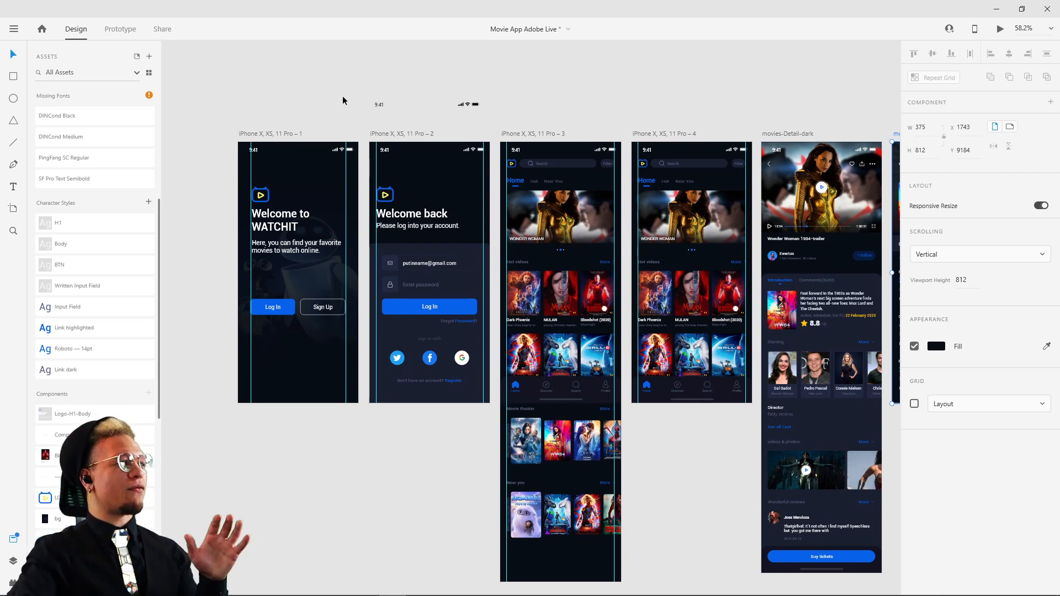
Look through the movie app's artboards, from the welcome and login screens to the ticket booking, payment and my ticket screens
scroll(461, 94, right, 3)
drag(535, 95, 425, 94)
drag(598, 83, 387, 105)
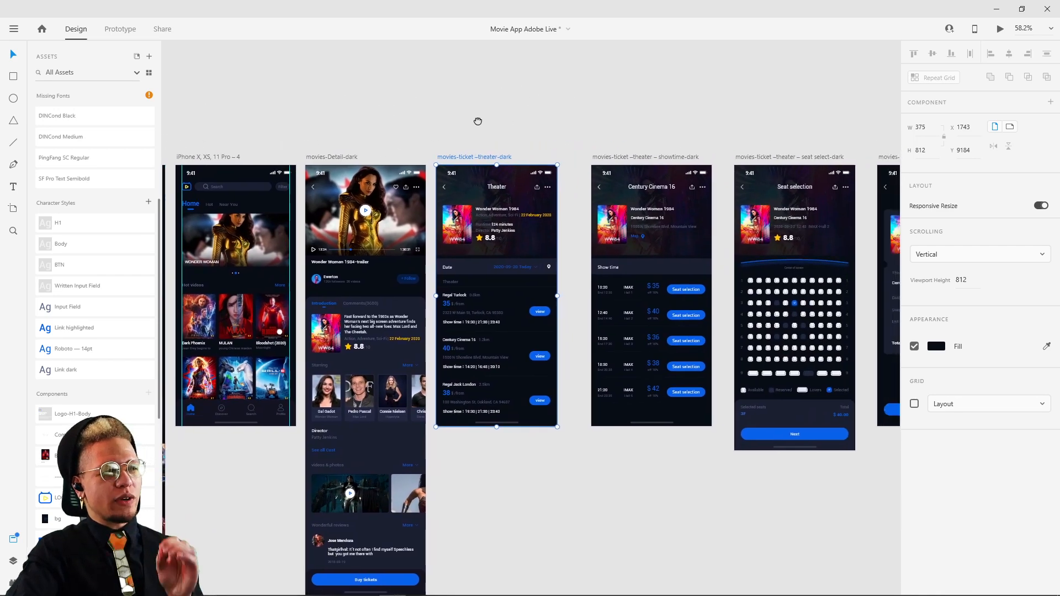
drag(478, 121, 422, 129)
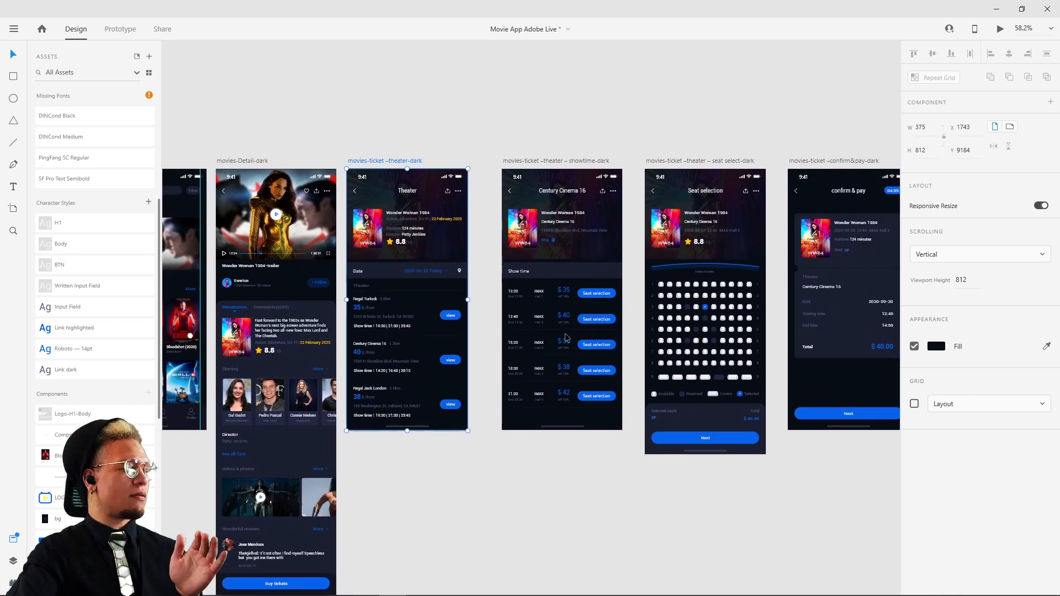
mouse_move(681, 595)
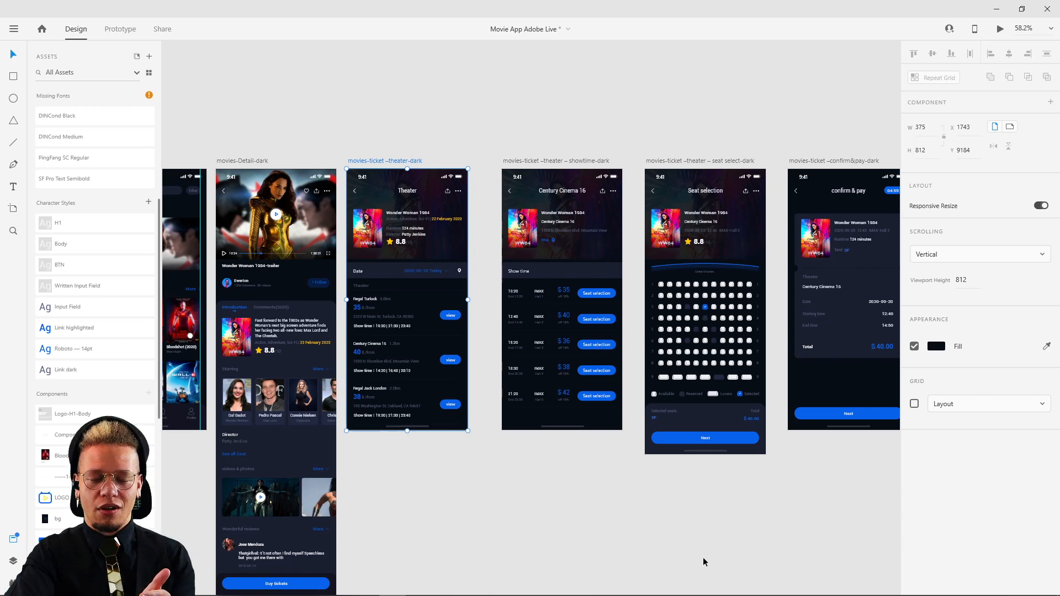
drag(455, 517, 537, 474)
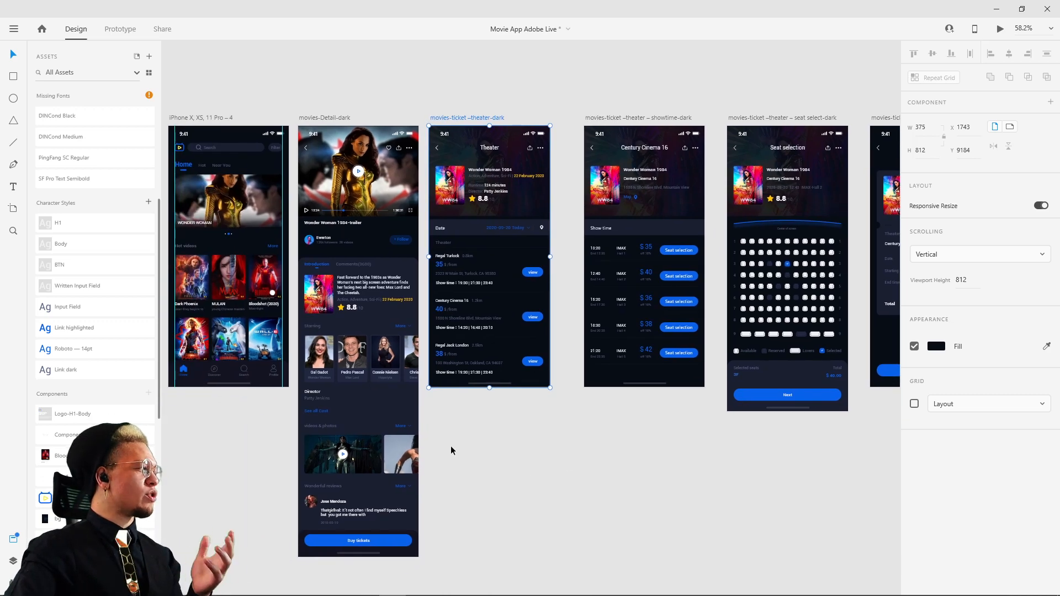
drag(243, 473, 716, 451)
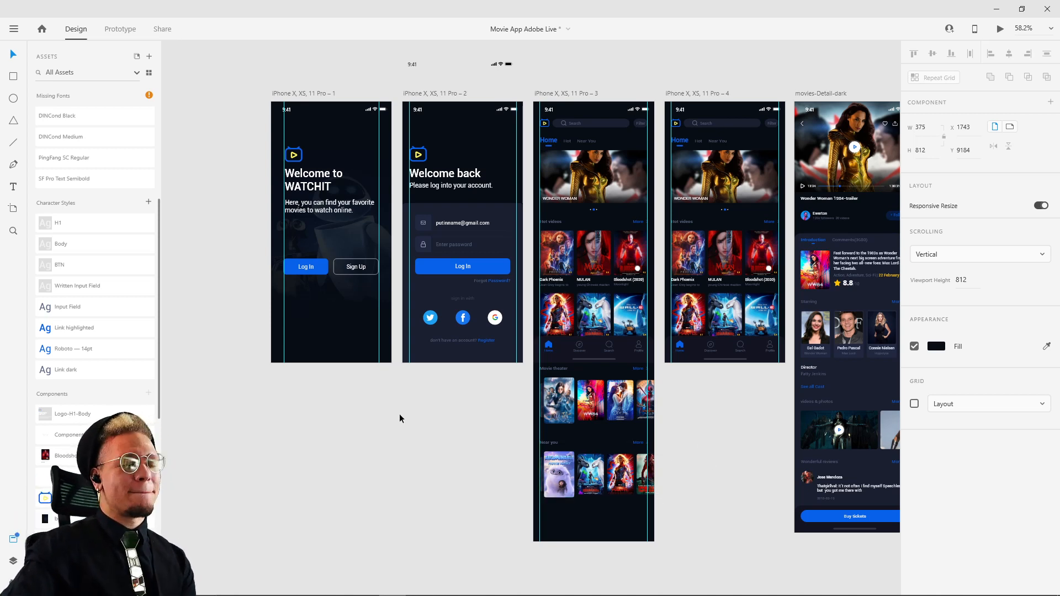
drag(397, 417, 423, 447)
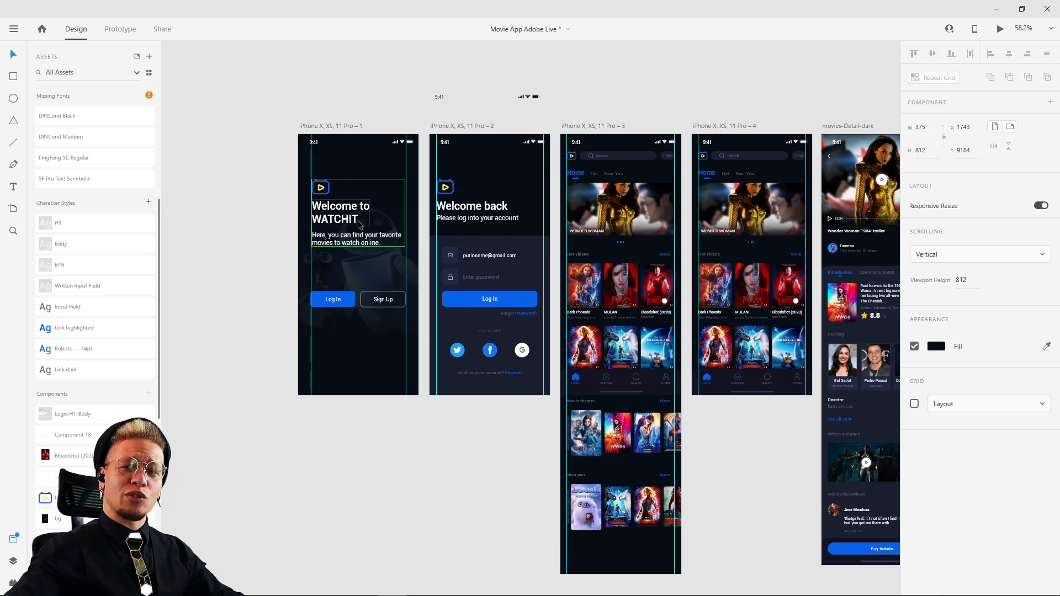
scroll(698, 116, right, 15)
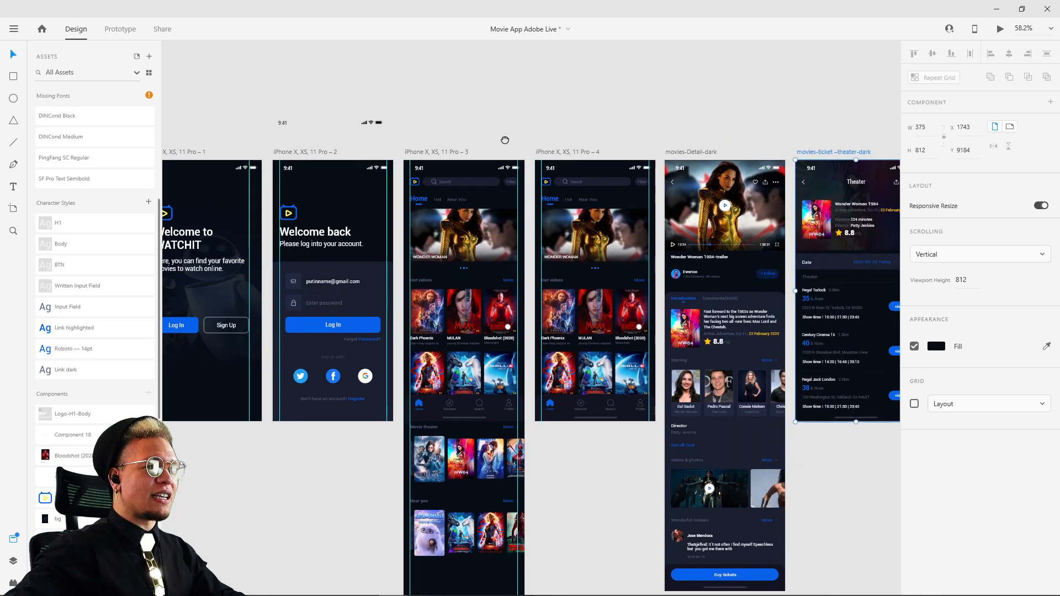
scroll(628, 118, right, 7)
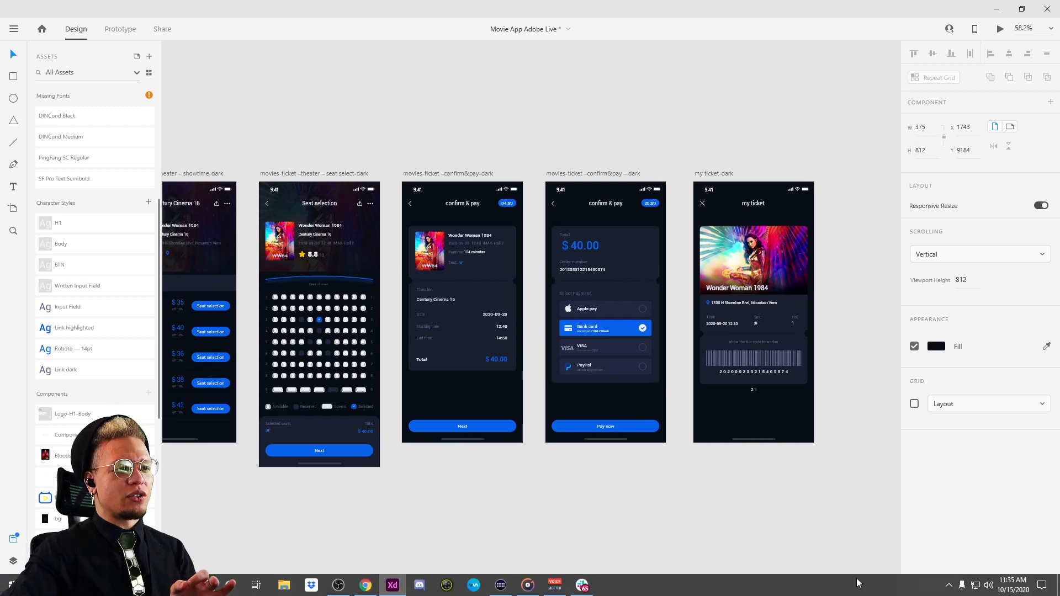
scroll(686, 516, left, 5)
scroll(651, 492, left, 1)
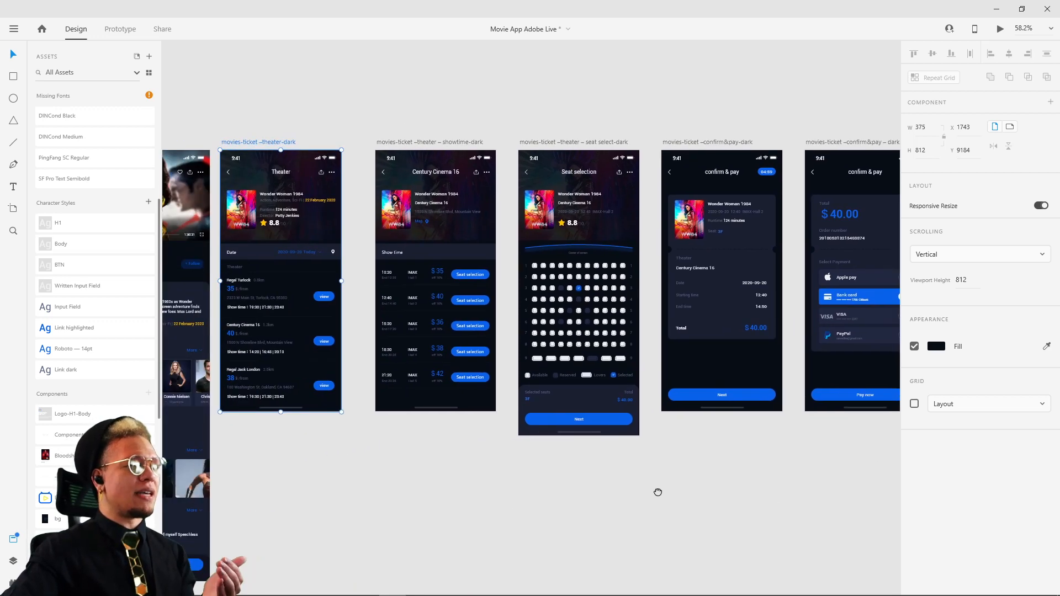
drag(658, 492, 658, 492)
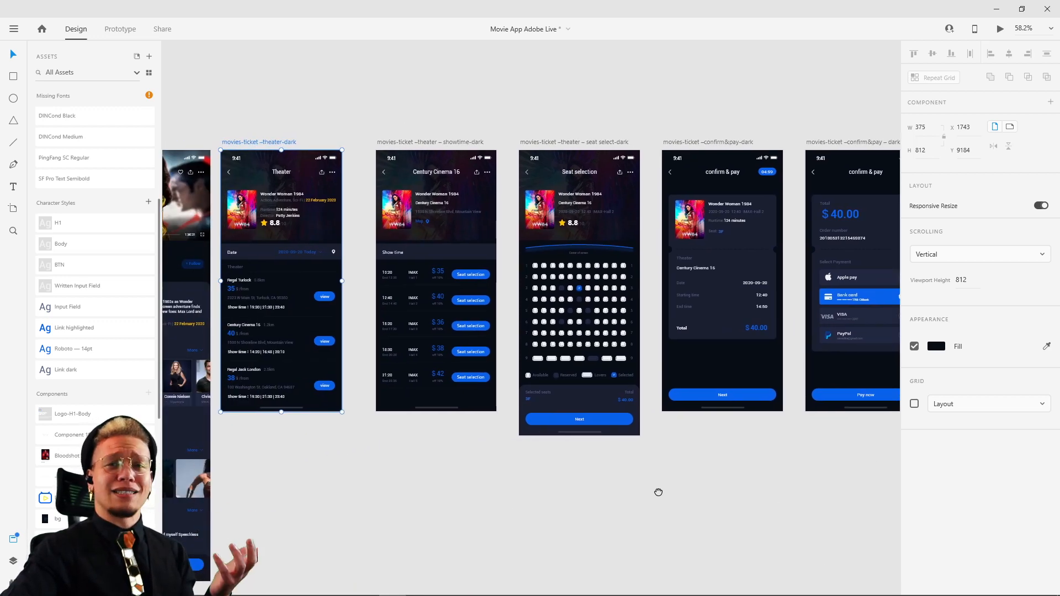
scroll(752, 495, left, 7)
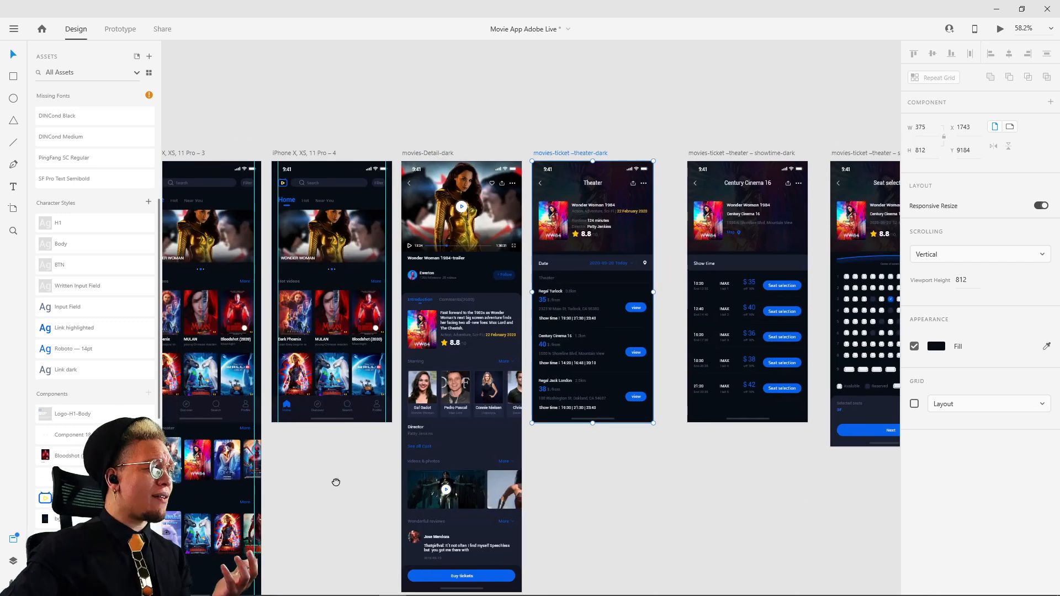
scroll(331, 481, left, 6)
drag(330, 480, 589, 436)
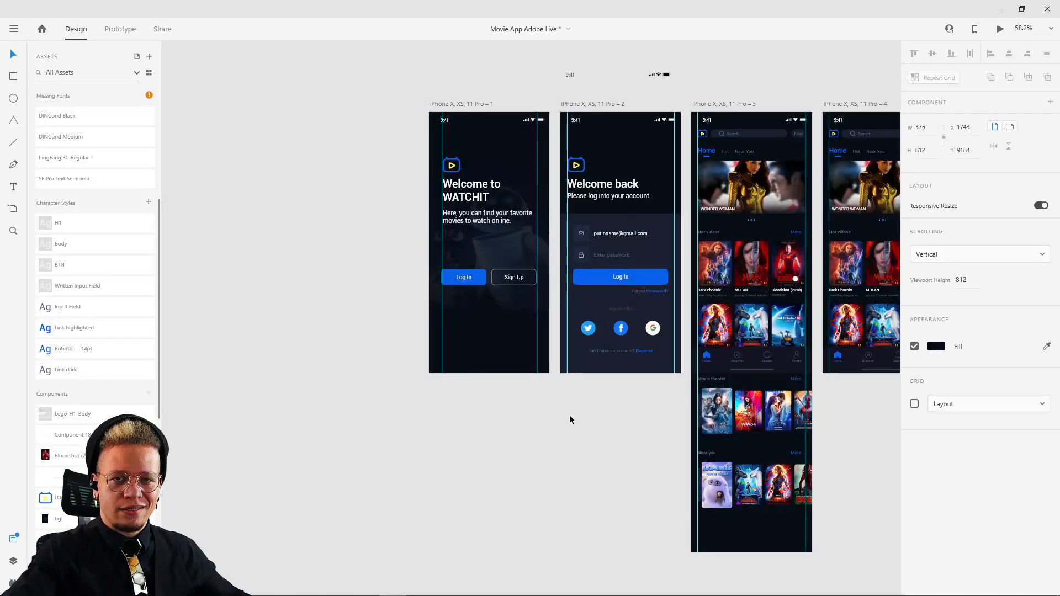
Hide the layout guides on the artboards, working from the welcome screen, and clear the selection
click(460, 112)
scroll(484, 171, up, 5)
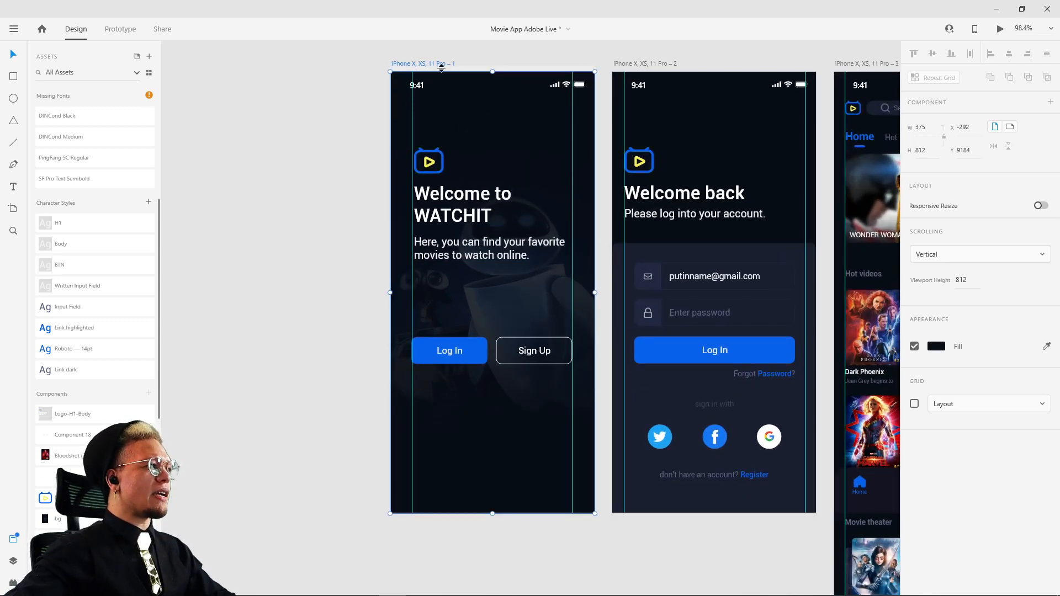
key(ctrl+;)
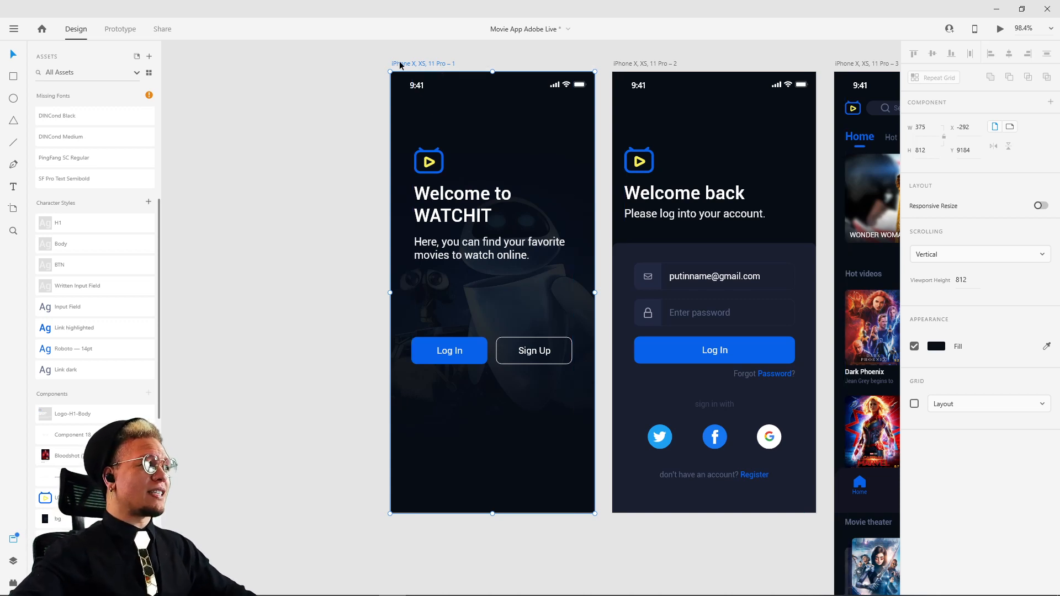
click(361, 89)
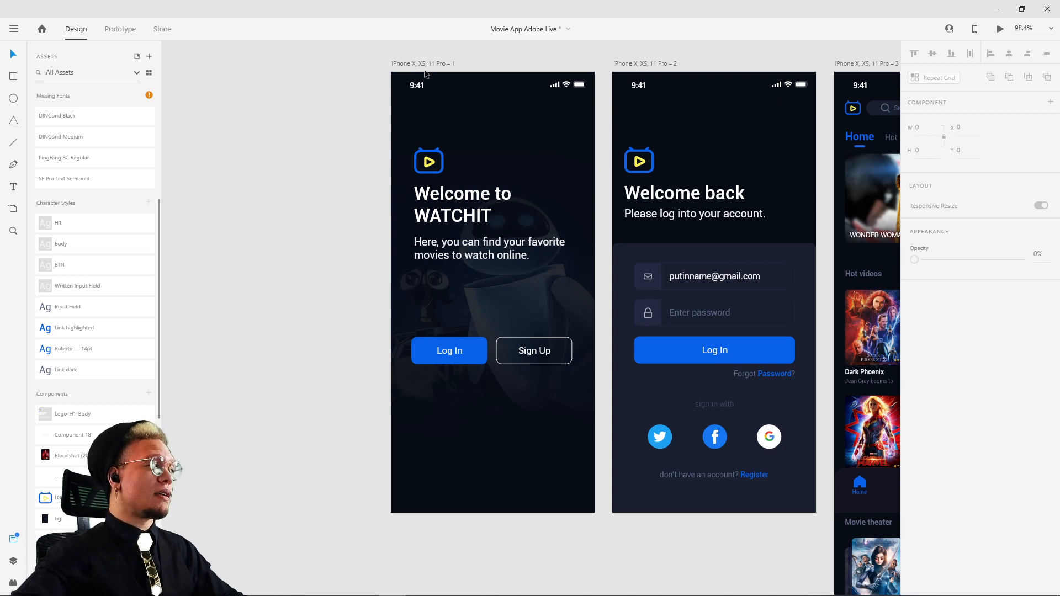
In Prototype mode, link the welcome screen's Log In button to the iPhone X, XS, 11 Pro – 2 artboard
click(485, 216)
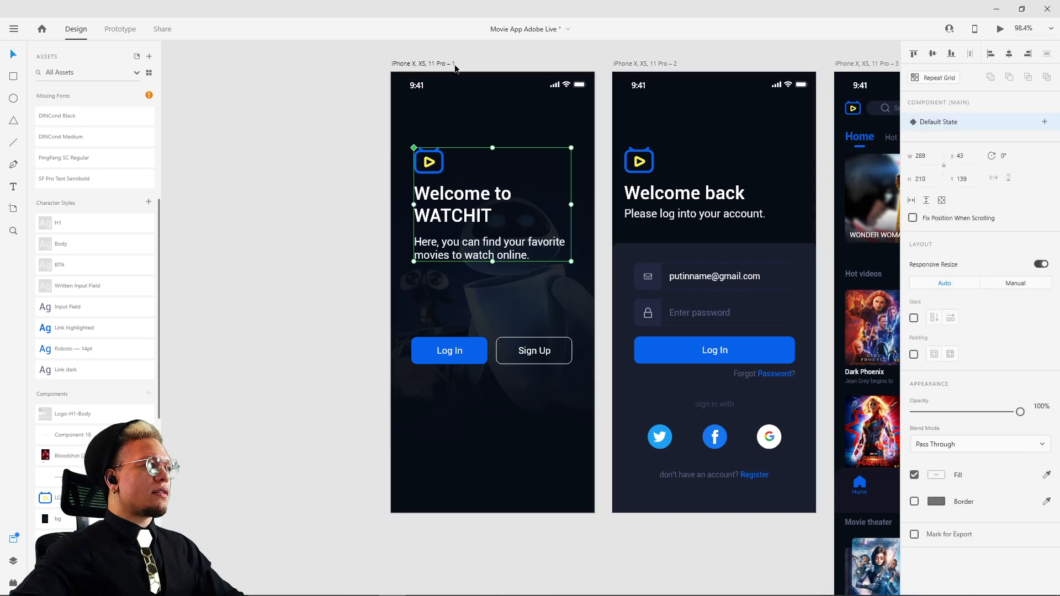
drag(486, 221, 414, 252)
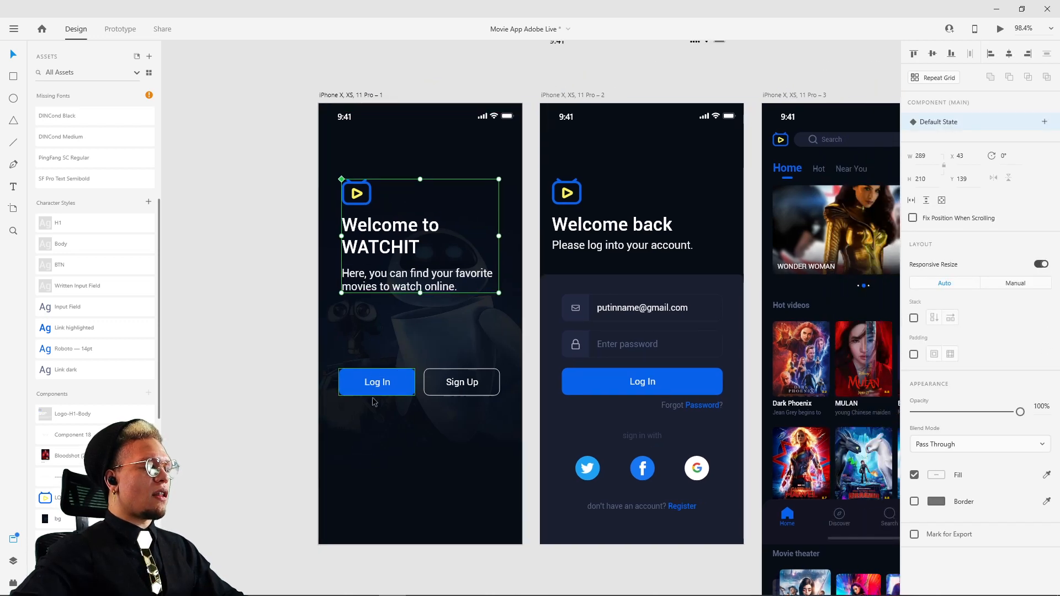
click(356, 97)
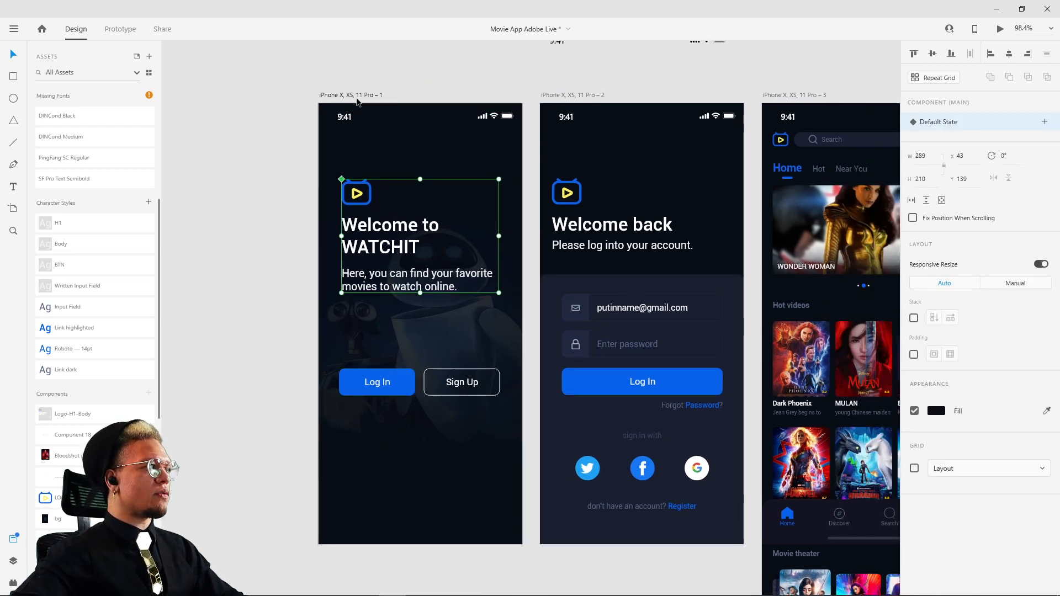
click(119, 29)
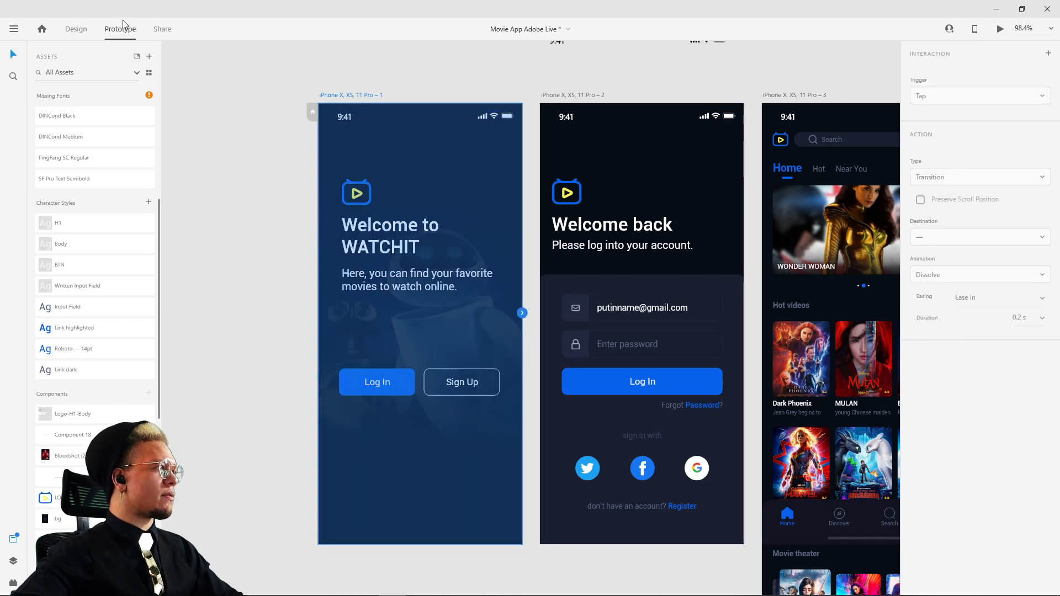
click(389, 383)
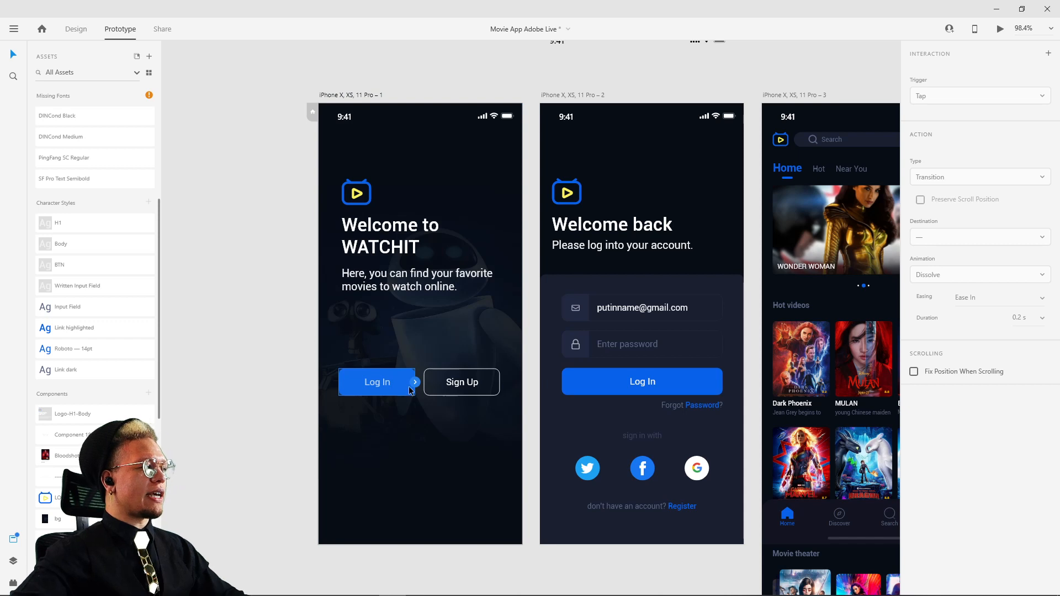
drag(415, 382, 577, 365)
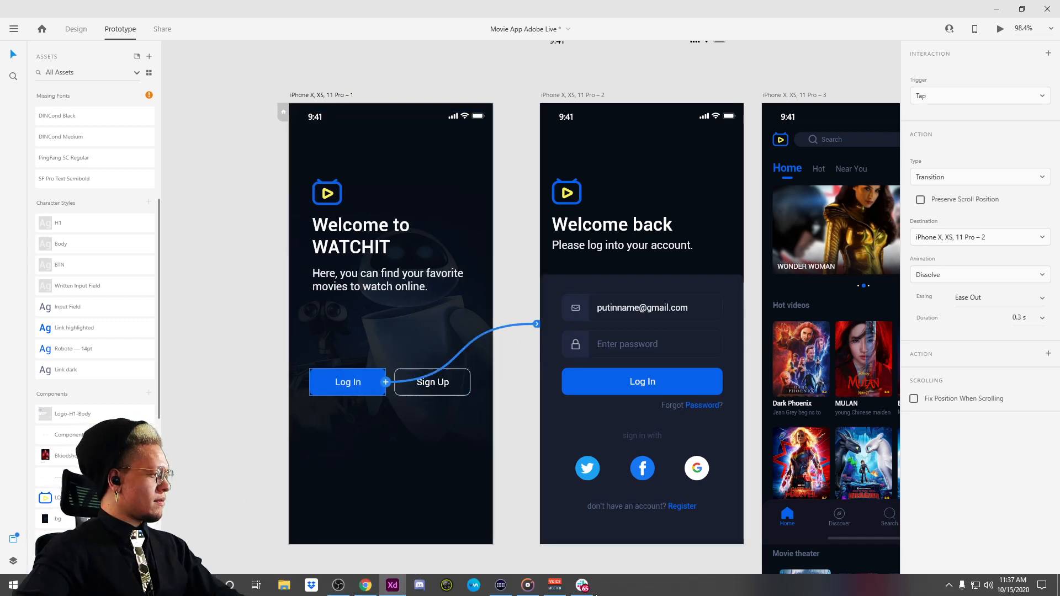
Set the Log In link's action type to Auto-Animate and its easing to Snap
mouse_move(366, 588)
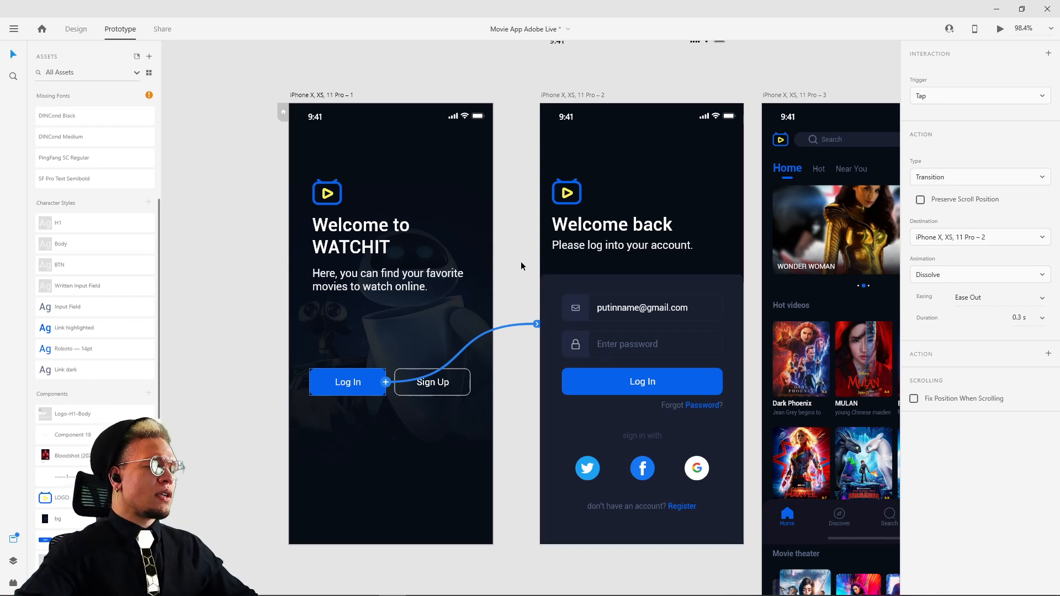
drag(525, 244, 400, 258)
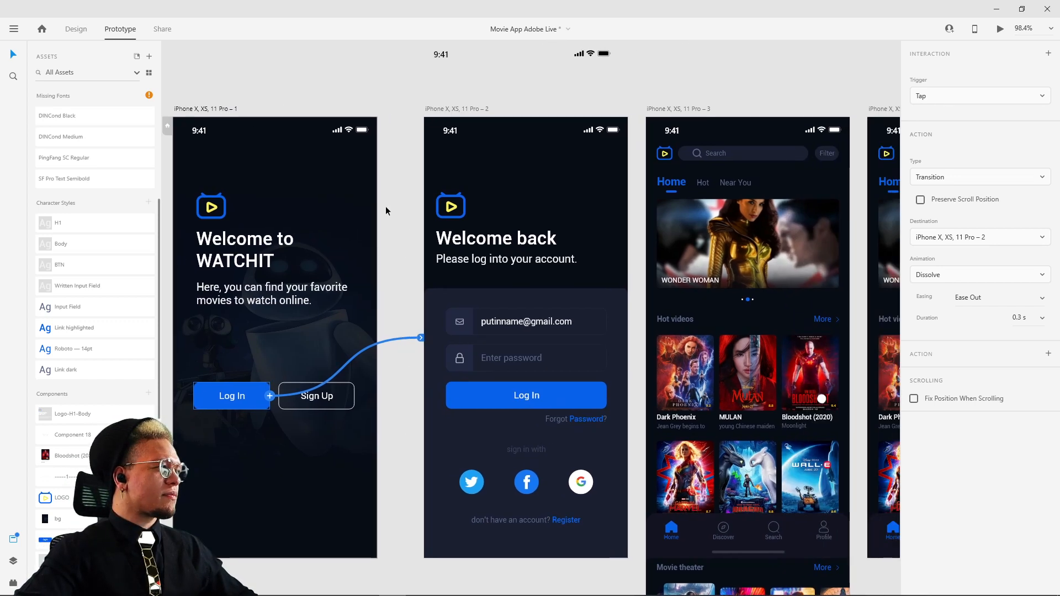
click(287, 261)
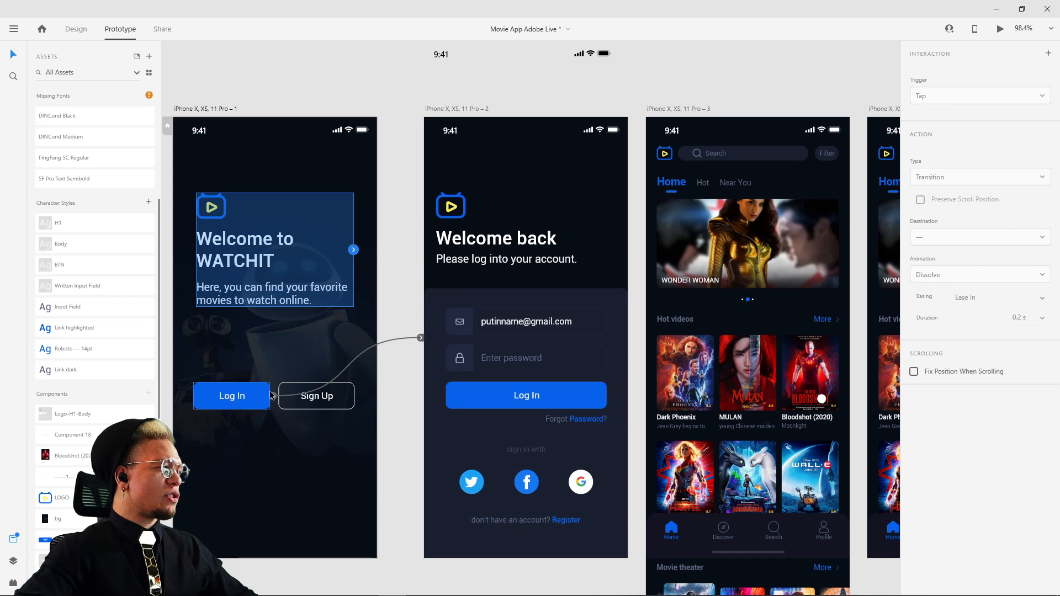
click(422, 338)
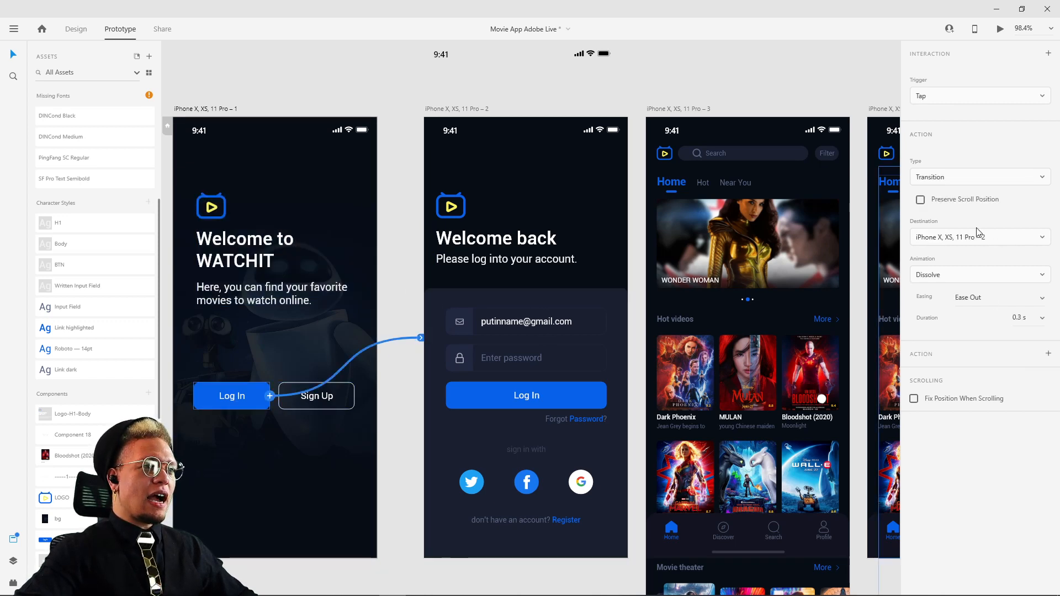
click(964, 183)
click(969, 177)
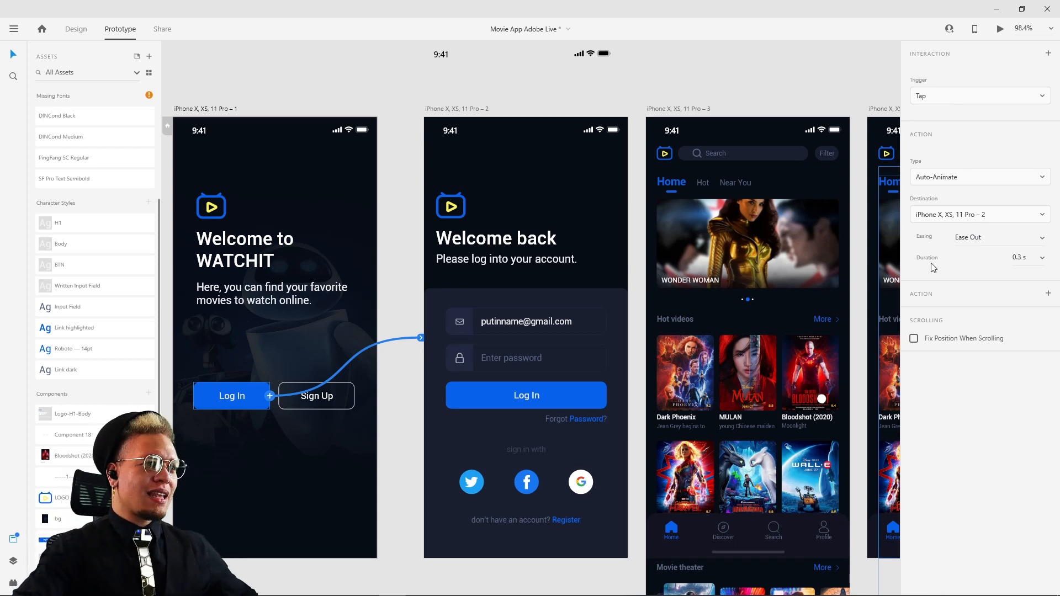
click(1043, 240)
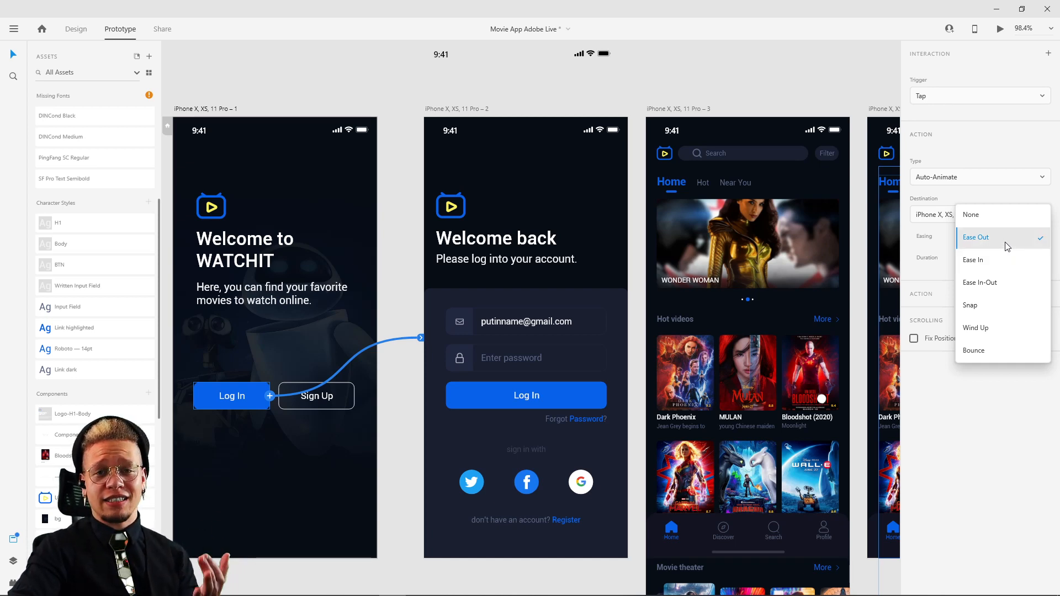
click(1000, 306)
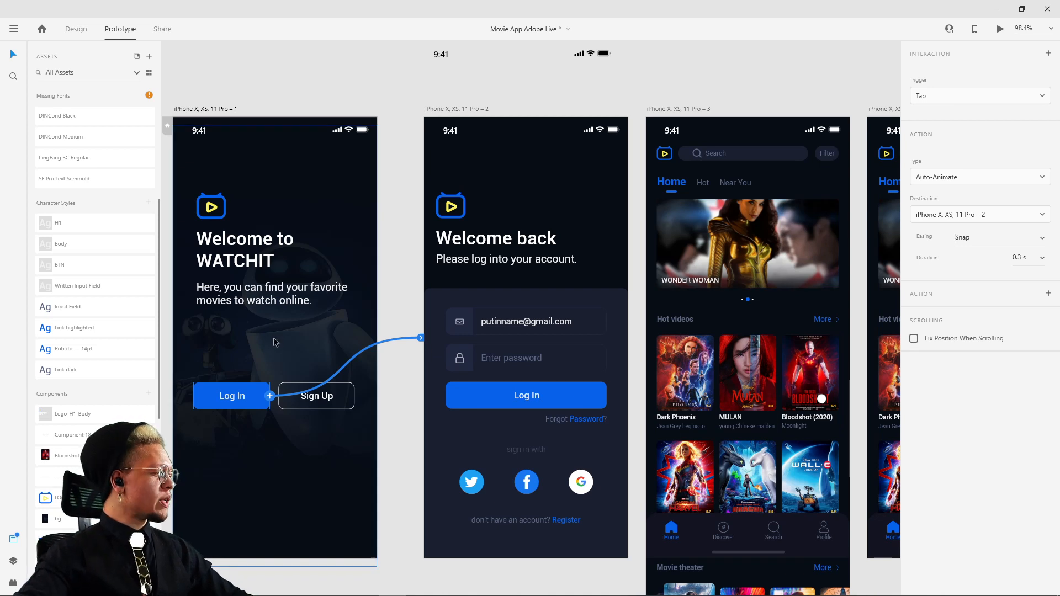
Compare the welcome screen's logo and text group with the matching logo and heading on the login screen
drag(338, 95, 411, 82)
click(343, 84)
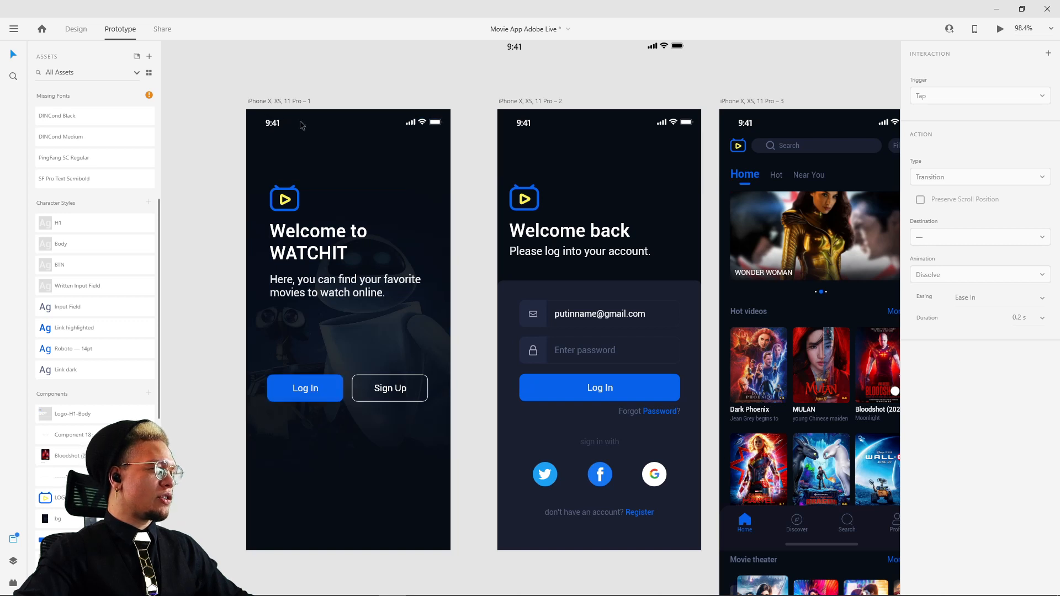
click(286, 101)
click(310, 232)
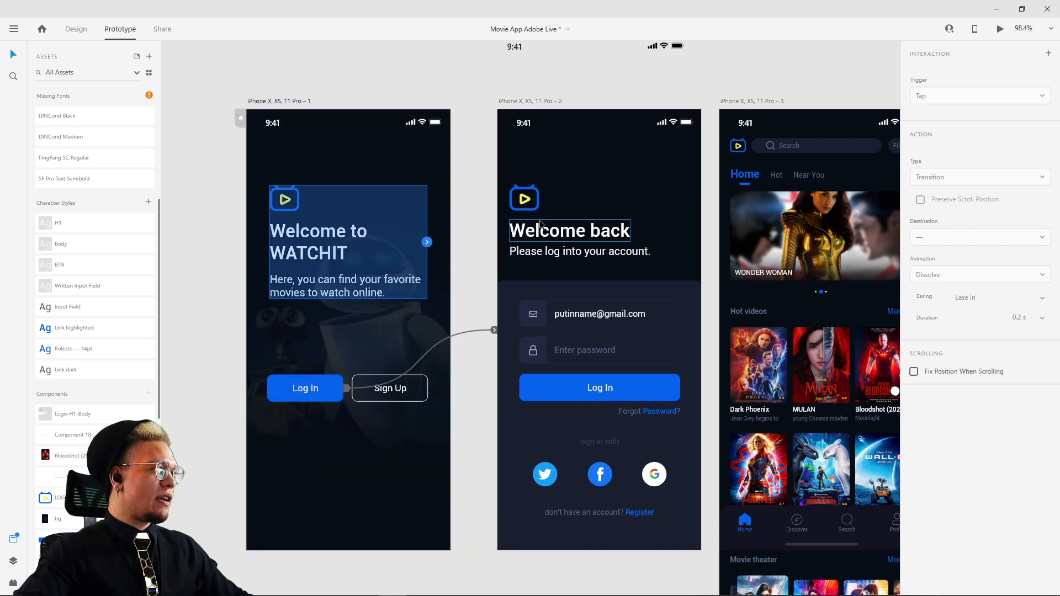
click(533, 205)
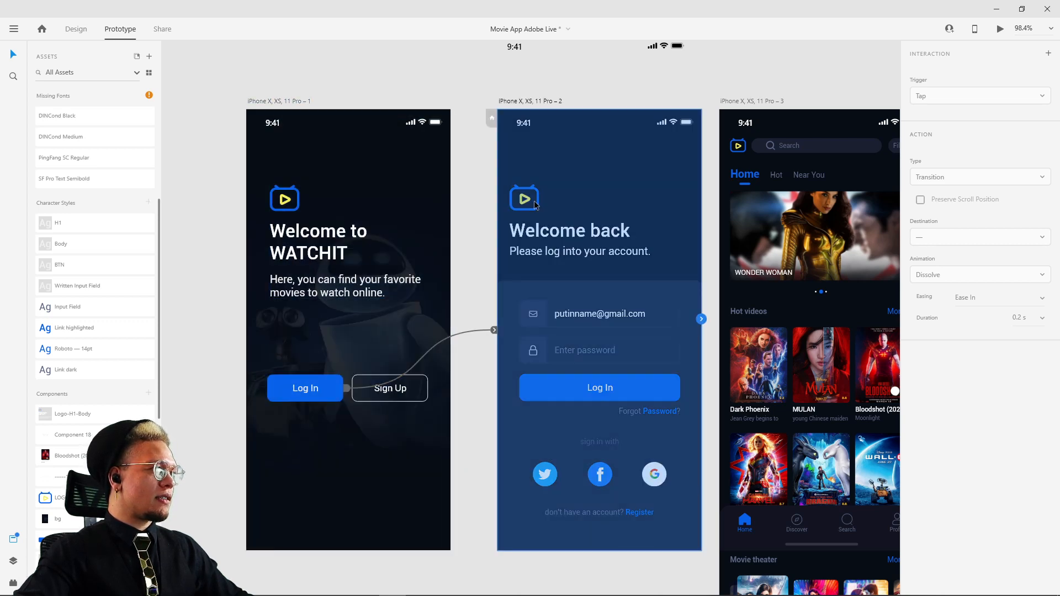
click(298, 201)
In Design mode, examine the logo, heading and body text individually inside the welcome screen's component
click(82, 34)
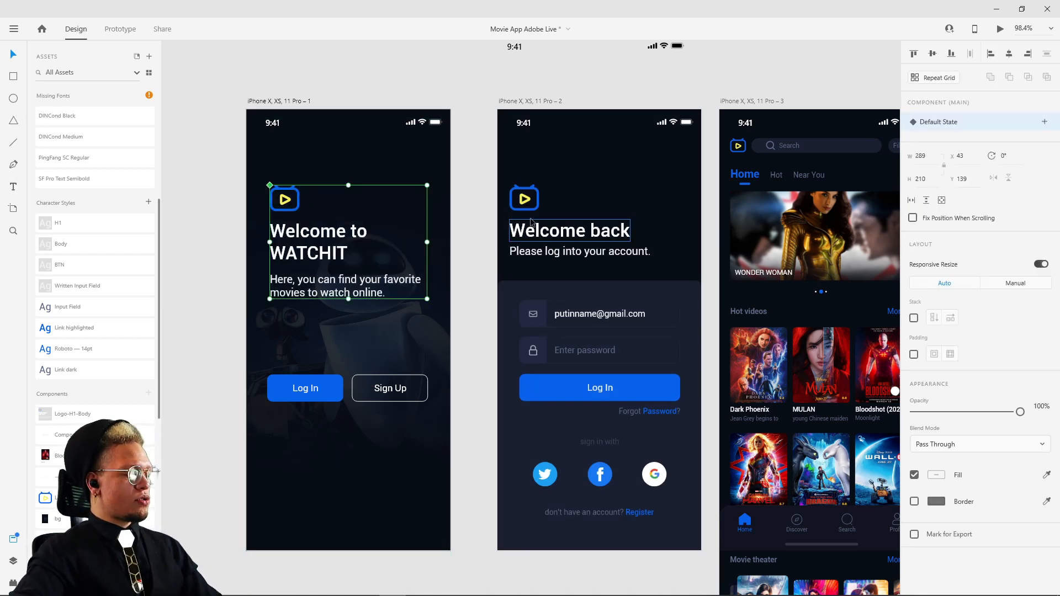
click(466, 146)
double_click(287, 202)
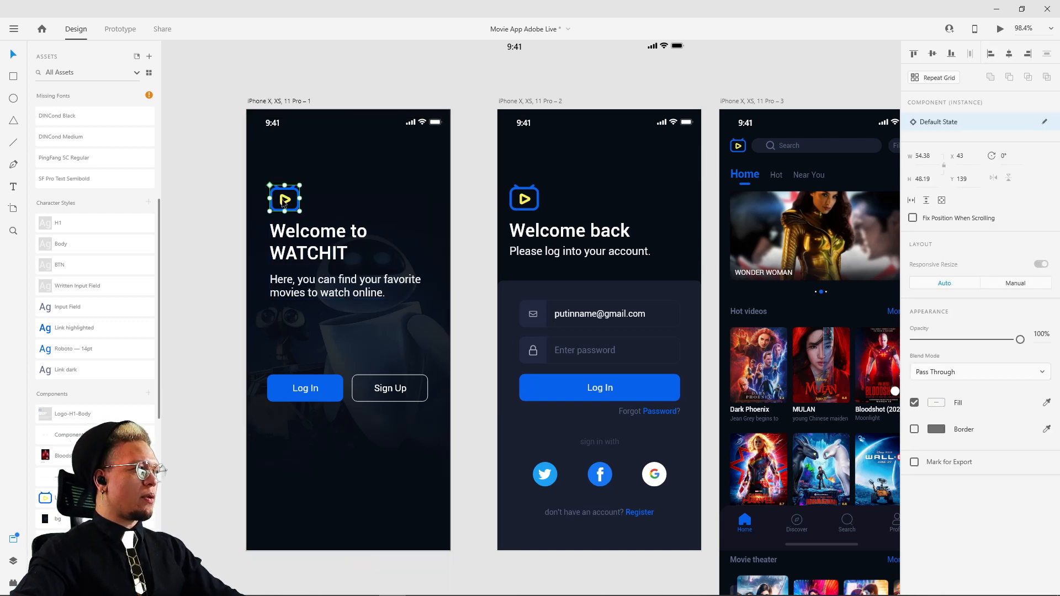
click(291, 229)
click(286, 201)
click(307, 250)
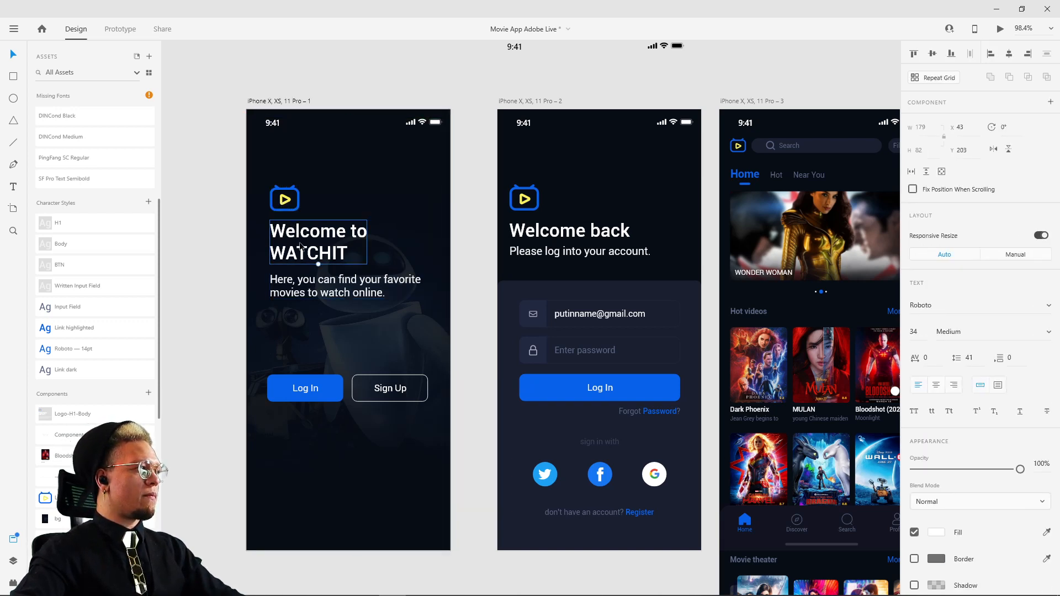
click(306, 292)
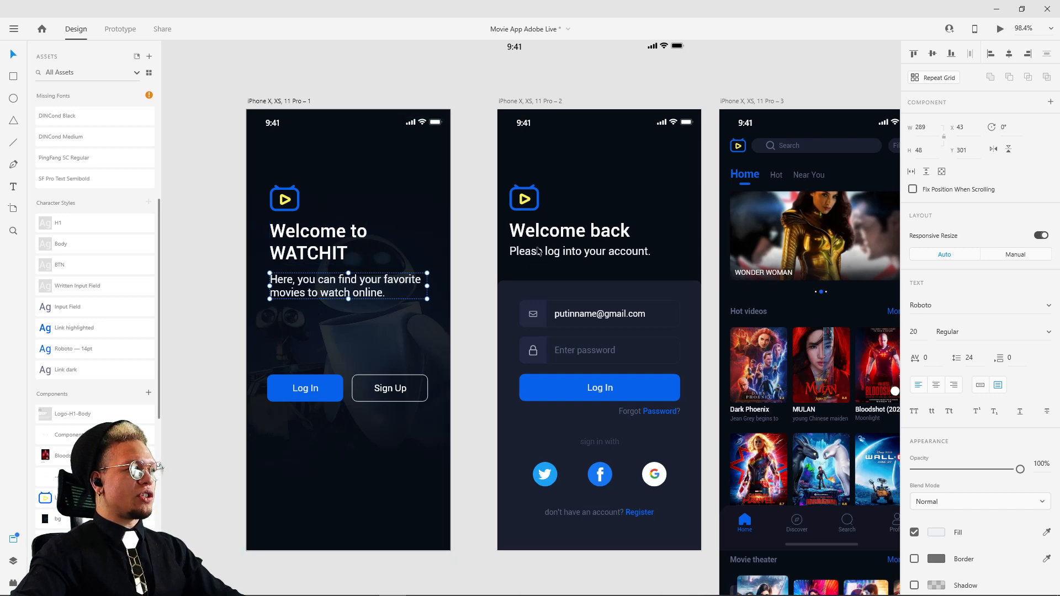
Preview the prototype twice from the welcome screen, playing the Log In transition to the login screen each time
click(273, 103)
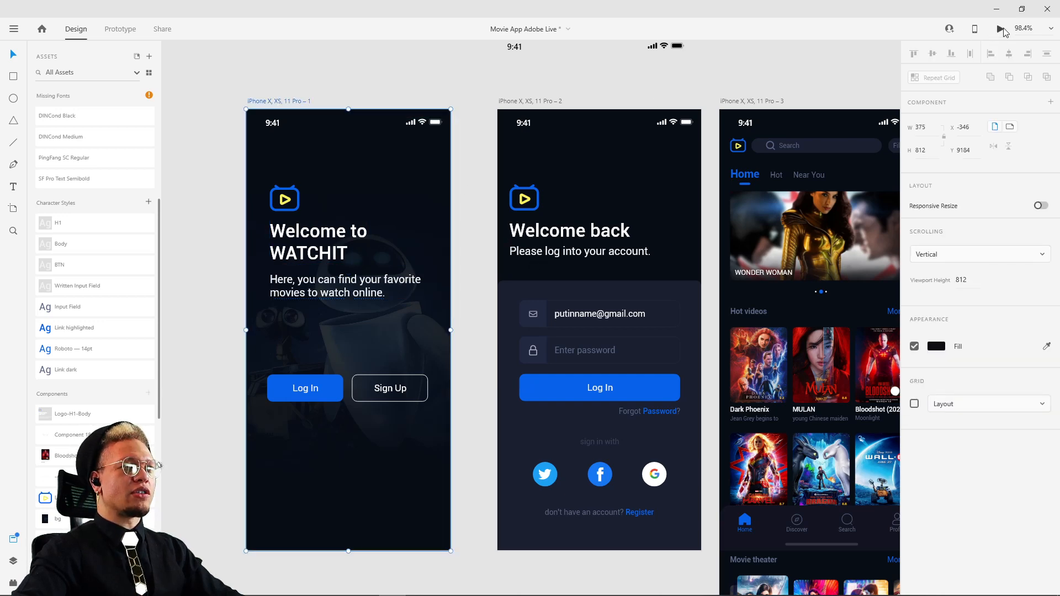
click(1001, 29)
drag(323, 124, 410, 94)
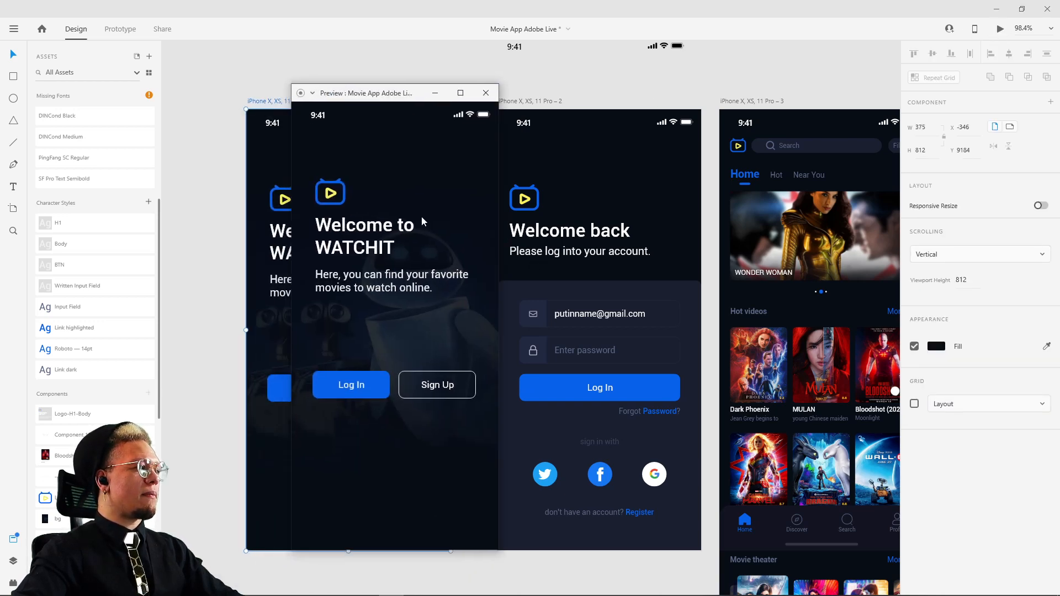
click(359, 386)
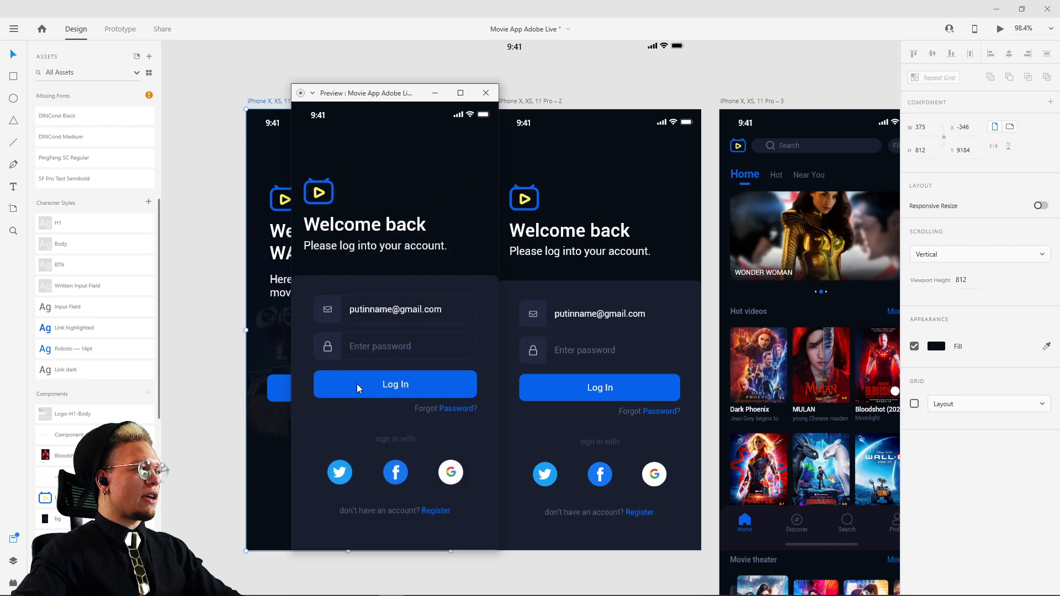
click(487, 93)
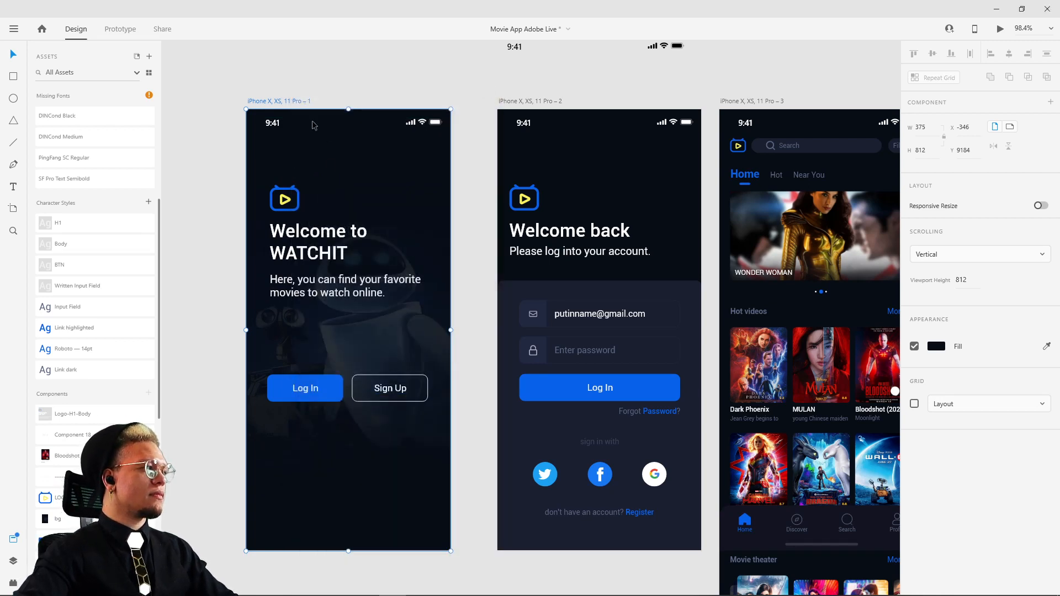
click(999, 29)
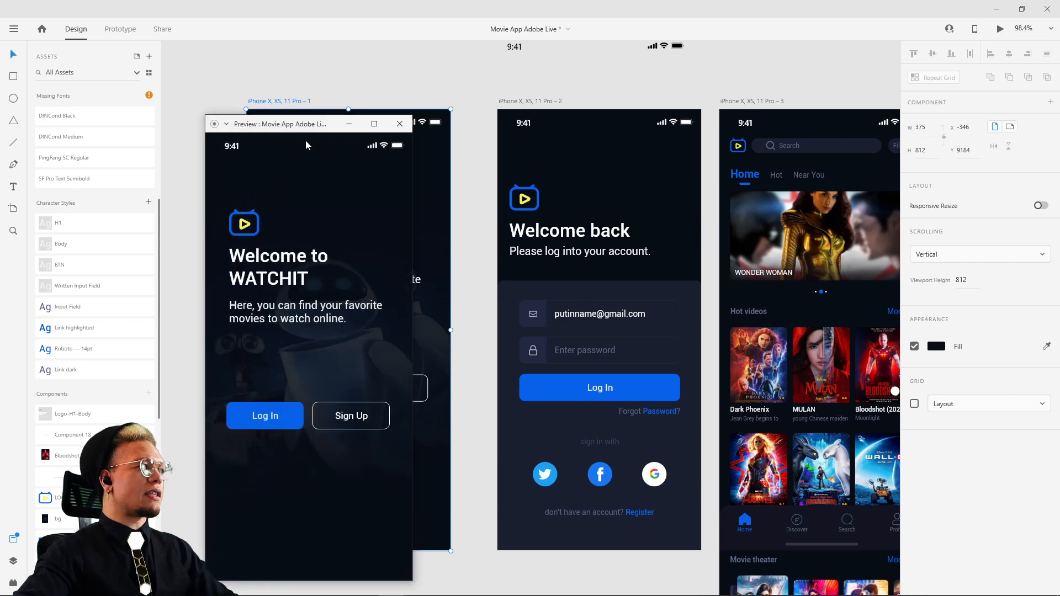
drag(322, 129, 485, 91)
click(441, 378)
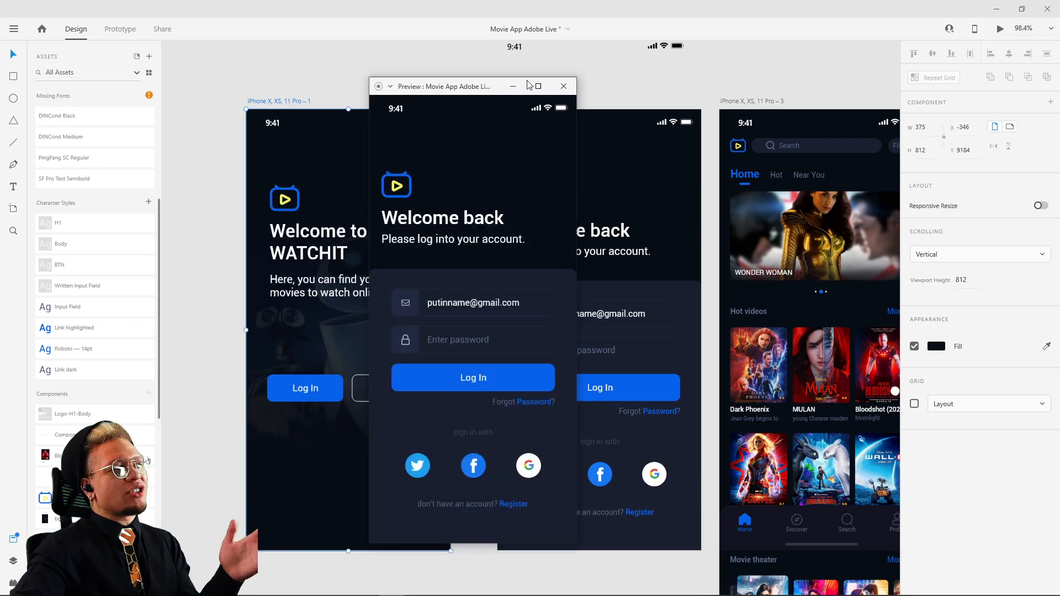
click(563, 86)
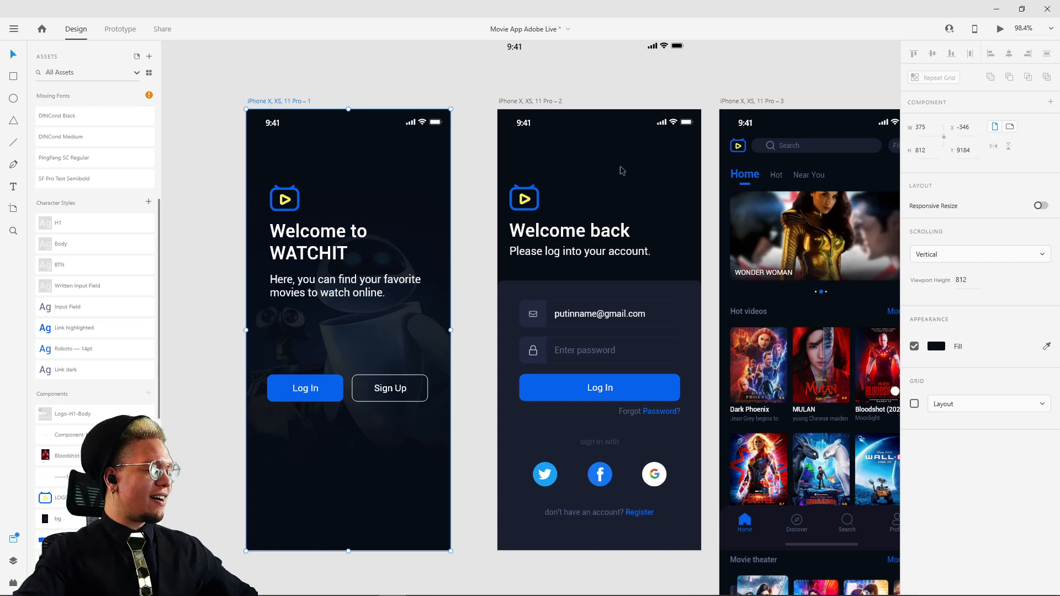
Examine the login screen's form panel, including its background, rounded upper corners and input fields
scroll(631, 72, right, 3)
click(423, 122)
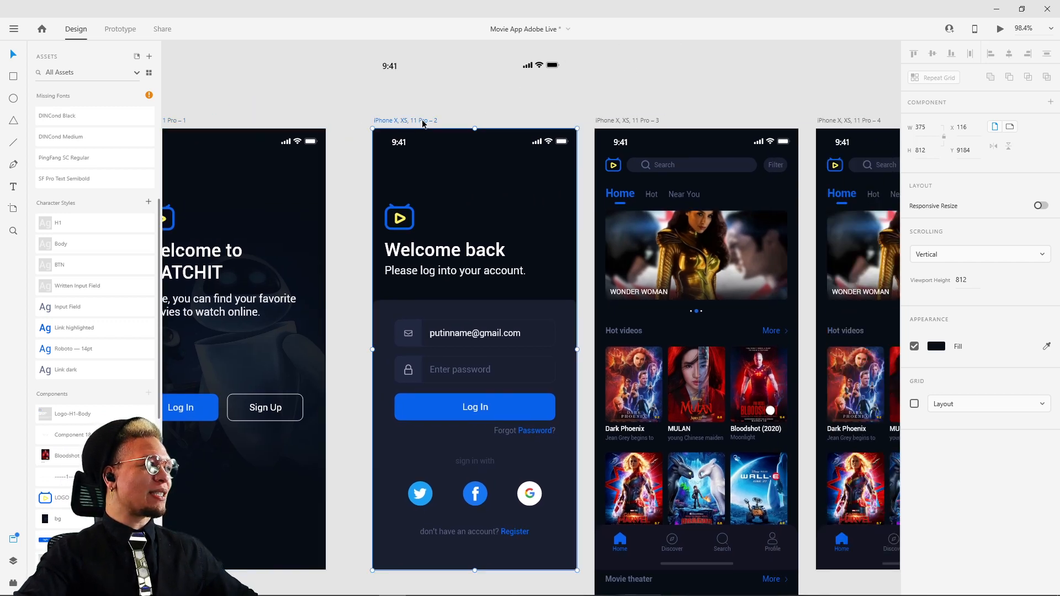
scroll(504, 107, right, 1)
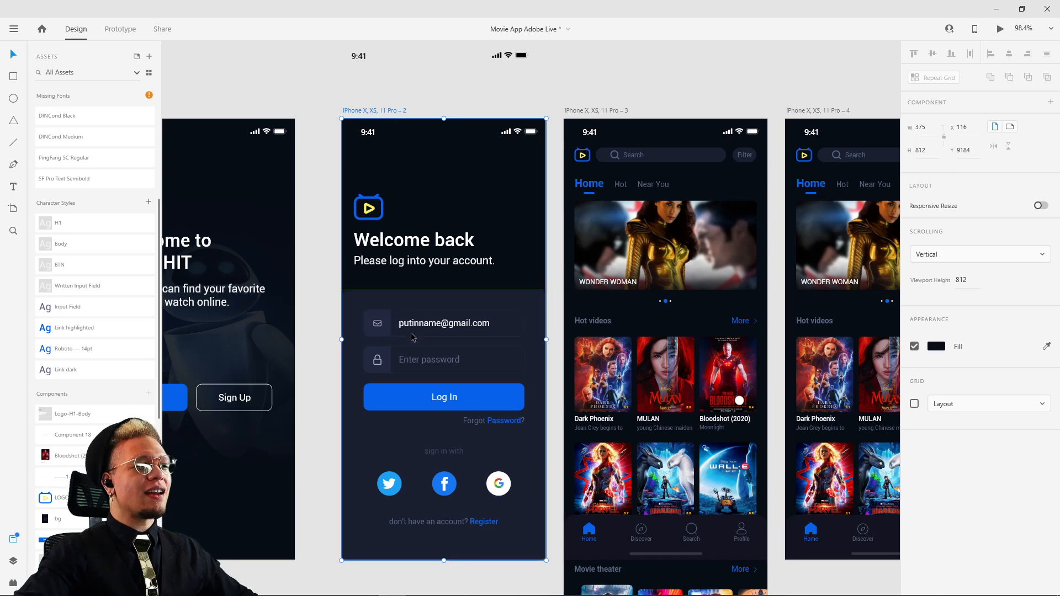
scroll(517, 257, down, 2)
scroll(517, 257, left, 3)
click(519, 257)
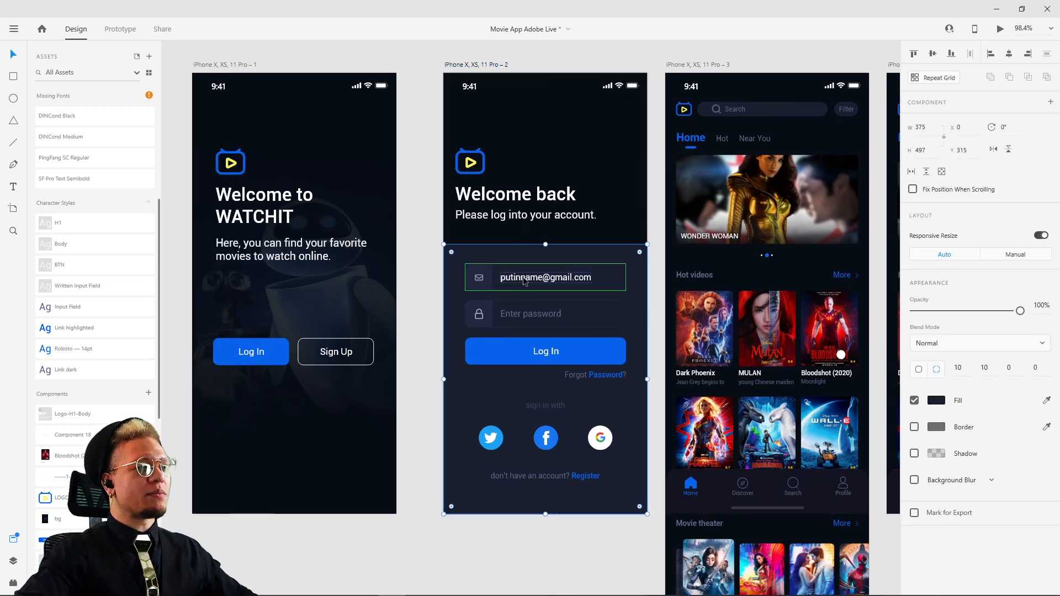
click(493, 279)
click(499, 254)
scroll(493, 261, up, 5)
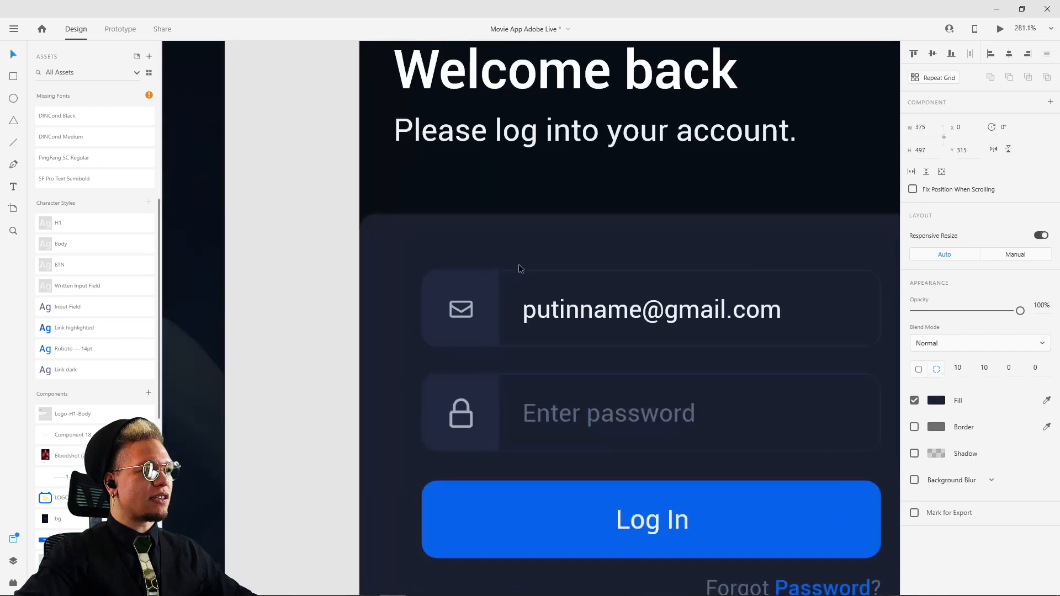
scroll(471, 241, right, 2)
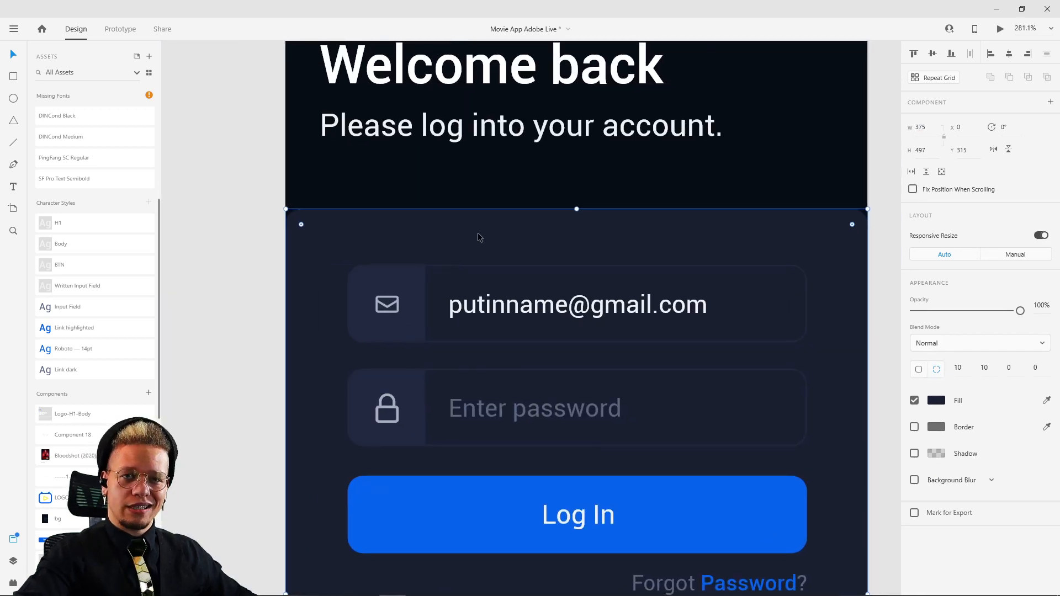
click(273, 266)
click(467, 224)
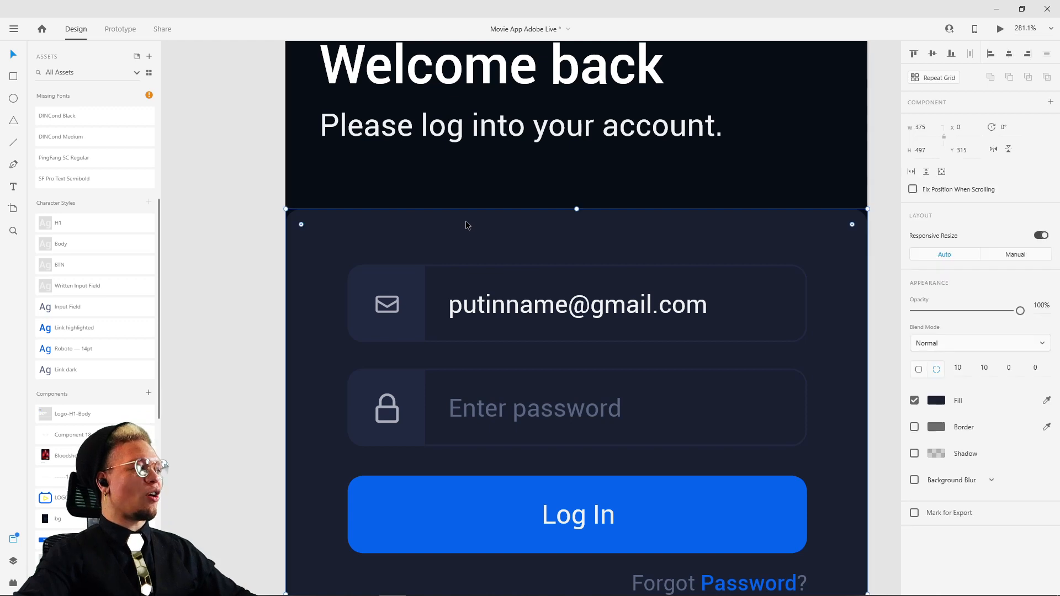
scroll(316, 288, down, 1)
scroll(314, 283, down, 2)
scroll(361, 260, left, 2)
scroll(361, 259, down, 2)
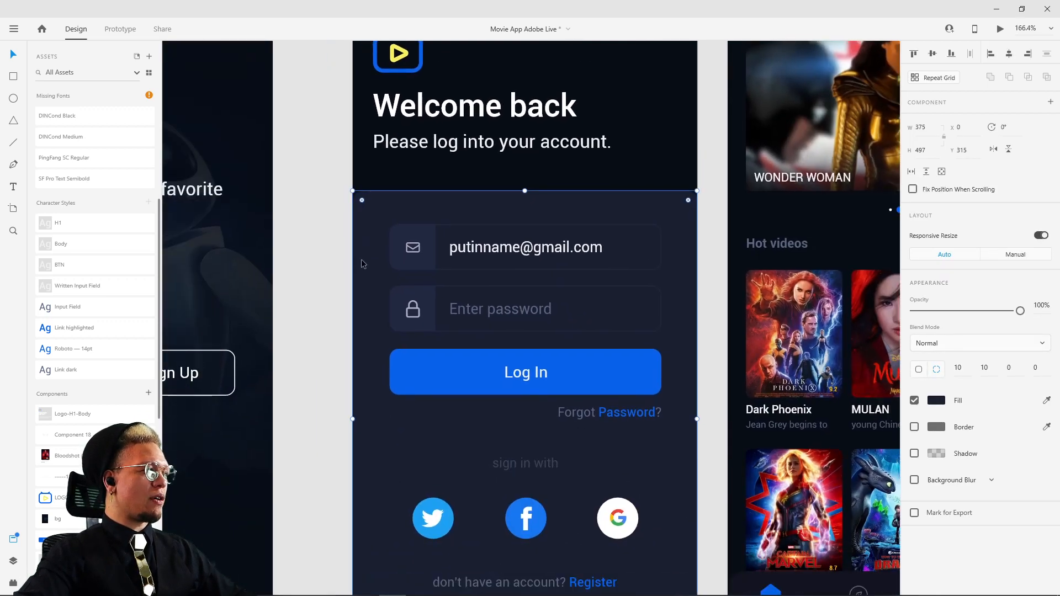
scroll(362, 260, down, 3)
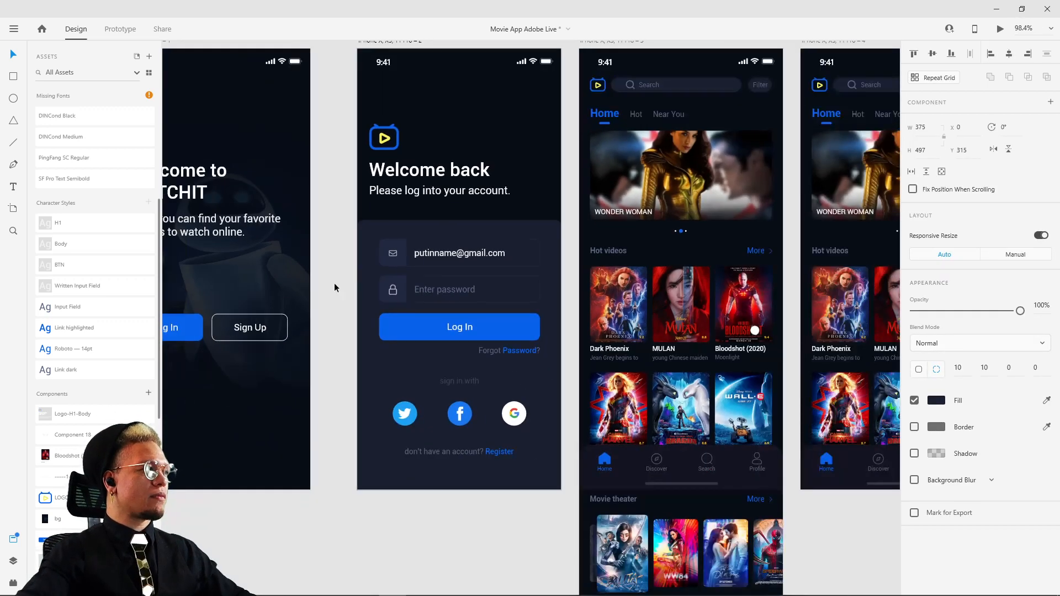
scroll(333, 282, left, 2)
click(441, 223)
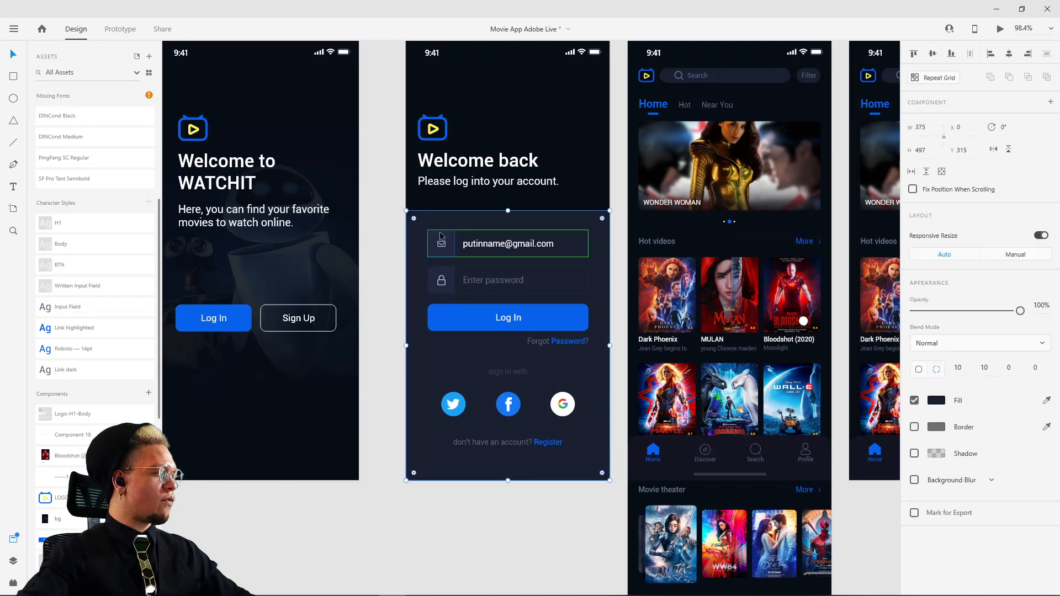
double_click(447, 251)
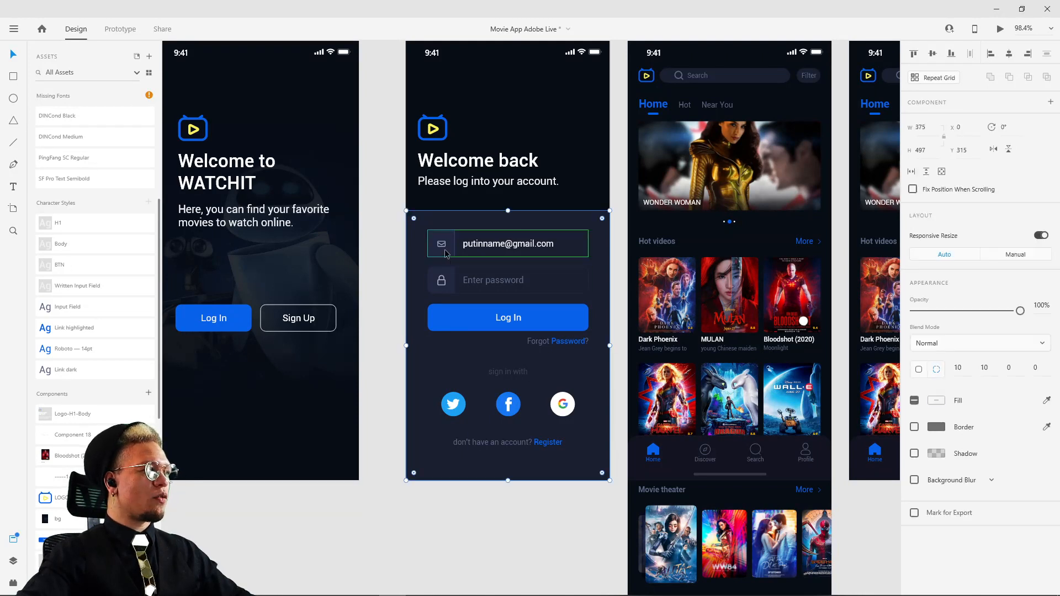
shift+click(449, 287)
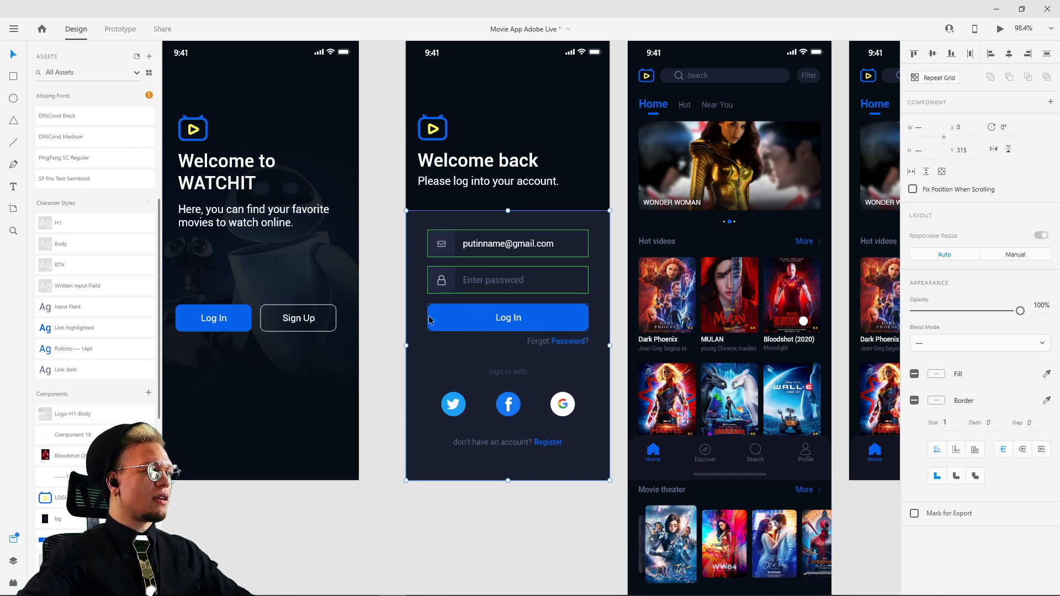
click(388, 286)
click(501, 240)
shift+click(455, 219)
shift+click(453, 273)
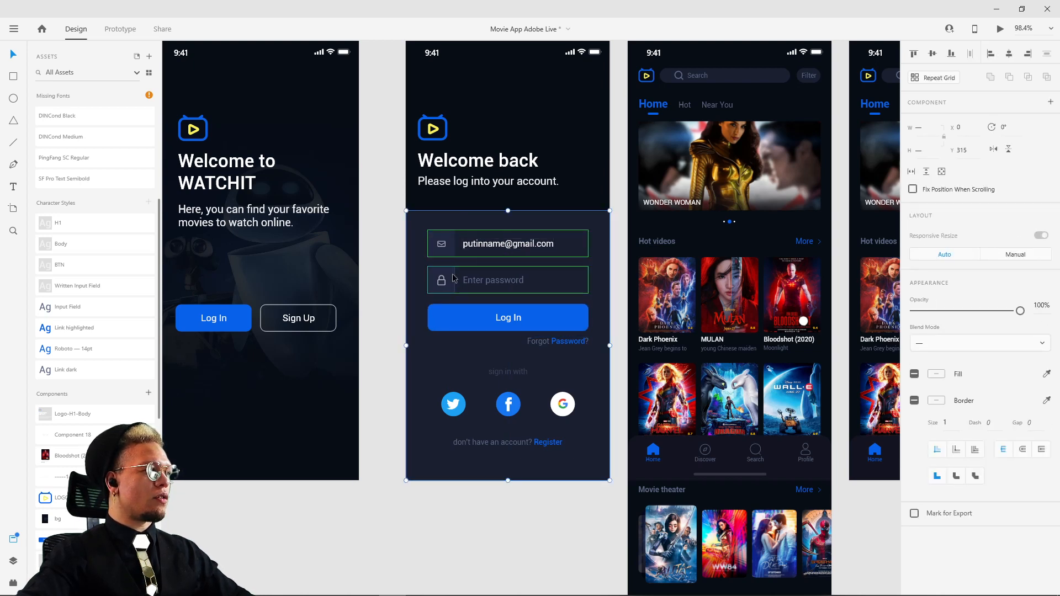
shift+click(464, 320)
shift+click(547, 341)
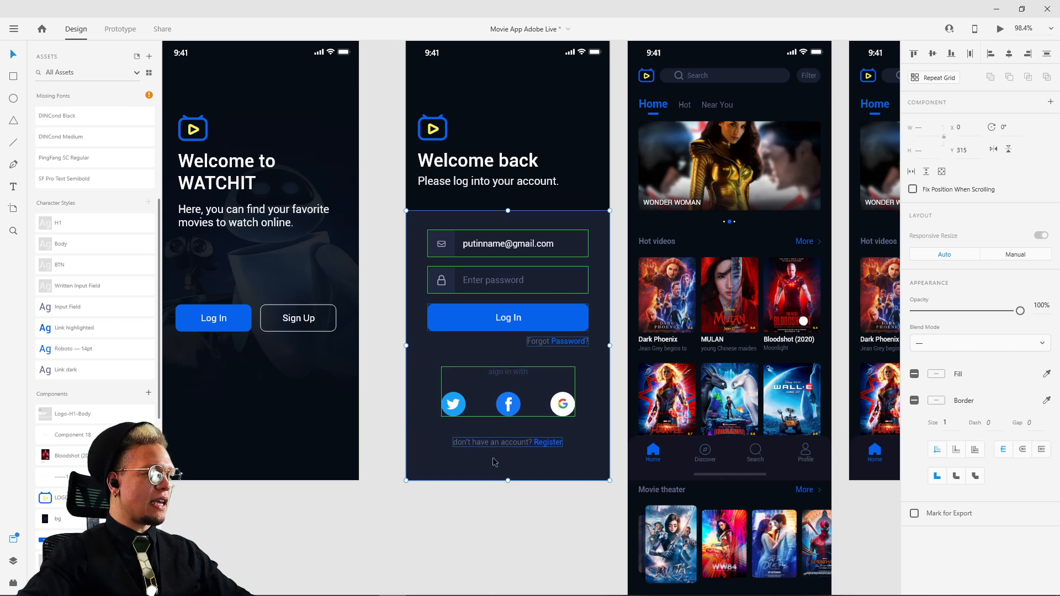
drag(515, 403, 513, 370)
key(ctrl+z)
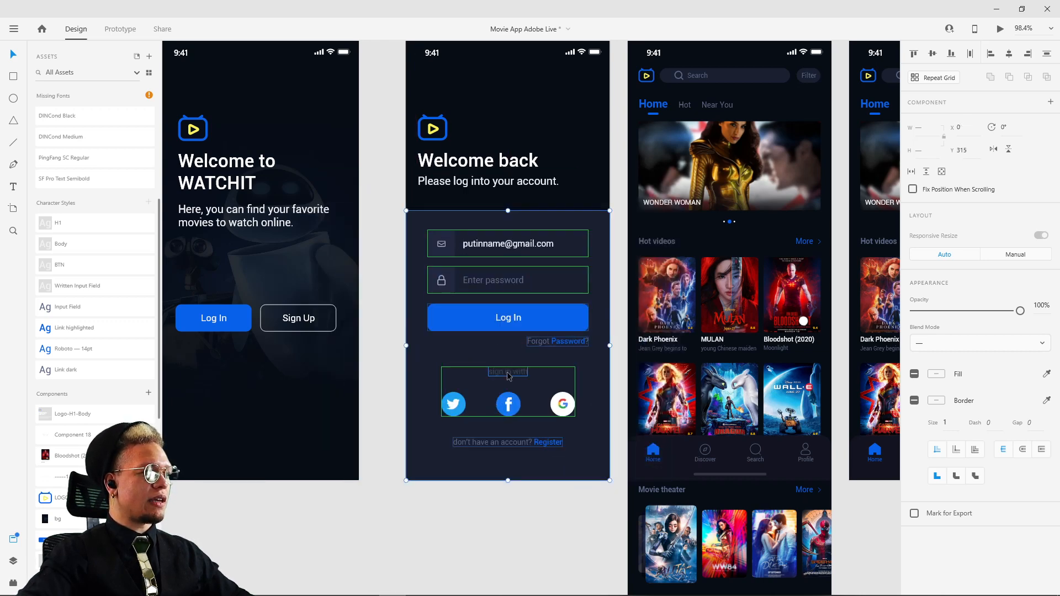
shift+click(514, 318)
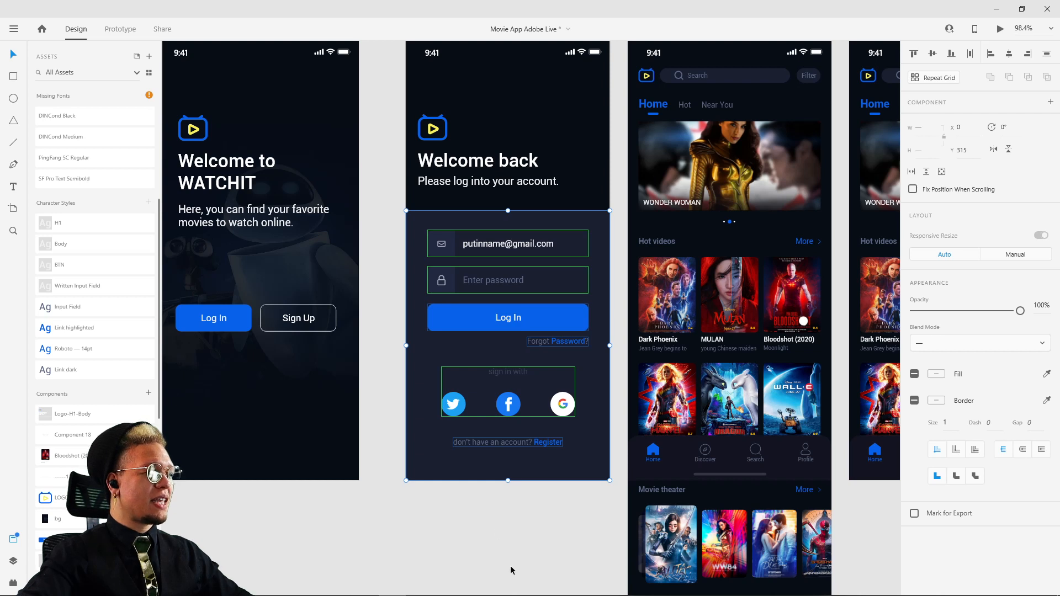
click(510, 570)
click(509, 317)
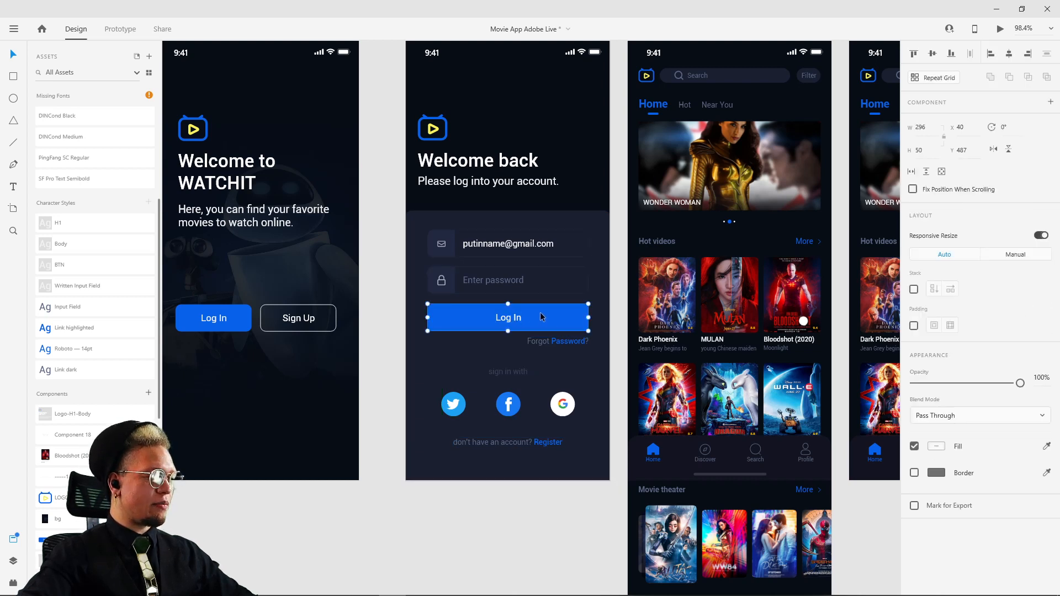
click(402, 349)
Copy the login form's background, input fields, button, text links and social sign-in icons onto the welcome artboard
click(475, 247)
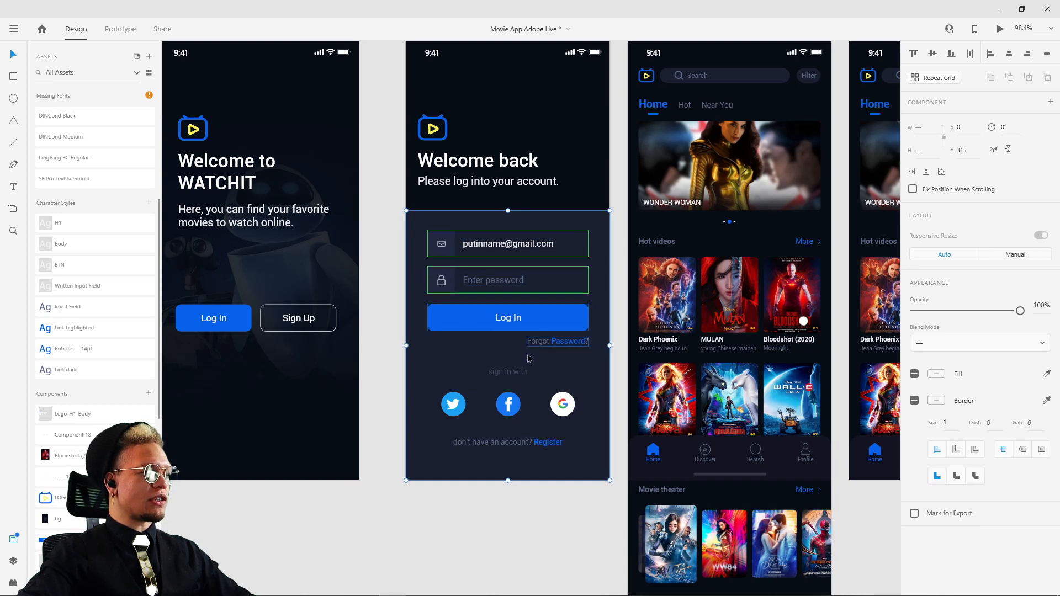
drag(416, 375, 498, 346)
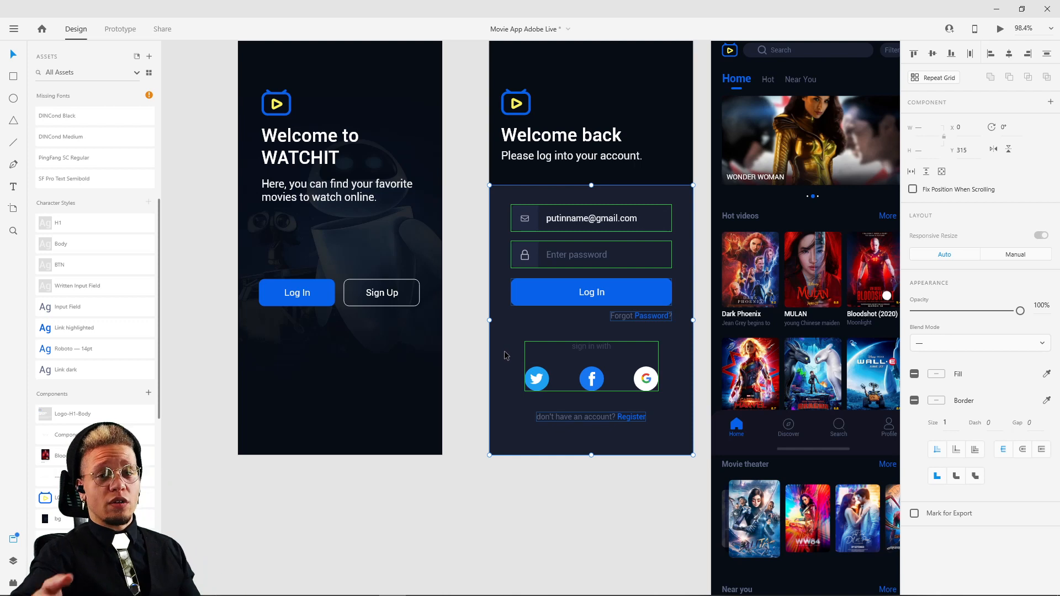
click(326, 226)
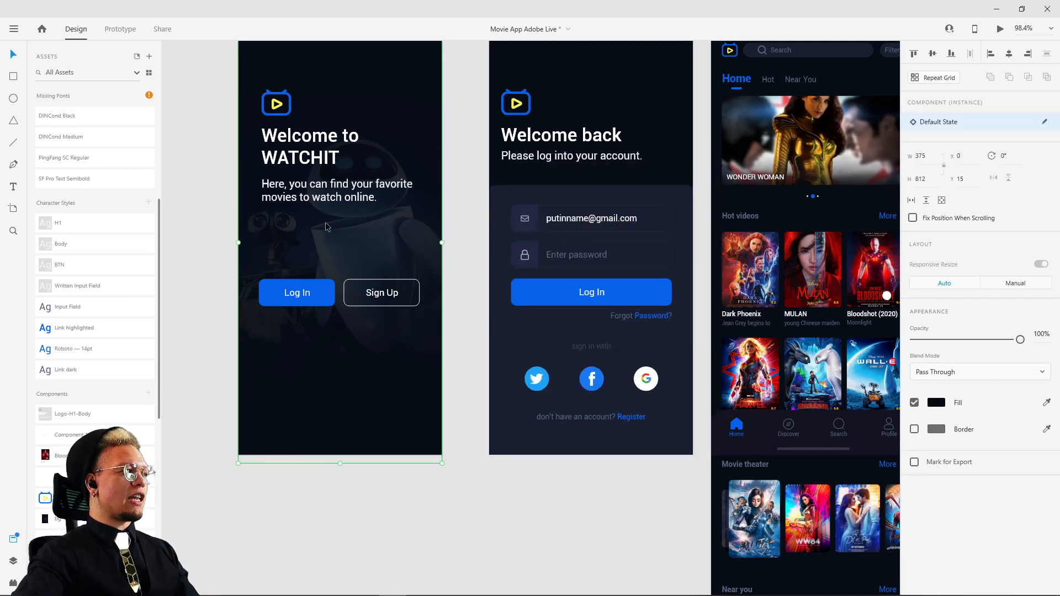
key(ctrl+v)
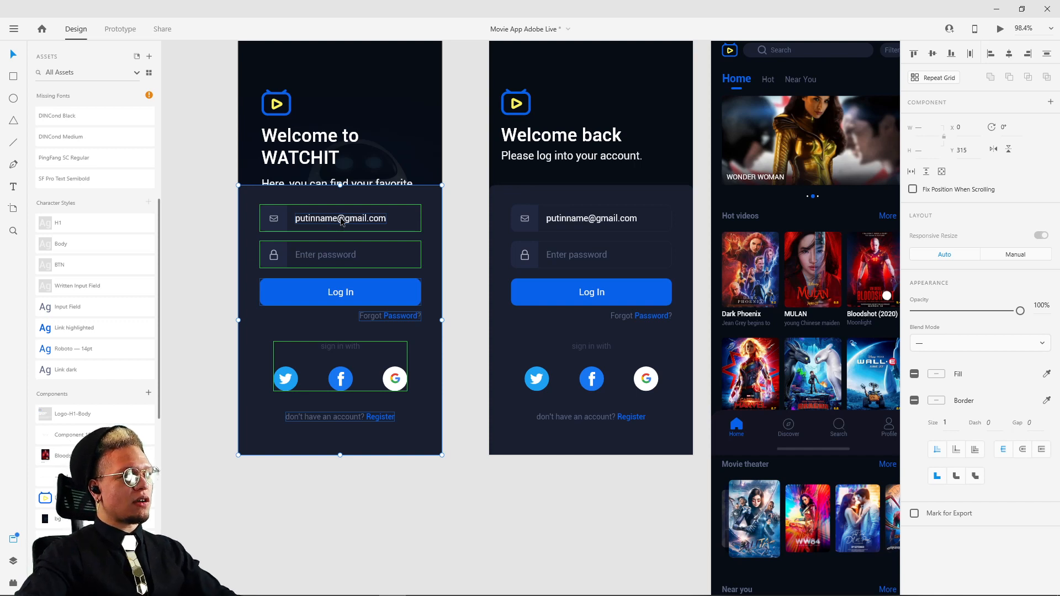
Move the pasted login form down to Y 783 on the welcome artboard and set its opacity to 0%
drag(341, 221, 304, 391)
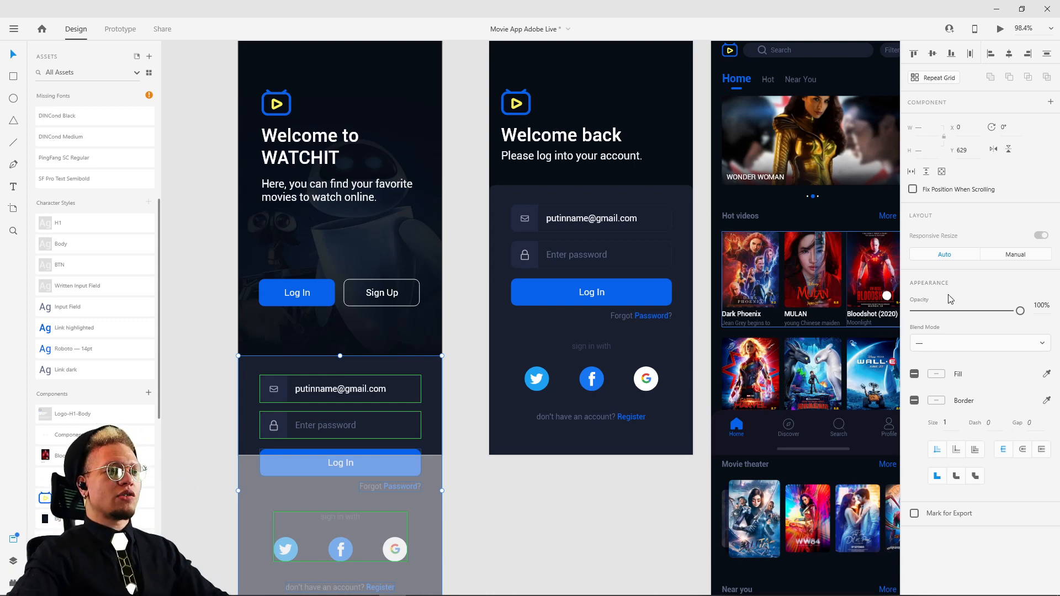
drag(433, 376, 434, 437)
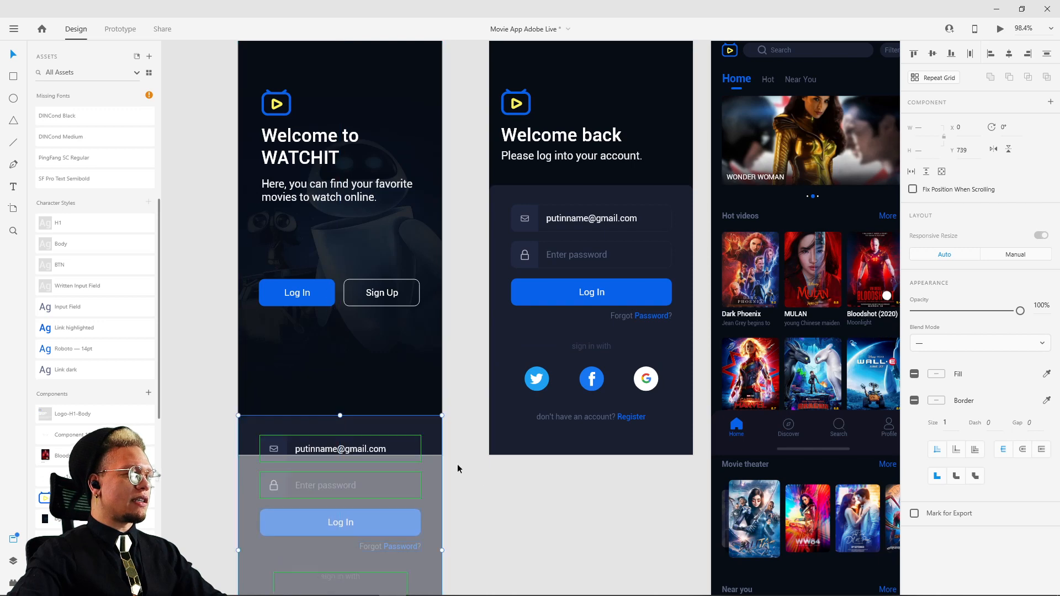
drag(506, 507, 521, 360)
click(525, 410)
drag(348, 482, 408, 518)
key(ctrl+z)
drag(407, 249, 402, 333)
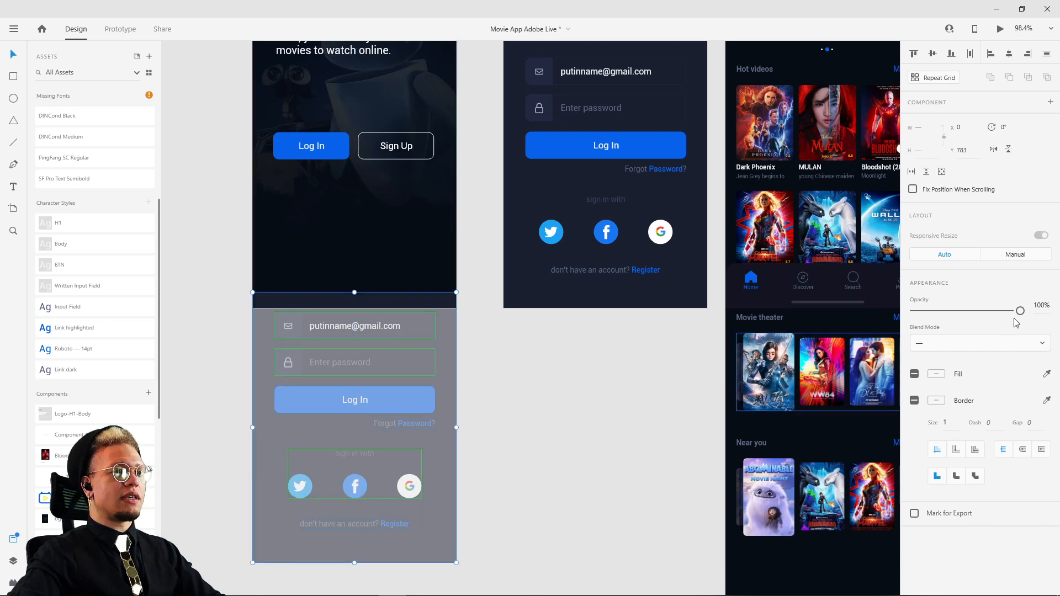
drag(1015, 318, 914, 312)
Preview the prototype from the welcome screen and play the Log In transition with the hidden form in place
drag(596, 428, 678, 548)
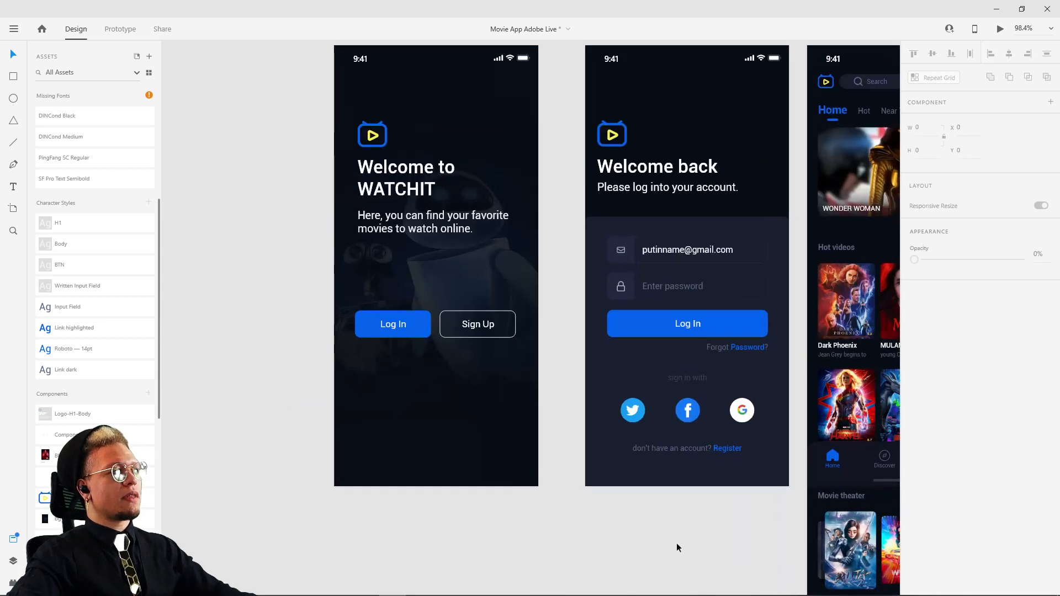
scroll(436, 107, down, 2)
drag(437, 116, 414, 276)
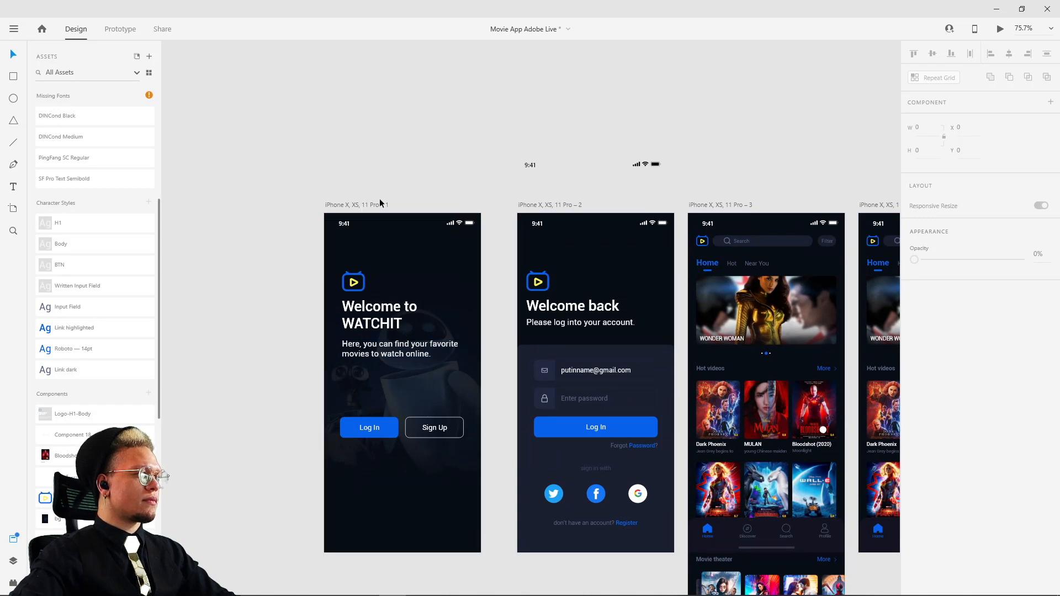
click(366, 205)
click(1000, 29)
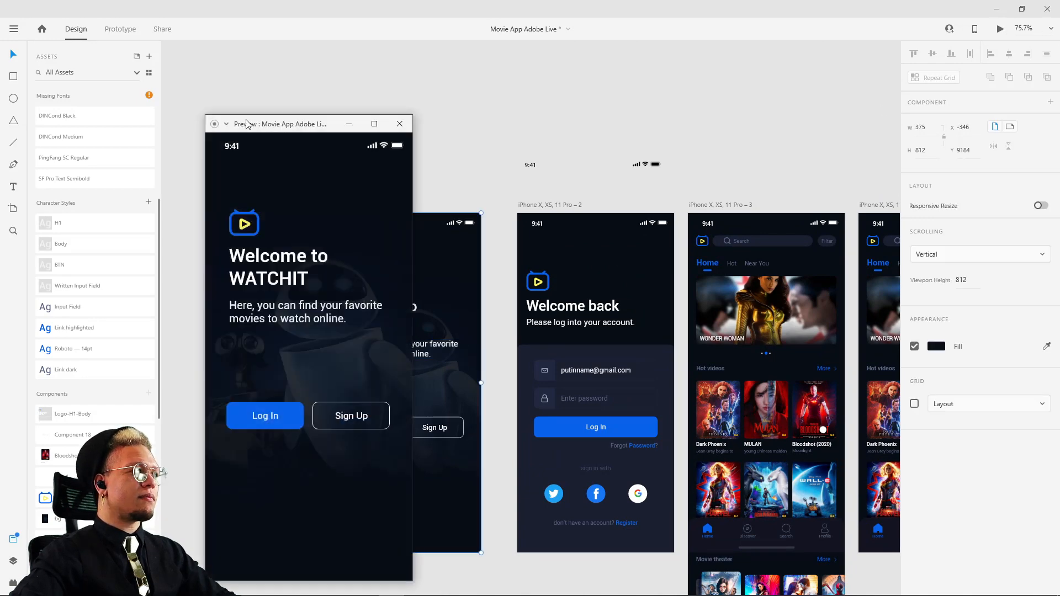
drag(288, 127, 439, 98)
click(428, 387)
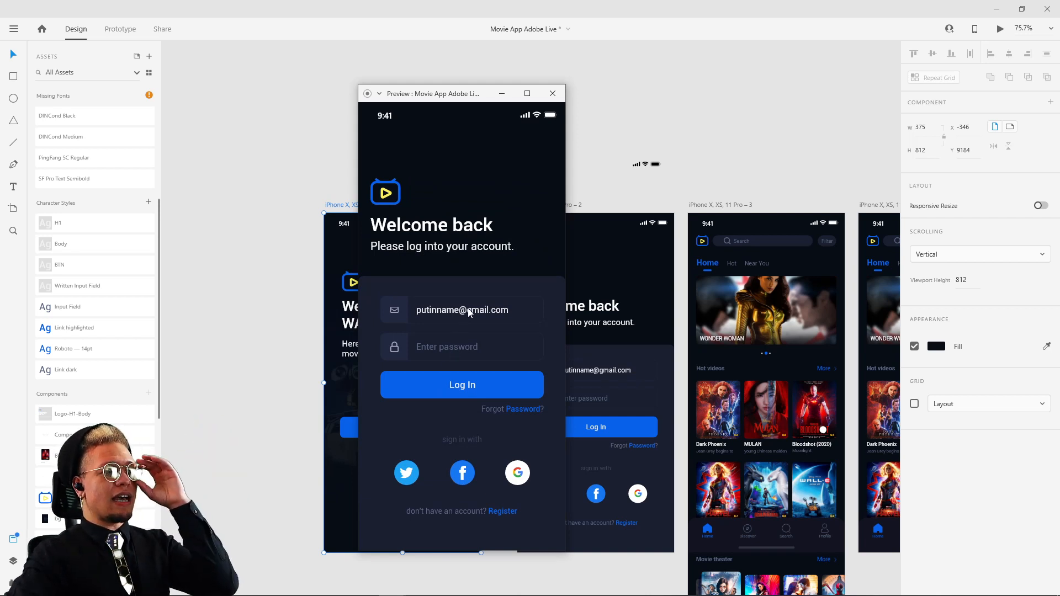
click(558, 98)
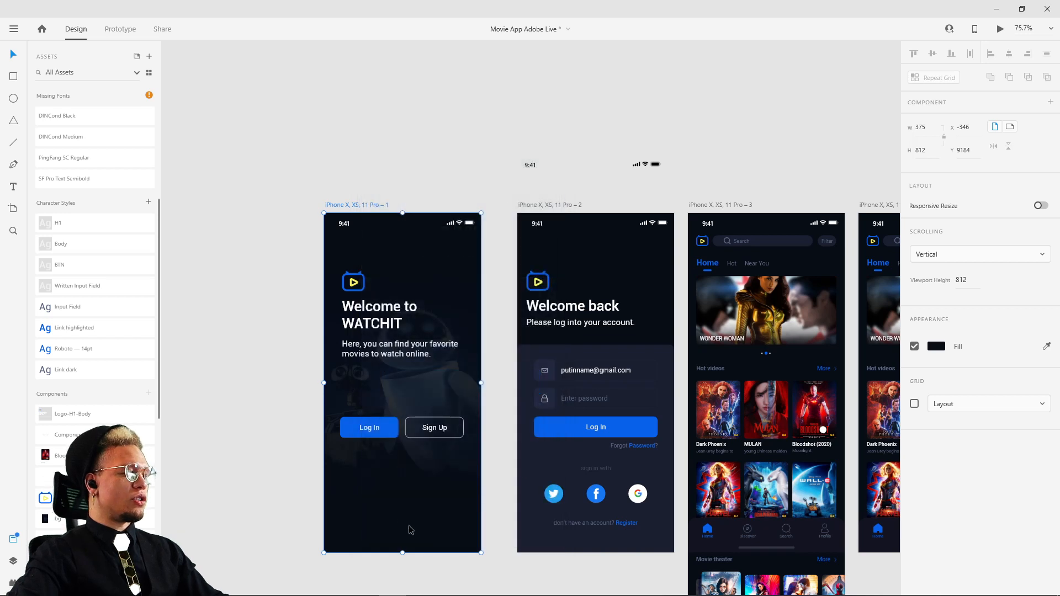
Paste the login form onto the welcome artboard, position it at Y 387 and set its opacity to 0%
key(ctrl+v)
drag(431, 550, 443, 383)
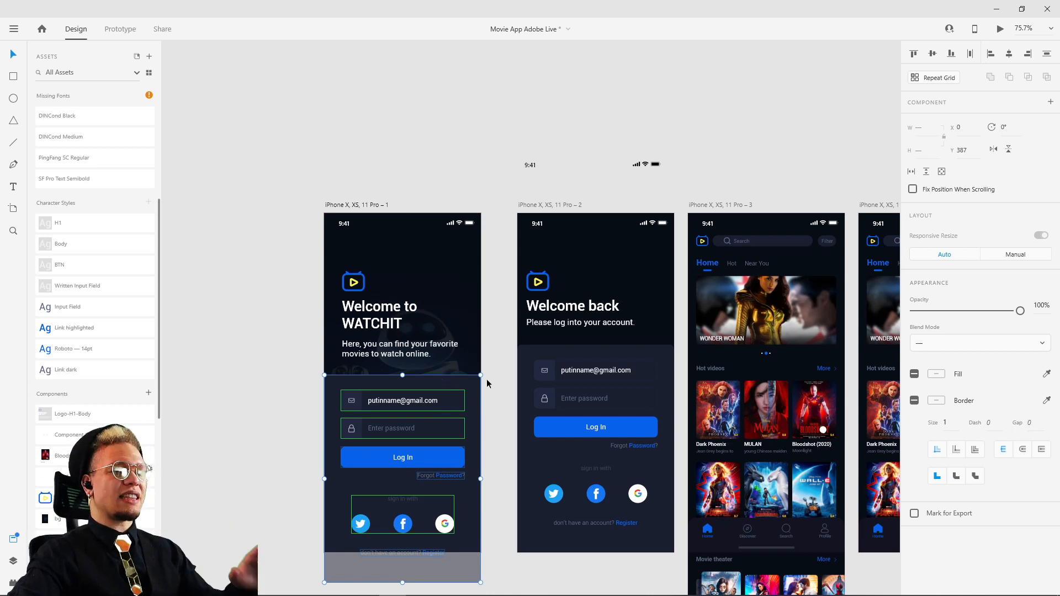
drag(1020, 311, 844, 322)
click(356, 156)
click(362, 204)
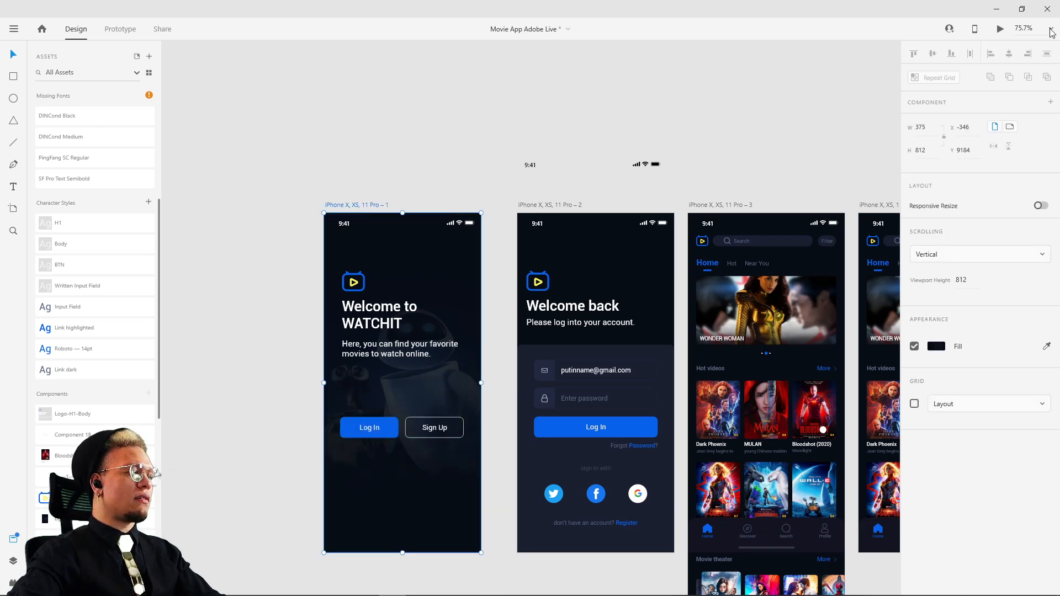
Preview the welcome screen and play the Log In transition with the form hidden closer to its final position
click(1001, 31)
drag(263, 122, 404, 122)
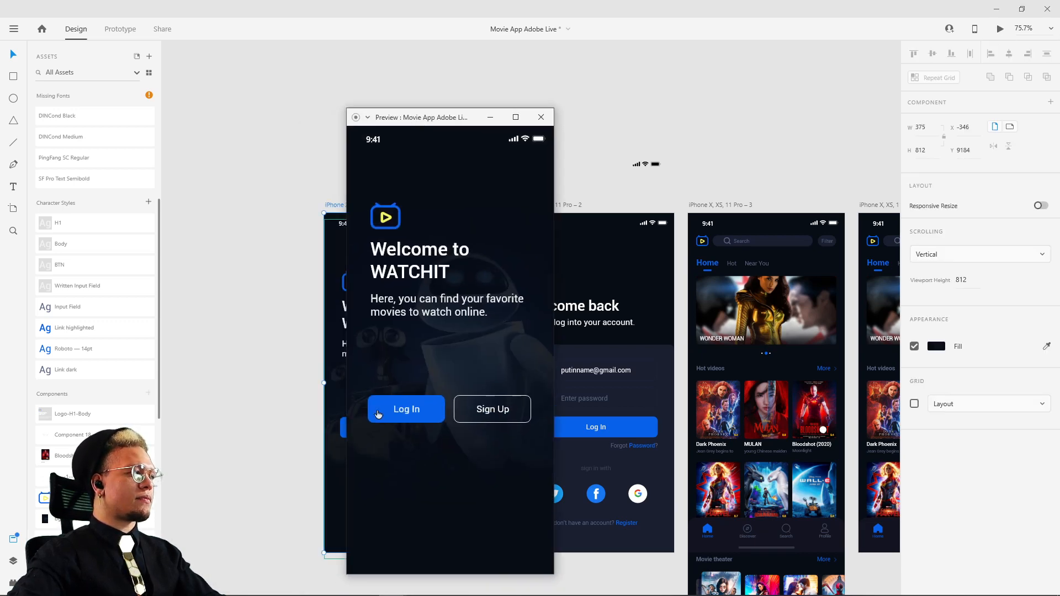
click(410, 407)
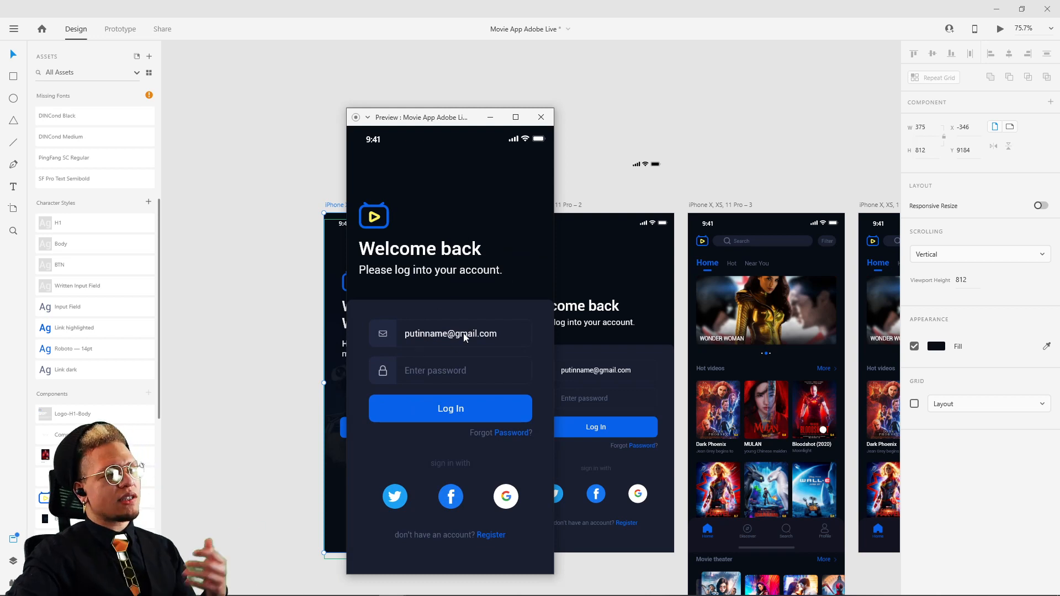
click(539, 118)
Move the login artboard slightly left to about X 96, keeping its top aligned with the neighbouring artboards
drag(644, 105, 469, 84)
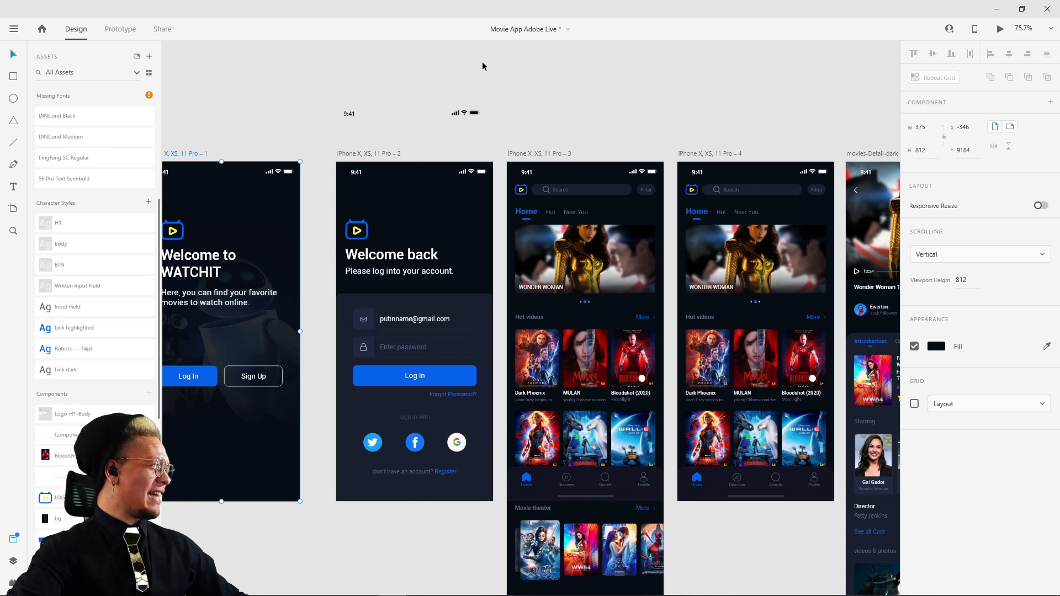
click(367, 156)
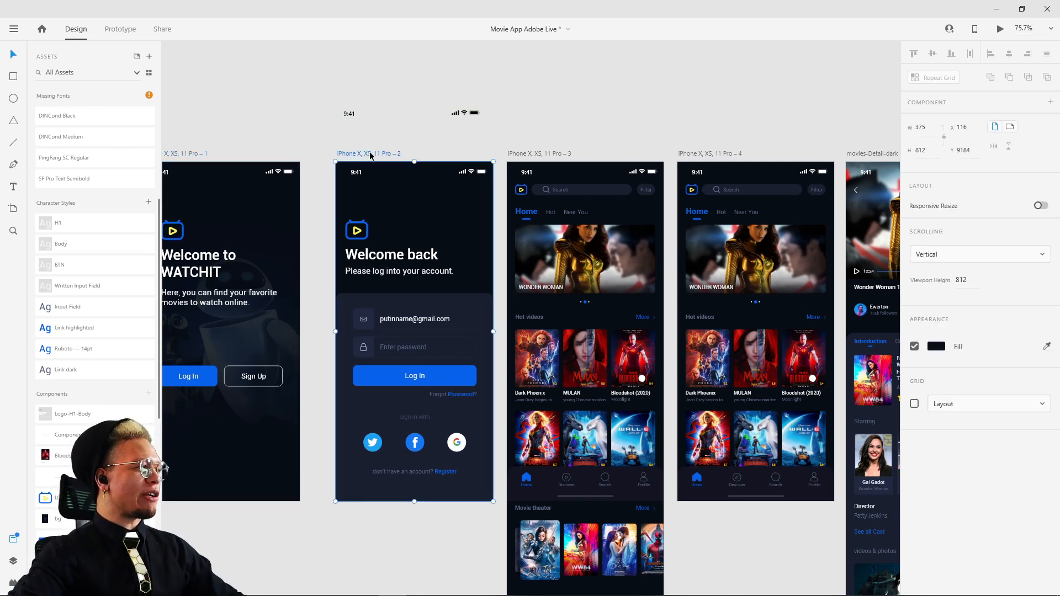
drag(370, 155, 361, 151)
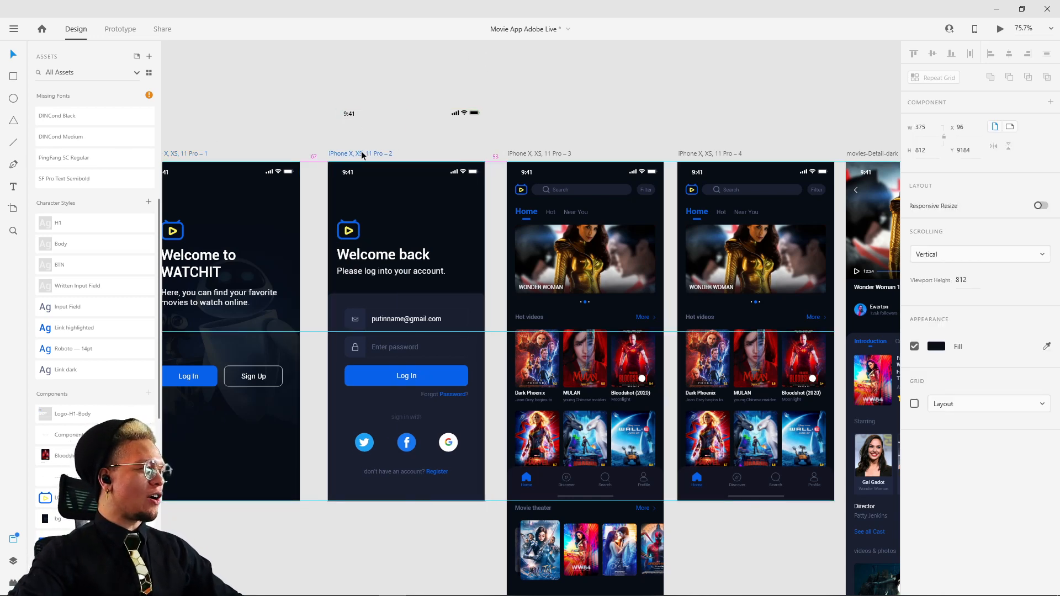
click(501, 281)
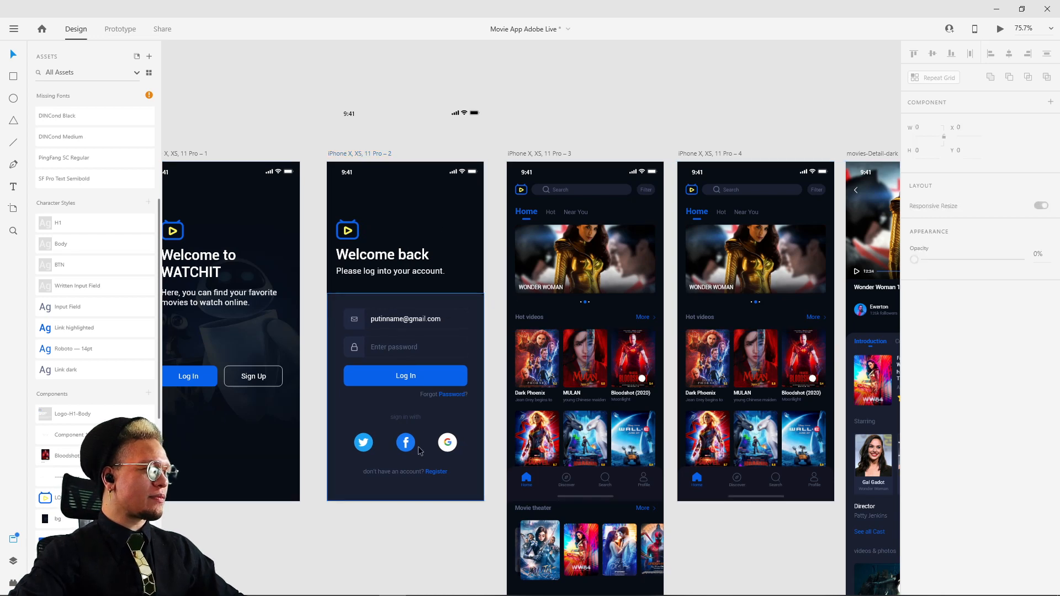
Link the login screen's Log In button to artboard iPhone X, XS, 11 Pro – 3 with a tap-triggered Auto-Animate, Snap easing and 0.3 s duration
click(359, 155)
click(116, 29)
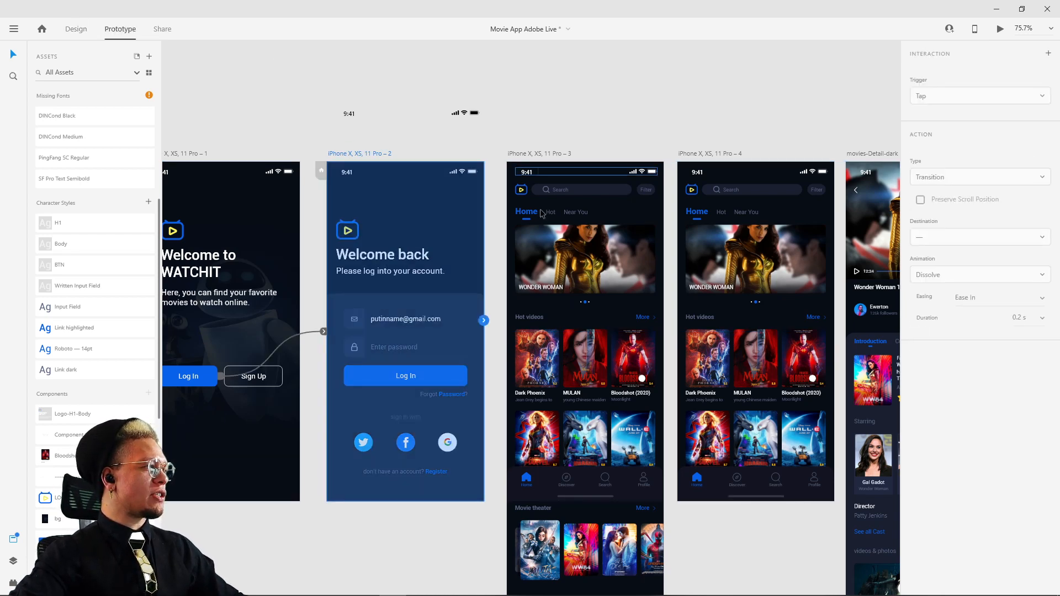
click(432, 376)
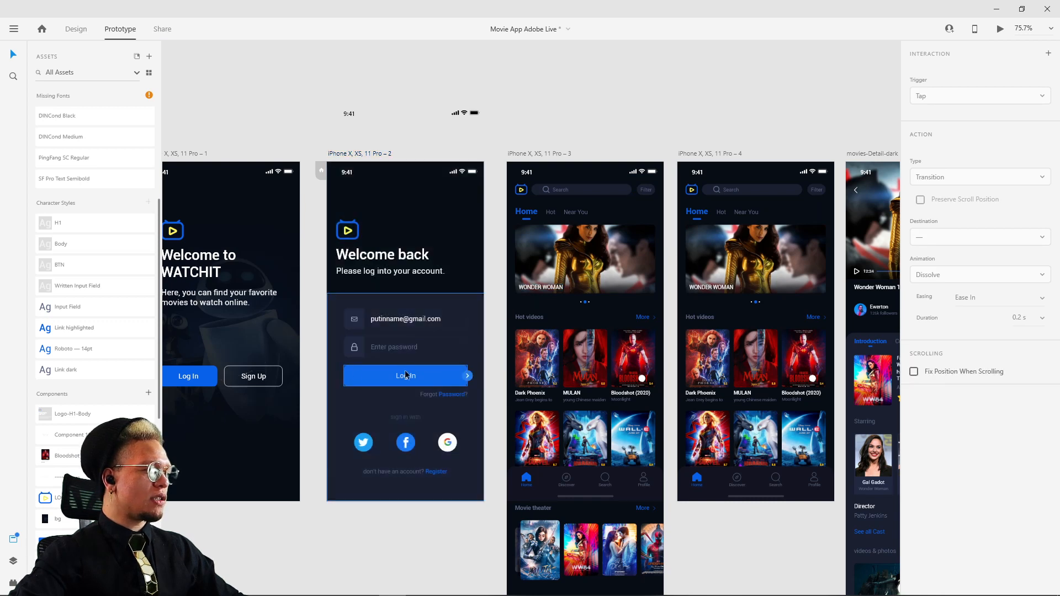
drag(467, 375, 534, 190)
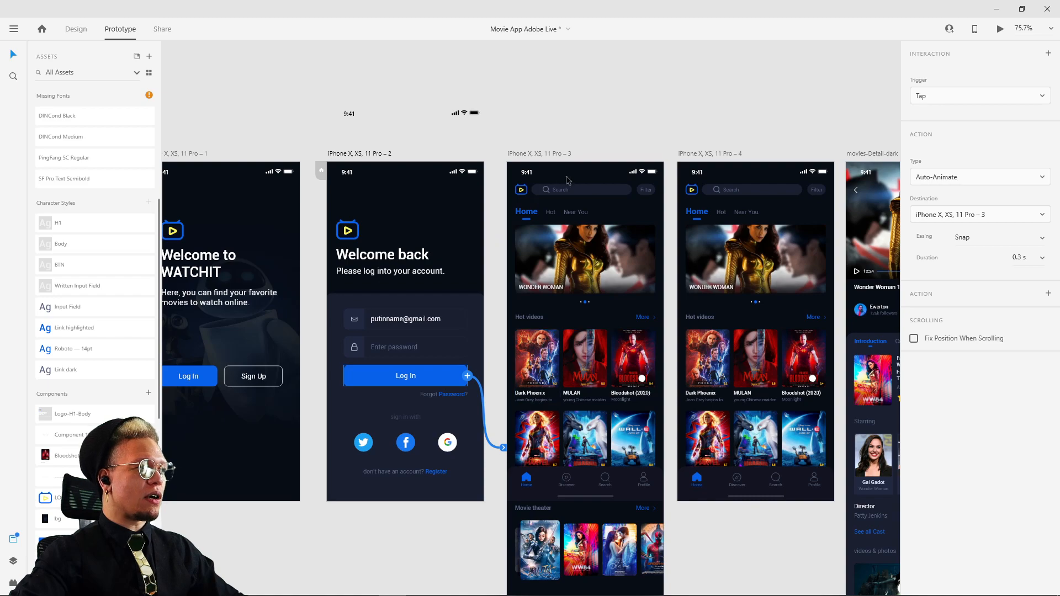
Open the preview on the taller home artboard, iPhone X, XS, 11 Pro – 3, and close it again
scroll(603, 268, down, 4)
scroll(589, 407, up, 5)
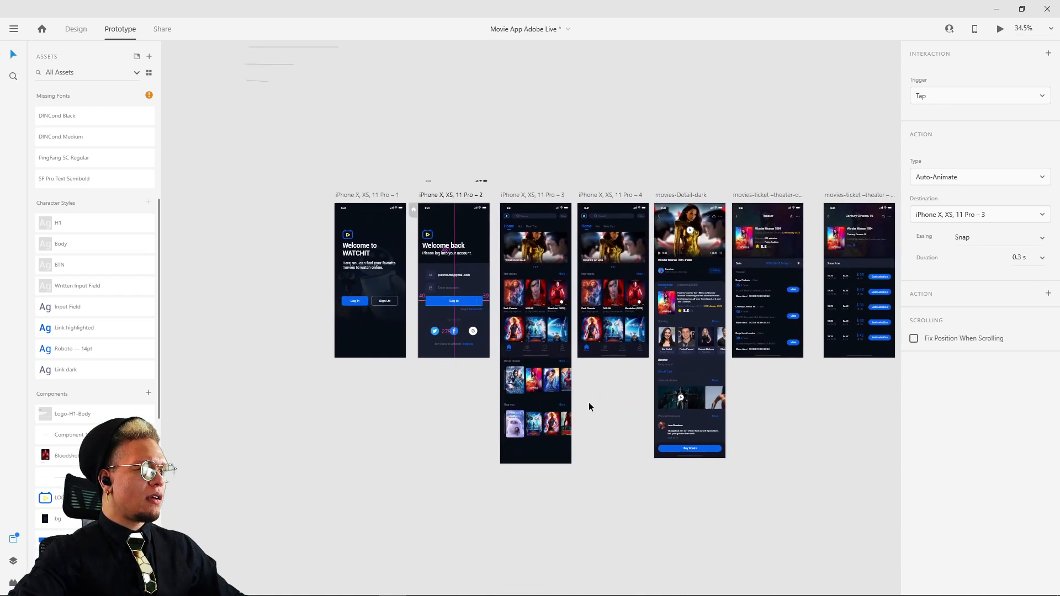
scroll(560, 221, down, 3)
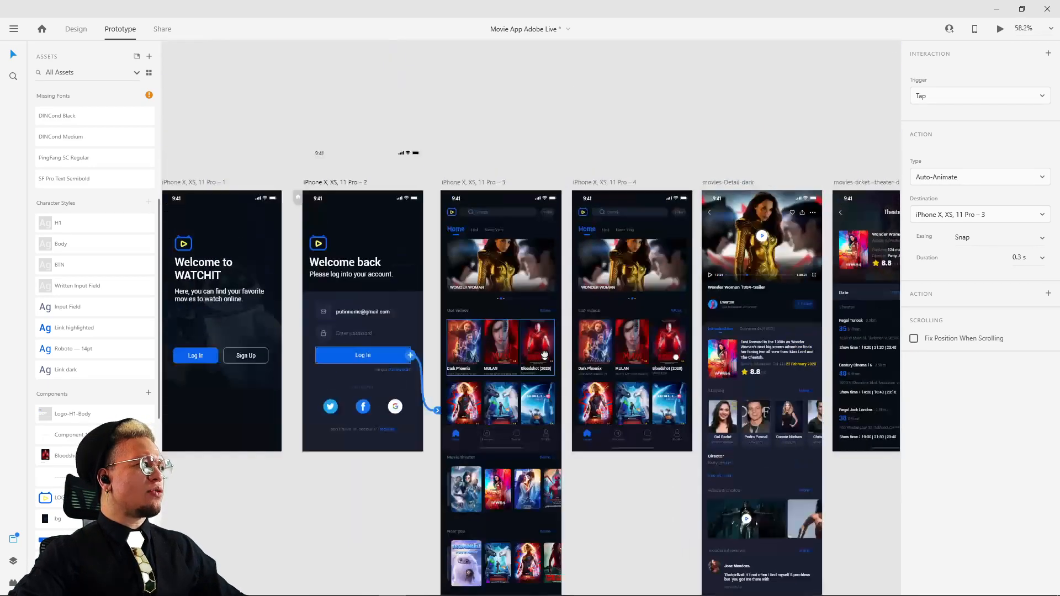
click(463, 197)
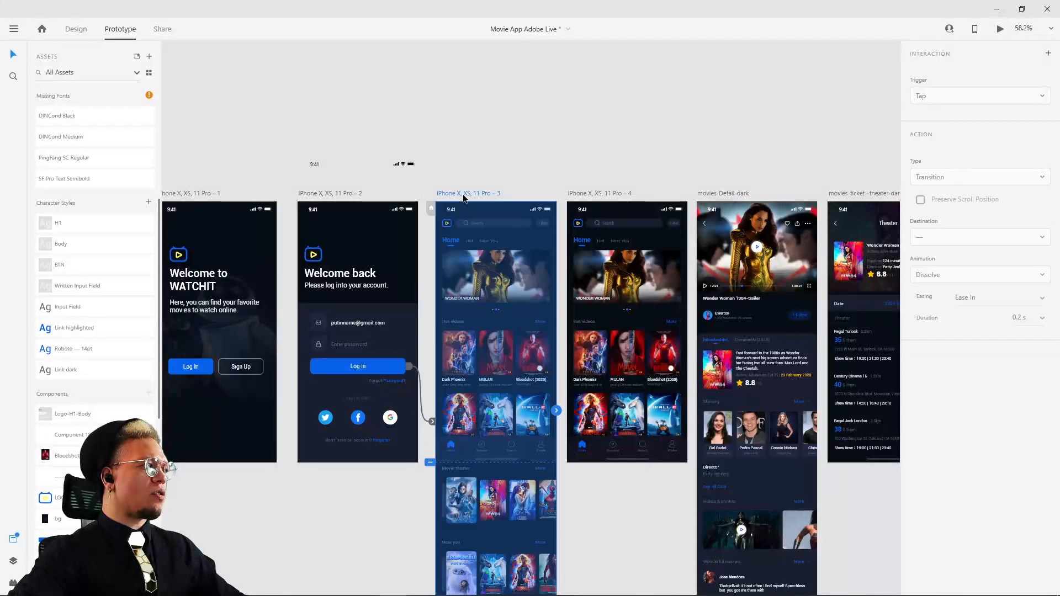
click(1001, 31)
click(399, 123)
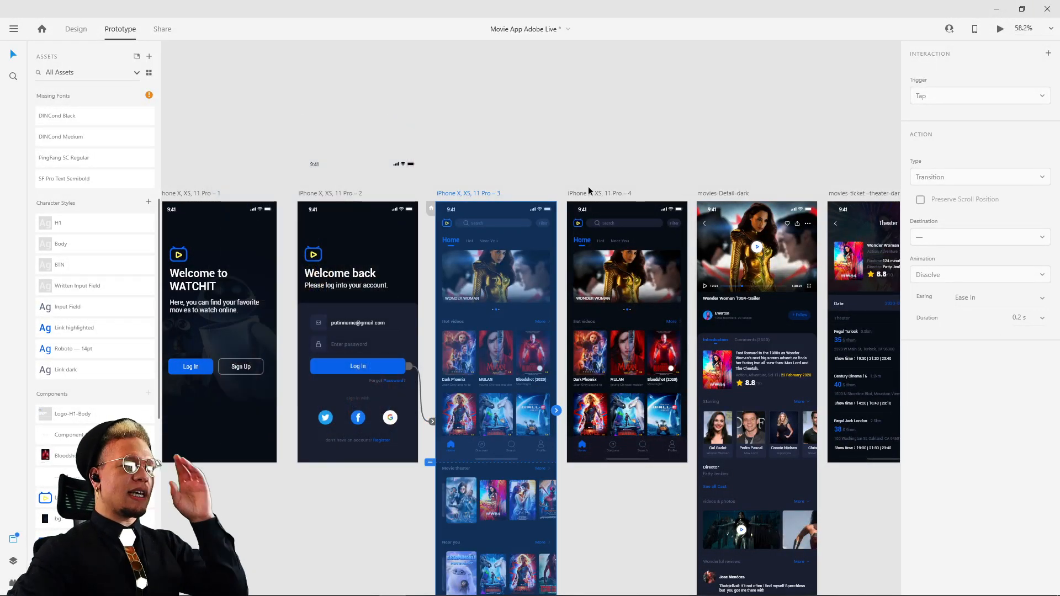
Move the two home artboards, iPhone X, XS, 11 Pro – 3 and – 4, together to an empty canvas area below the other screens
click(374, 187)
drag(599, 192, 449, 388)
shift+click(463, 195)
scroll(496, 213, down, 3)
scroll(527, 436, up, 3)
drag(529, 434, 799, 303)
scroll(726, 308, up, 3)
click(800, 221)
drag(464, 369, 430, 265)
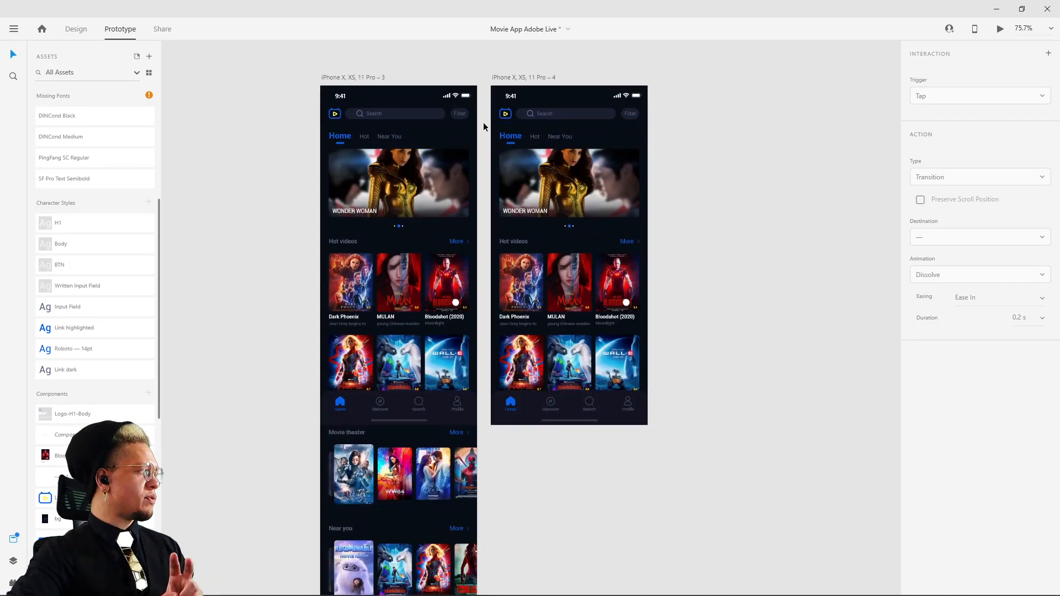
Preview artboard iPhone X, XS, 11 Pro – 3 and scroll through the whole page to examine how its header and bottom navigation behave
click(369, 79)
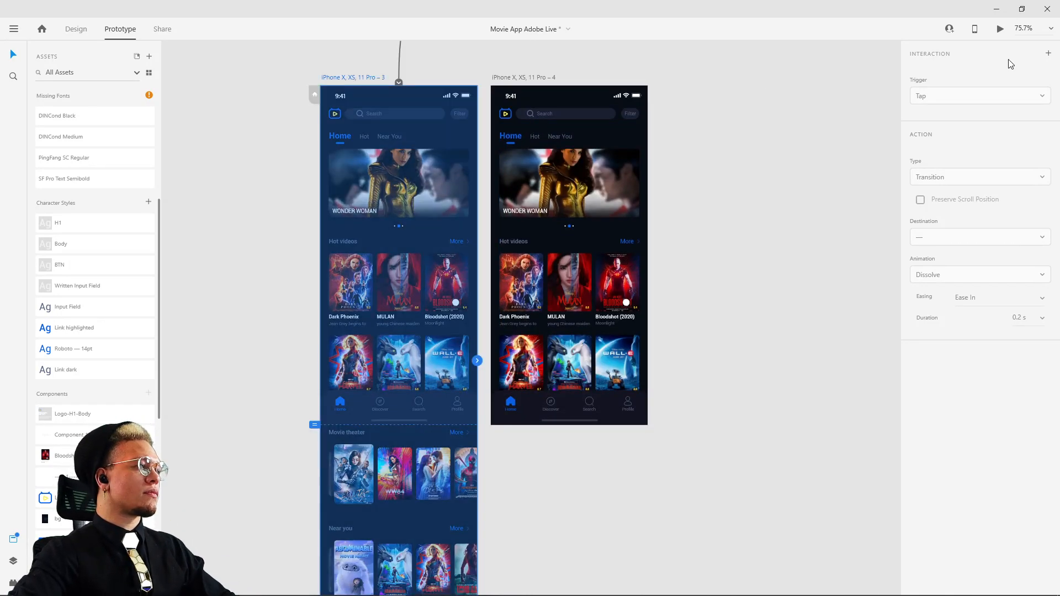
click(999, 29)
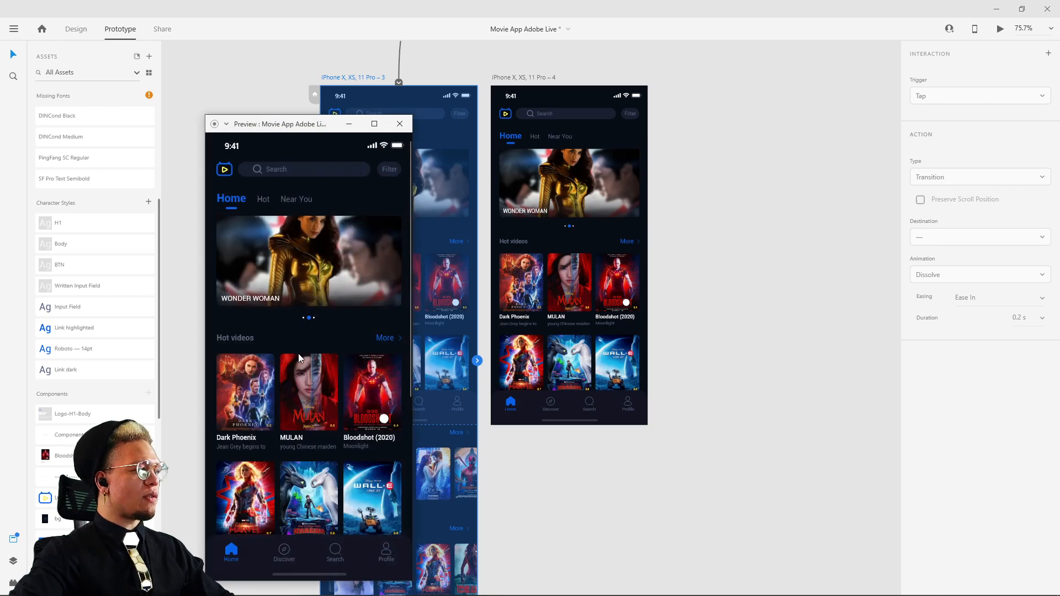
scroll(316, 352, down, 5)
scroll(319, 346, up, 3)
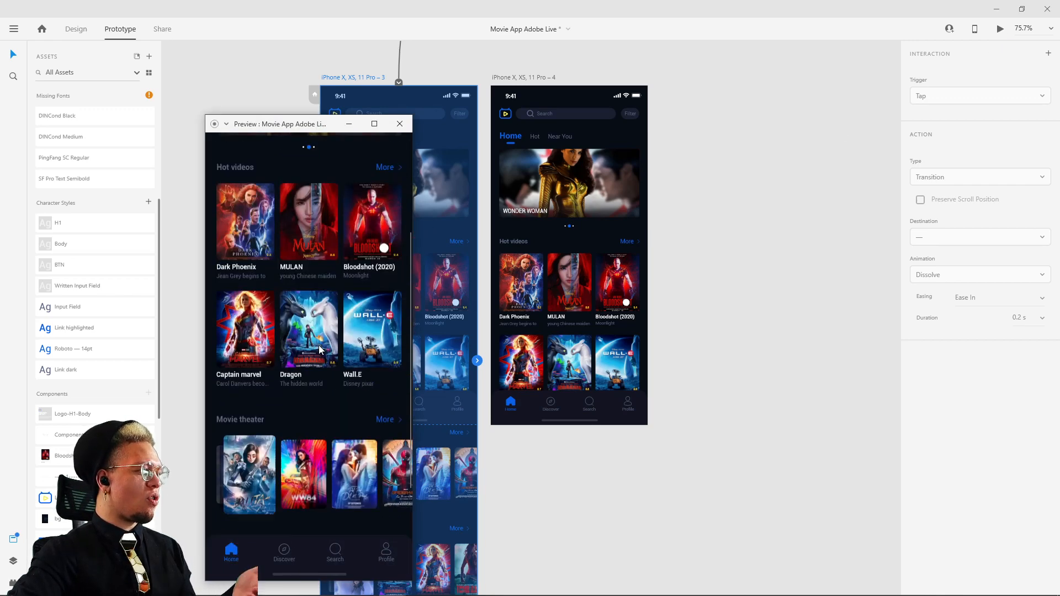
scroll(319, 346, up, 3)
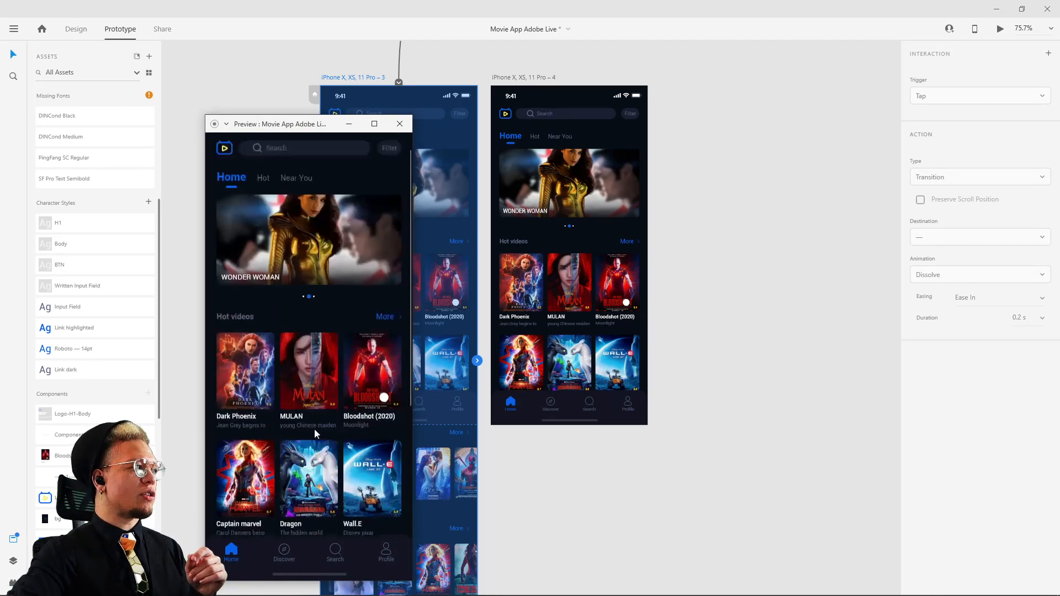
scroll(314, 432, up, 1)
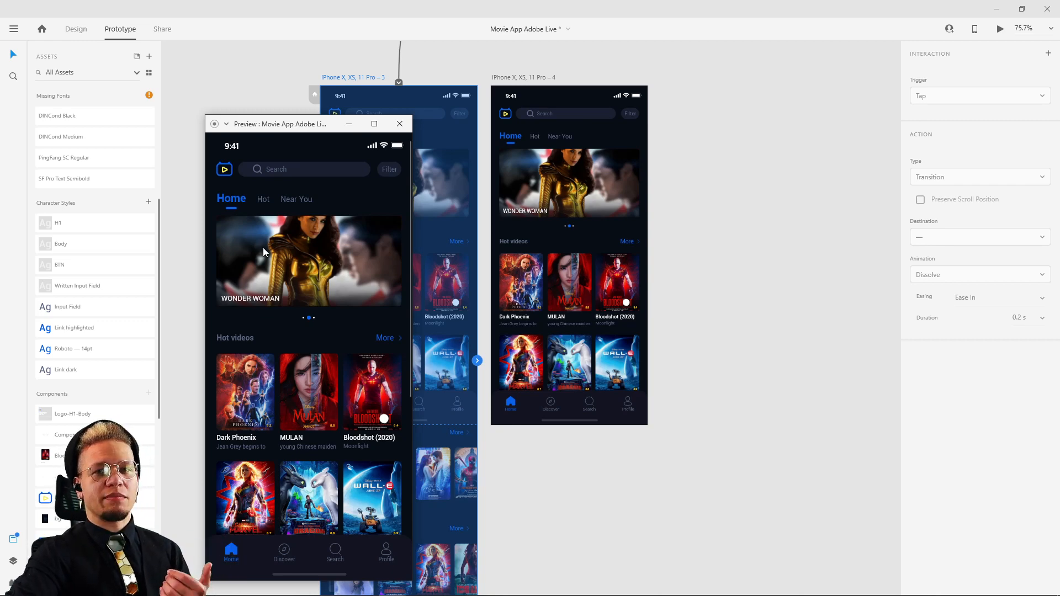
scroll(282, 257, down, 5)
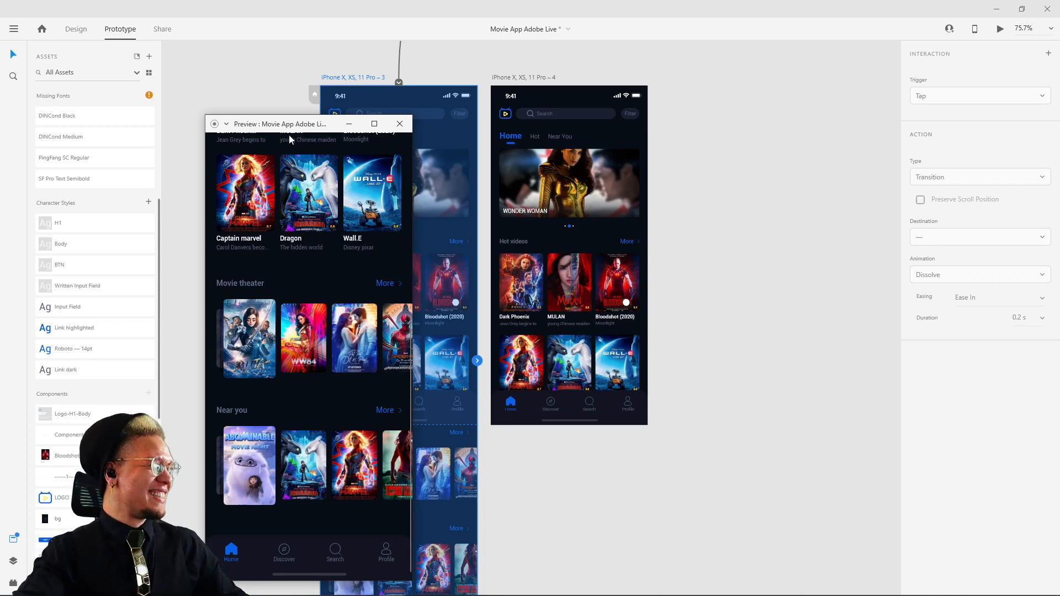
scroll(313, 281, up, 5)
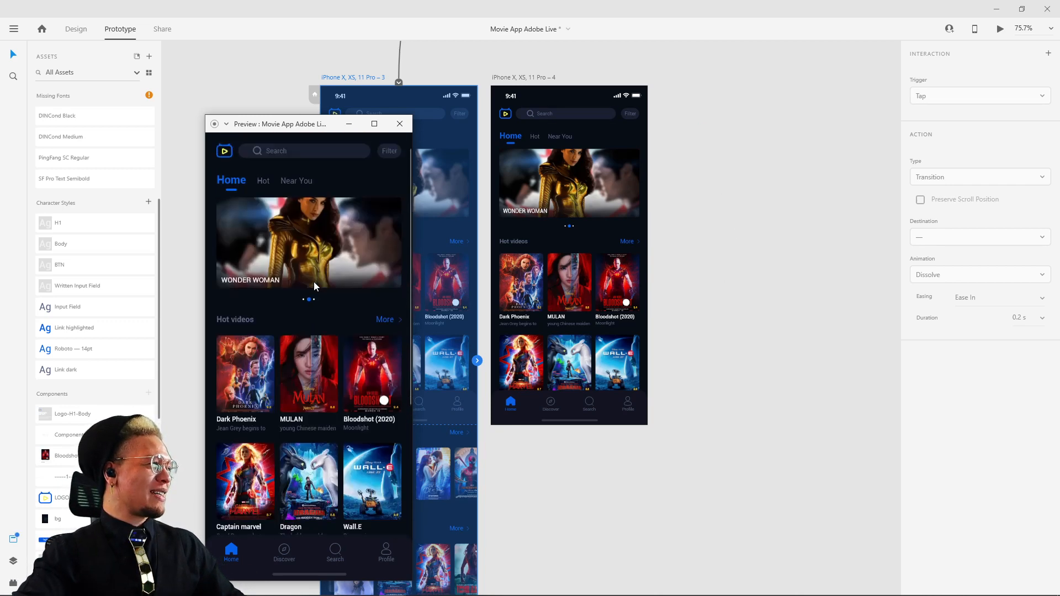
scroll(314, 275, down, 5)
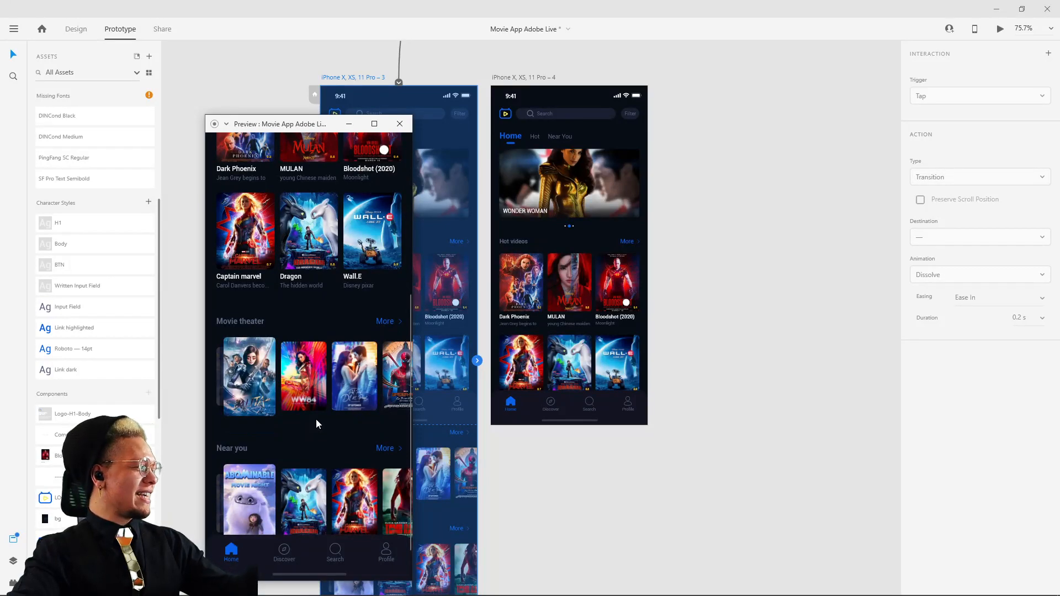
scroll(315, 440, down, 1)
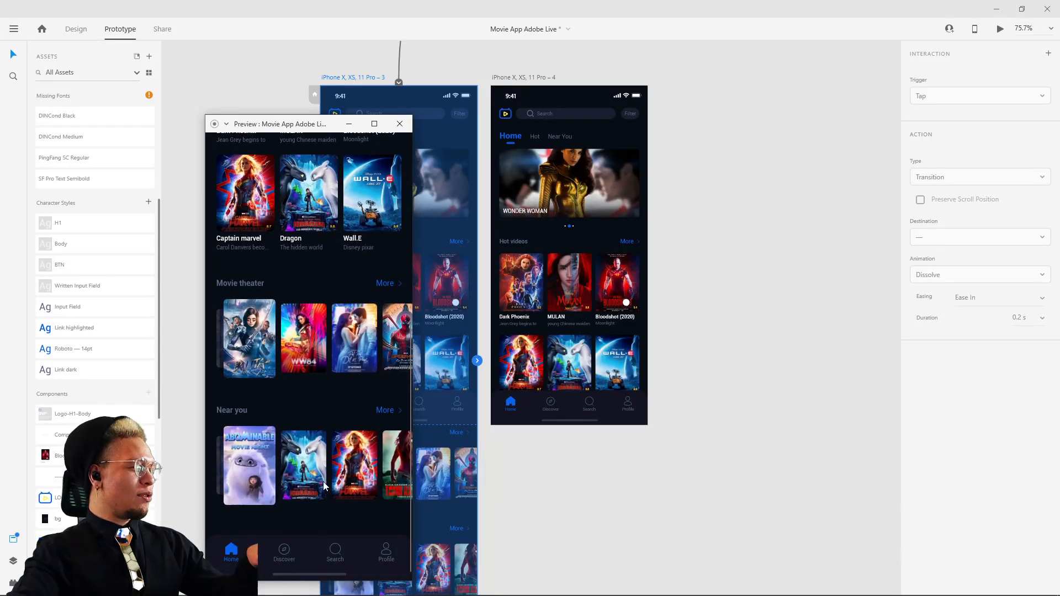
click(405, 123)
Preview artboard iPhone X, XS, 11 Pro – 4 and scroll its movie content to check the behaviour of the header, tabs and bottom navigation
click(502, 75)
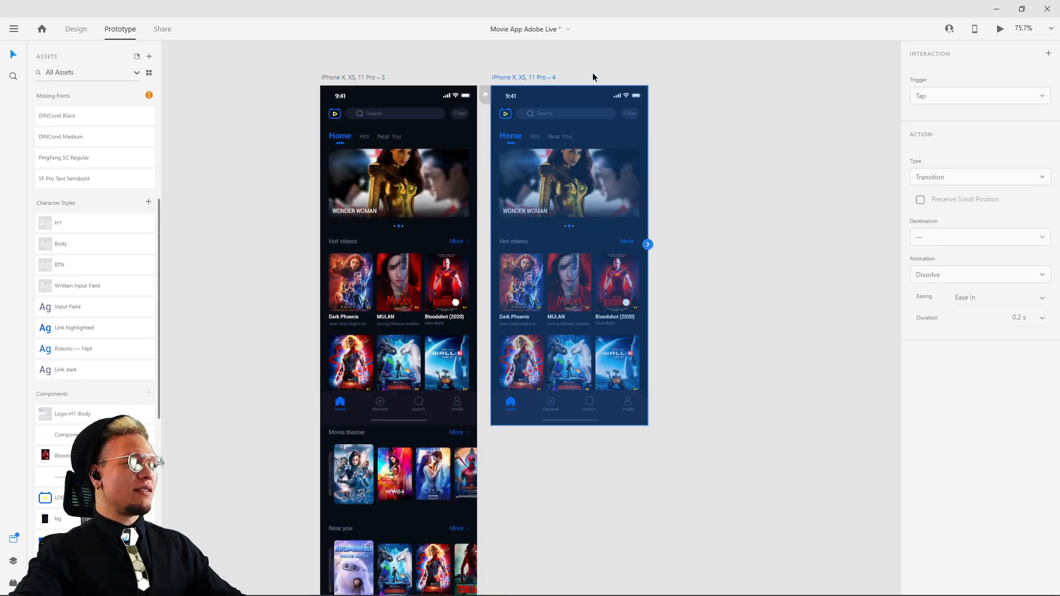
click(1000, 29)
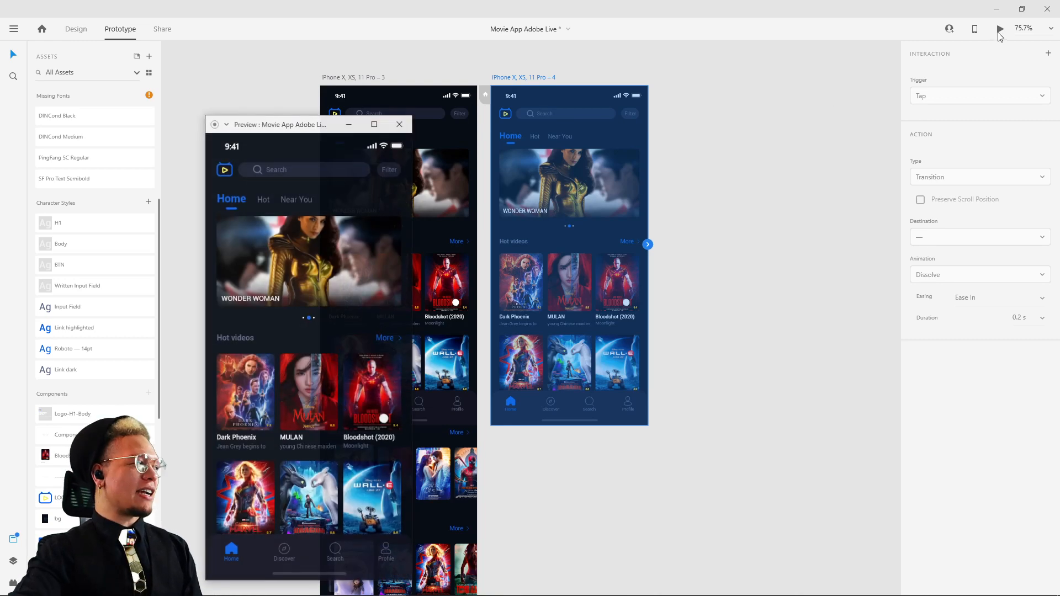
drag(286, 126, 384, 95)
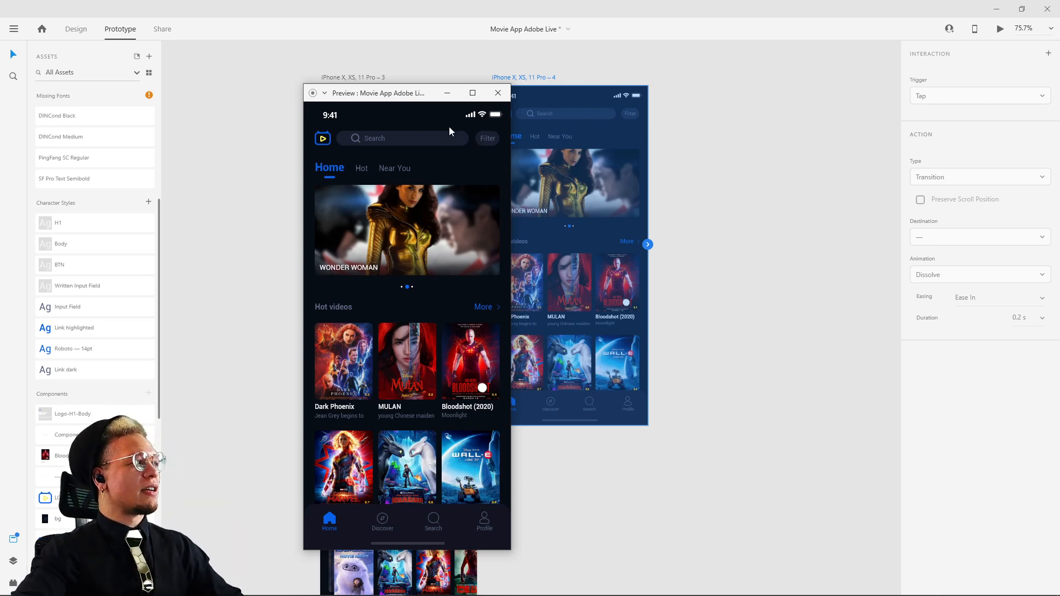
click(499, 94)
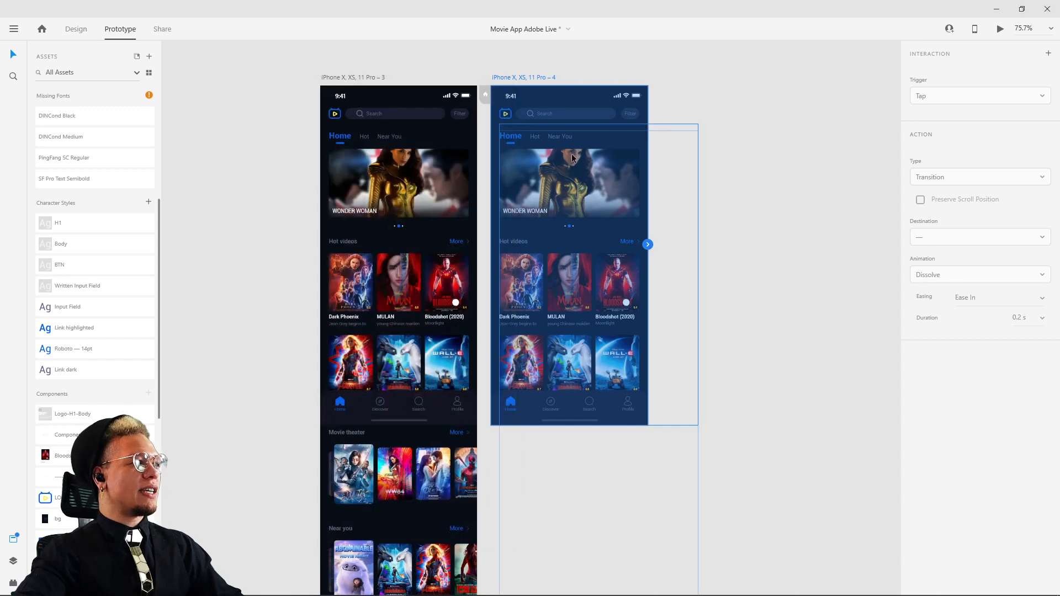
click(995, 33)
scroll(305, 316, down, 5)
scroll(307, 316, up, 4)
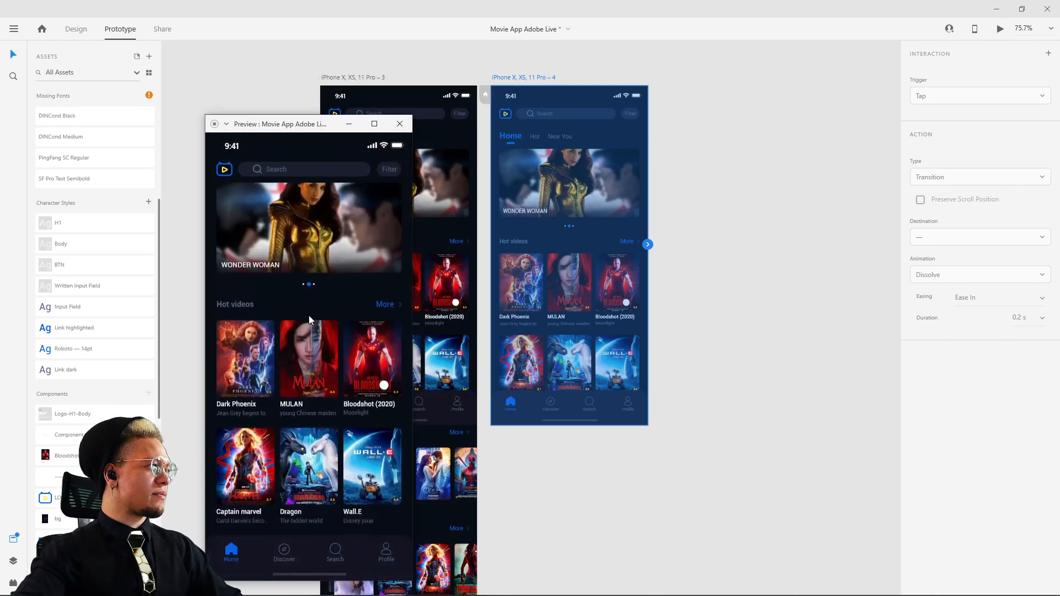
scroll(309, 316, down, 2)
scroll(313, 309, up, 3)
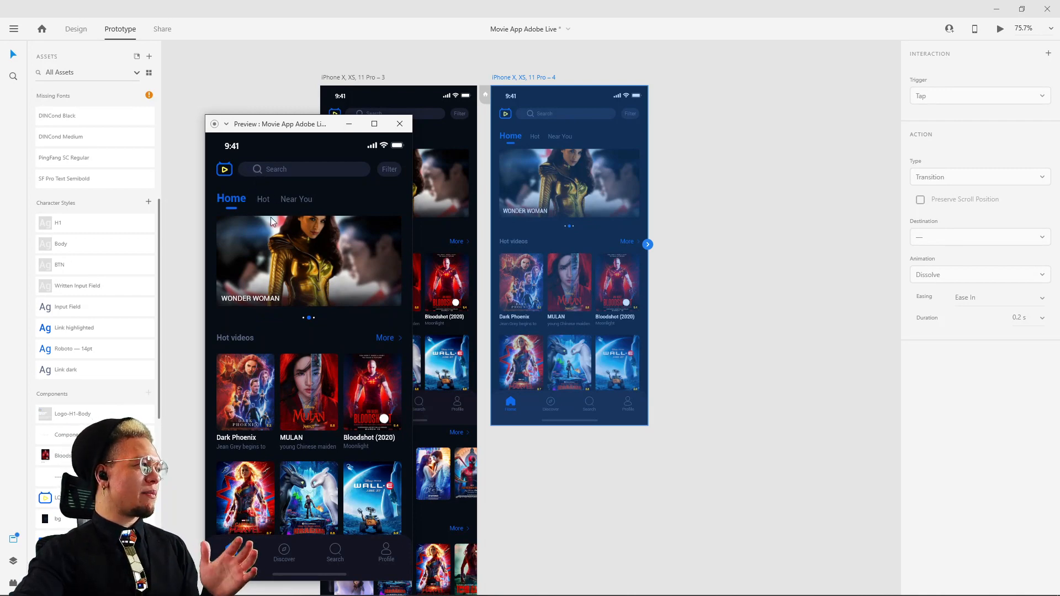
scroll(287, 259, down, 4)
scroll(308, 304, up, 5)
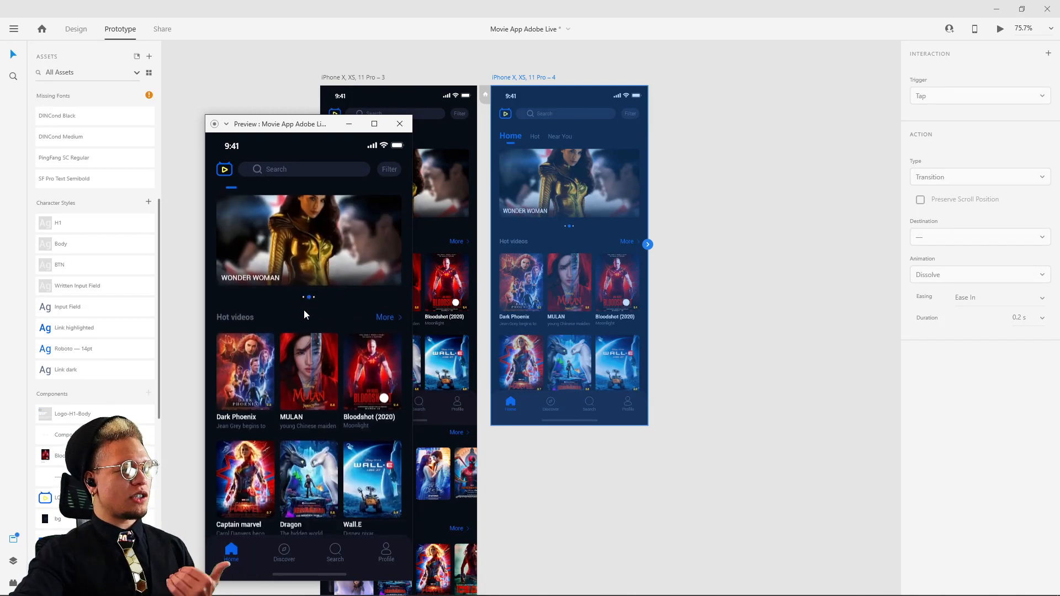
click(394, 130)
click(723, 148)
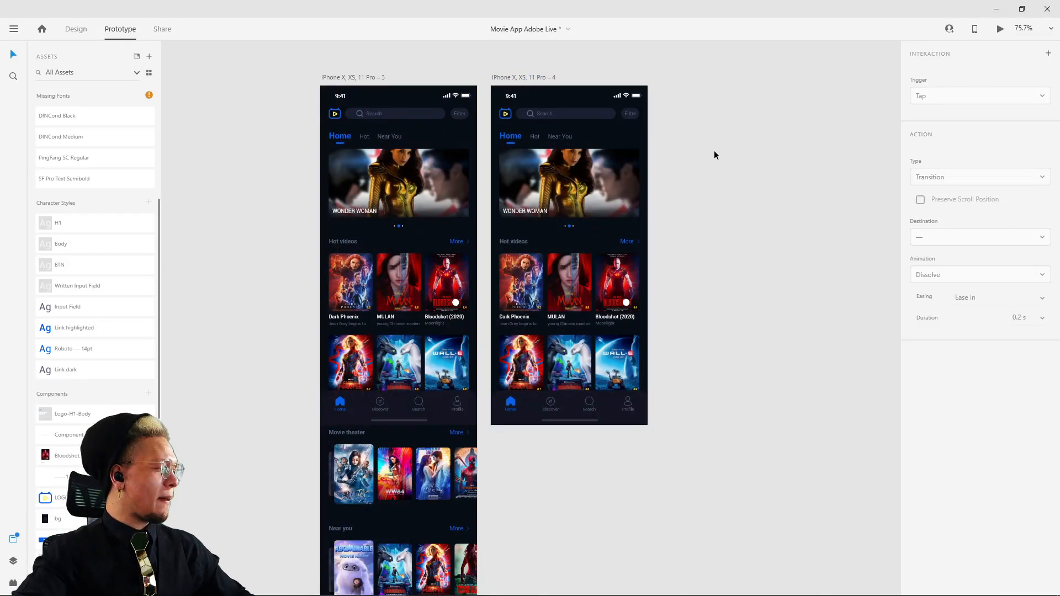
Return to design mode and select the movie content group on artboard iPhone X, XS, 11 Pro – 4 to inspect its vertical scroll settings
click(517, 77)
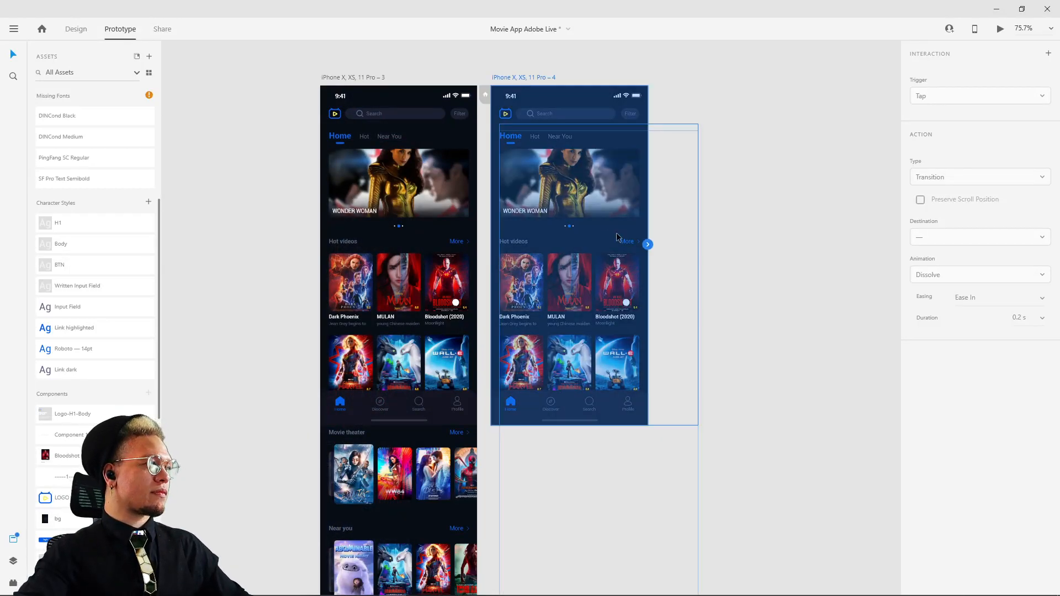
click(83, 30)
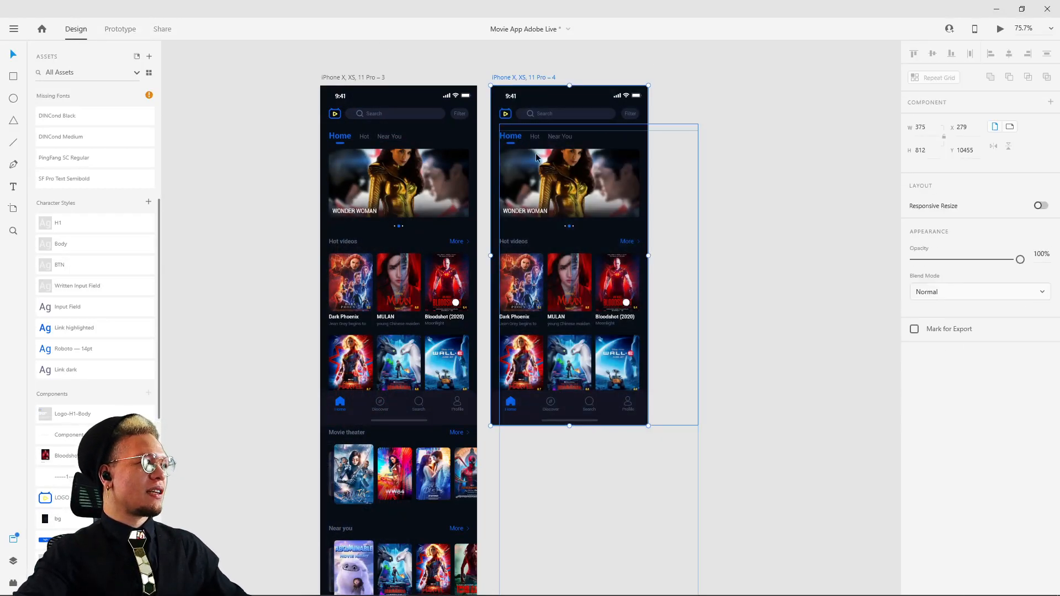
click(537, 176)
drag(538, 176, 518, 189)
drag(592, 188, 574, 173)
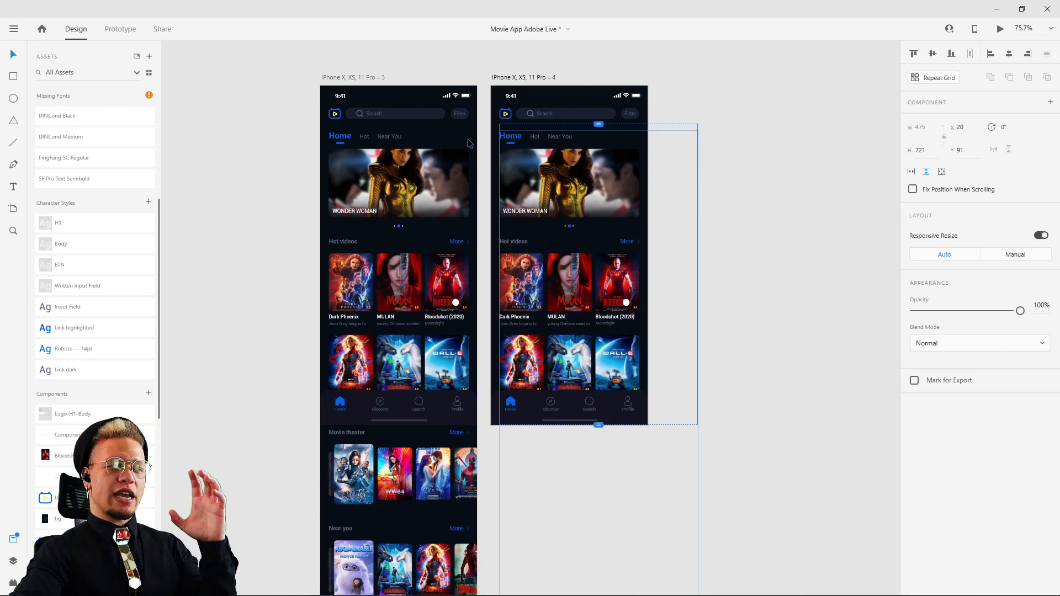
Duplicate the tall artboard iPhone X, XS, 11 Pro – 3 and place the copy beside artboard – 4 at X 708, top-aligned with it
drag(377, 74, 694, 76)
click(764, 49)
drag(832, 201, 695, 210)
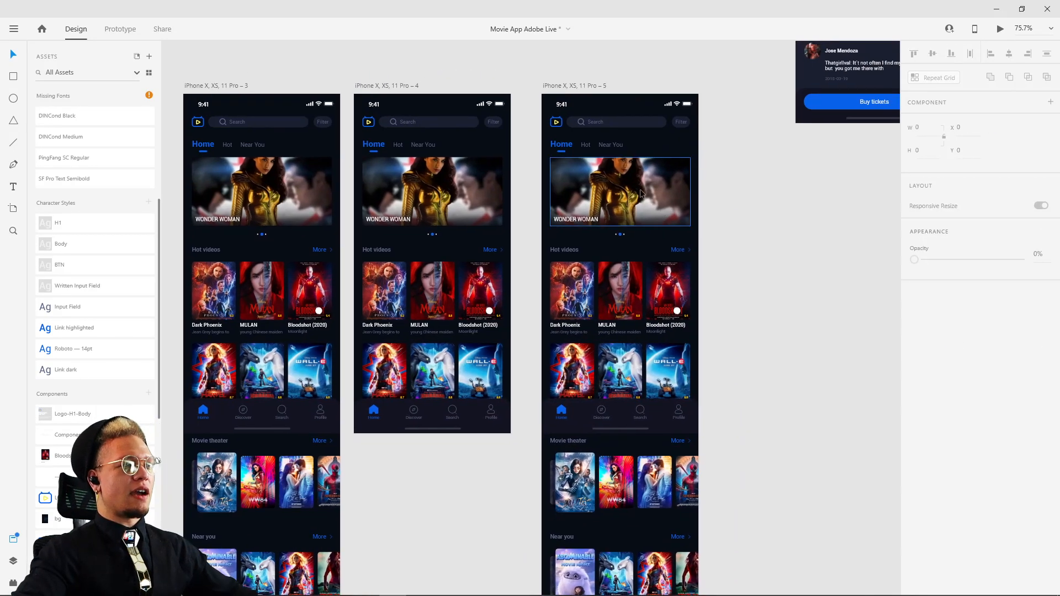
mouse_move(585, 87)
mouse_down()
mouse_move(620, 83)
mouse_move(555, 84)
mouse_move(579, 92)
mouse_up()
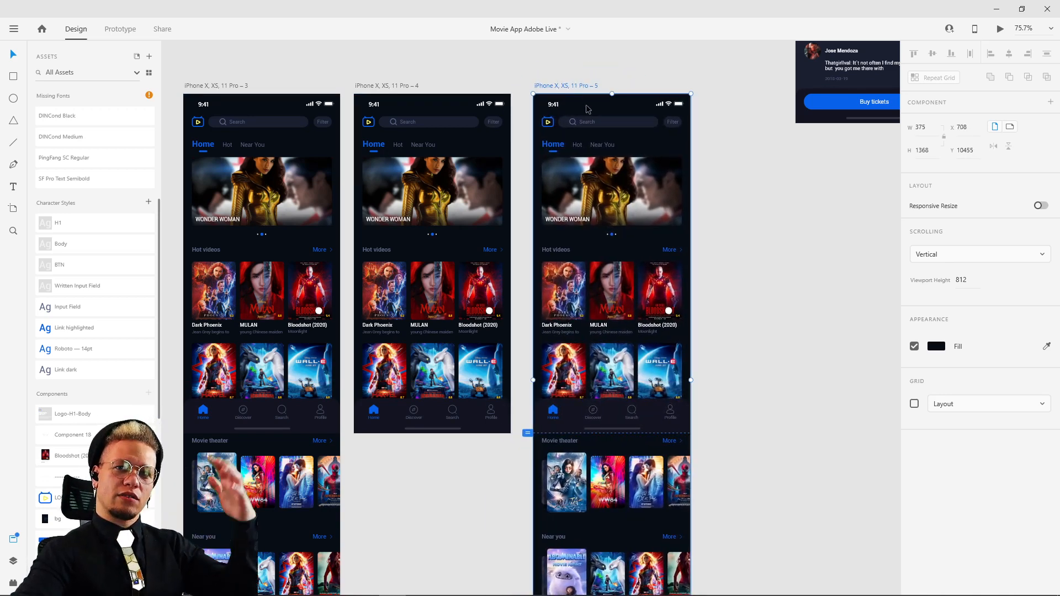
Group all the content below the search header on artboard iPhone X, XS, 11 Pro – 5, from the tabs to the Near you row
click(582, 157)
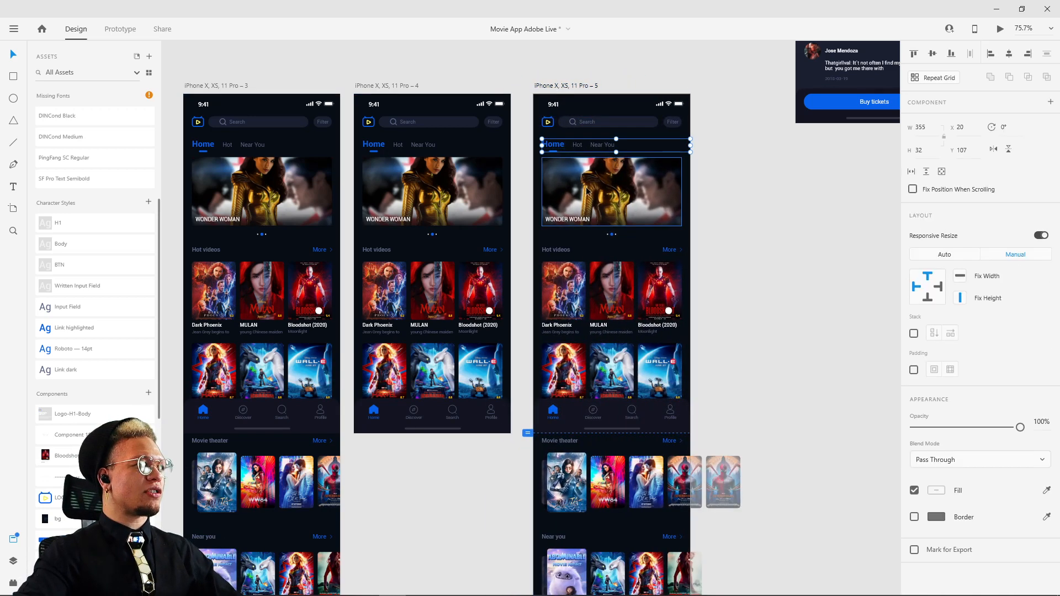
shift+click(600, 200)
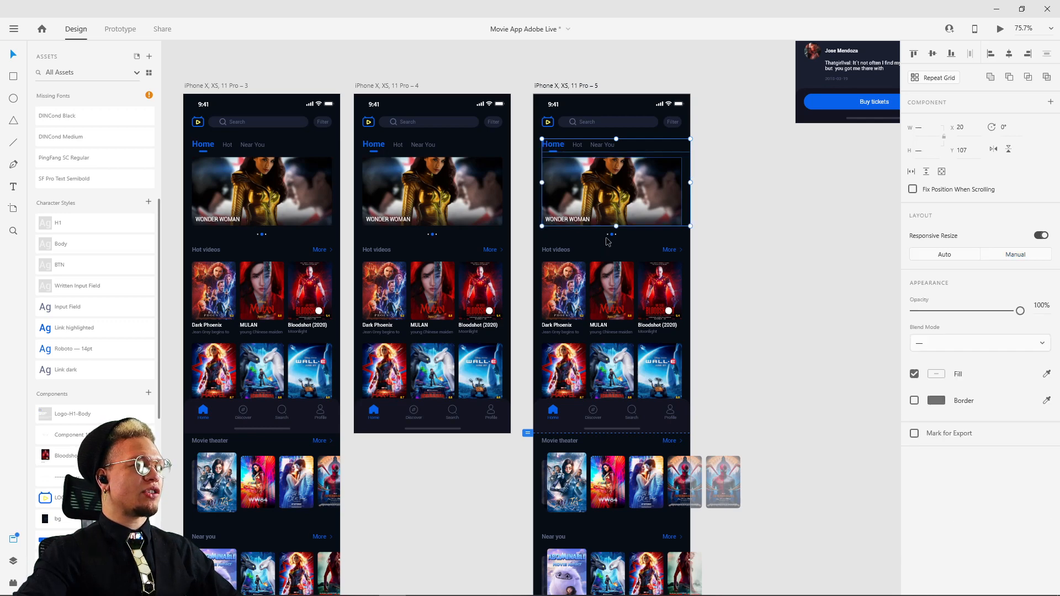
scroll(613, 238, down, 3)
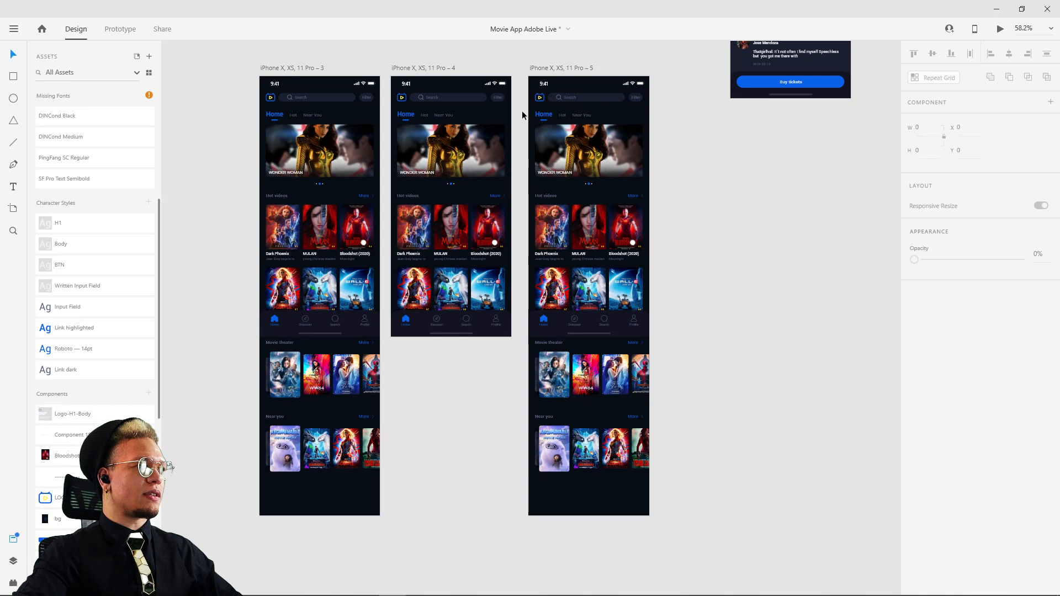
drag(523, 111, 683, 477)
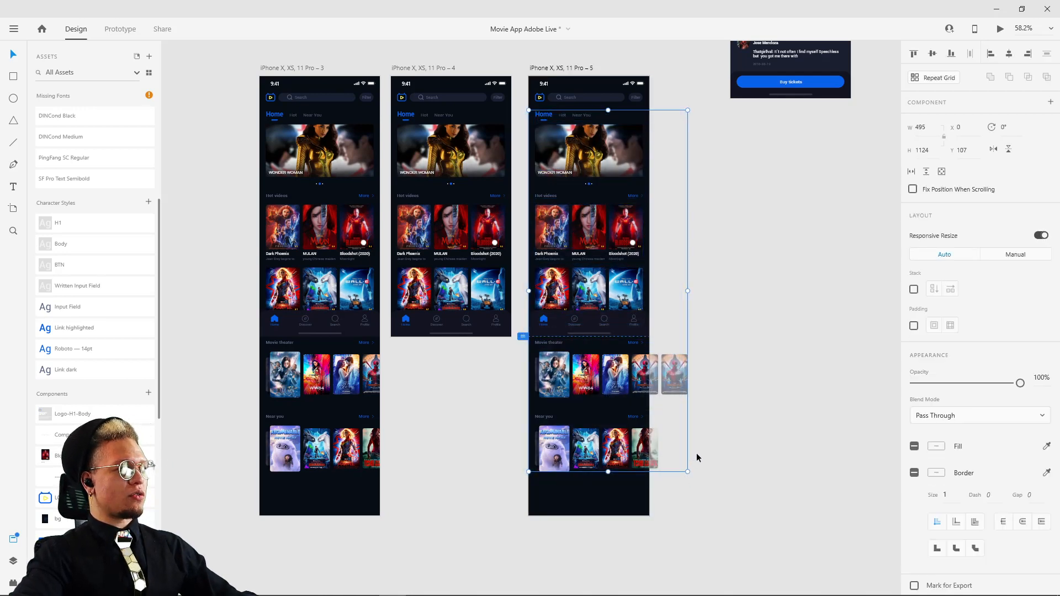
key(ctrl+g)
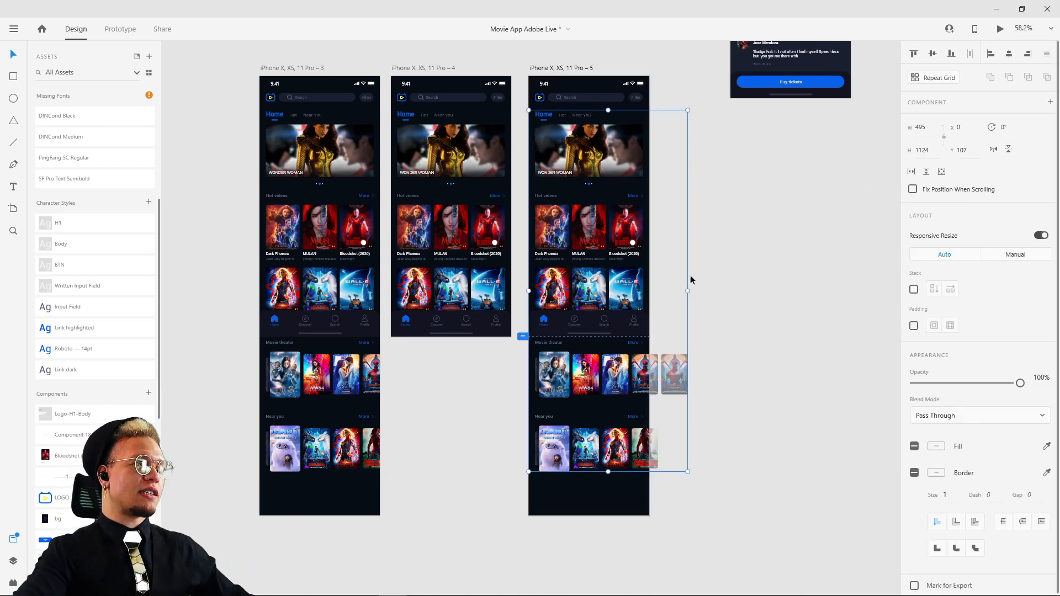
Make the content group scroll vertically and raise its viewport's upper edge to Y 102, just above the Home tabs
click(927, 174)
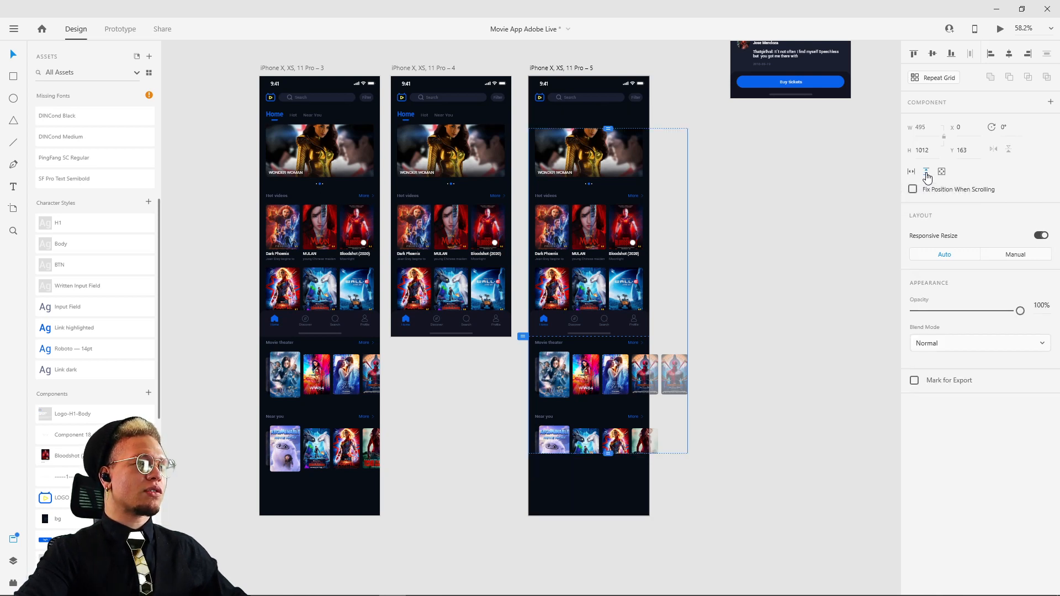
drag(608, 110, 573, 180)
scroll(606, 129, up, 3)
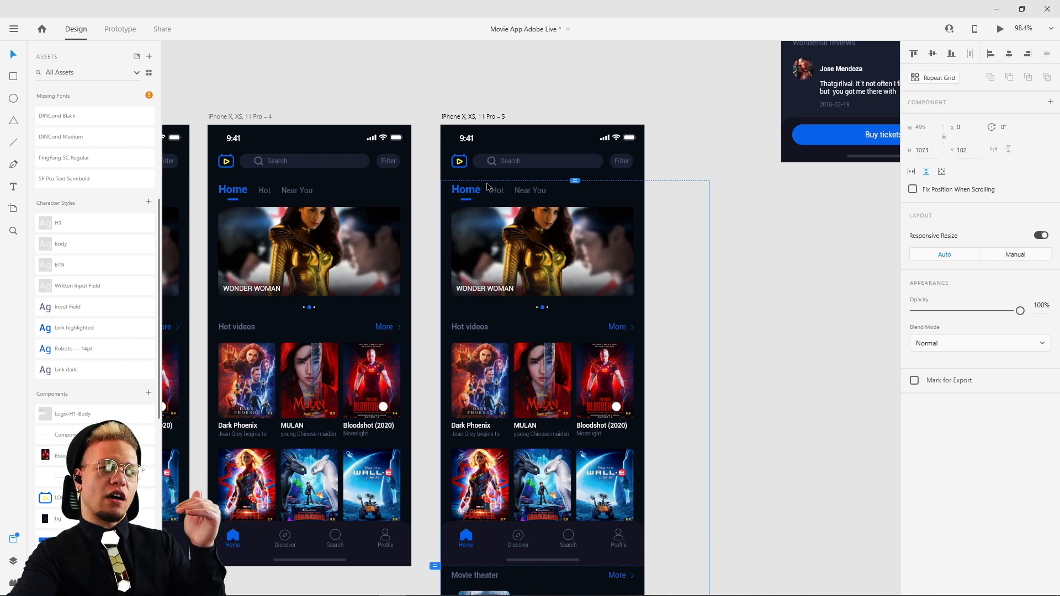
scroll(587, 267, down, 3)
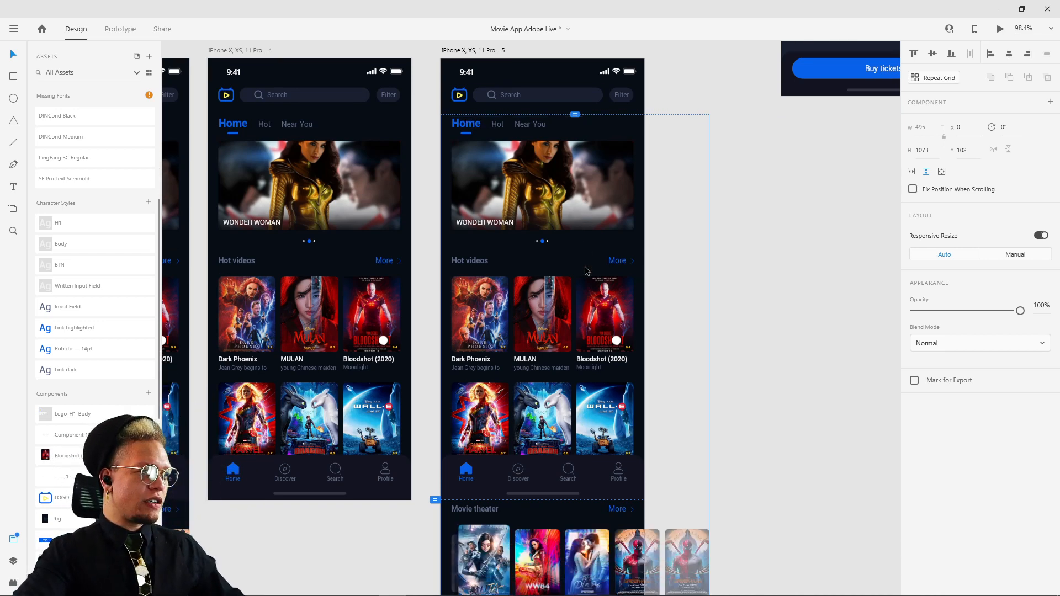
scroll(586, 263, down, 1)
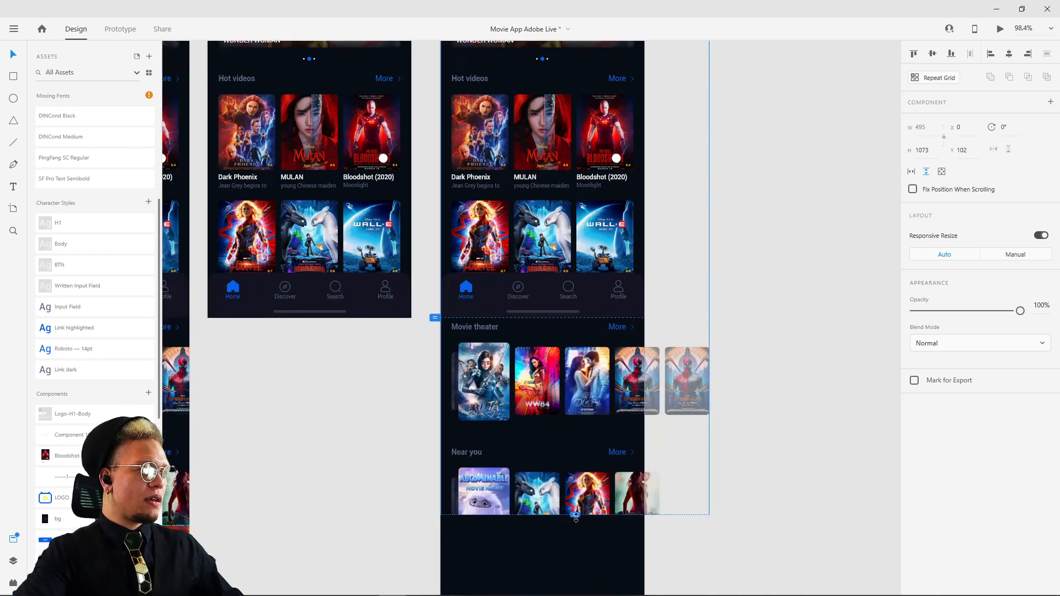
Shorten the scroll group's viewport to a height of 710 so it ends at the lower edge of the bottom navigation bar
drag(574, 514, 576, 370)
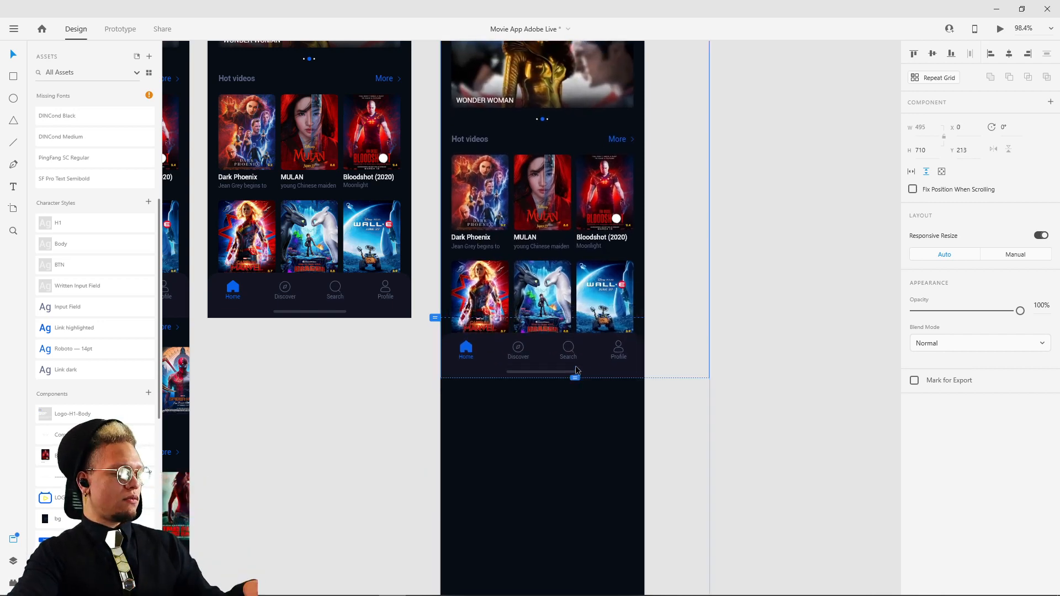
key(ctrl+z)
double_click(580, 295)
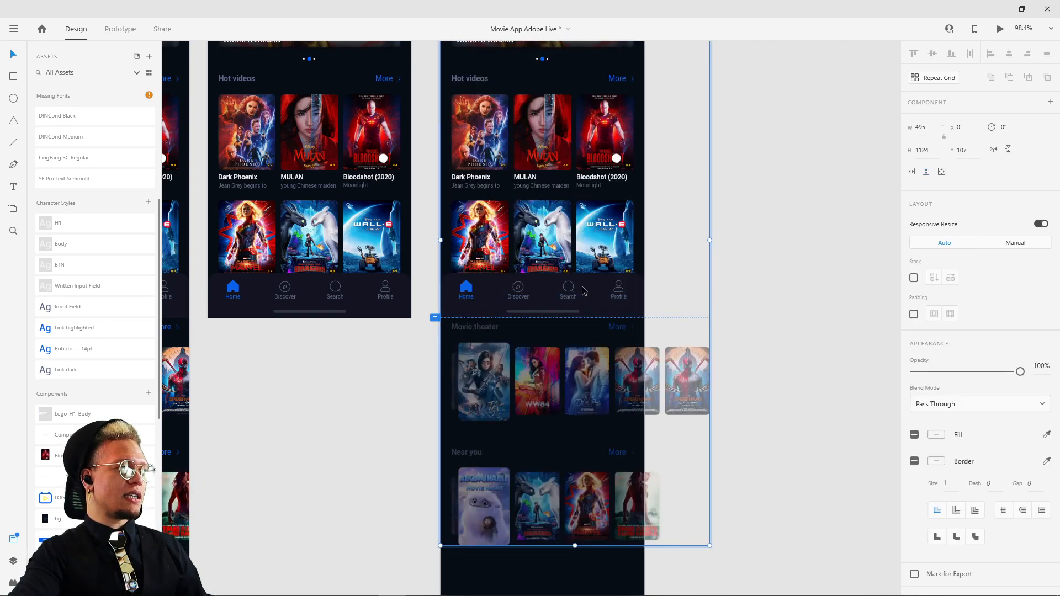
key(Escape)
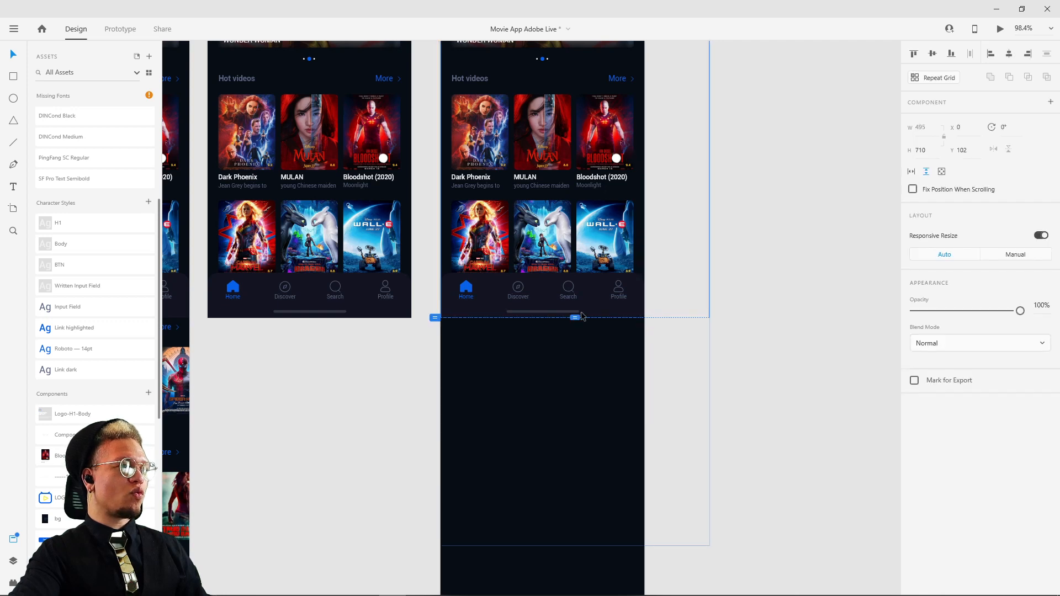
drag(574, 317, 543, 559)
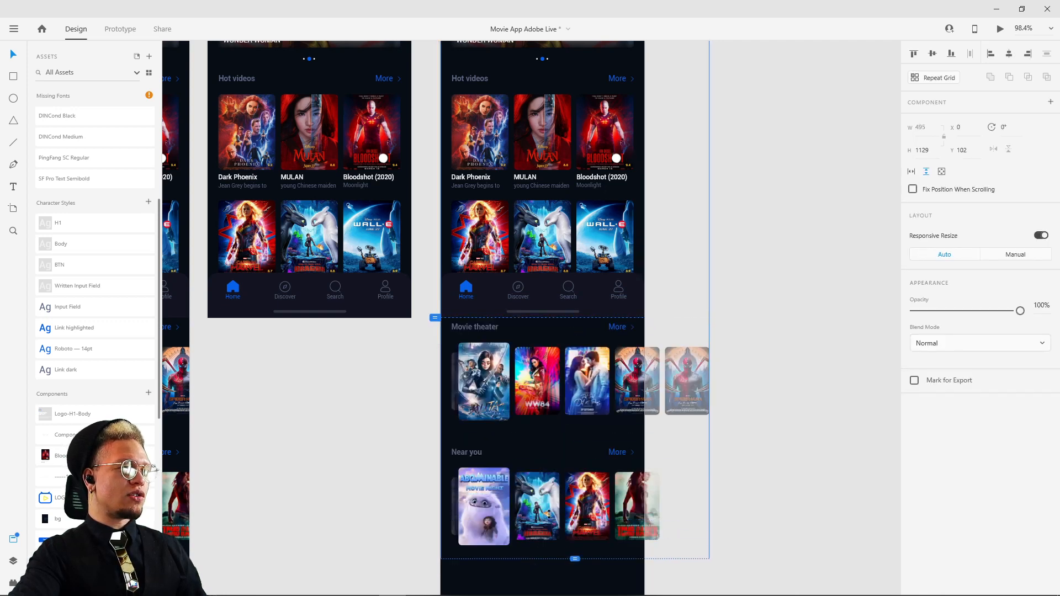
drag(548, 514, 575, 317)
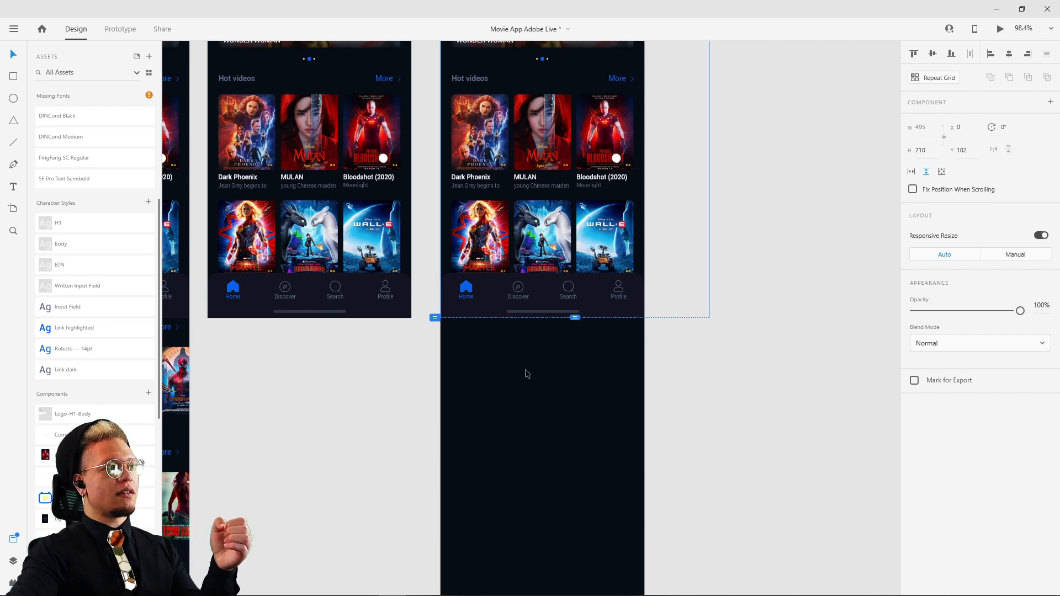
click(453, 363)
click(483, 284)
scroll(435, 329, up, 5)
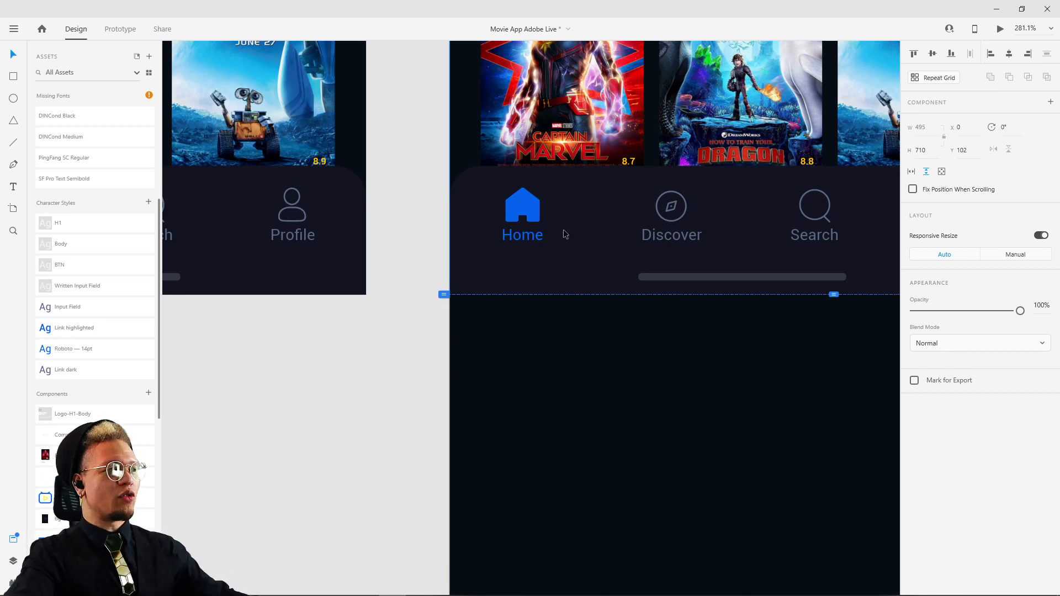
scroll(565, 234, down, 5)
Preview artboard iPhone X, XS, 11 Pro – 5 and scroll its content to check how the header, tabs and bottom navigation behave
scroll(530, 318, down, 4)
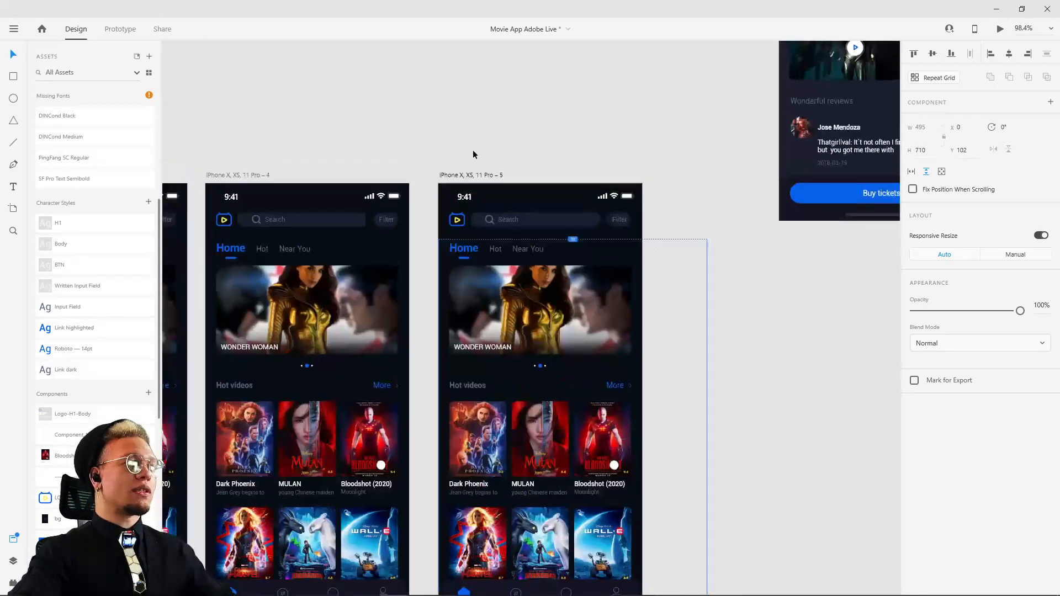
click(472, 175)
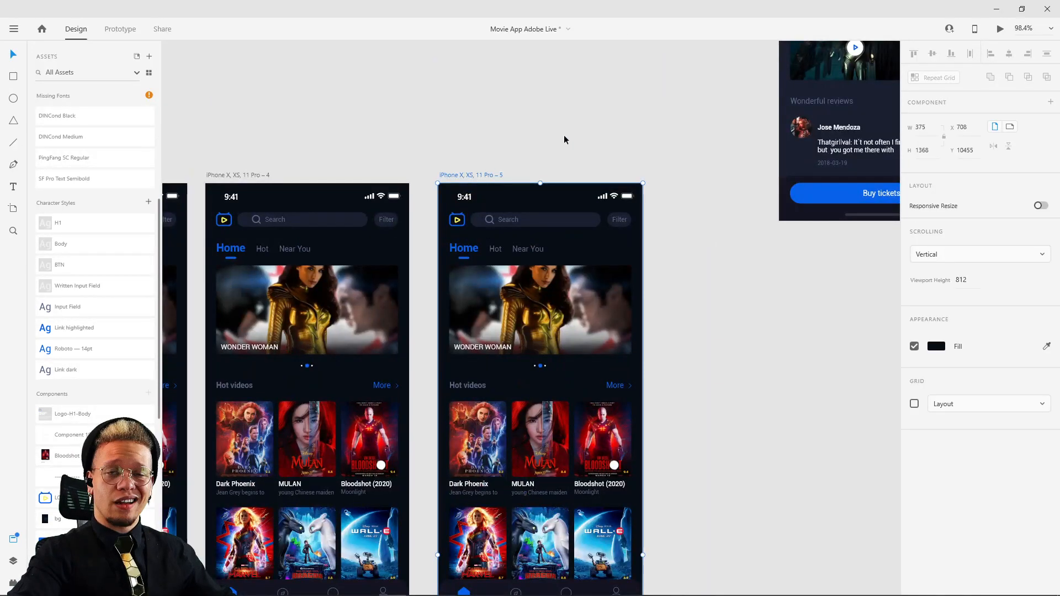
click(1001, 31)
drag(335, 123, 743, 67)
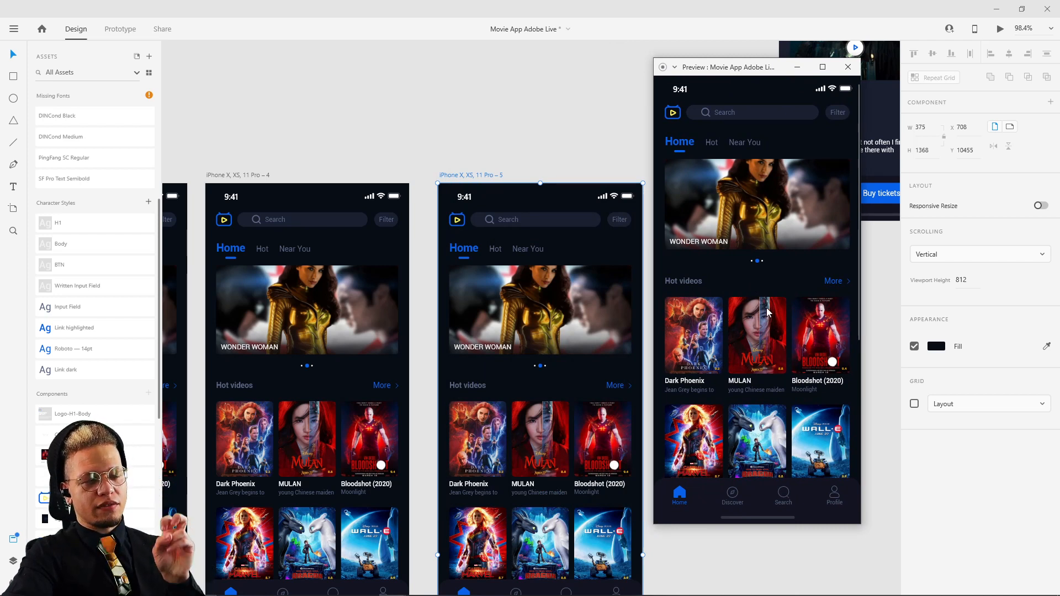
scroll(768, 312, down, 3)
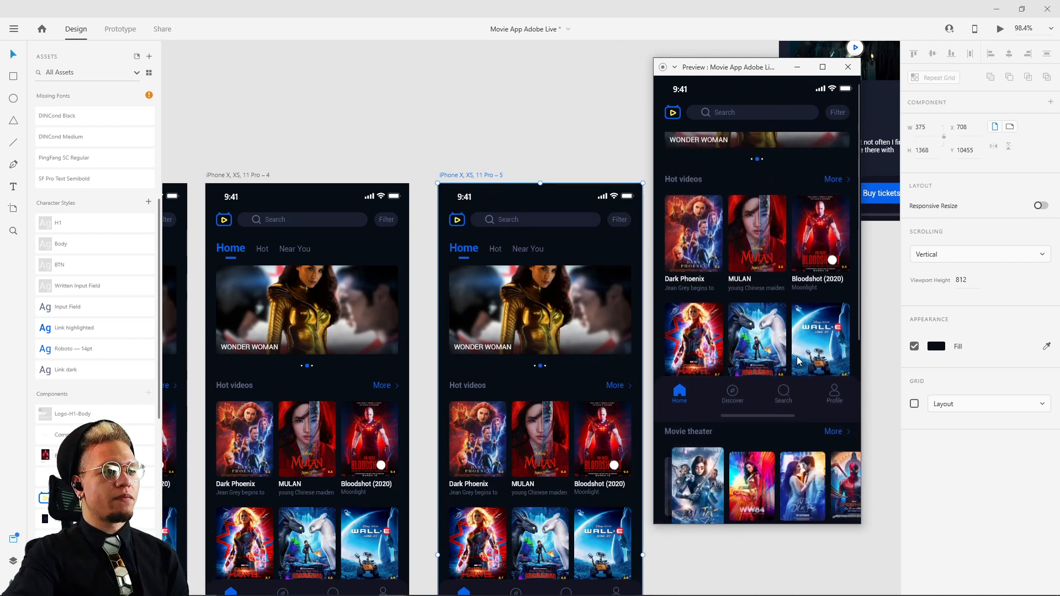
scroll(795, 357, up, 3)
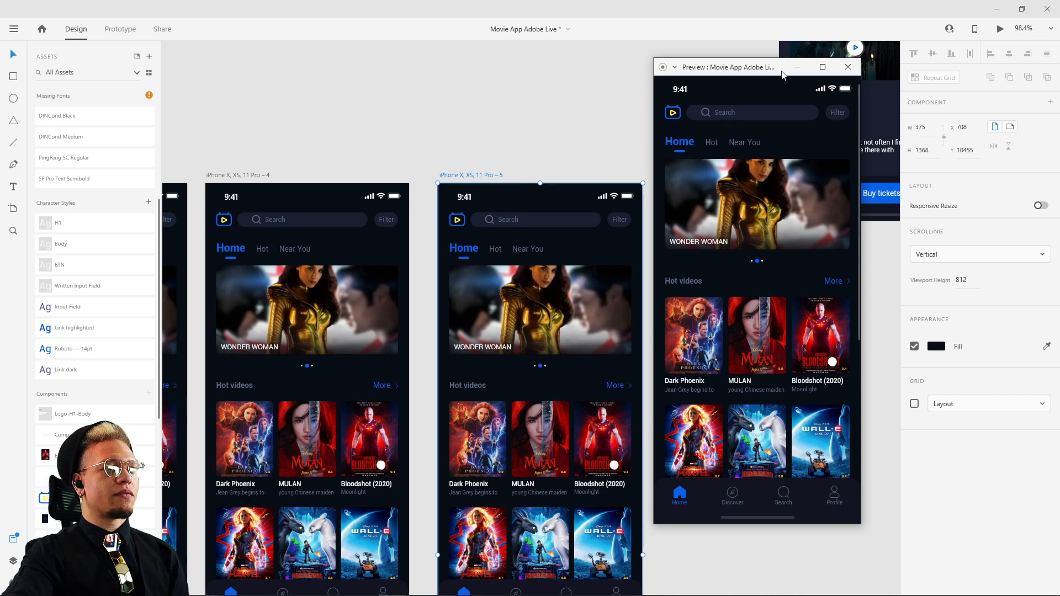
scroll(769, 237, down, 2)
scroll(774, 248, up, 2)
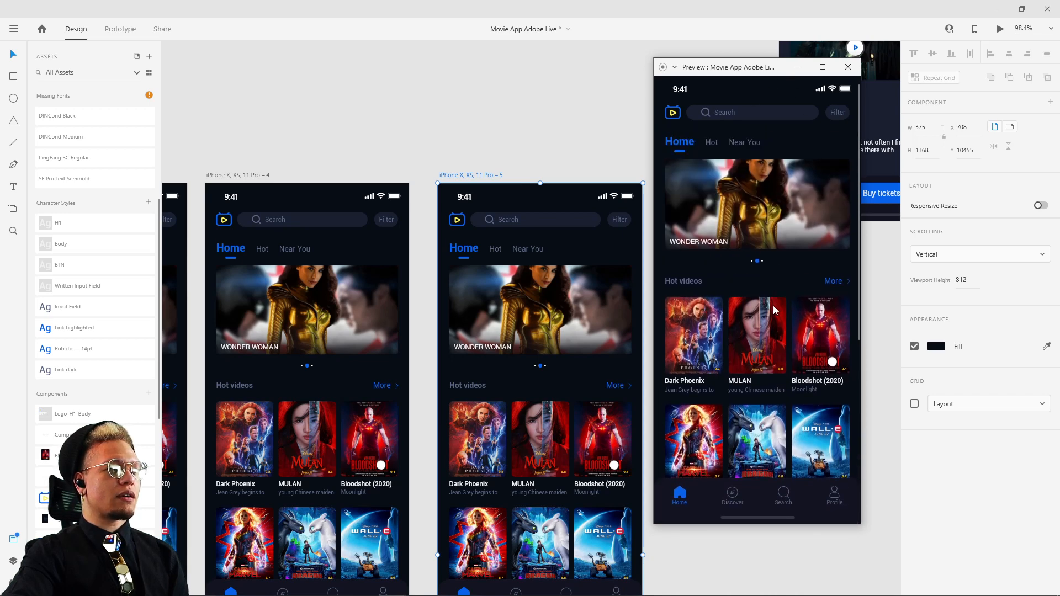
scroll(763, 256, down, 2)
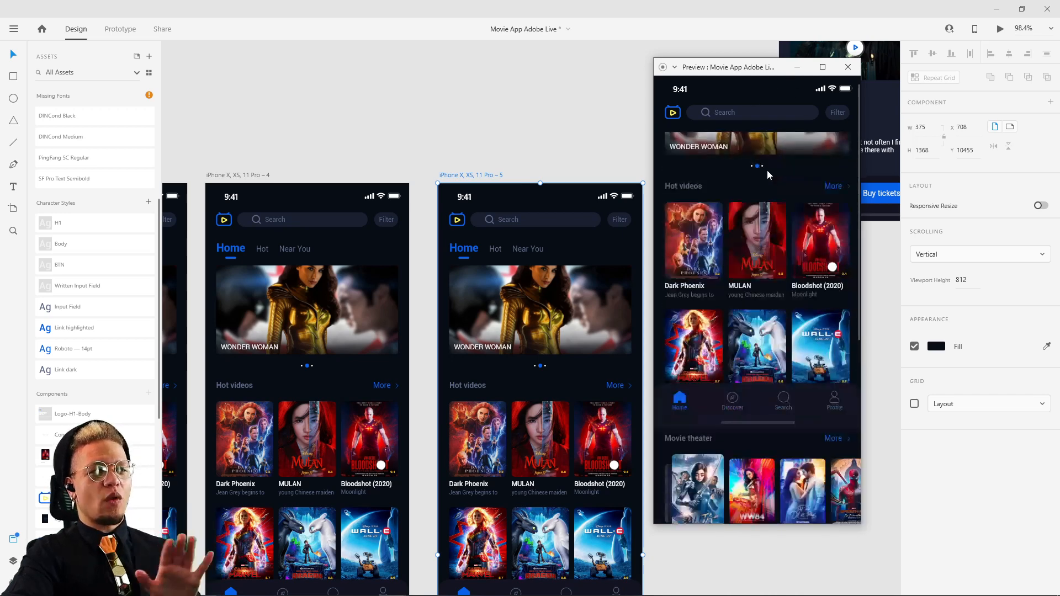
drag(769, 175, 777, 293)
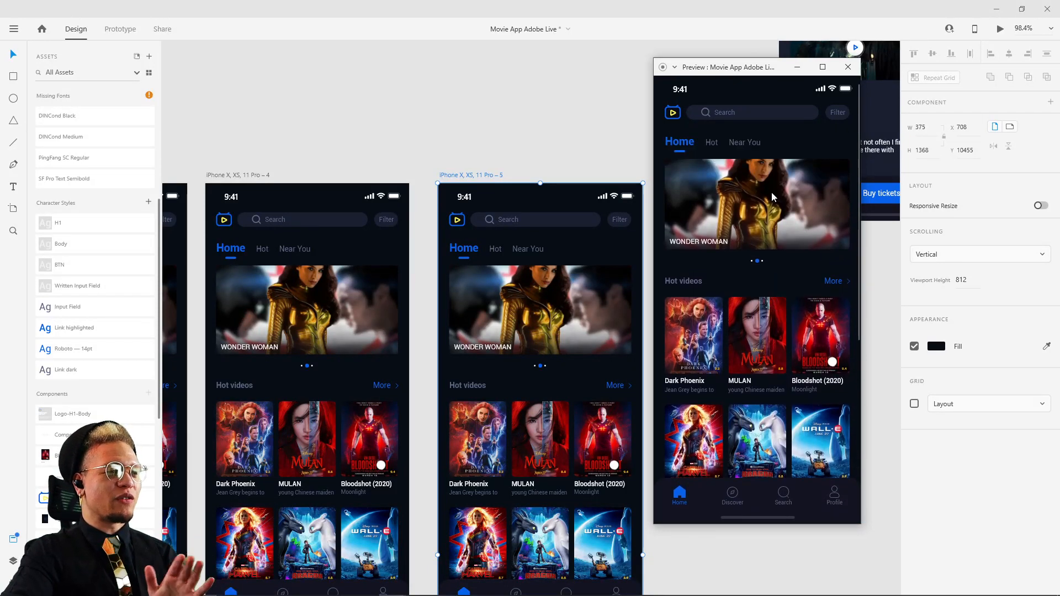
click(847, 67)
Delete the bottom navigation bar inside the scroll group of artboard iPhone X, XS, 11 Pro – 5 and undo the deletion
scroll(737, 267, down, 4)
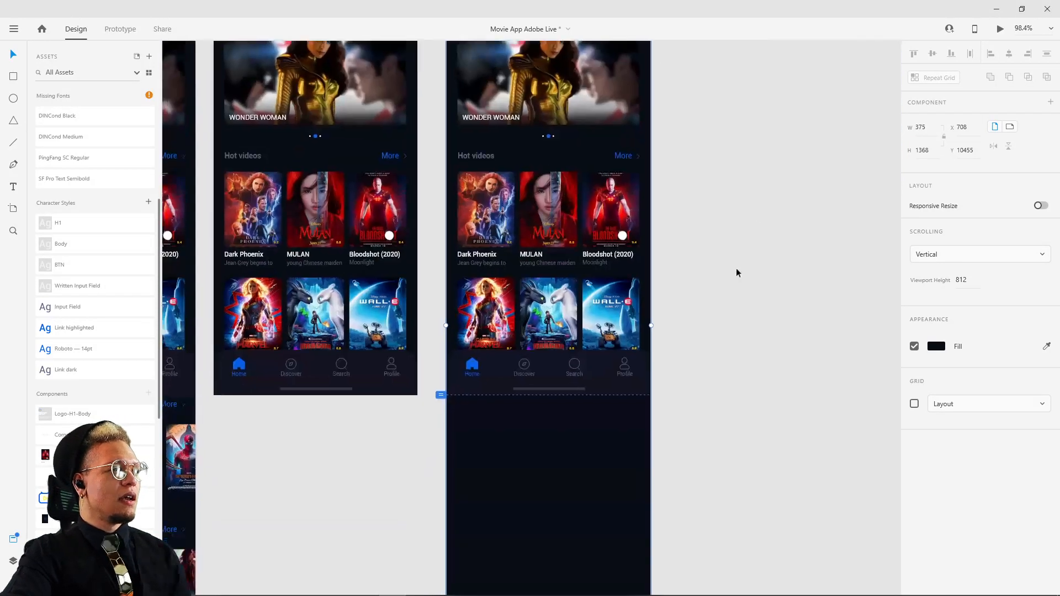
click(522, 381)
double_click(523, 376)
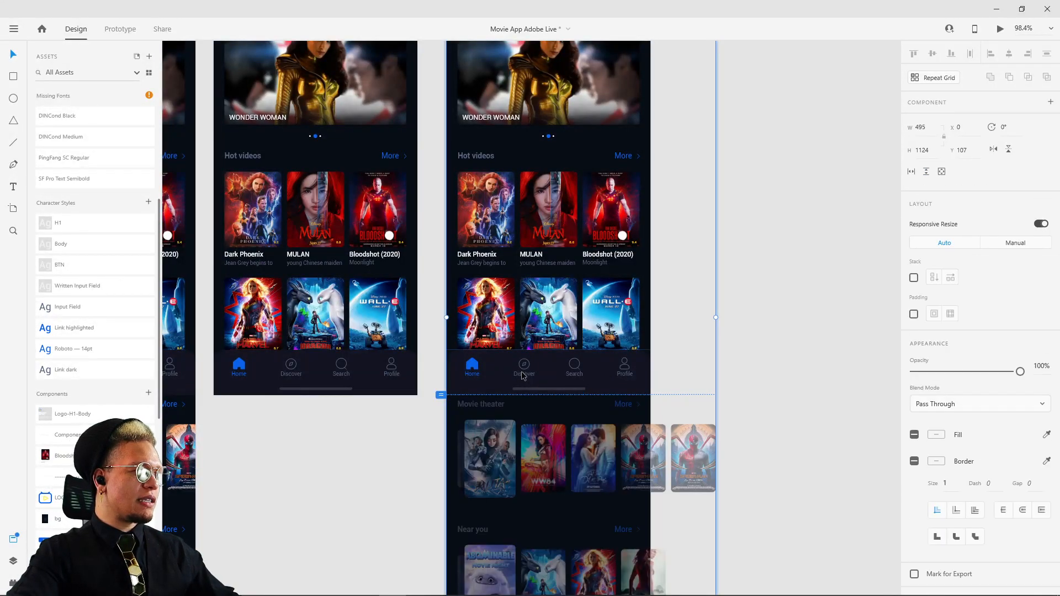
double_click(524, 376)
key(Delete)
click(791, 293)
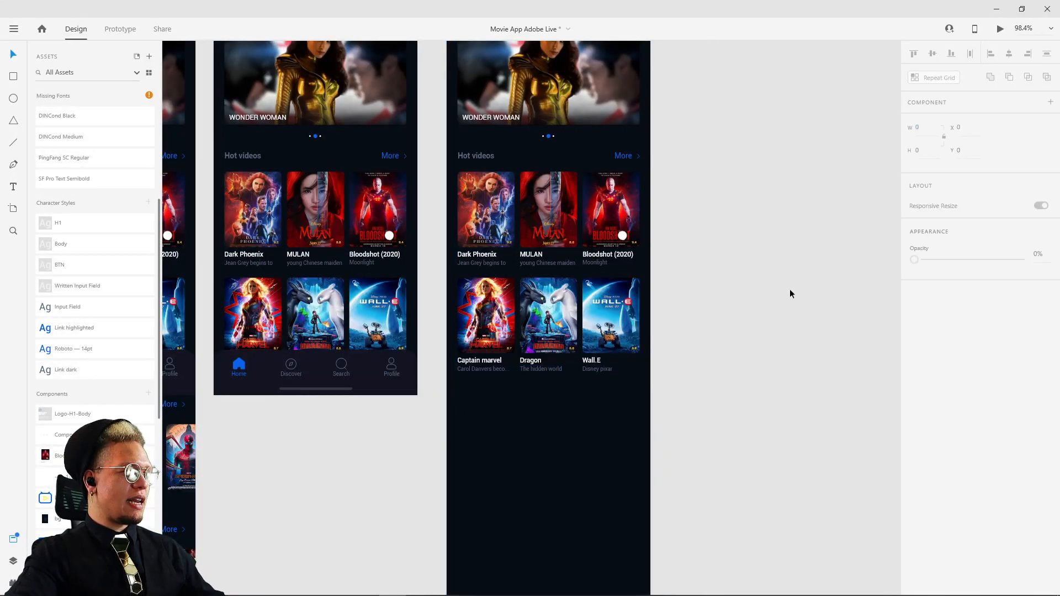
click(545, 300)
key(ctrl+z)
click(770, 289)
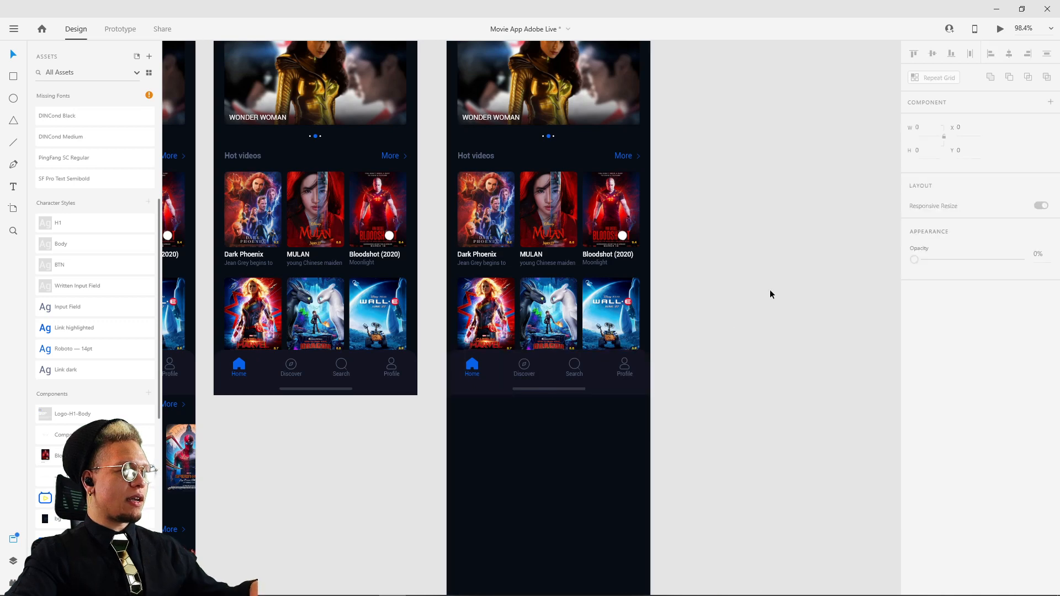
Shorten artboard iPhone X, XS, 11 Pro – 5 to a height of 812, level with the lower edge of artboard – 4
scroll(664, 224, down, 3)
drag(712, 209, 655, 329)
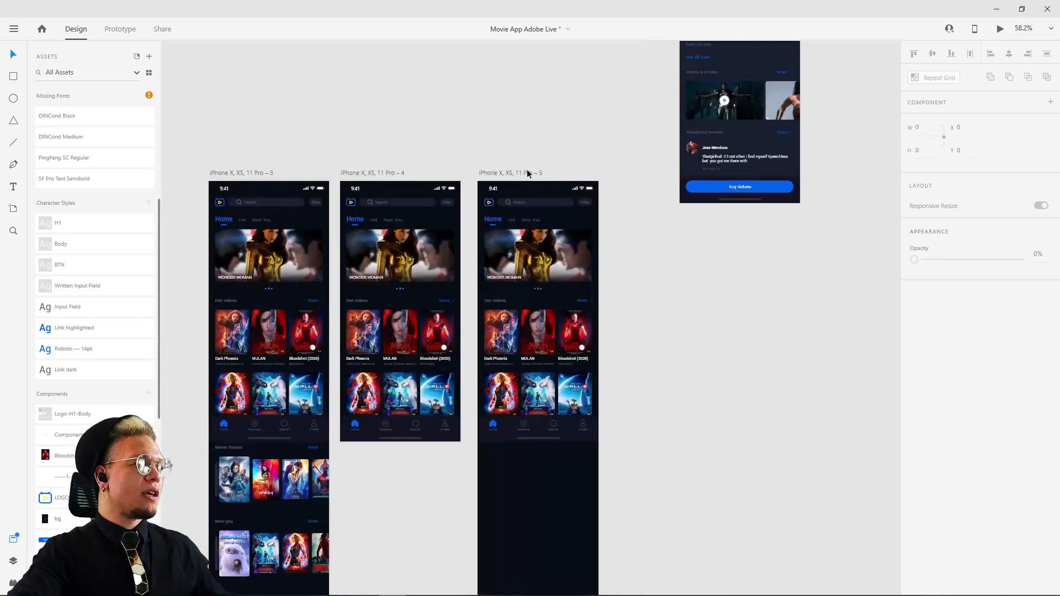
click(510, 178)
scroll(641, 386, down, 2)
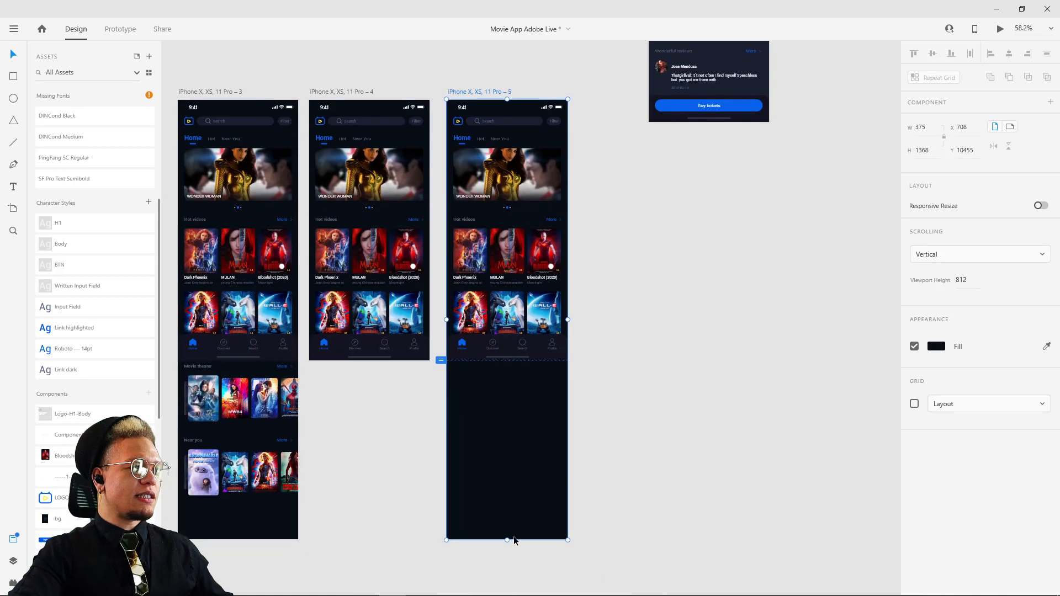
drag(507, 540, 507, 427)
drag(510, 369, 508, 362)
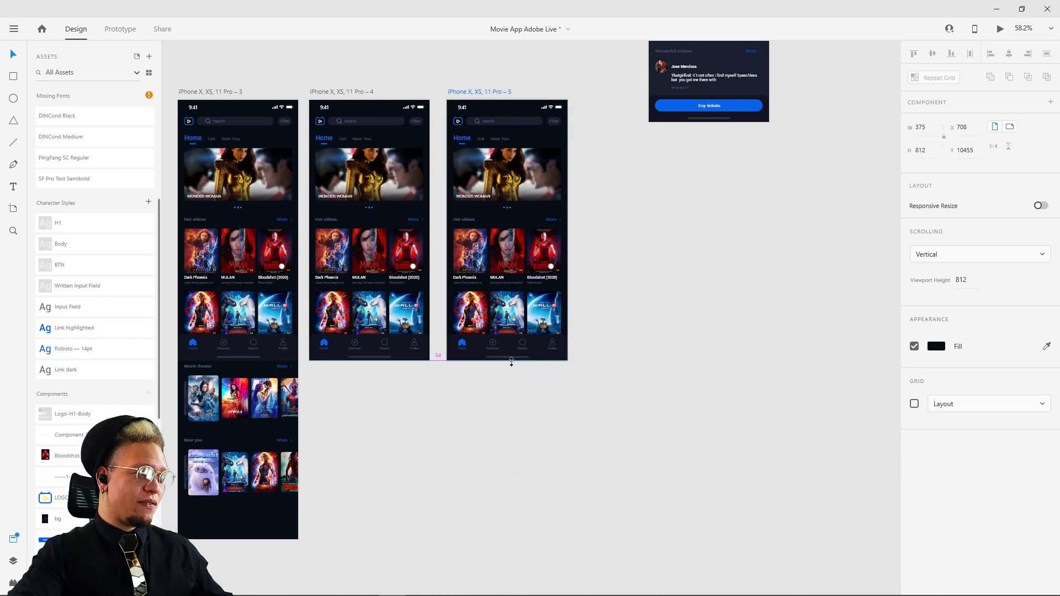
Preview artboard iPhone X, XS, 11 Pro – 5 and scroll its content to check the tabs, fixed header and bottom navigation
click(658, 381)
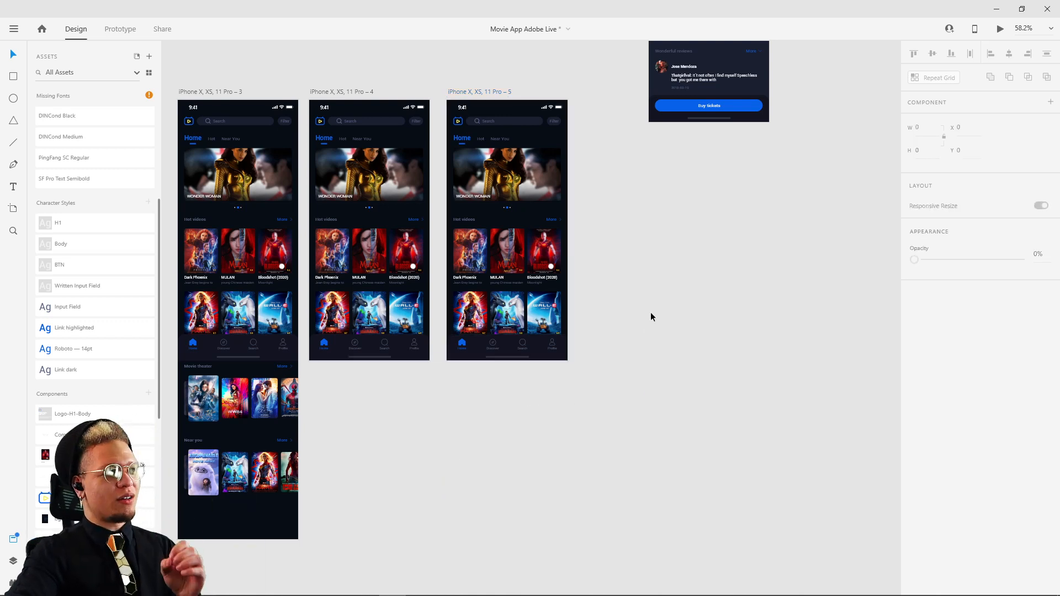
scroll(650, 313, up, 2)
scroll(651, 313, left, 1)
click(521, 140)
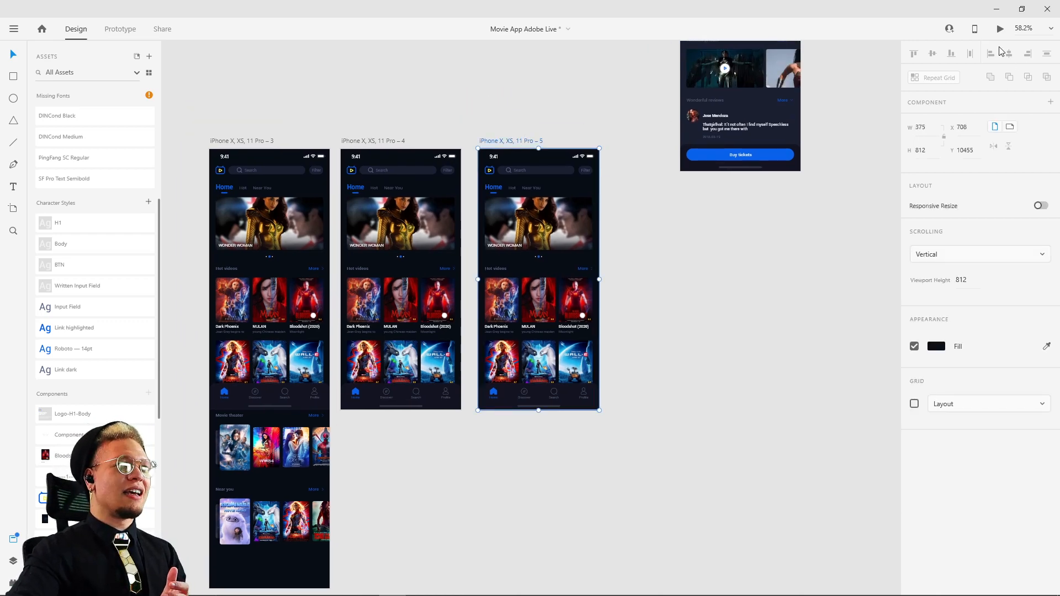
click(1000, 29)
scroll(343, 299, down, 3)
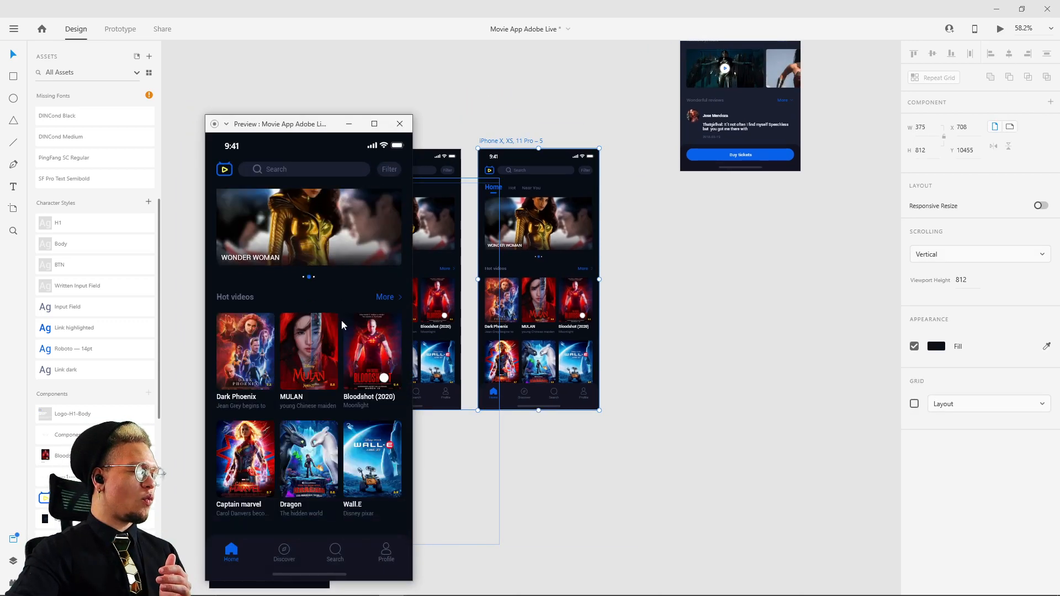
drag(349, 227, 335, 396)
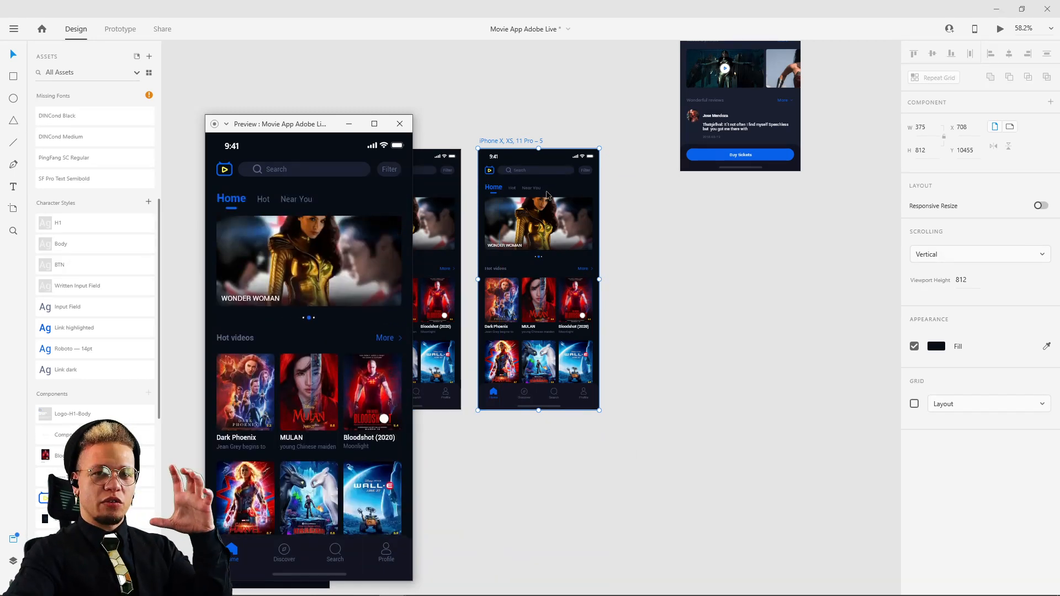
click(399, 124)
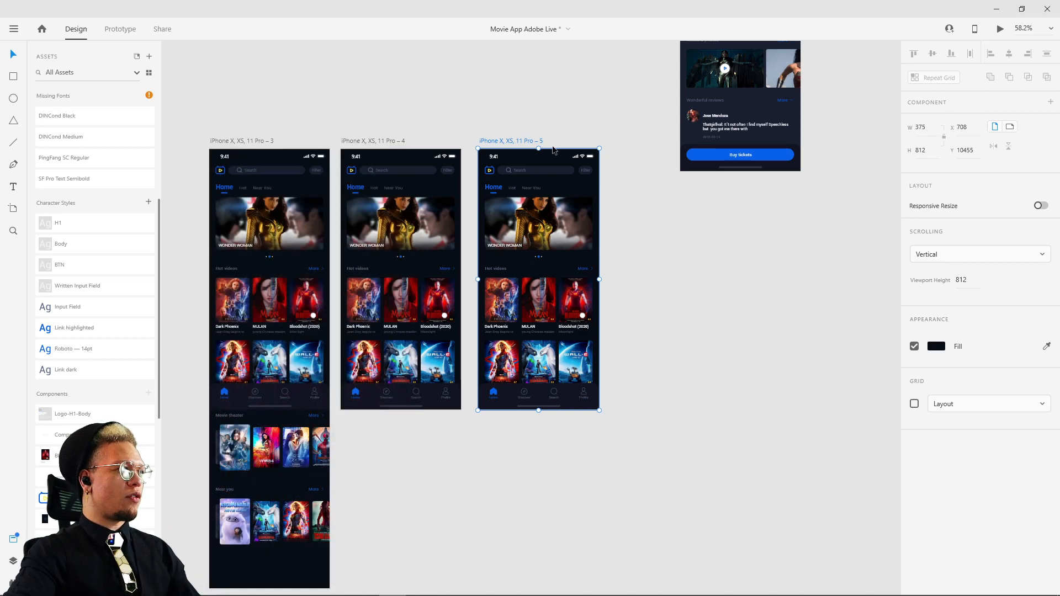
Undo the shortening of artboard iPhone X, XS, 11 Pro – 5 and remove the bottom navigation bar from its scroll group
click(640, 150)
click(608, 356)
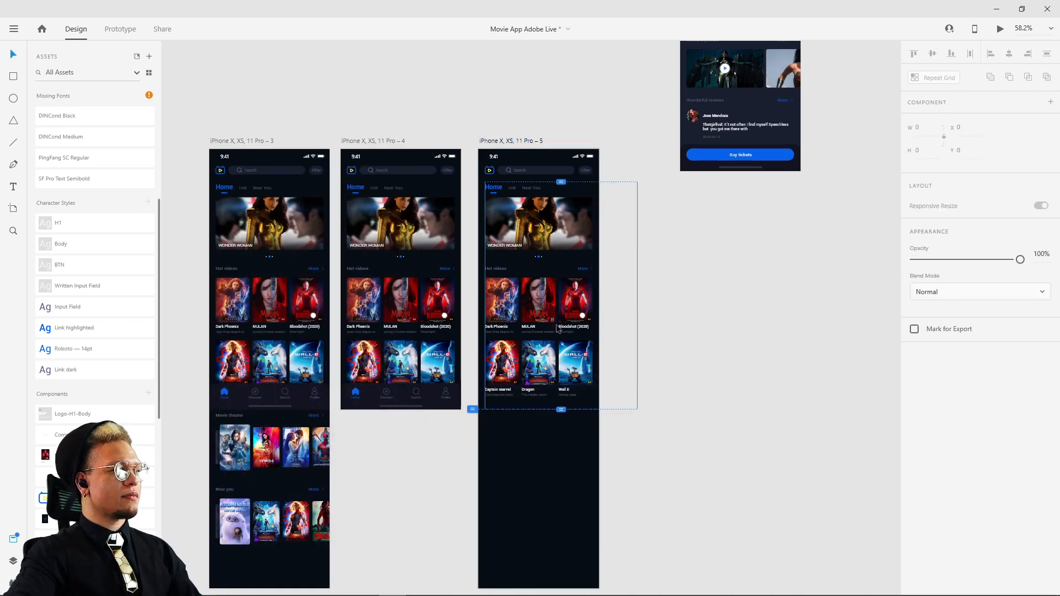
key(ctrl+v)
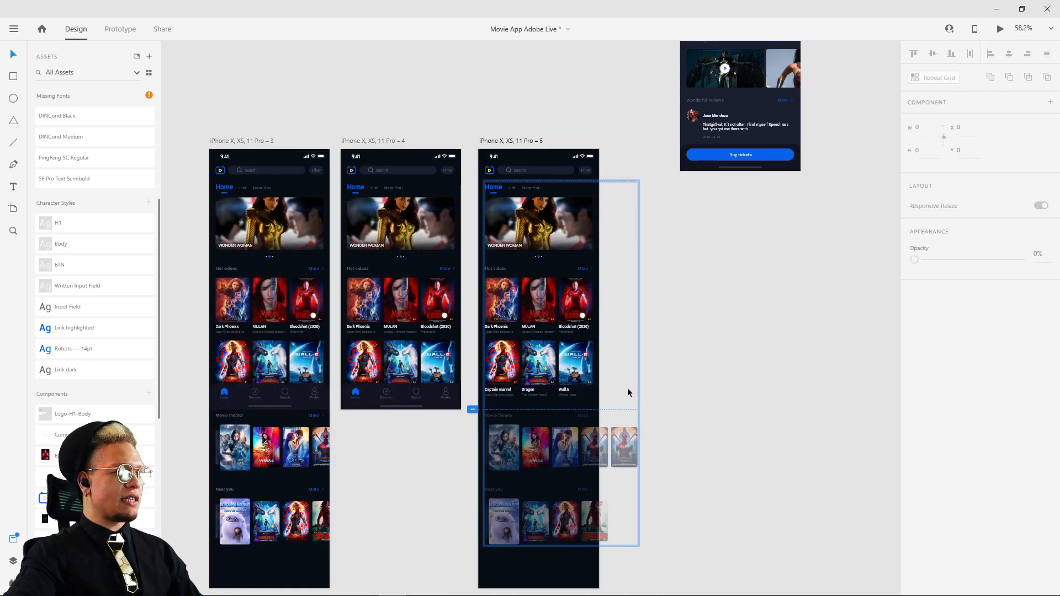
key(ctrl+z)
scroll(518, 286, down, 4)
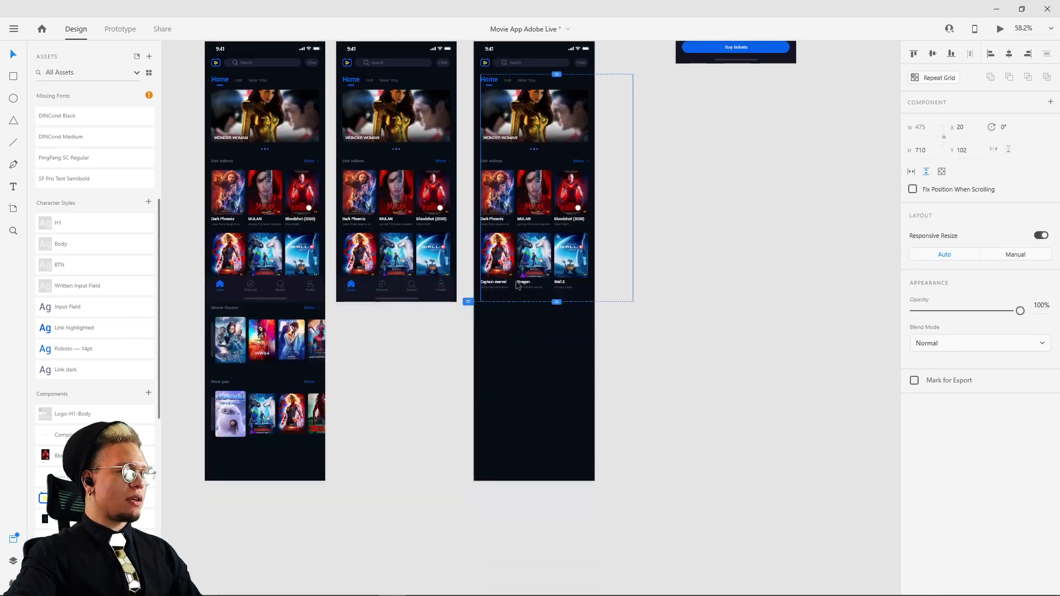
Extend the scroll group's viewport to a height of 1160 so it includes the Movie theater and Near you rows
drag(558, 302, 568, 445)
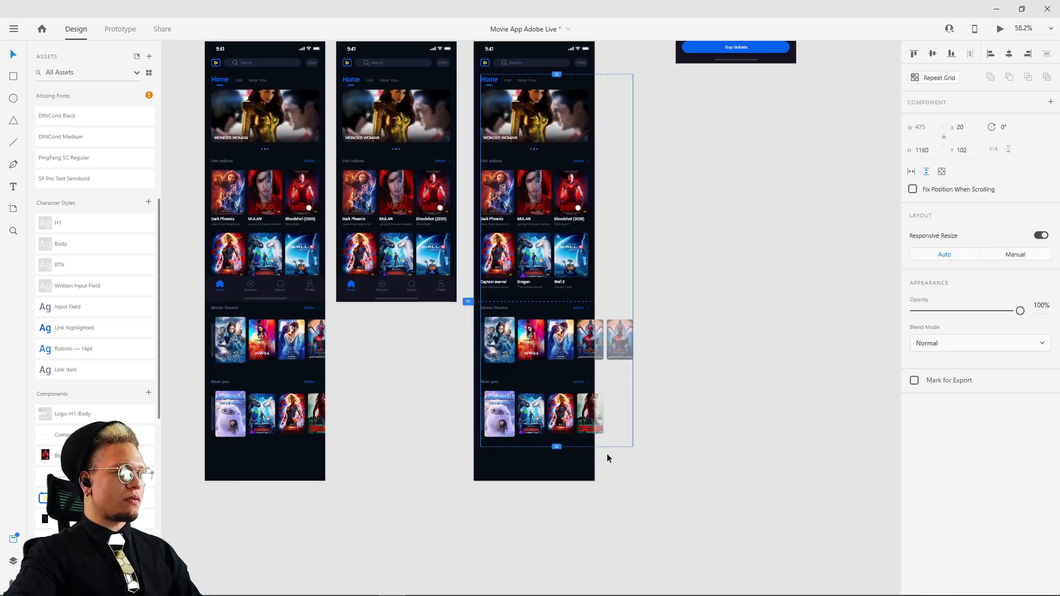
click(611, 453)
scroll(607, 276, up, 5)
click(495, 299)
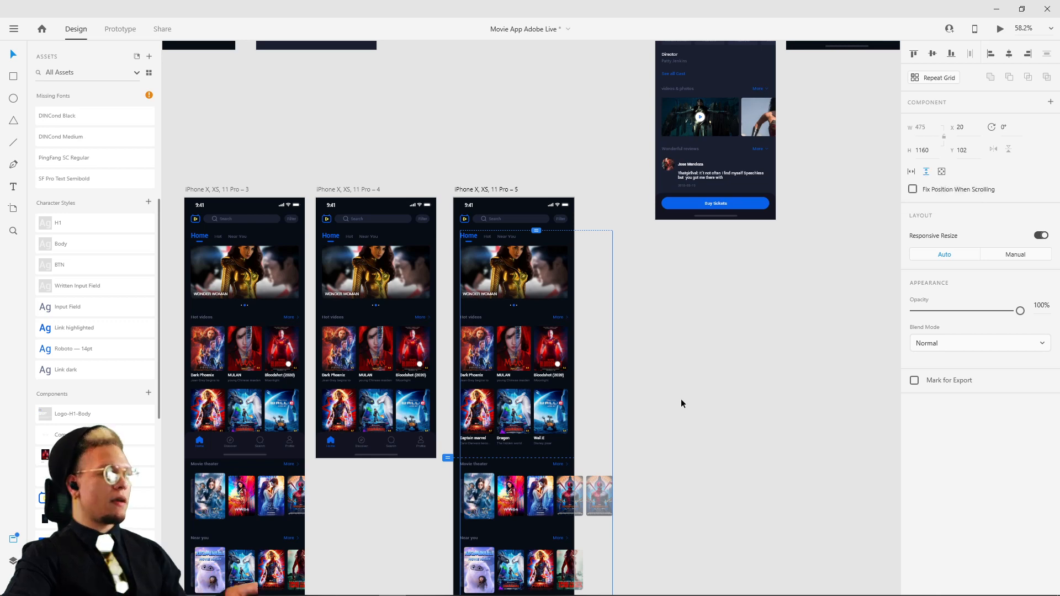
scroll(674, 276, down, 4)
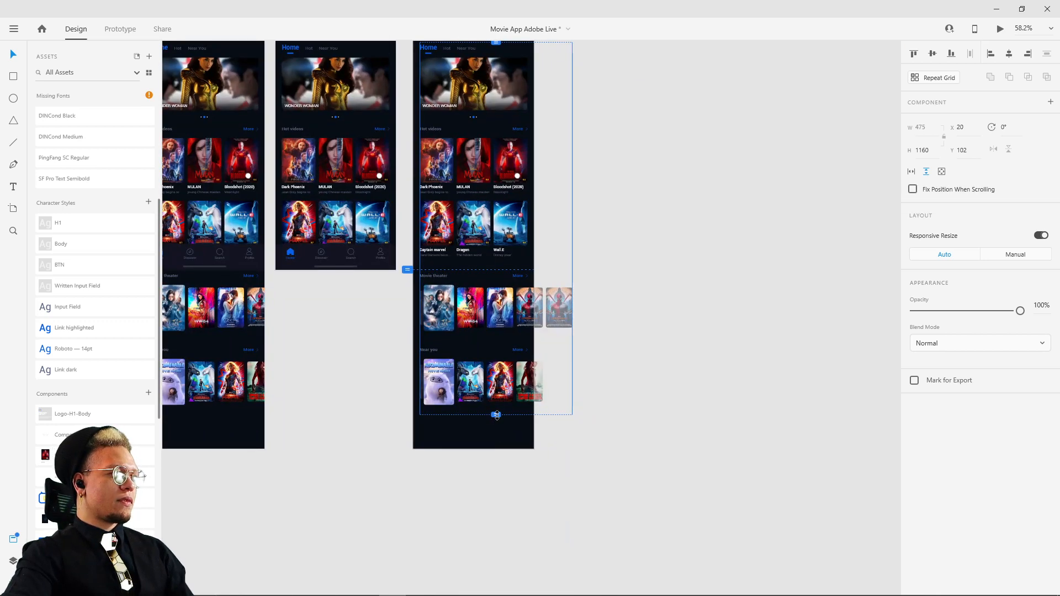
Shorten the scroll group's viewport to a height of 710, level with the lower edge of artboard iPhone X, XS, 11 Pro – 4
drag(496, 415, 499, 271)
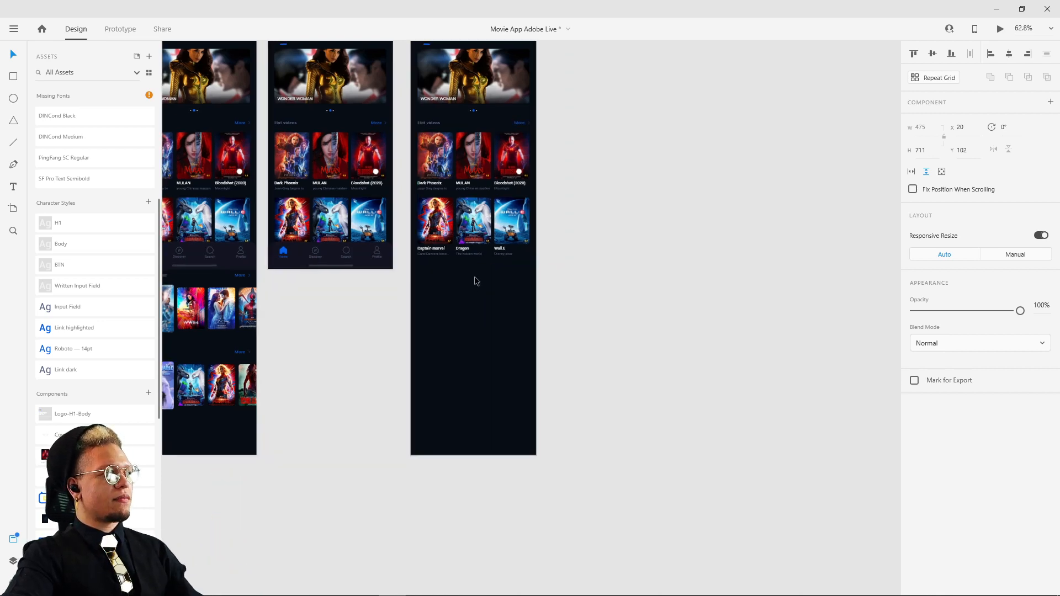
scroll(478, 277, up, 5)
drag(534, 257, 534, 255)
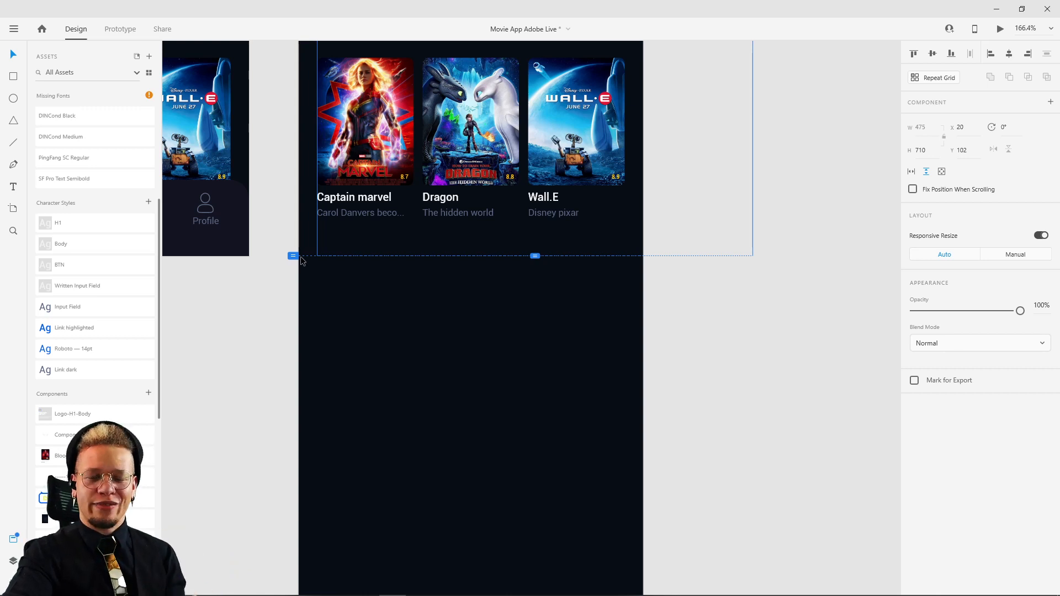
Shorten artboard iPhone X, XS, 11 Pro – 5 to a height of 812 and shift it sideways to X 727
scroll(607, 332, down, 5)
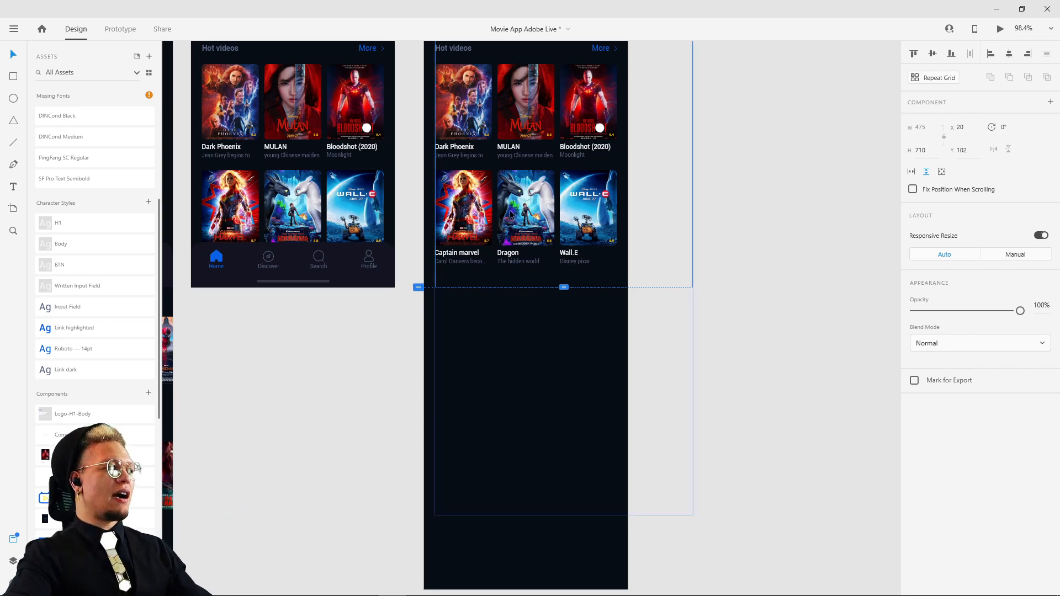
scroll(512, 196, down, 4)
scroll(512, 196, up, 4)
click(484, 199)
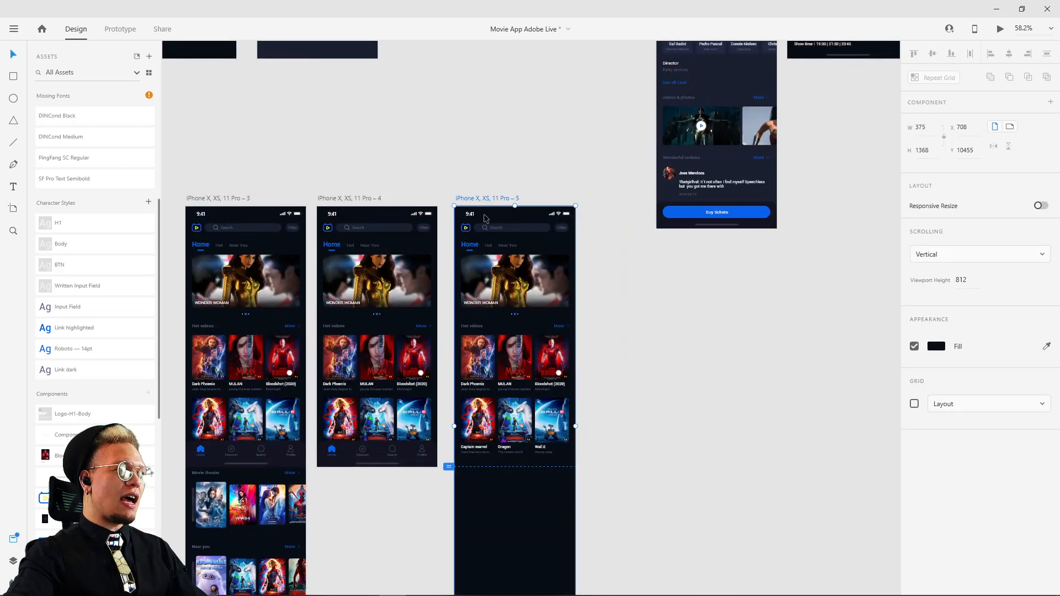
scroll(603, 481, down, 2)
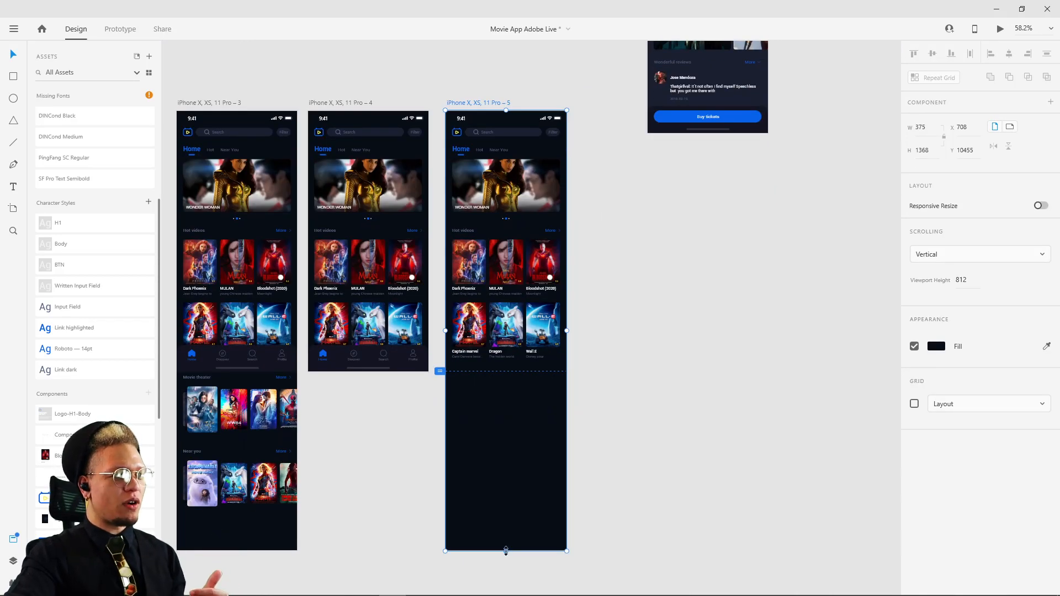
drag(506, 550, 499, 338)
scroll(509, 386, up, 7)
scroll(509, 386, up, 2)
click(523, 407)
scroll(523, 407, down, 5)
scroll(541, 359, up, 3)
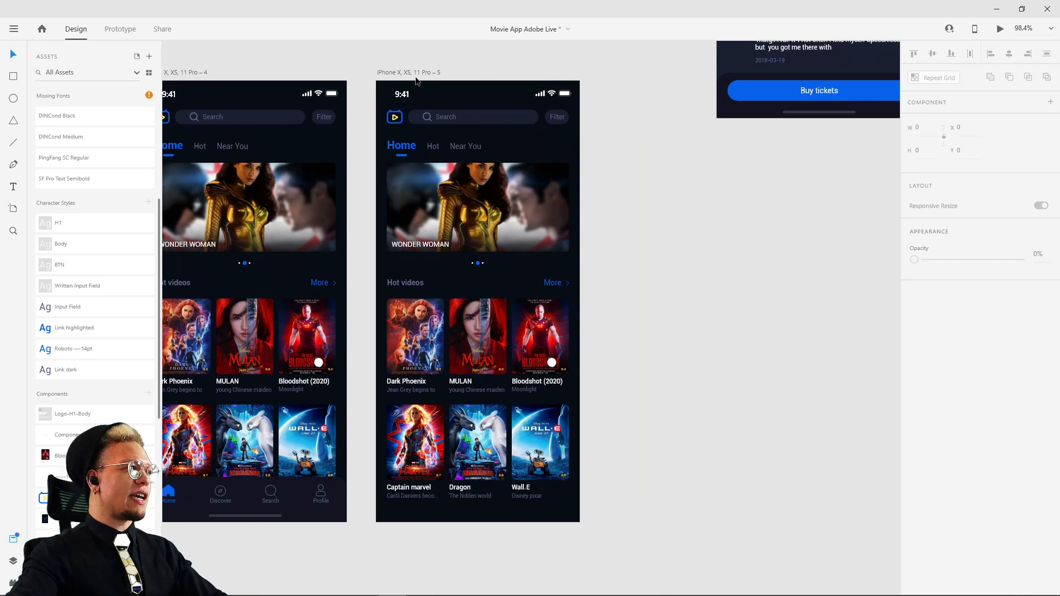
mouse_move(416, 81)
mouse_down()
mouse_move(541, 130)
mouse_move(503, 87)
mouse_move(399, 117)
mouse_move(456, 93)
mouse_move(430, 72)
mouse_up()
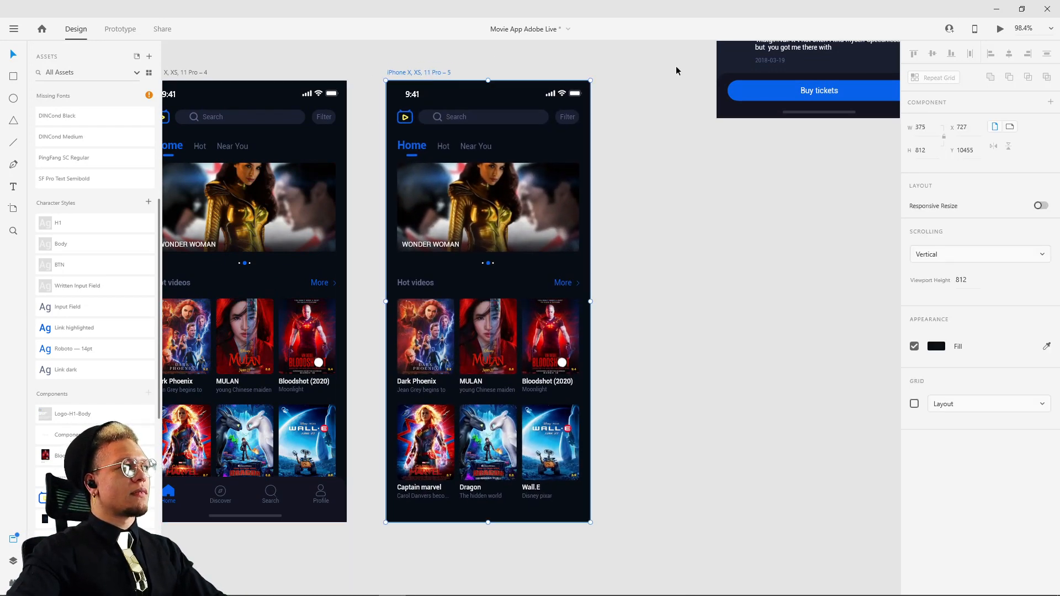
Preview the shortened artboard iPhone X, XS, 11 Pro – 5 and scroll through its movie rows beneath the header
click(999, 30)
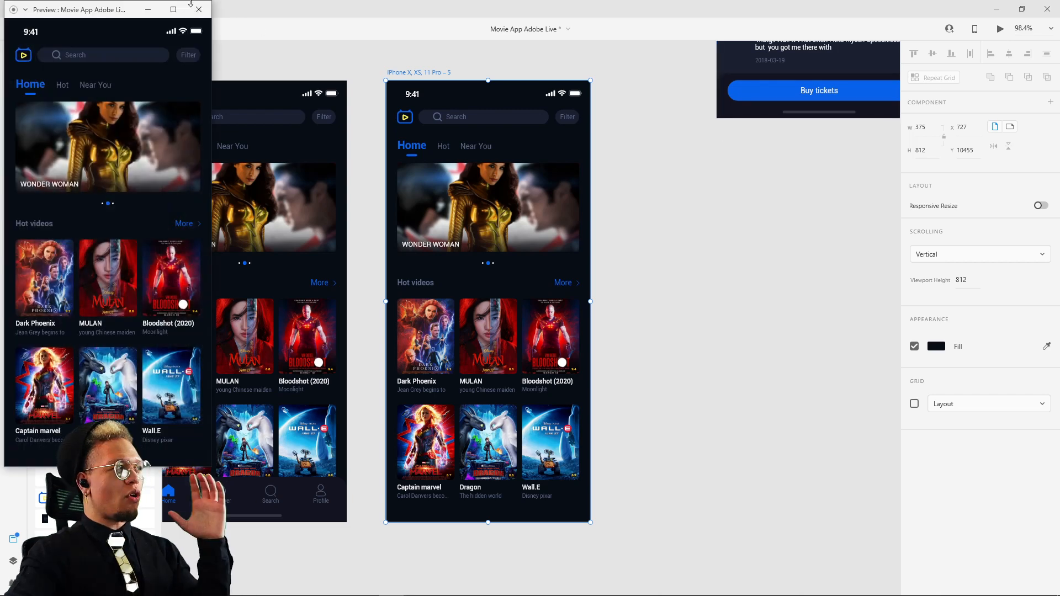
drag(111, 17, 748, 99)
scroll(733, 356, down, 2)
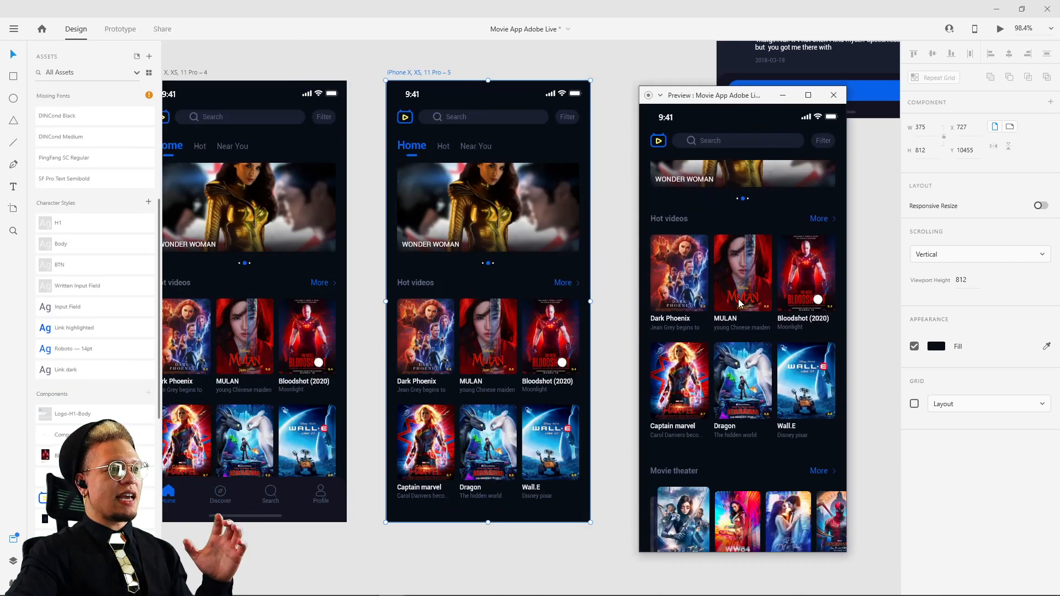
scroll(745, 309, up, 1)
scroll(761, 242, down, 4)
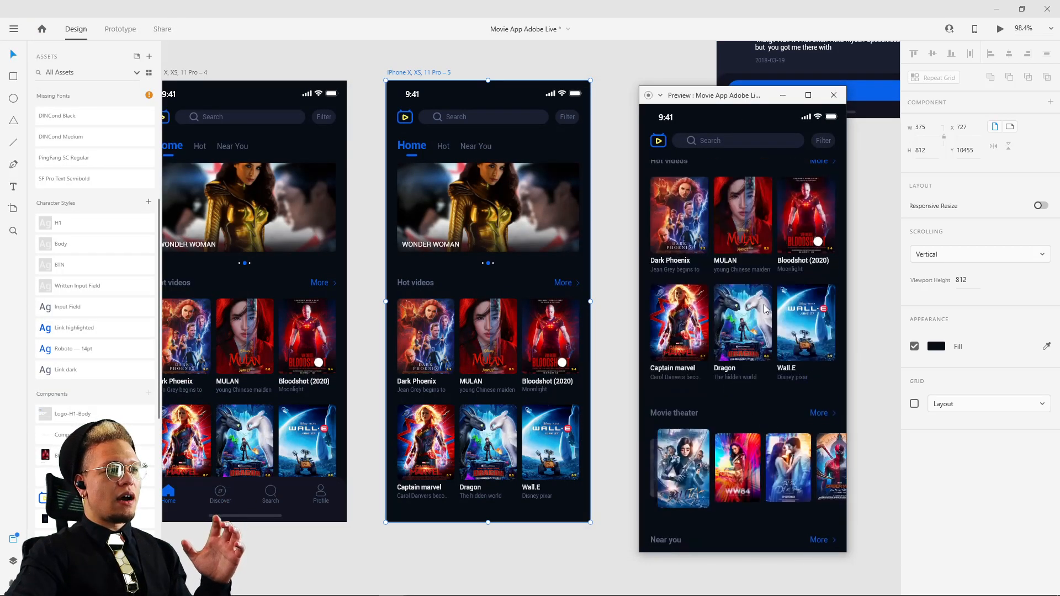
scroll(758, 303, up, 1)
scroll(757, 304, down, 1)
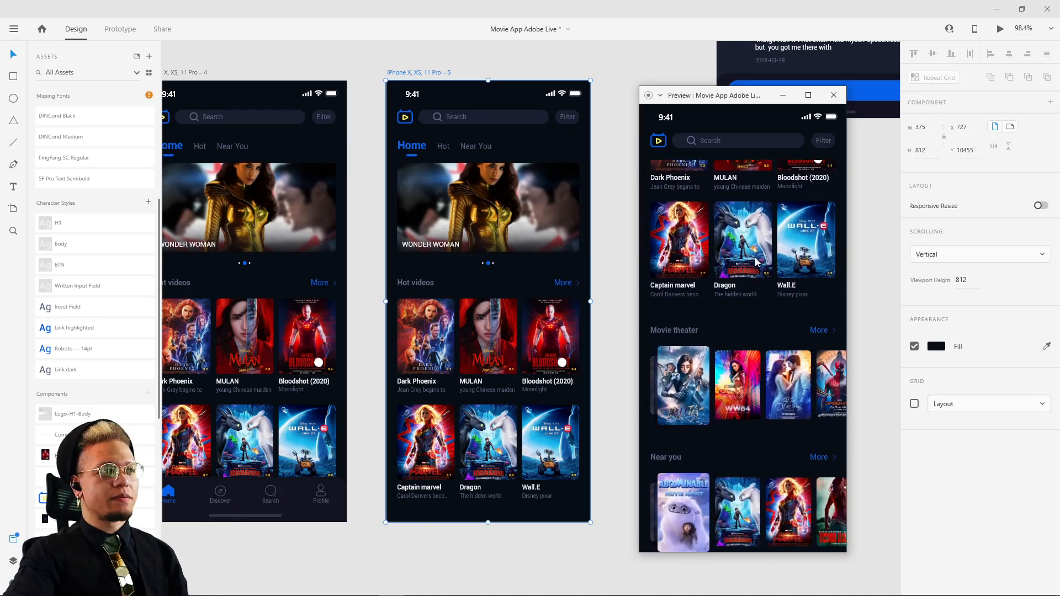
click(832, 96)
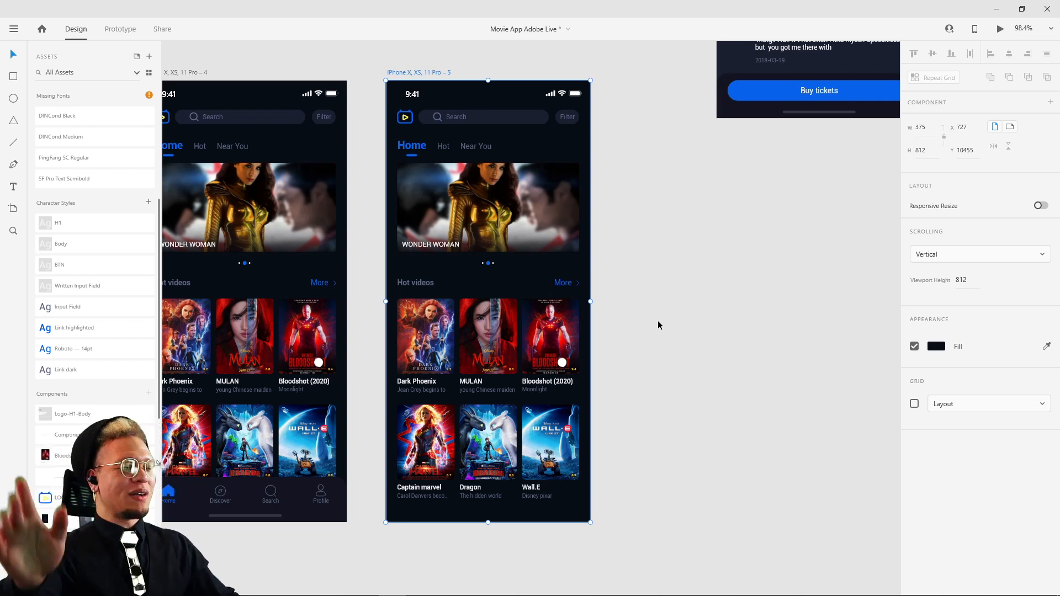
Preview artboard iPhone X, XS, 11 Pro – 3 and scroll up and down to compare how its header and bottom navigation behave
scroll(657, 320, down, 4)
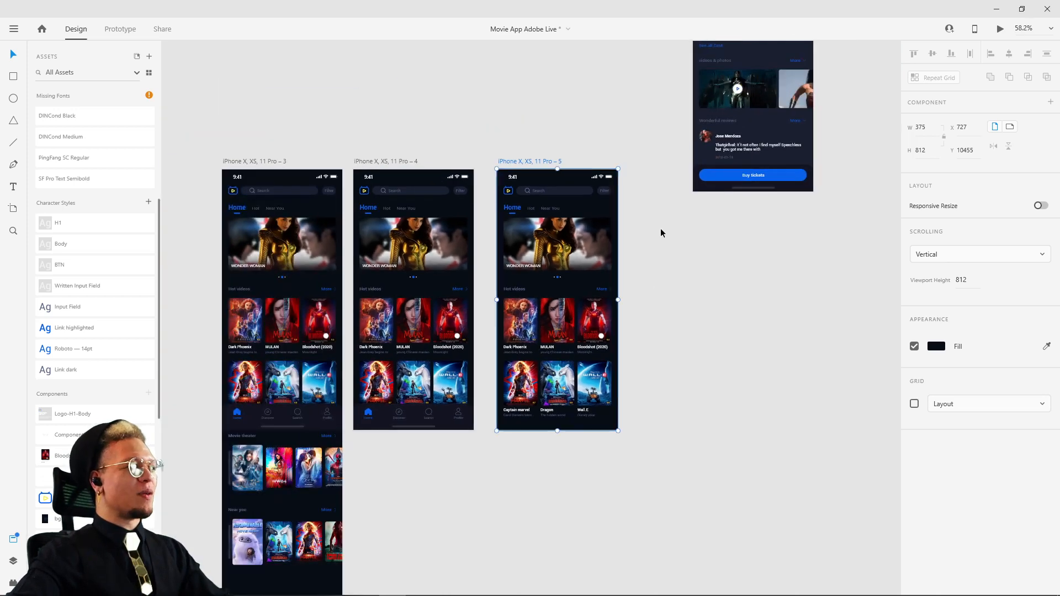
click(255, 162)
drag(163, 289, 268, 210)
scroll(267, 210, up, 2)
click(999, 29)
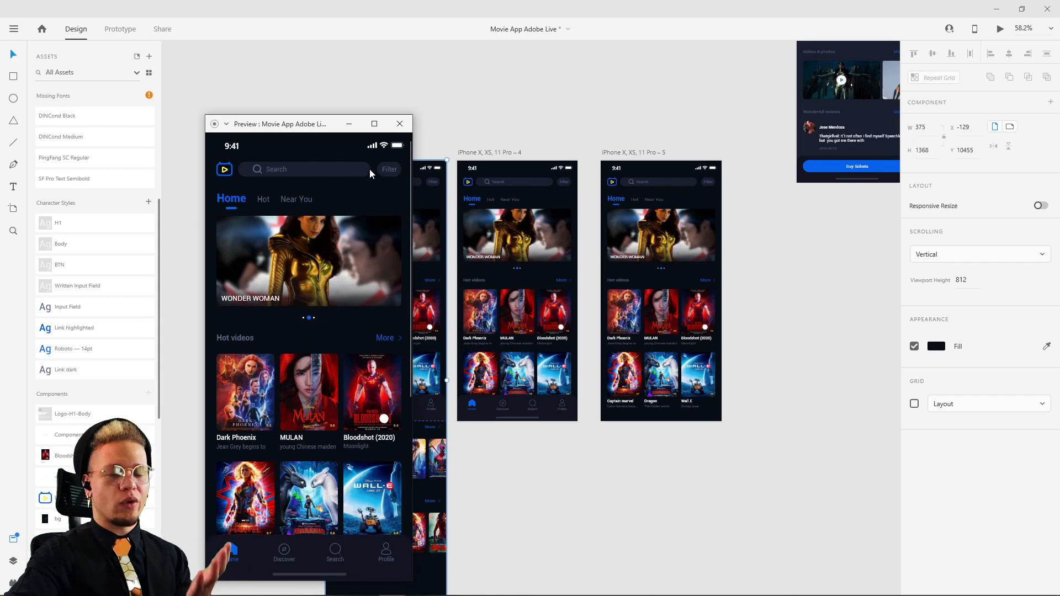
scroll(283, 286, down, 2)
scroll(283, 286, up, 2)
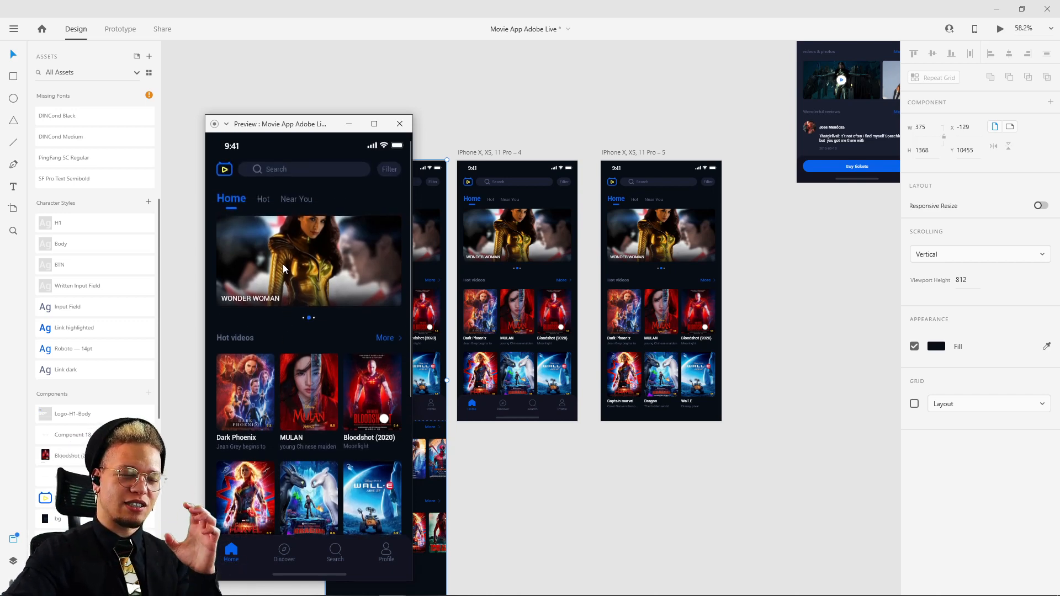
scroll(283, 269, down, 4)
scroll(287, 281, up, 4)
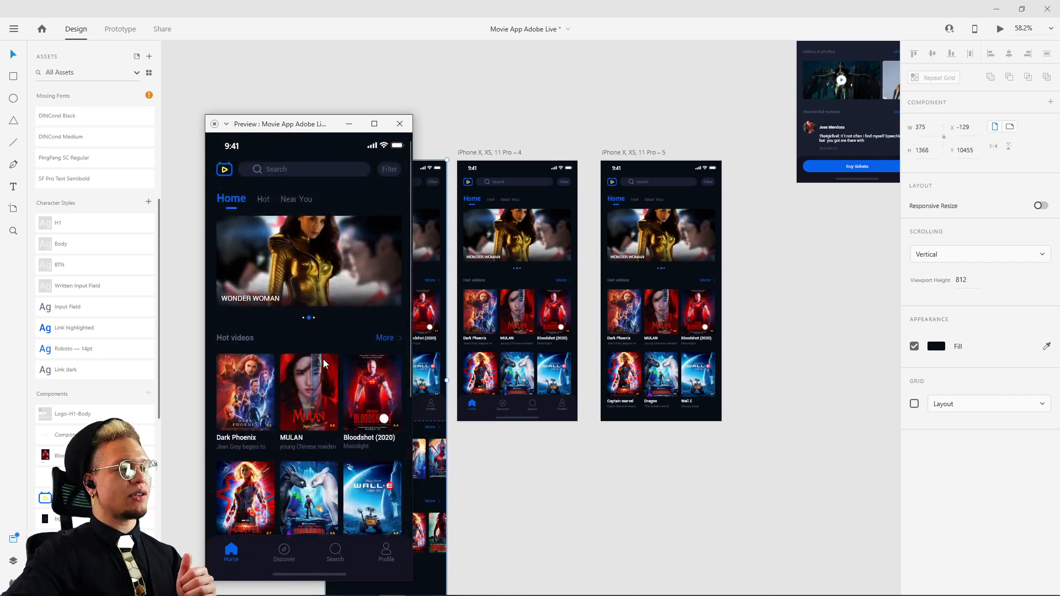
scroll(279, 221, down, 4)
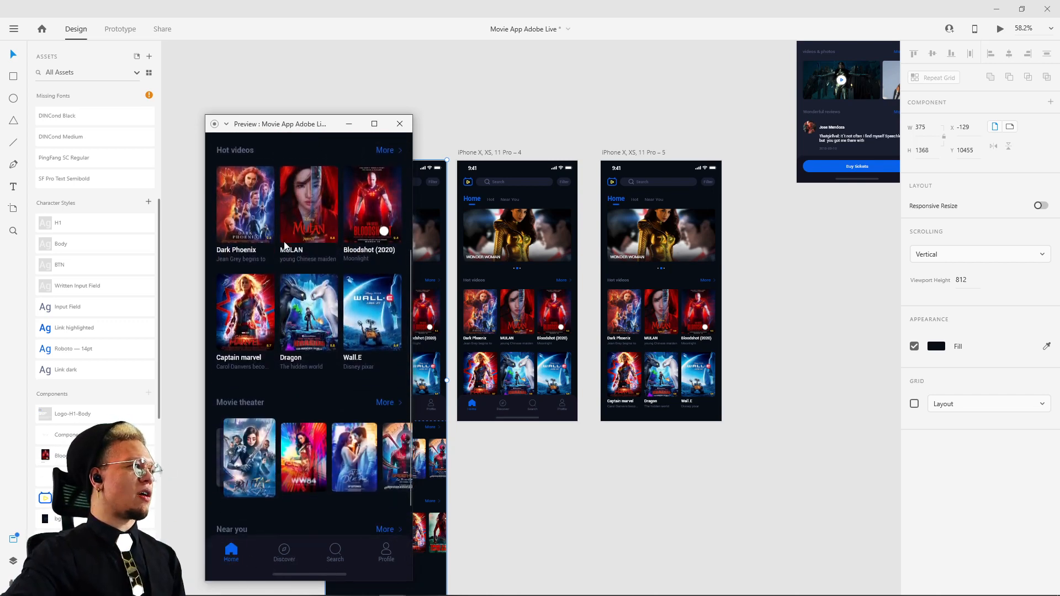
scroll(287, 248, up, 4)
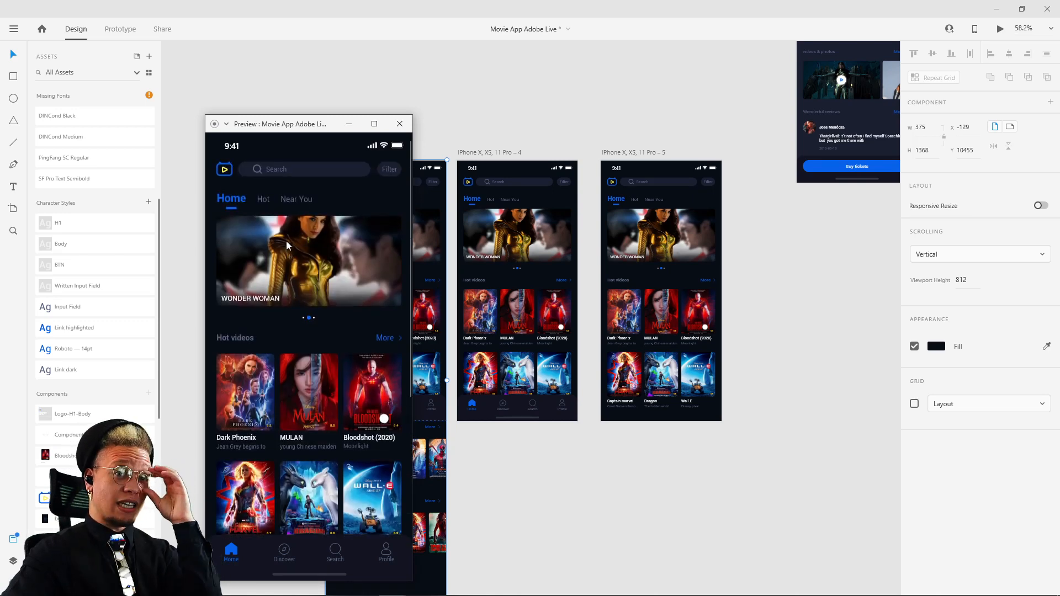
click(407, 123)
Select artboard iPhone X, XS, 11 Pro – 5 and inspect its viewport height setting
drag(490, 107, 366, 196)
click(485, 238)
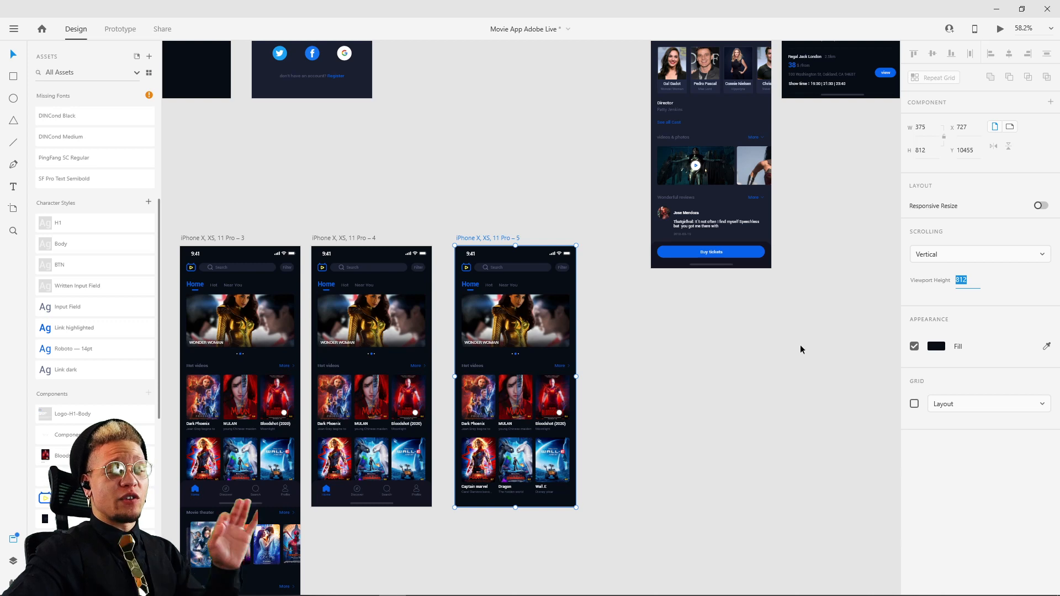
click(687, 360)
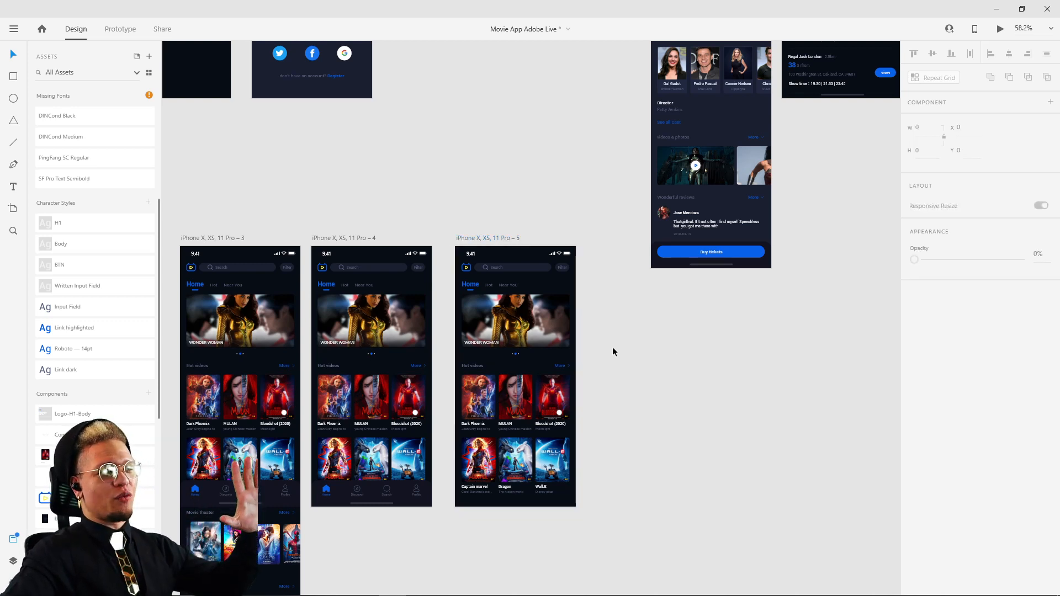
Move artboard iPhone X, XS, 11 Pro – 5 into the main screen row before movies-Detail-dark, at X 534 and Y 9184
scroll(591, 152, down, 5)
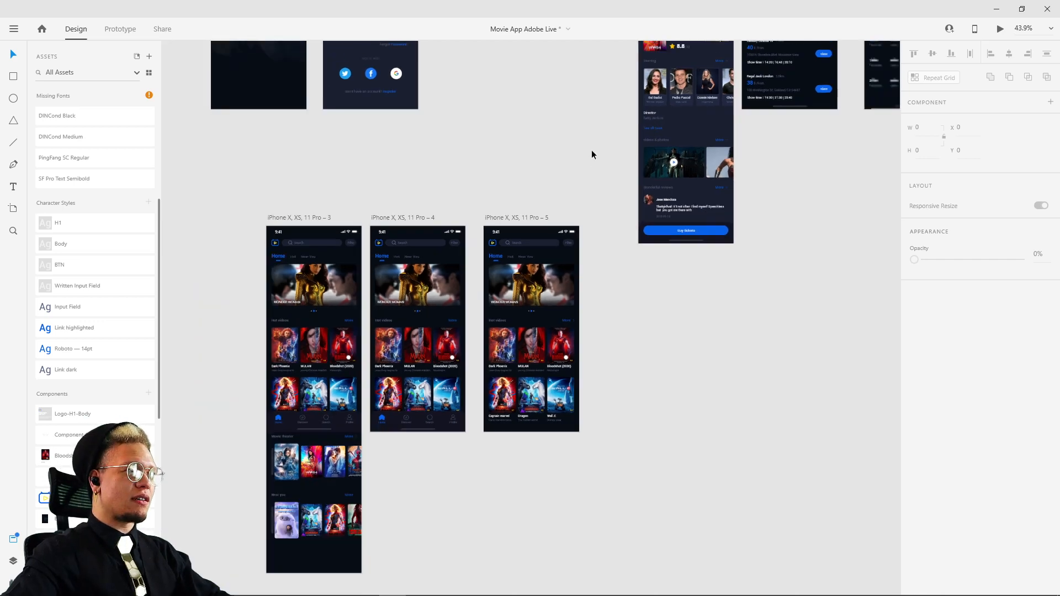
drag(577, 176, 405, 418)
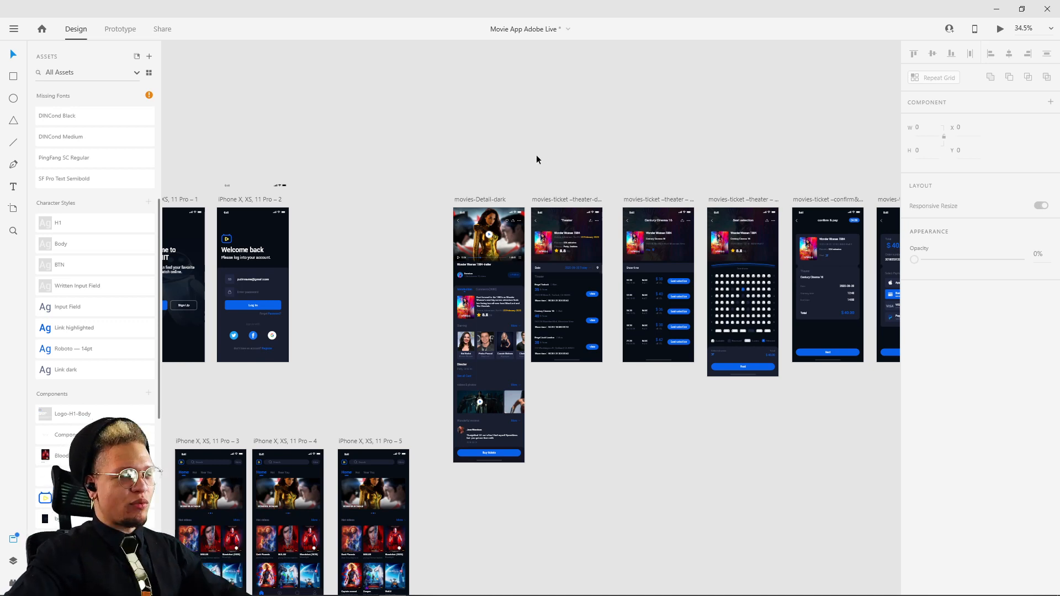
click(485, 199)
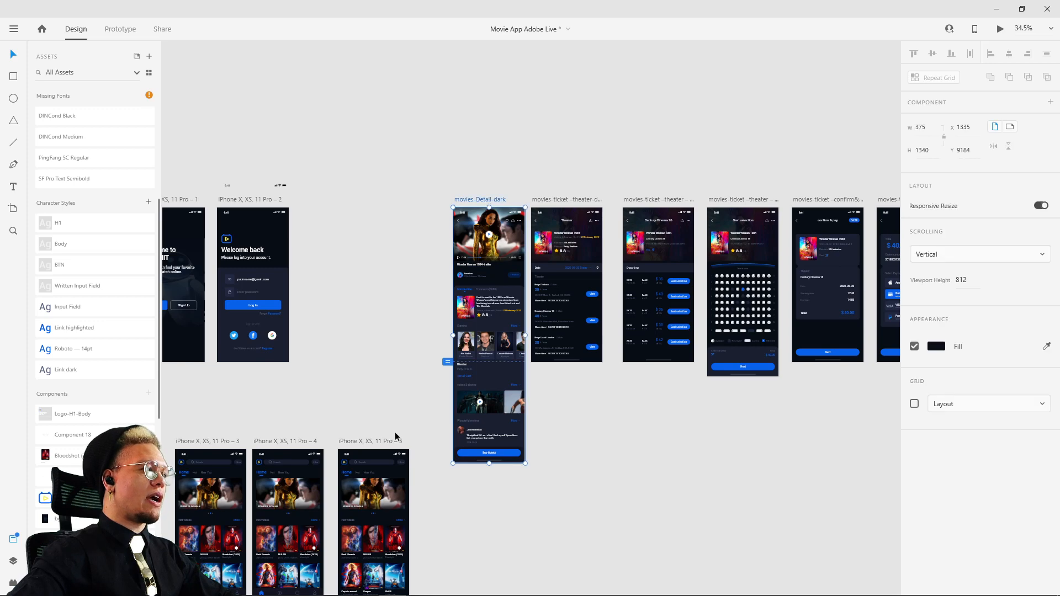
drag(363, 447, 325, 204)
scroll(356, 236, up, 3)
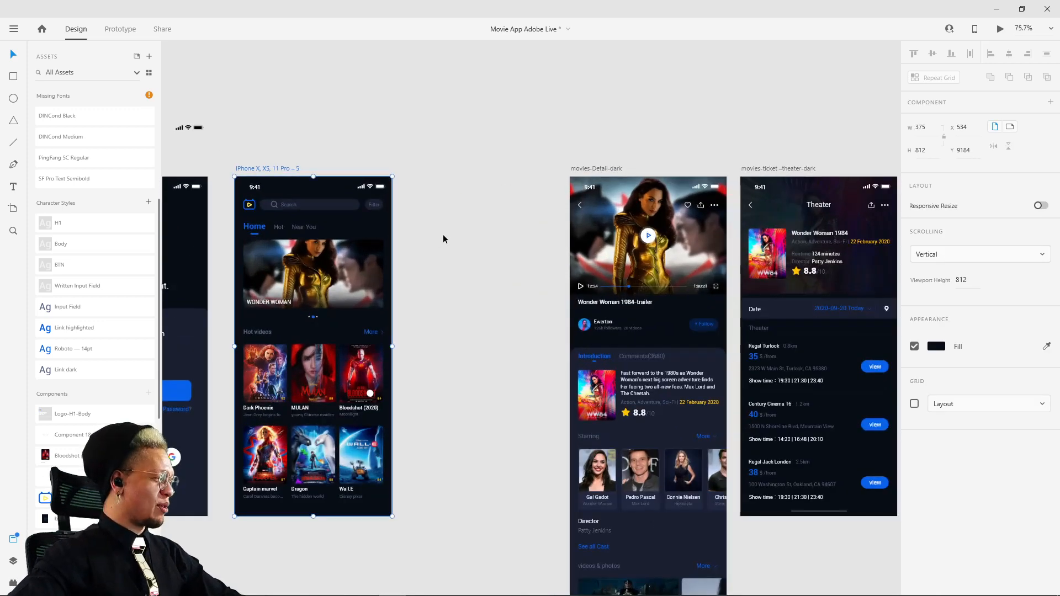
Move artboard movies-Detail-dark beside iPhone X, XS, 11 Pro – 5, placing it at X 964 and Y 9184
drag(602, 171, 447, 170)
drag(475, 321, 670, 62)
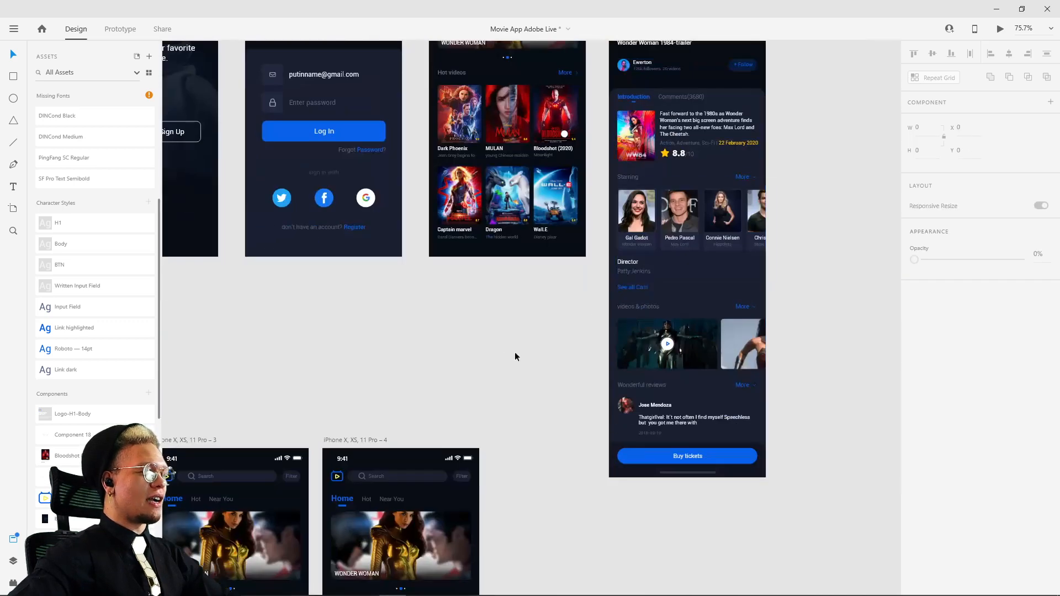
scroll(556, 273, down, 3)
drag(556, 273, 480, 398)
Link the Wonder Woman banner on iPhone X, XS, 11 Pro – 5 to movies-Detail-dark with a tap-triggered Auto-Animate, Snap easing and 0.3 s duration
scroll(459, 290, up, 4)
scroll(459, 290, up, 1)
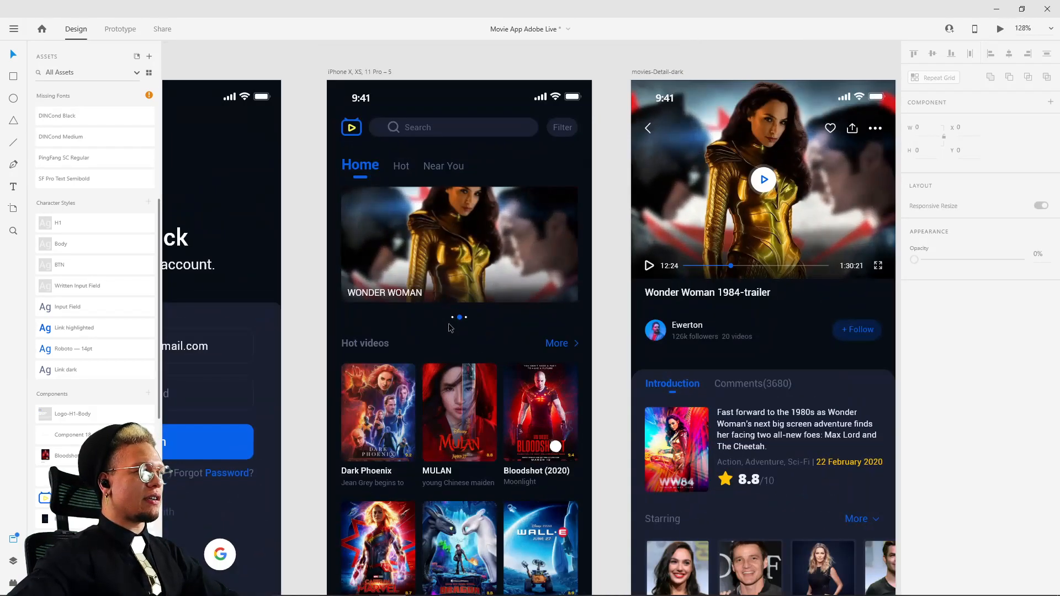
click(446, 247)
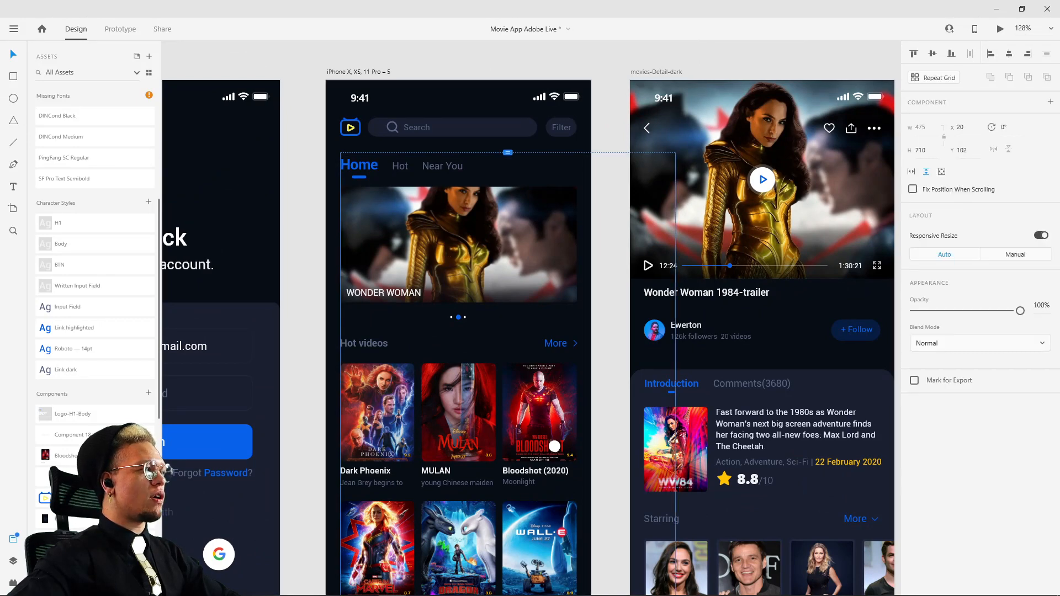
click(106, 29)
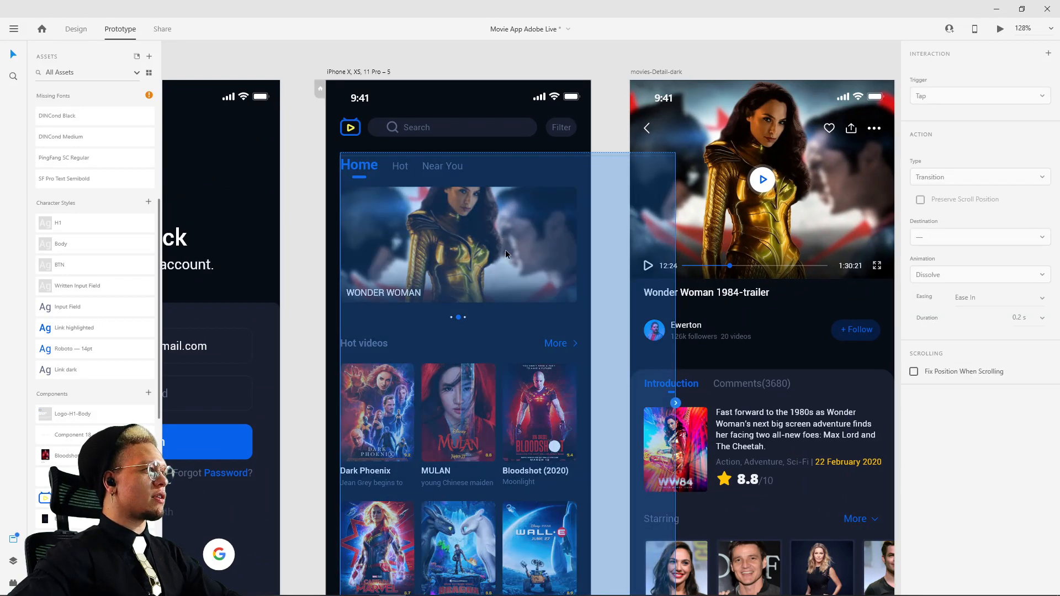
double_click(463, 247)
drag(593, 196, 487, 212)
drag(475, 256, 640, 205)
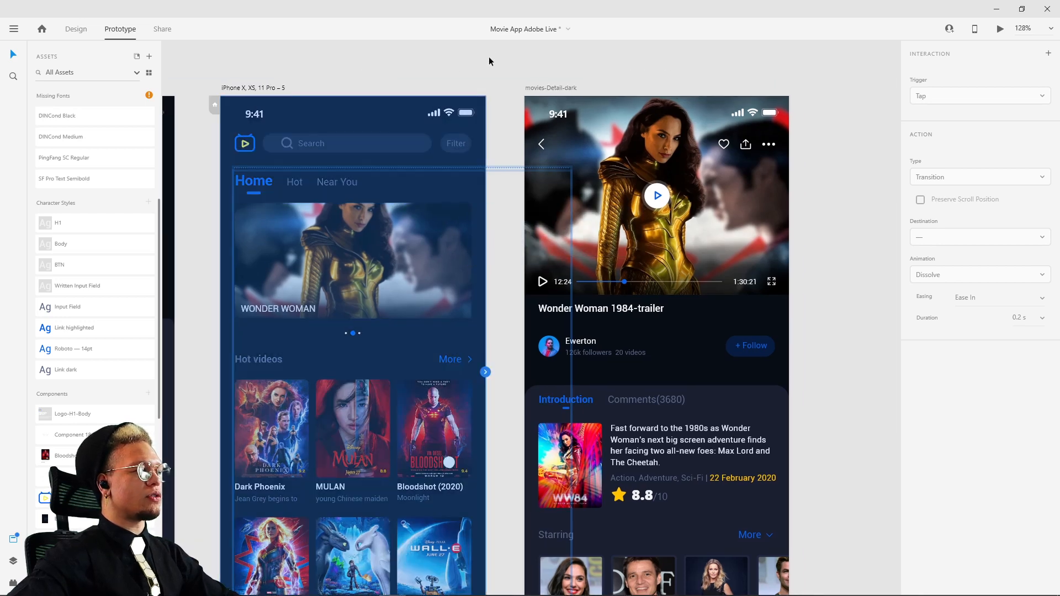
double_click(416, 268)
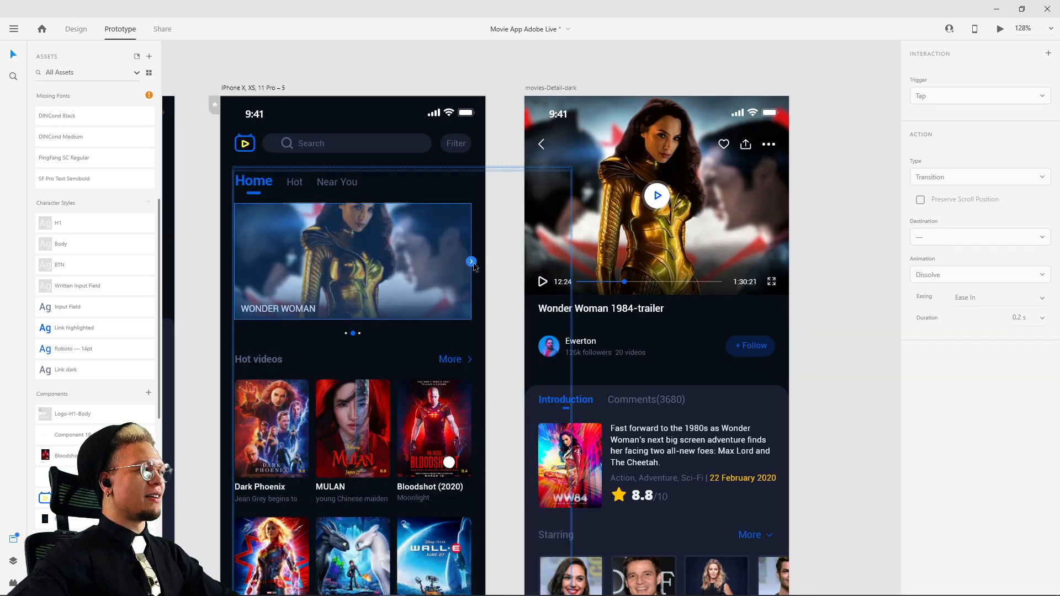
drag(471, 261, 618, 192)
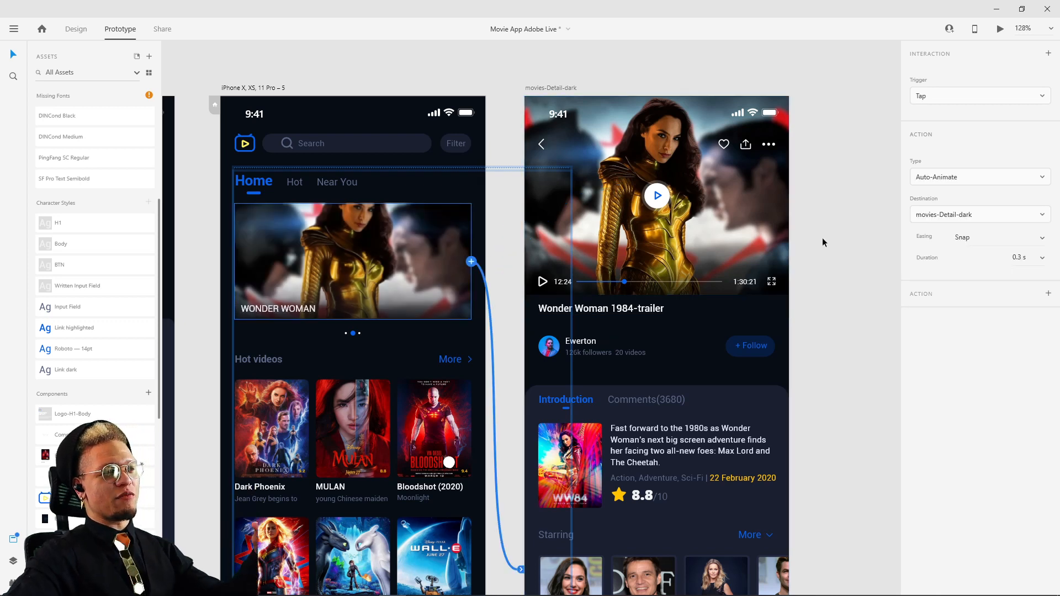
key(ctrl+z)
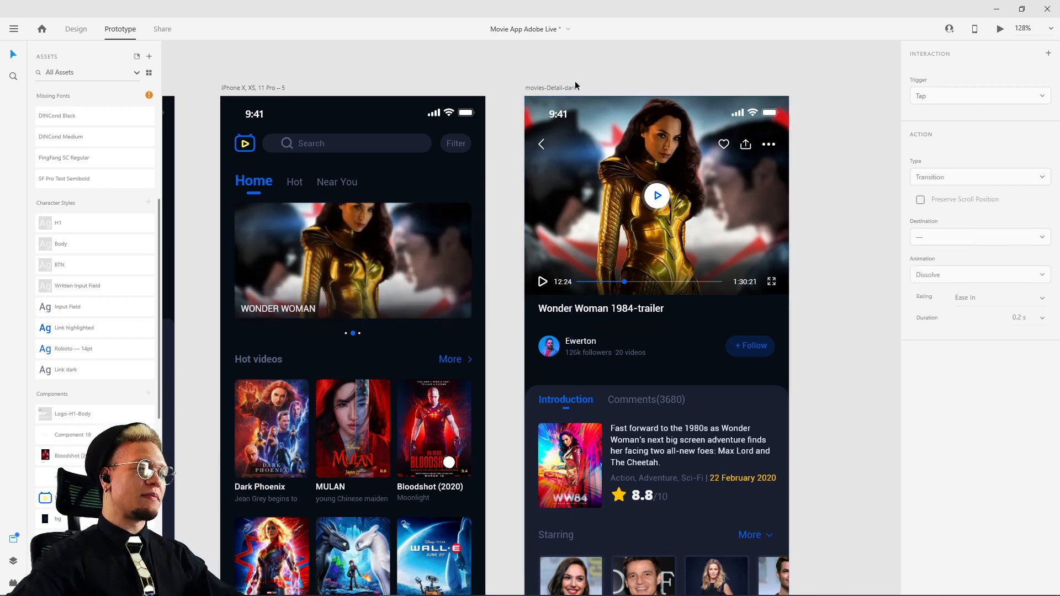
Reselect the Wonder Woman banner inside the scroll group and check its interaction settings
scroll(481, 78, down, 5)
drag(448, 60, 412, 145)
click(409, 258)
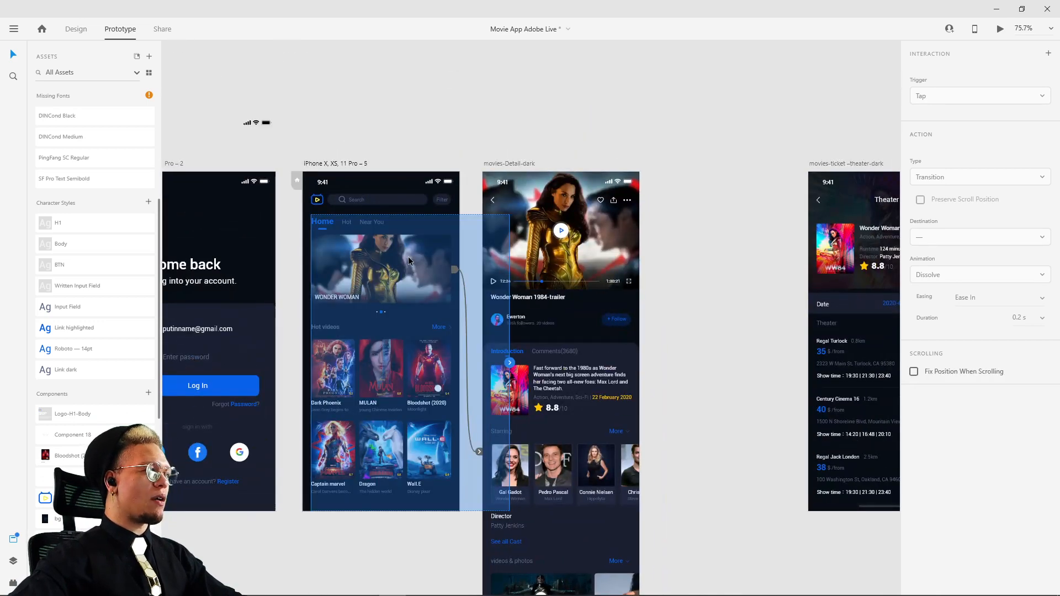
double_click(408, 260)
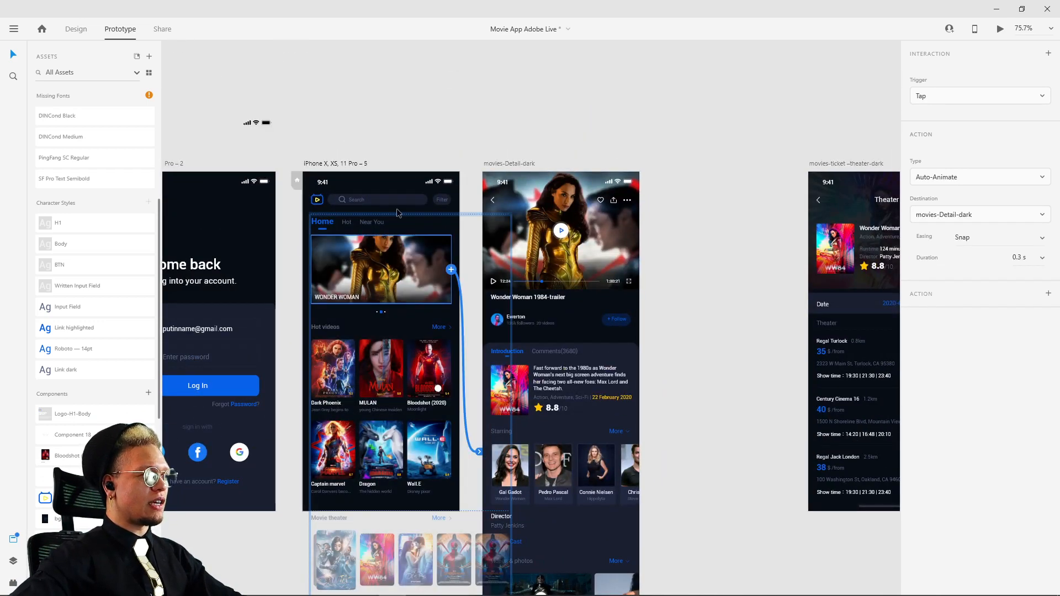
click(453, 102)
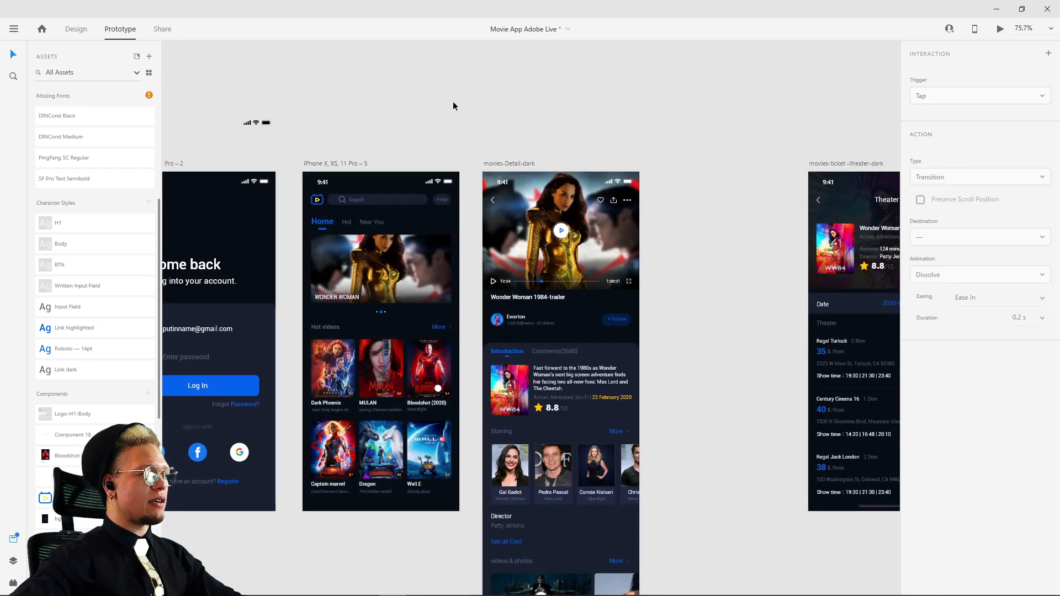
Preview artboard iPhone X, XS, 11 Pro – 5 and test the banner's transition to the movie detail screen
click(379, 266)
click(74, 28)
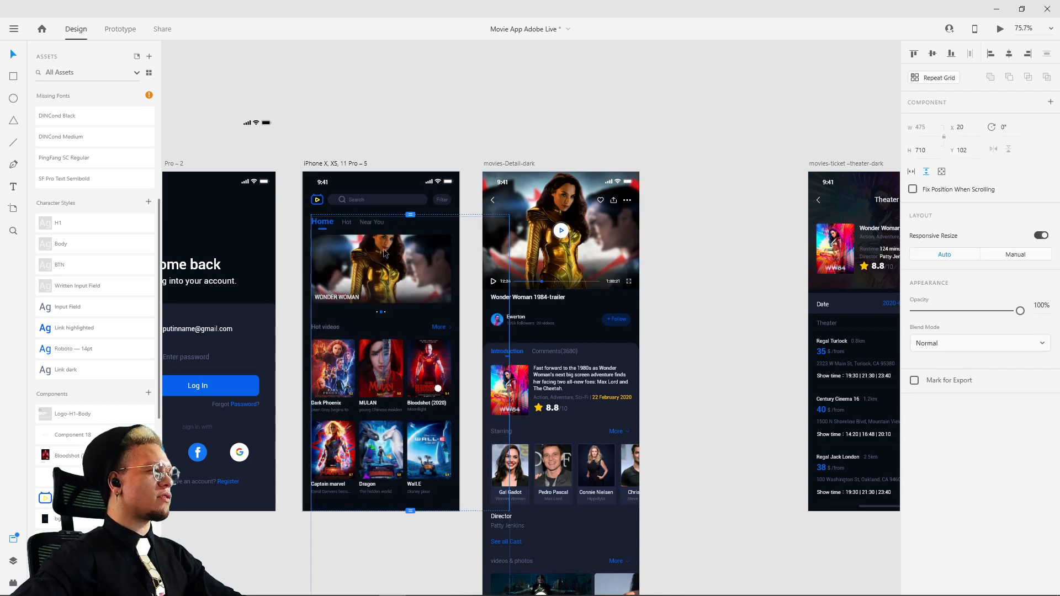
click(462, 93)
click(347, 161)
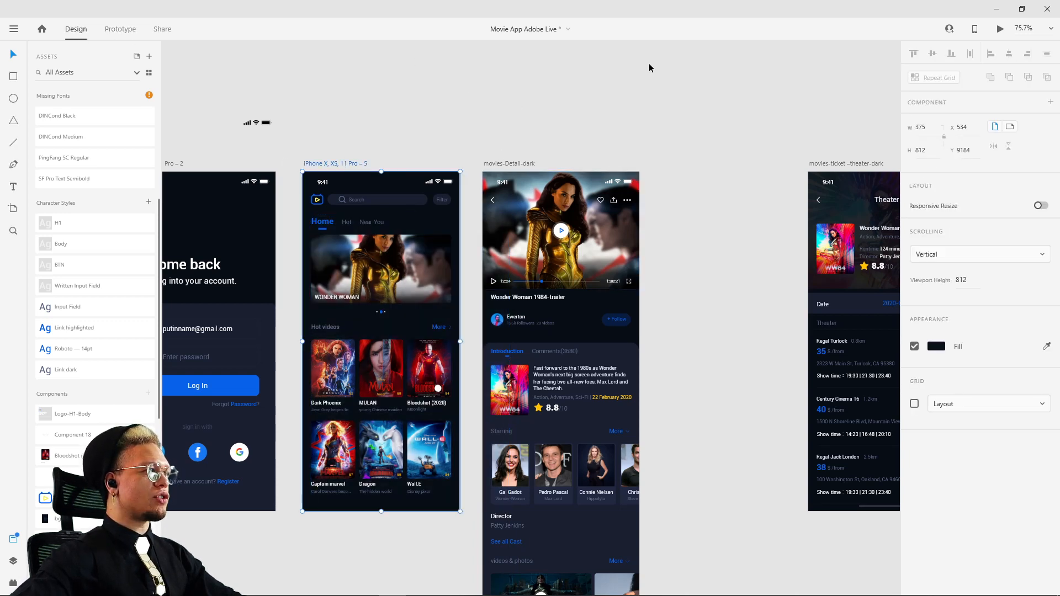
click(999, 29)
drag(310, 111, 519, 63)
click(514, 183)
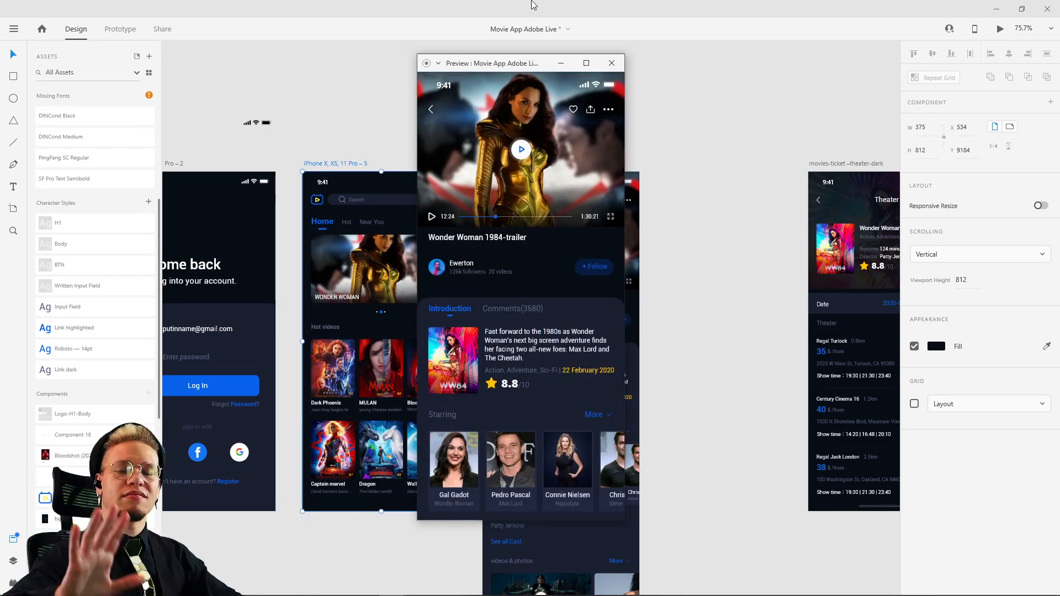
click(612, 62)
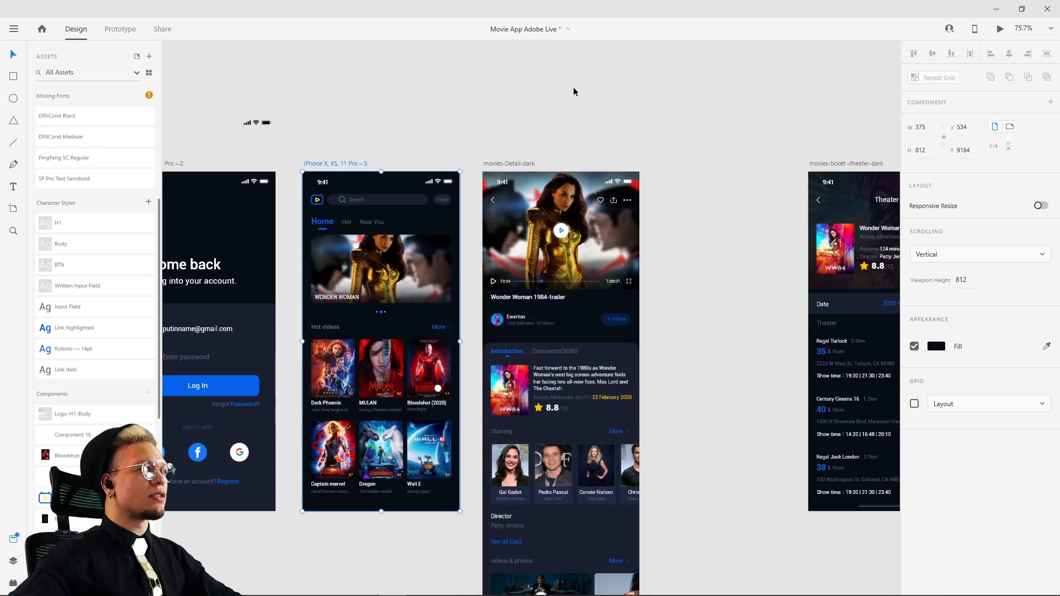
Compare the home screen's Wonder Woman banner with the trailer header group on movies-Detail-dark
scroll(525, 132, up, 5)
scroll(631, 156, down, 5)
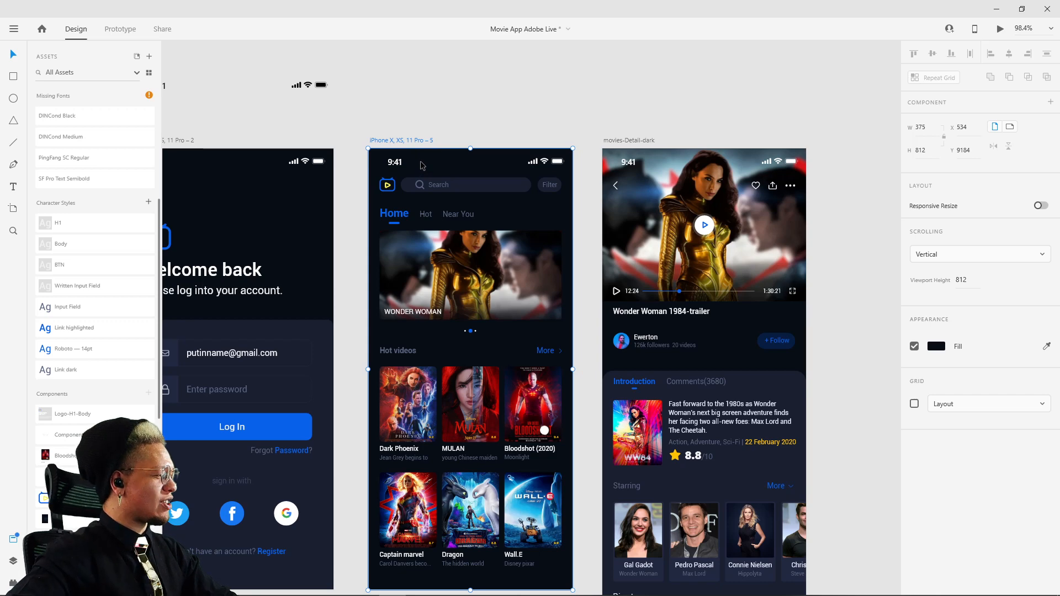
scroll(420, 81, down, 3)
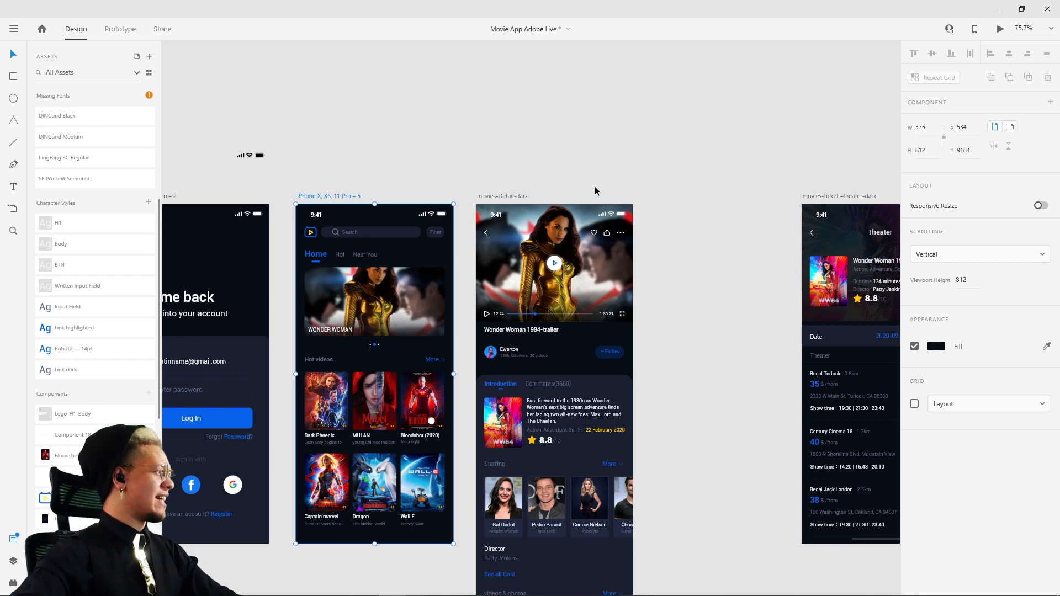
drag(455, 171, 460, 157)
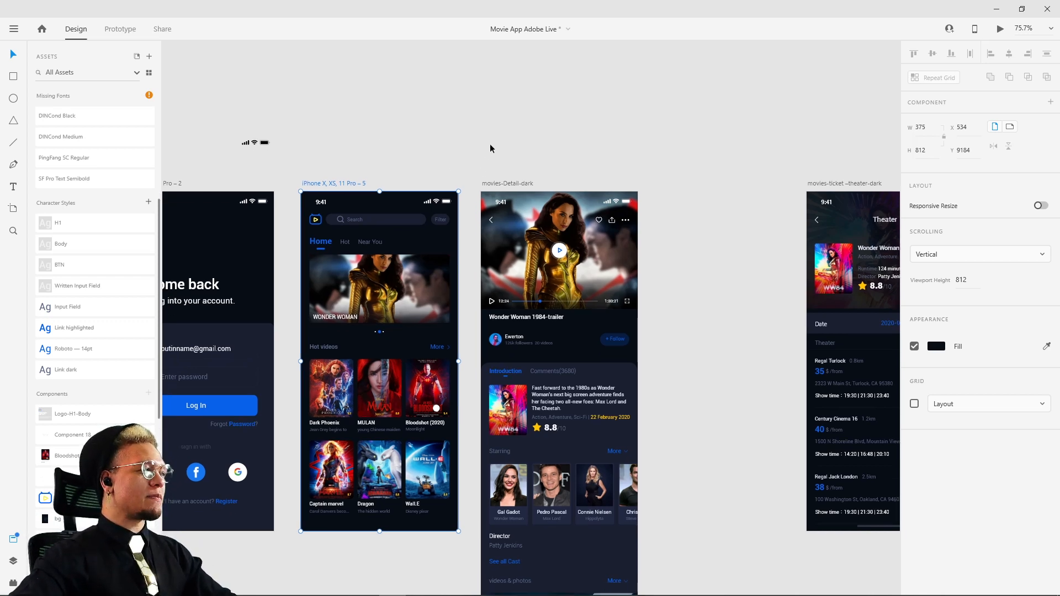
click(499, 185)
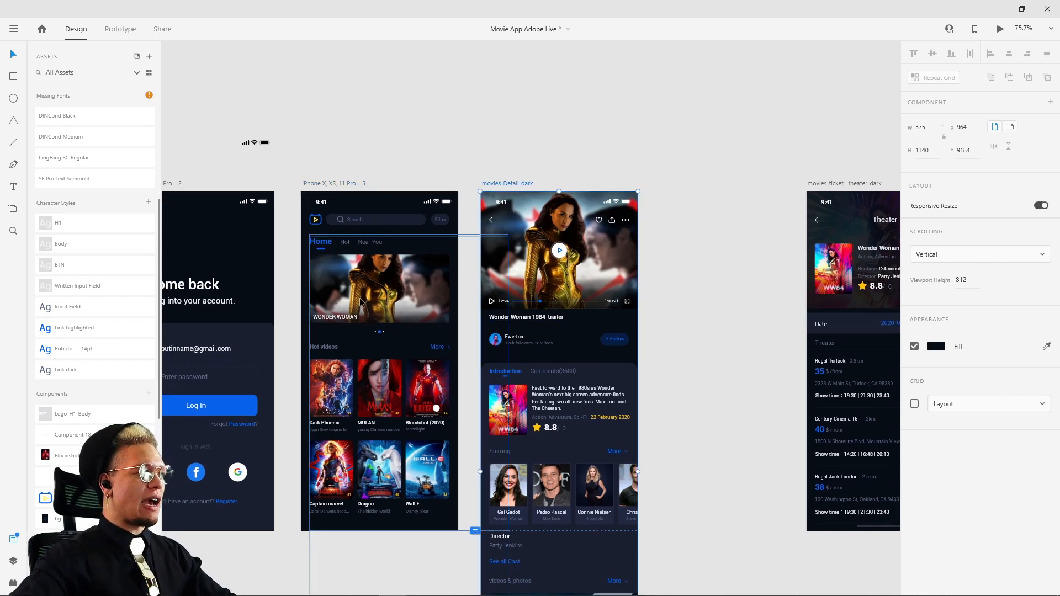
click(376, 288)
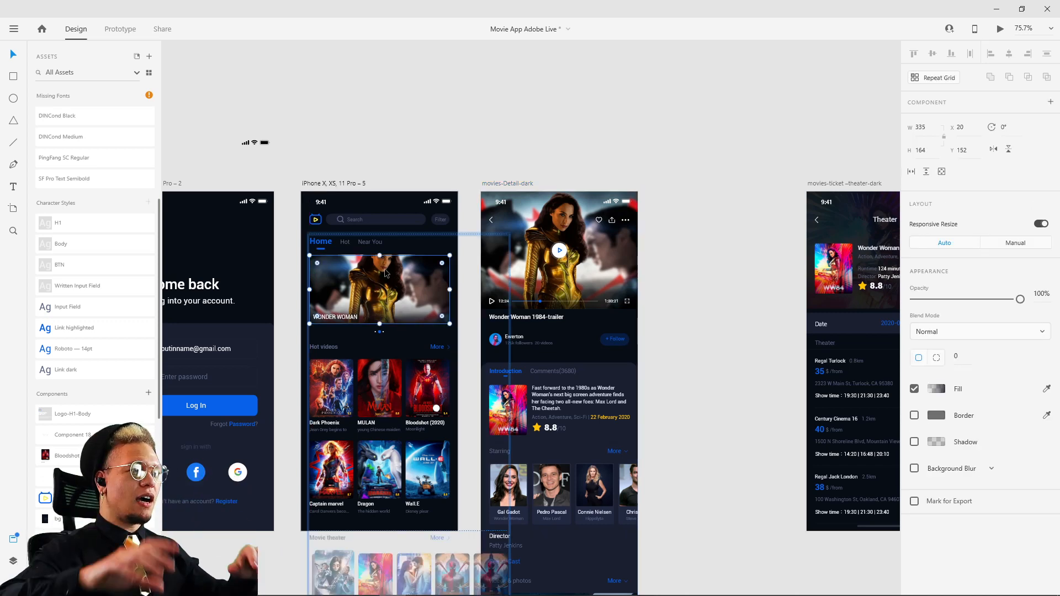
click(762, 307)
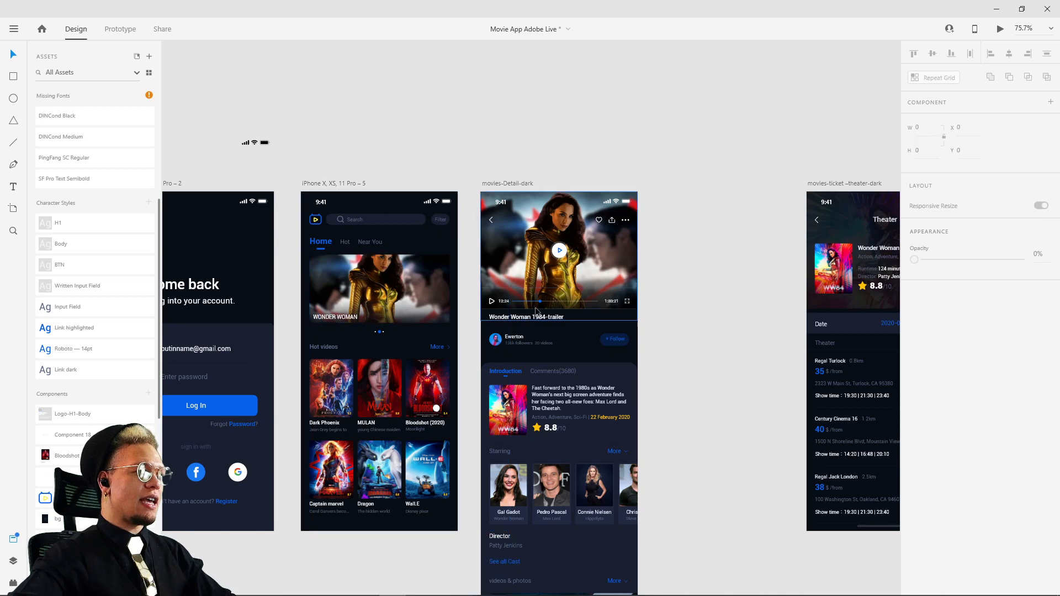
scroll(491, 303, up, 3)
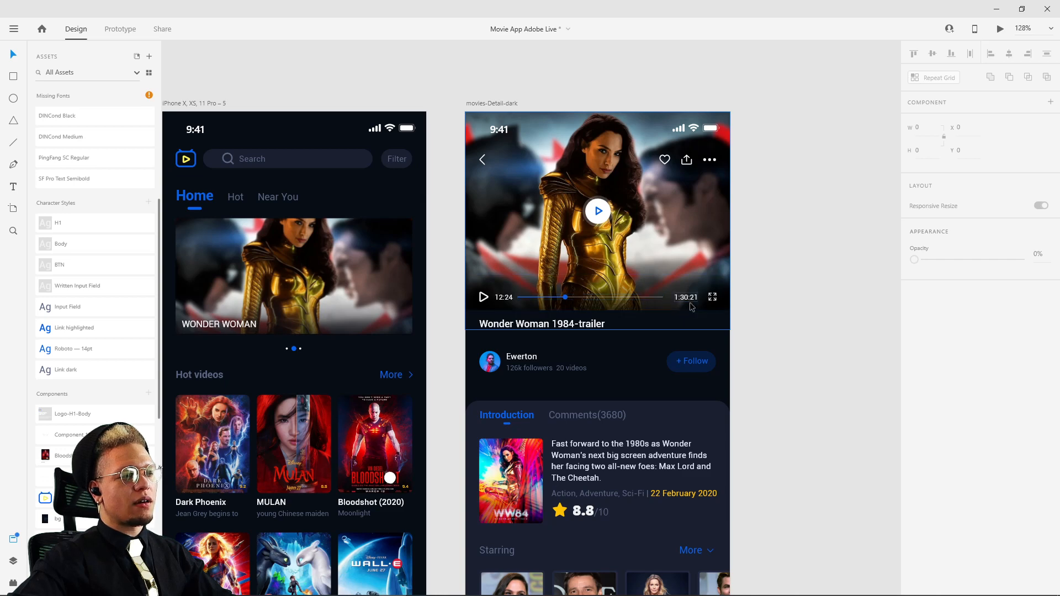
click(709, 301)
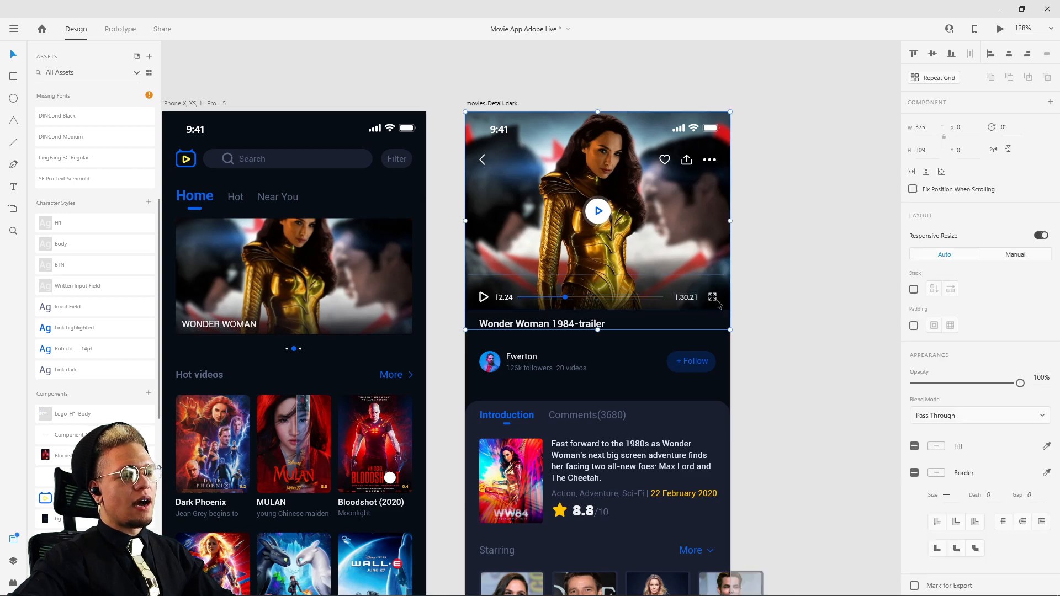
click(764, 283)
scroll(561, 276, down, 3)
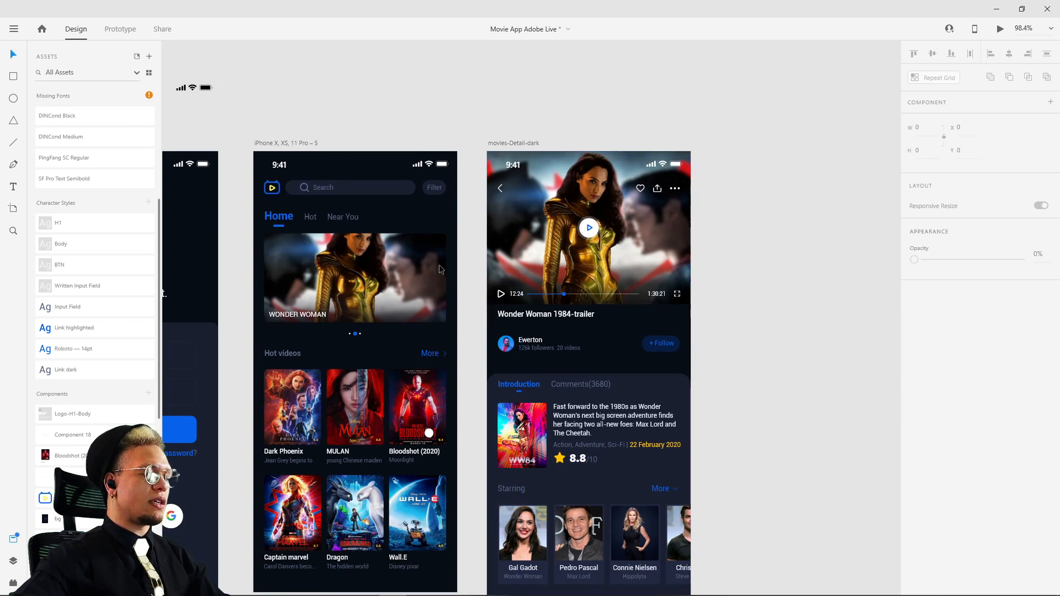
Show the layer list and compare the layer names of the Wonder Woman images on the home and detail artboards
double_click(358, 283)
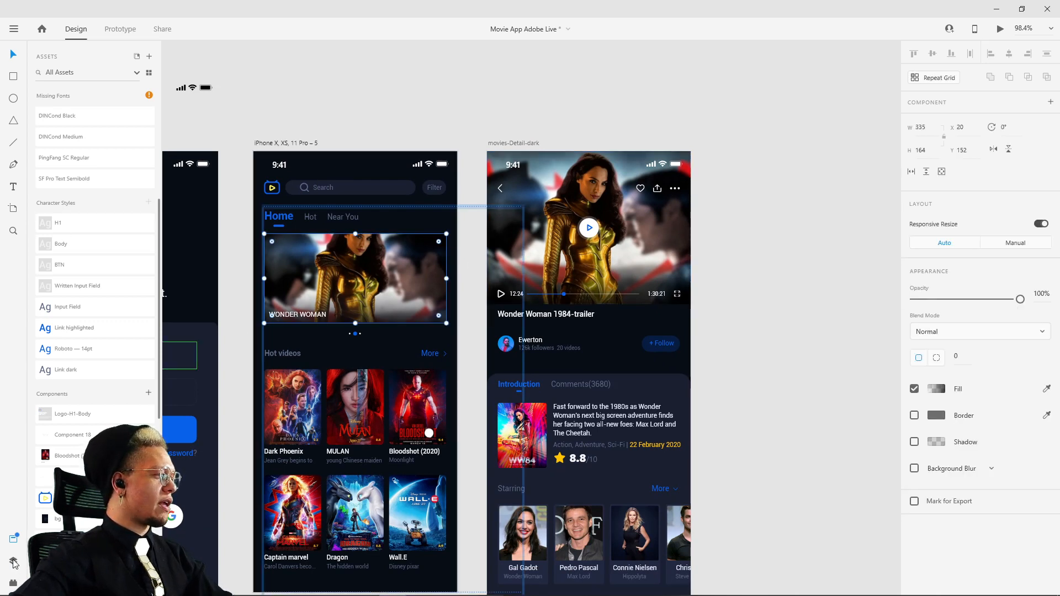
click(14, 562)
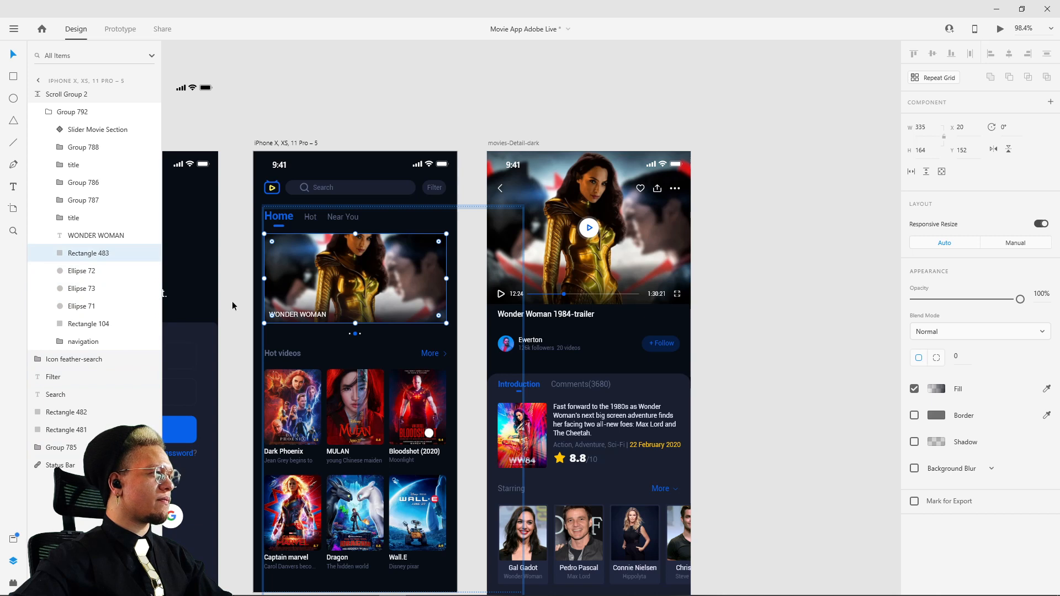
click(797, 162)
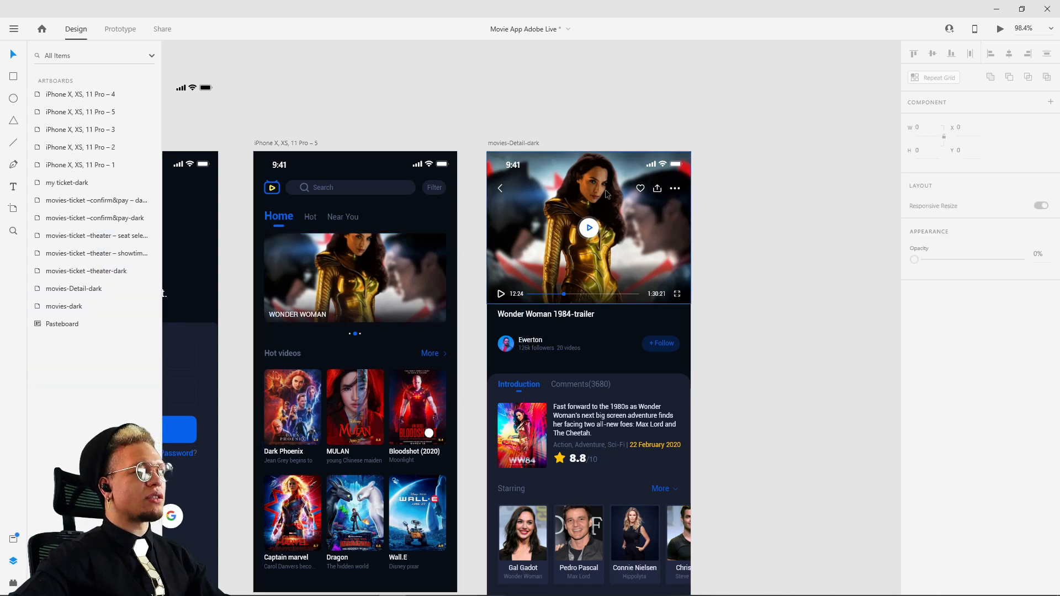
click(596, 193)
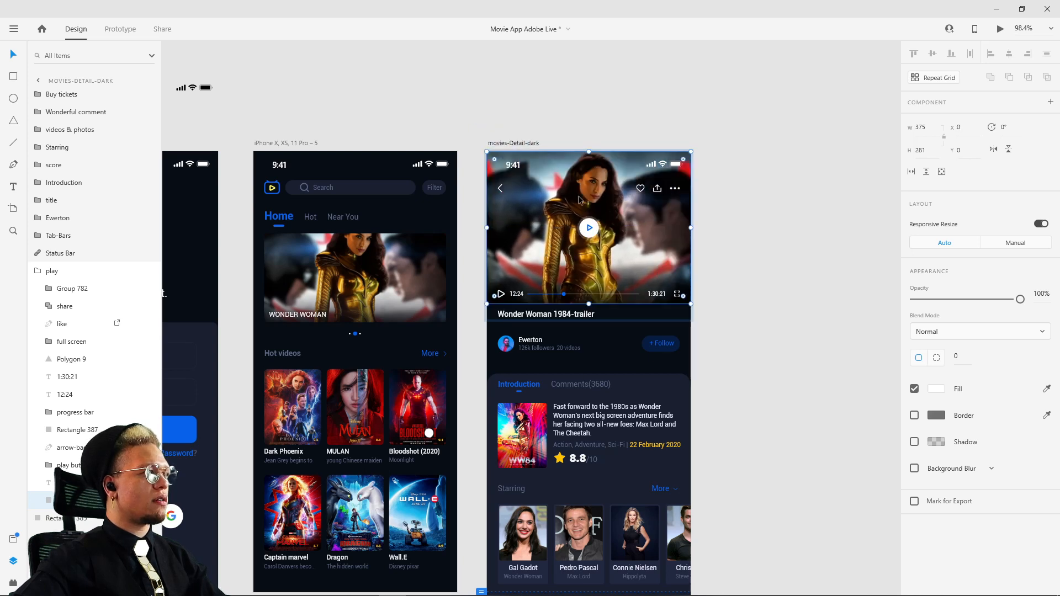
click(350, 274)
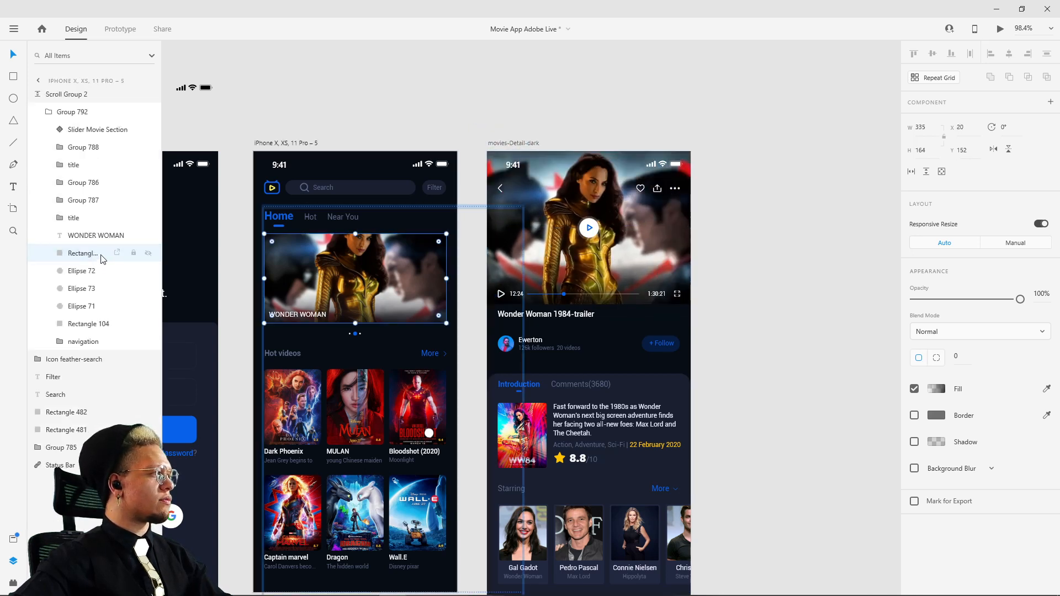
click(645, 240)
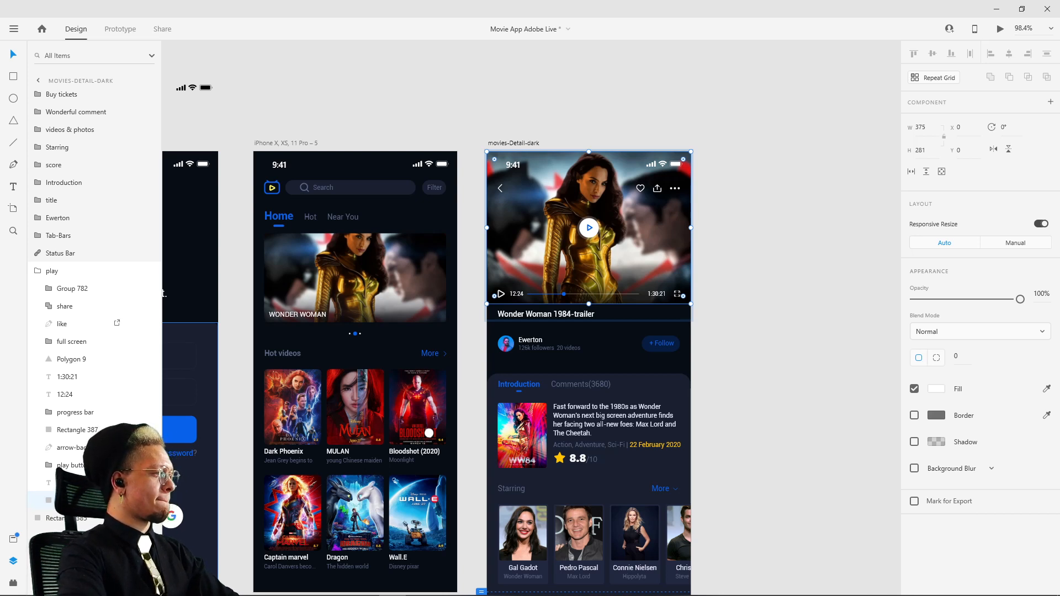
Rename the banner image layer on iPhone X, XS, 11 Pro – 5 as Wonder Woman
click(345, 260)
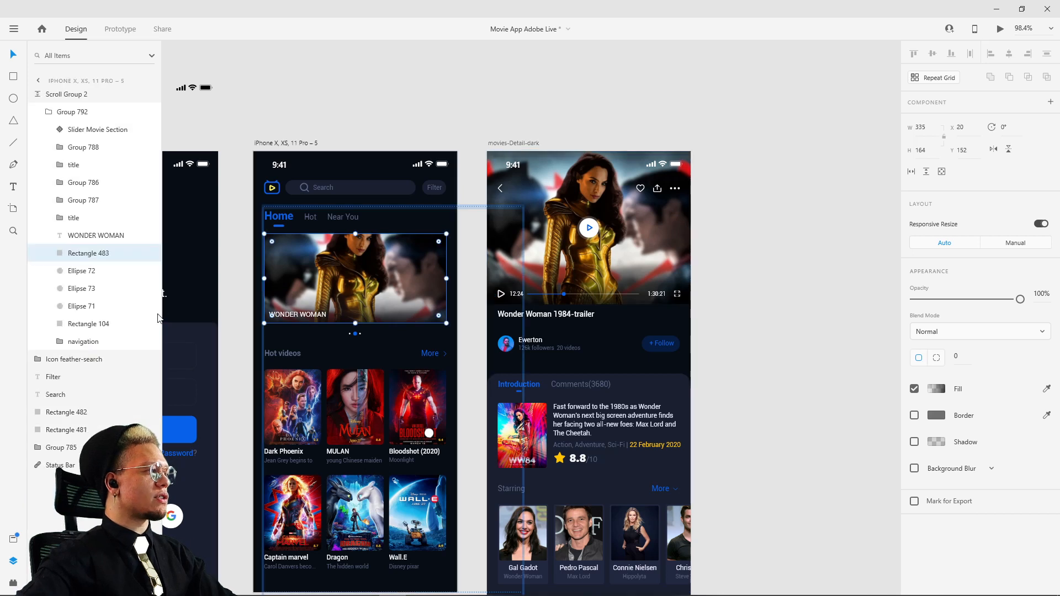
double_click(80, 253)
text(Wo)
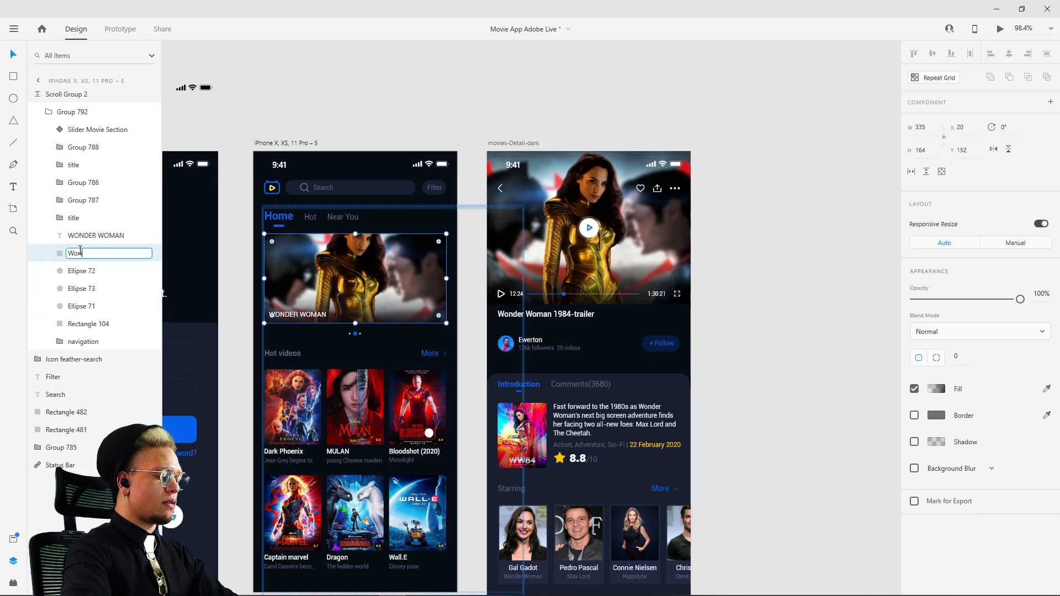
text(nder Woma)
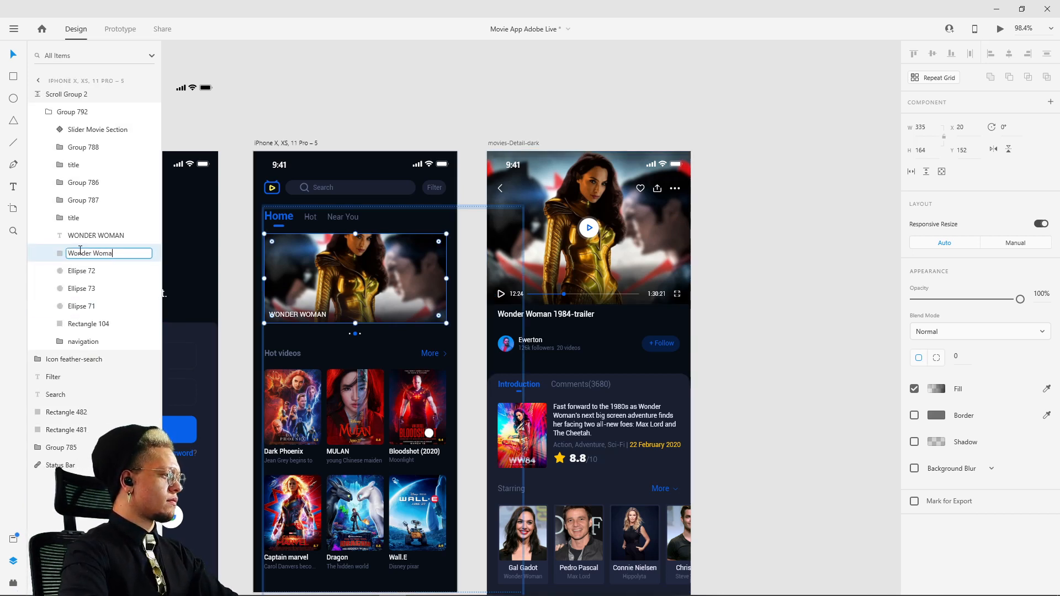
text(n)
key(Return)
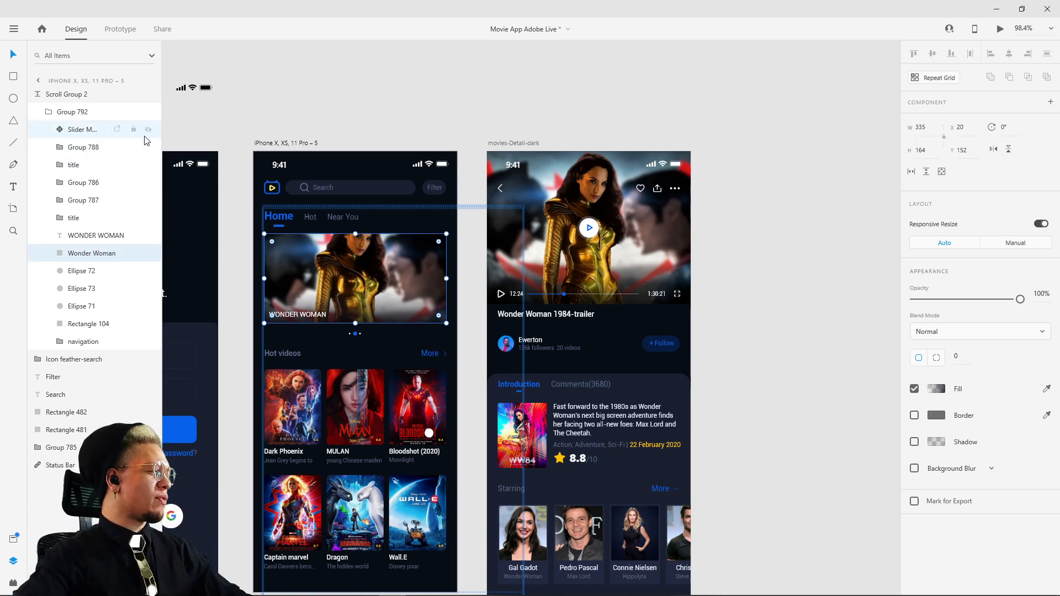
click(334, 108)
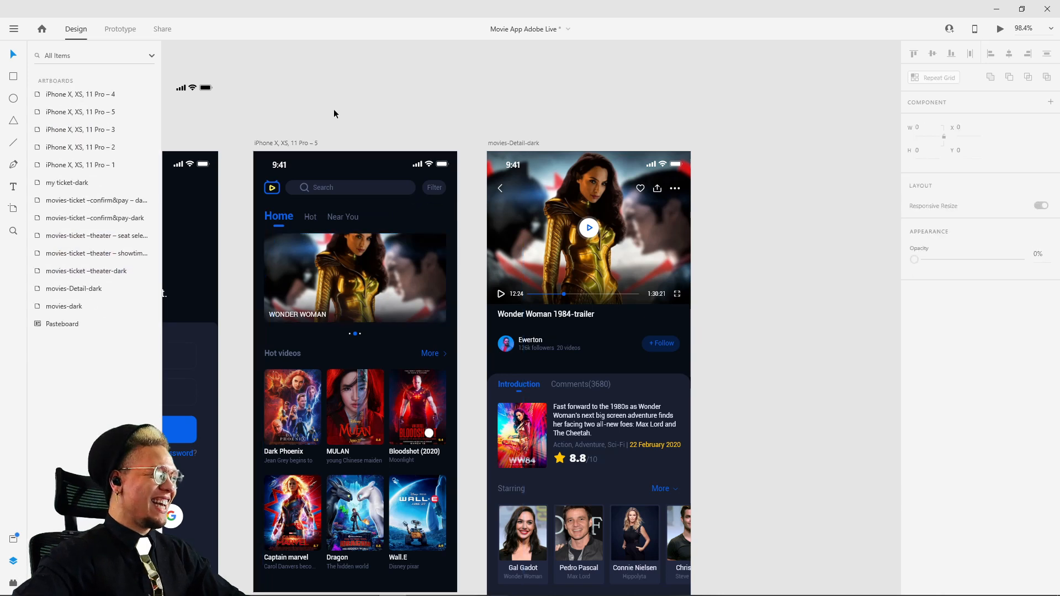
Check the renamed banner layer inside Group 792, and preview its transition from iPhone X, XS, 11 Pro – 5 to the movie detail screen
ctrl+click(345, 273)
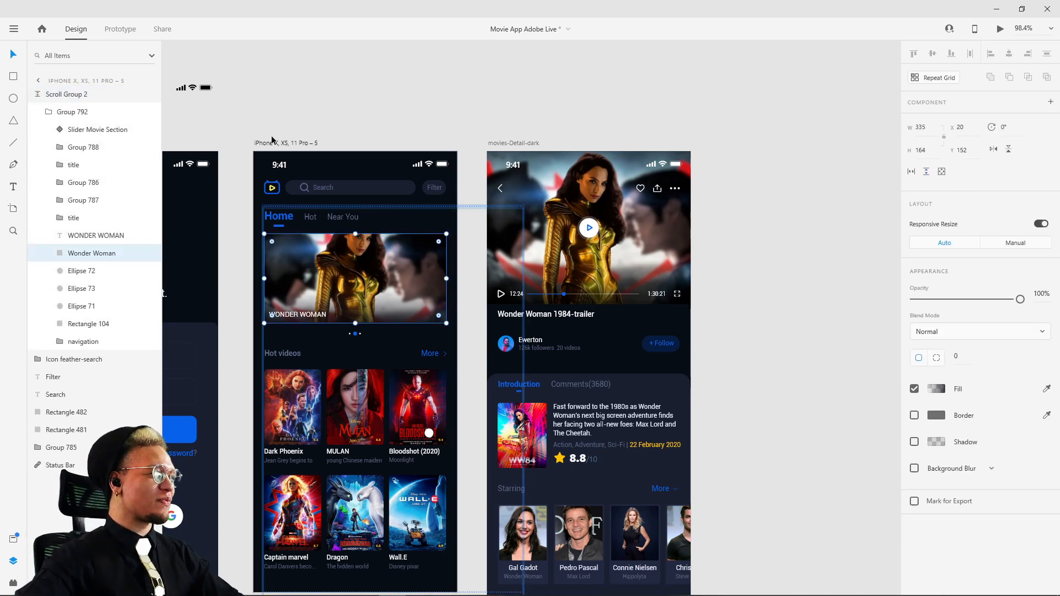
click(73, 113)
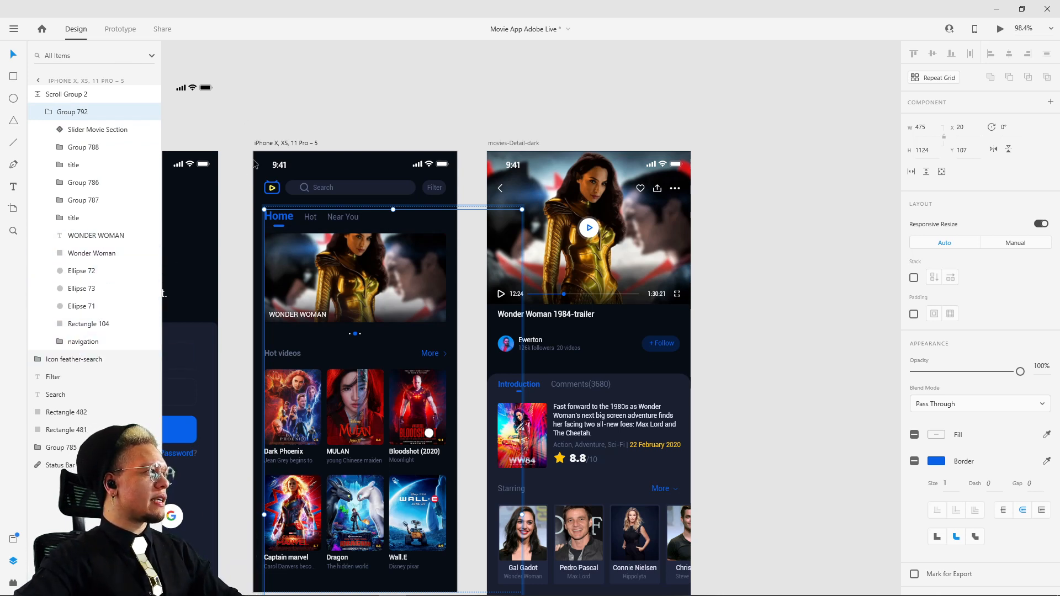
key(Escape)
click(997, 29)
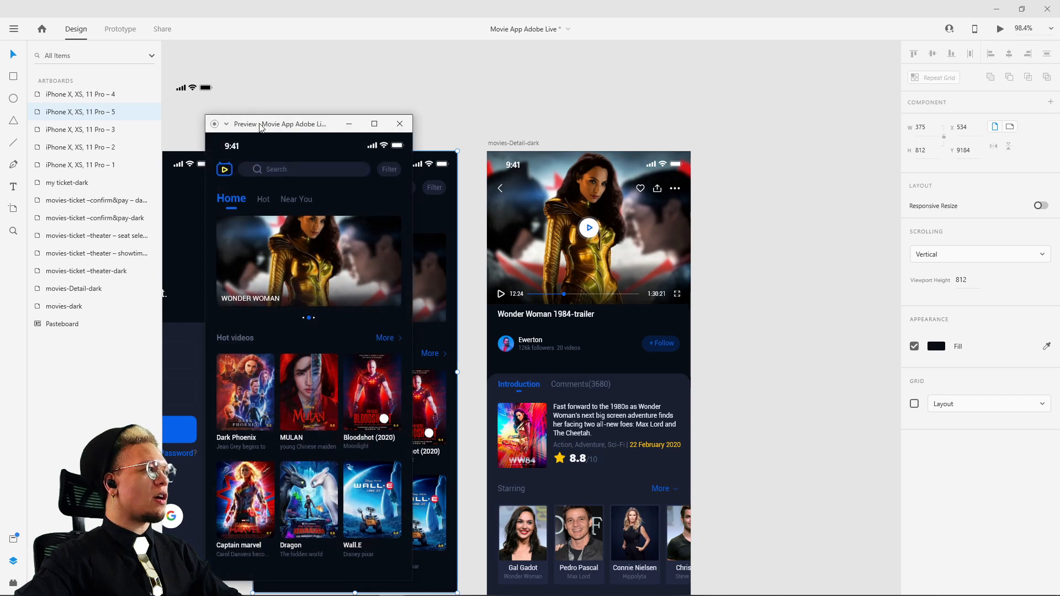
drag(260, 125, 530, 84)
click(536, 205)
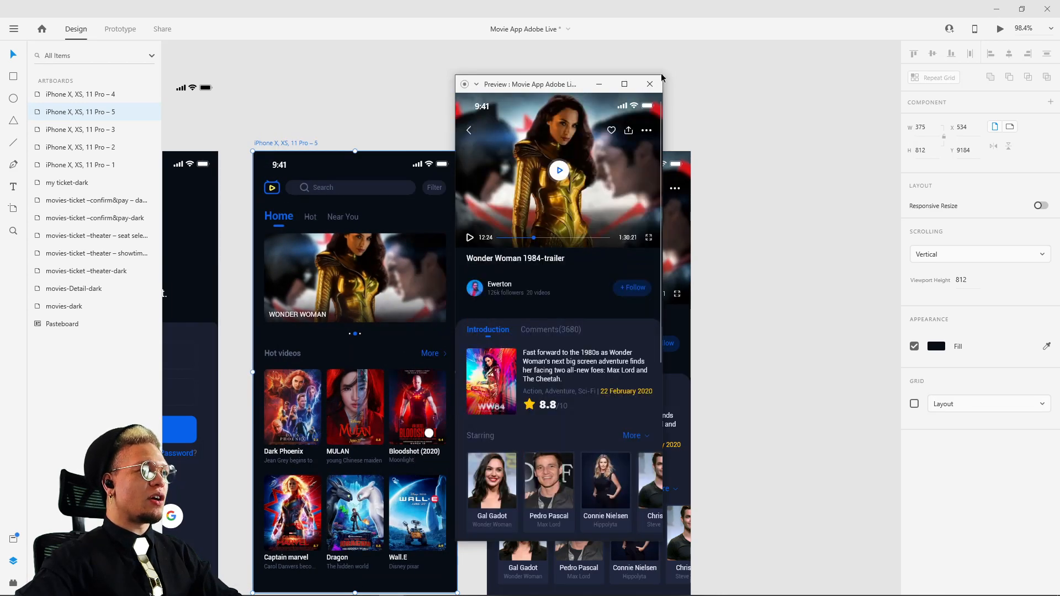
click(650, 84)
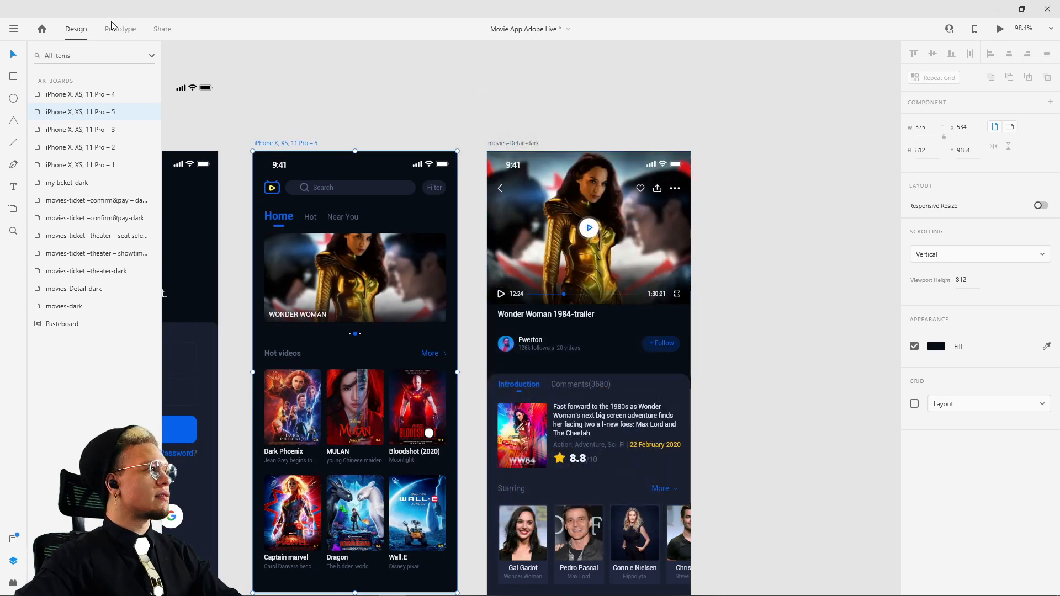
Check the banner's prototype interaction and try moving its Wonder Woman layer out of Scroll Group 2
click(114, 29)
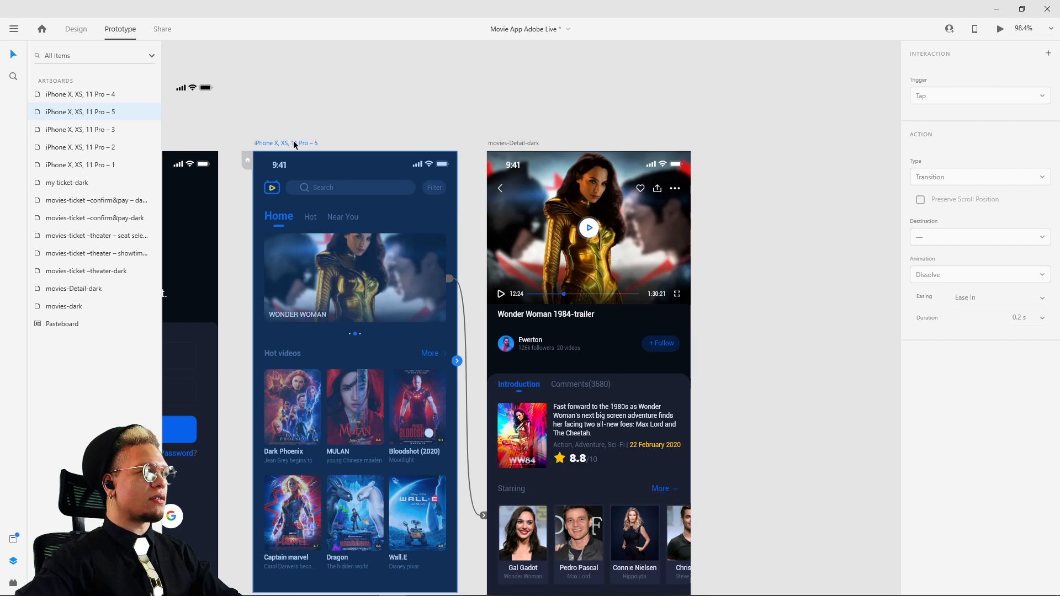
click(449, 278)
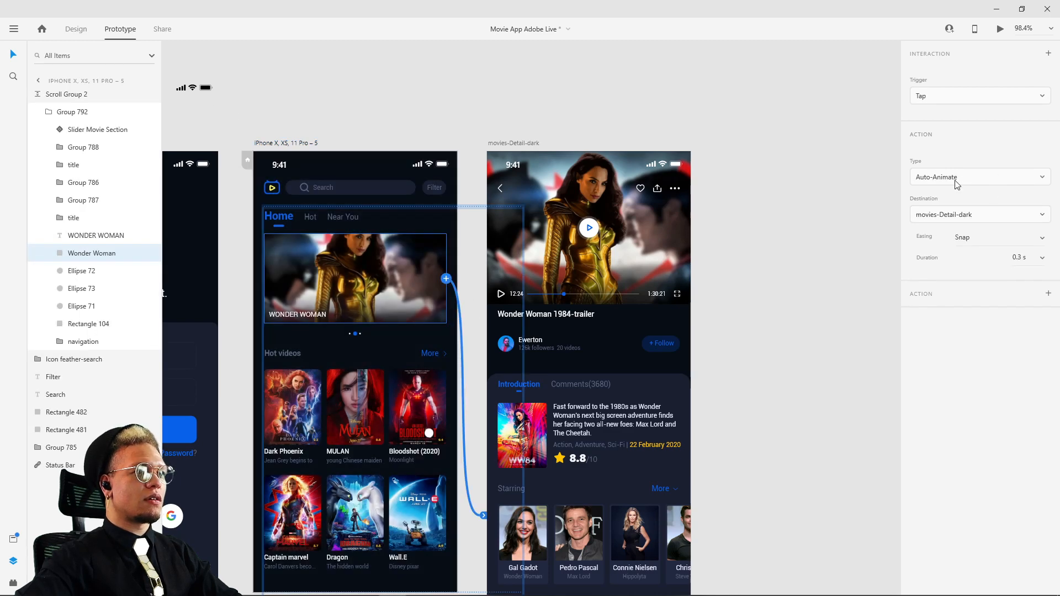
click(381, 141)
double_click(360, 261)
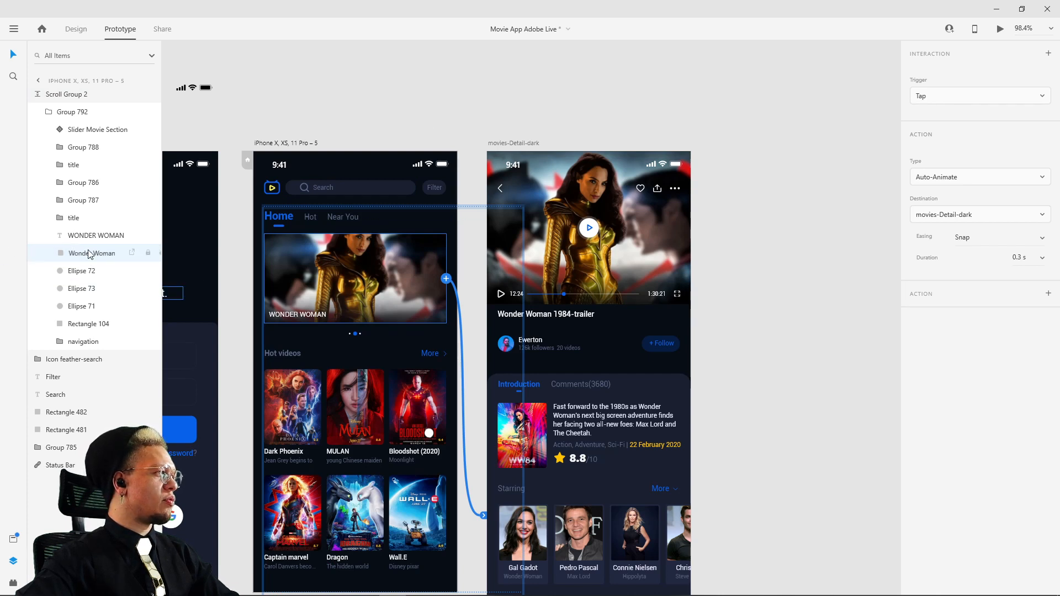
drag(91, 254, 97, 107)
click(541, 118)
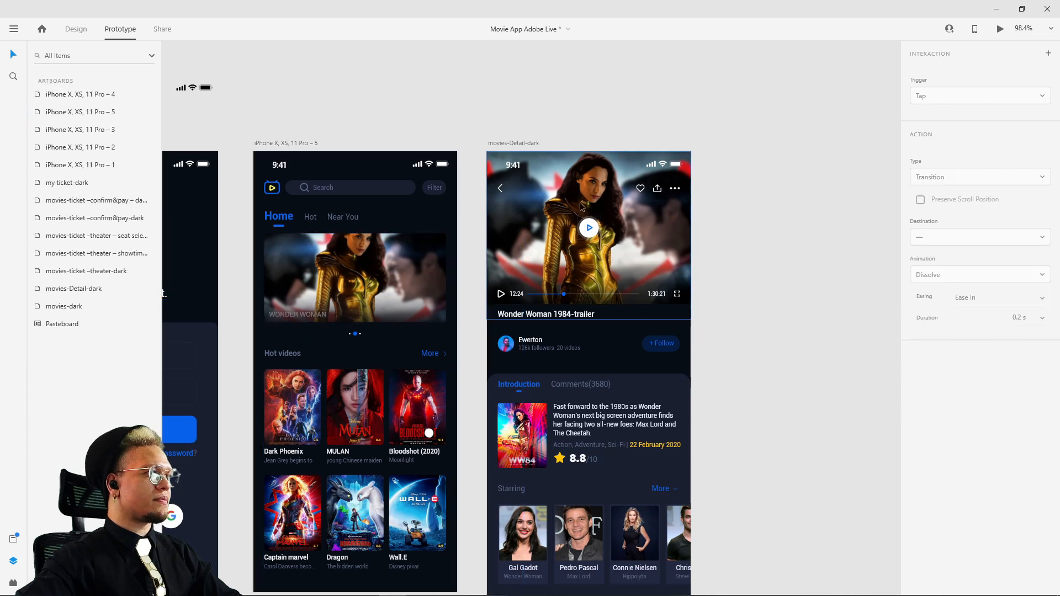
key(ctrl+z)
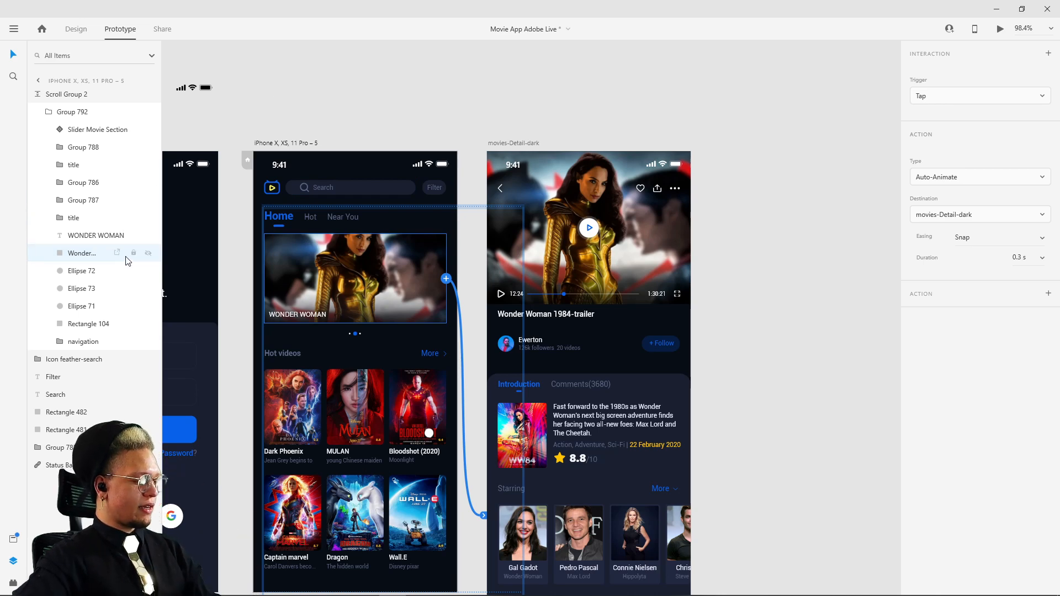
Paste a copy of the Wonder Woman layer above Scroll Group 2 on the home artboard
click(88, 92)
key(ctrl+v)
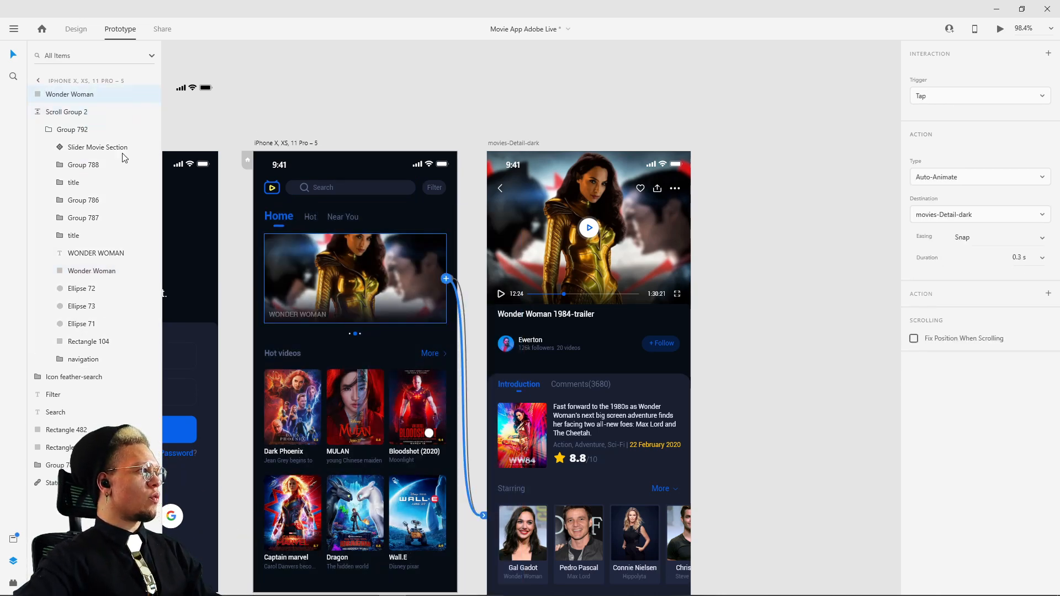
click(76, 112)
click(38, 112)
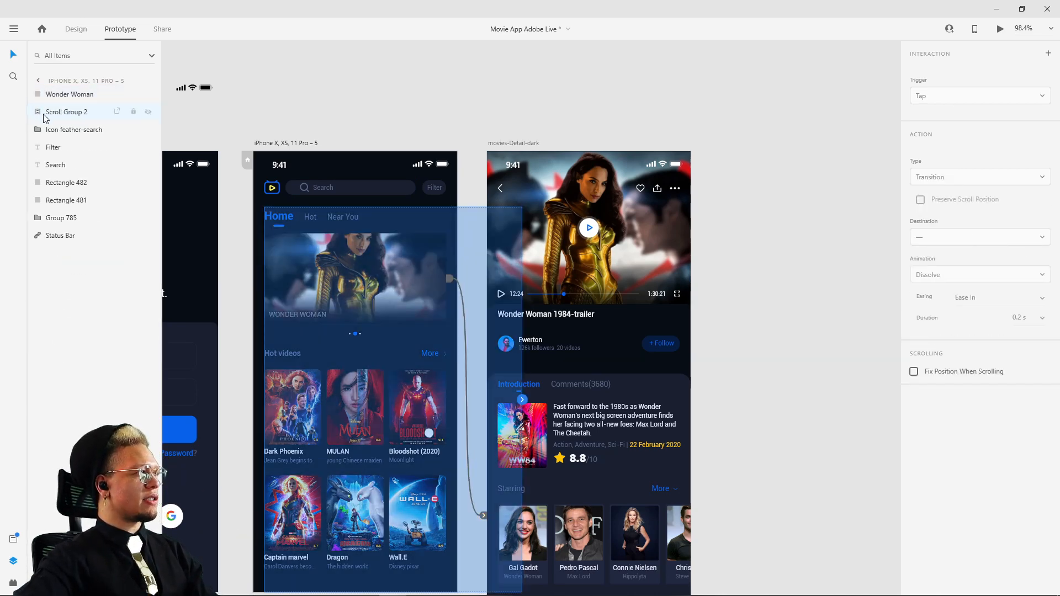
click(68, 96)
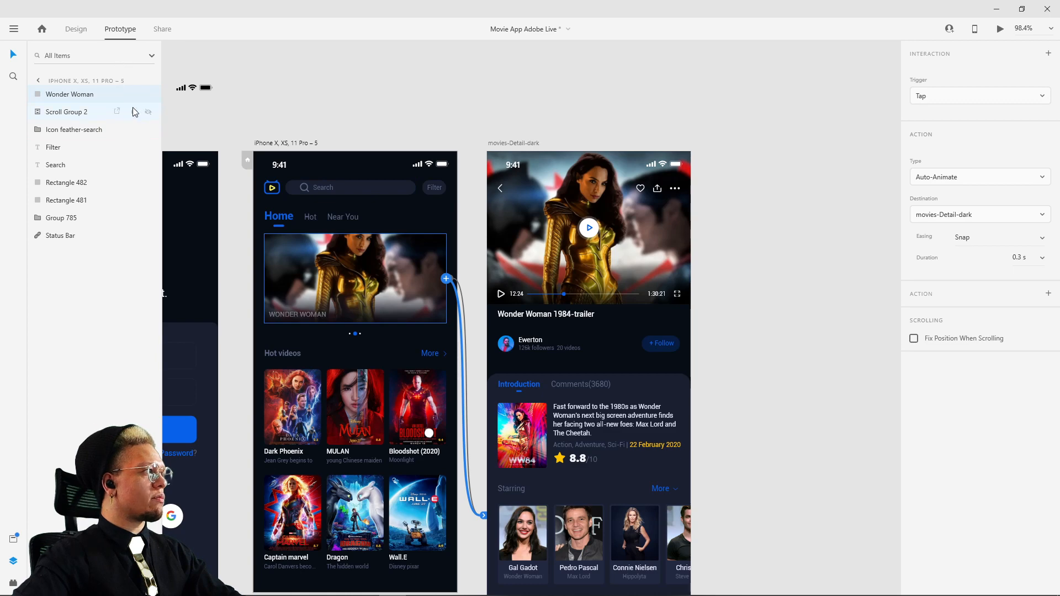
Rename the Wonder Woman layer inside Group 792 as Wonder Woman in scroll group
click(41, 113)
double_click(91, 270)
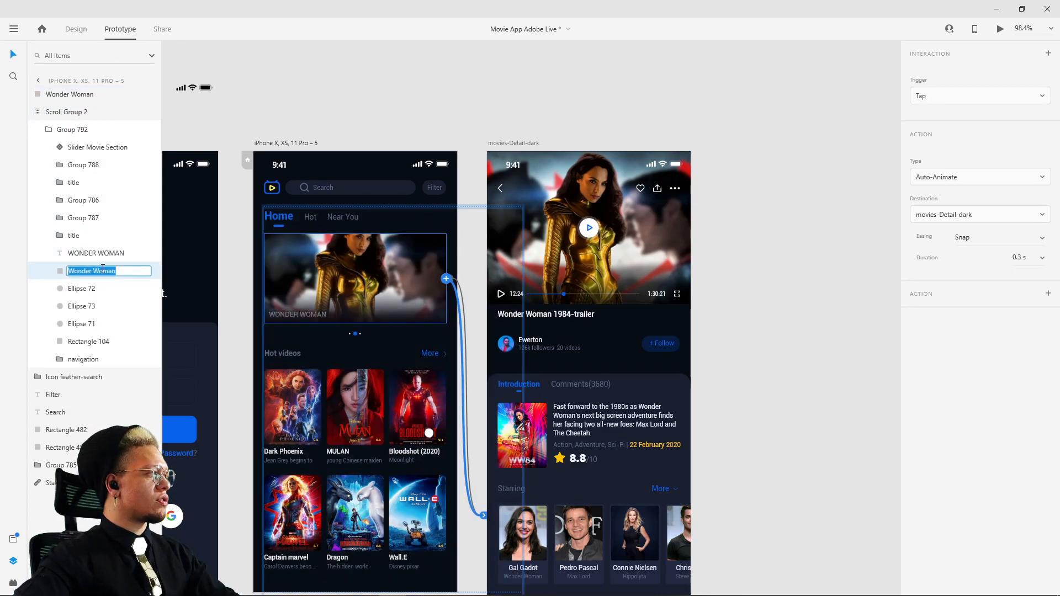
click(117, 269)
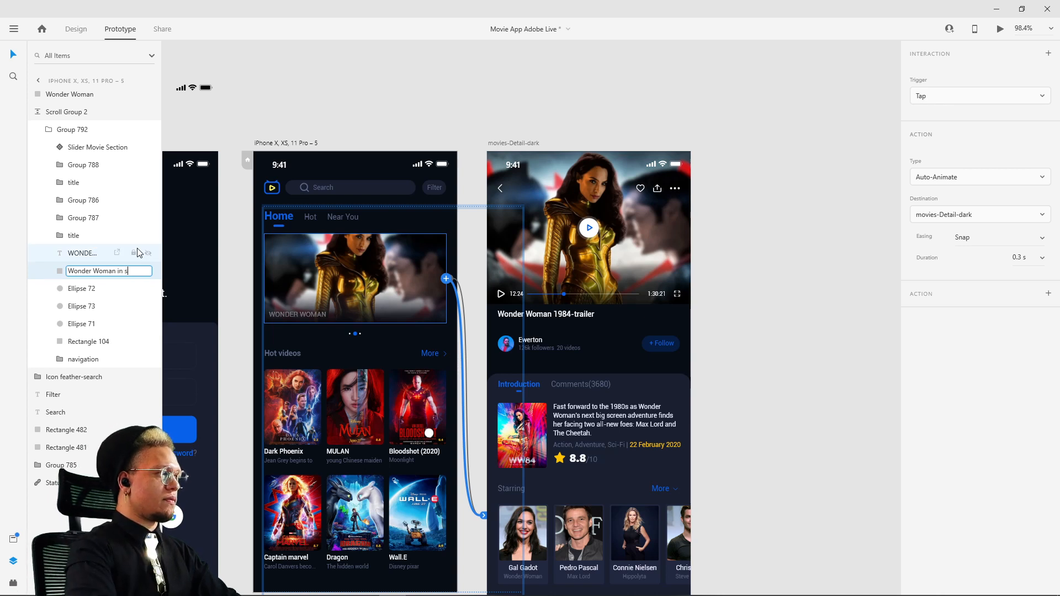
text(in scroll group)
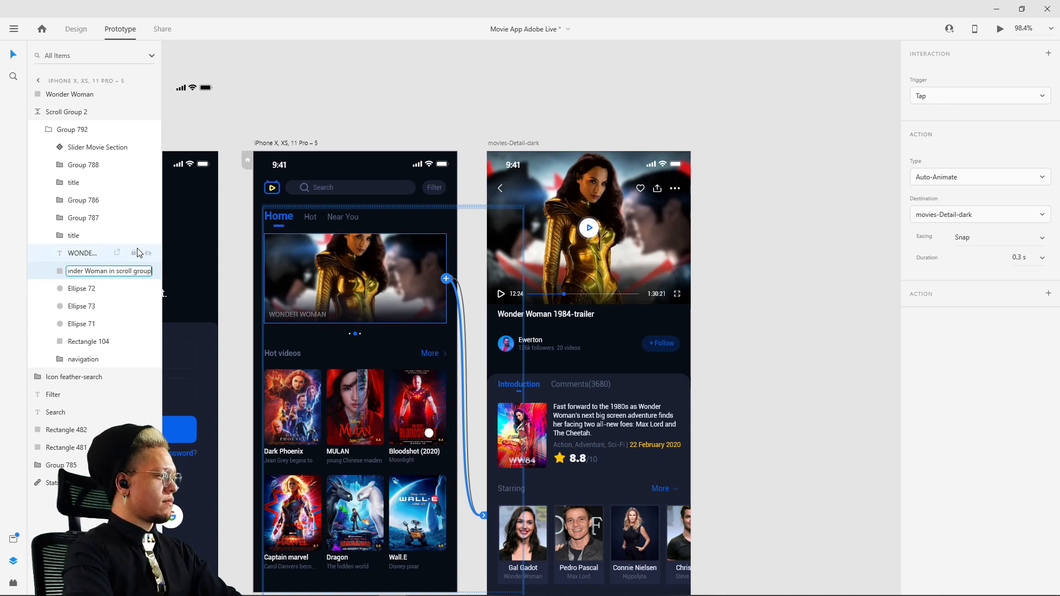
key(Return)
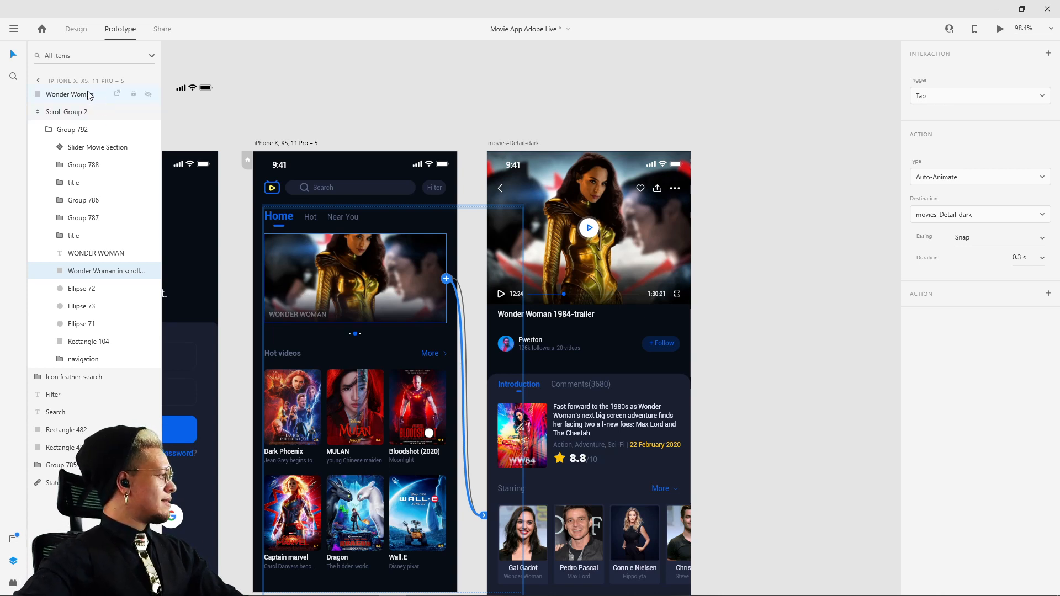
Move the pasted Wonder Woman copy aside to check its content, and undo the changes back to before the copy was pasted
click(61, 98)
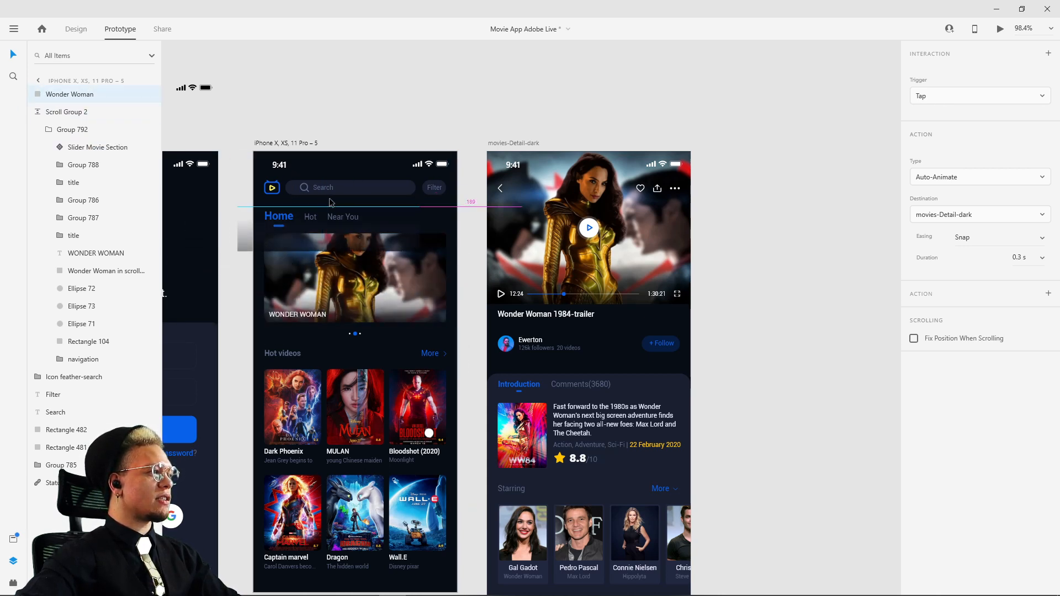
key(ctrl+z)
key(ctrl+z)
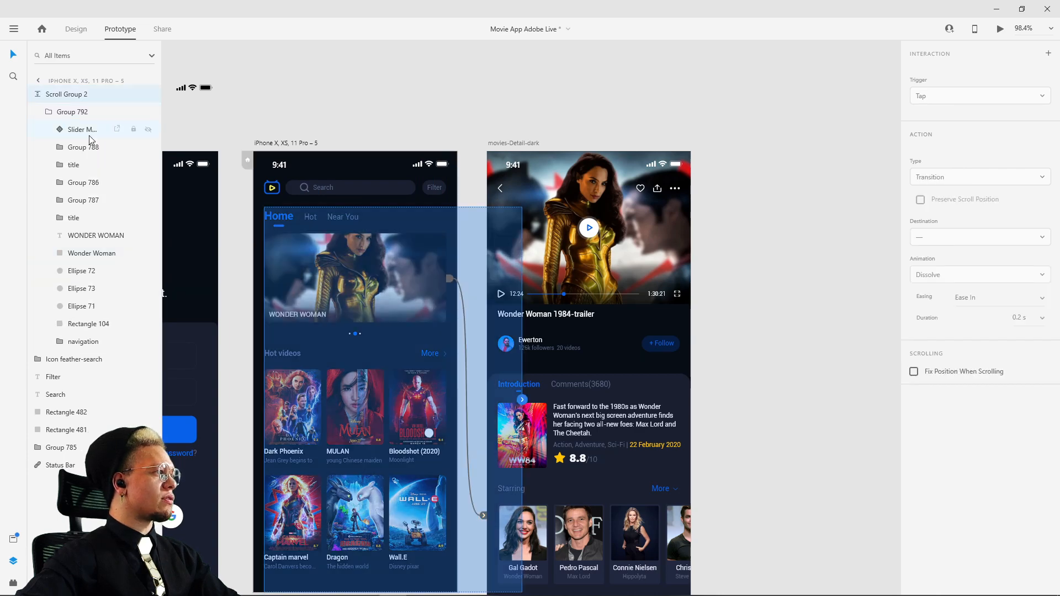
Move the Wonder Woman layer and Rectangle 104 aside to find which holds the banner picture, and undo both moves
click(82, 256)
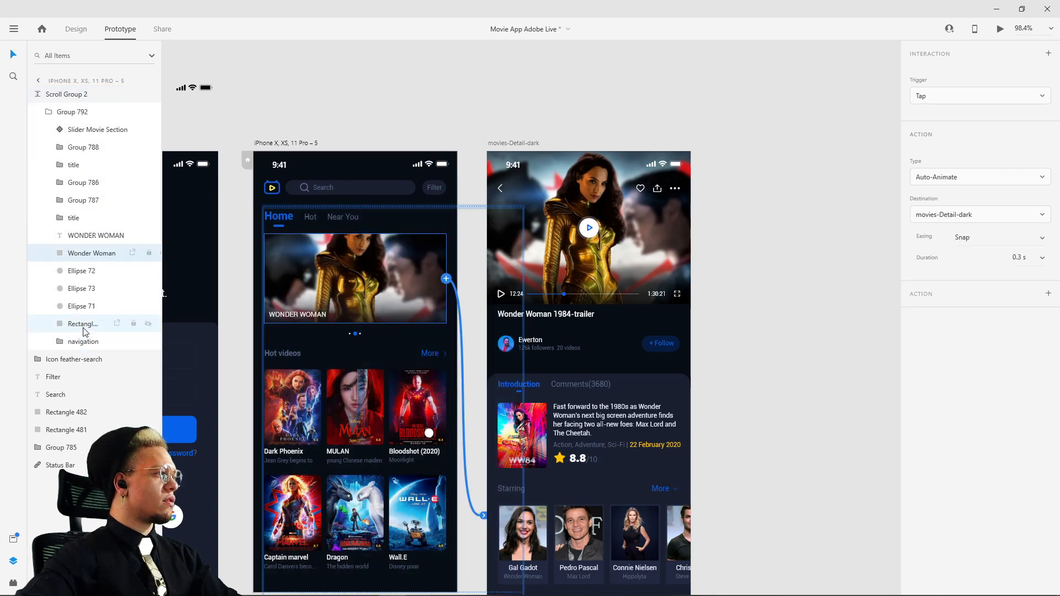
click(84, 326)
click(86, 254)
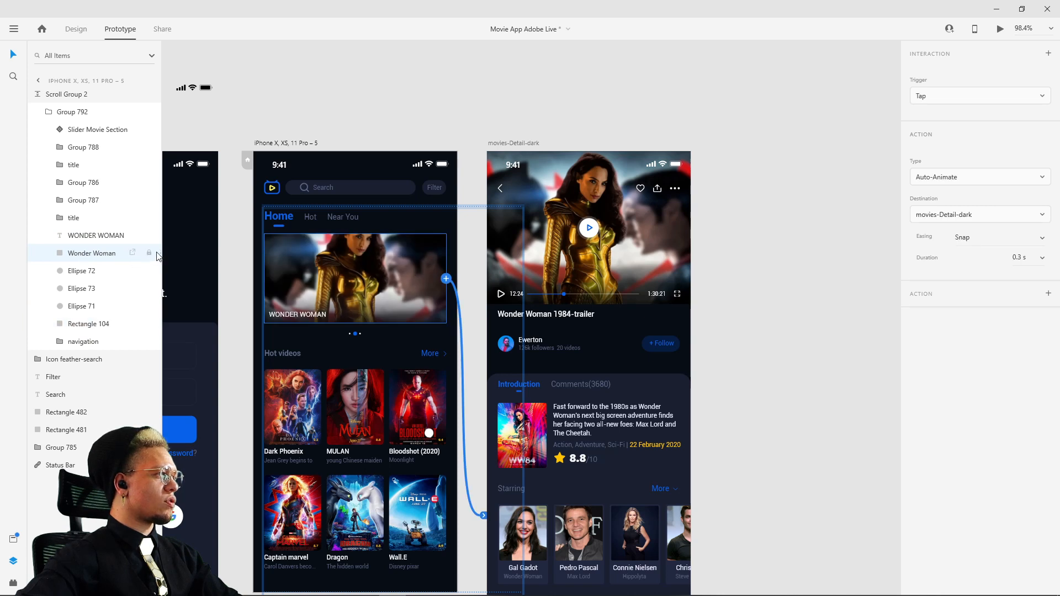
drag(356, 287, 287, 277)
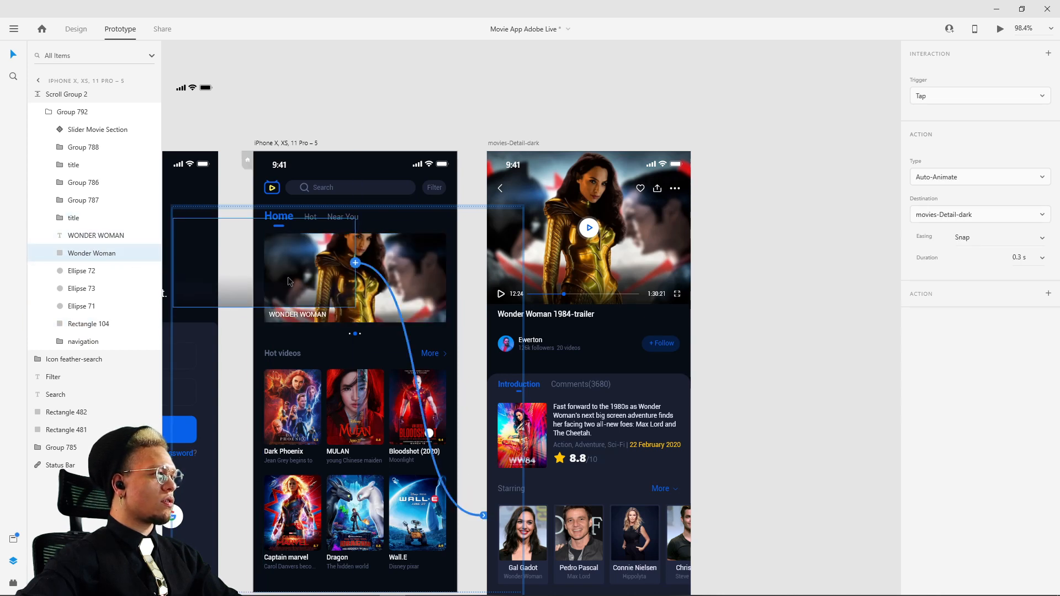
click(411, 289)
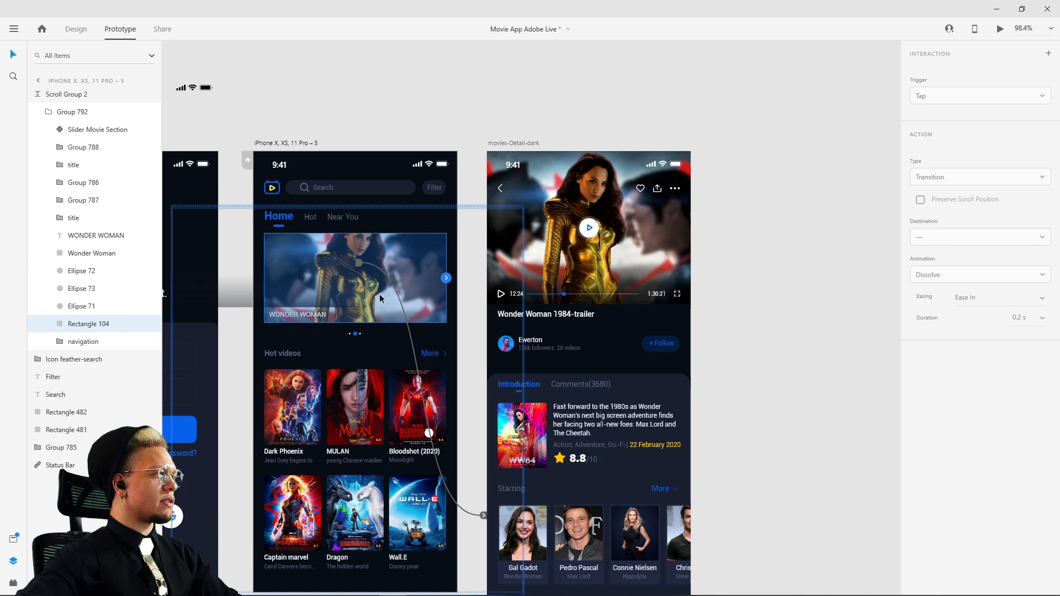
drag(411, 281, 405, 224)
key(ctrl+z)
key(ctrl+z)
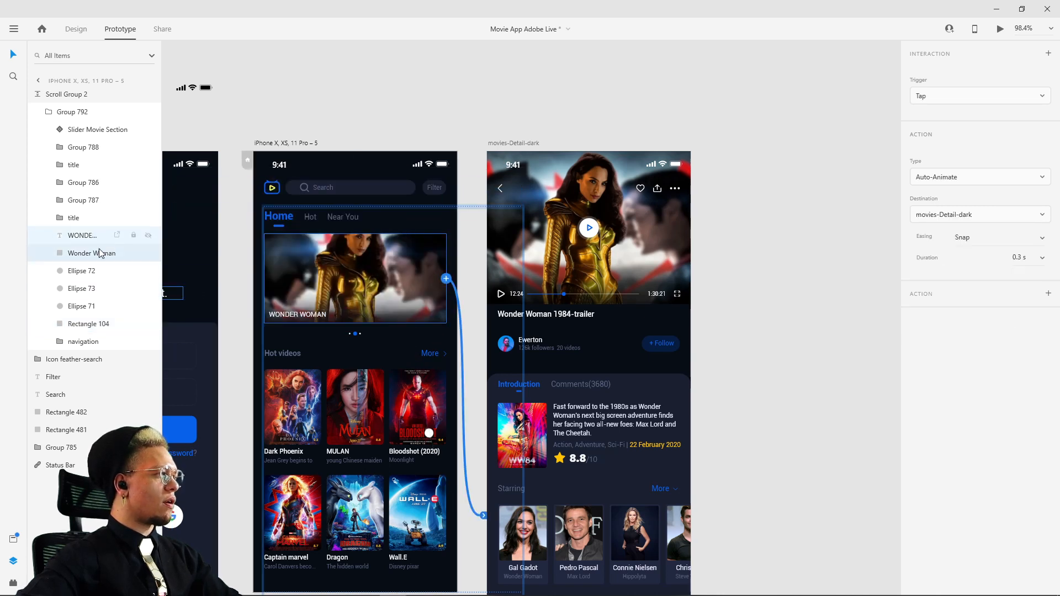
Reorder the Wonder Woman layer in Group 792 so it sits directly above Rectangle 104
drag(102, 253, 78, 308)
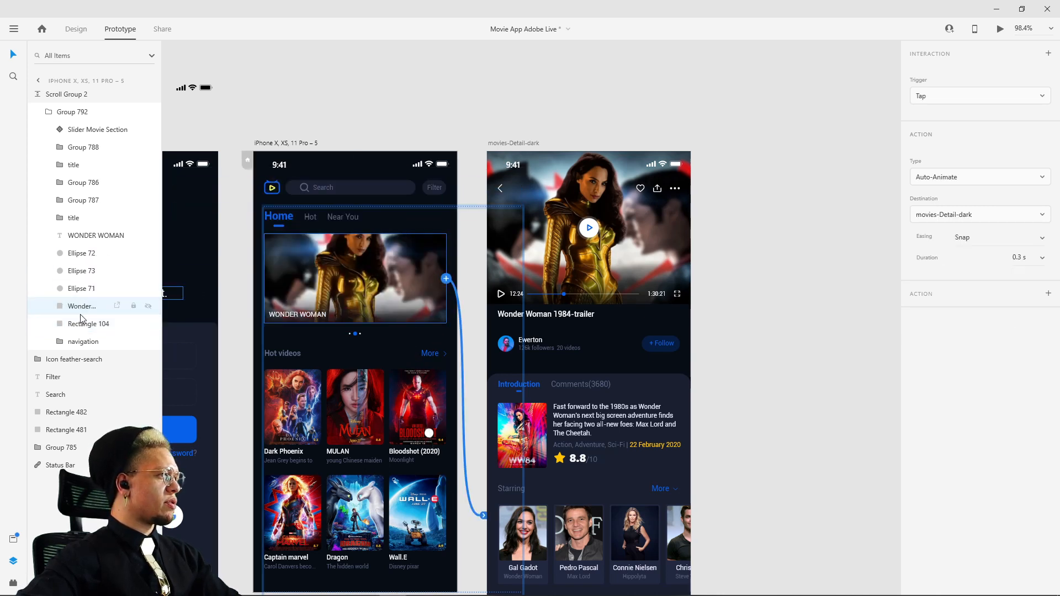
click(77, 325)
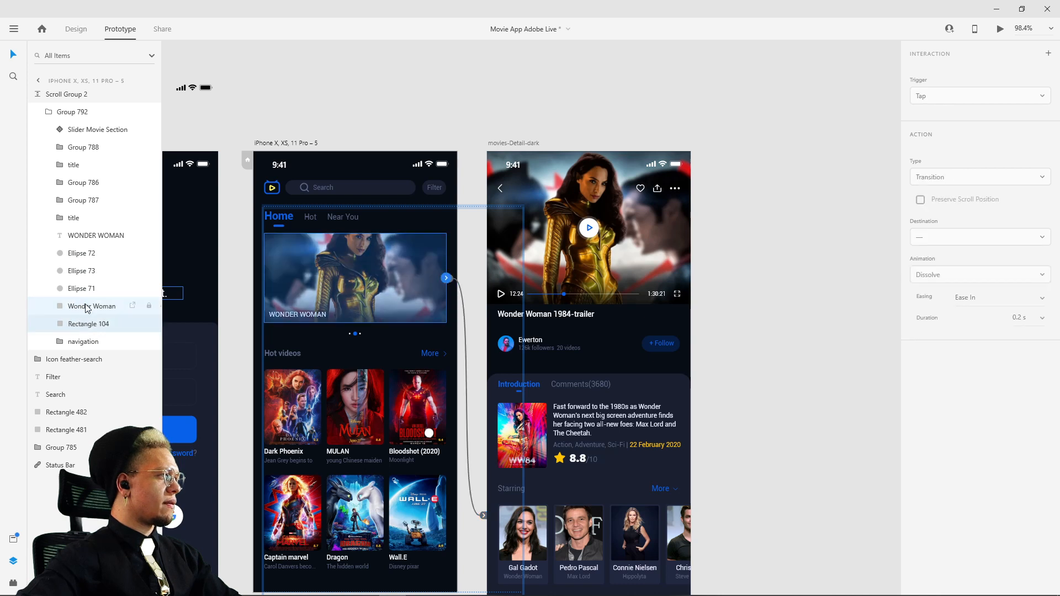
click(86, 307)
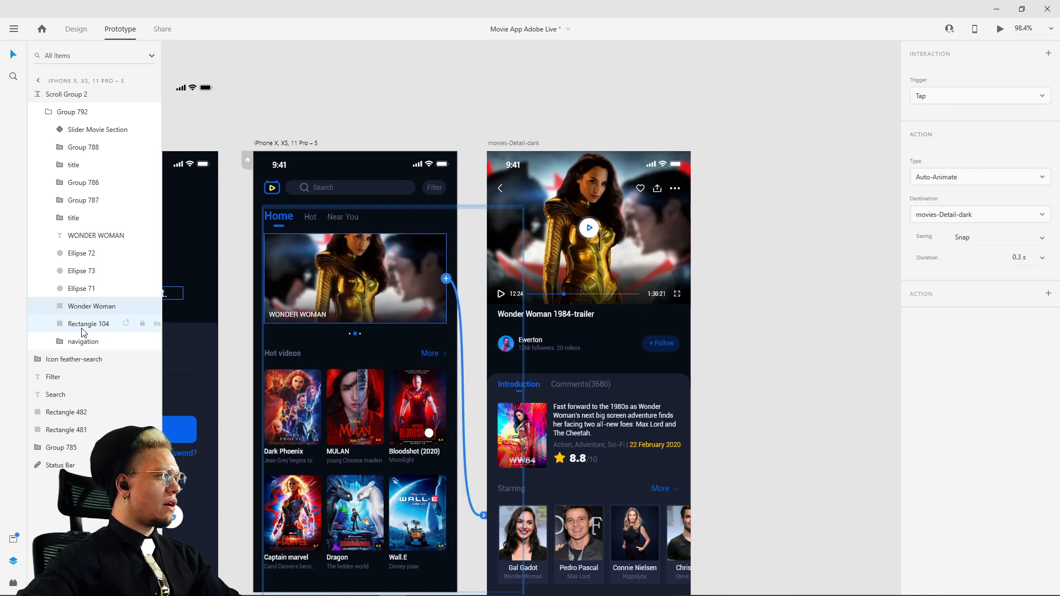
Rename the Rectangle 104 layer holding the banner picture as WW image
double_click(78, 327)
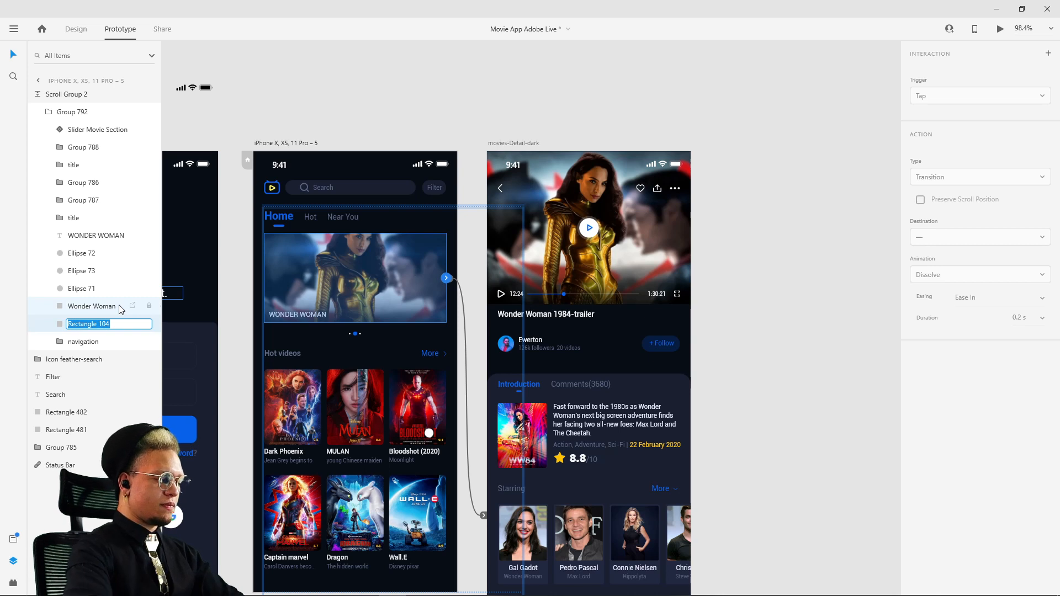
text(Ima)
key(BackSpace)
key(BackSpace)
key(BackSpace)
text(WW image)
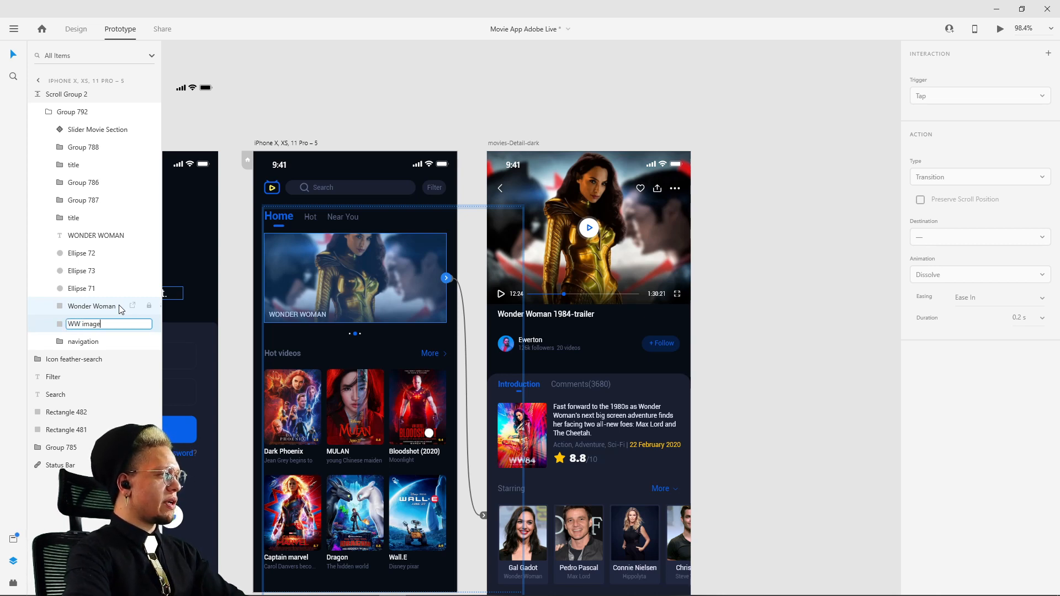
key(Return)
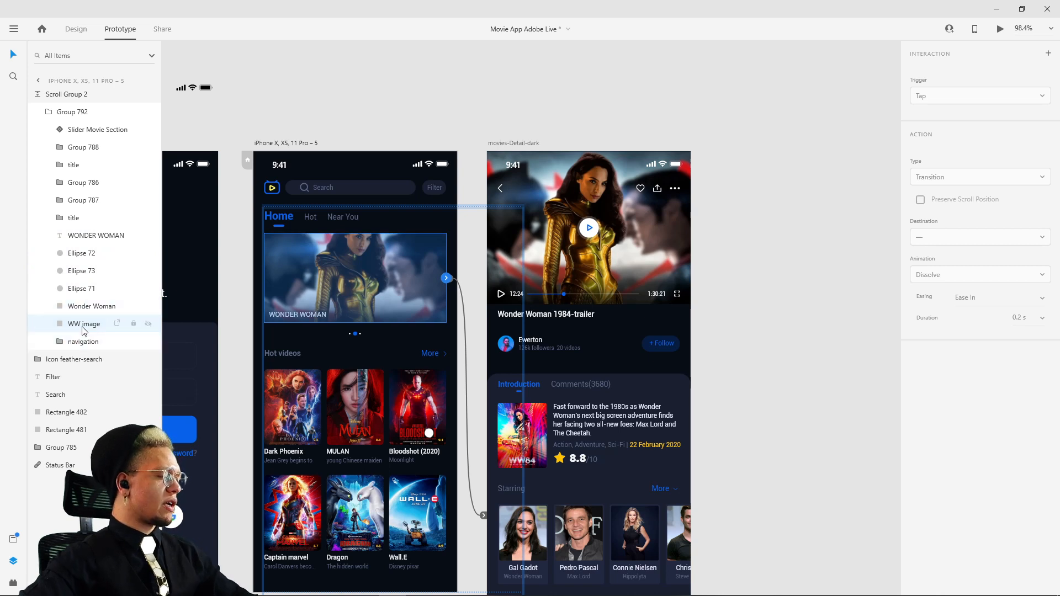
Place a copy of the WW image layer above Scroll Group 2 on the home artboard and set its opacity to 0%
drag(86, 330, 76, 107)
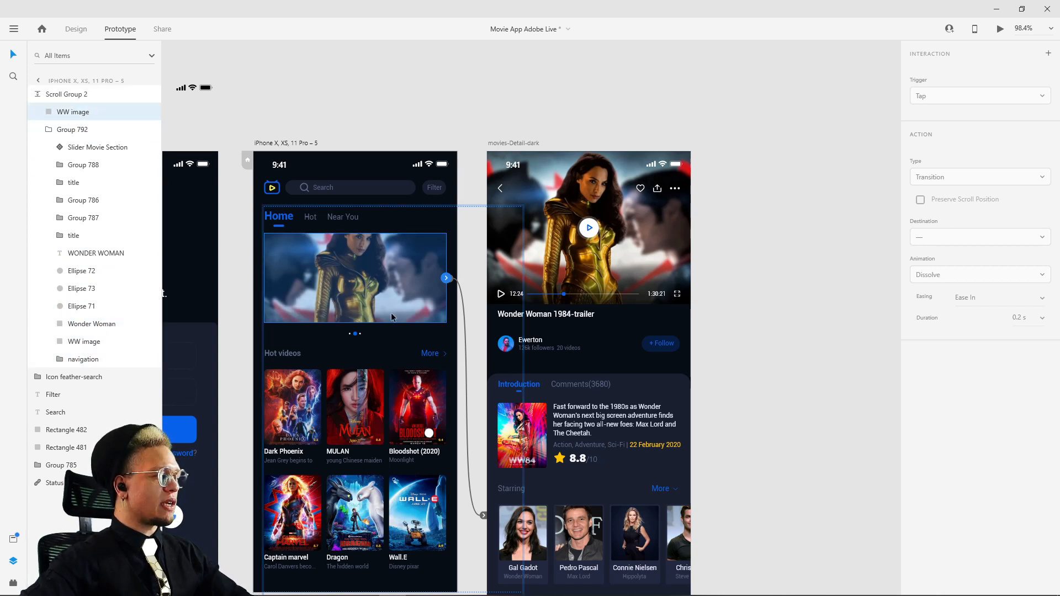
click(481, 82)
click(355, 278)
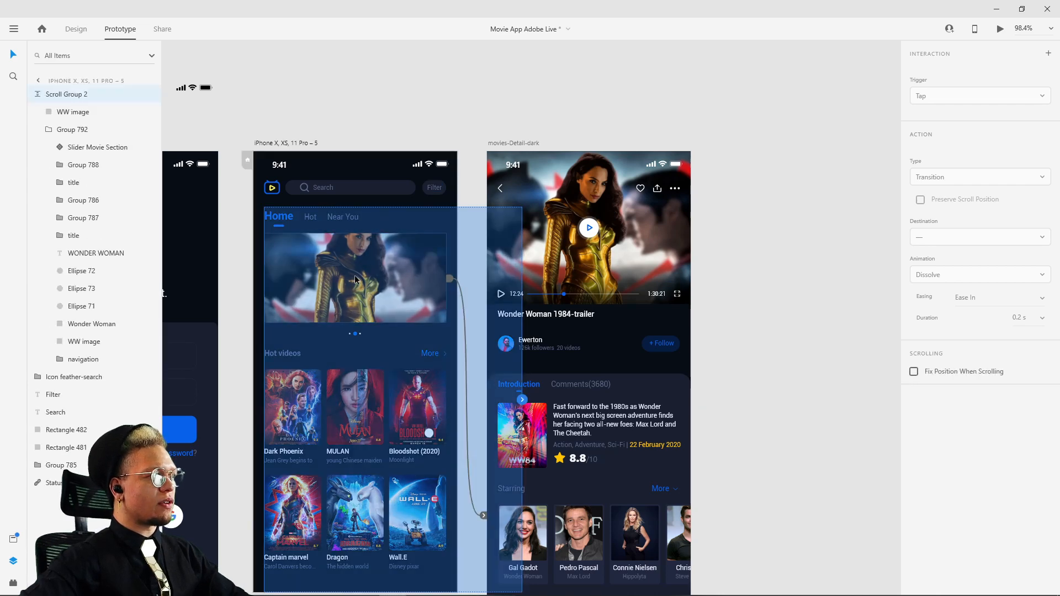
click(76, 31)
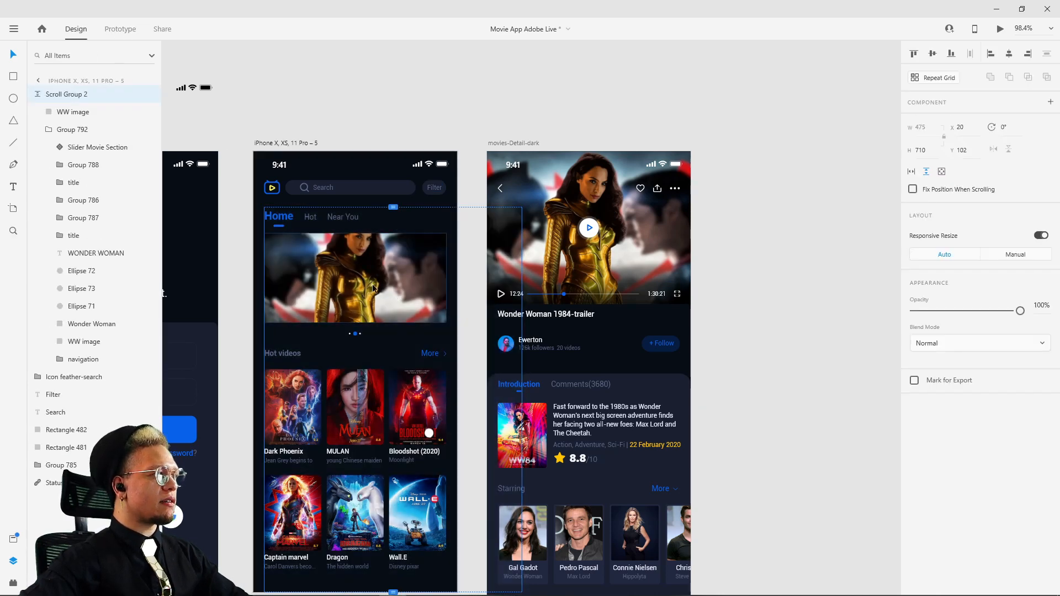
drag(69, 115, 69, 91)
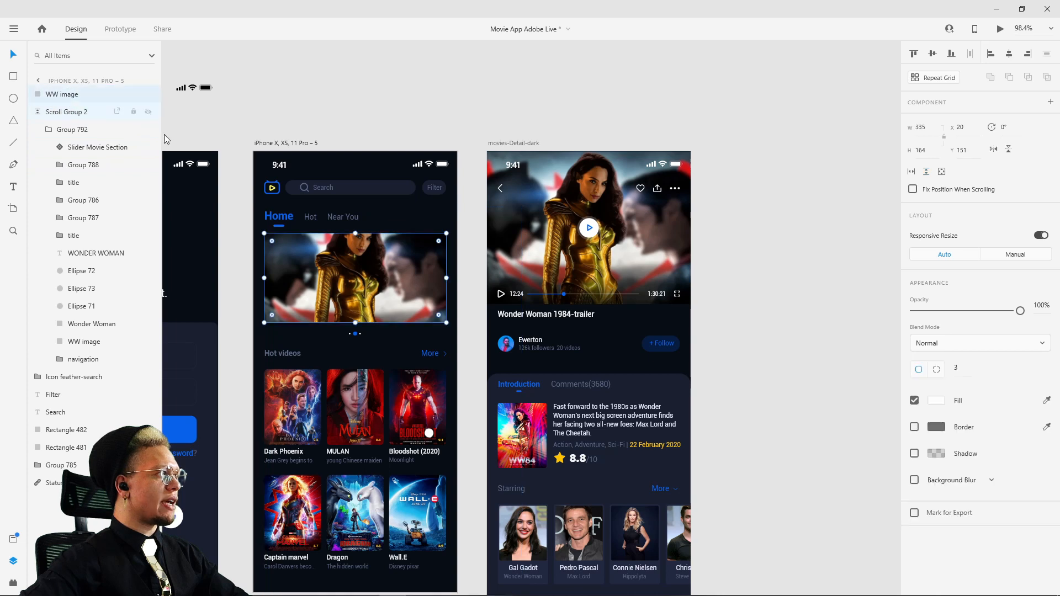
drag(1020, 310, 905, 312)
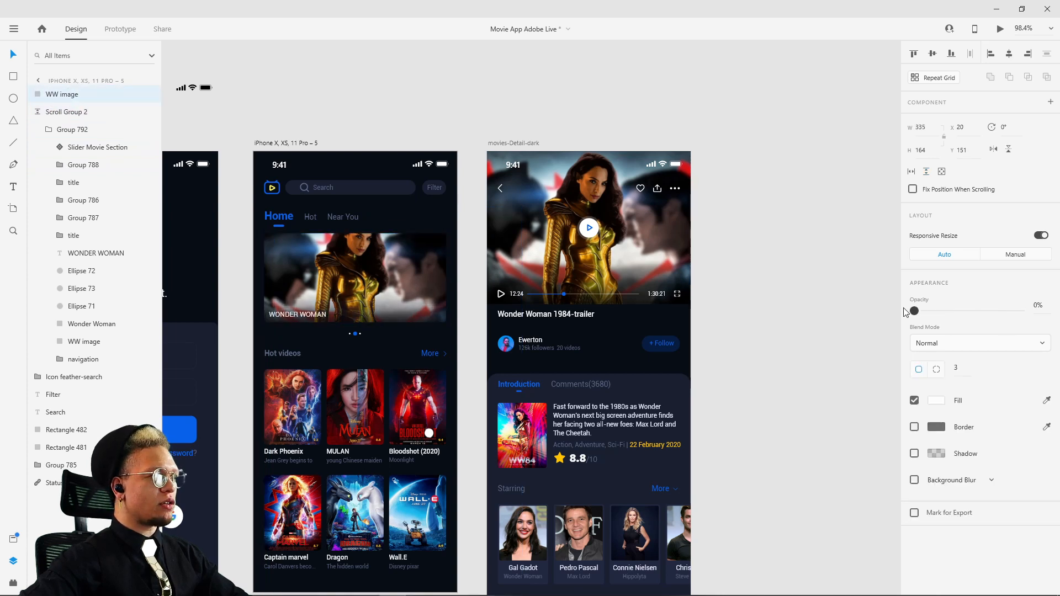
Undo the opacity change on the WW image copy, and undo a trial move of it on the home artboard
key(ctrl+z)
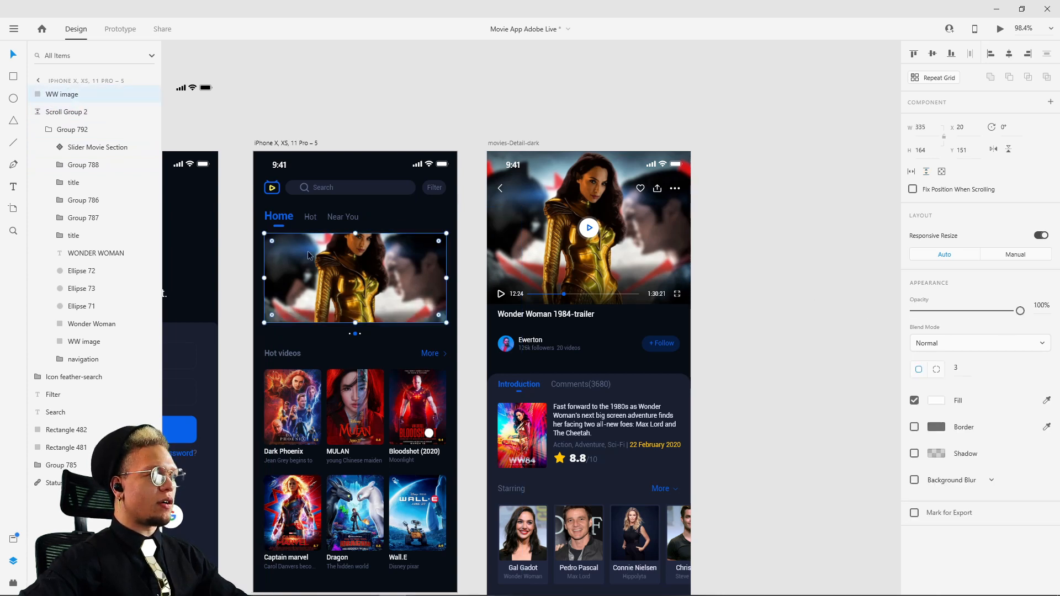
mouse_move(363, 245)
mouse_down()
mouse_move(353, 243)
mouse_move(356, 169)
mouse_move(348, 244)
mouse_up()
key(ctrl+z)
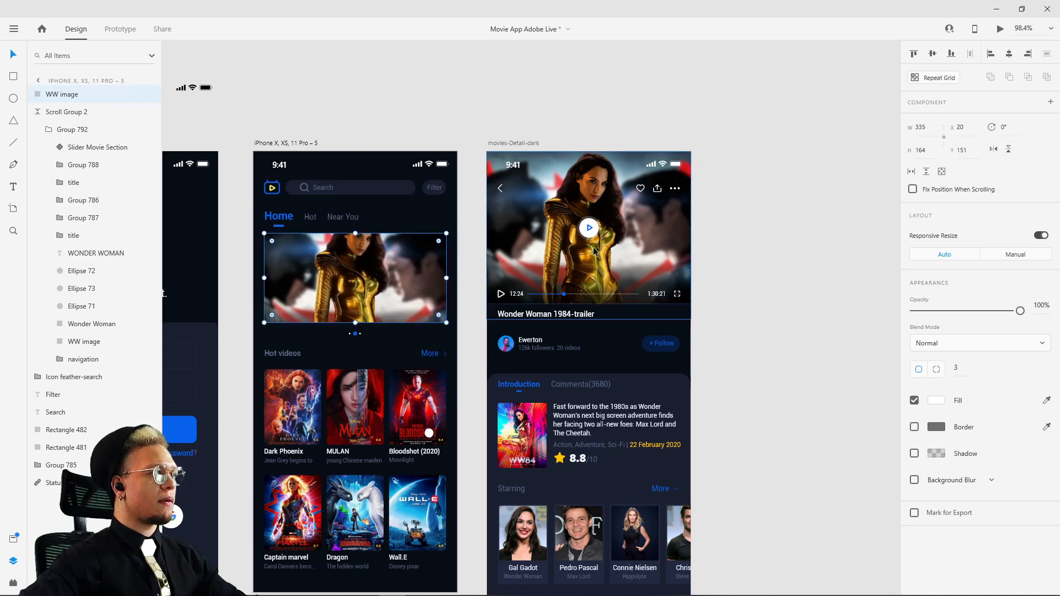
Select and copy the play group on the movies-Detail-dark artboard, hiding and reshowing it to check what it contains
click(528, 234)
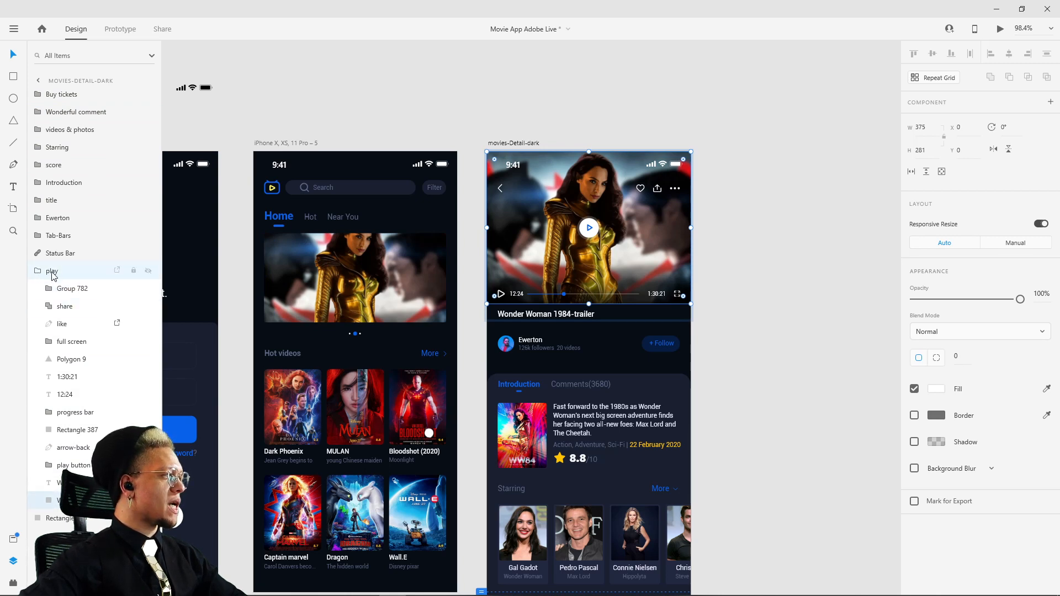
mouse_move(58, 500)
mouse_down()
mouse_move(55, 411)
mouse_move(87, 261)
mouse_move(64, 516)
mouse_up()
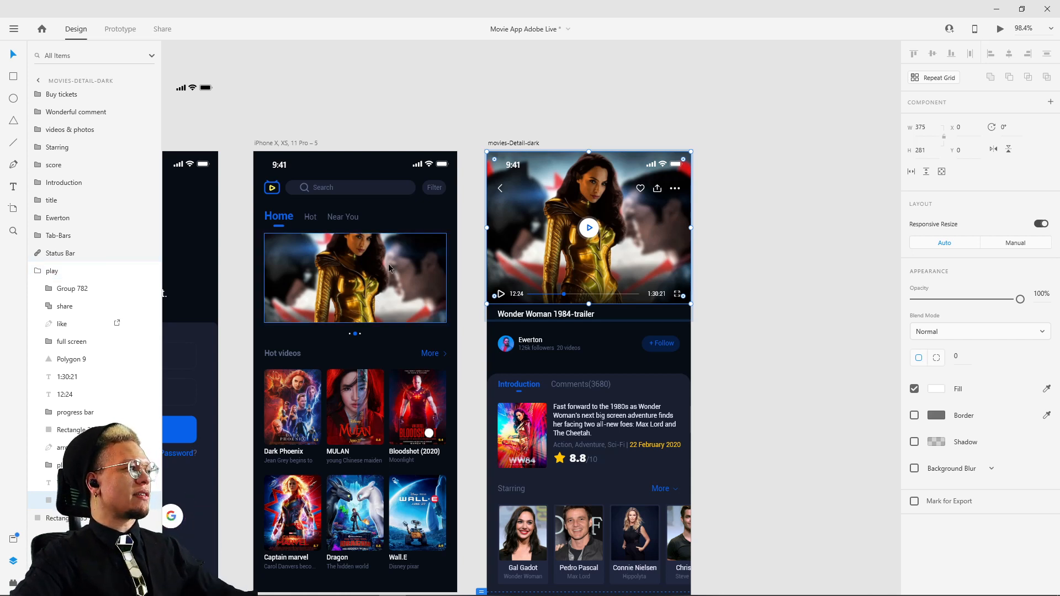
click(55, 271)
click(147, 271)
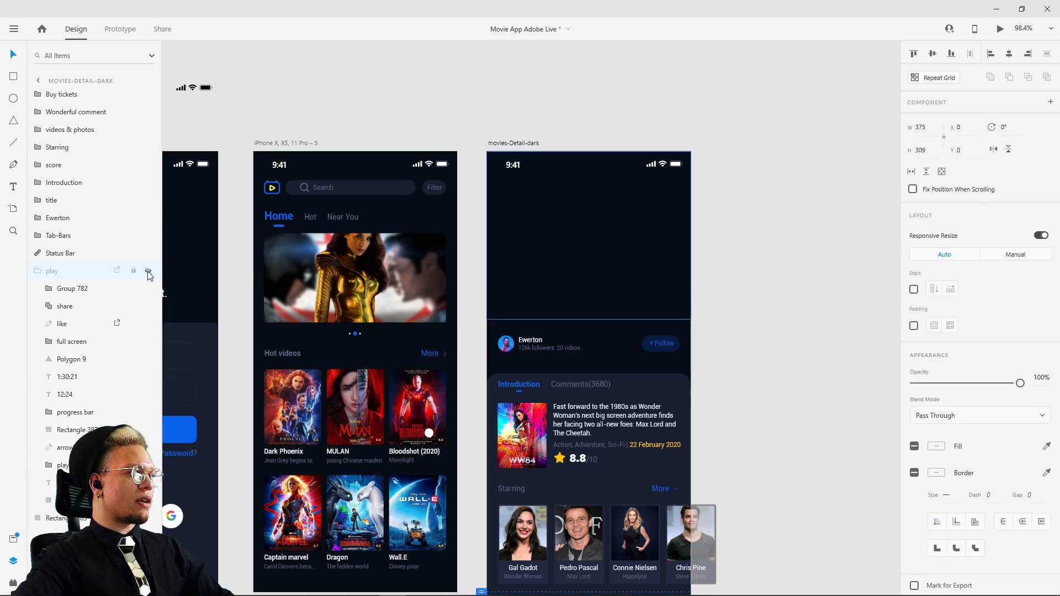
click(147, 271)
click(38, 271)
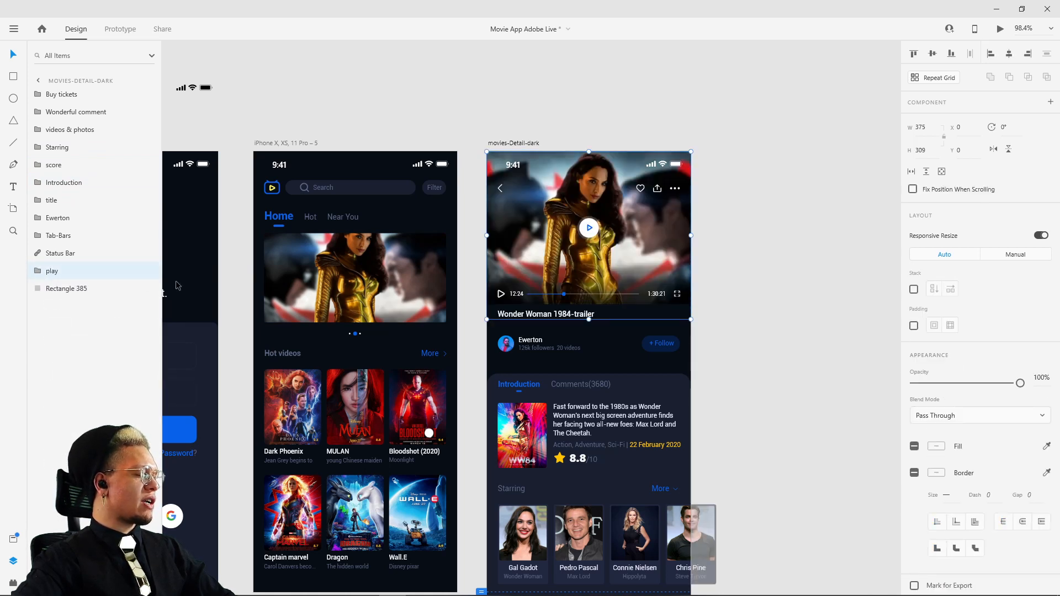
Delete the WW image copy from the home artboard and paste the play group there instead
click(427, 264)
key(Escape)
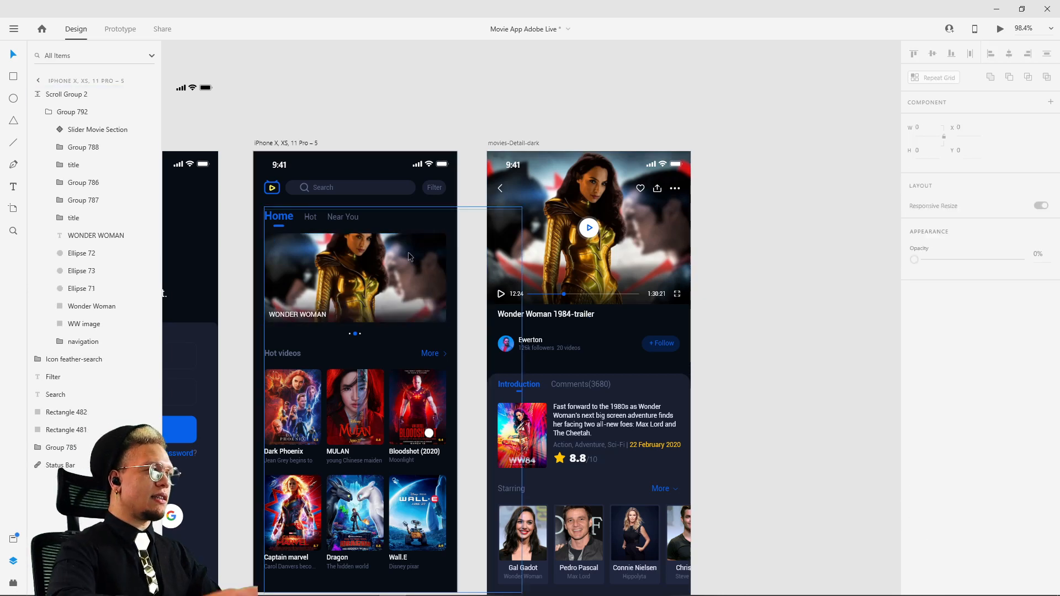
click(450, 84)
click(303, 146)
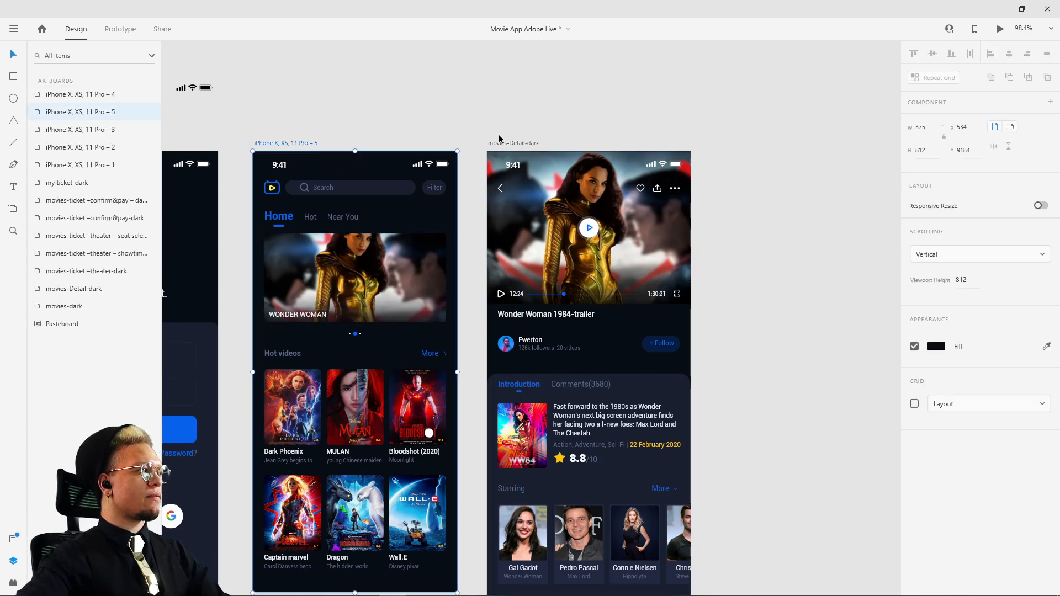
key(ctrl+v)
Fit the pasted play group over the home banner at about 375 × 196, Y 148, and set its opacity to 0%
drag(392, 238, 383, 311)
drag(355, 399, 355, 340)
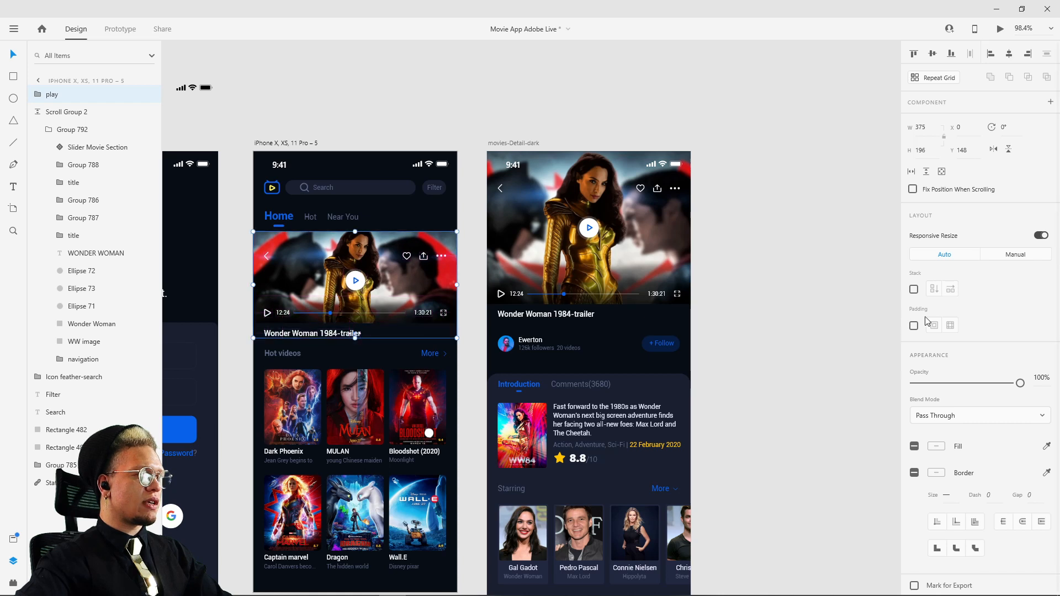
drag(1020, 383, 828, 390)
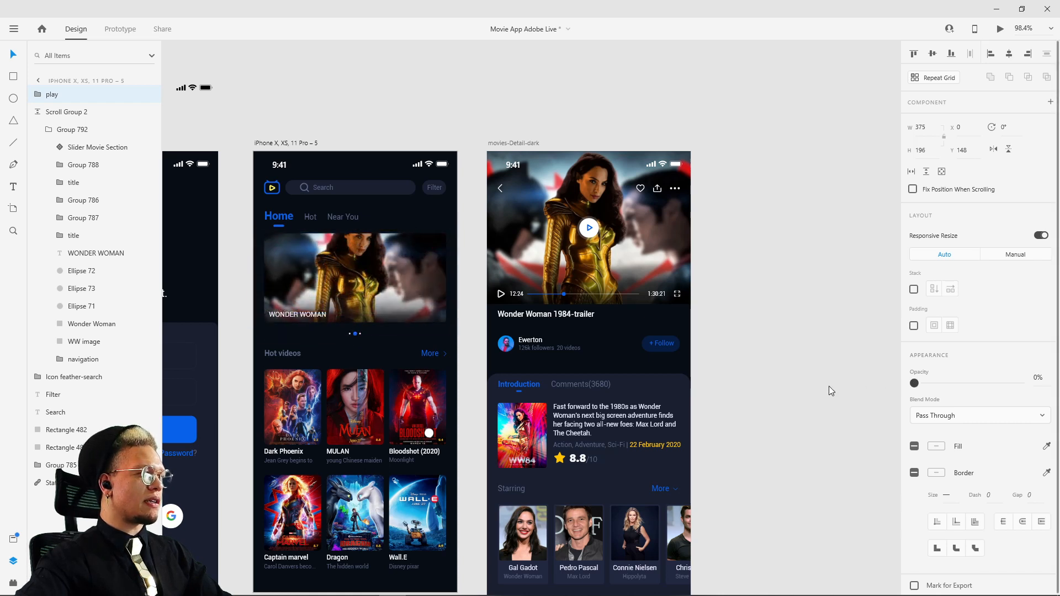
click(279, 116)
Preview the iPhone X, XS, 11 Pro – 5 artboard and test the Wonder Woman banner's transition to the detail screen
click(292, 144)
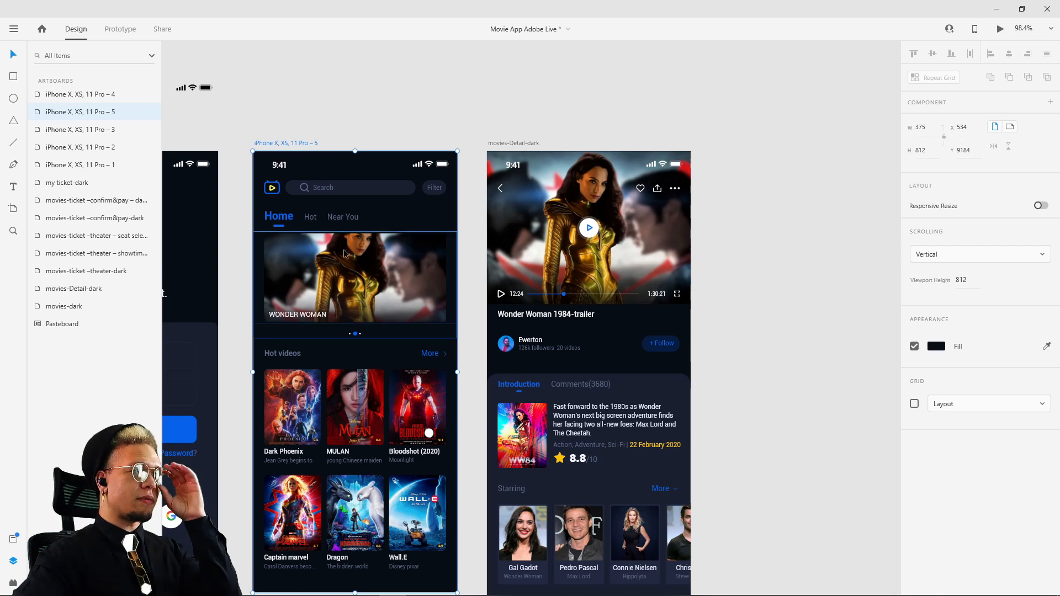
click(1000, 28)
drag(267, 119, 567, 89)
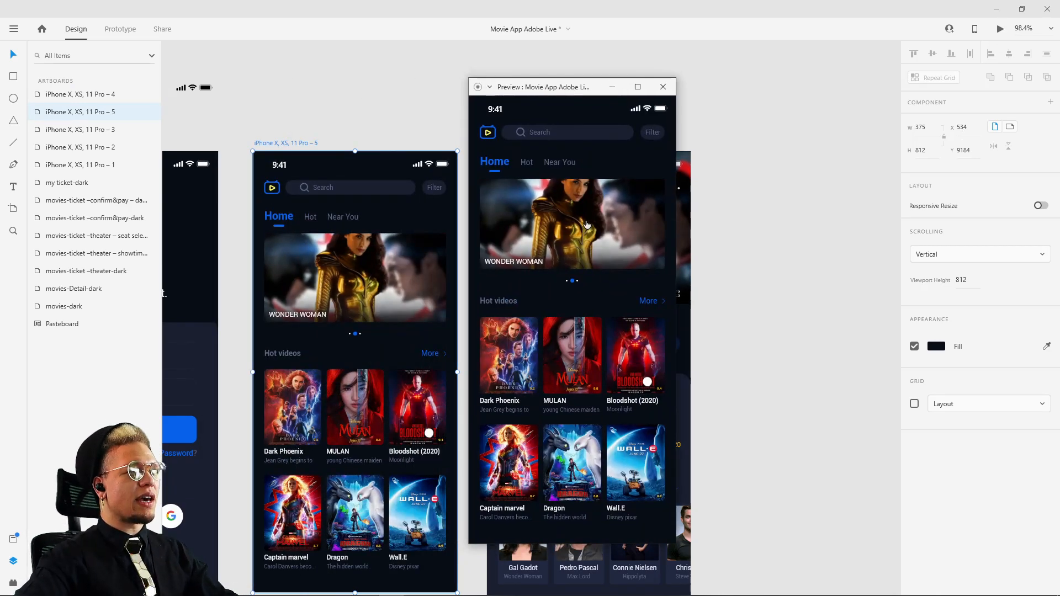
click(586, 225)
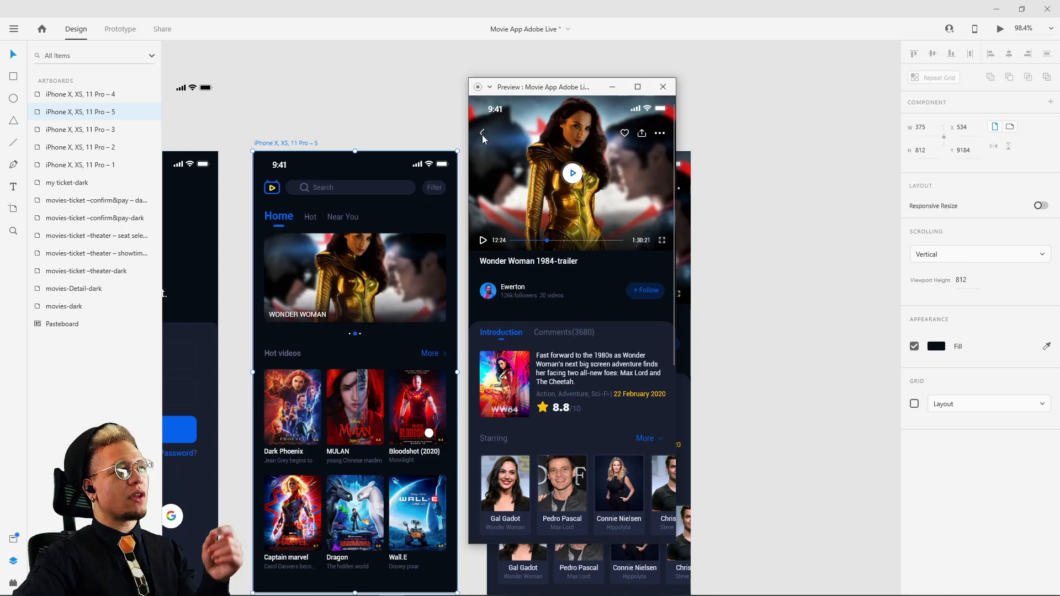
click(668, 87)
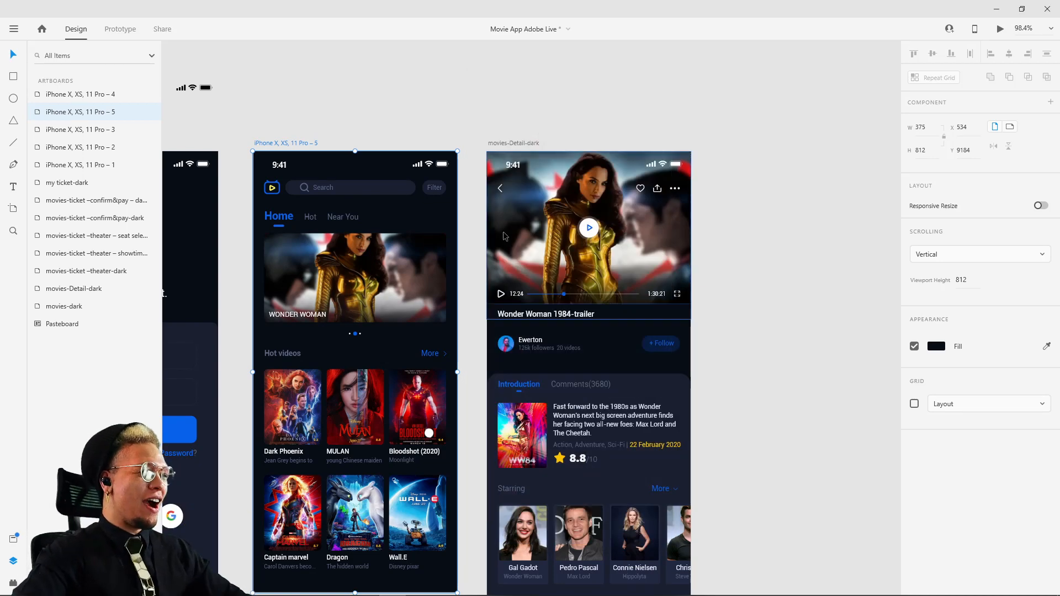
Switch to prototyping and try selecting the back arrow inside the play group on movies-Detail-dark
click(498, 191)
key(ctrl+Tab)
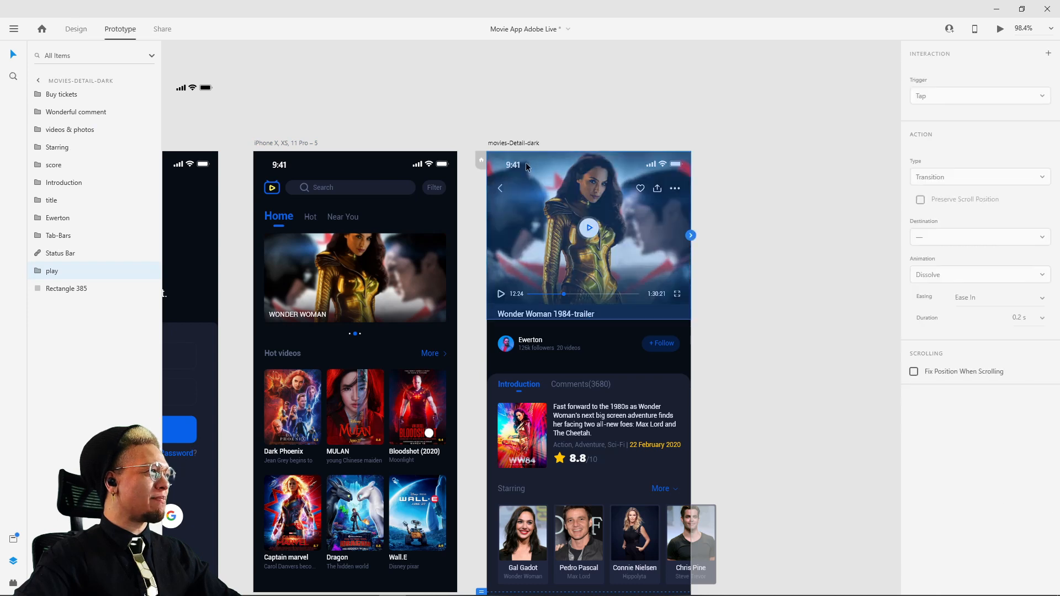
double_click(498, 188)
click(770, 124)
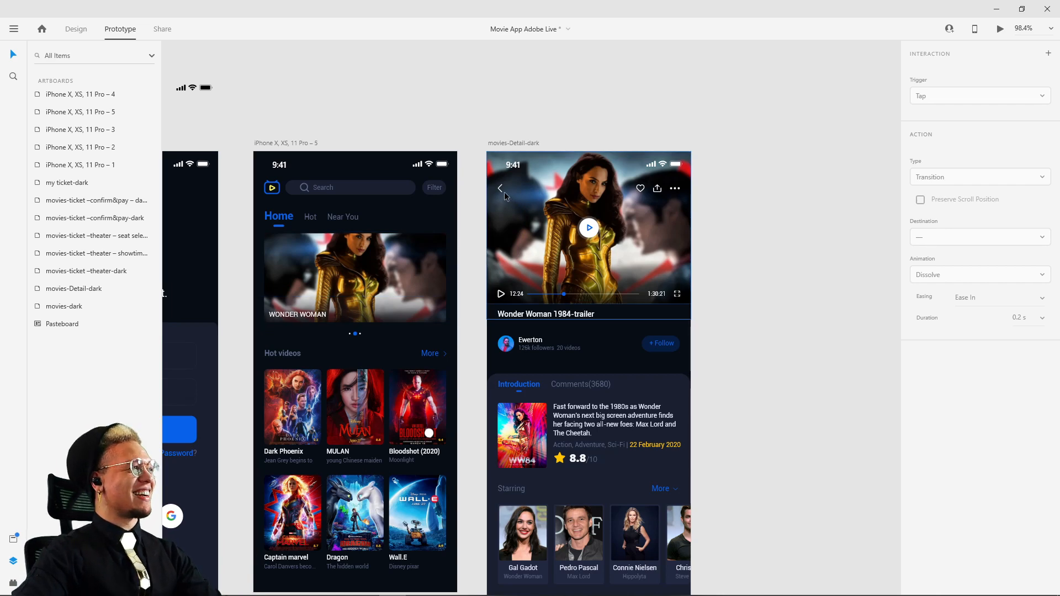
drag(530, 237, 556, 217)
key(ctrl+z)
click(813, 213)
scroll(497, 194, up, 4)
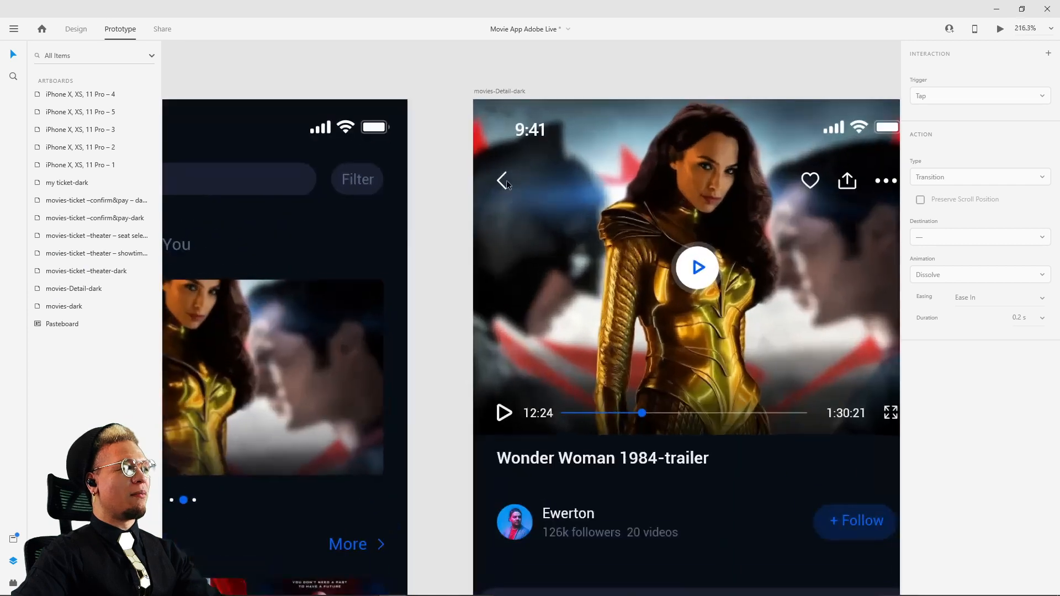
scroll(689, 212, down, 3)
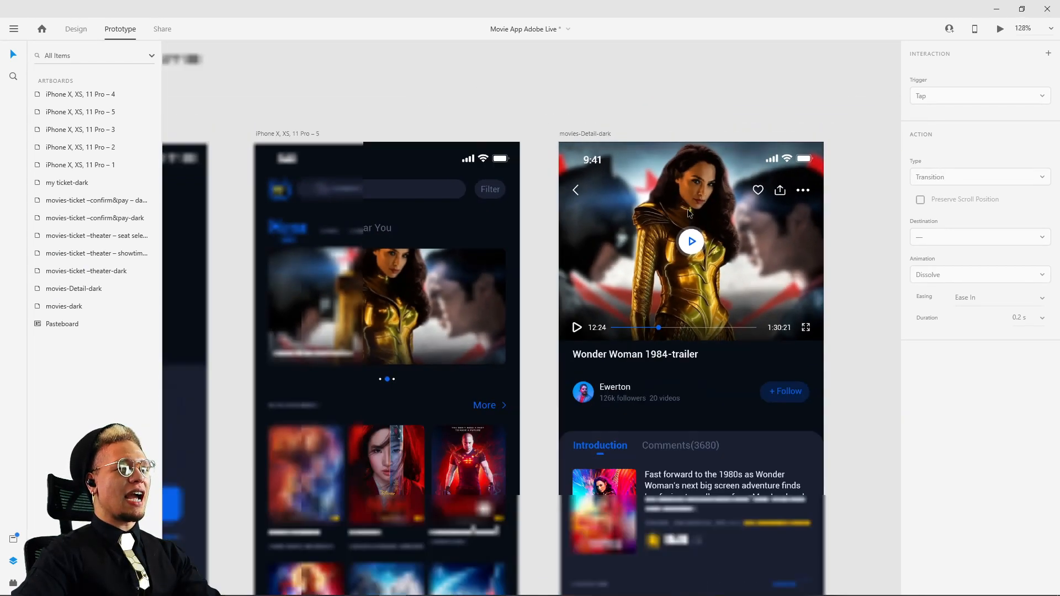
drag(687, 213, 638, 158)
key(ctrl+z)
click(640, 121)
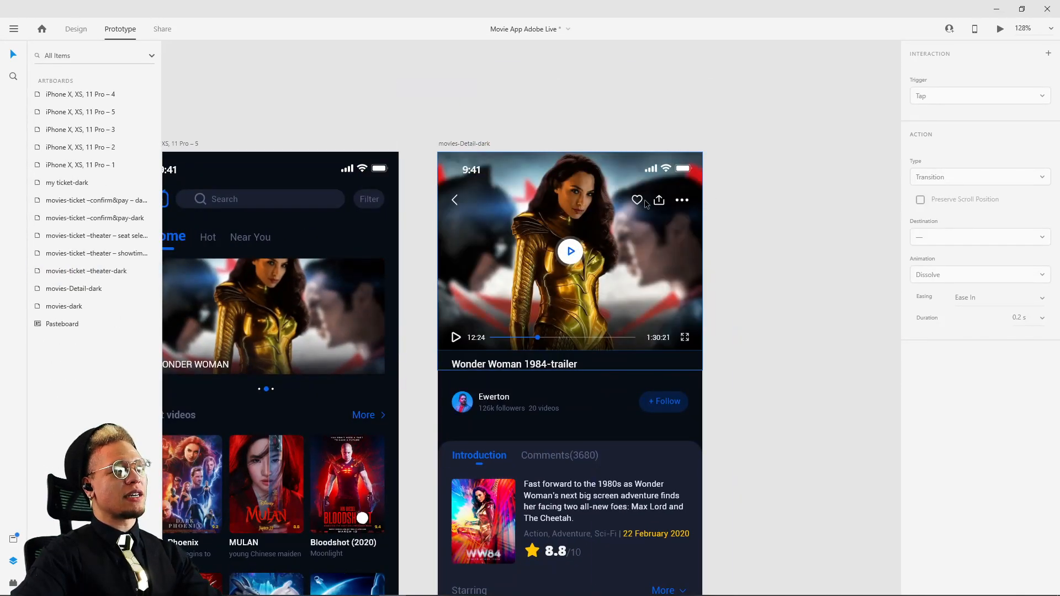
Check how the like, share and play button elements can be selected individually inside the play group
click(639, 205)
double_click(637, 203)
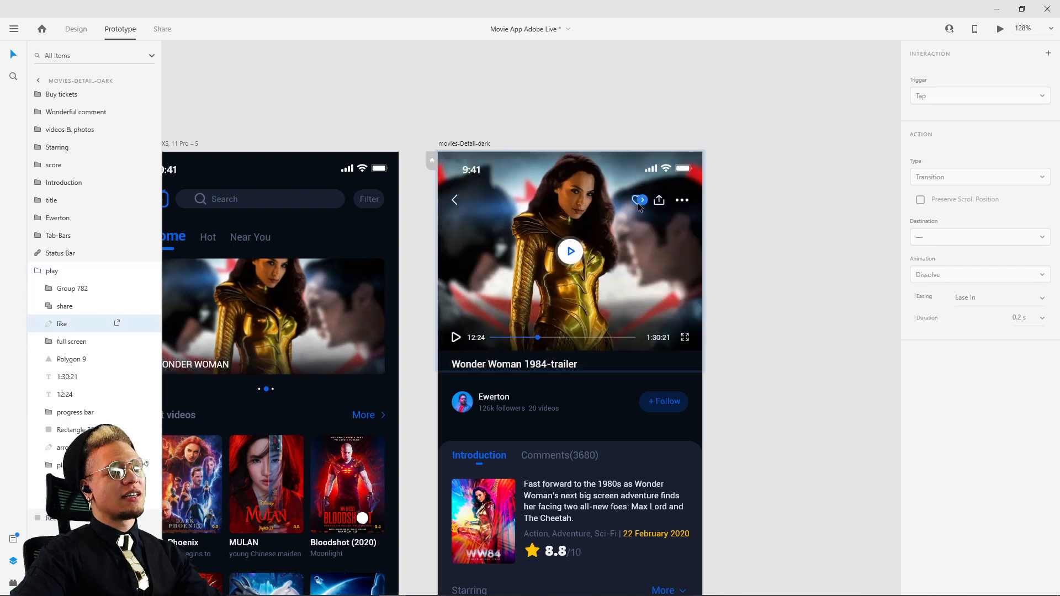
click(812, 206)
double_click(660, 204)
click(801, 202)
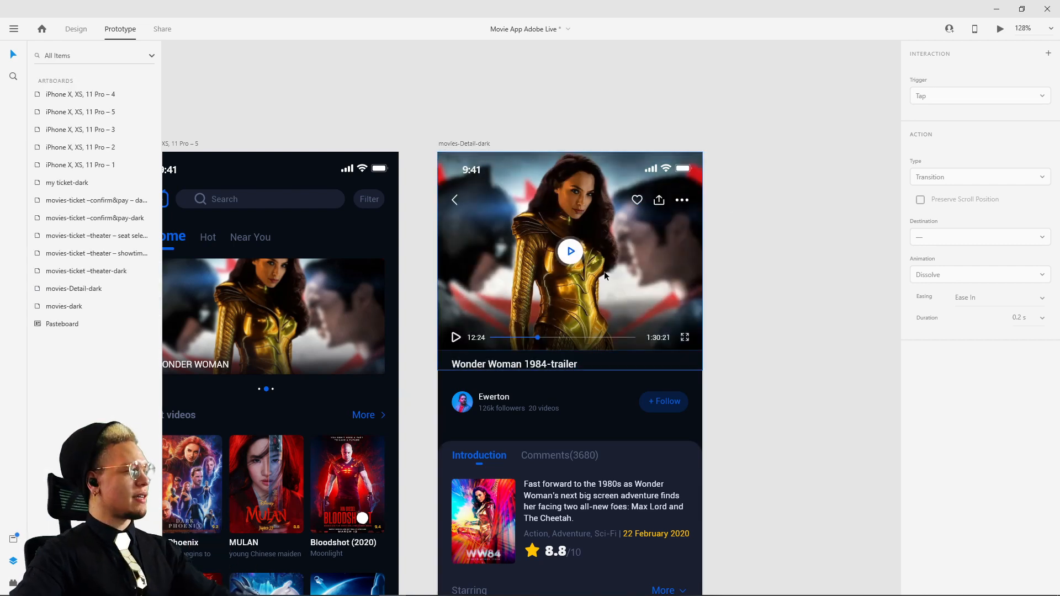
double_click(571, 252)
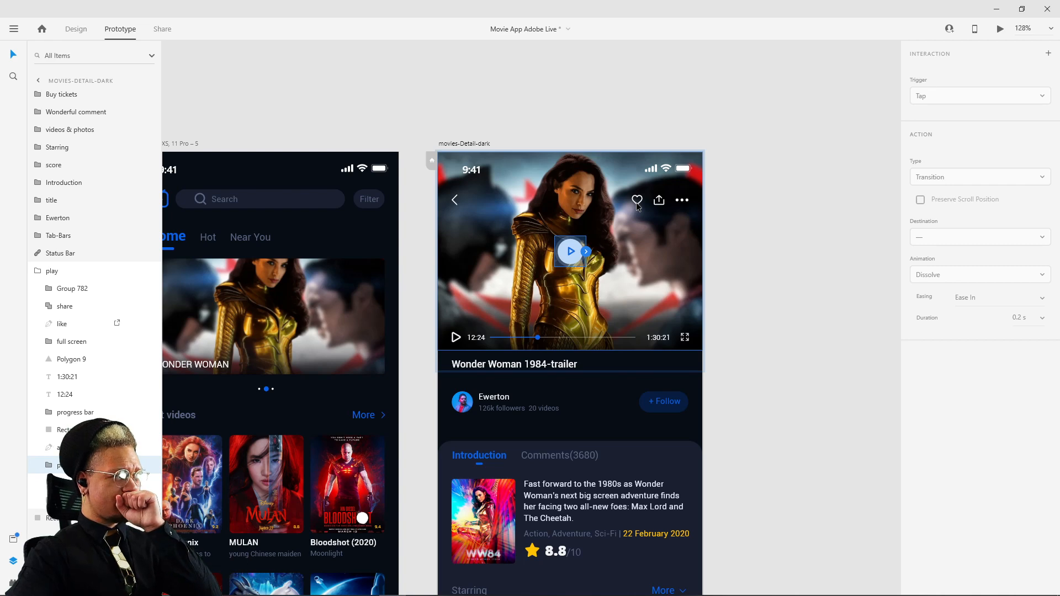
click(644, 236)
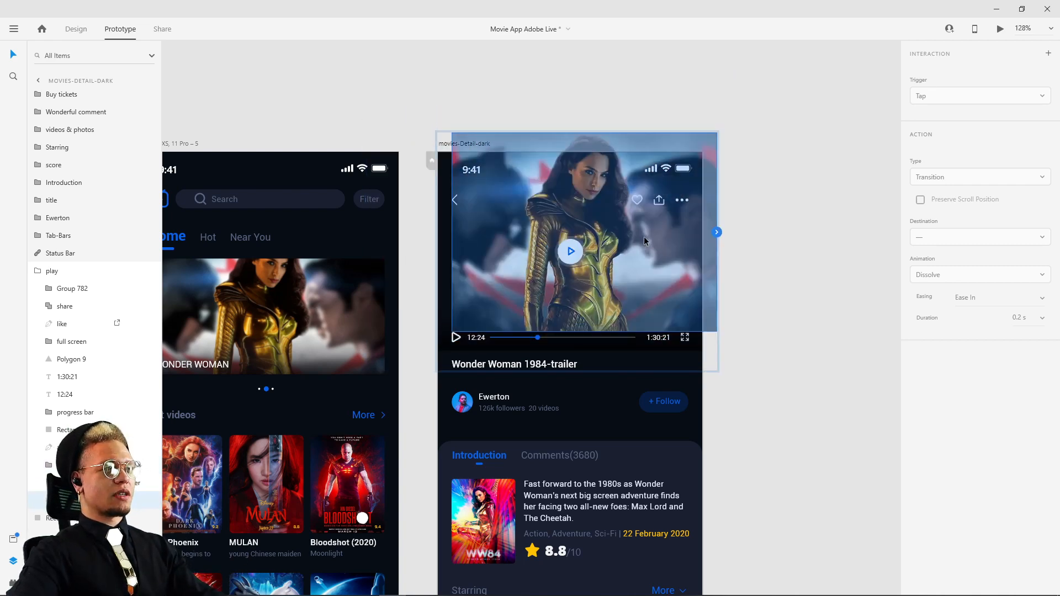
key(ctrl+z)
click(734, 257)
click(631, 264)
drag(631, 264, 612, 186)
key(ctrl+z)
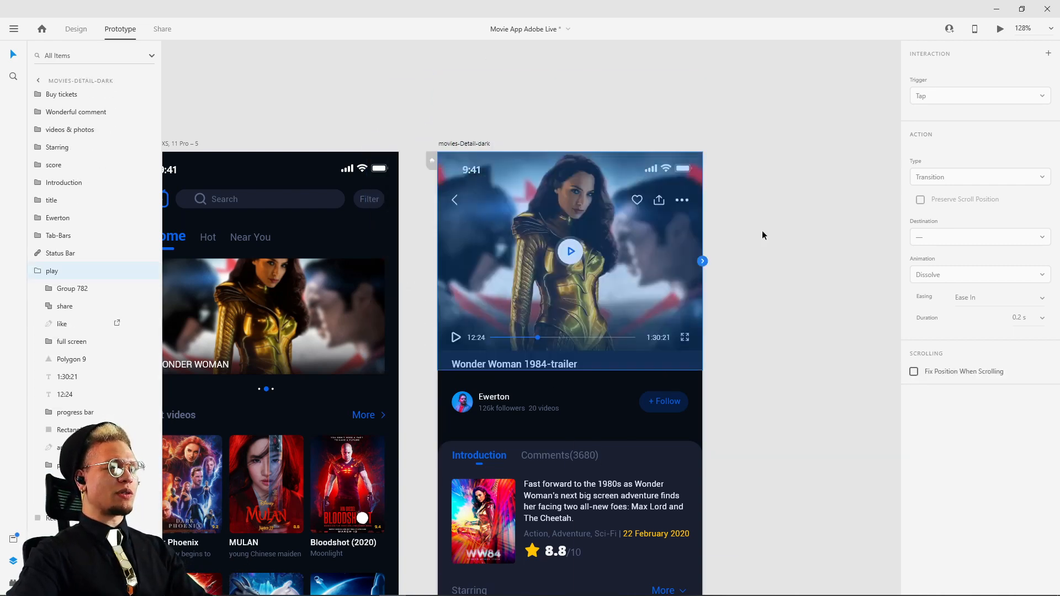
click(761, 236)
drag(654, 260, 674, 231)
key(ctrl+z)
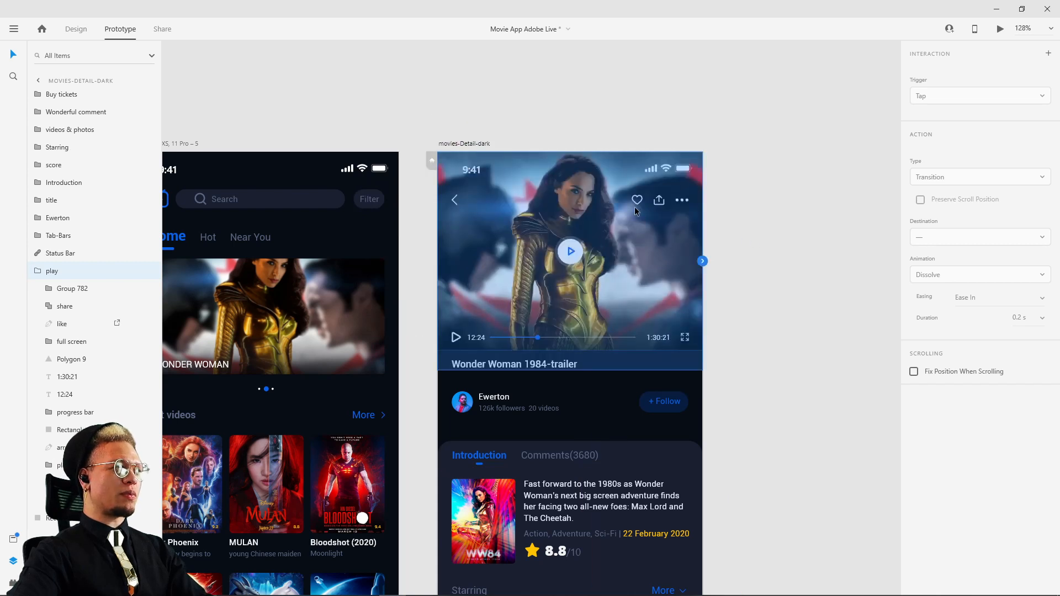
Examine the like, back arrow and share icons nested in the detail screen's play group by selecting them individually
click(635, 200)
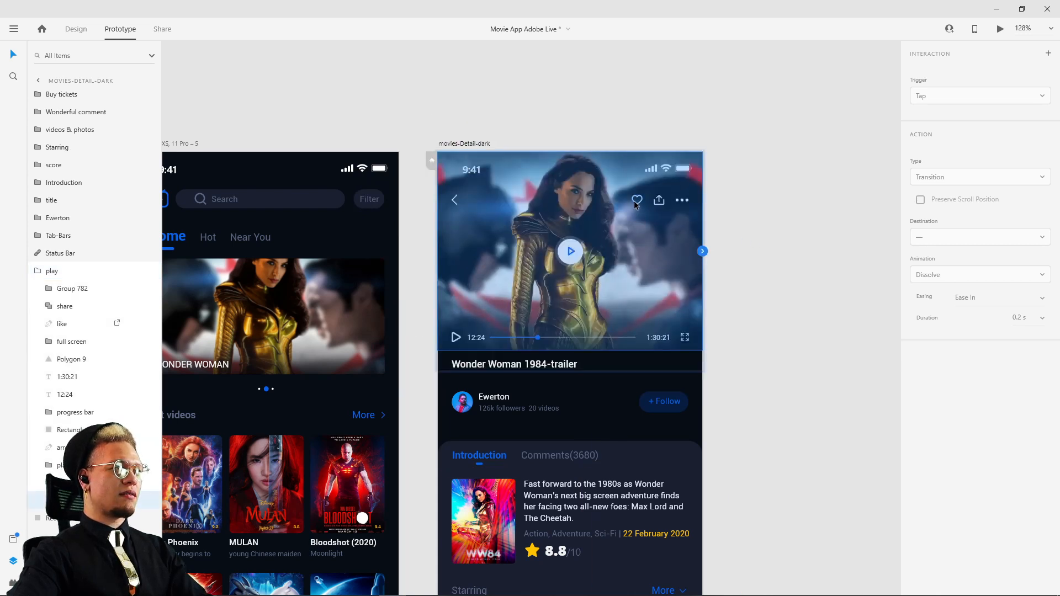
click(634, 201)
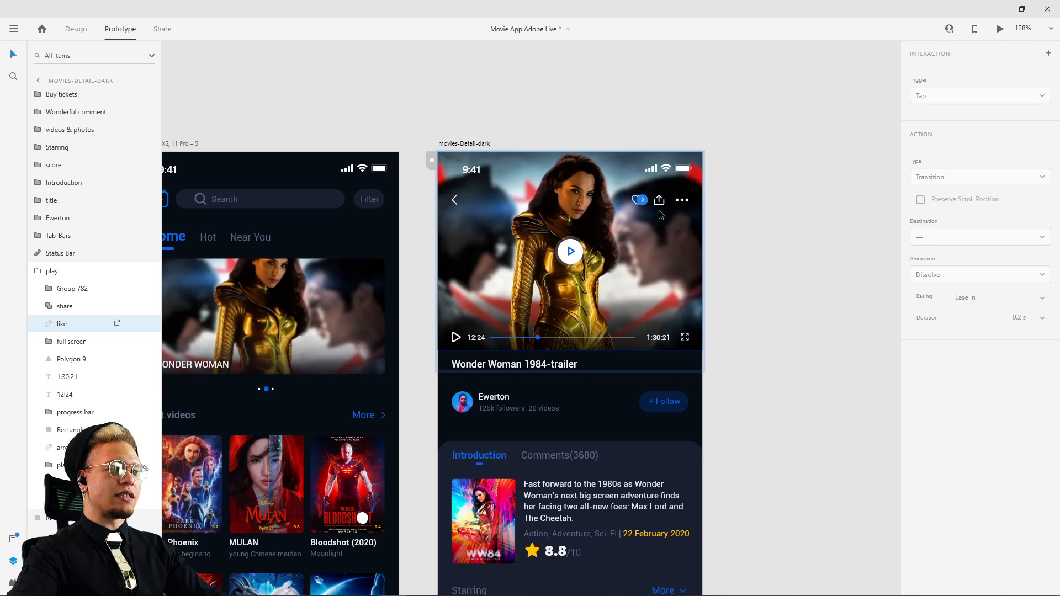
click(688, 90)
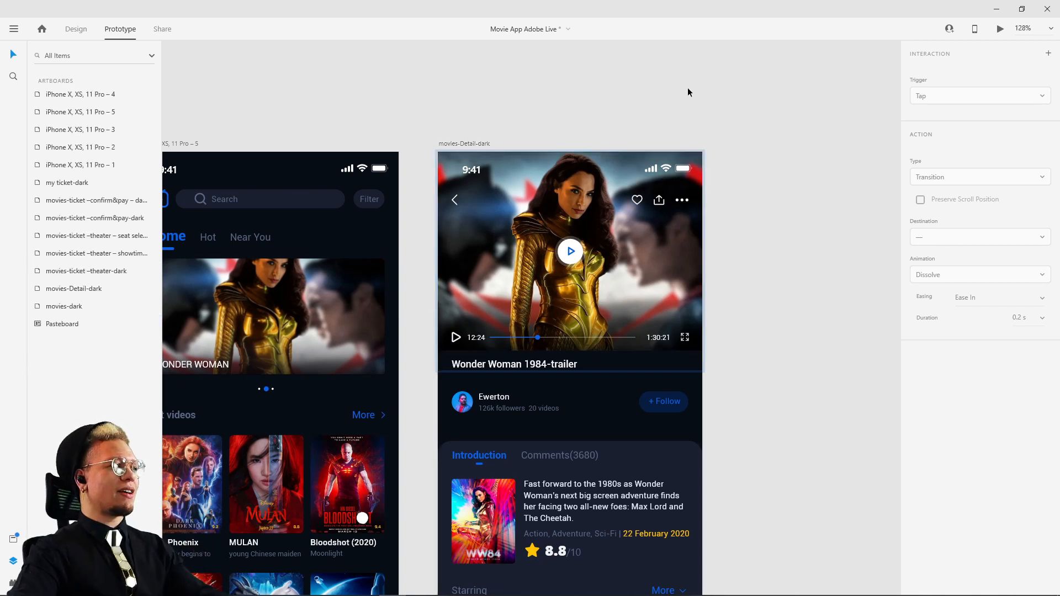
click(453, 199)
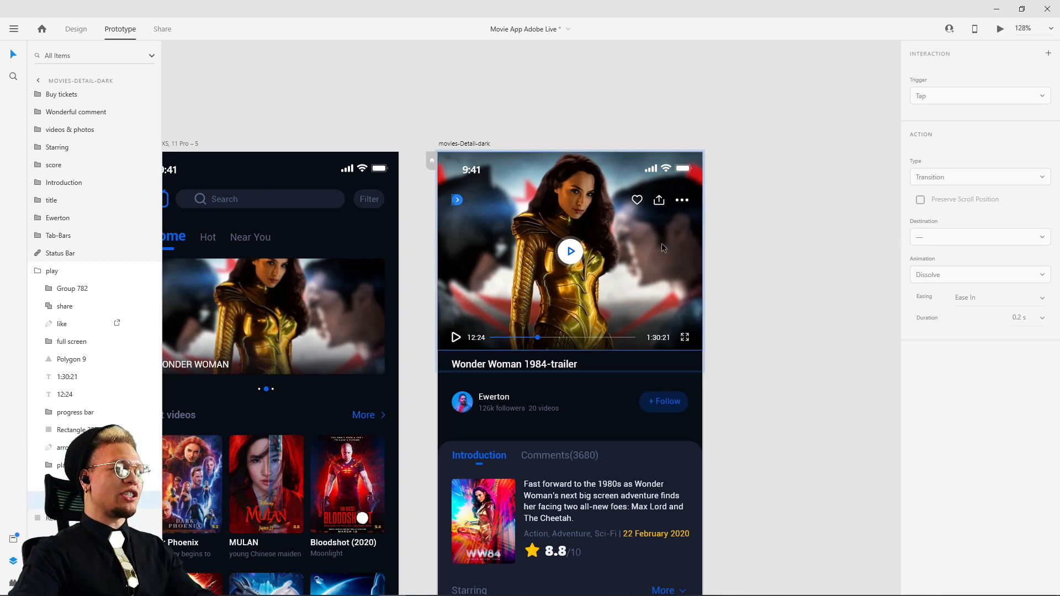
click(679, 193)
double_click(660, 200)
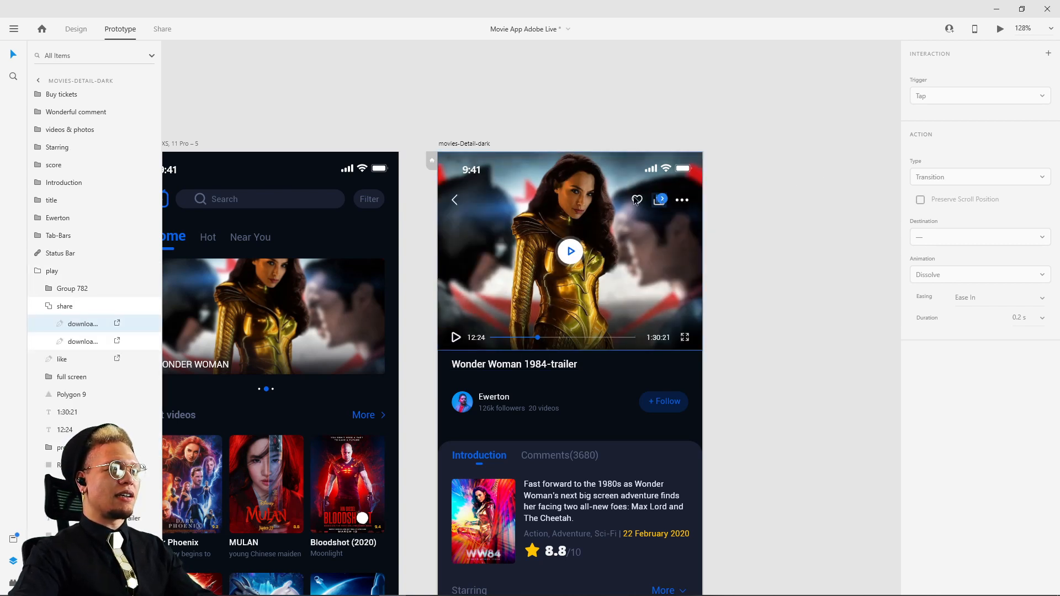
click(830, 187)
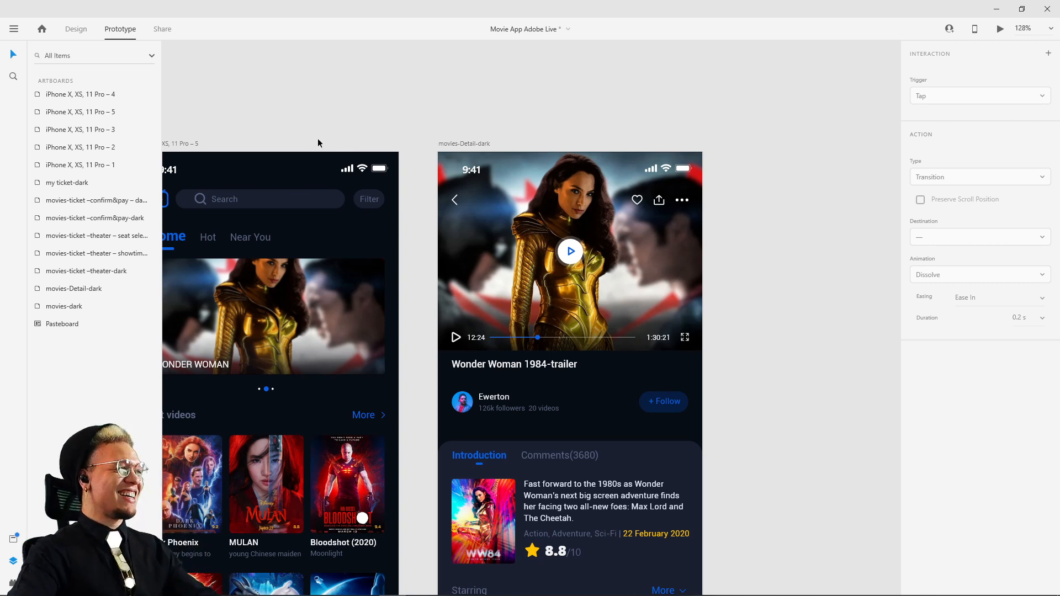
Link the detail screen's back arrow to iPhone X, XS, 11 Pro – 5 with a Tap trigger, Auto-Animate, Snap easing and 0.3 s duration
drag(531, 72, 535, 74)
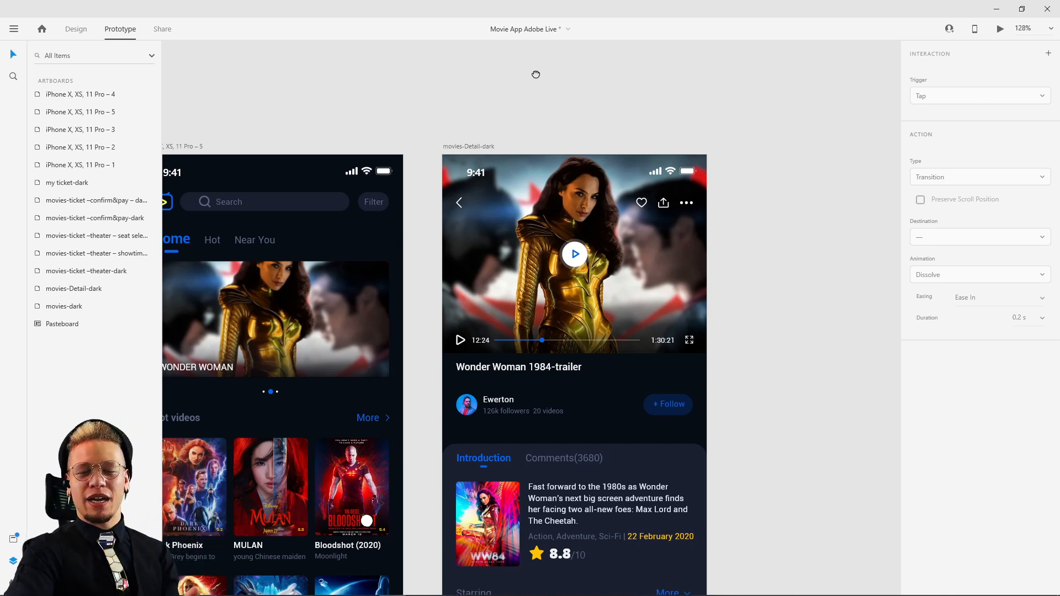
drag(536, 75, 601, 92)
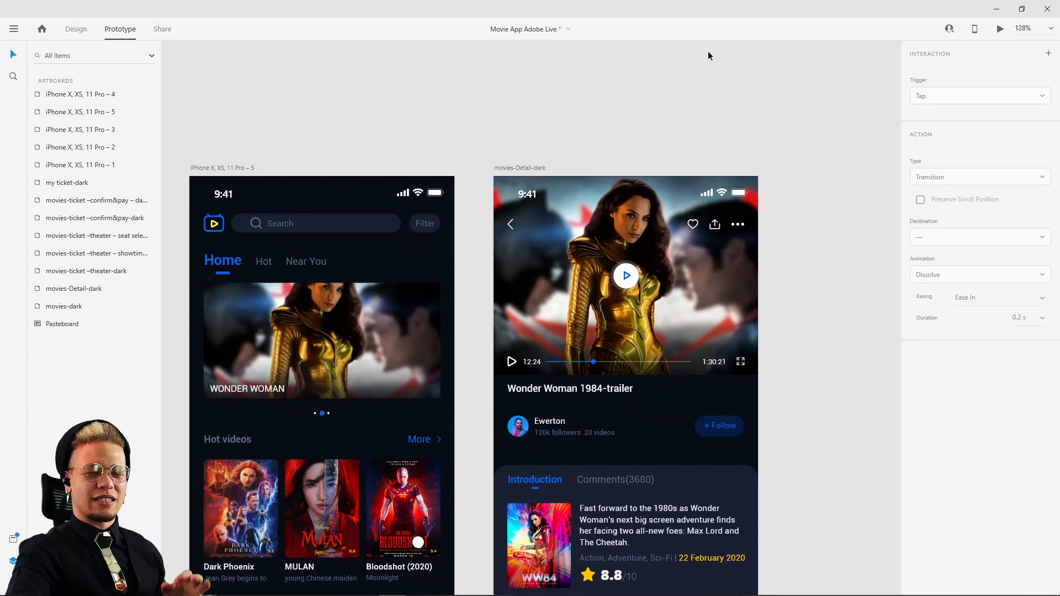
click(508, 223)
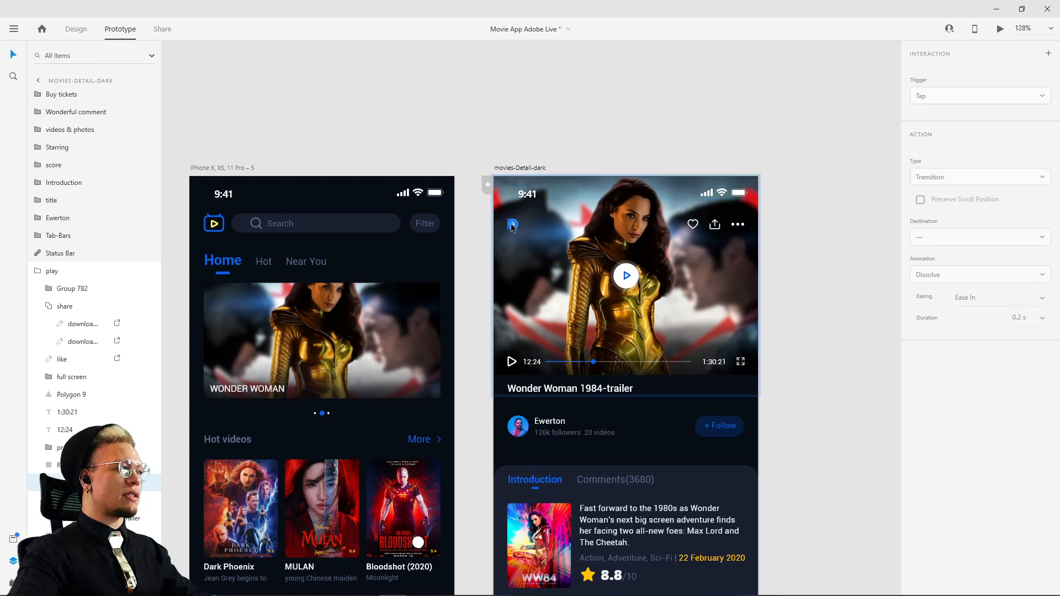
drag(513, 223, 436, 226)
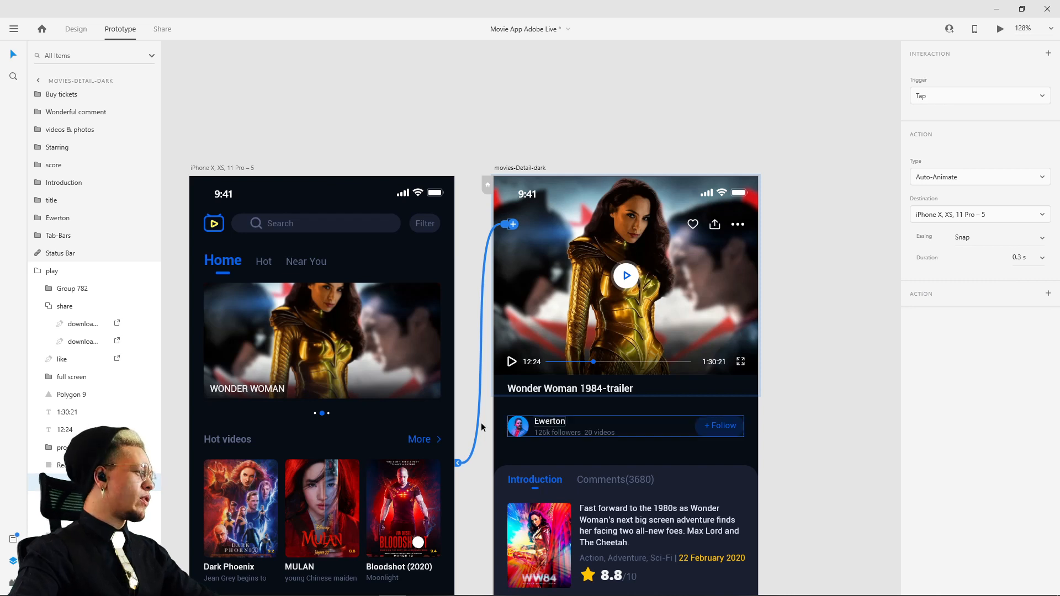
Start a prototype preview from the iPhone X, XS, 11 Pro – 5 artboard and place the preview window over the canvas
click(420, 128)
click(540, 168)
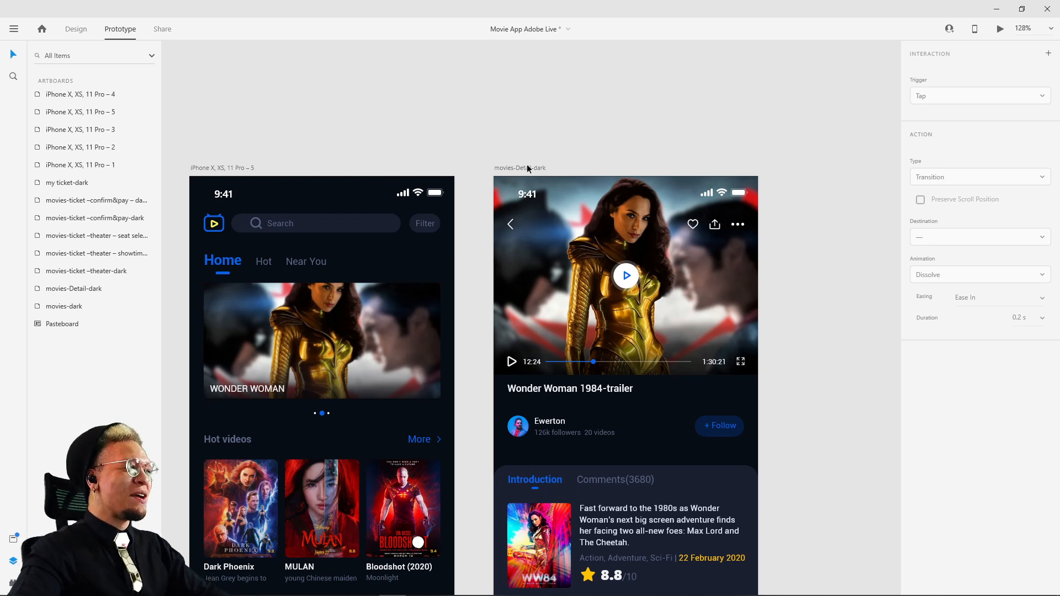
click(216, 167)
click(1000, 28)
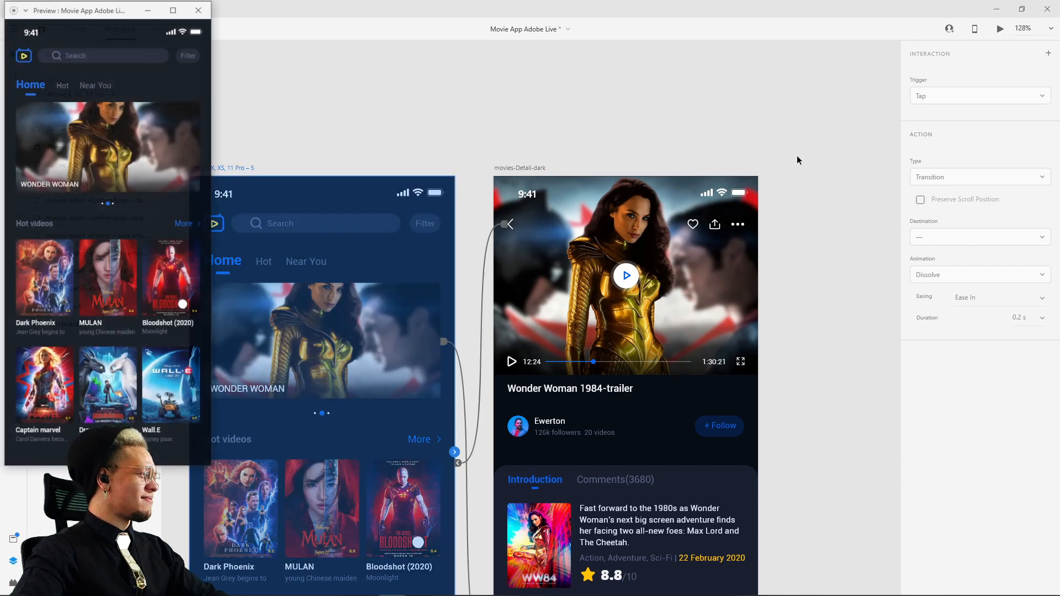
drag(117, 7, 568, 87)
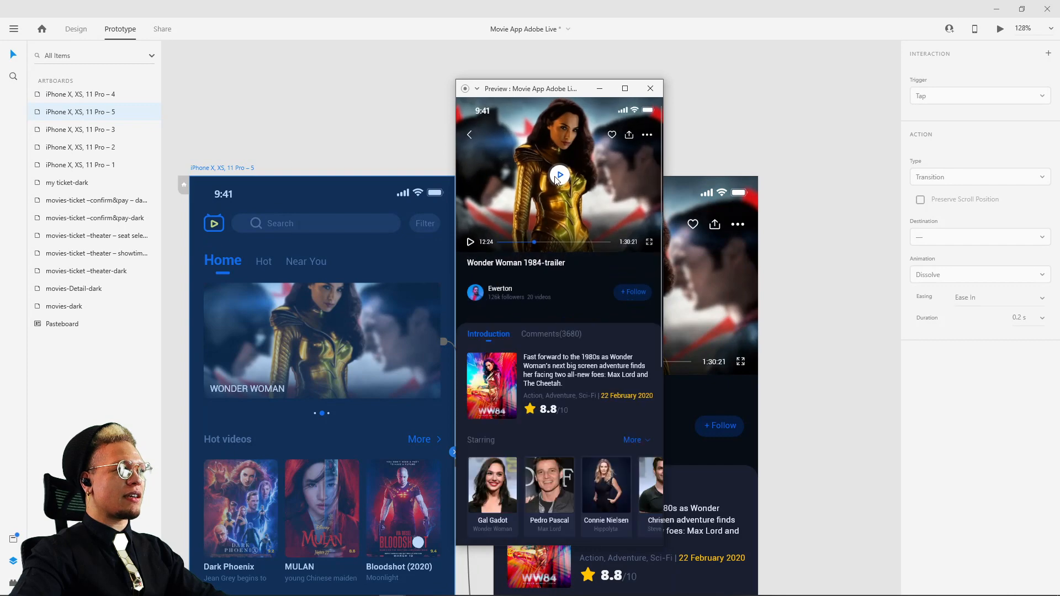
Test the transition repeatedly between the home banner and the detail screen's back arrow, and close the preview
click(470, 140)
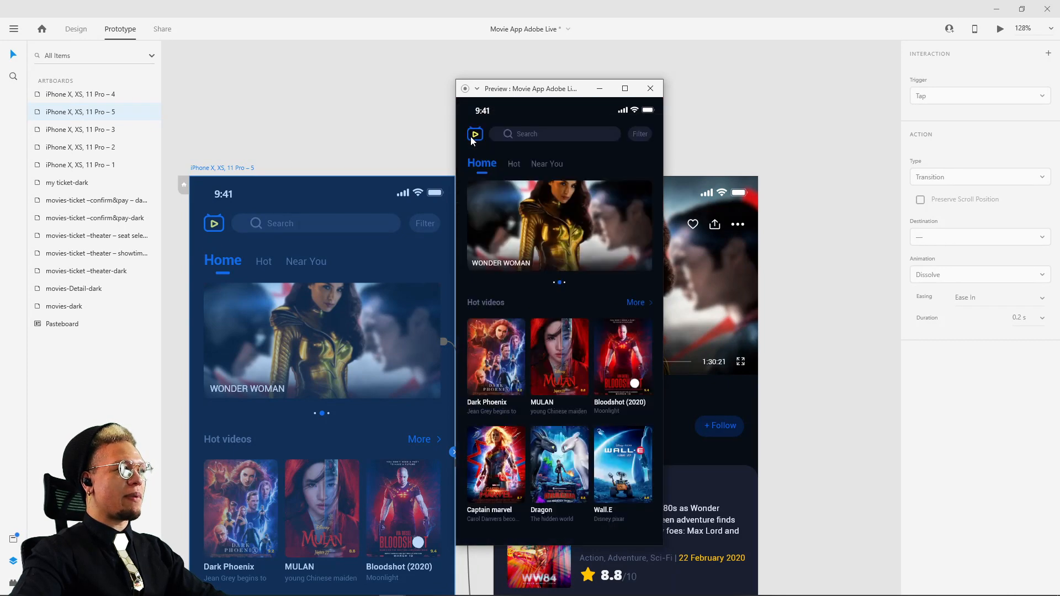
click(561, 226)
click(466, 136)
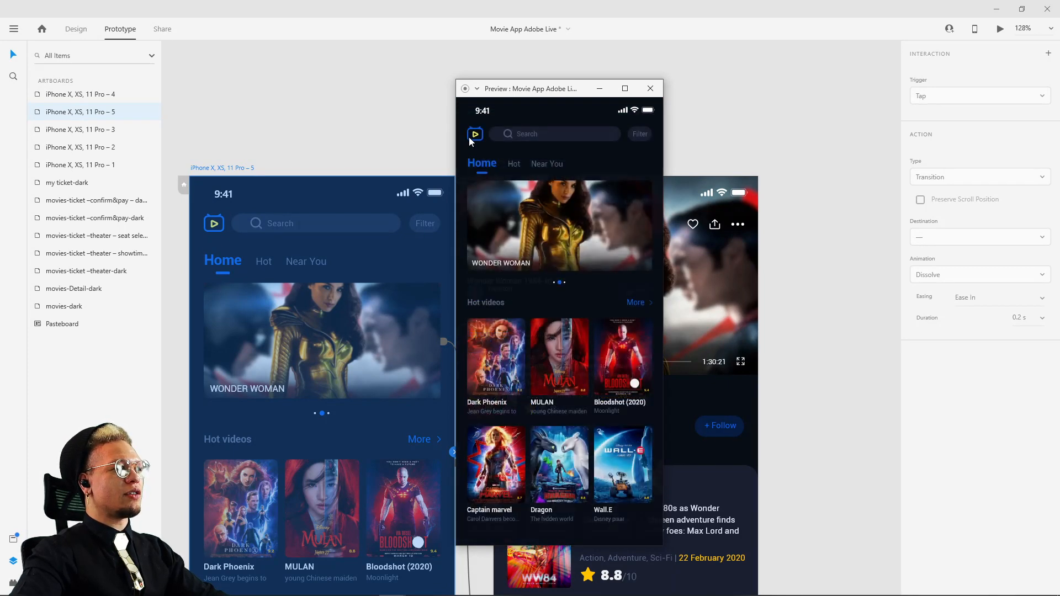
click(581, 224)
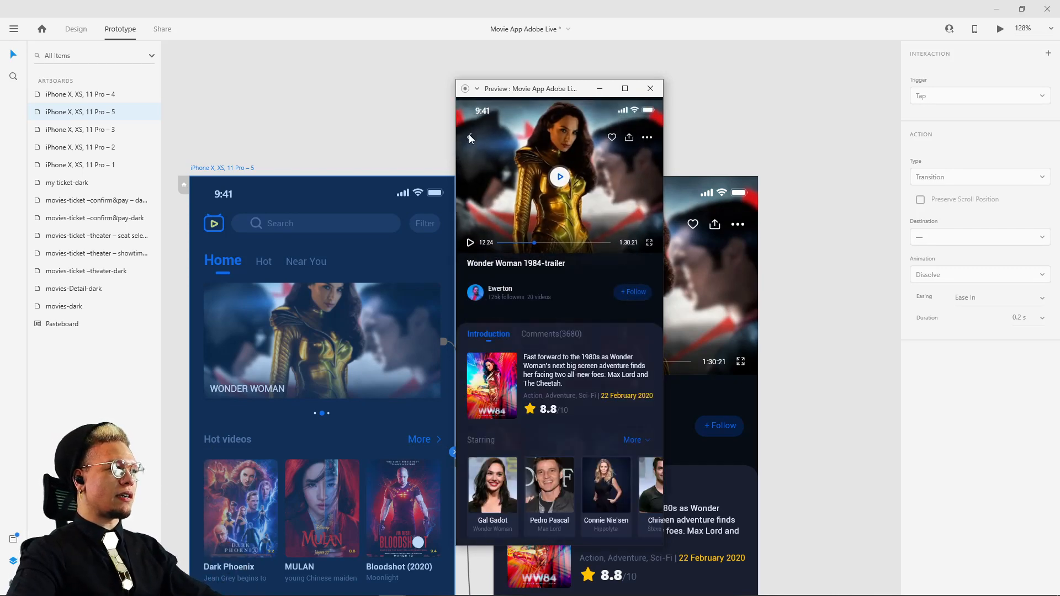
click(469, 134)
click(575, 217)
click(470, 135)
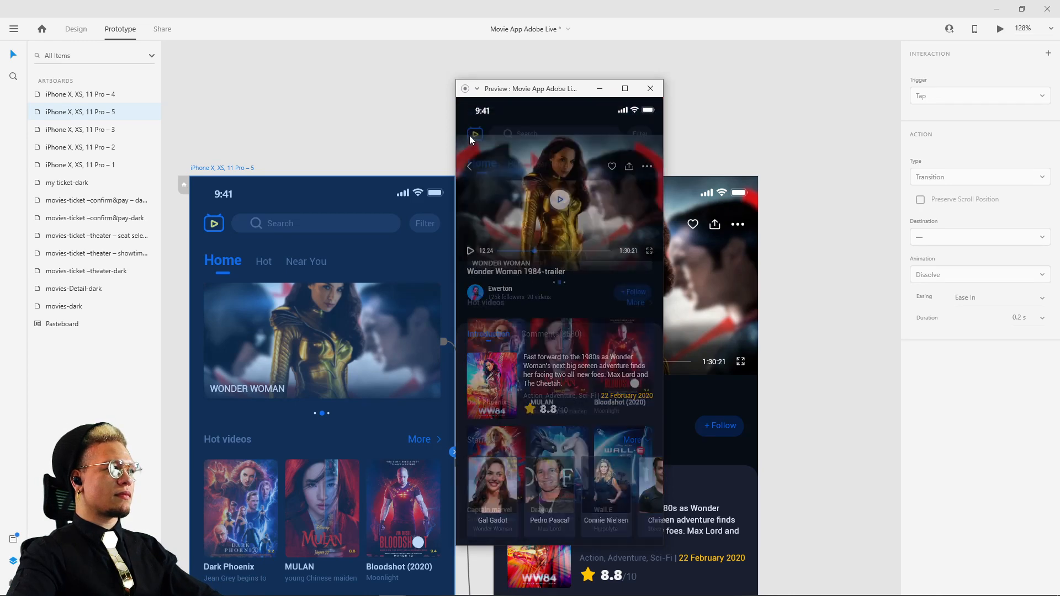
click(476, 138)
click(468, 135)
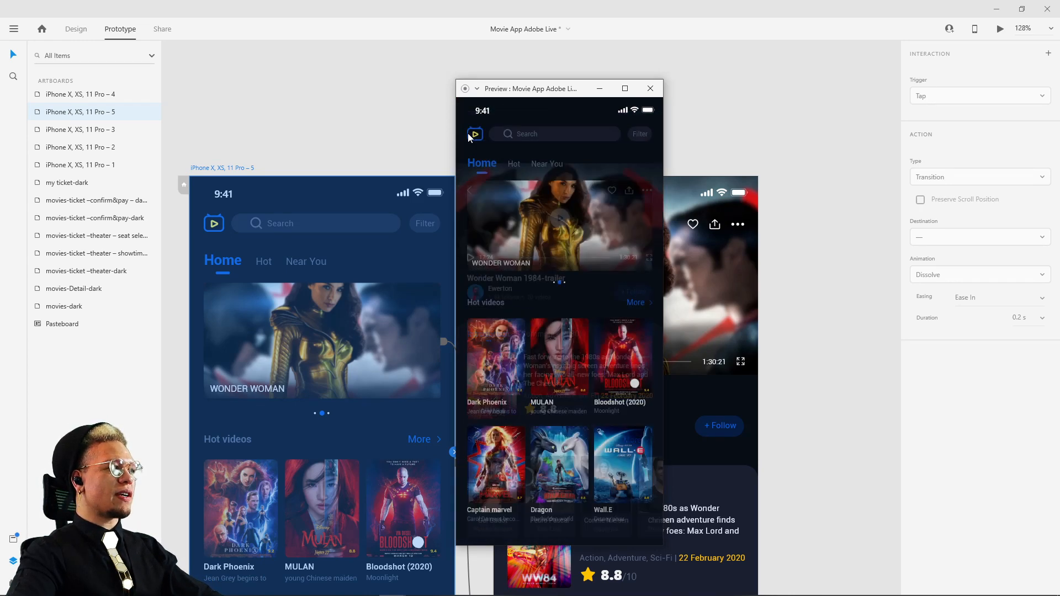
click(538, 198)
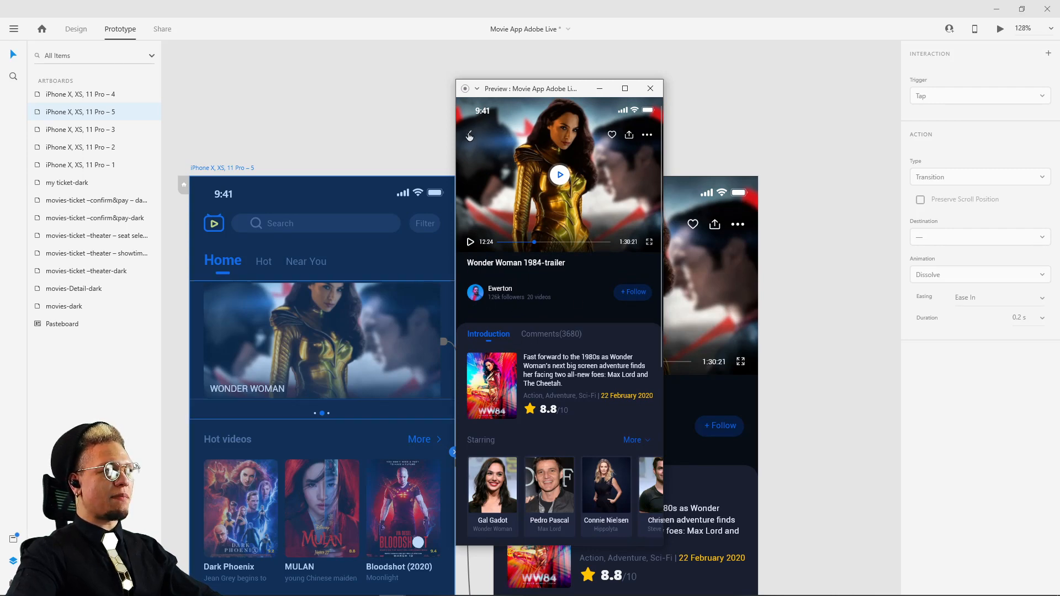
click(470, 137)
click(529, 226)
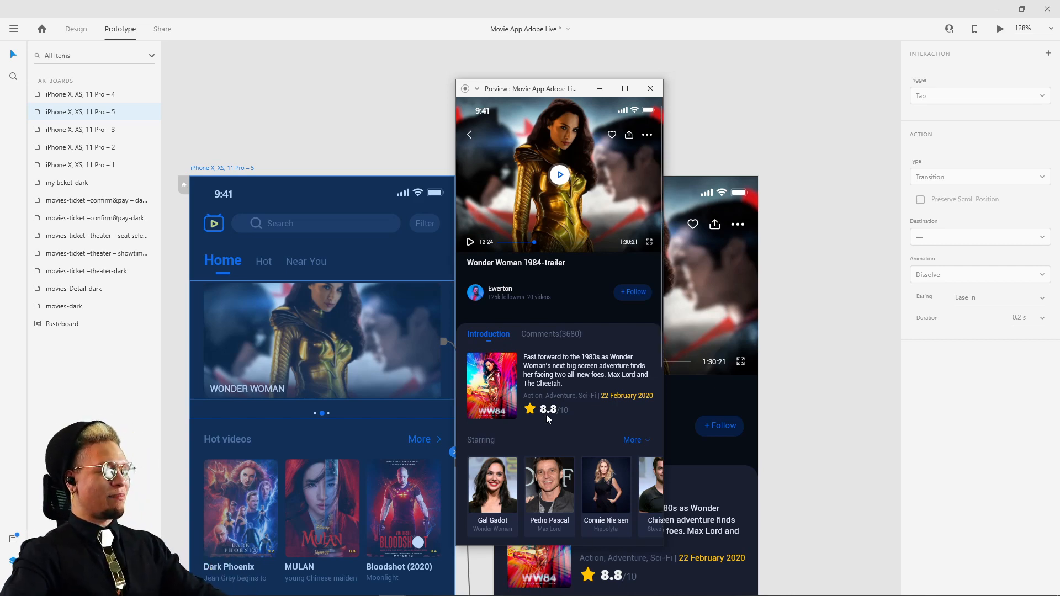
click(652, 90)
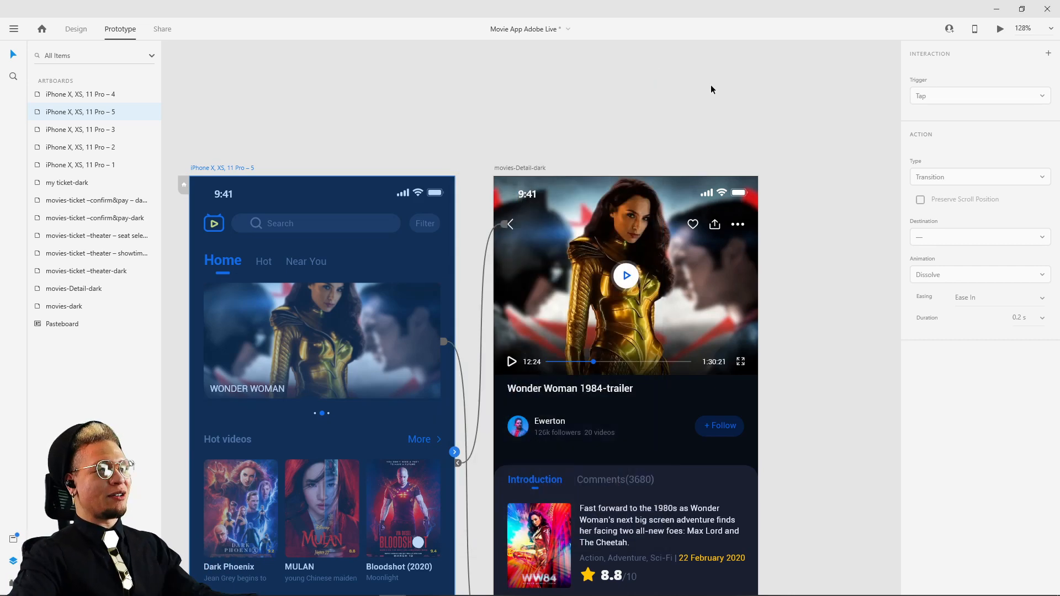
Inspect the title, Introduction, profile and play groups on movies-Detail-dark, switching from prototyping to designing
scroll(807, 346, down, 4)
drag(806, 394, 749, 262)
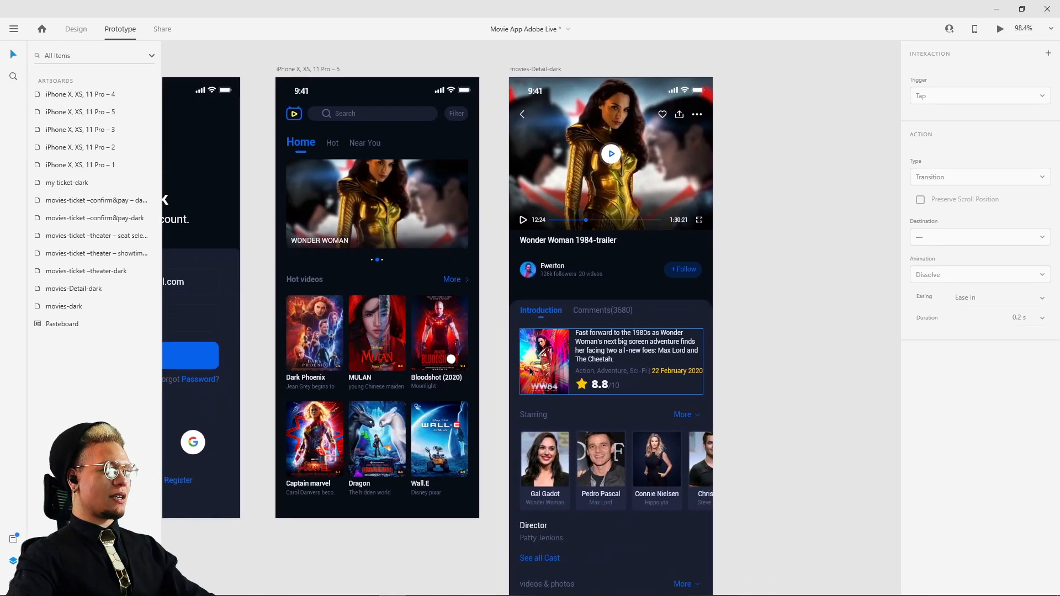
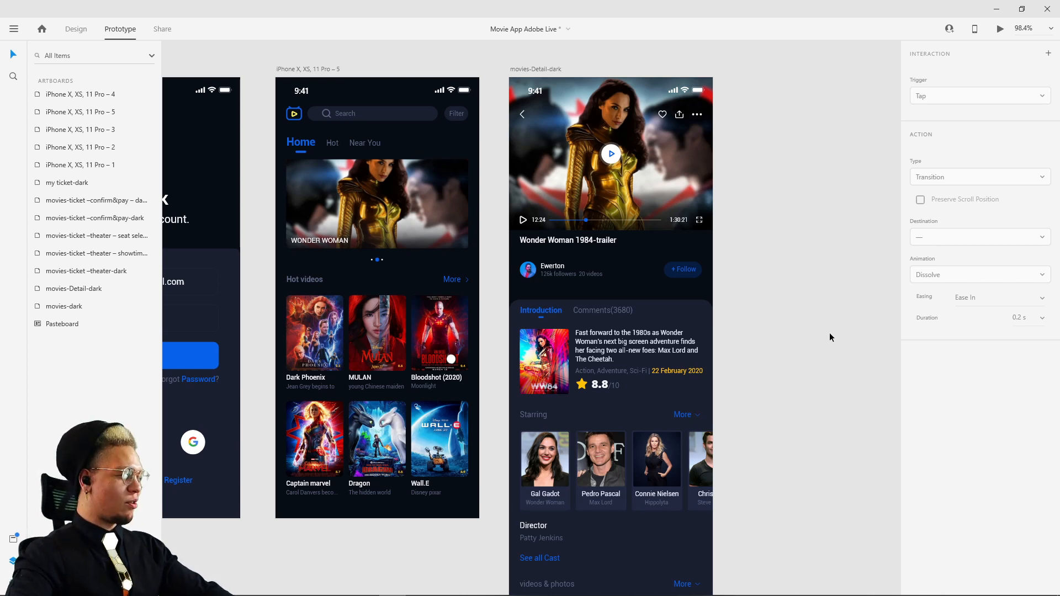
drag(783, 286, 795, 267)
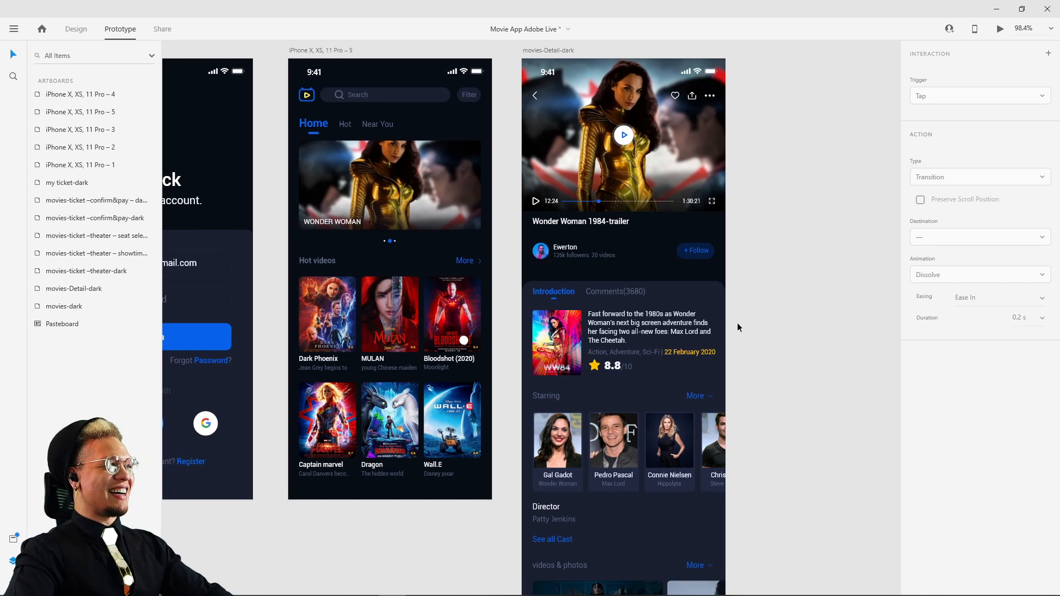
click(554, 297)
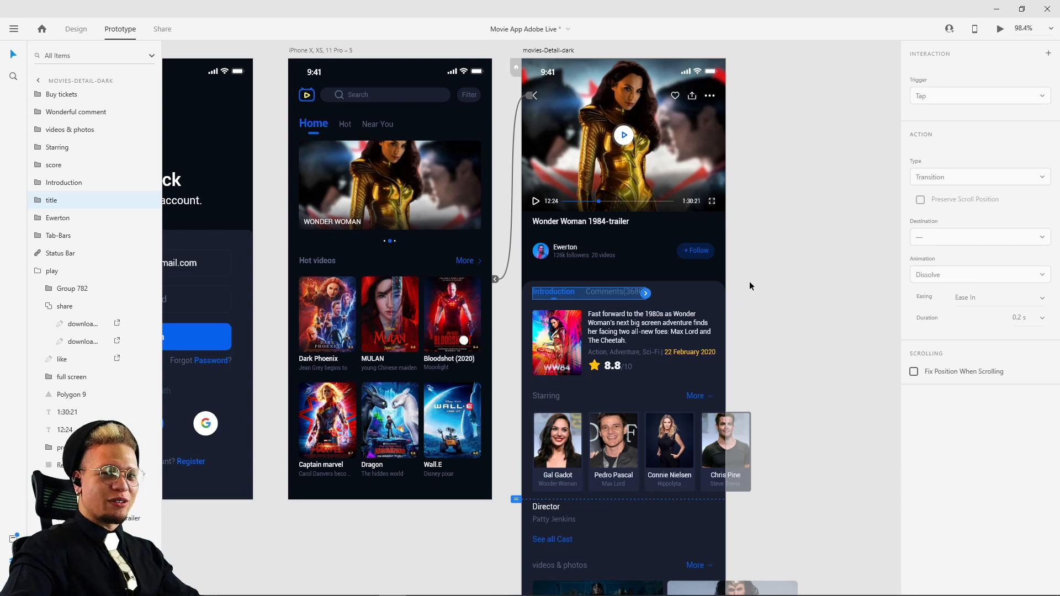
click(569, 331)
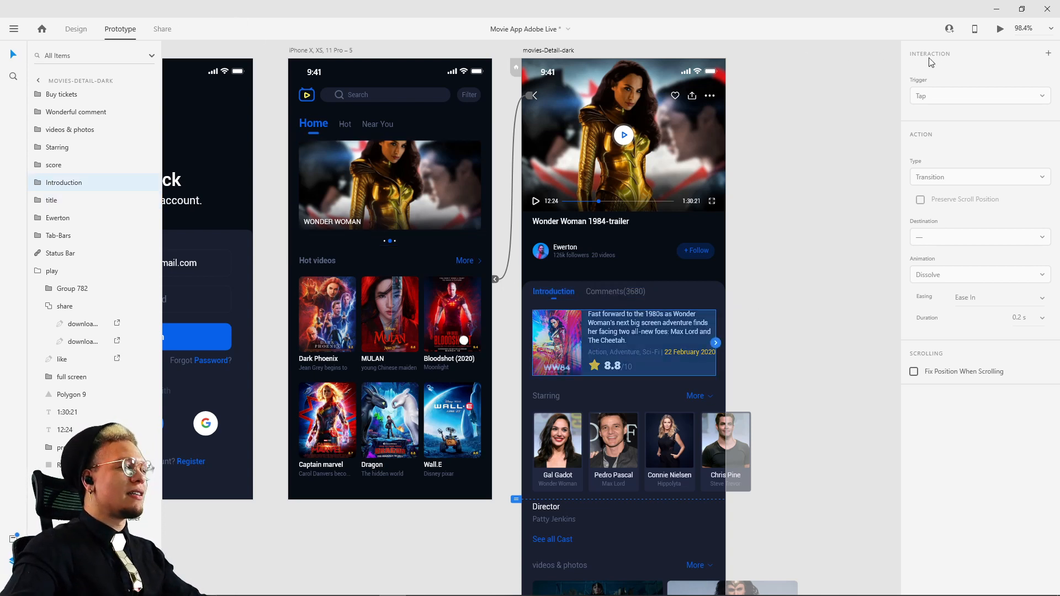
click(74, 30)
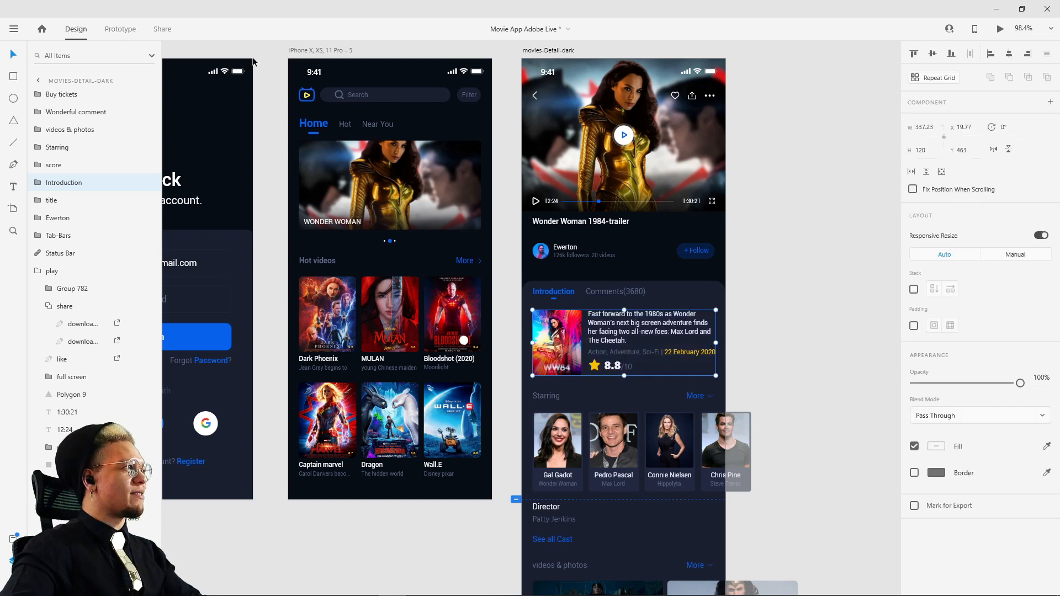
click(543, 251)
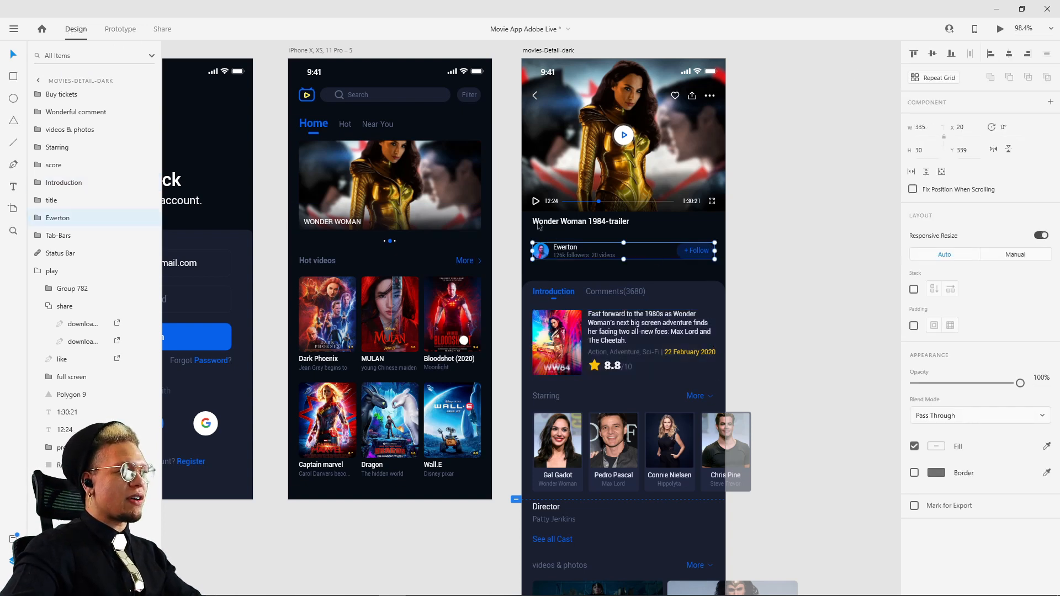
click(553, 214)
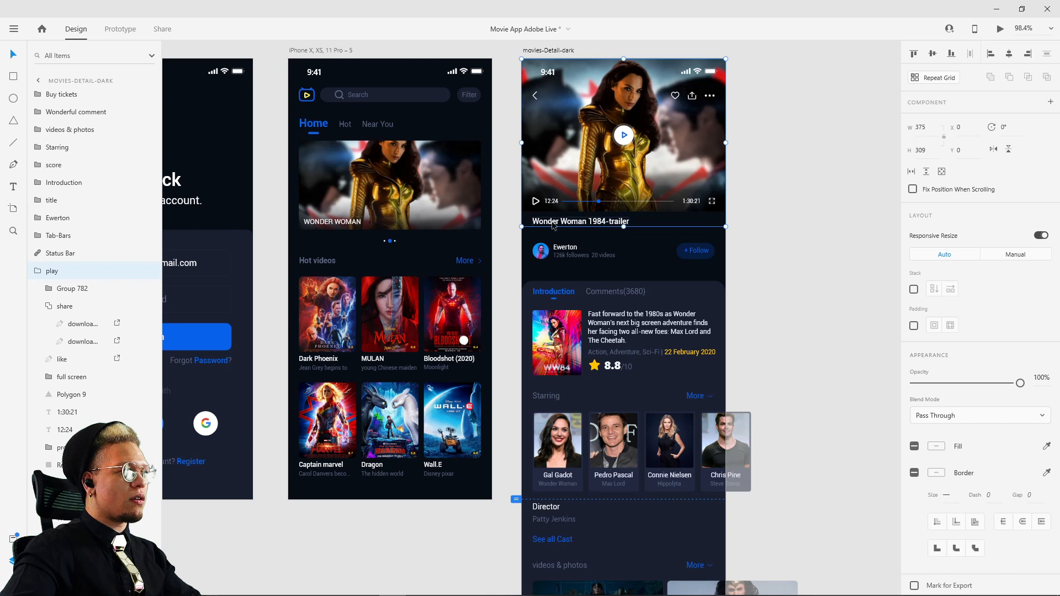
mouse_move(570, 217)
mouse_down()
mouse_move(591, 214)
mouse_move(577, 209)
mouse_up()
key(ctrl+z)
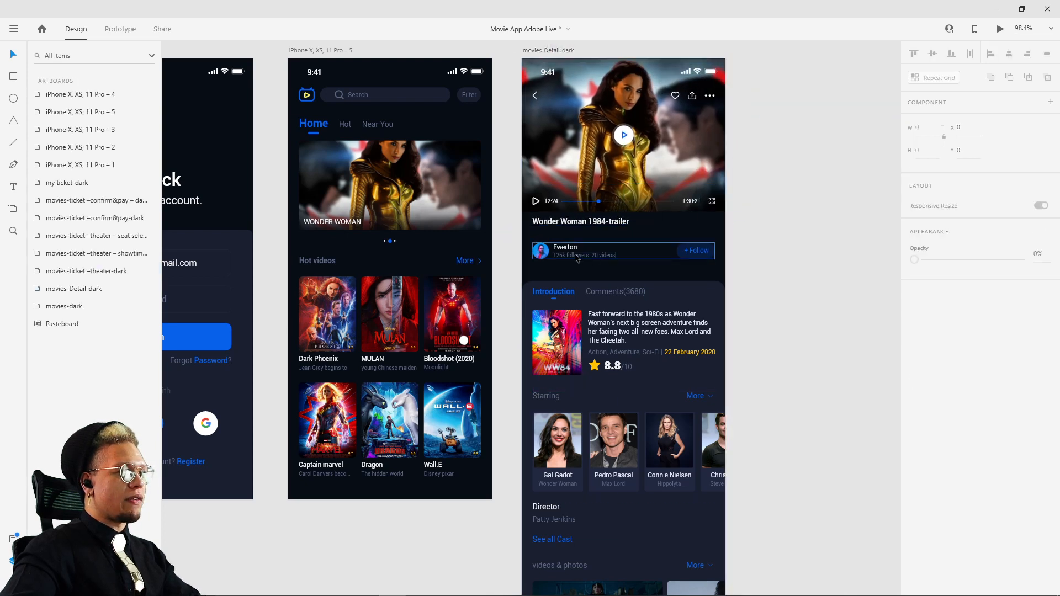
Try selecting the profile, title and Introduction groups together on movies-Detail-dark, and clear the selection
shift+click(544, 293)
shift+click(536, 313)
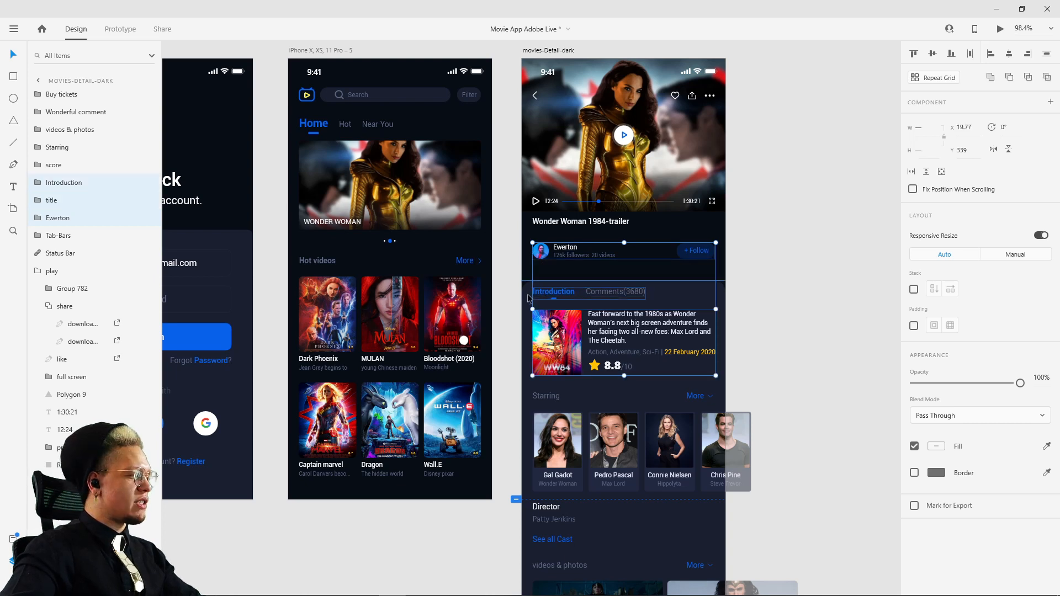
click(760, 268)
scroll(717, 287, down, 1)
scroll(718, 287, left, 1)
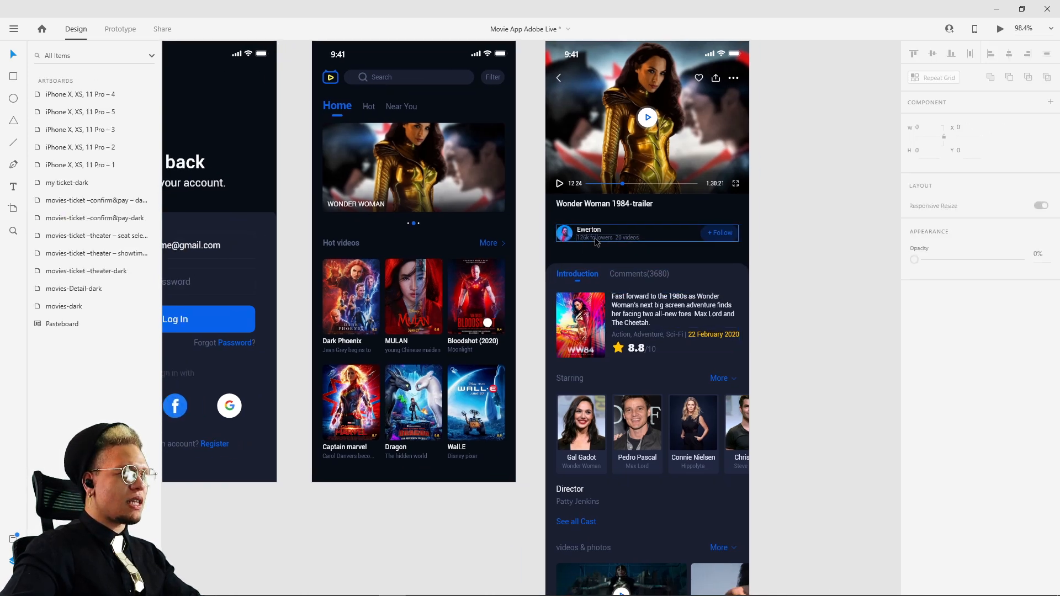
click(596, 242)
click(795, 259)
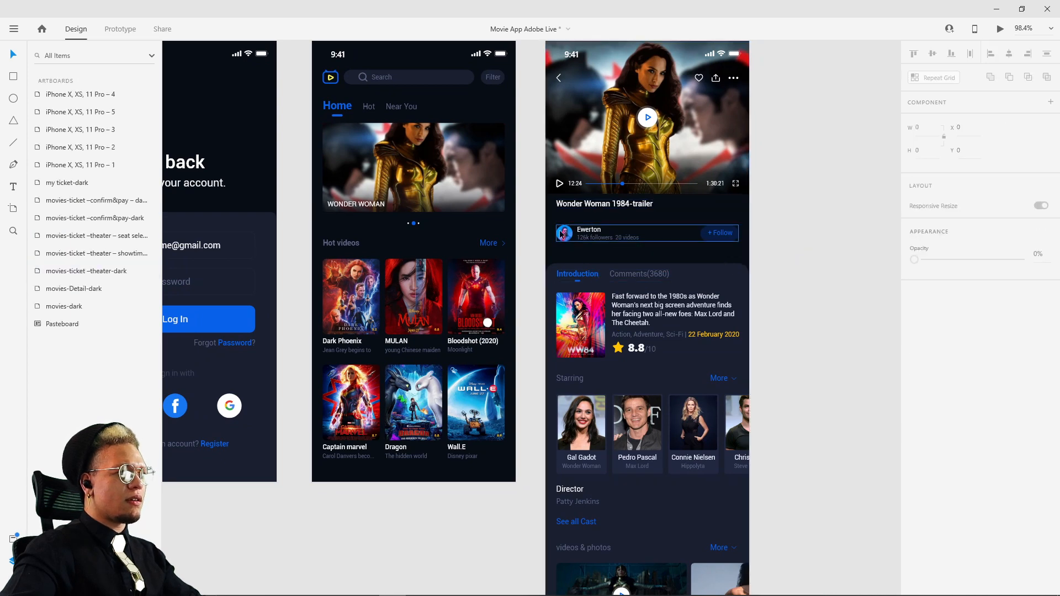
Try selecting the profile, Introduction and Starring groups with the dark background panel, undo the slight shift and deselect them
click(561, 233)
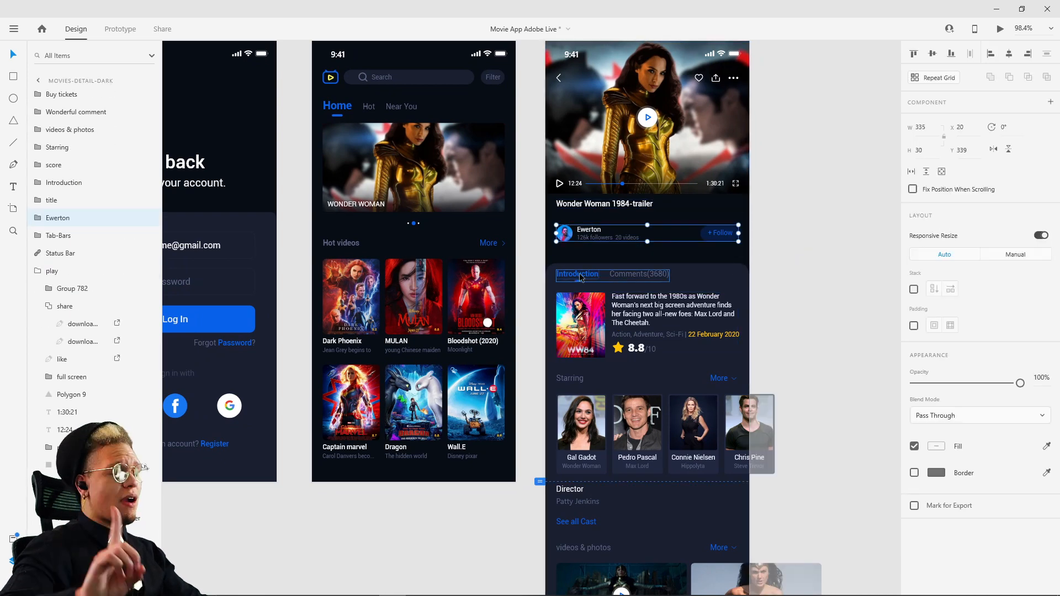
shift+click(579, 312)
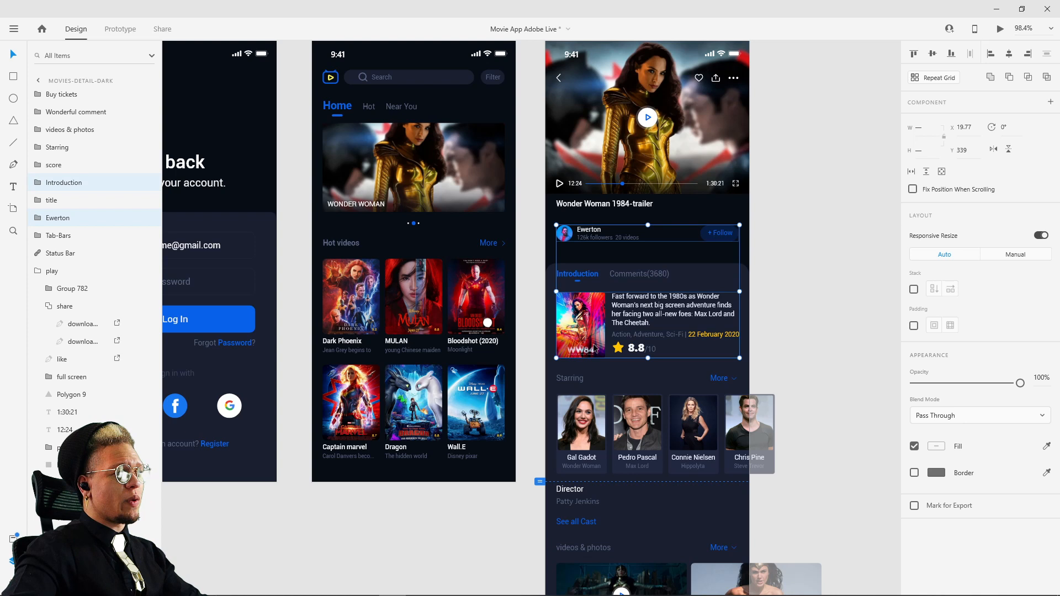
shift+click(552, 300)
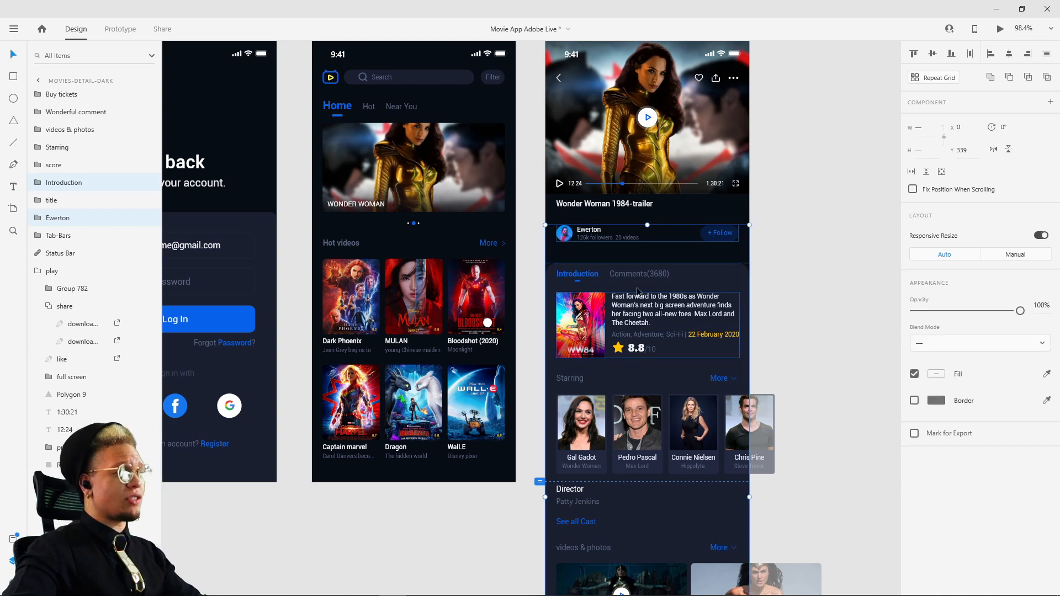
shift+click(576, 386)
mouse_move(575, 384)
mouse_down()
mouse_move(575, 370)
mouse_move(586, 372)
mouse_up()
key(ctrl+z)
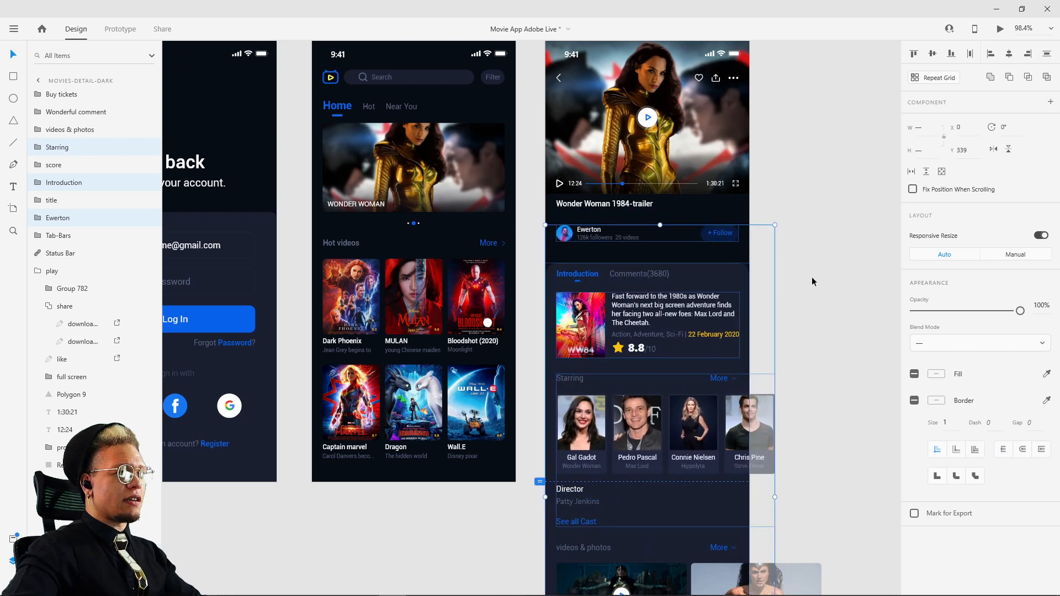
click(812, 276)
Try selecting everything below the trailer title on movies-Detail-dark, down to the Buy tickets group, and clear the selection
click(615, 273)
click(663, 264)
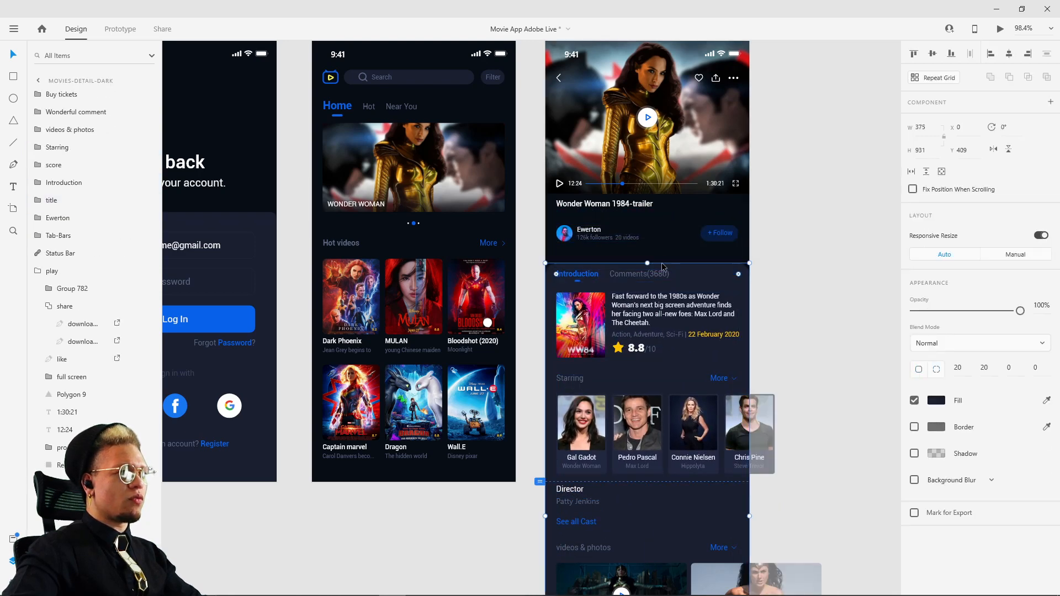
drag(655, 254, 639, 257)
scroll(662, 257, down, 4)
scroll(662, 257, right, 4)
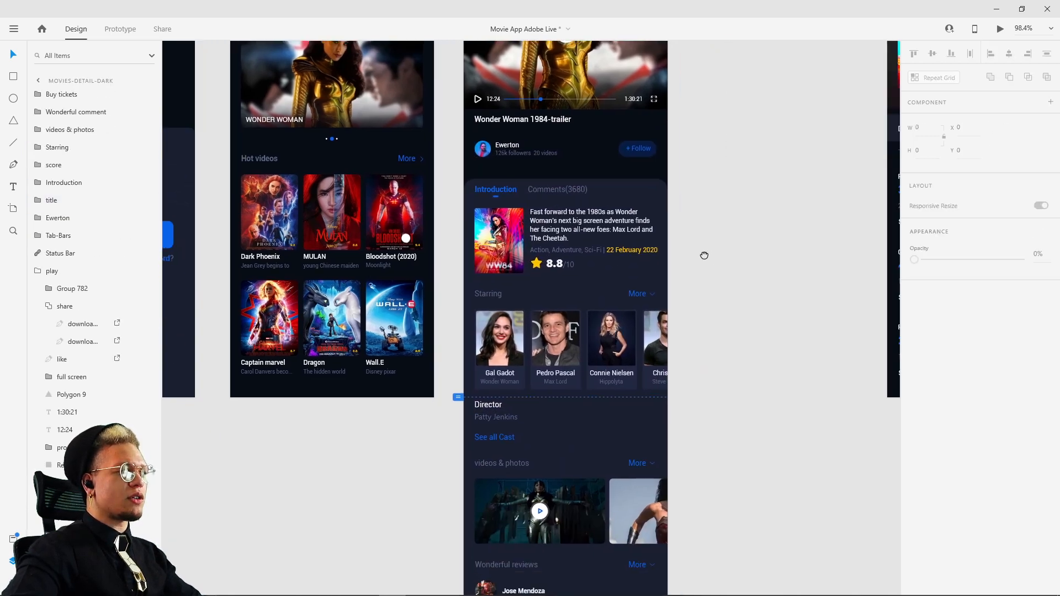
drag(421, 126, 686, 458)
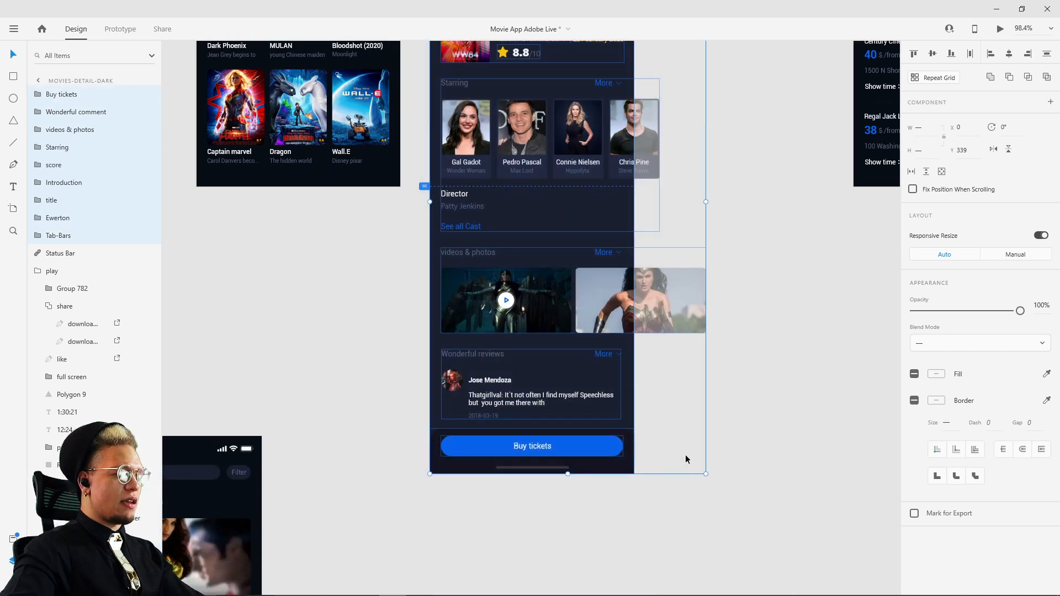
scroll(773, 297, up, 3)
click(777, 293)
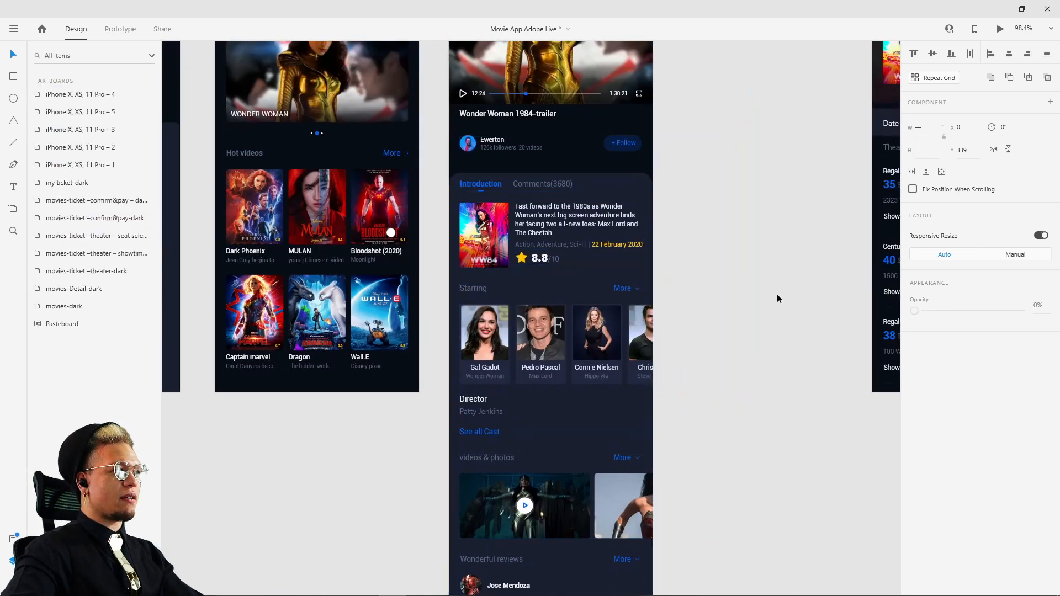
Preview the movies-Detail-dark artboard, check its vertical scrolling down to the Buy tickets button, and close the preview
scroll(776, 293, down, 5)
drag(788, 292, 693, 286)
click(552, 123)
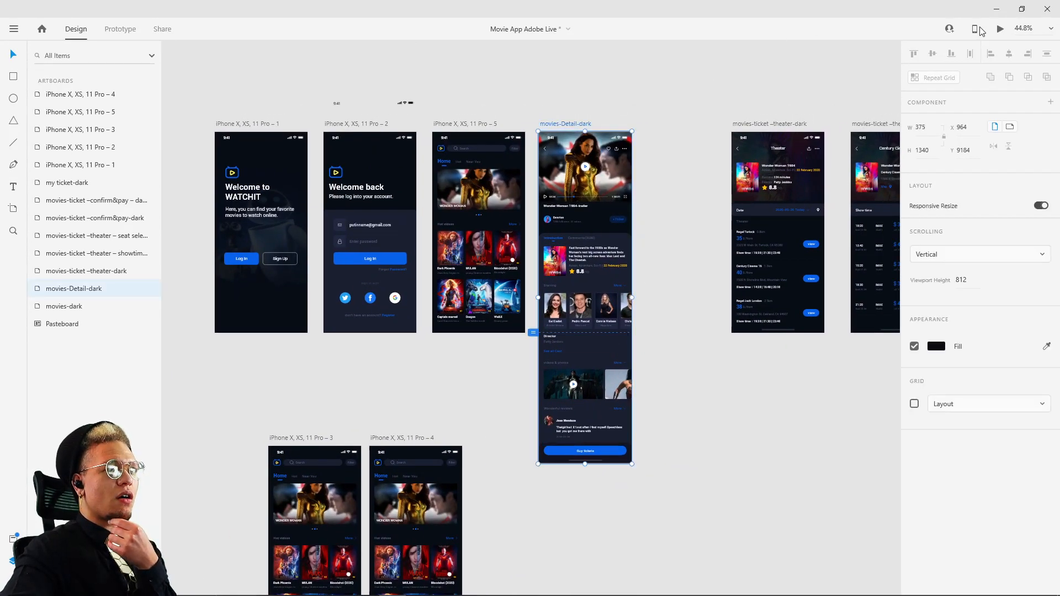
click(1000, 31)
scroll(93, 307, down, 5)
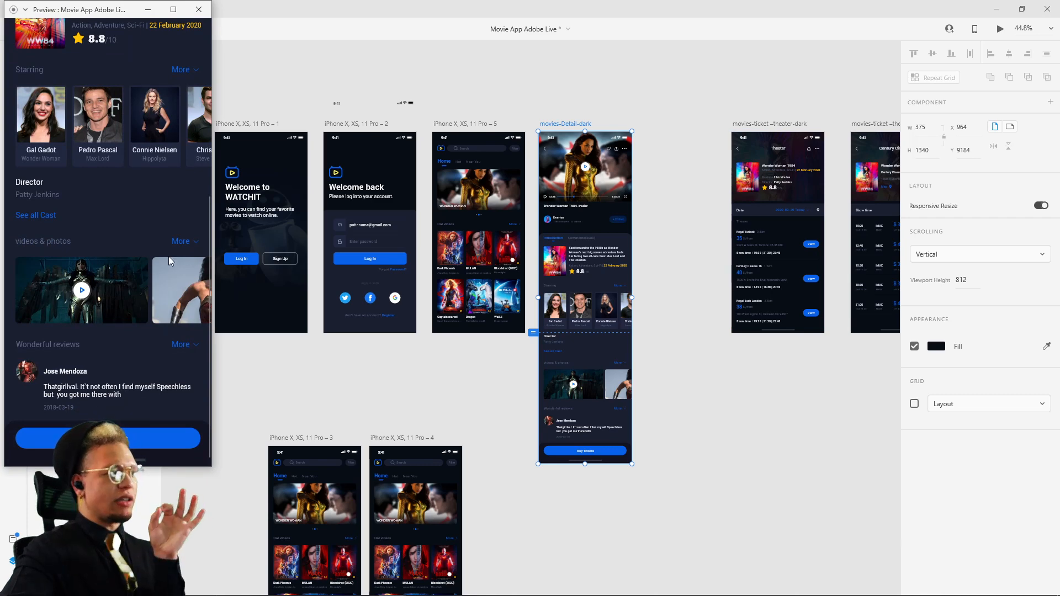
click(198, 10)
scroll(656, 423, up, 3)
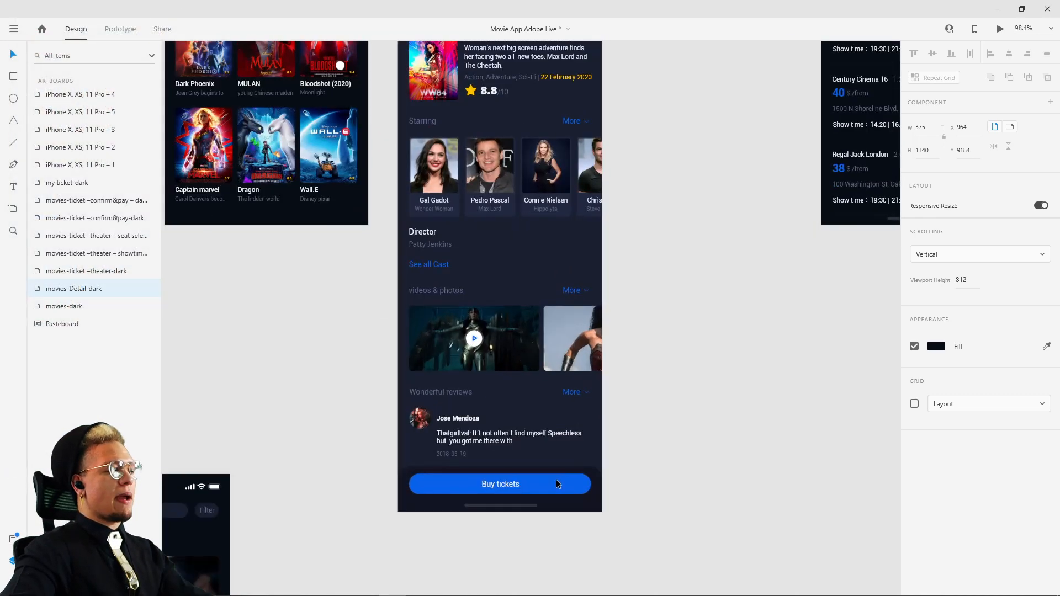
drag(386, 345, 723, 402)
drag(446, 362, 668, 552)
drag(669, 390, 270, 383)
scroll(401, 307, down, 1)
drag(404, 268, 437, 231)
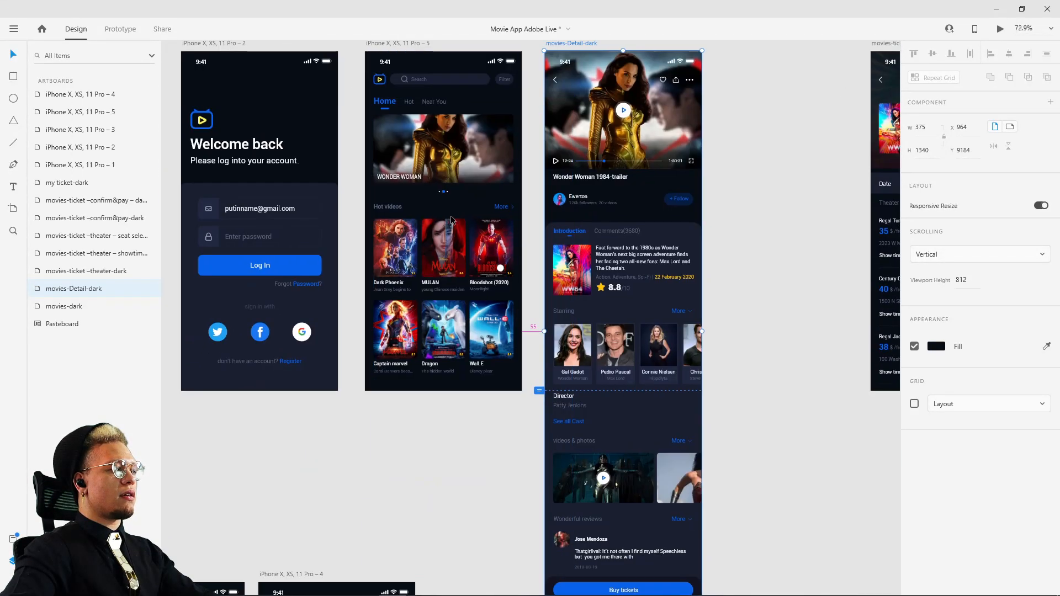
Check the Fix Position When Scrolling setting of the navigation bars on iPhone X, XS, 11 Pro – 4 and 5
scroll(444, 215, down, 2)
drag(472, 552, 514, 307)
click(458, 371)
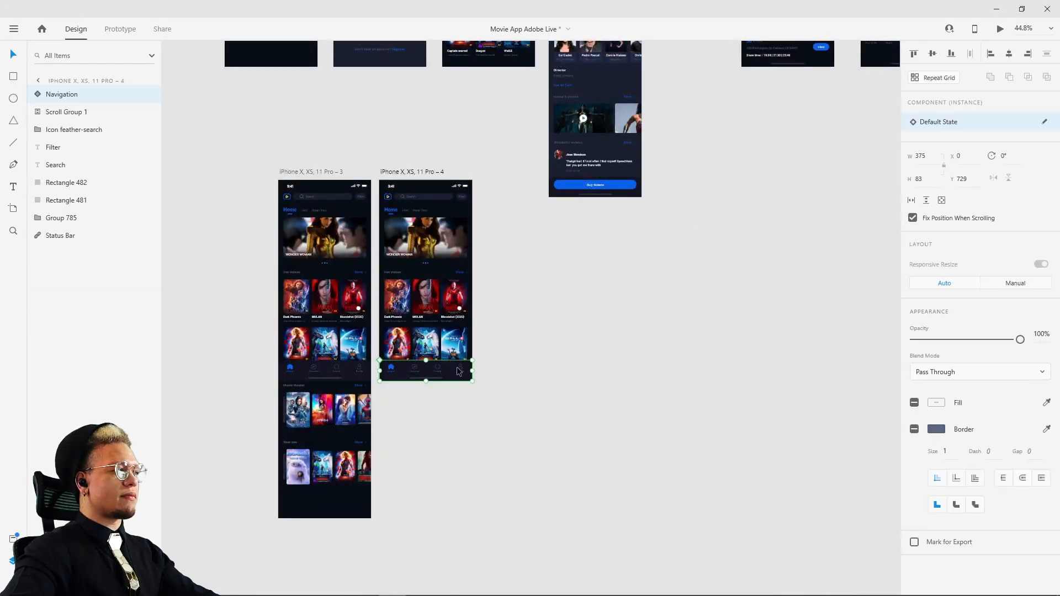
scroll(545, 399, up, 5)
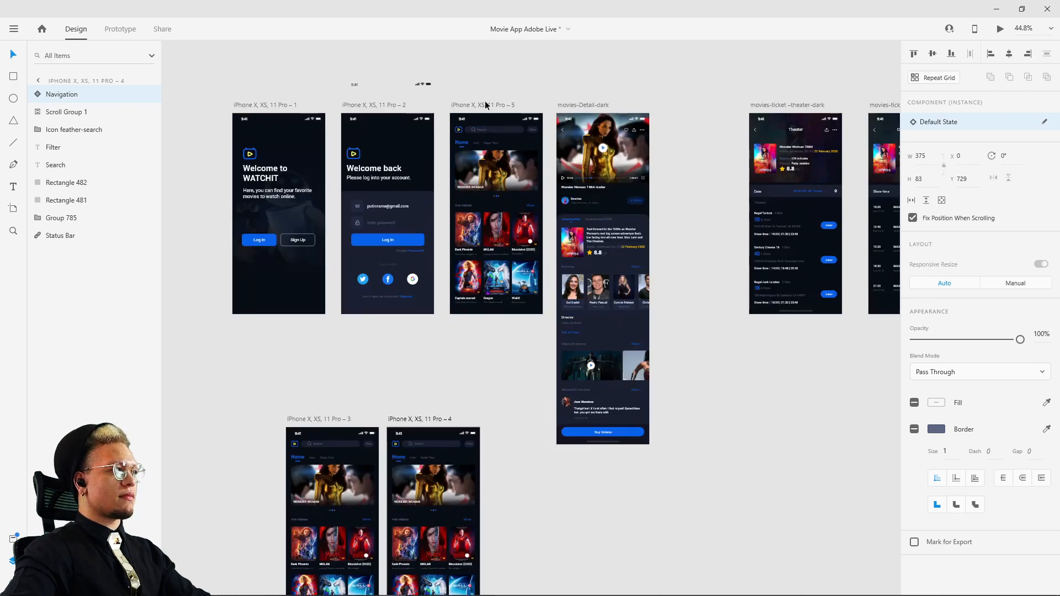
click(485, 104)
click(514, 304)
scroll(519, 326, up, 5)
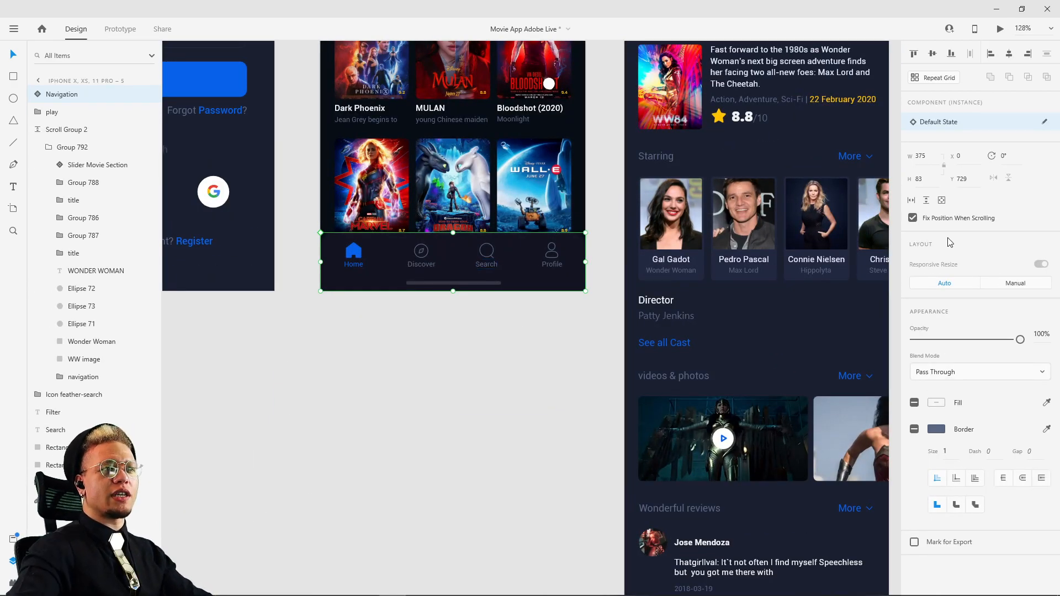
click(457, 395)
Try adding the Tab-Bars panel to the Buy tickets selection on movies-Detail-dark, and undo the slight shift of the button
scroll(485, 390, down, 5)
scroll(554, 442, down, 3)
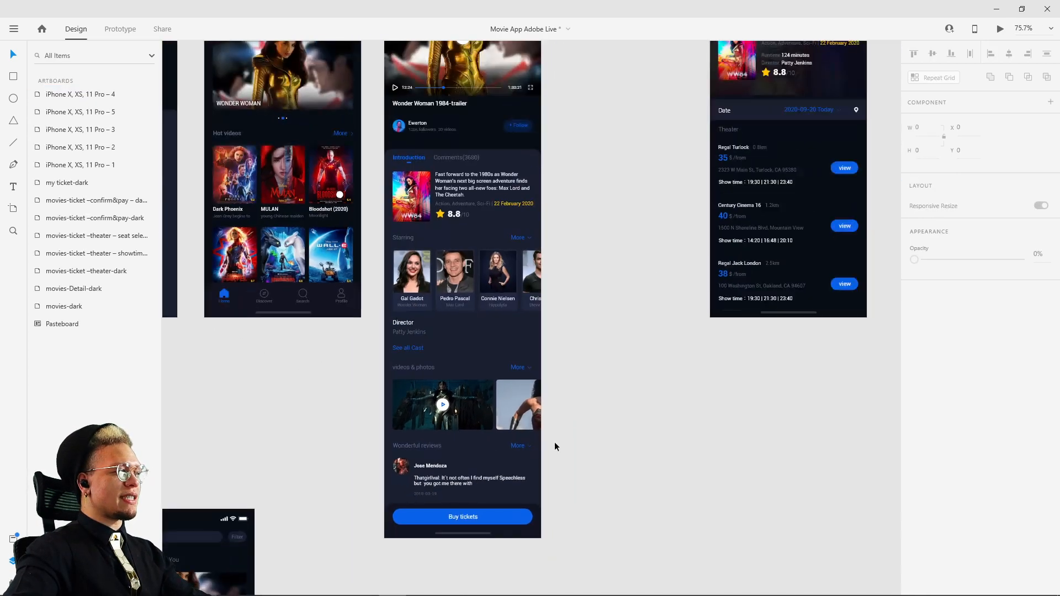
scroll(554, 446, down, 1)
click(491, 478)
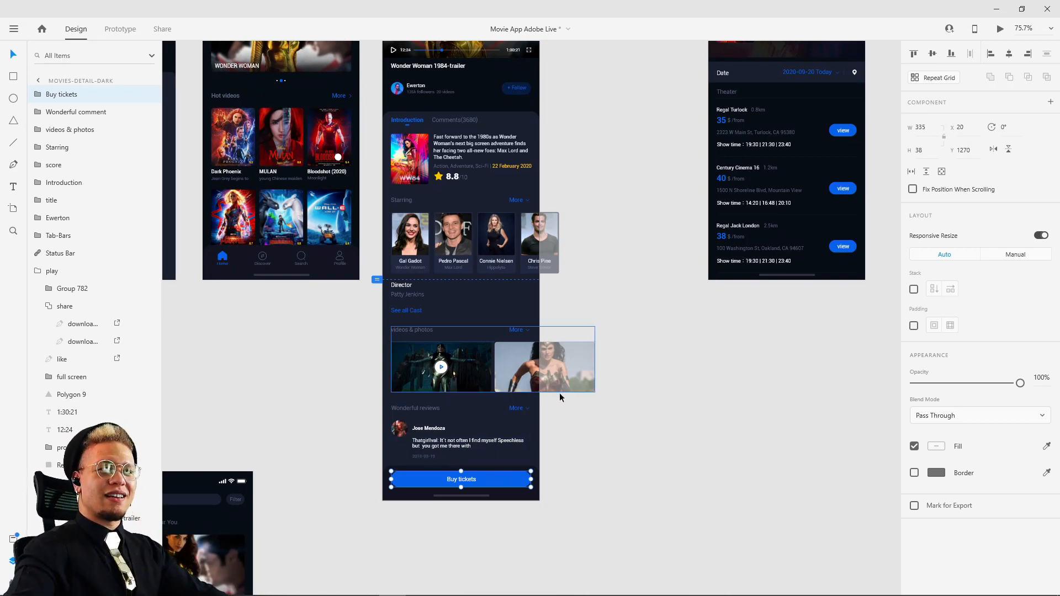
scroll(540, 455, up, 5)
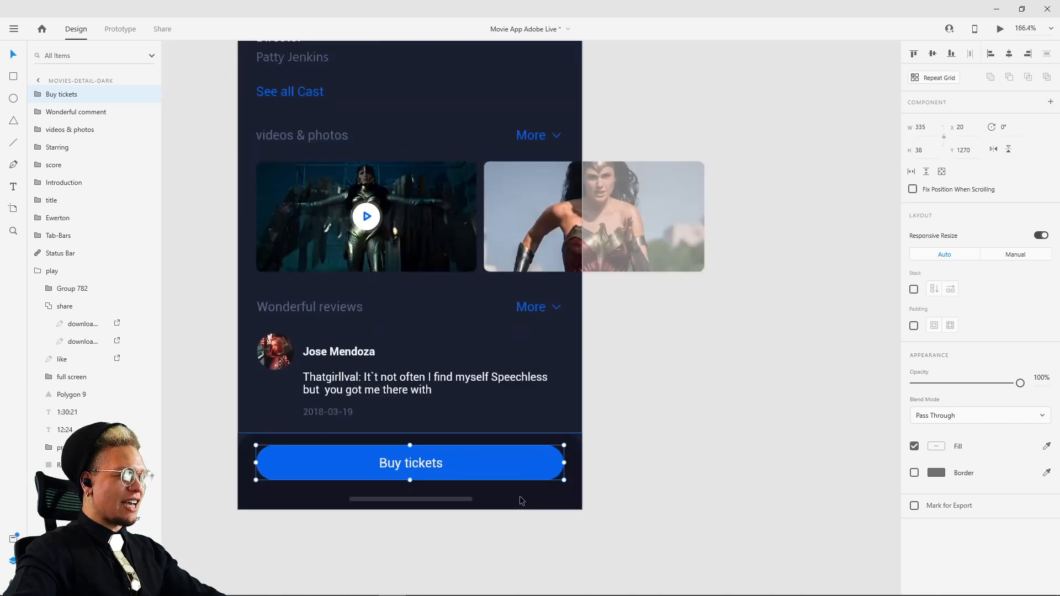
shift+click(519, 496)
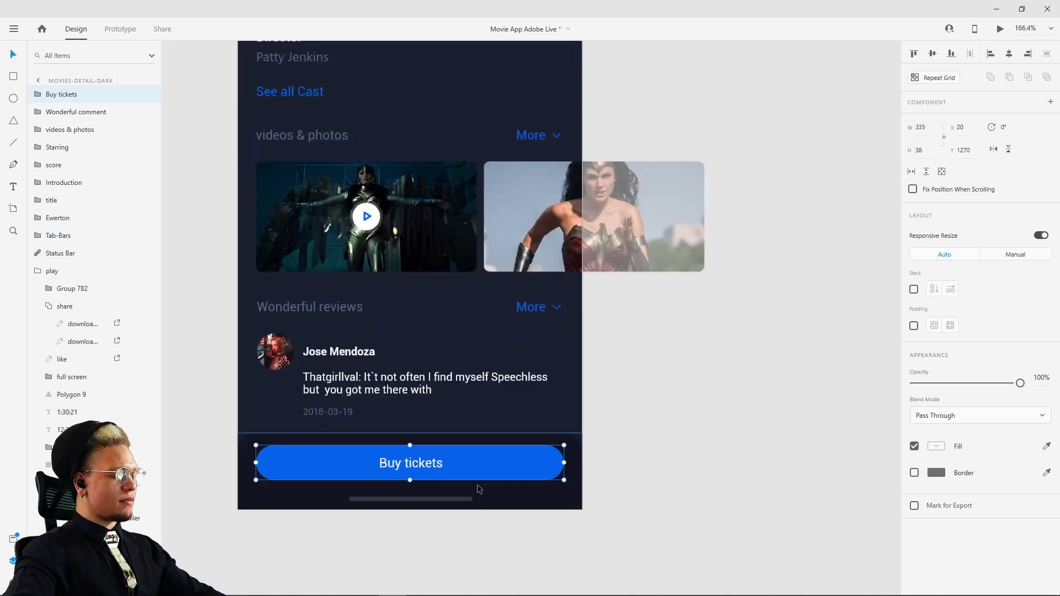
drag(516, 456, 509, 441)
key(ctrl+z)
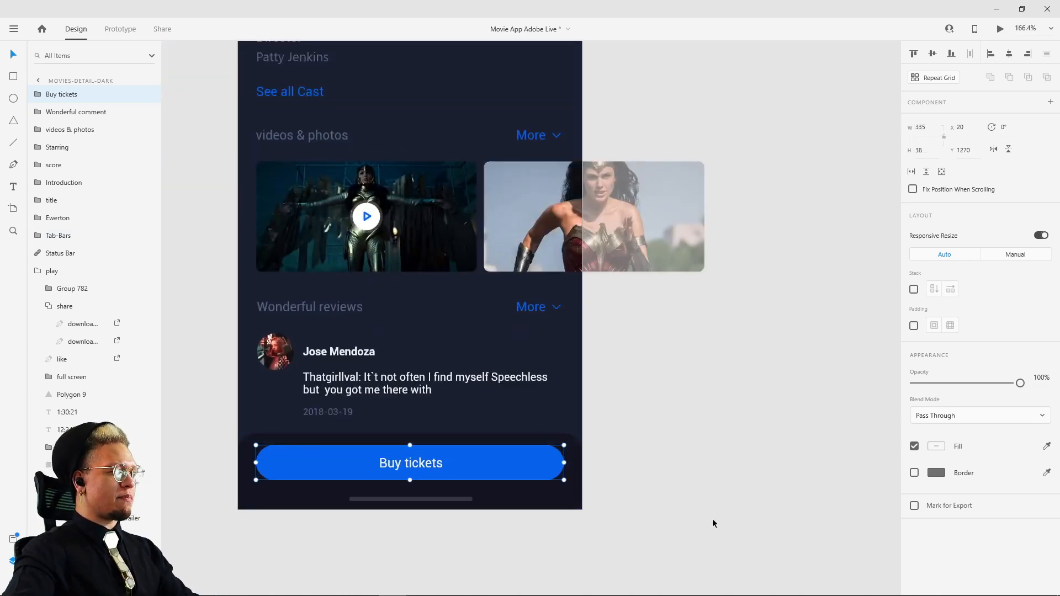
Group the Buy tickets button on its own and undo the test move of that group
shift+click(562, 478)
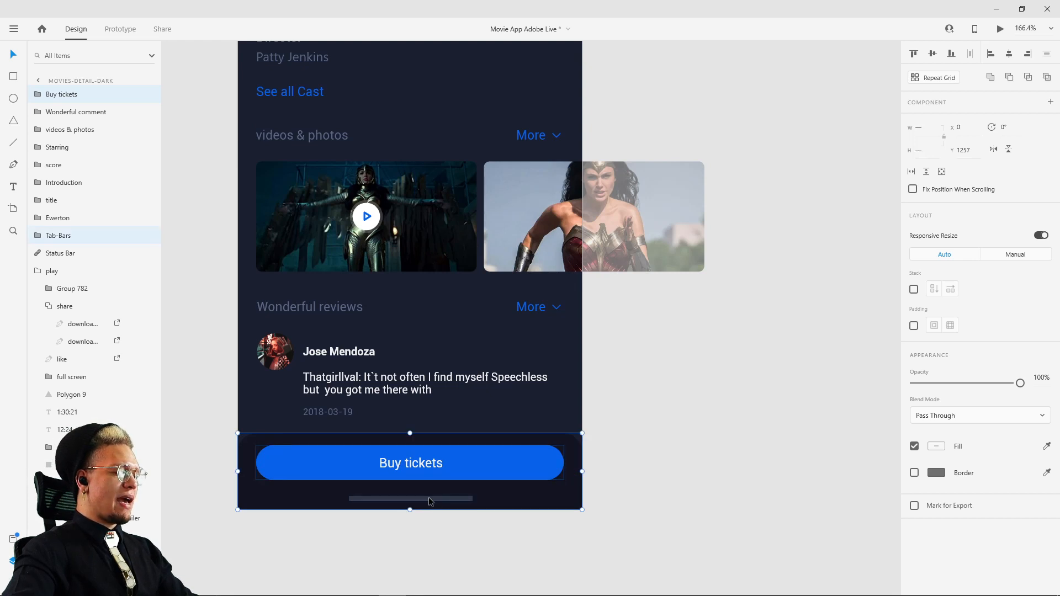
shift+click(429, 497)
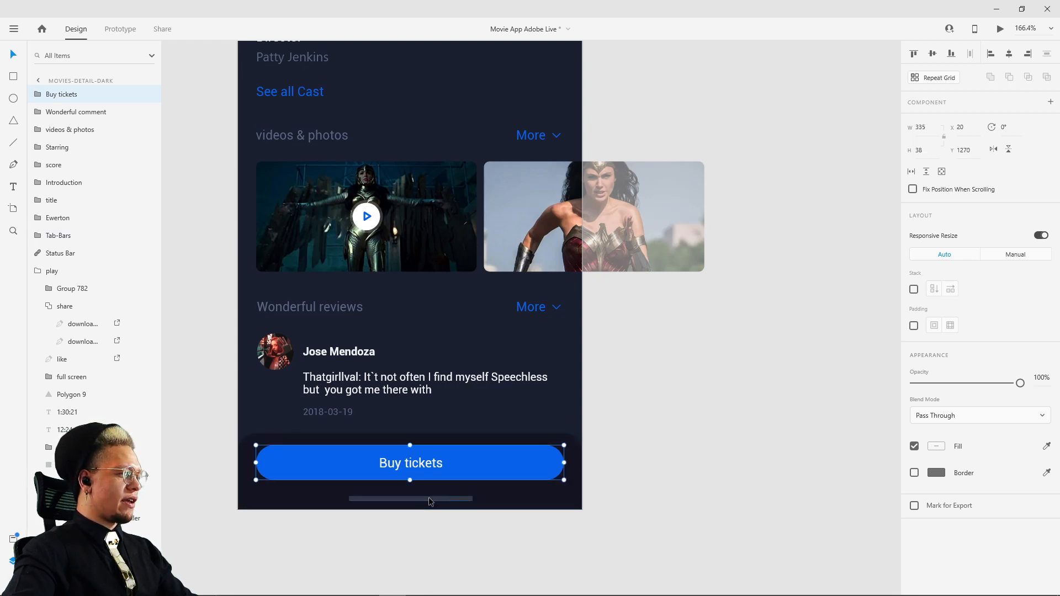
mouse_move(455, 460)
mouse_down()
mouse_move(426, 435)
mouse_move(485, 466)
mouse_move(456, 460)
mouse_up()
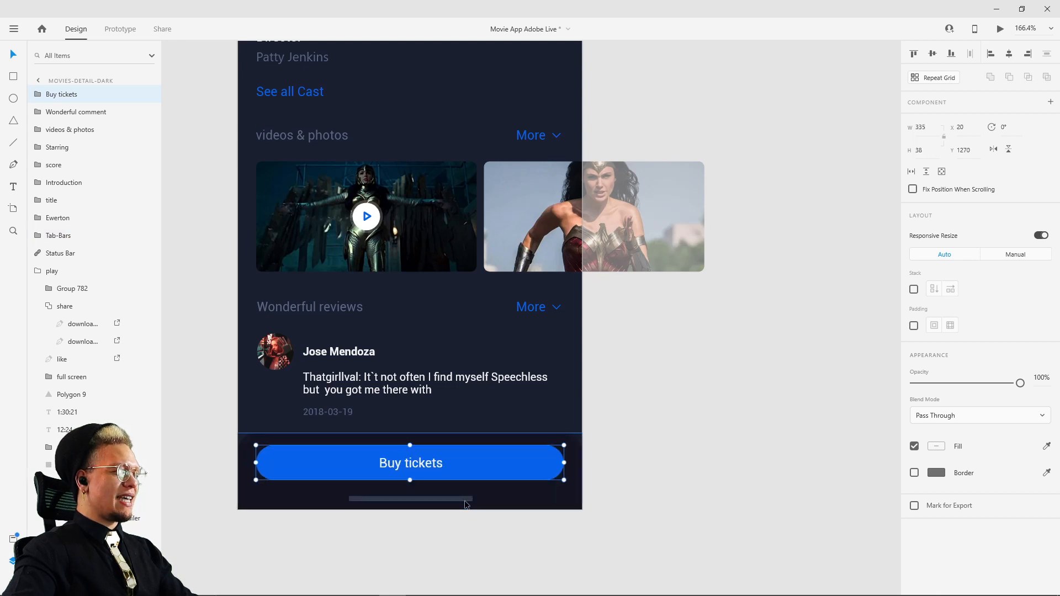
key(ctrl+g)
drag(483, 475, 604, 455)
key(ctrl+z)
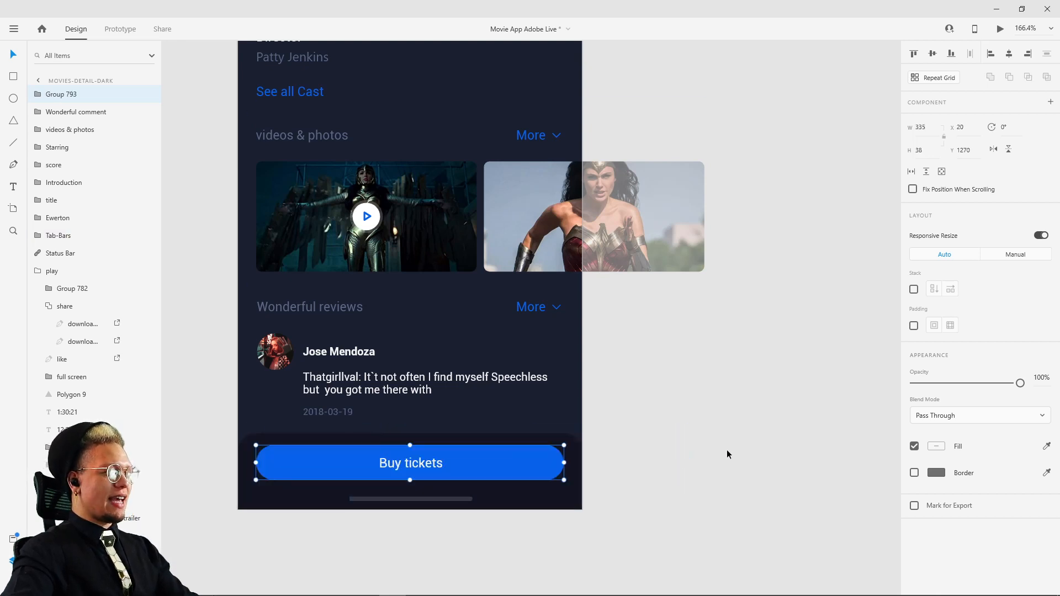
Group the Buy tickets button with the Tab-Bars panel behind it
click(726, 450)
click(554, 467)
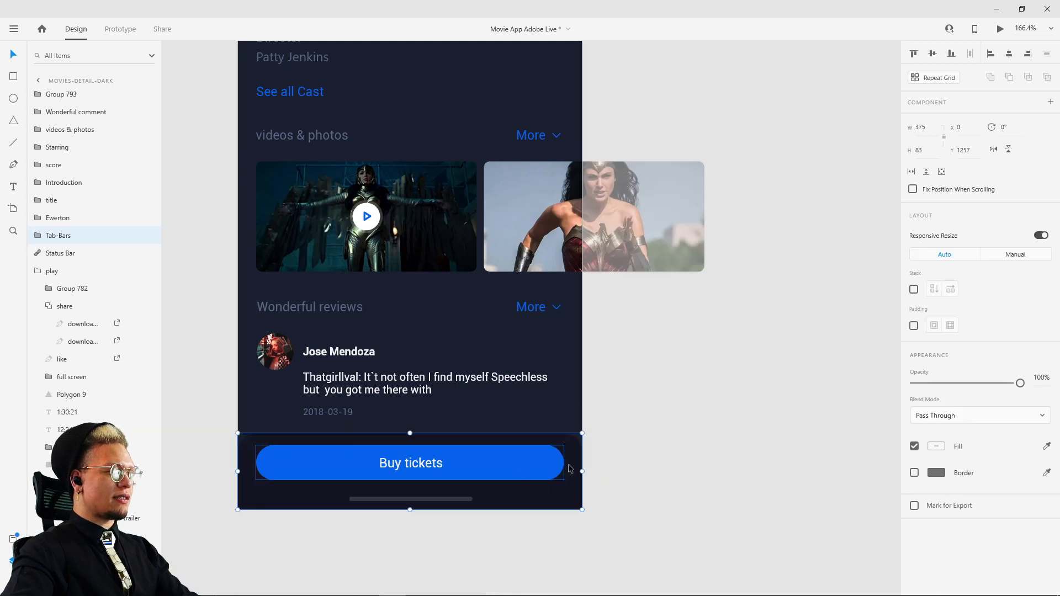
drag(675, 429, 537, 144)
key(ctrl+g)
Align the Buy tickets bar with the viewport line of movies-Detail-dark, at X 0 and Y 729
scroll(582, 389, down, 3)
scroll(442, 167, up, 2)
scroll(441, 167, up, 2)
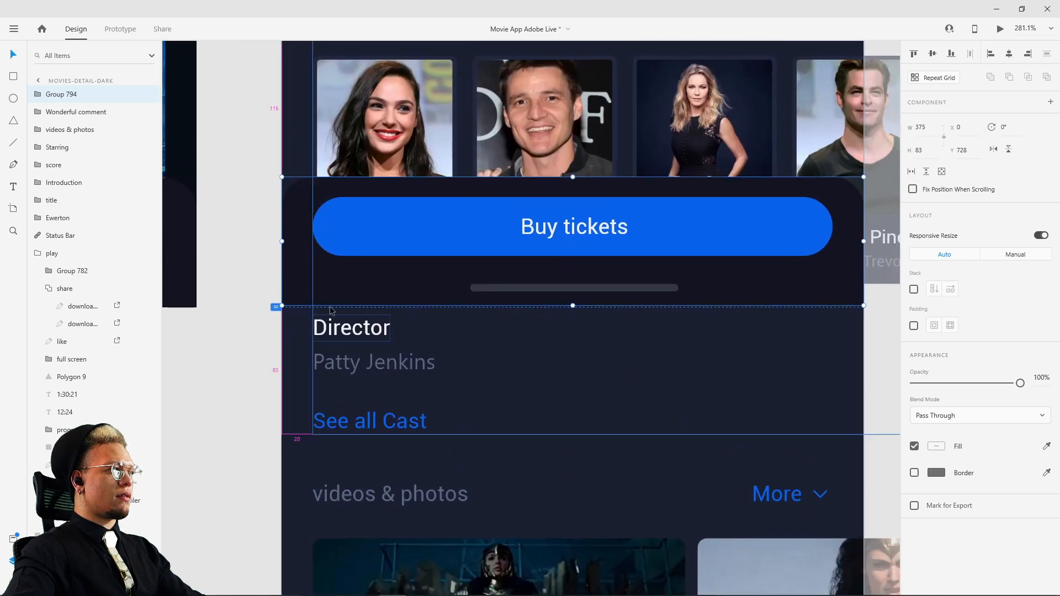
scroll(315, 248, up, 4)
key(Down)
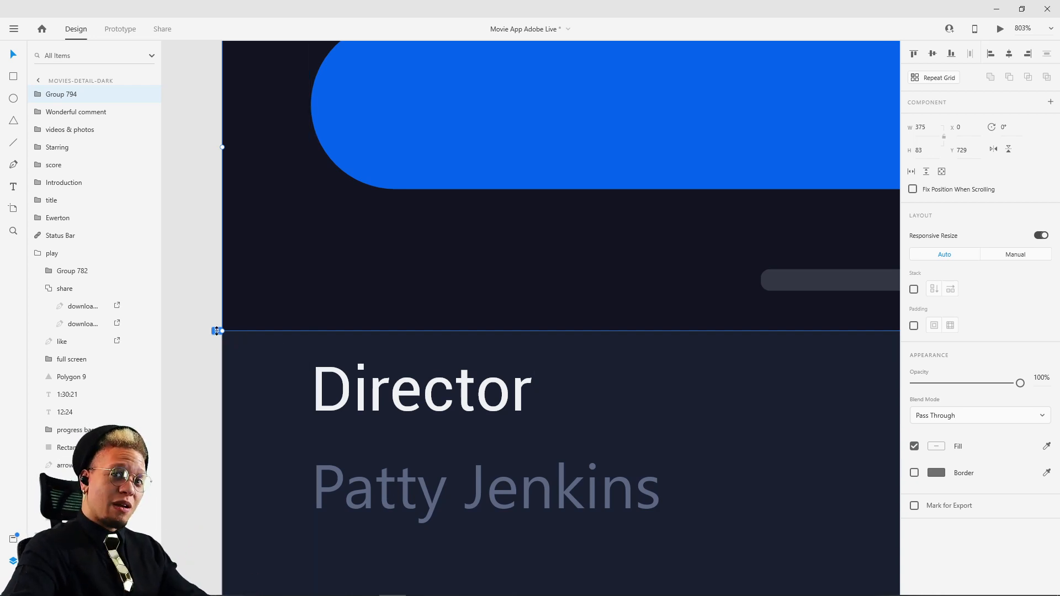
scroll(217, 330, down, 5)
scroll(604, 457, down, 3)
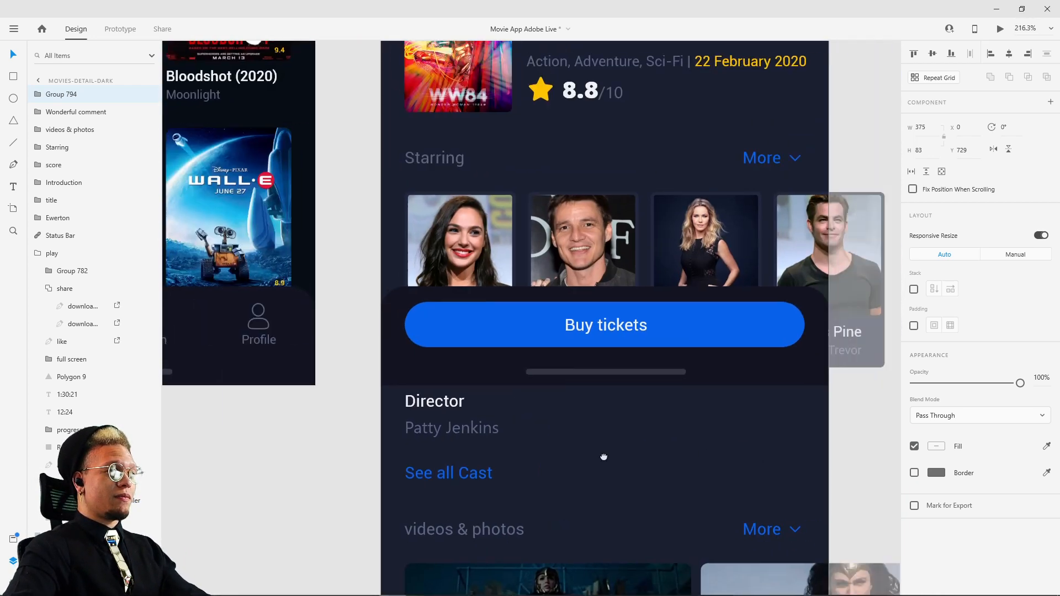
Move the Buy tickets bar off the artboard onto the empty canvas between movies-Detail-dark and the Theater screen
drag(604, 457, 376, 471)
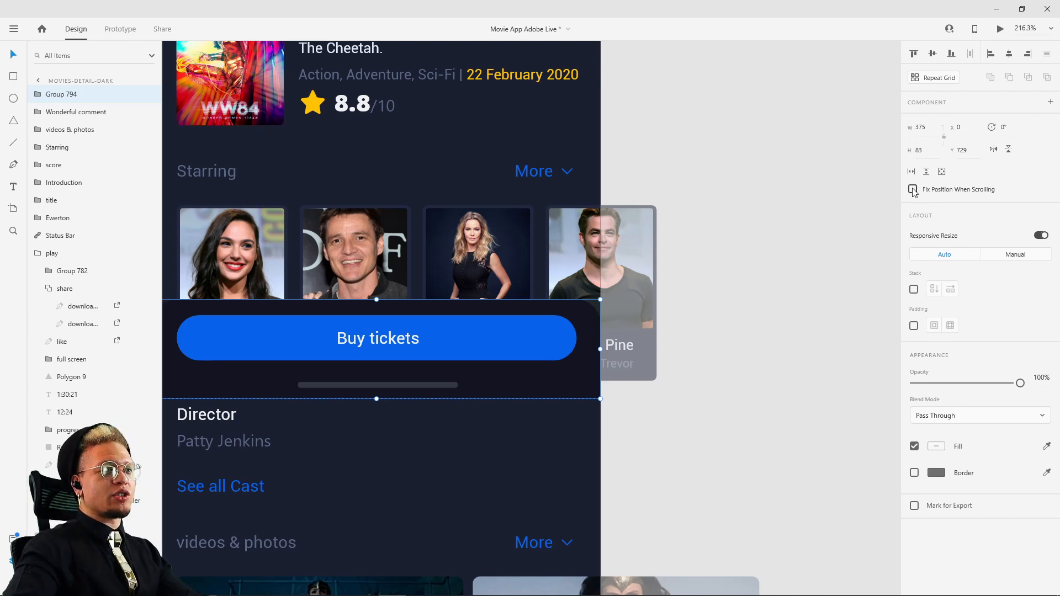
click(740, 240)
scroll(747, 263, down, 5)
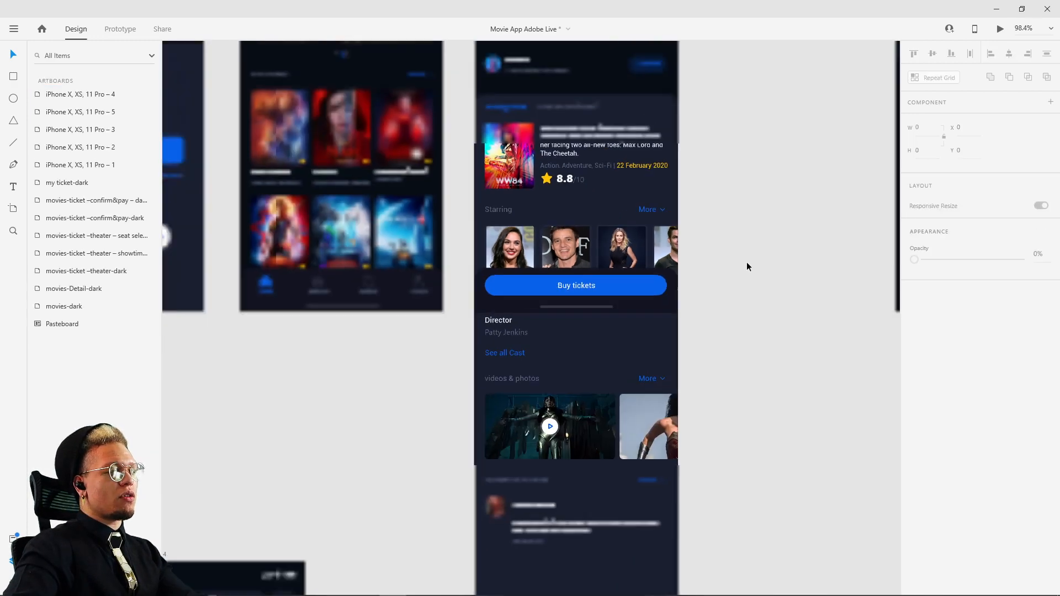
drag(478, 449, 665, 449)
click(677, 534)
scroll(682, 441, down, 5)
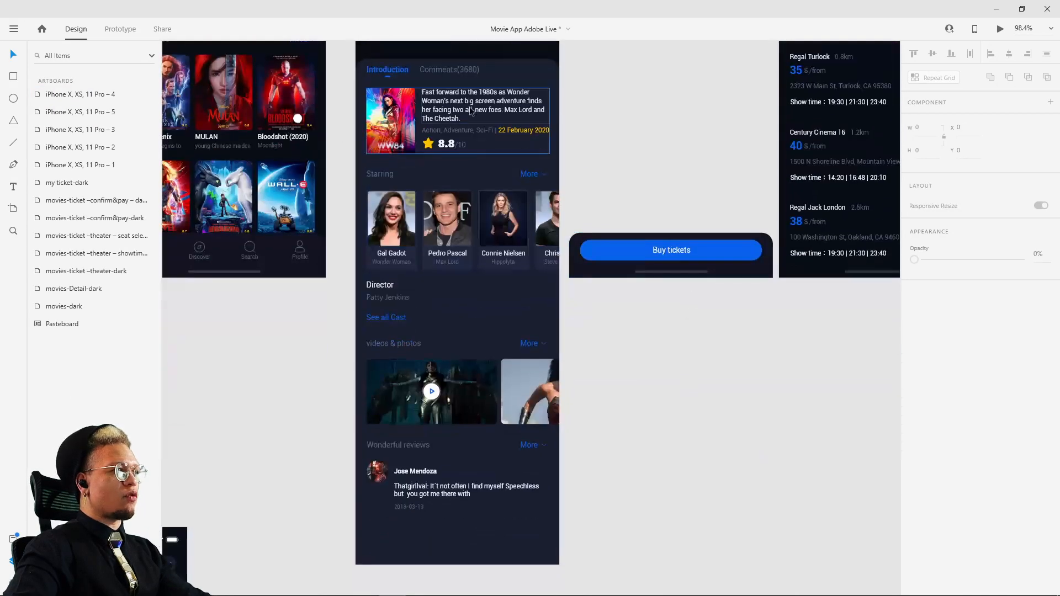
Try selecting the Introduction tab title, Introduction and Starring groups one by one, and clear the selection
scroll(679, 331, down, 2)
scroll(485, 240, up, 3)
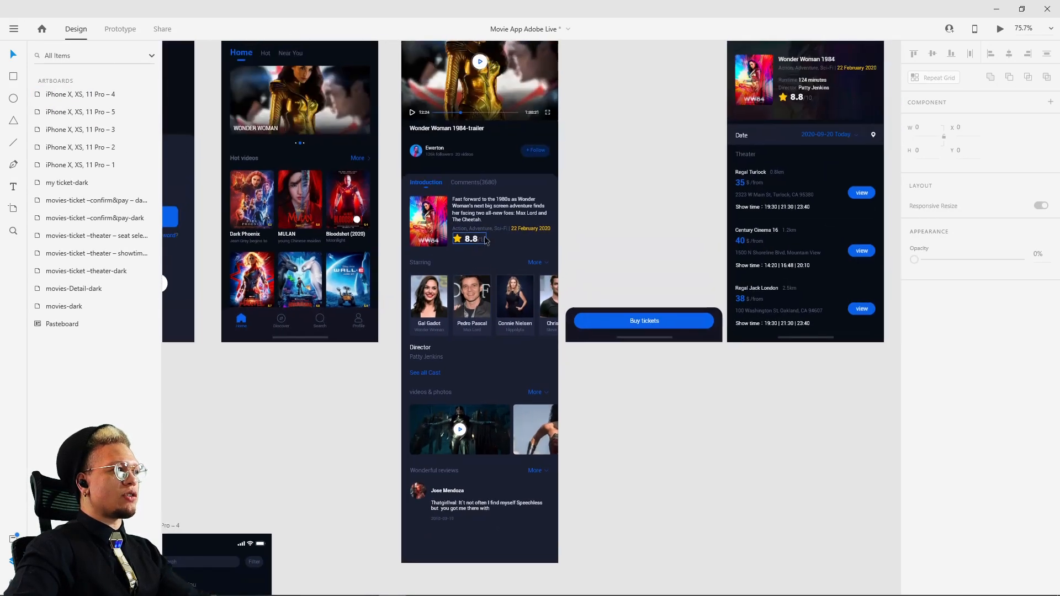
click(422, 184)
shift+click(426, 221)
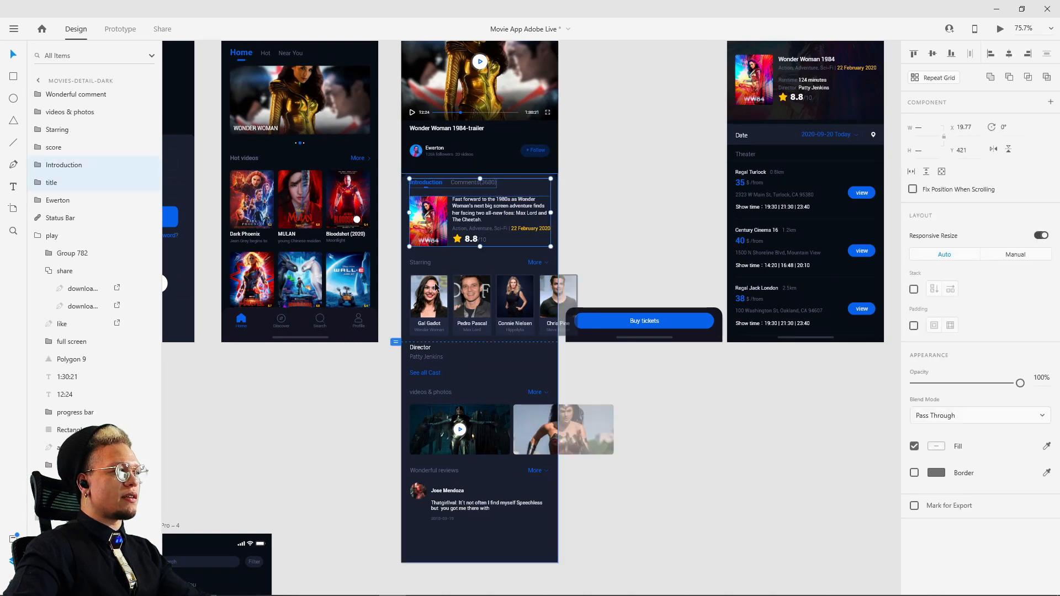
shift+click(430, 290)
click(389, 214)
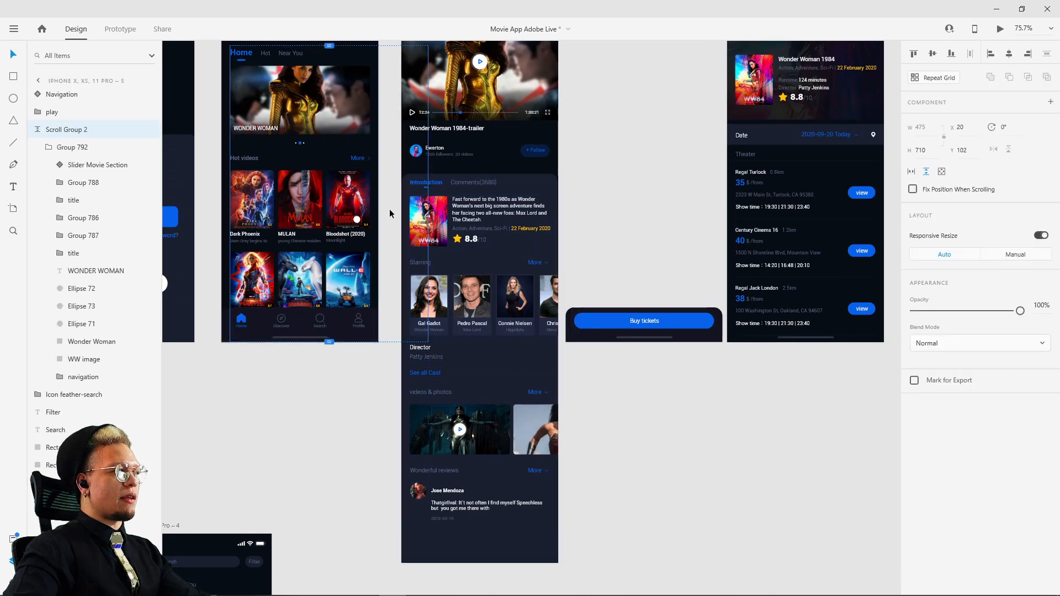
click(391, 188)
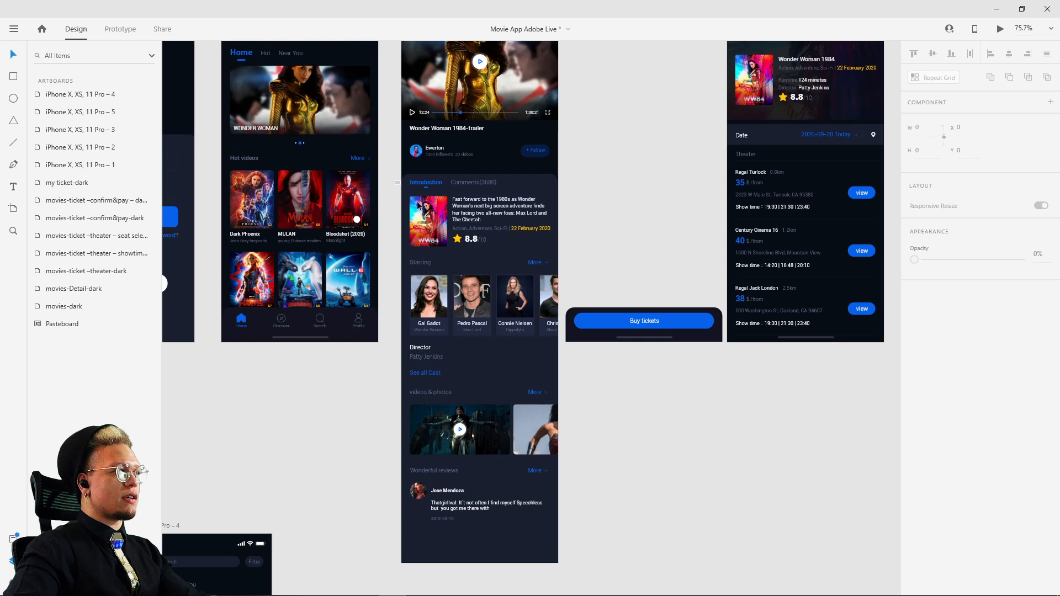
Group all content below the profile row, from the Introduction tabs to the reviews, with its background panel and the Buy tickets bar
drag(403, 173, 614, 560)
key(ctrl+g)
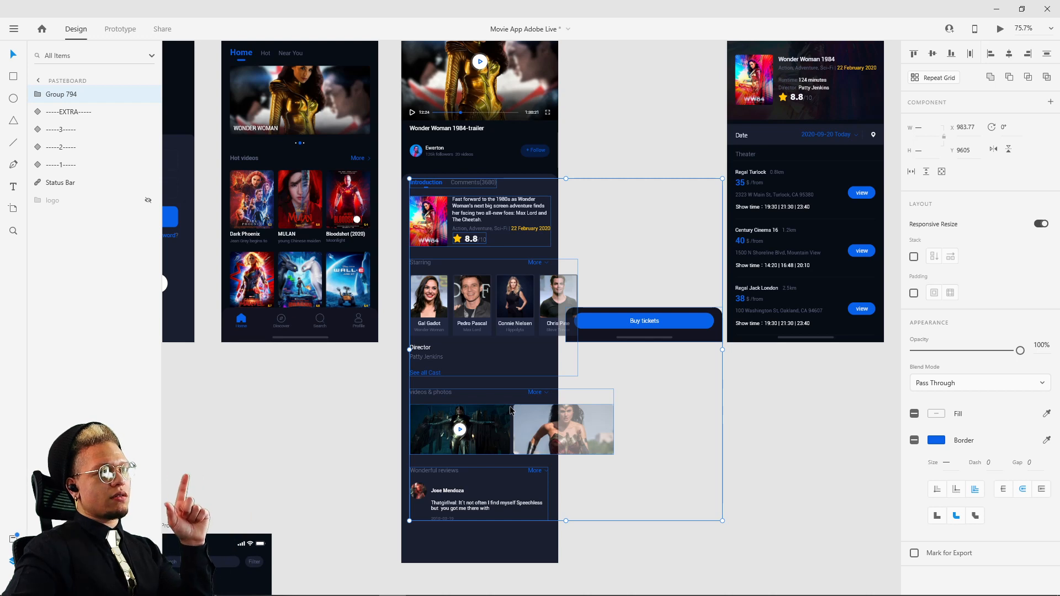
key(ctrl+z)
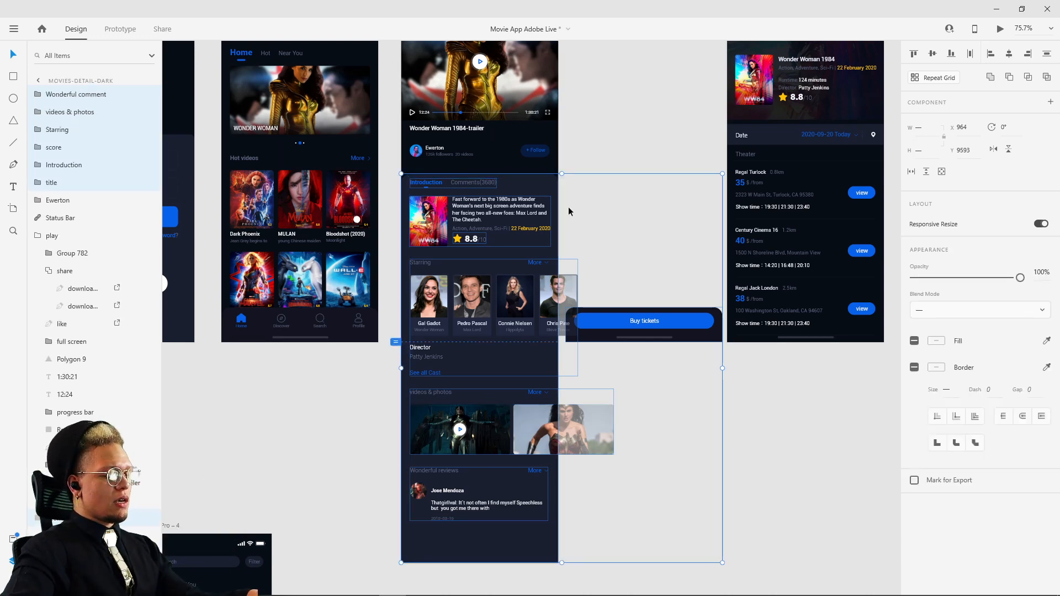
key(ctrl+g)
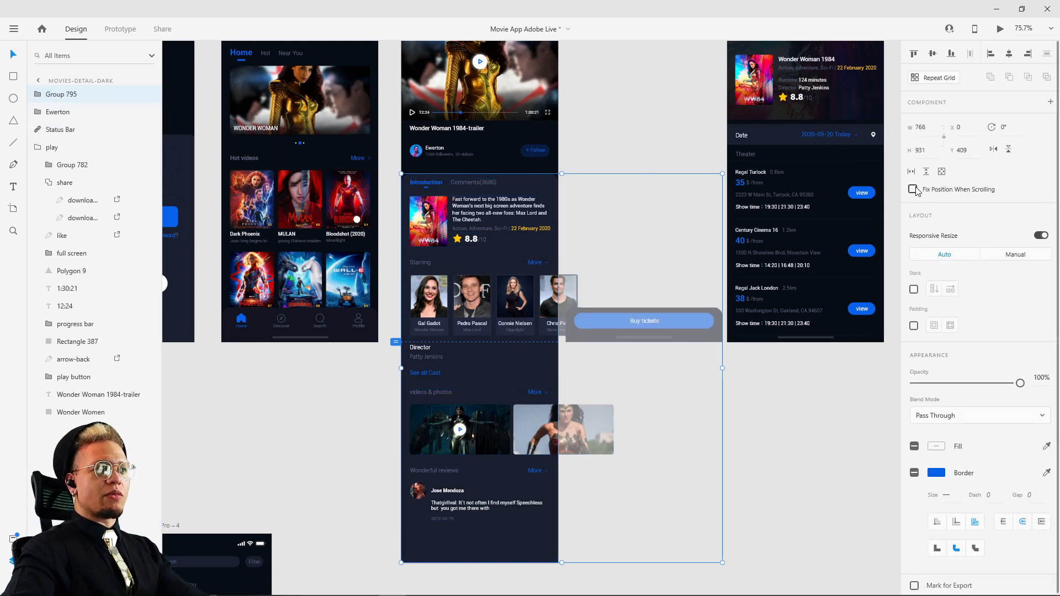
Make the grouped content a vertical scroll group with its visible area starting at Y 386 and 426 high, ending at the viewport line
click(926, 172)
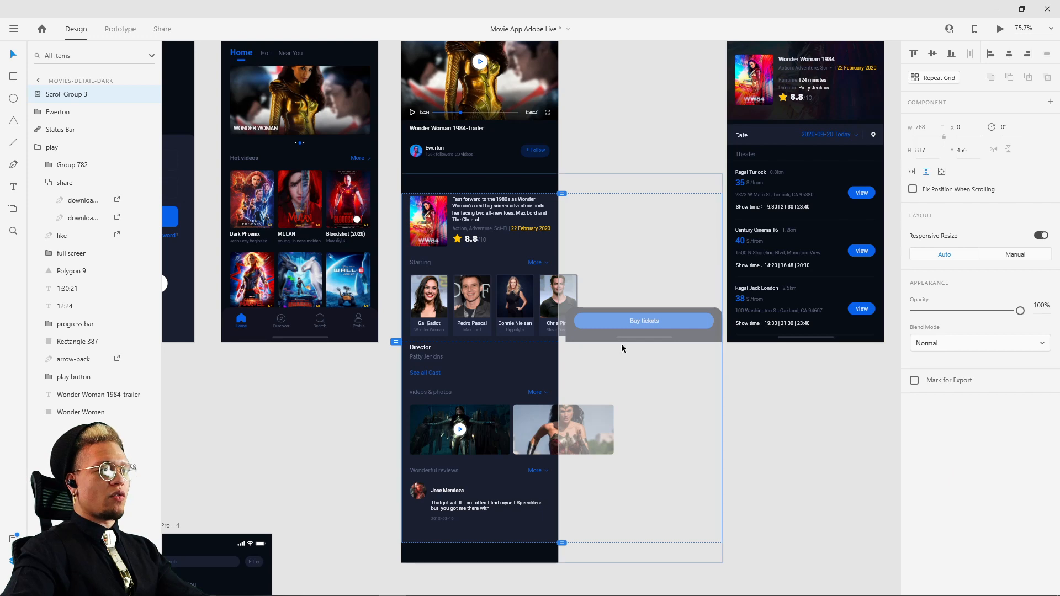
drag(563, 543, 551, 342)
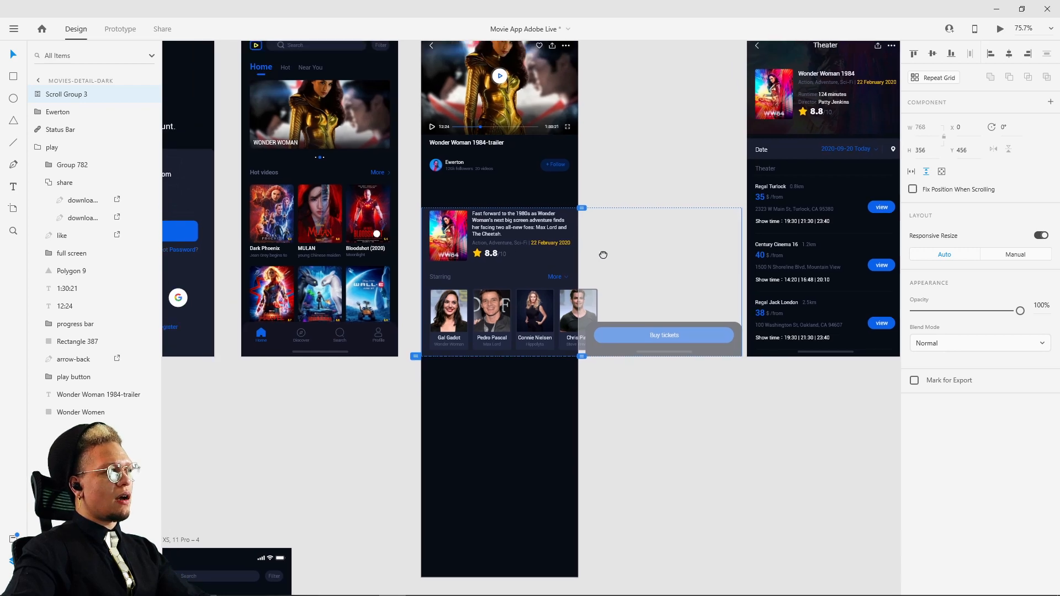
scroll(604, 253, up, 3)
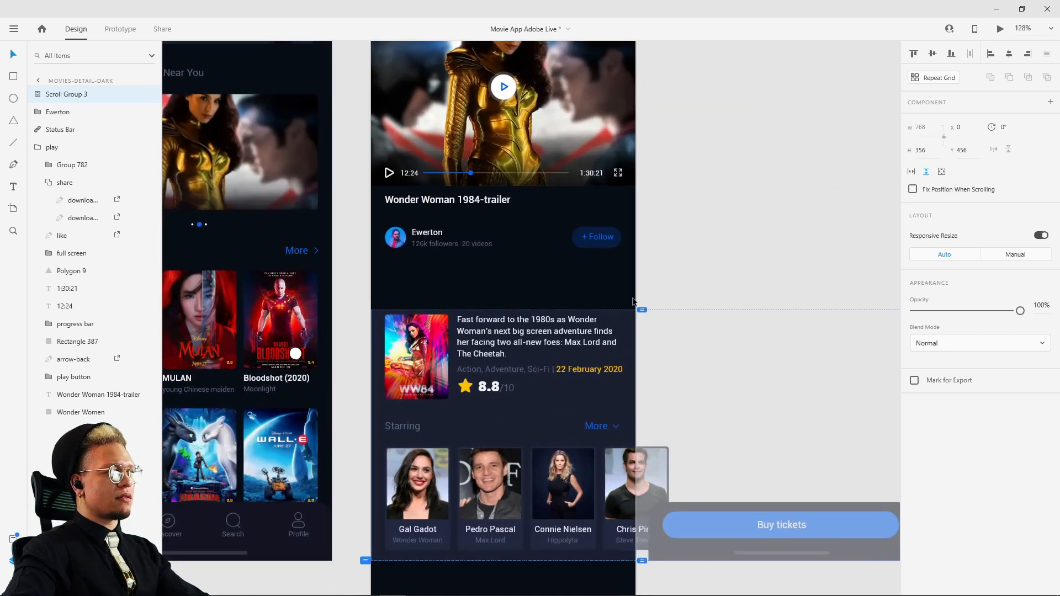
drag(641, 308, 637, 260)
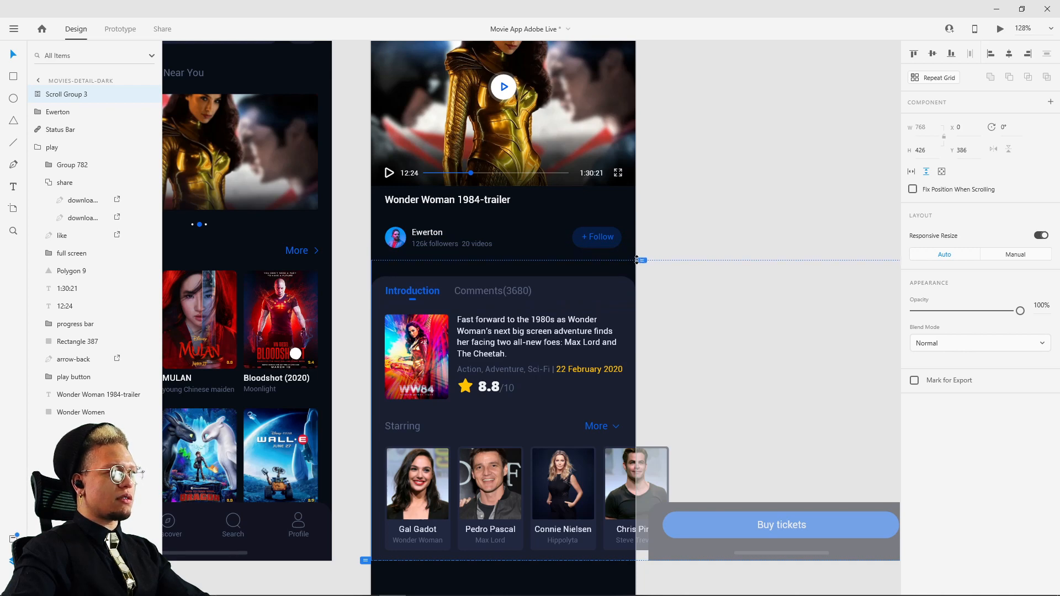
click(685, 165)
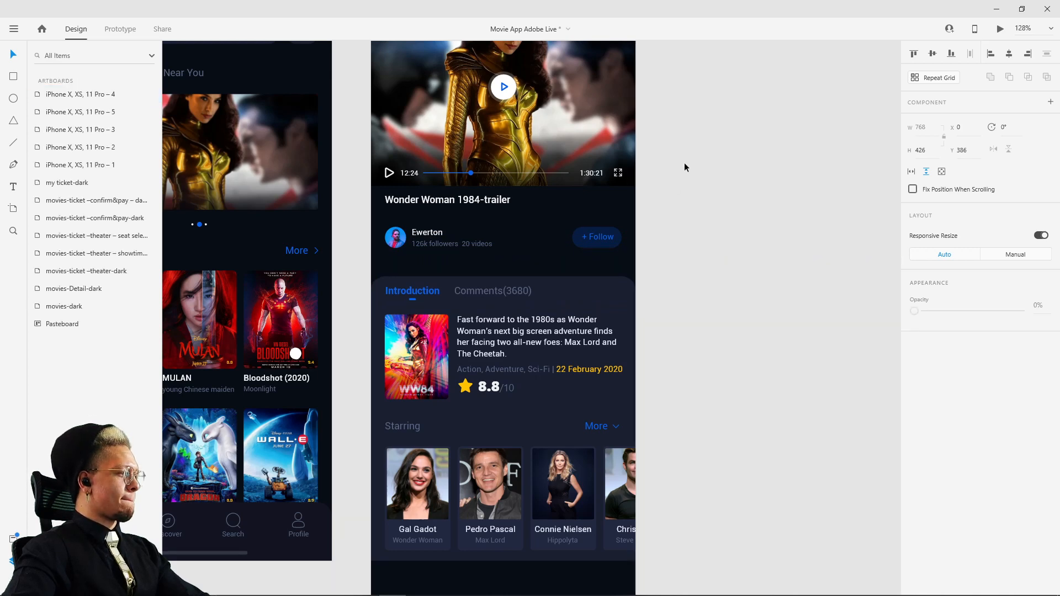
Cut the Buy tickets bar out of the detail screen's scroll group and paste it onto the empty pasteboard
scroll(714, 213, down, 5)
drag(709, 252, 652, 210)
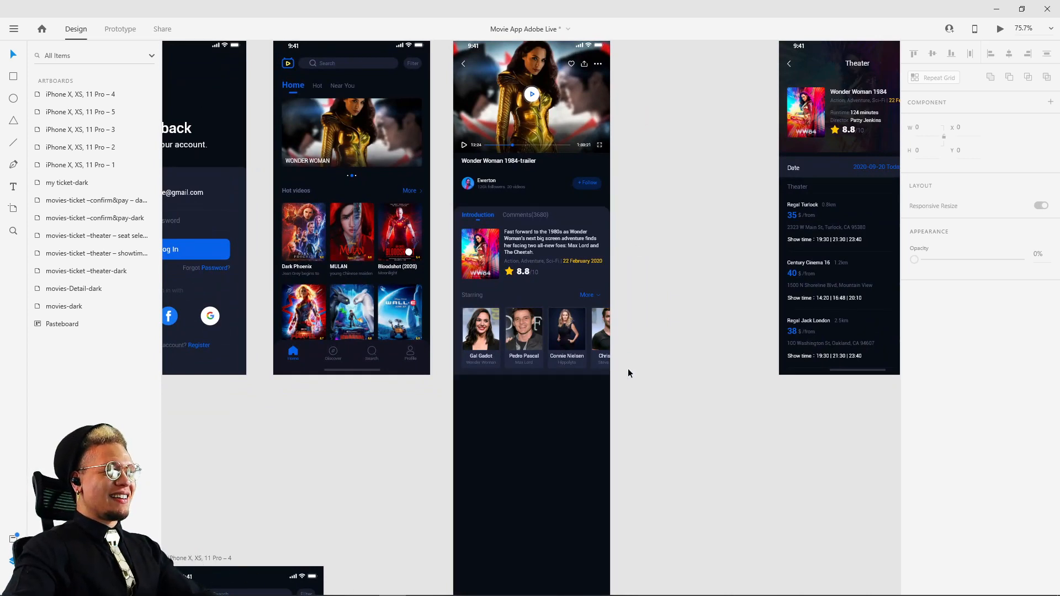
drag(655, 390, 470, 272)
scroll(481, 284, down, 5)
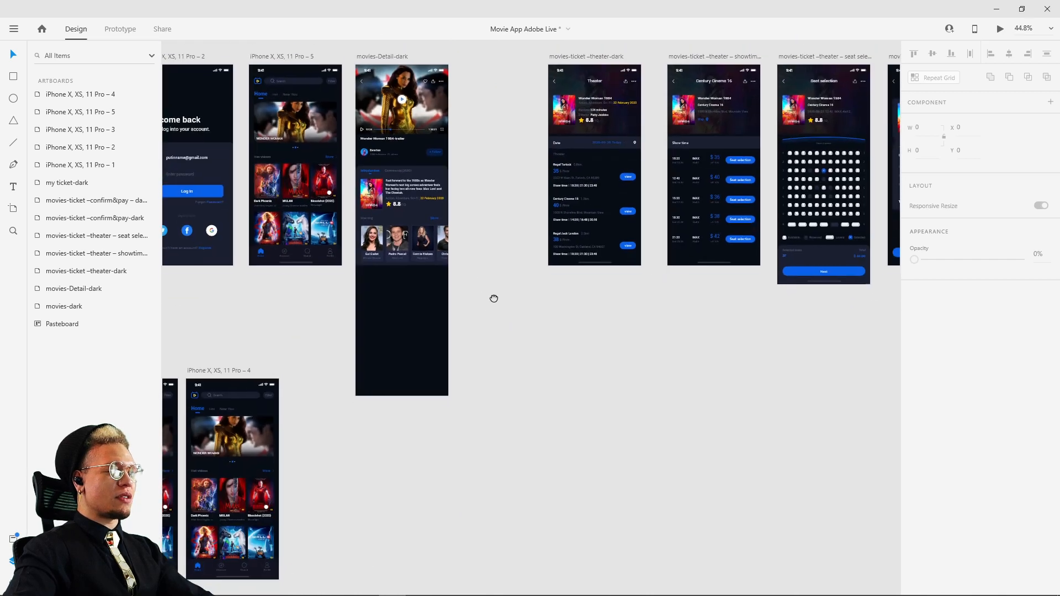
click(456, 241)
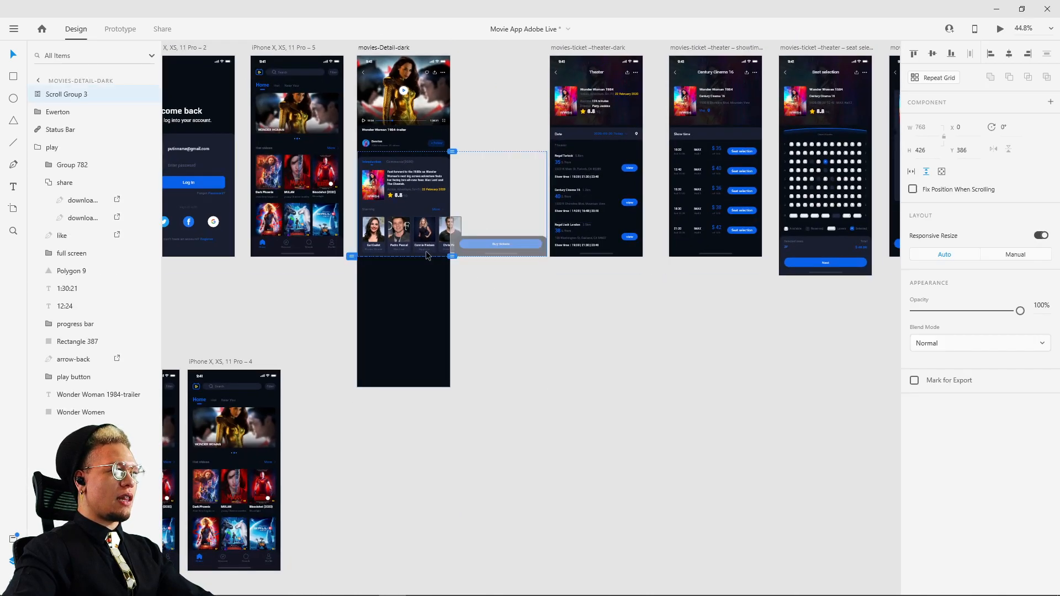
double_click(461, 243)
double_click(462, 242)
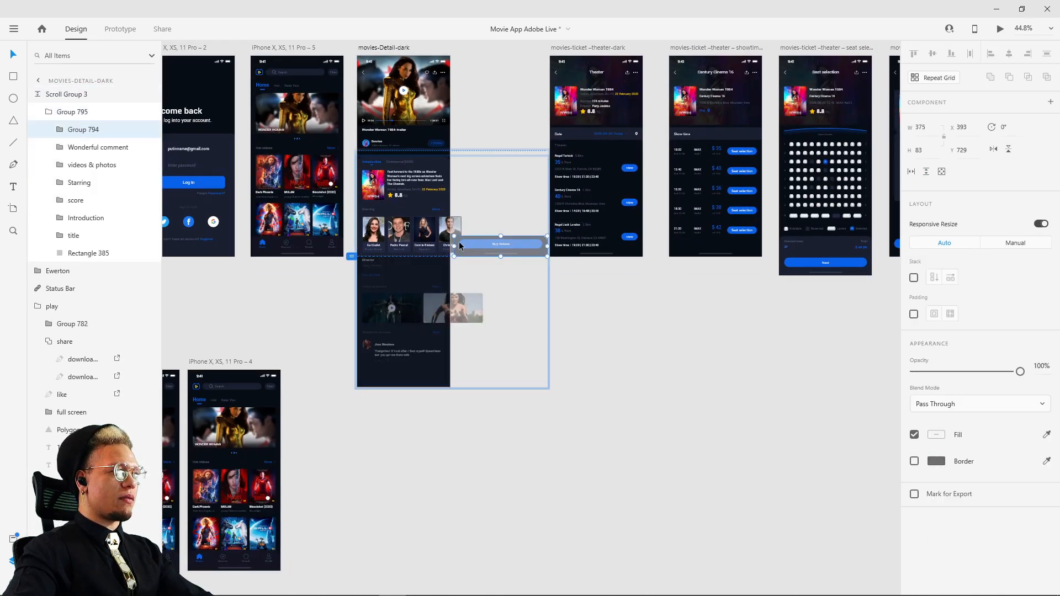
key(ctrl+x)
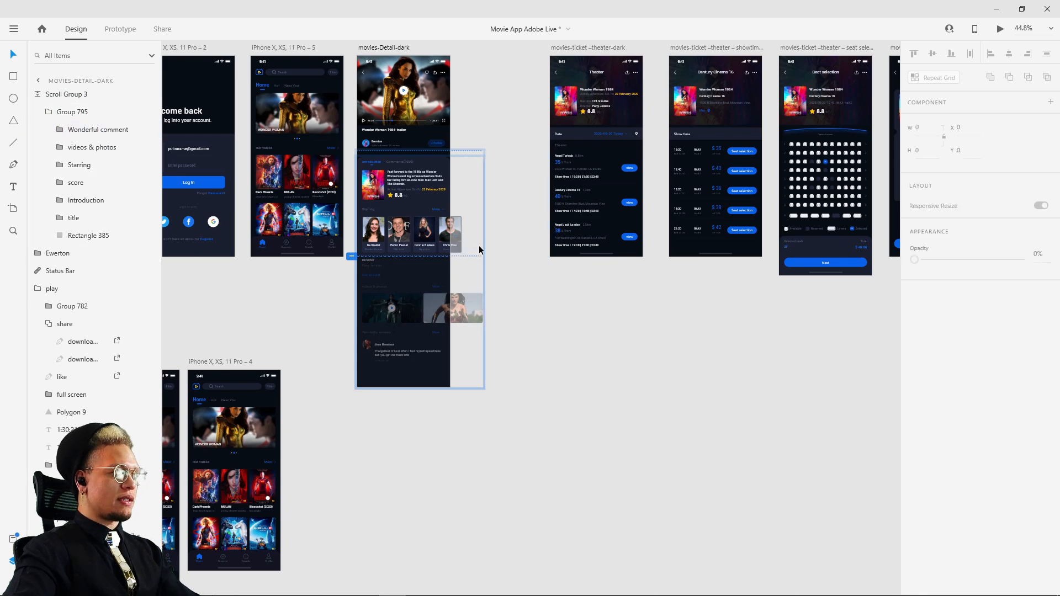
click(595, 339)
key(ctrl+v)
Place the Buy tickets bar over the scroll content on movies-Detail-dark, aligned with the bottom of the viewport
scroll(450, 272, up, 2)
scroll(450, 272, up, 5)
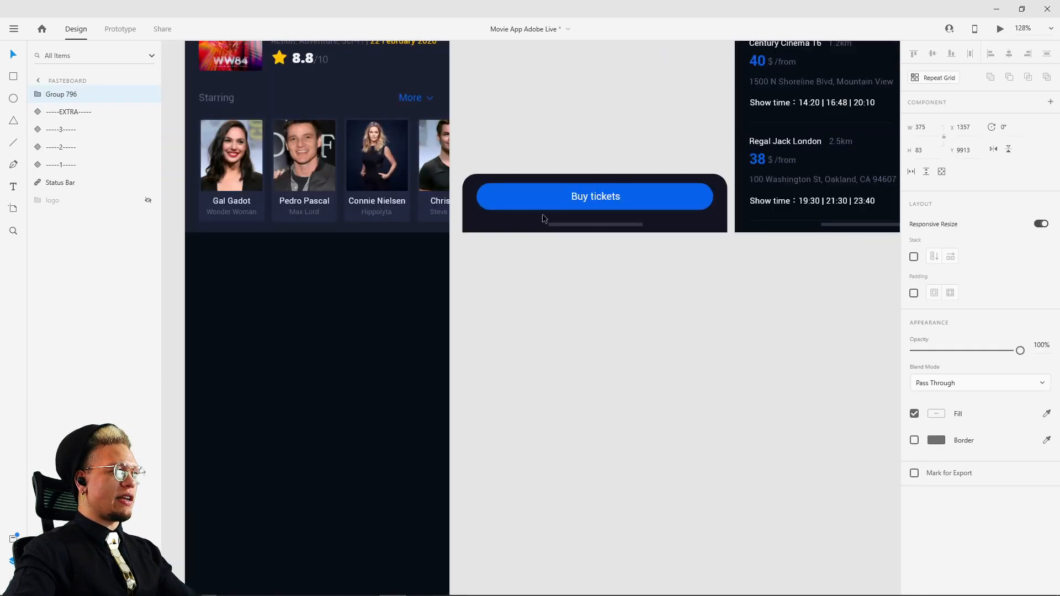
drag(593, 190, 601, 341)
click(827, 214)
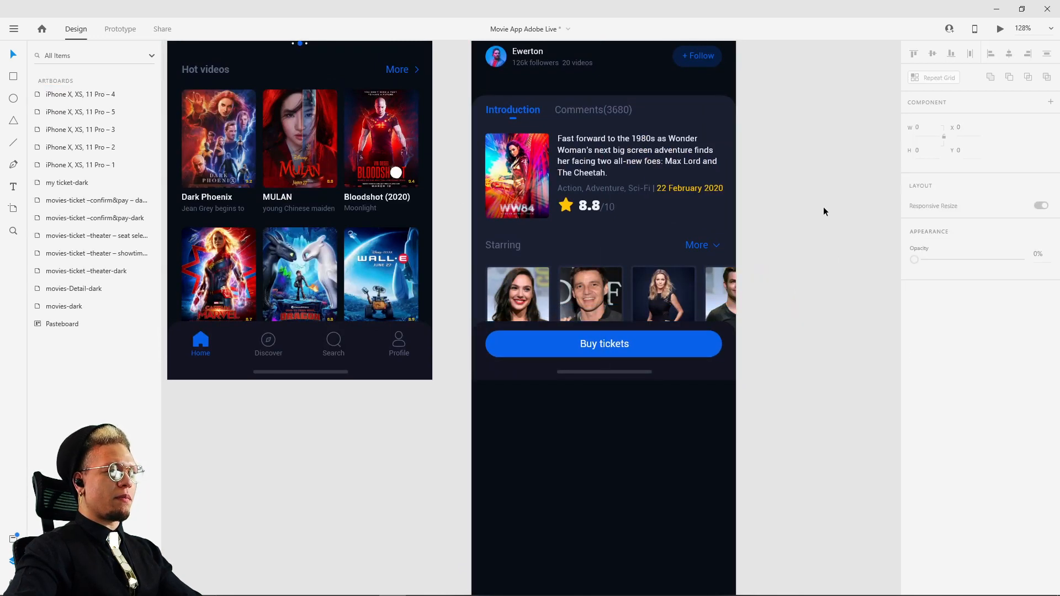
scroll(699, 334, up, 5)
scroll(698, 334, right, 2)
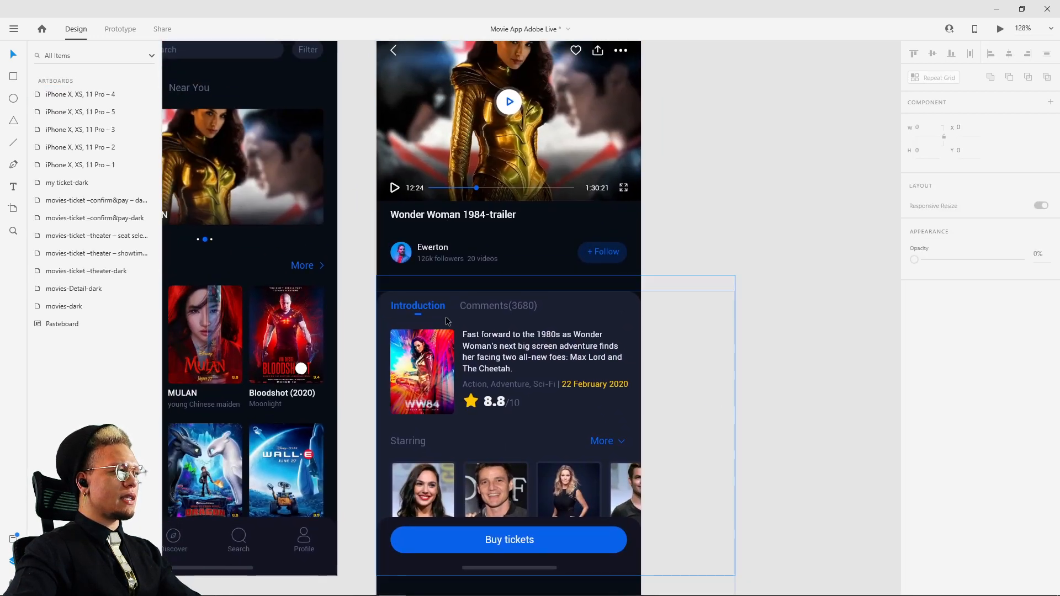
Try shortening the movies-Detail-dark artboard to 882 high with Responsive Resize on, and undo it
scroll(496, 370, down, 4)
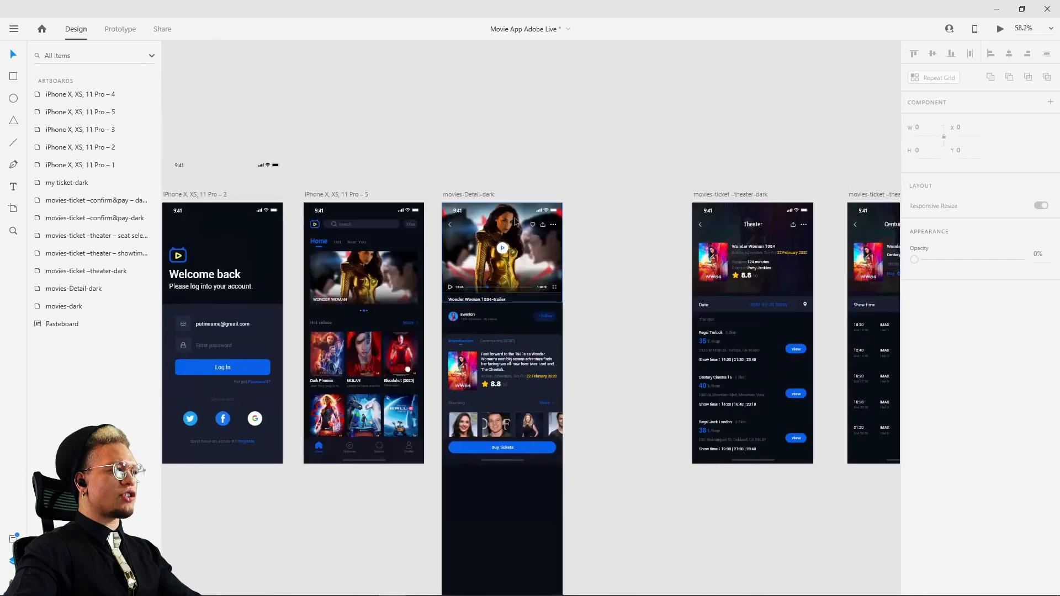
click(466, 194)
scroll(598, 230, down, 3)
scroll(598, 229, right, 1)
drag(473, 490, 471, 350)
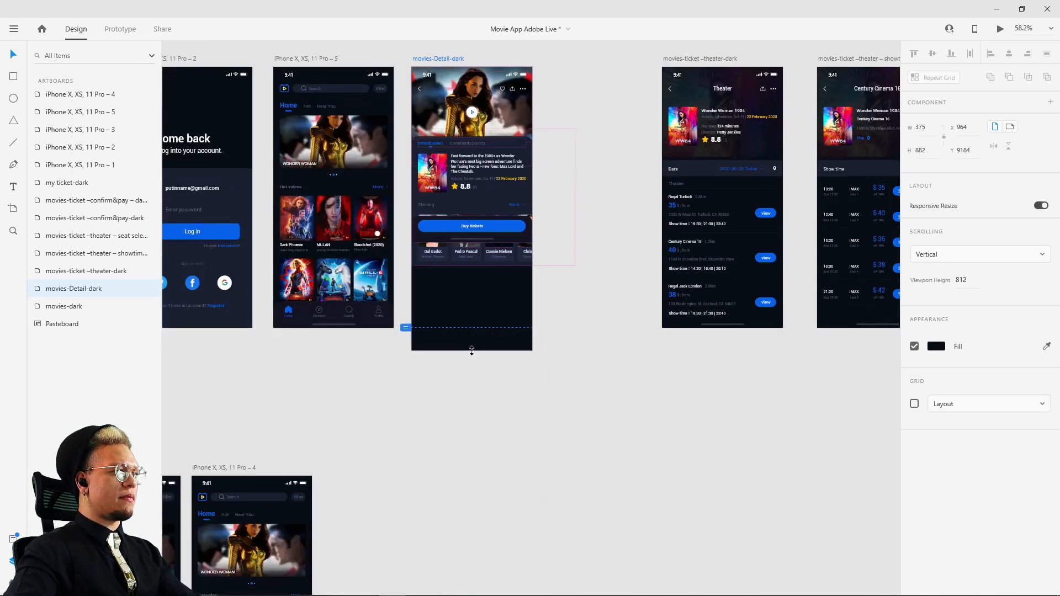
scroll(588, 260, up, 2)
scroll(588, 259, down, 3)
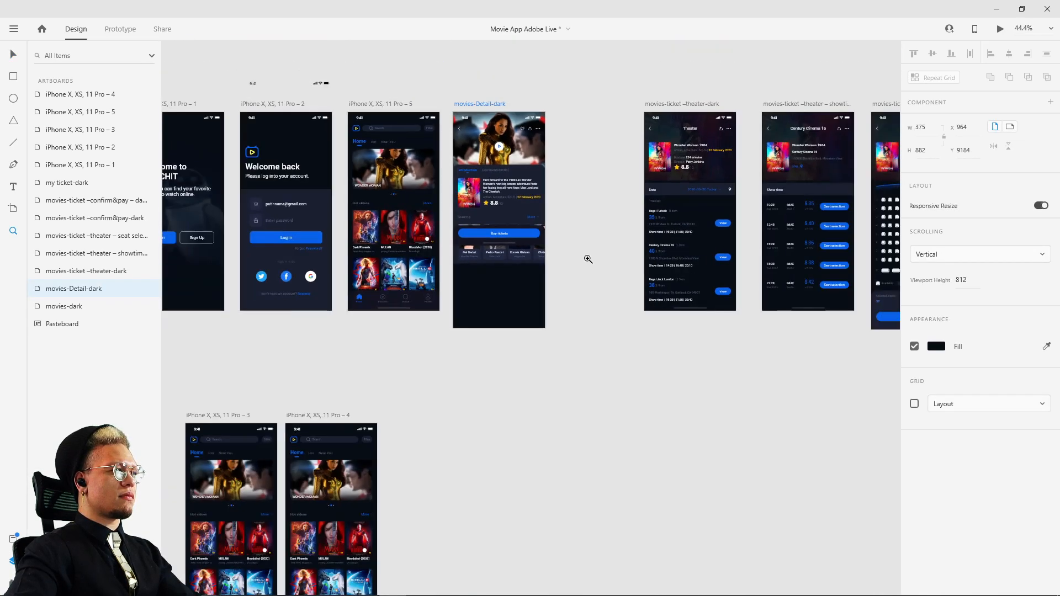
key(ctrl+z)
Turn off Responsive Resize for the movies-Detail-dark artboard and undo a trial shortening of it
click(475, 102)
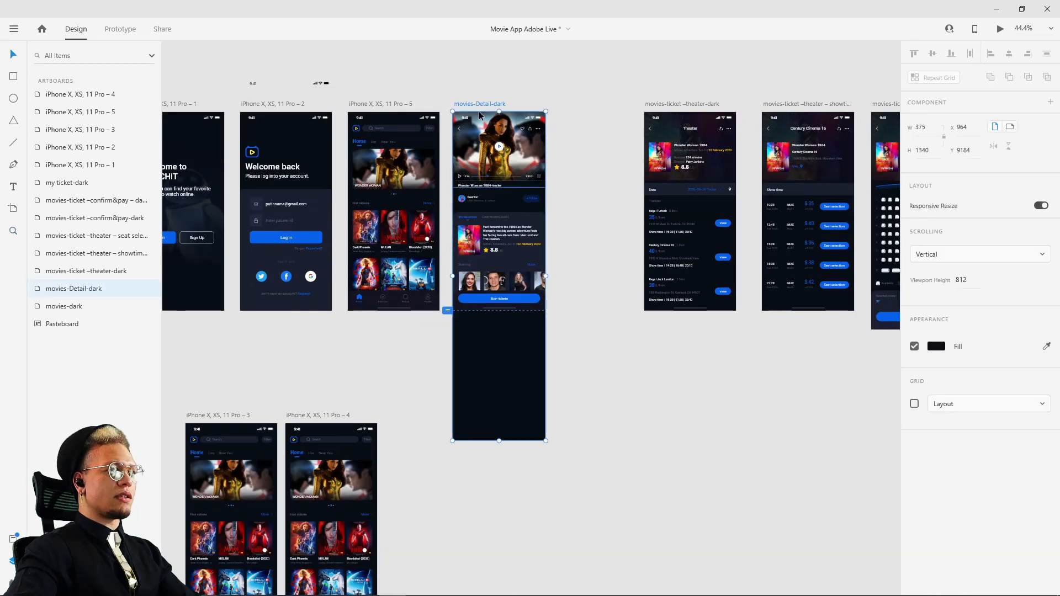
click(1040, 206)
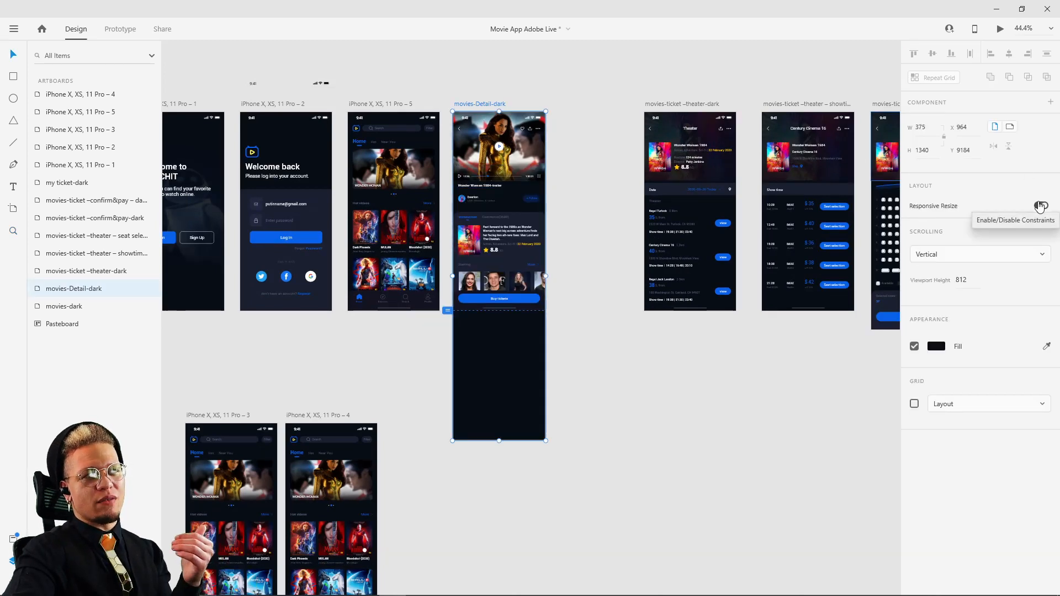
drag(498, 440, 504, 333)
key(ctrl+z)
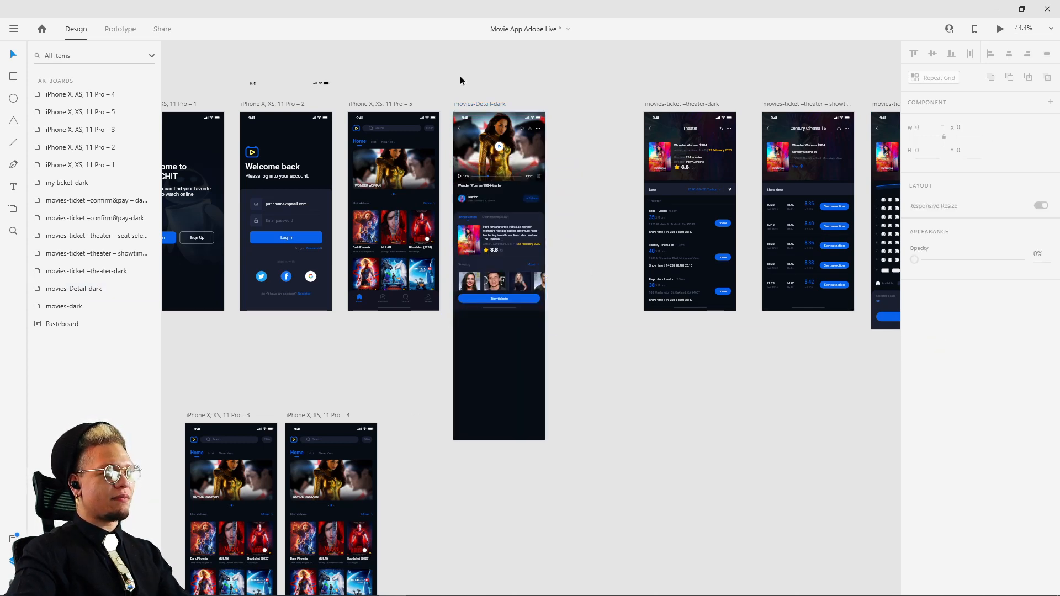
click(1040, 206)
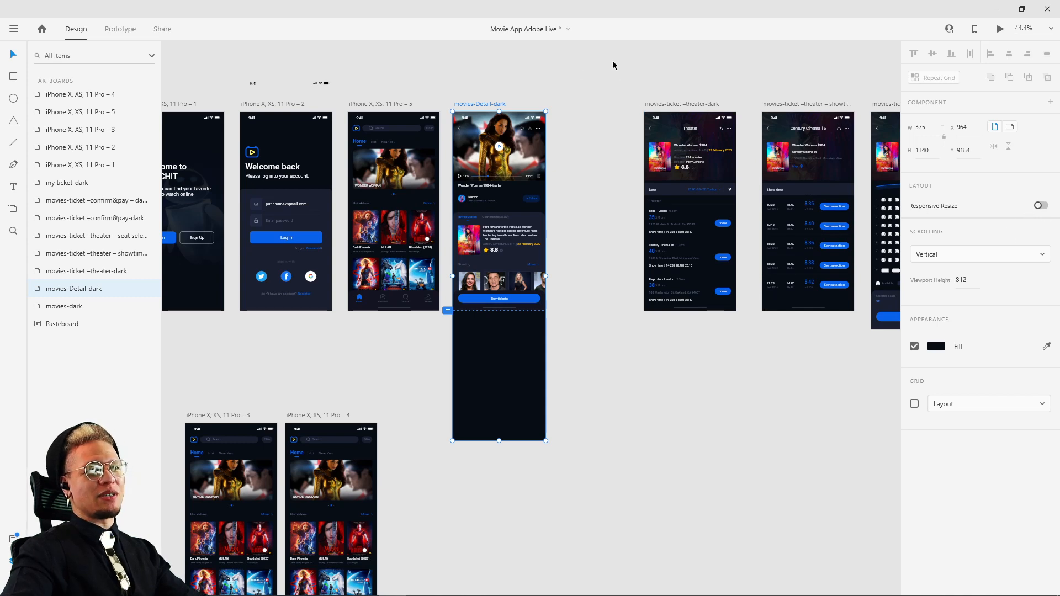
Try shortening the movies-ticket –theater-dark artboard with Responsive Resize on, undo it, and clear the selection
scroll(587, 109, right, 3)
scroll(587, 109, up, 1)
click(579, 131)
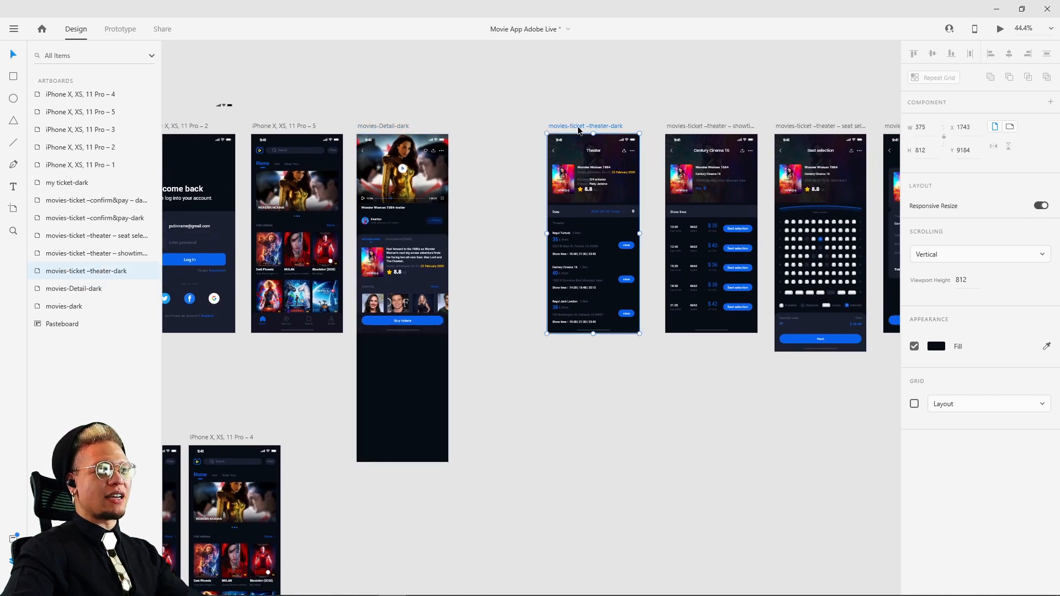
drag(594, 334, 593, 266)
key(ctrl+z)
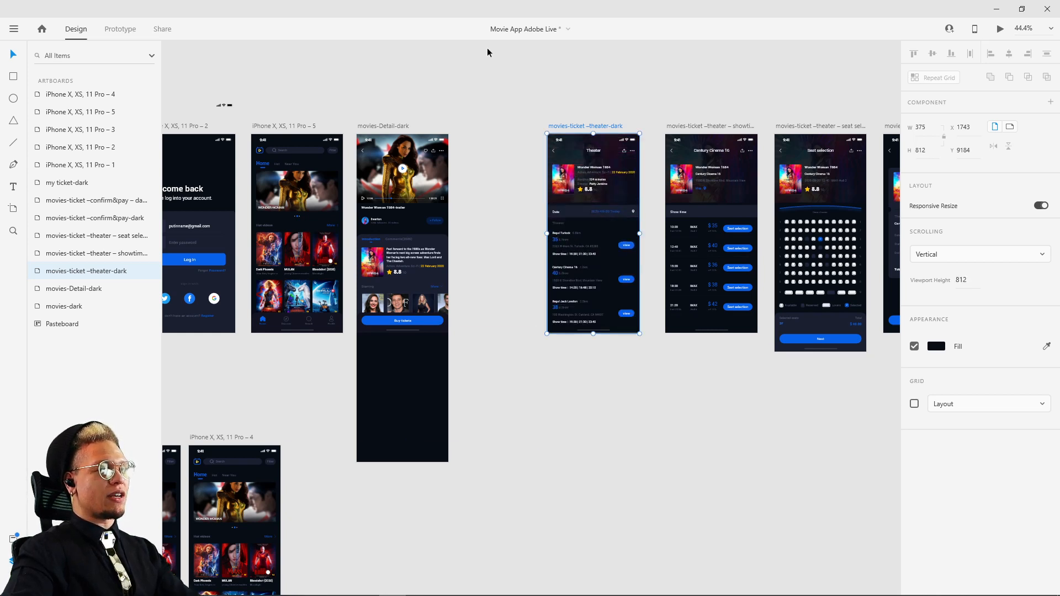
click(487, 49)
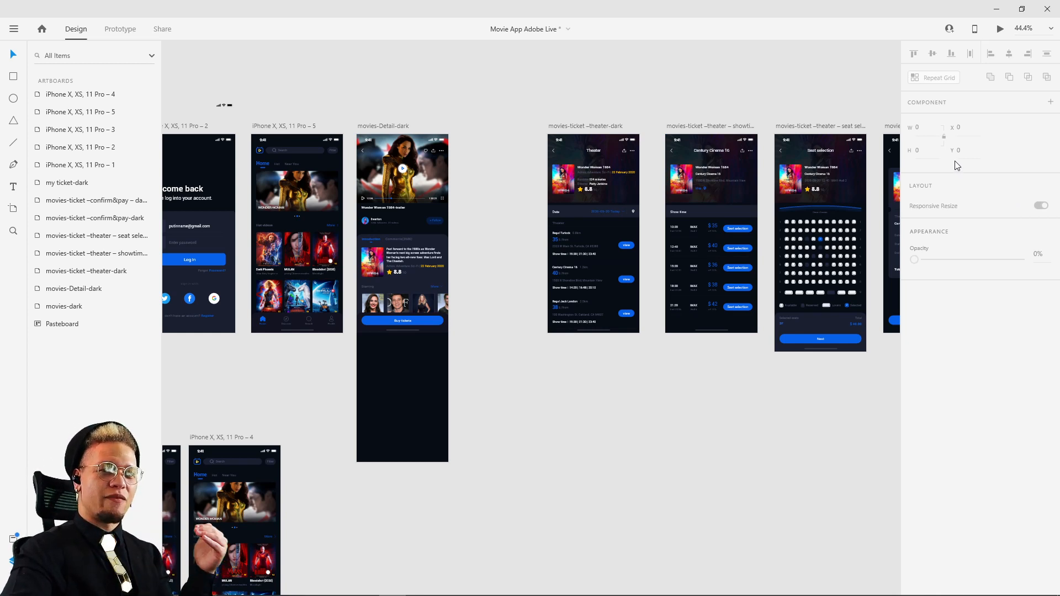
Shorten the movies-Detail-dark artboard to 812 high so it ends at the bottom edge of the Buy tickets bar
click(378, 127)
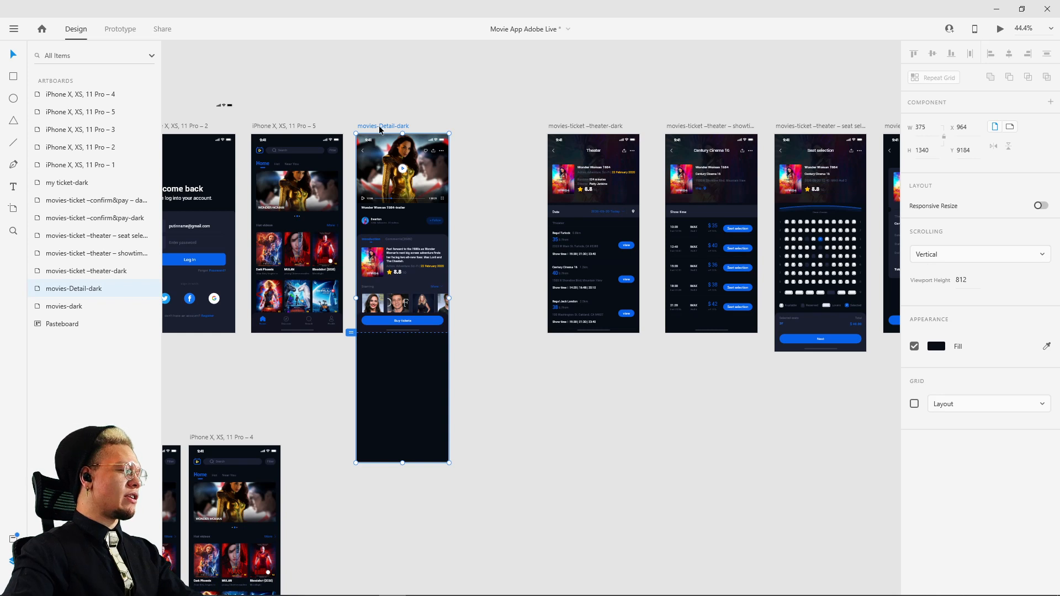
drag(399, 96, 430, 105)
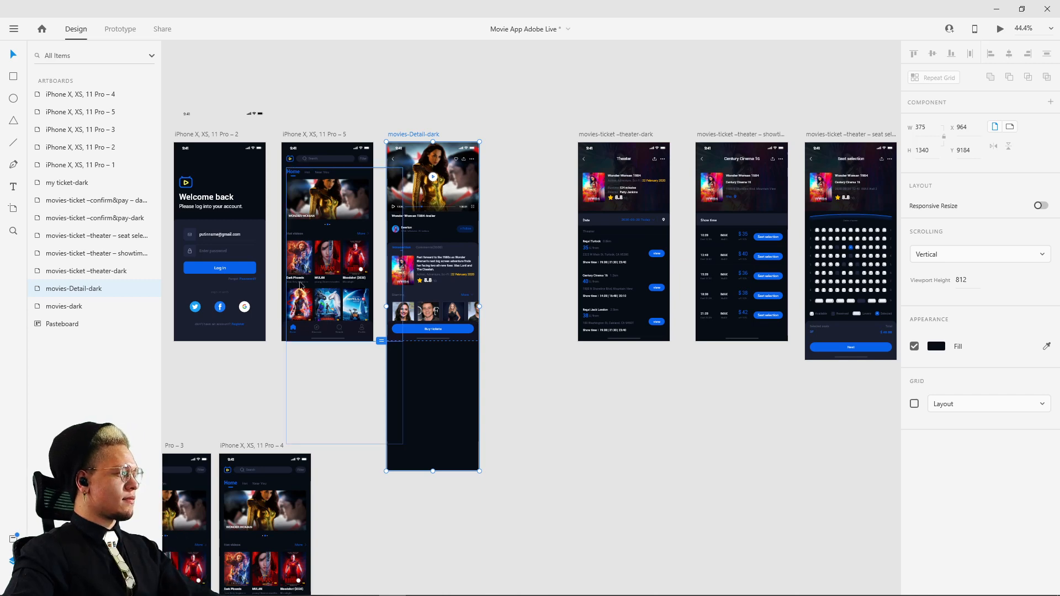
drag(435, 471, 435, 350)
scroll(436, 351, up, 5)
drag(512, 295, 514, 260)
click(535, 350)
drag(607, 300, 551, 479)
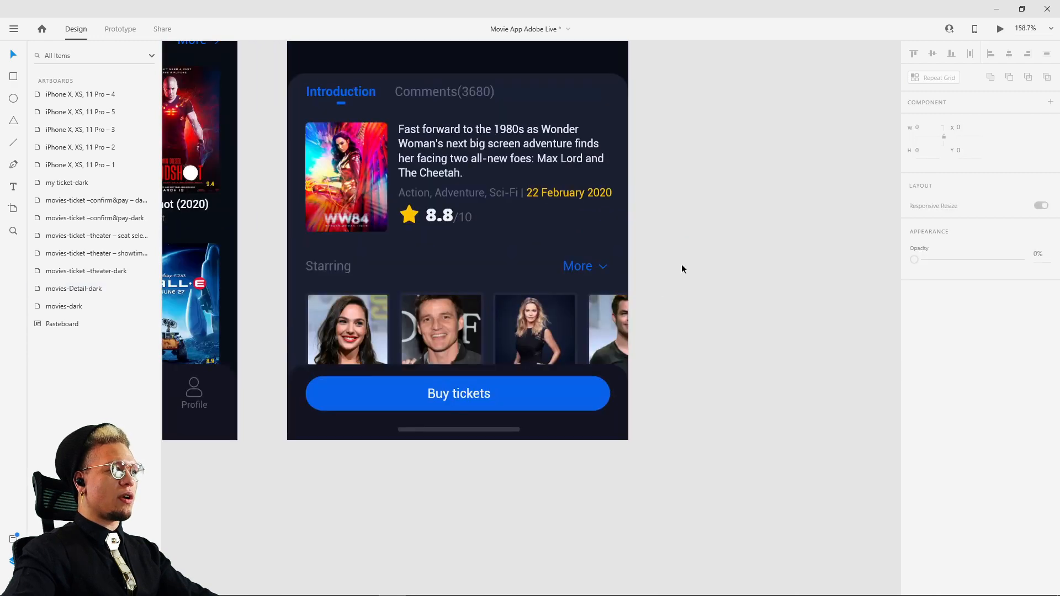
scroll(682, 264, down, 4)
drag(718, 216, 665, 417)
Preview movies-Detail-dark and scroll the lower content up and down to check it against the fixed header and Buy tickets bar
click(478, 201)
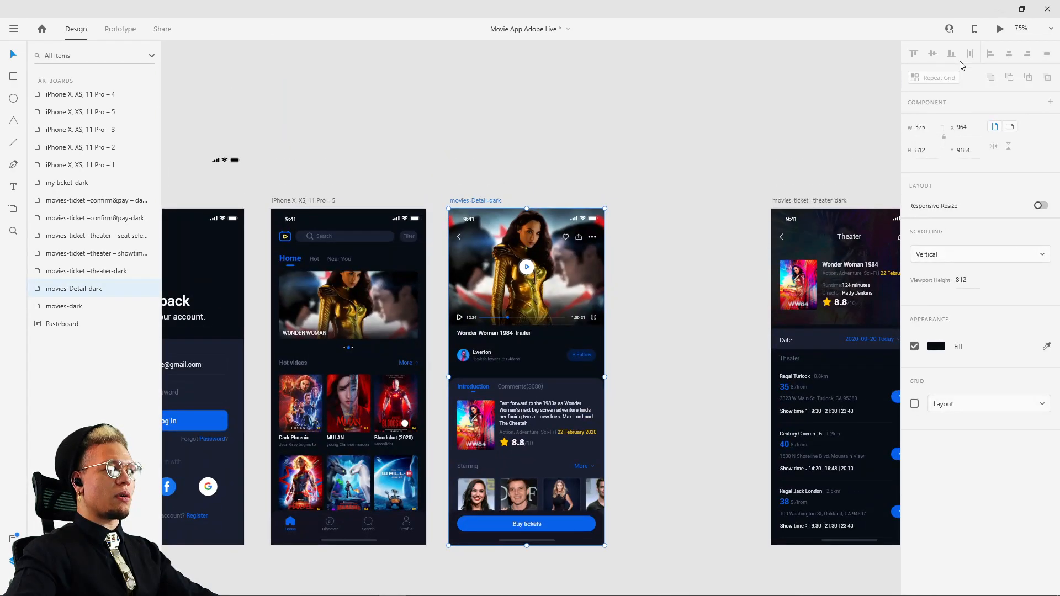
click(1001, 34)
drag(292, 129, 648, 89)
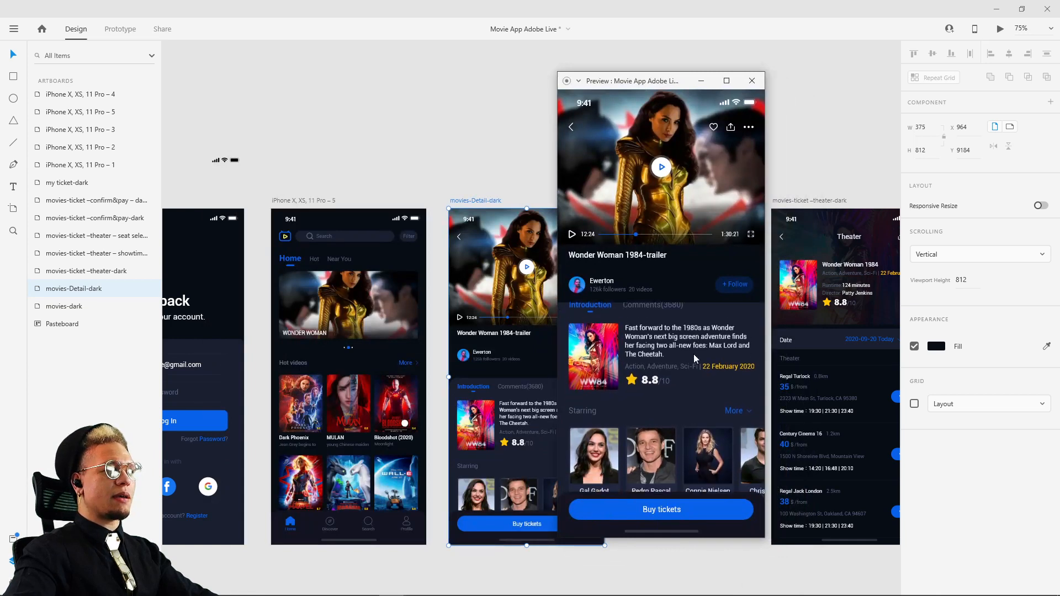
scroll(693, 353, down, 2)
scroll(689, 365, up, 2)
scroll(701, 362, down, 2)
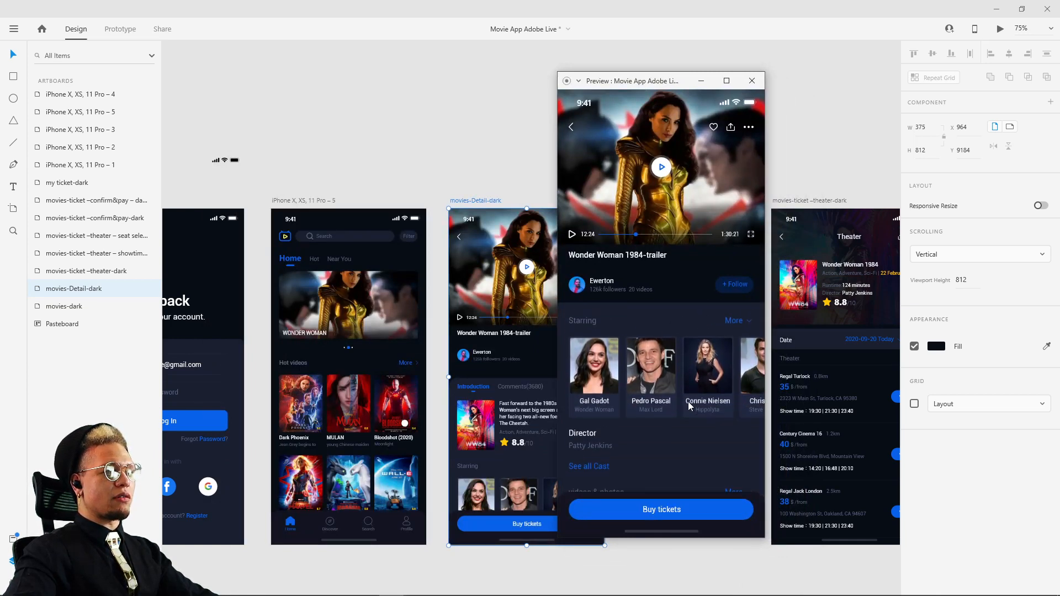
scroll(687, 402, down, 3)
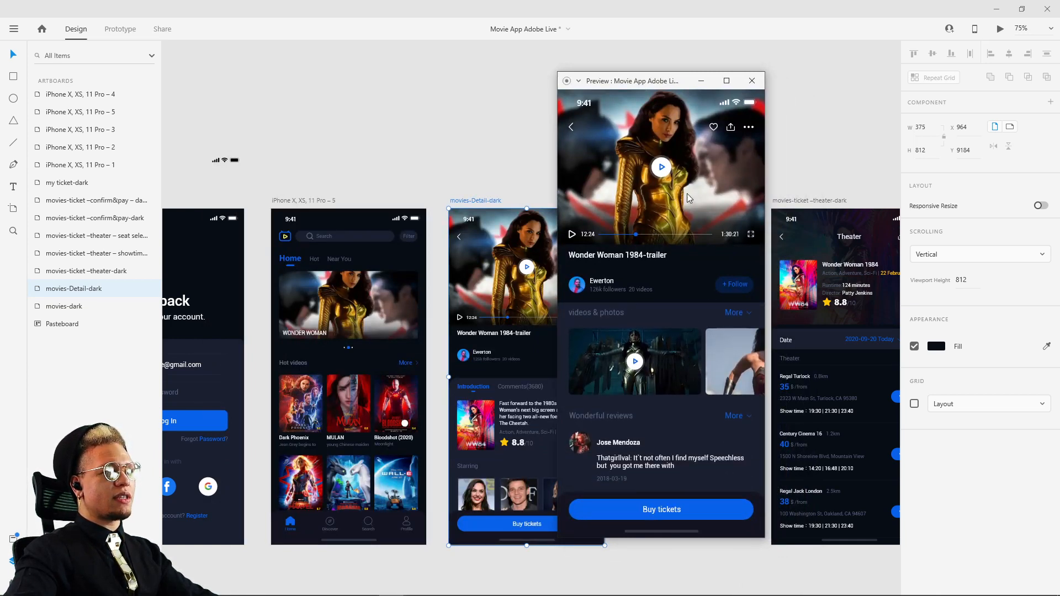
scroll(667, 364, up, 4)
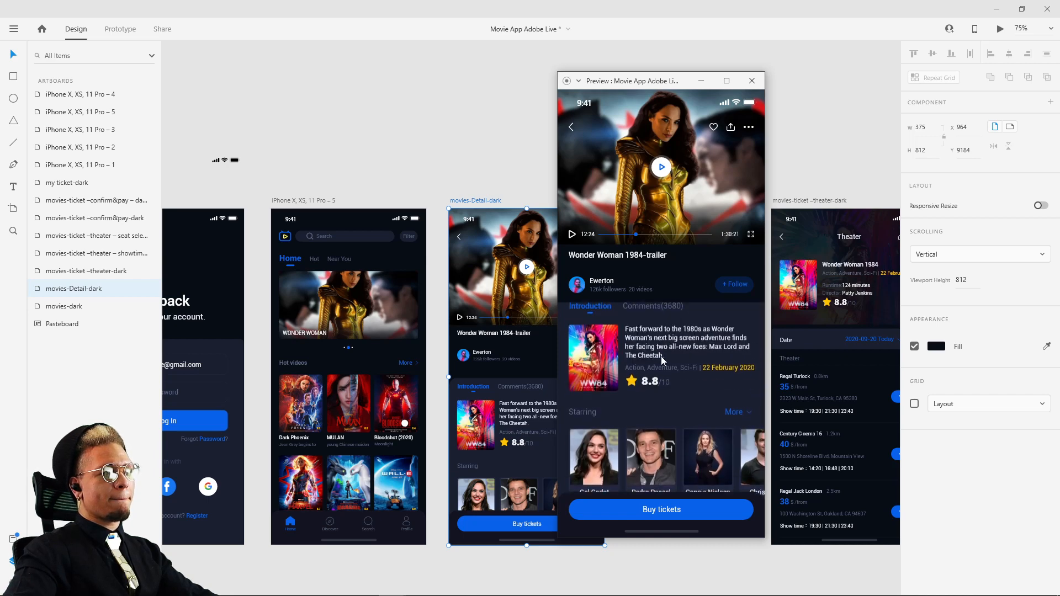
scroll(669, 336, down, 4)
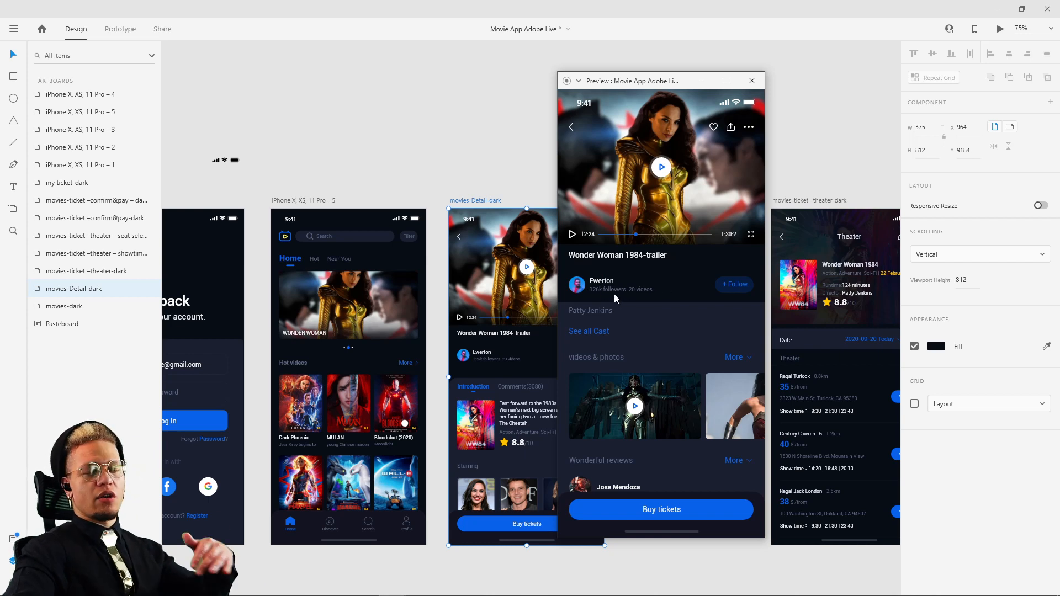
scroll(614, 293, down, 2)
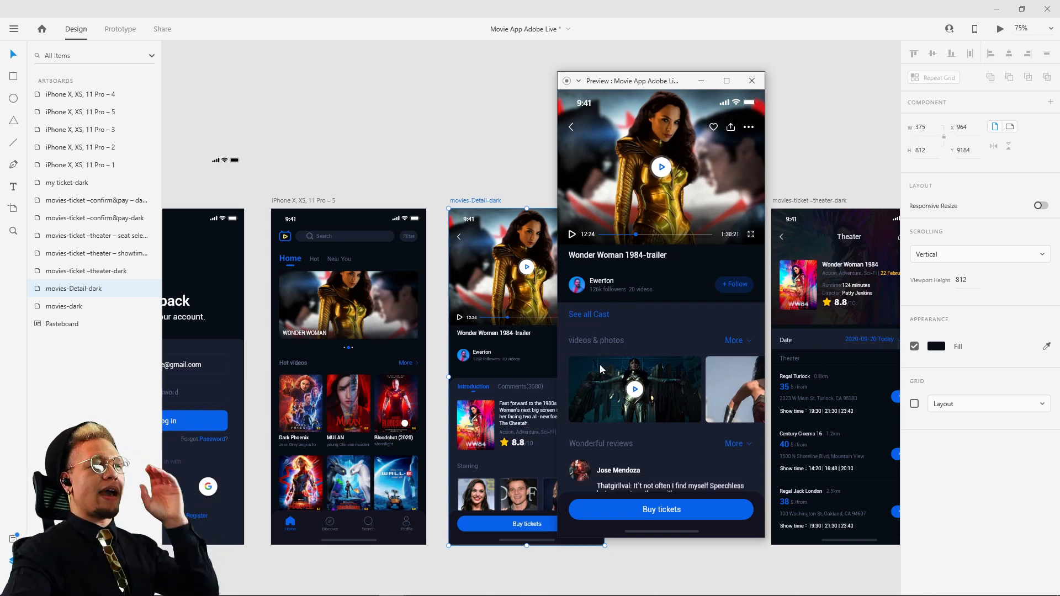
scroll(617, 352, up, 5)
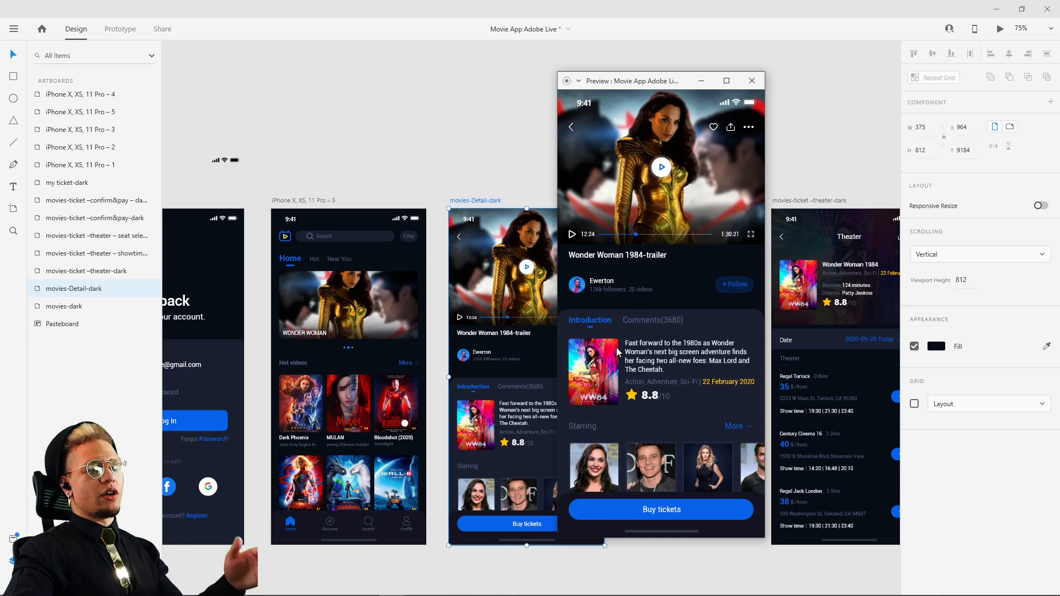
scroll(617, 352, down, 2)
scroll(618, 351, up, 2)
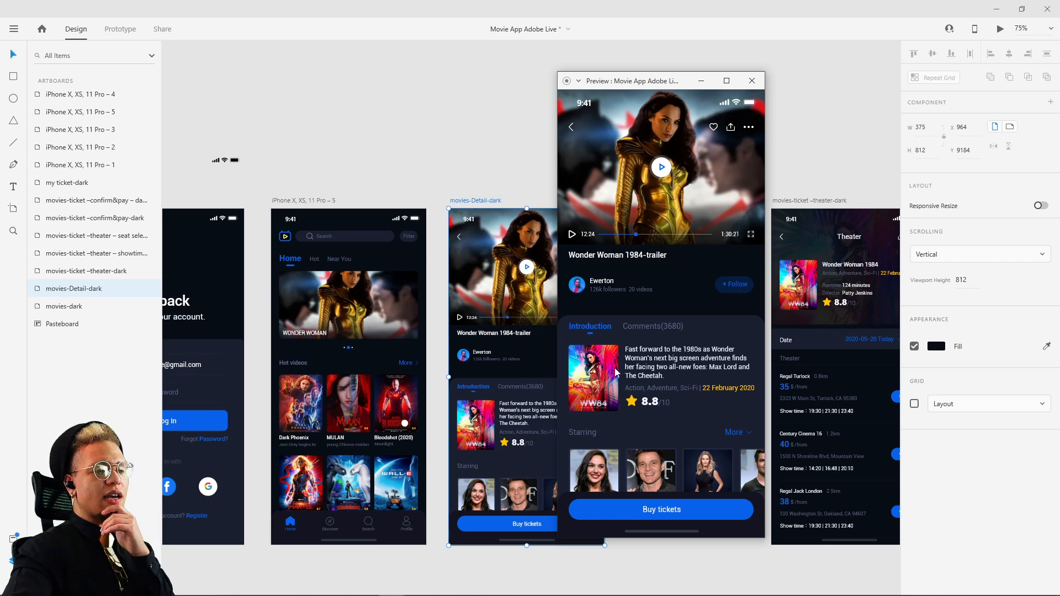
scroll(618, 371, down, 2)
scroll(607, 348, up, 2)
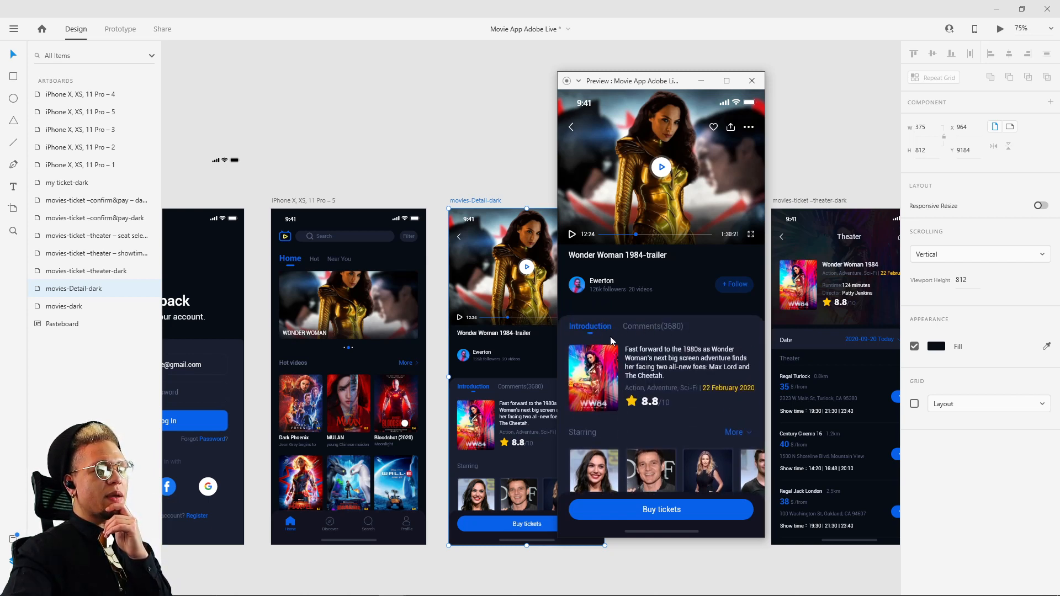
scroll(653, 385, down, 1)
scroll(642, 387, up, 1)
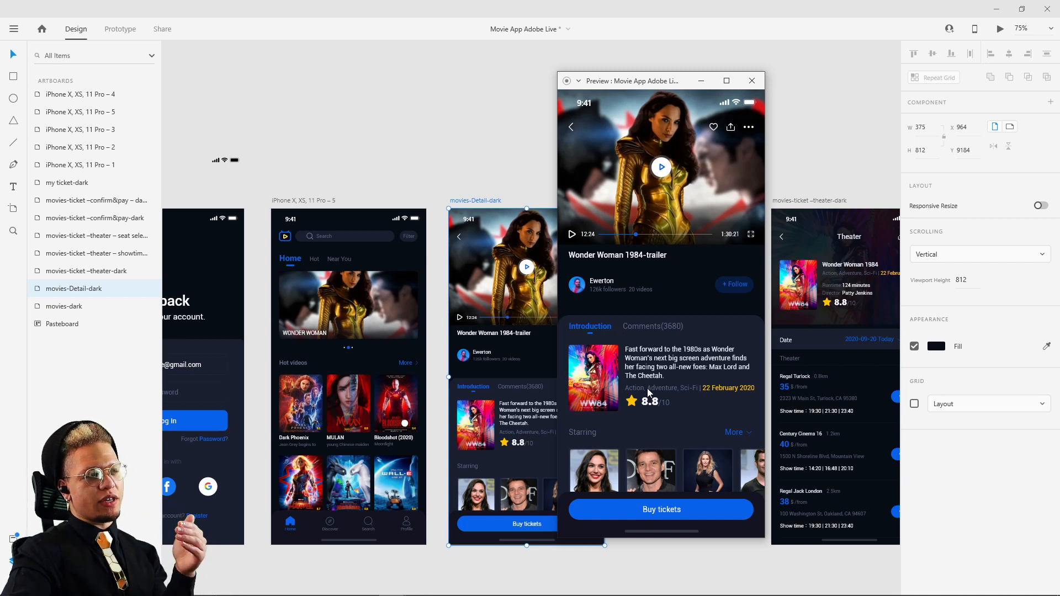
scroll(648, 389, down, 3)
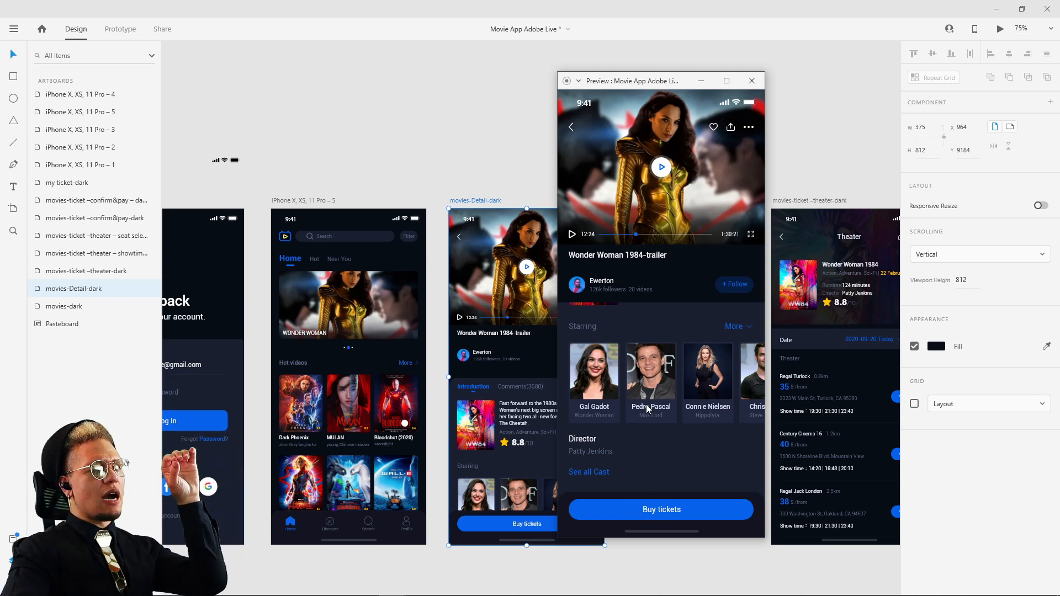
scroll(640, 393, up, 2)
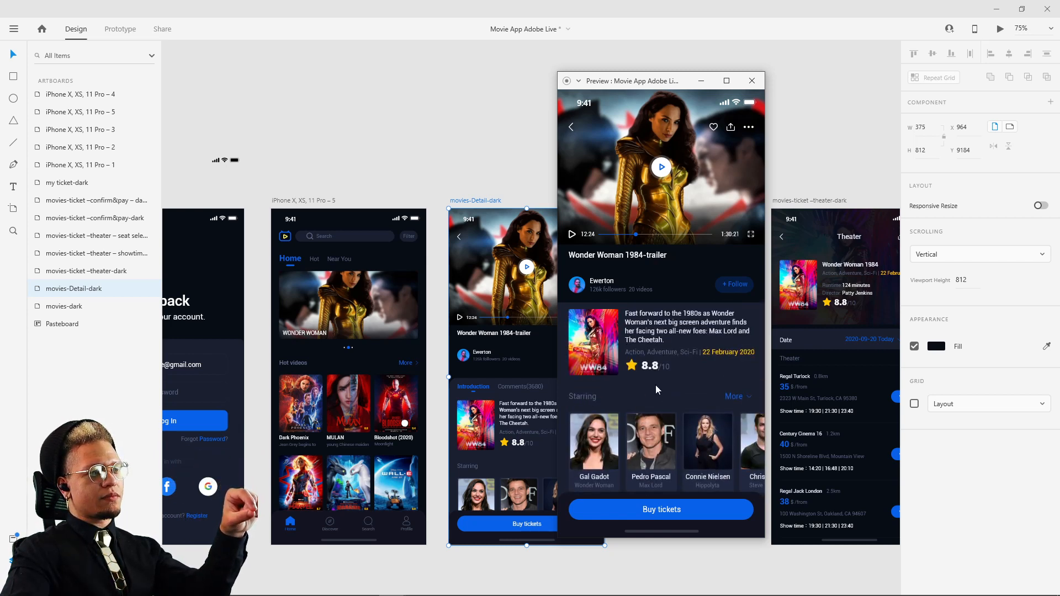
scroll(655, 385, down, 4)
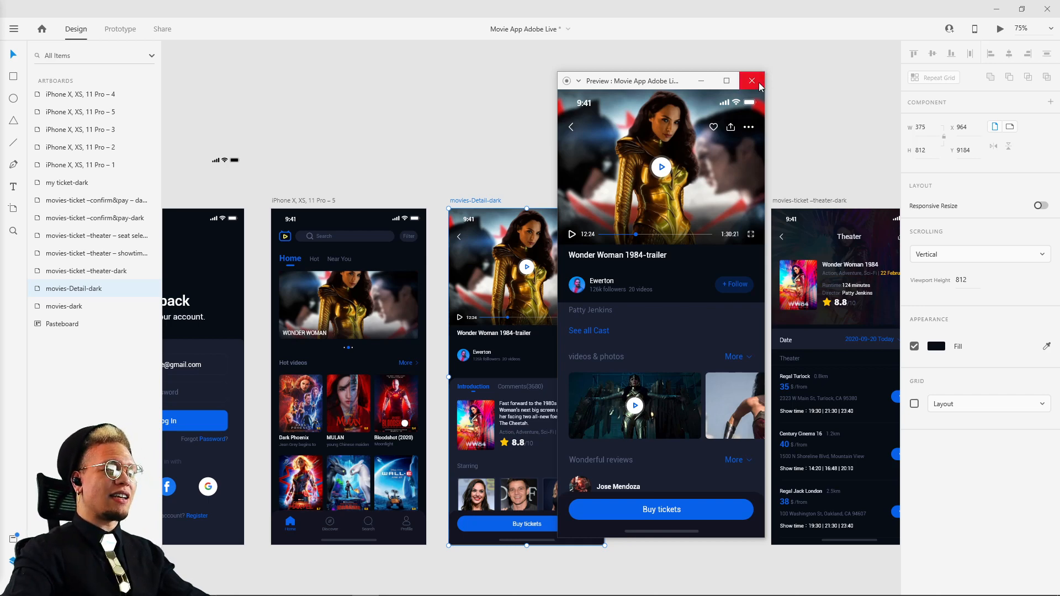
Close the preview window and return to the movies-Detail-dark artboard
click(759, 84)
drag(660, 295, 634, 210)
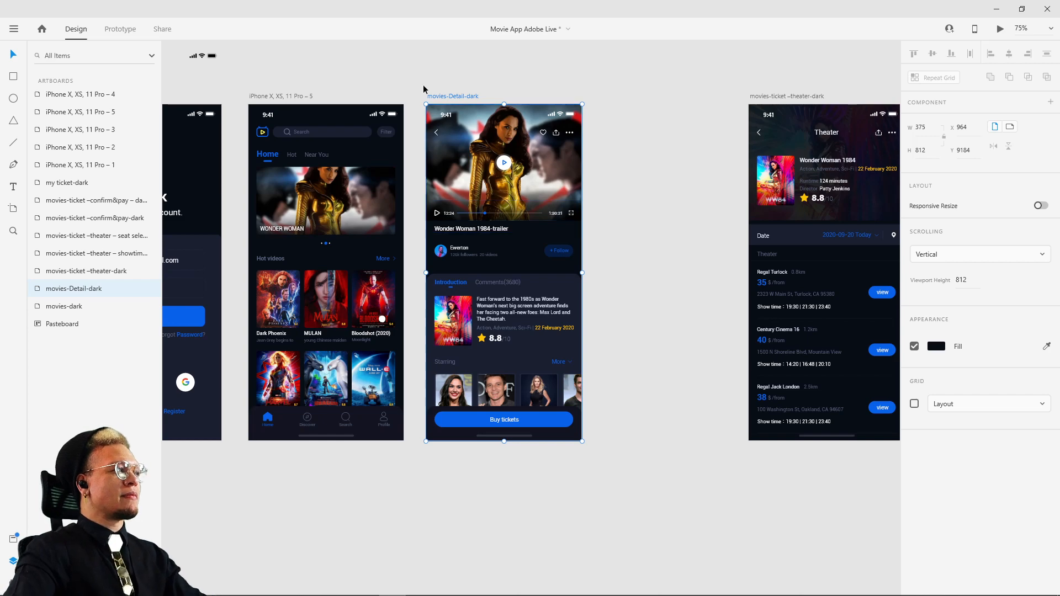
scroll(692, 161, down, 5)
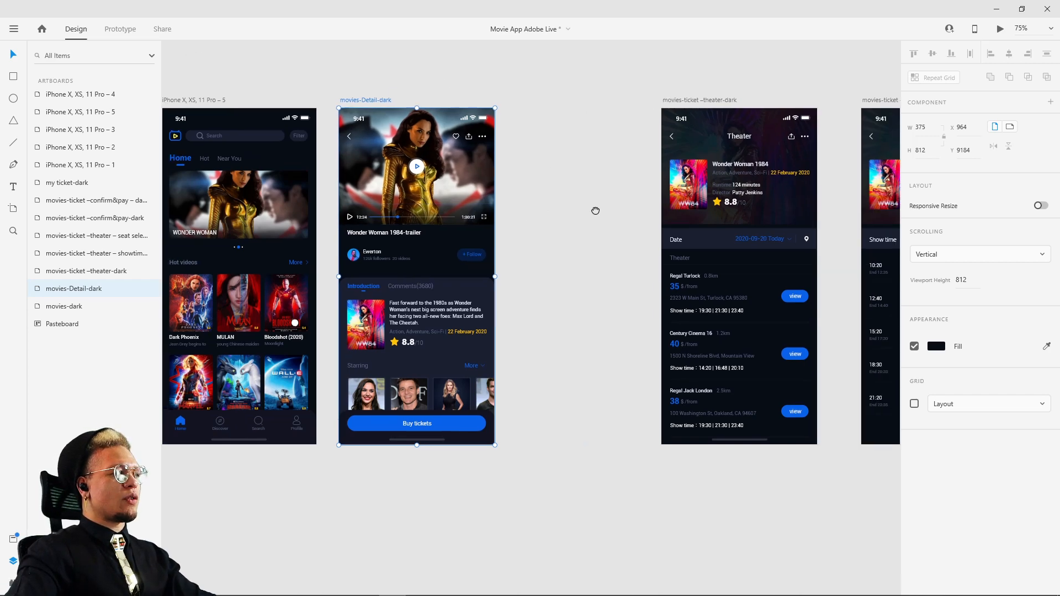
scroll(517, 311, up, 5)
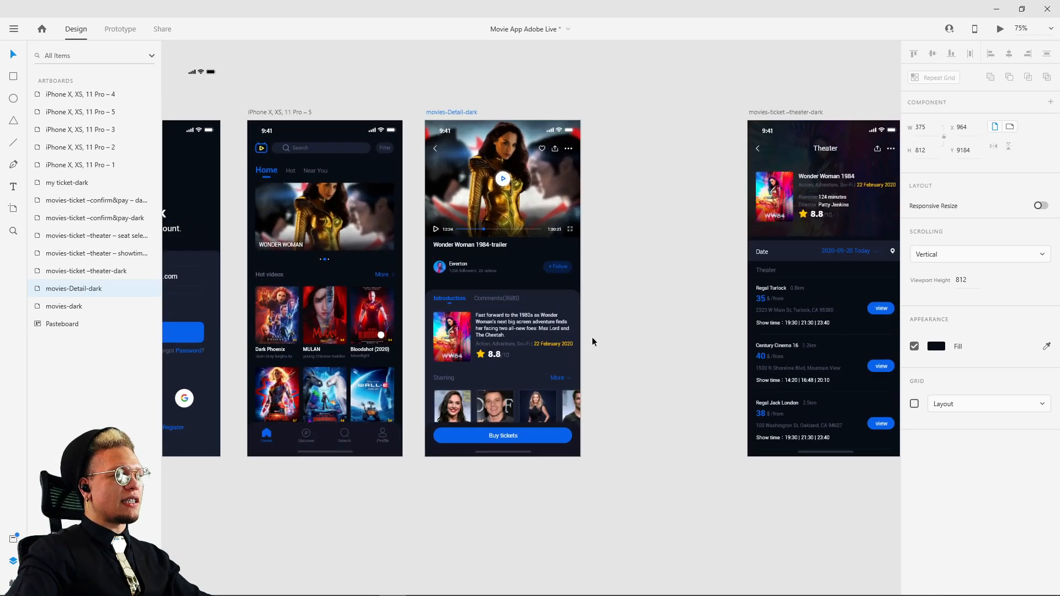
Try lowering the top edge of the lower content's scroll group, and undo back past the shortening of the movies-Detail-dark artboard
click(483, 303)
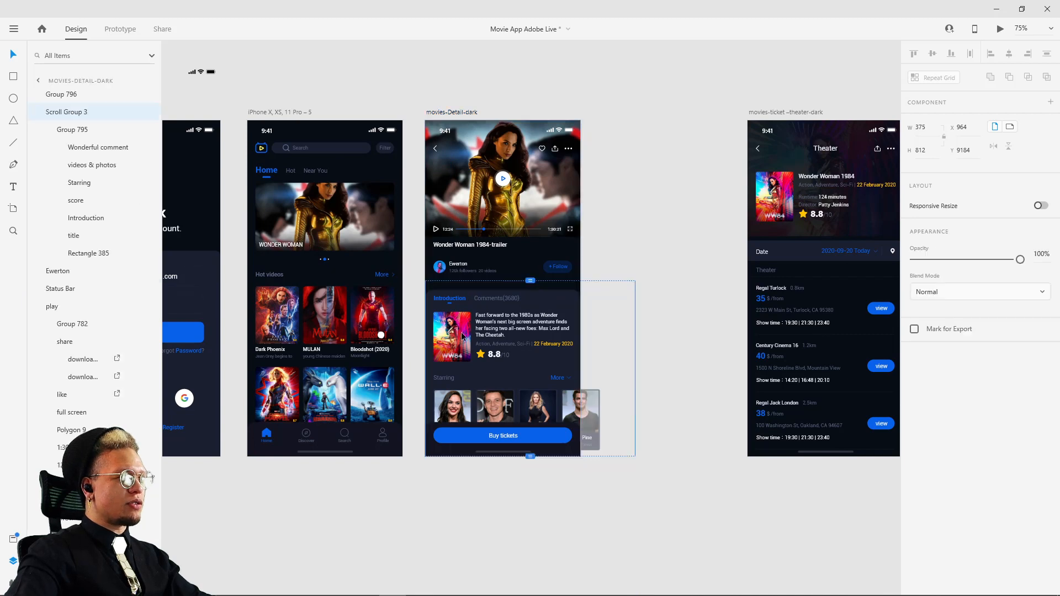
drag(529, 280, 530, 291)
key(ctrl+z)
key(ctrl+z)
key(ctrl+z)
key(ctrl+z)
key(ctrl+z)
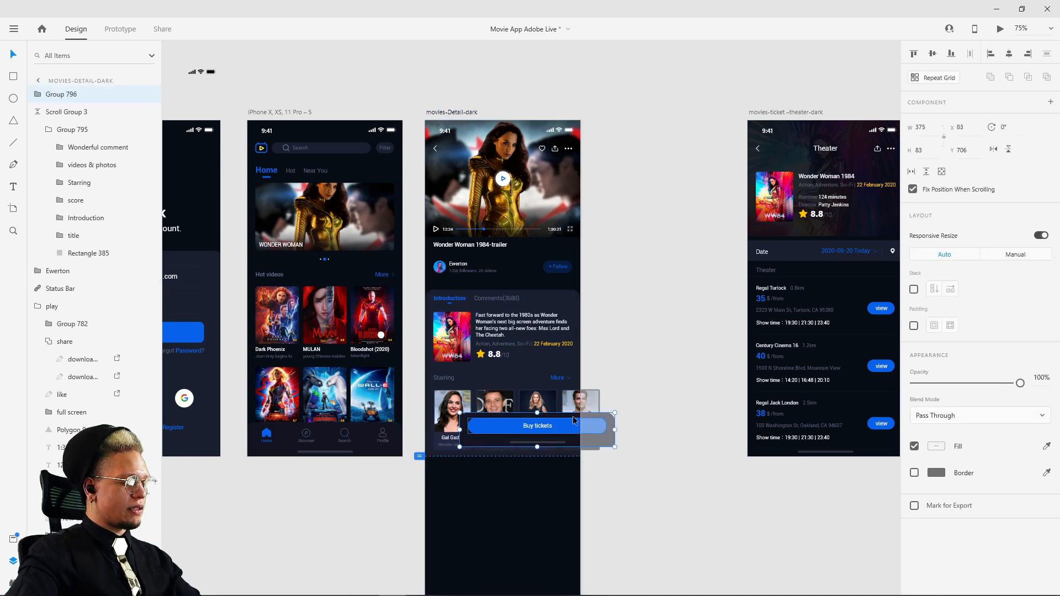
Try deleting the Buy tickets bar, and undo back until it sits beside the artboard inside the lower content's scroll group
key(Delete)
click(462, 322)
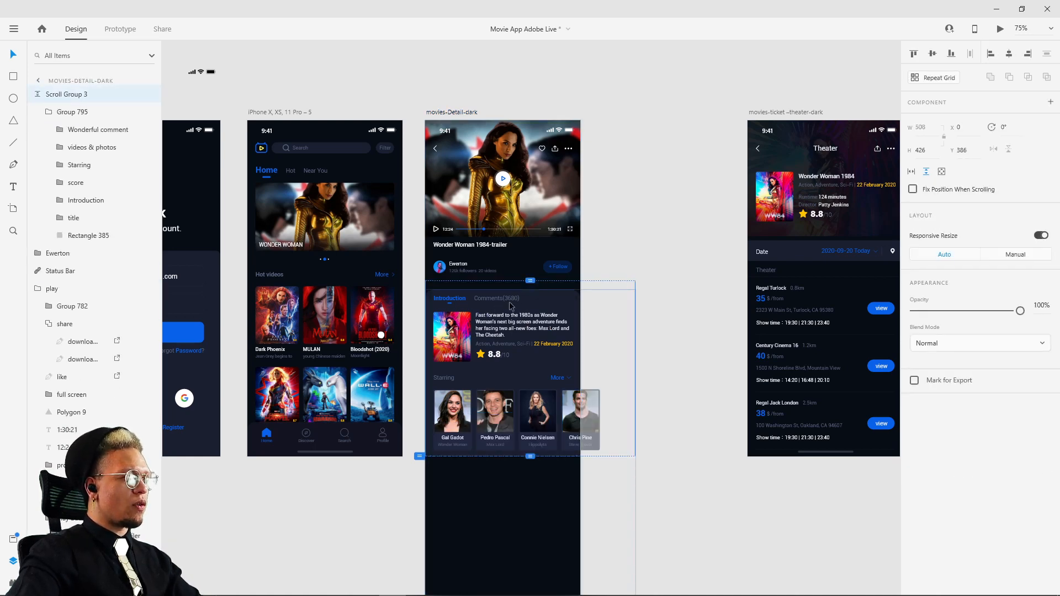
key(ctrl+z)
key(ctrl+z)
key(ctrl+z)
key(ctrl+z)
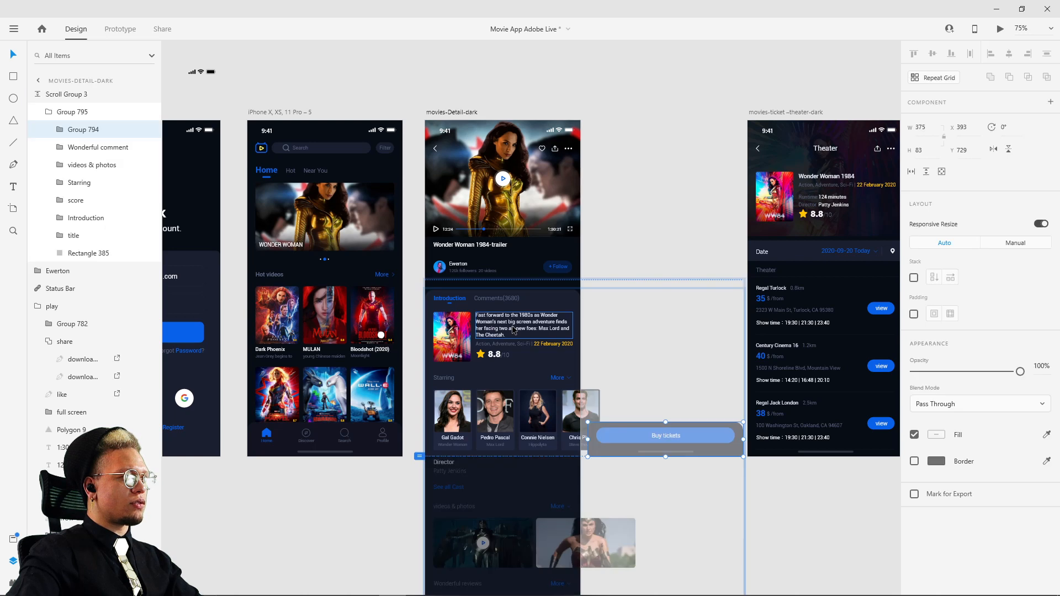
key(ctrl+shift+z)
key(ctrl+z)
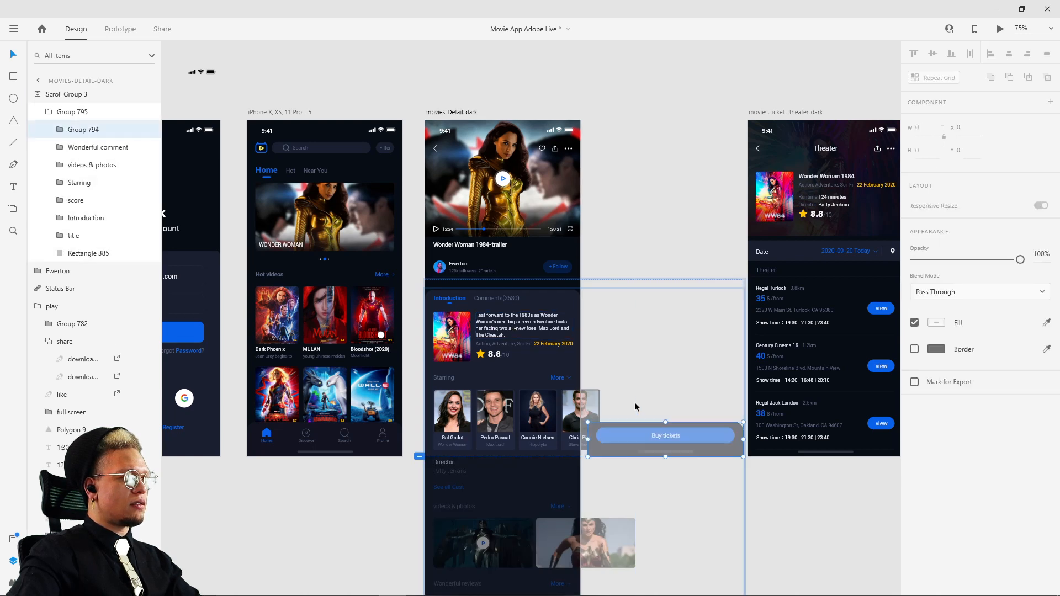
Undo the scroll group and the grouping of the lower content with the Buy tickets bar, and clear the selection
click(634, 401)
key(ctrl+a)
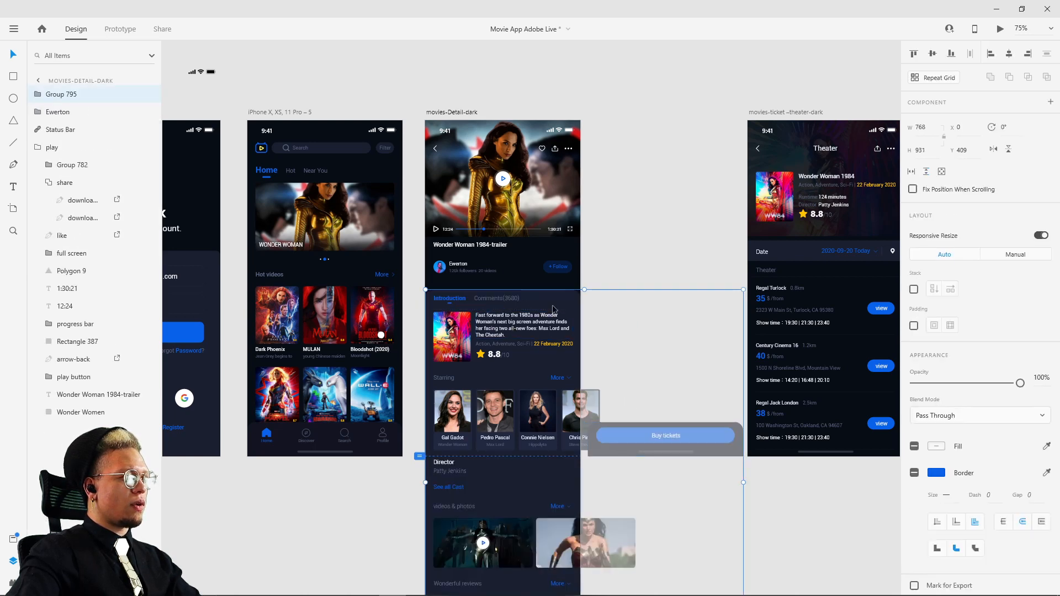
scroll(593, 353, down, 2)
click(767, 470)
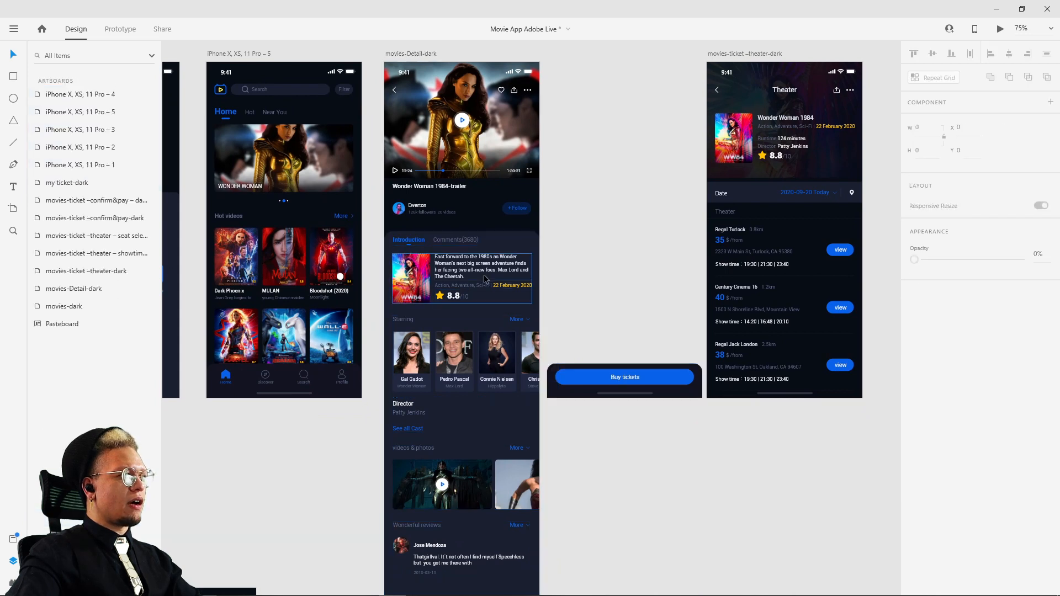
Select the Introduction, score, Starring, videos & photos and Wonderful comment groups on the movies-Detail-dark artboard
drag(605, 302, 587, 228)
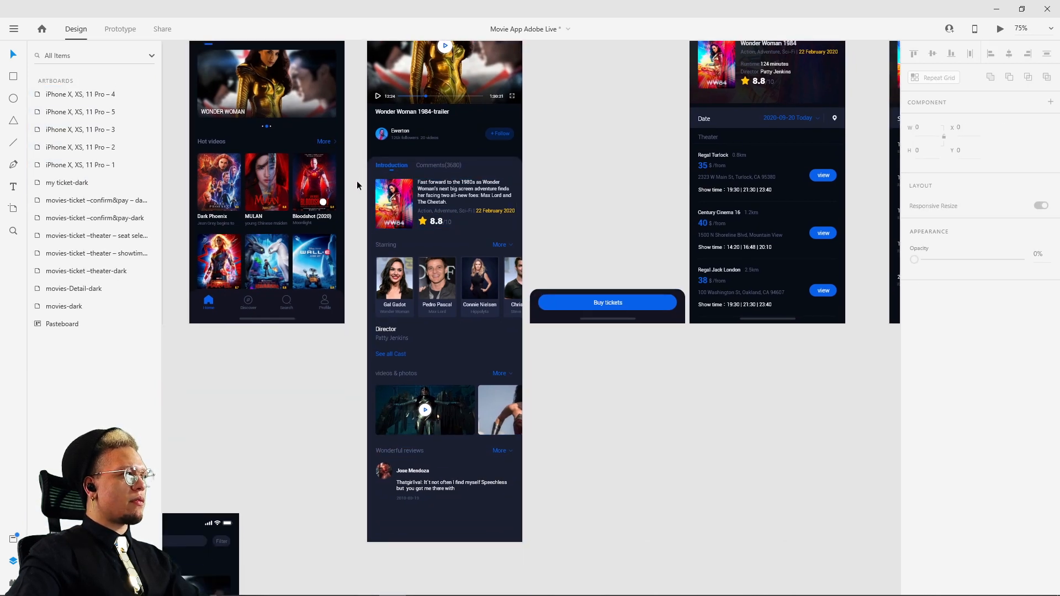
drag(357, 180, 522, 514)
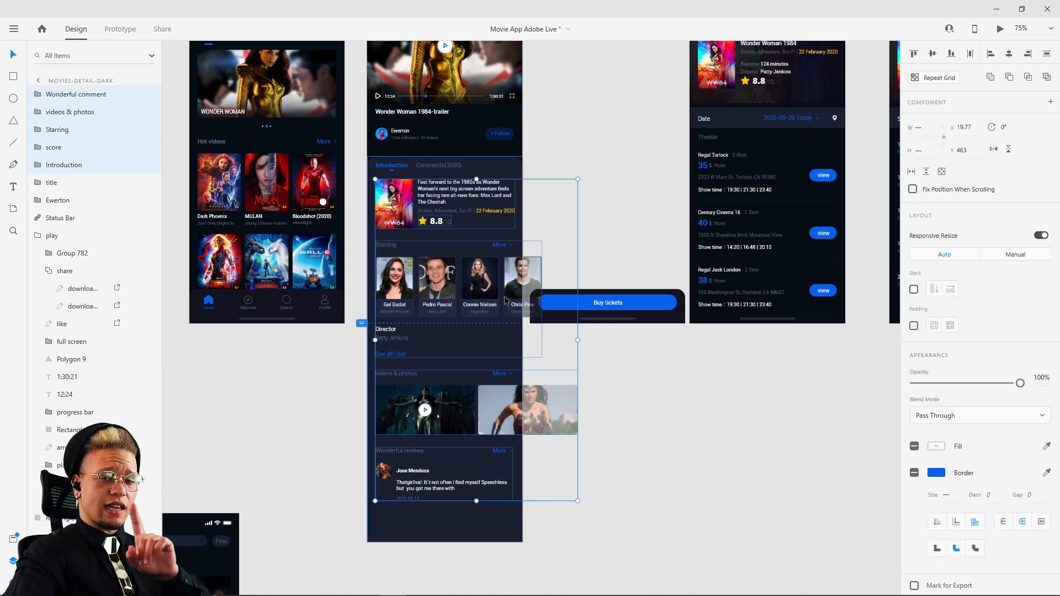
scroll(405, 168, up, 5)
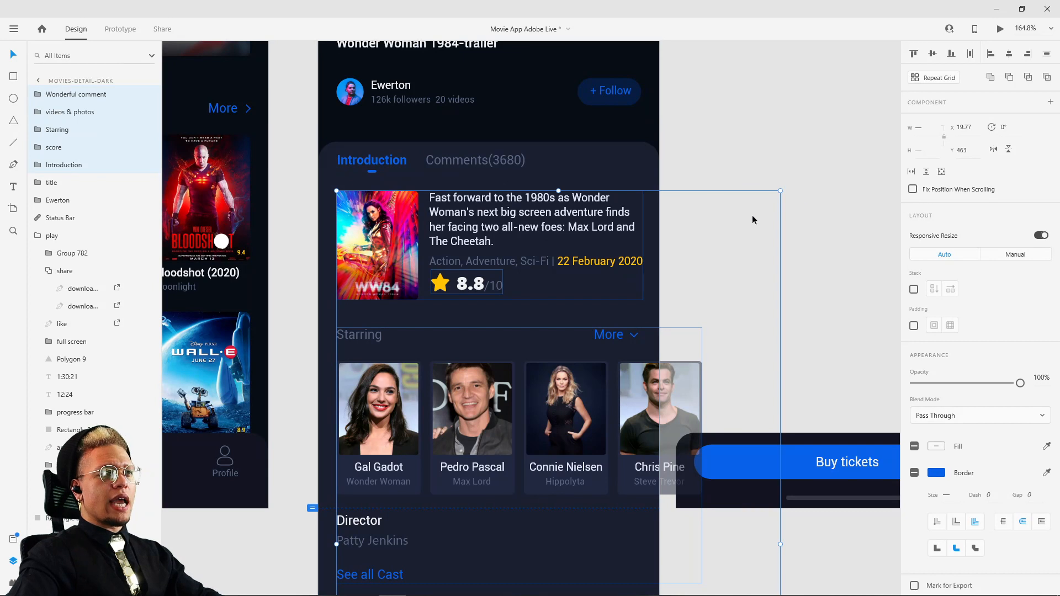
Group the selected introduction, cast, media and comment sections into a vertical scroll group starting just below the Introduction and Comments tabs
key(ctrl+g)
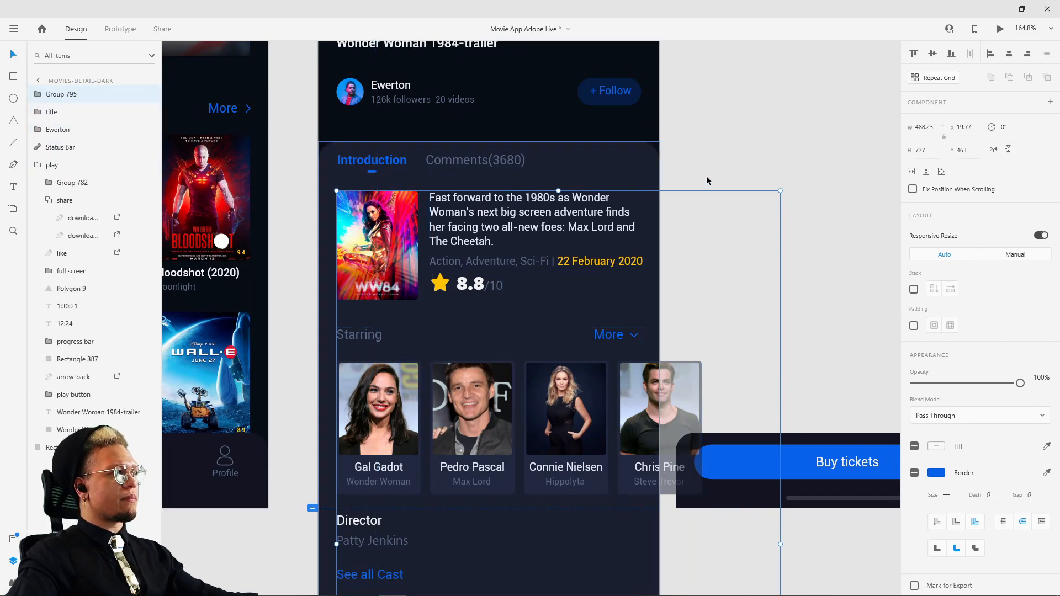
click(927, 171)
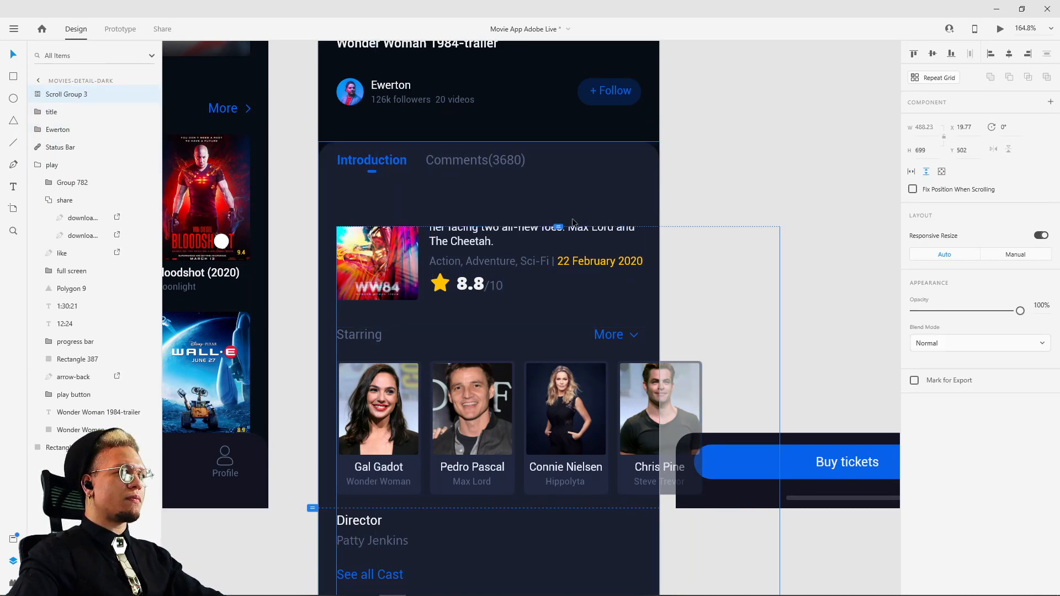
mouse_move(558, 191)
mouse_down()
mouse_move(567, 150)
mouse_move(556, 180)
mouse_up()
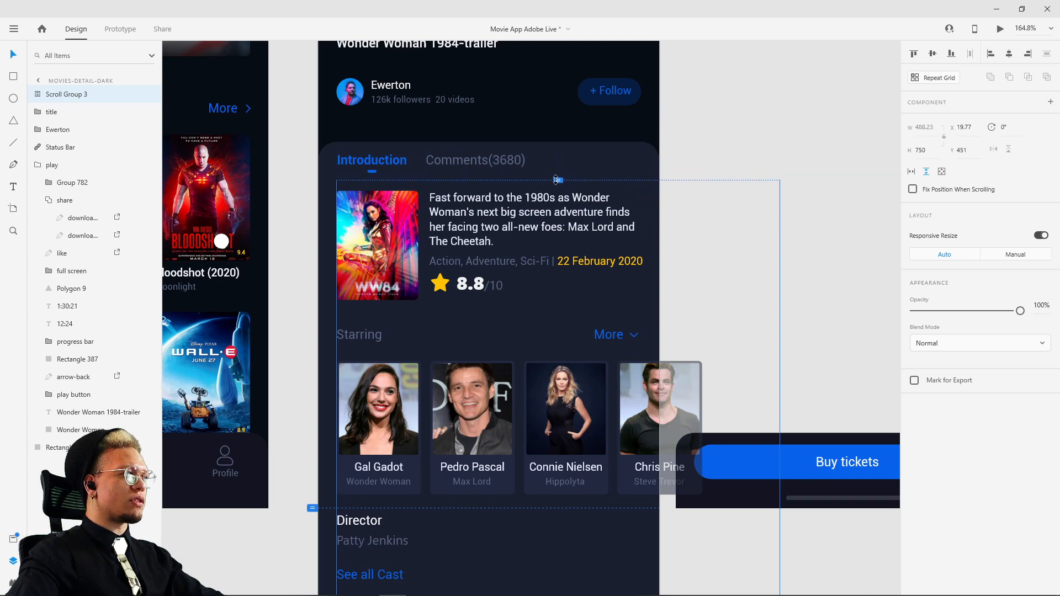
Shorten the scroll group's viewport to about 361 px high so it ends at the dashed viewport line below the cast cards
click(759, 155)
scroll(758, 184, down, 4)
drag(640, 448, 552, 365)
click(574, 352)
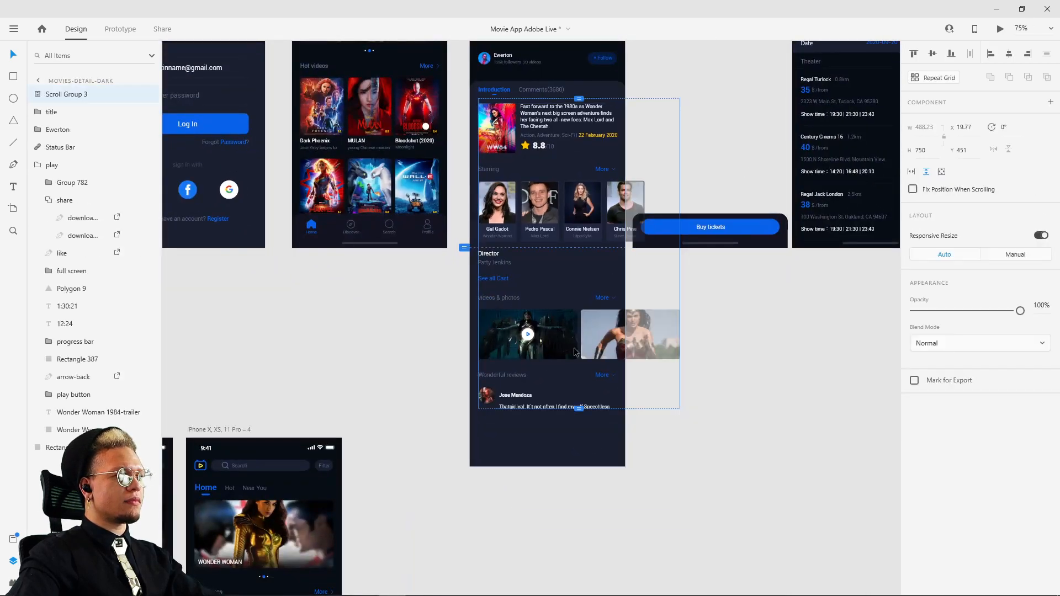
drag(578, 409, 568, 249)
scroll(555, 270, up, 5)
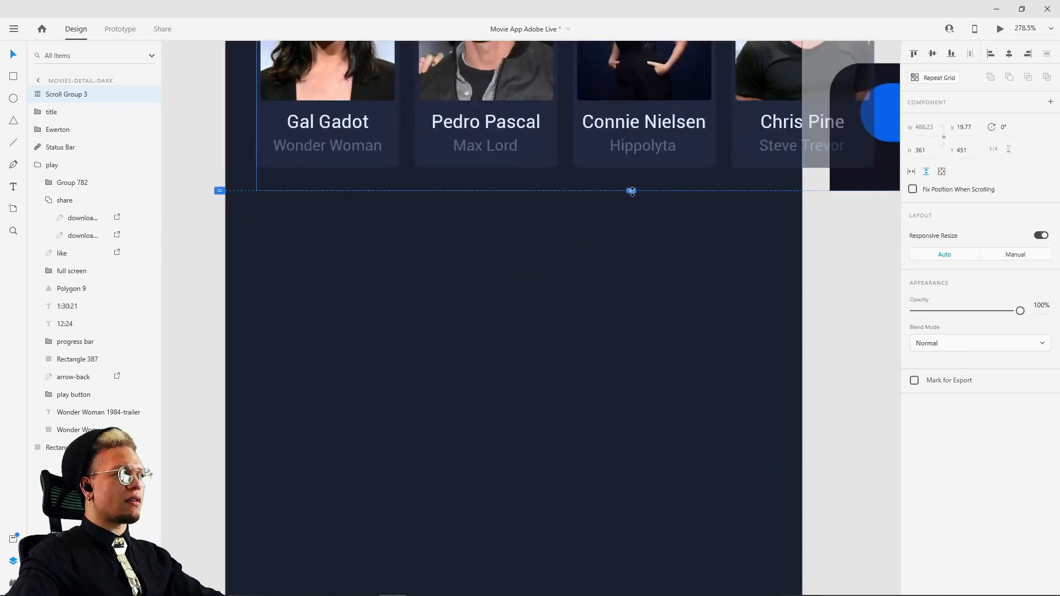
scroll(728, 321, down, 2)
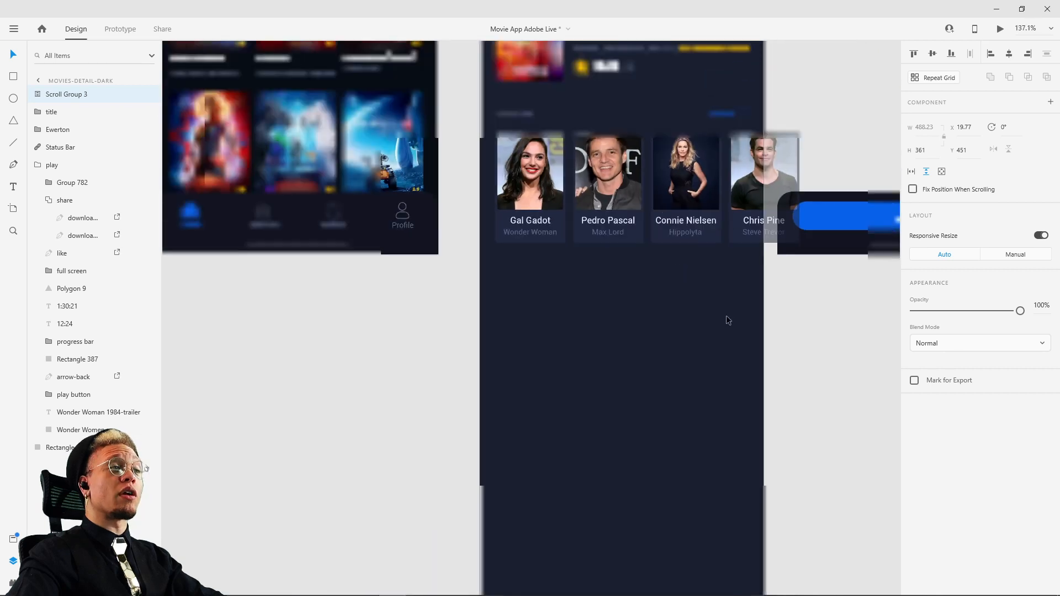
Turn off responsive resize for the movies-Detail-dark artboard and shorten the artboard to its 812 px viewport height
scroll(727, 320, down, 3)
scroll(717, 416, right, 3)
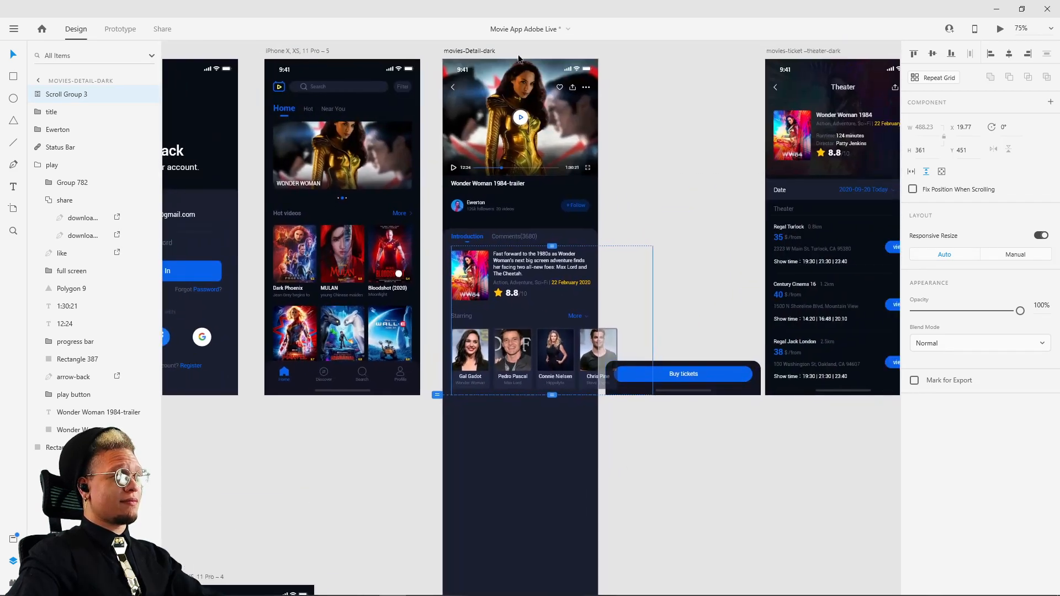
click(473, 51)
scroll(499, 465, down, 3)
drag(486, 458, 470, 276)
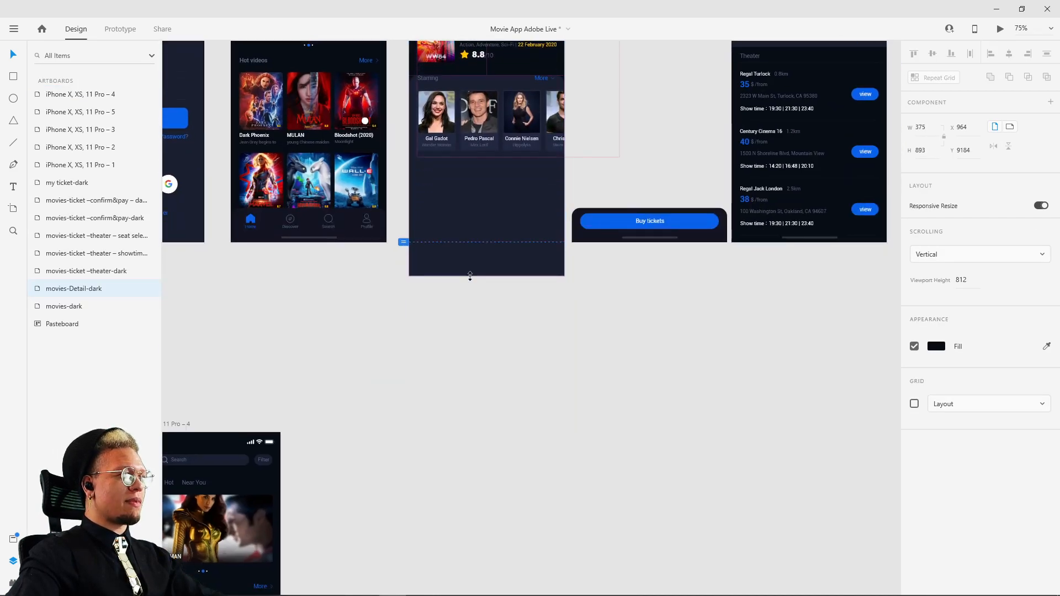
key(ctrl+z)
click(1041, 205)
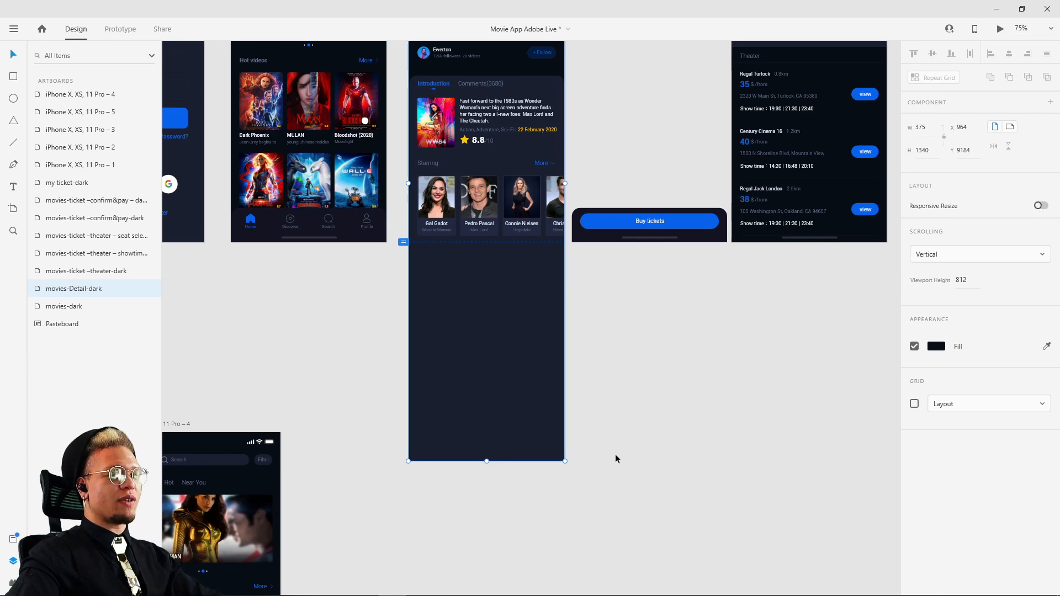
drag(486, 461, 488, 242)
click(522, 314)
Move the Buy tickets bar from the pasteboard onto the bottom of the movies-Detail-dark artboard, at X 0 and Y 729
drag(552, 302, 486, 498)
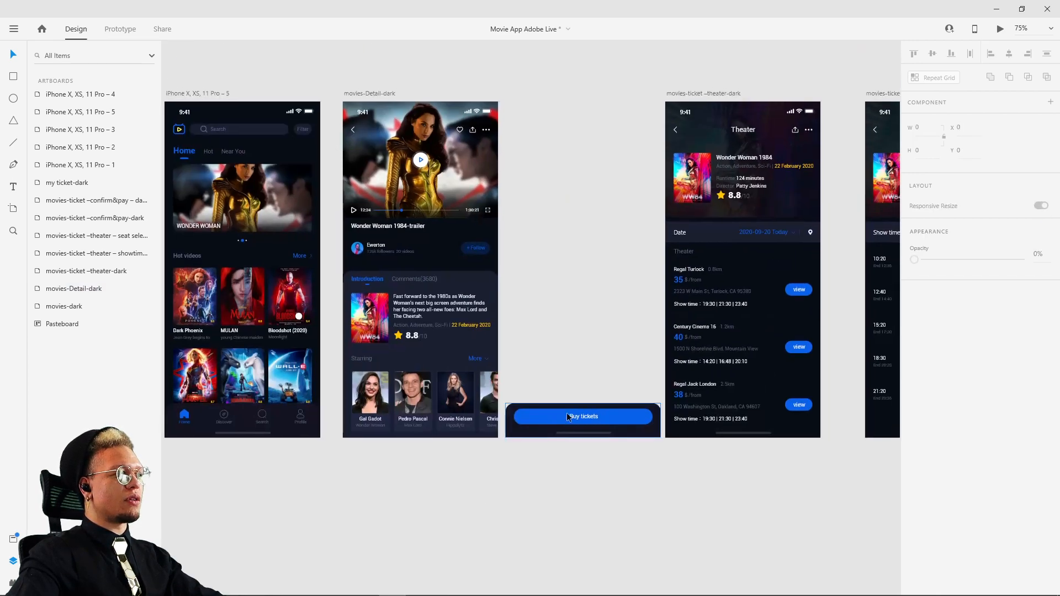
drag(564, 423, 416, 421)
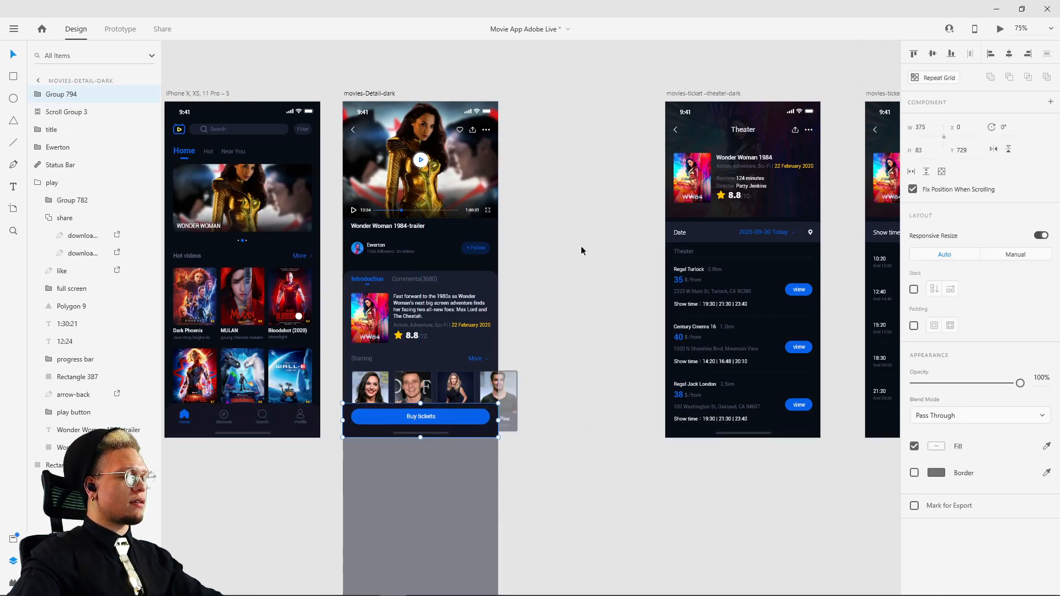
click(491, 450)
click(416, 418)
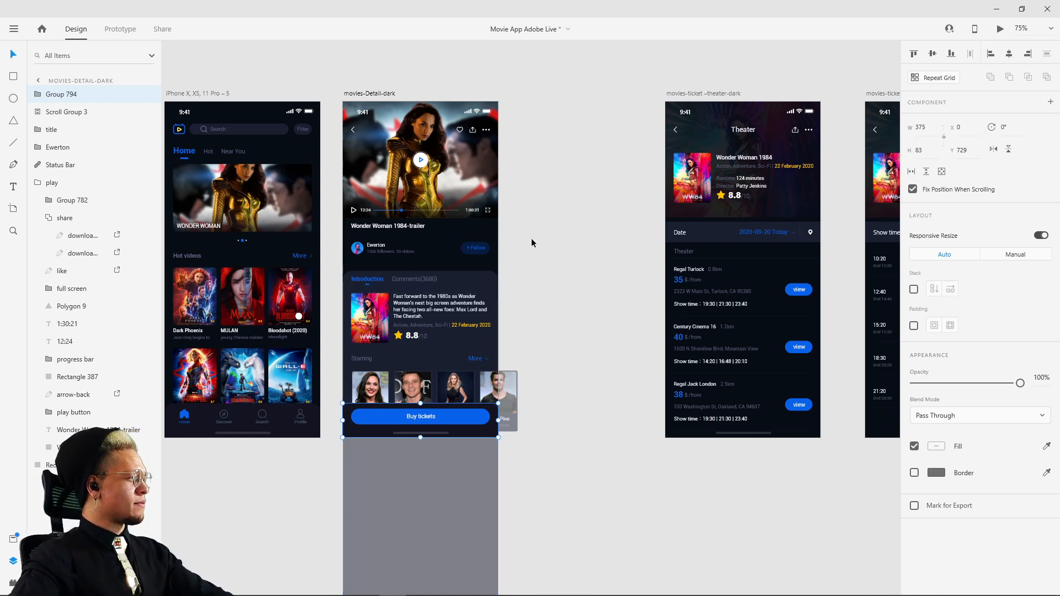
drag(542, 227, 551, 253)
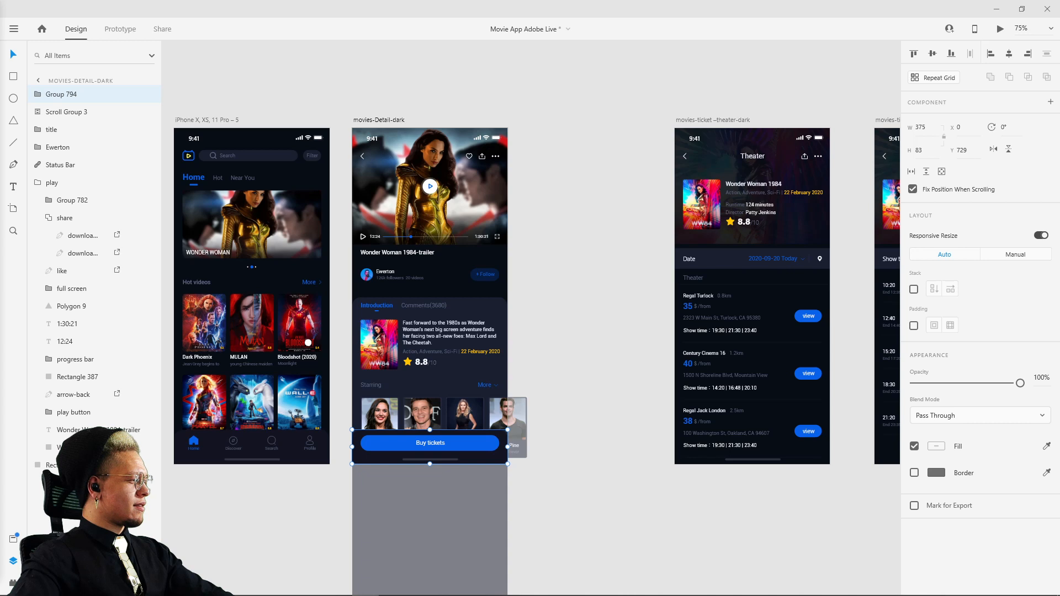
click(575, 143)
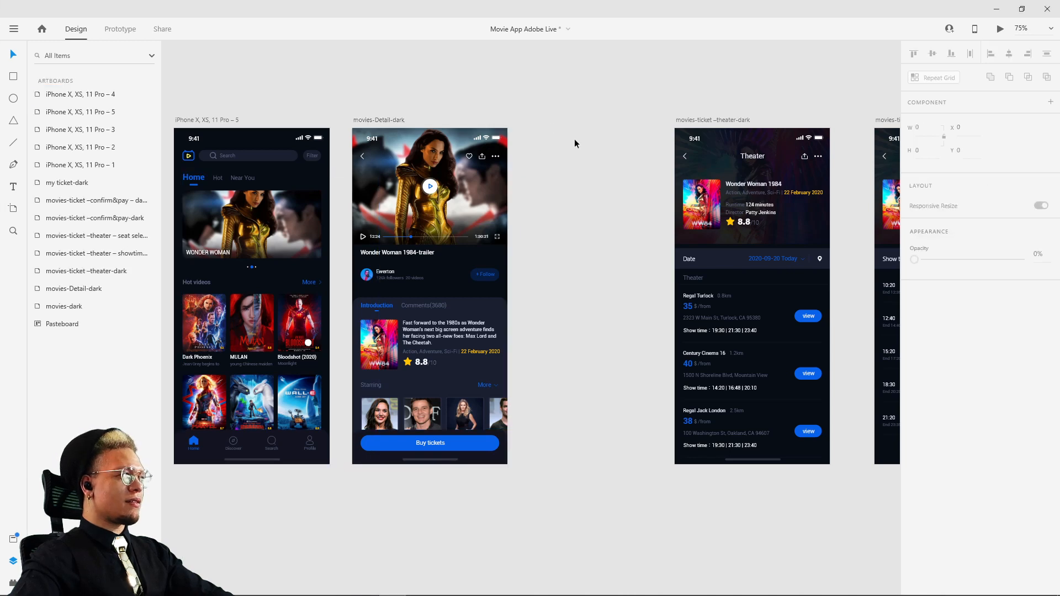
Preview the movies-Detail-dark artboard and check how the section under the tabs scrolls behind the fixed Buy tickets bar
click(400, 120)
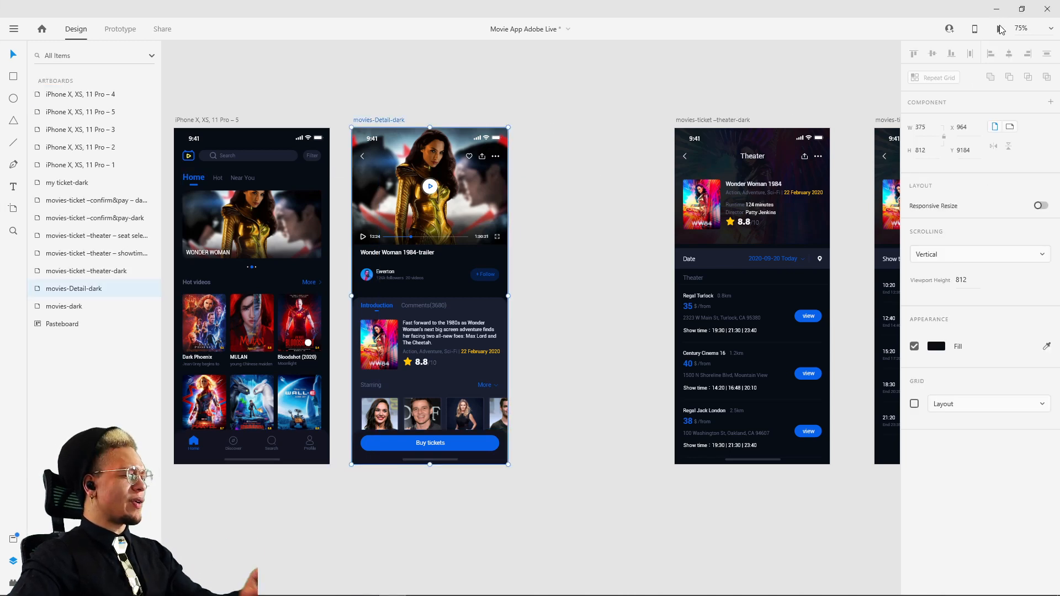
click(1000, 31)
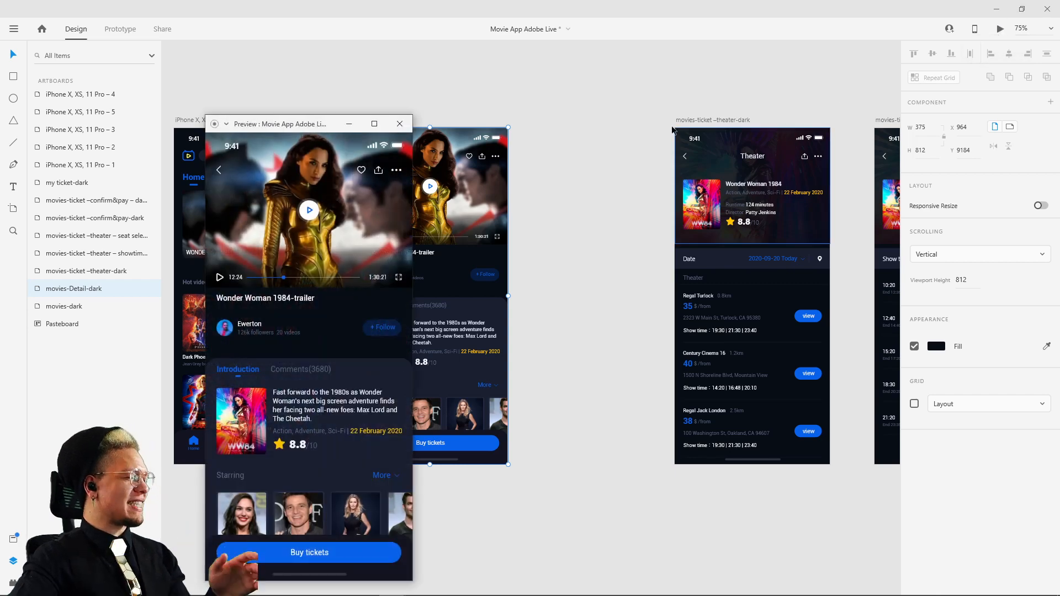
drag(281, 128, 478, 77)
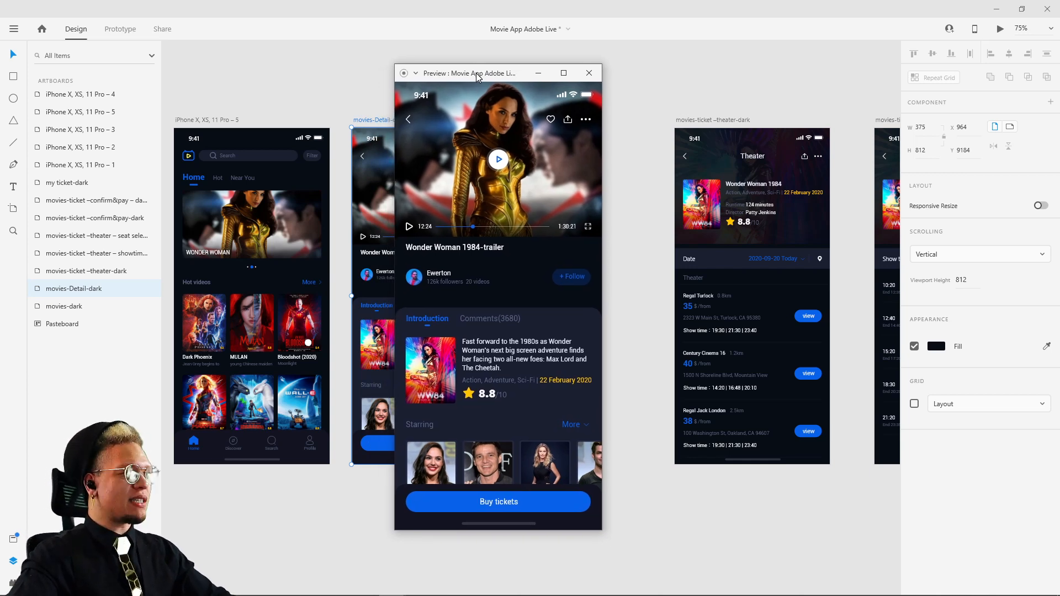
scroll(477, 350, down, 3)
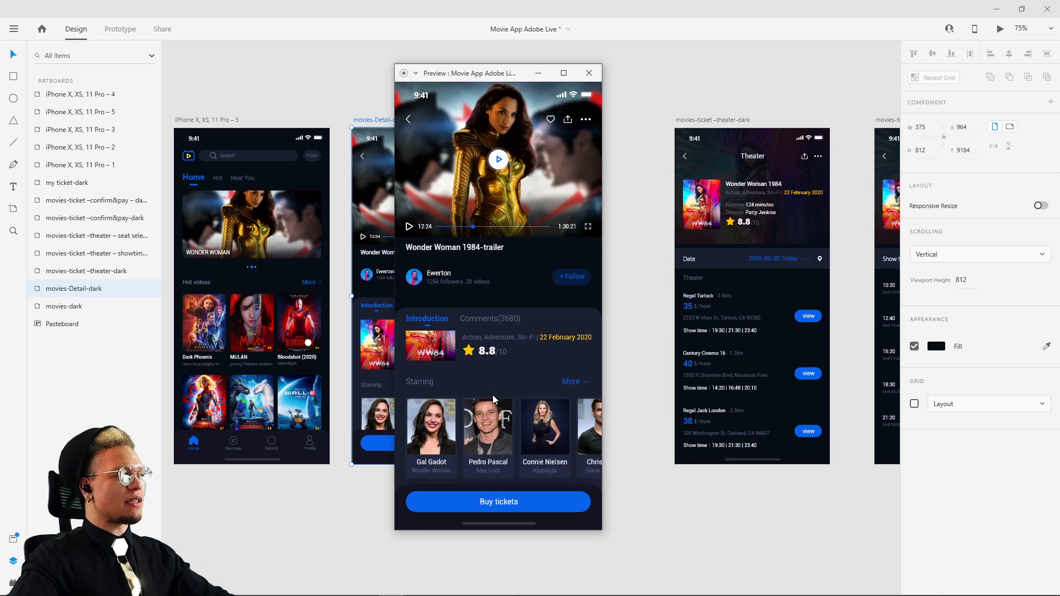
scroll(497, 436, up, 3)
scroll(499, 425, down, 2)
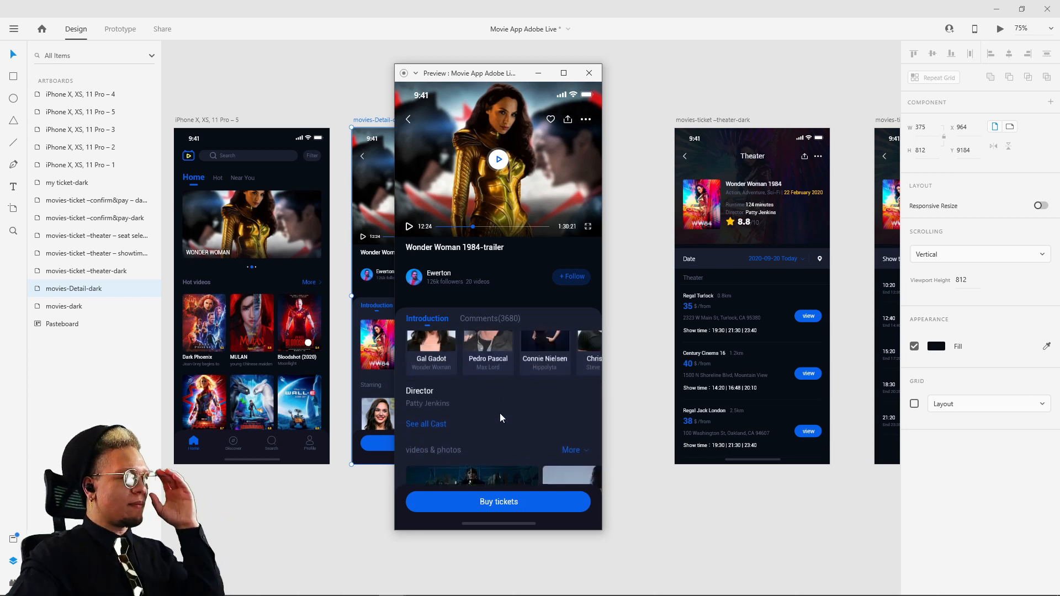
scroll(504, 386, up, 2)
scroll(502, 378, down, 3)
scroll(503, 375, up, 2)
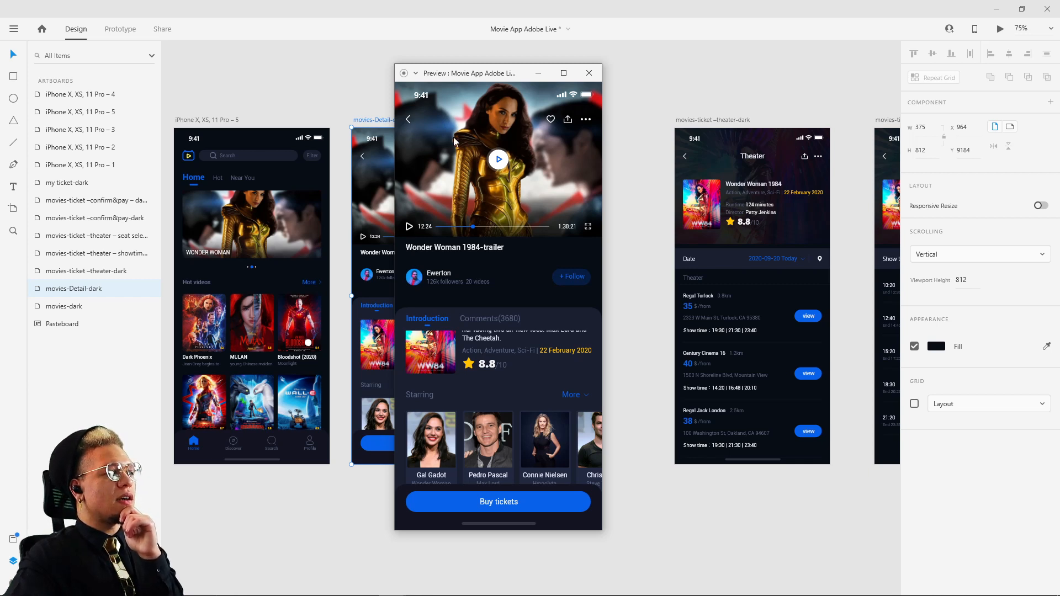
scroll(436, 379, up, 2)
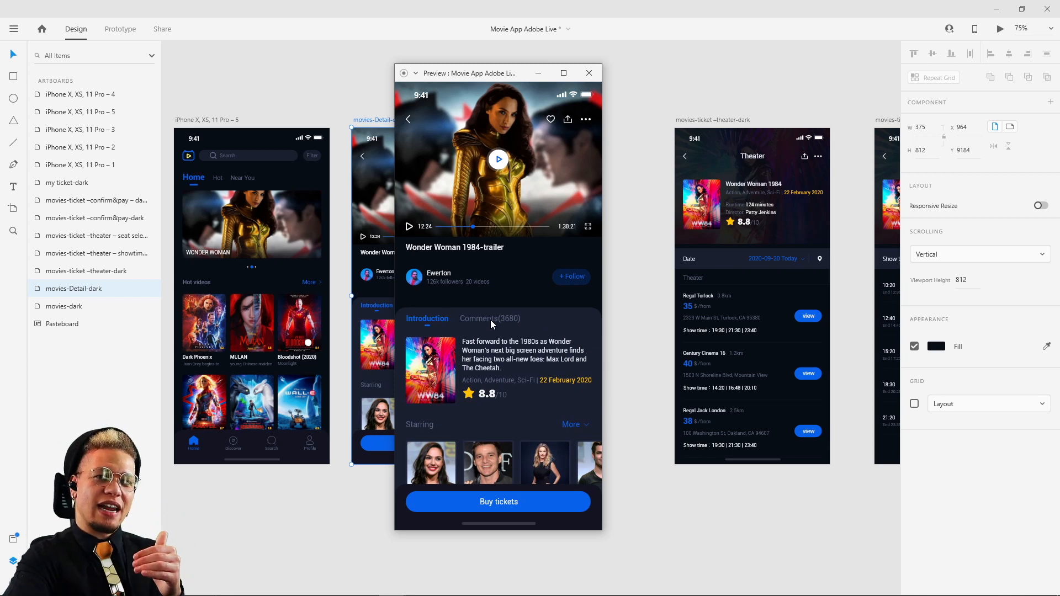
scroll(495, 414, down, 2)
scroll(494, 418, up, 2)
scroll(501, 398, down, 2)
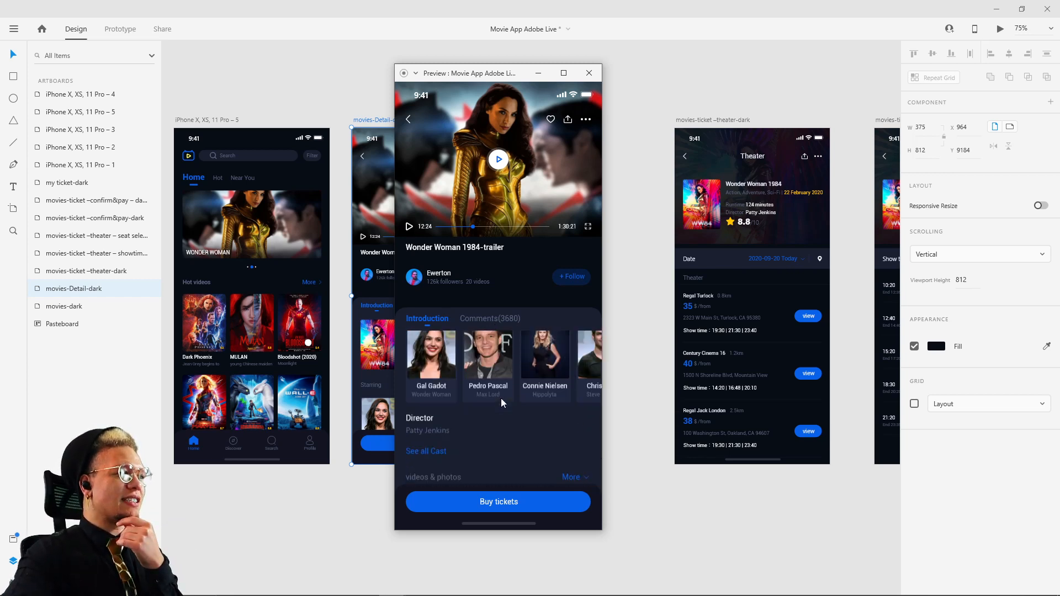
scroll(501, 398, down, 1)
scroll(501, 399, up, 2)
scroll(492, 392, down, 4)
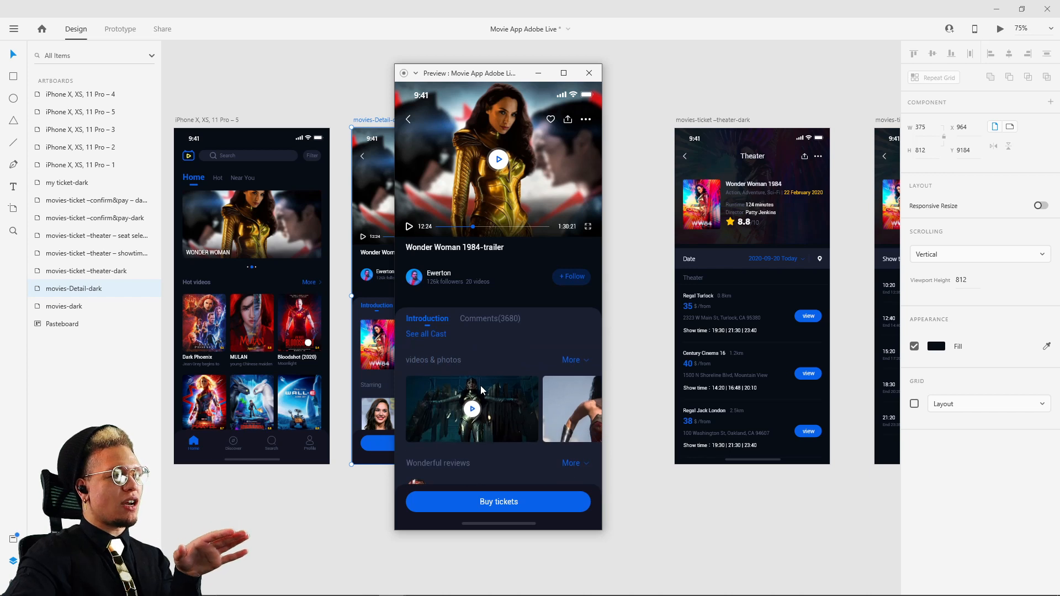
scroll(479, 395, up, 3)
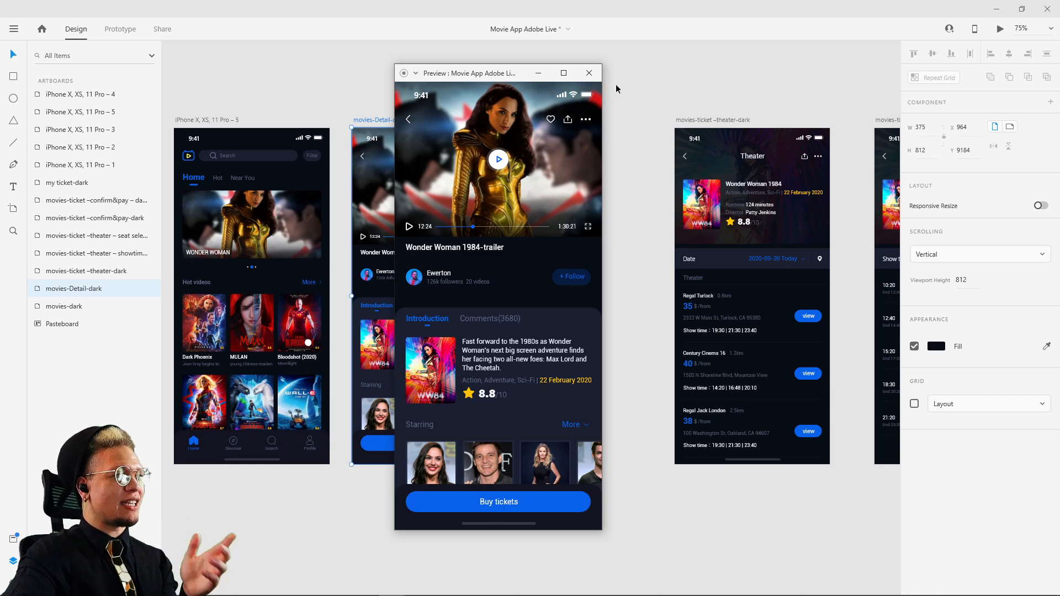
click(588, 73)
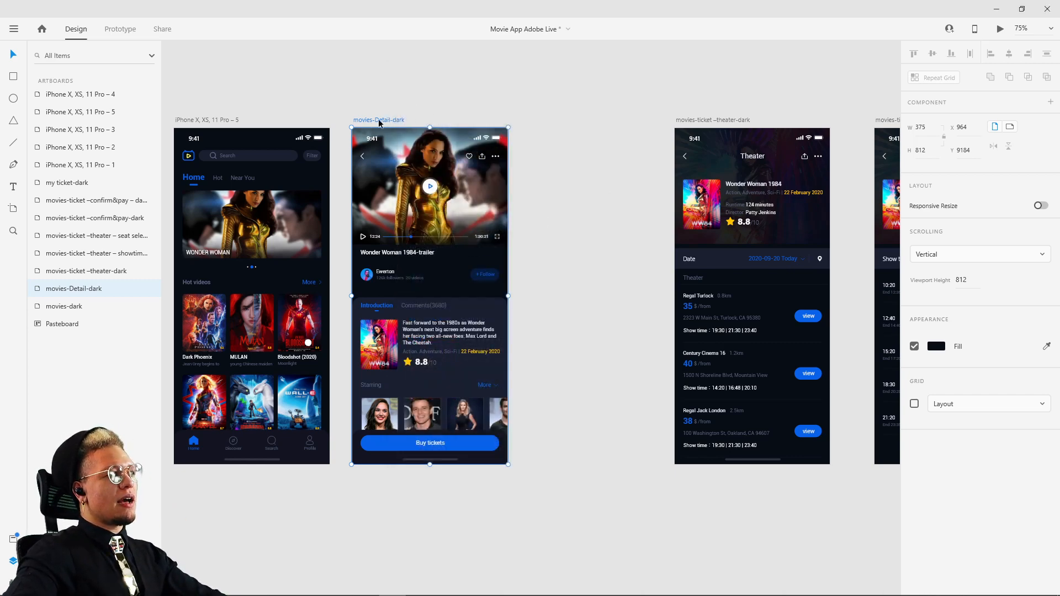
Duplicate the movies-Detail-dark artboard directly below the original, leaving a 40 px gap
drag(380, 152, 386, 502)
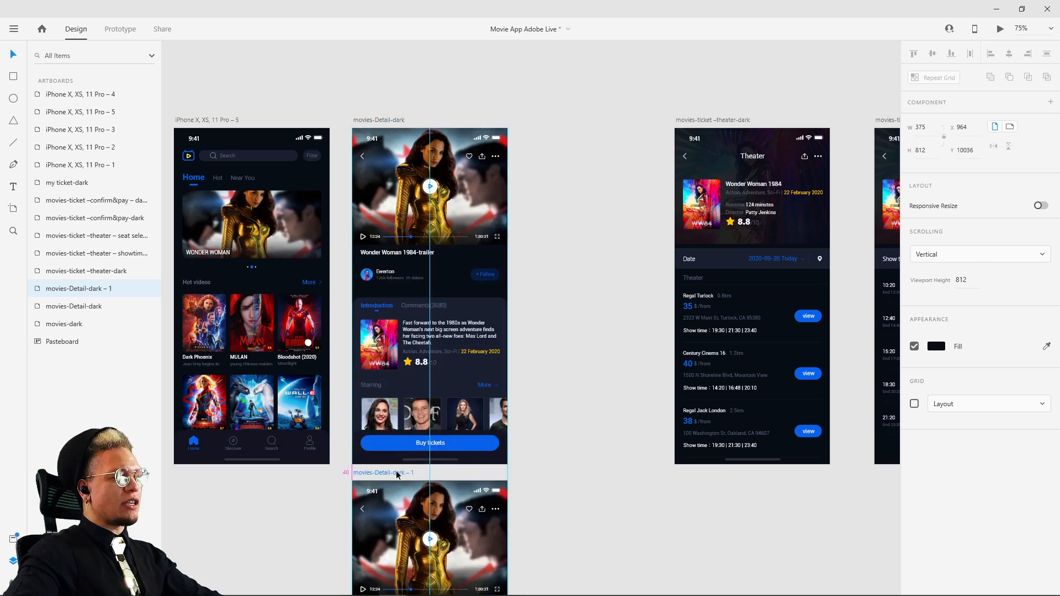
click(575, 353)
scroll(561, 499, down, 3)
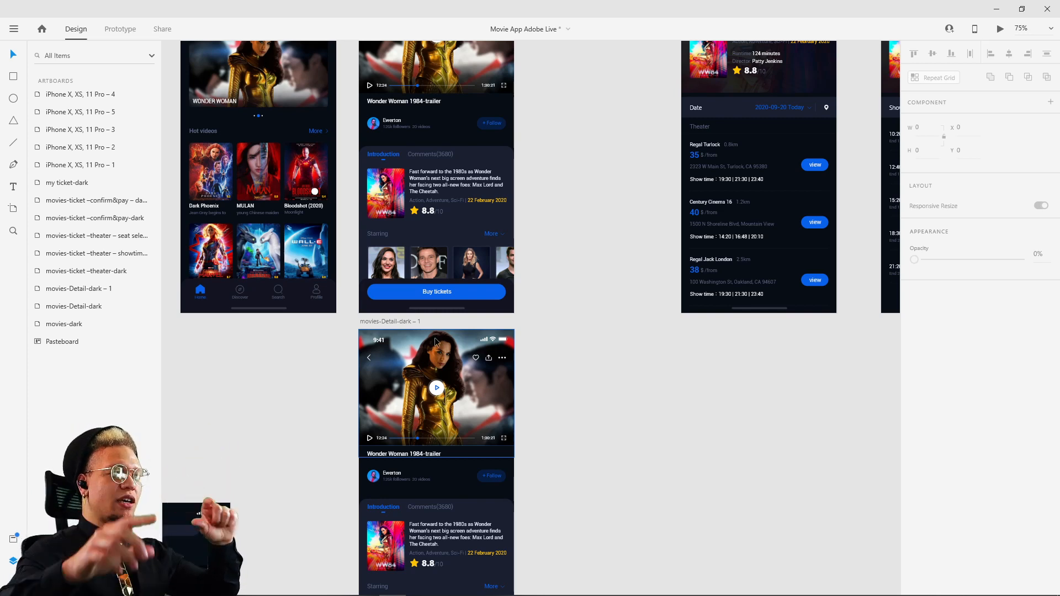
scroll(449, 432, down, 1)
scroll(448, 431, down, 1)
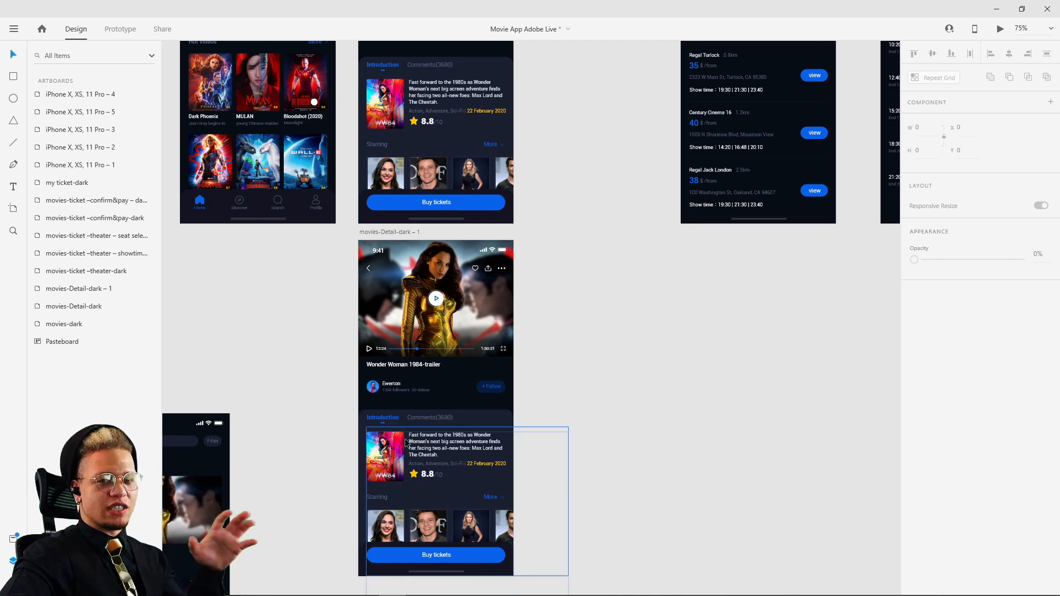
Move the movies-ticket –theater-dark artboard closer to movies-Detail-dark in the same row, leaving a gap of about 135 px
drag(542, 278, 435, 495)
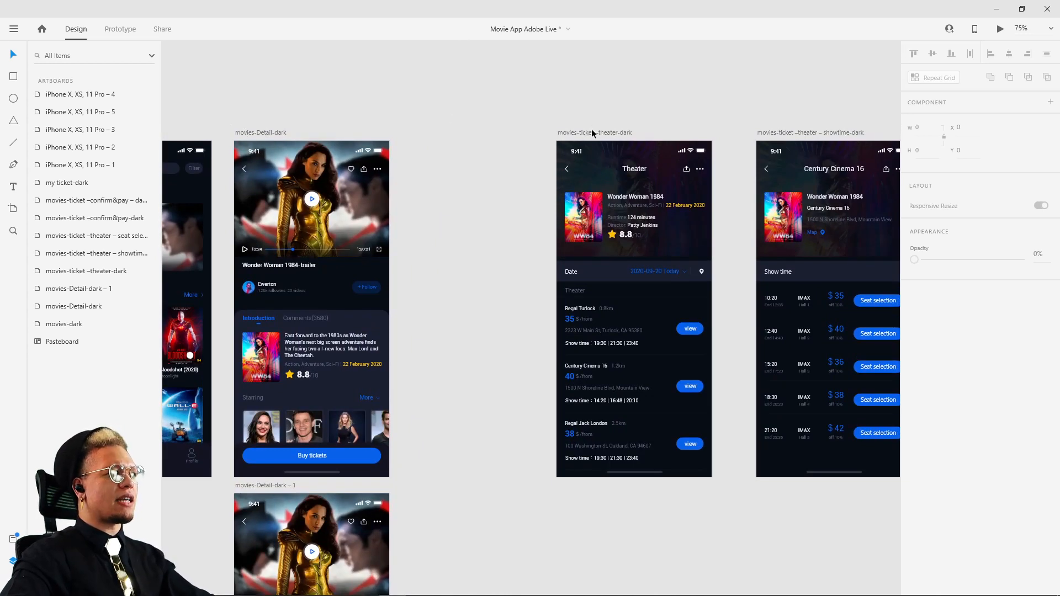
drag(591, 132, 479, 136)
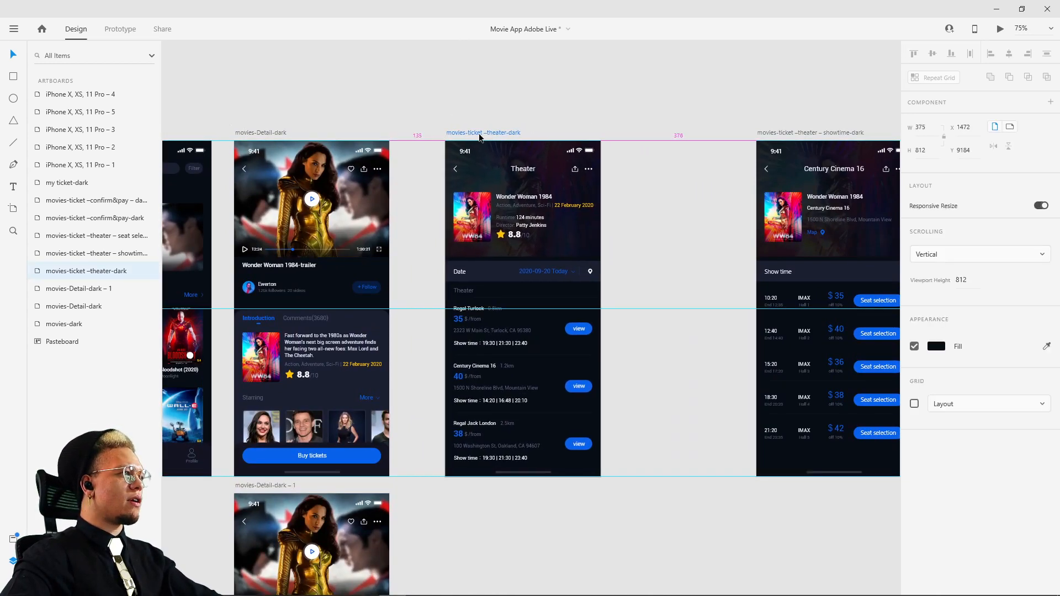
click(408, 89)
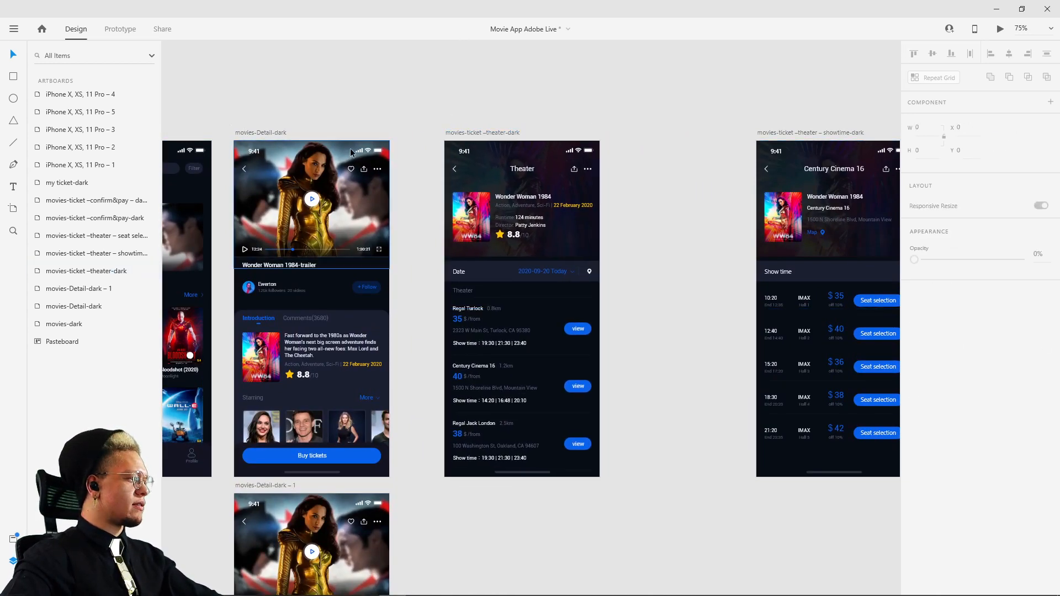
Link the Buy tickets button on movies-Detail-dark to the movies-ticket –theater-dark artboard with a tap prototype interaction
click(270, 132)
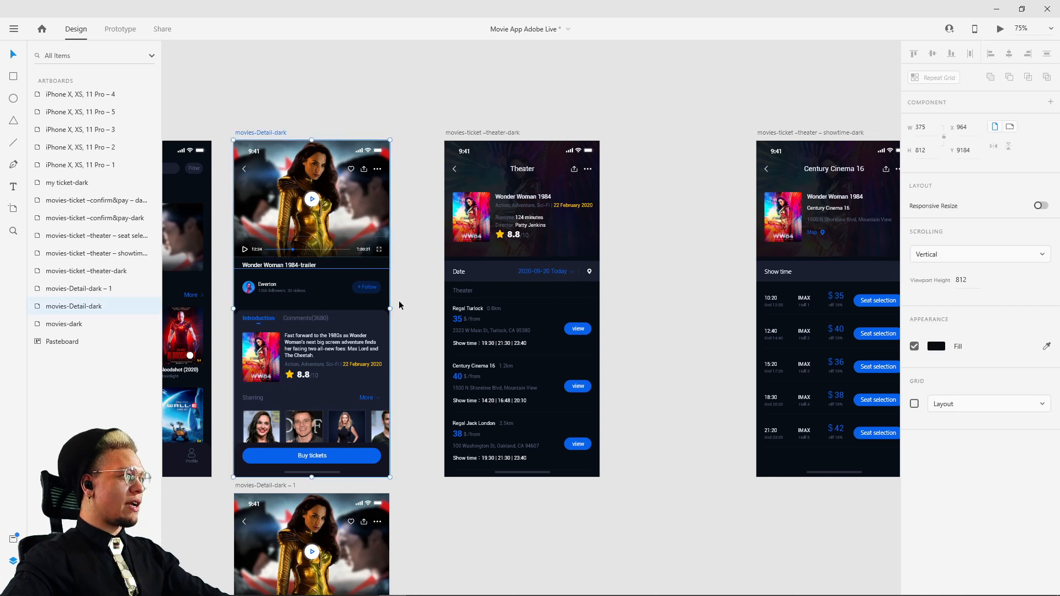
click(315, 462)
double_click(315, 461)
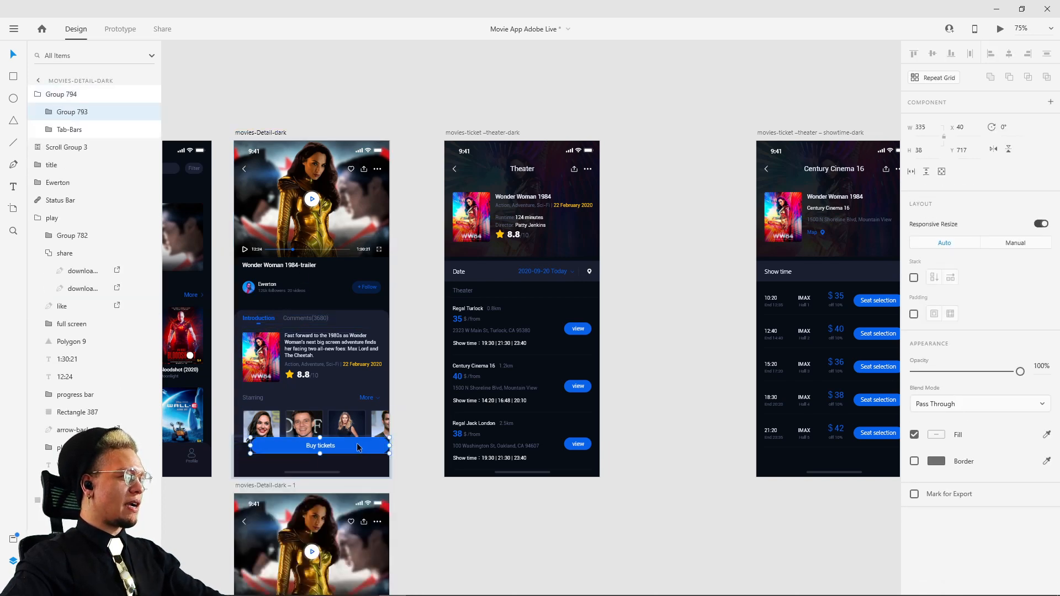
click(120, 28)
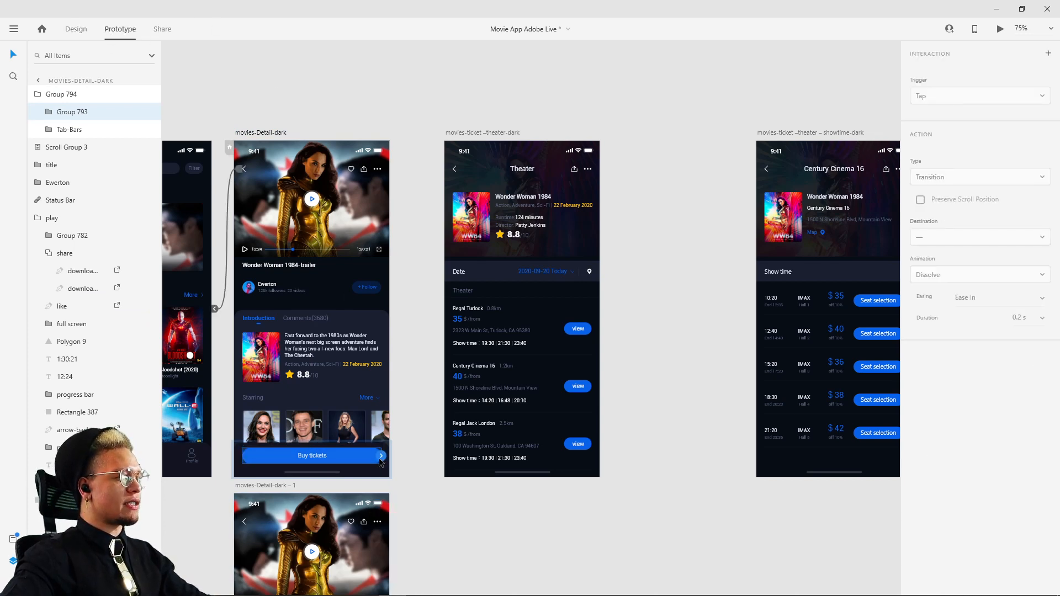
drag(382, 456, 458, 289)
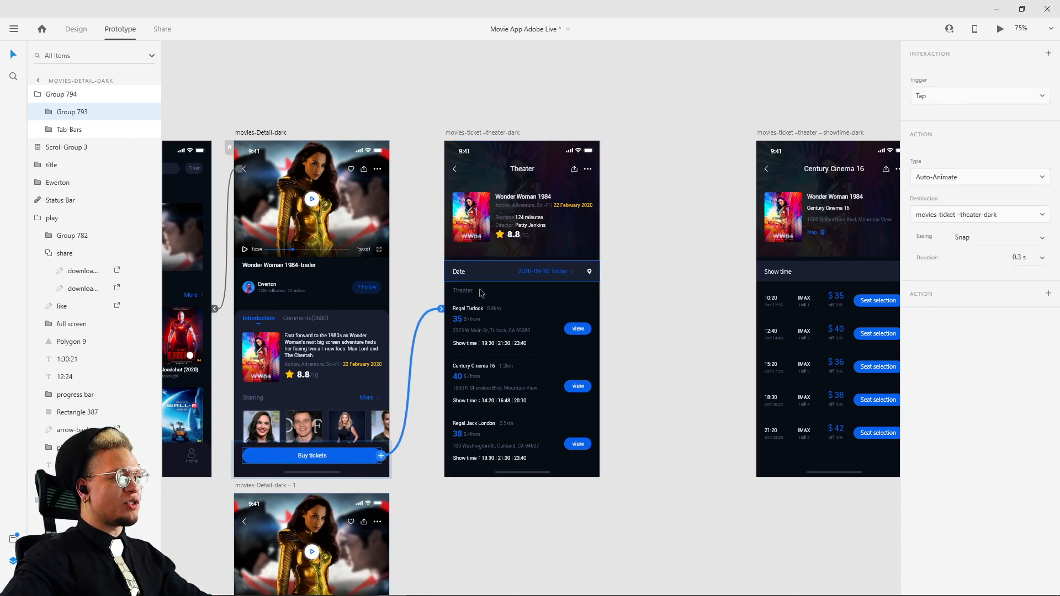
Preview the prototype from movies-Detail-dark and follow the Buy tickets link to the theater screen
click(489, 132)
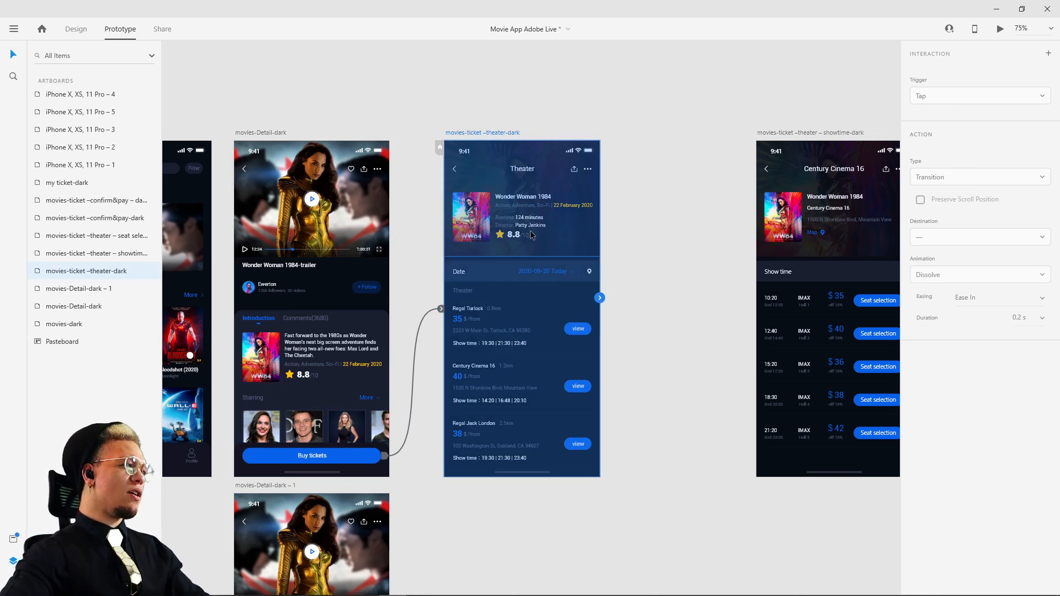
drag(419, 83, 564, 84)
click(406, 136)
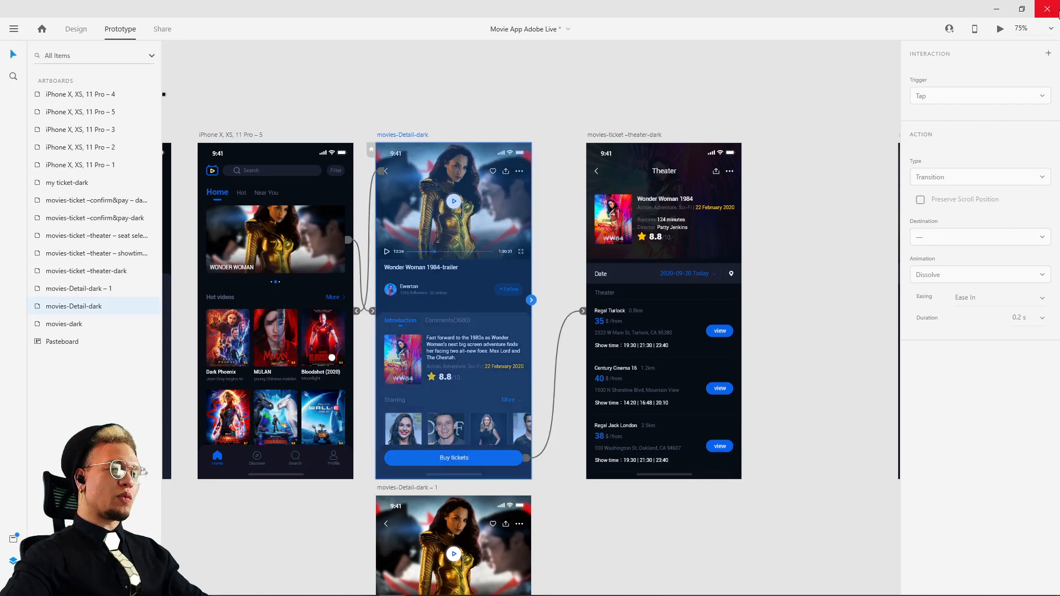
click(1000, 29)
drag(289, 127, 500, 106)
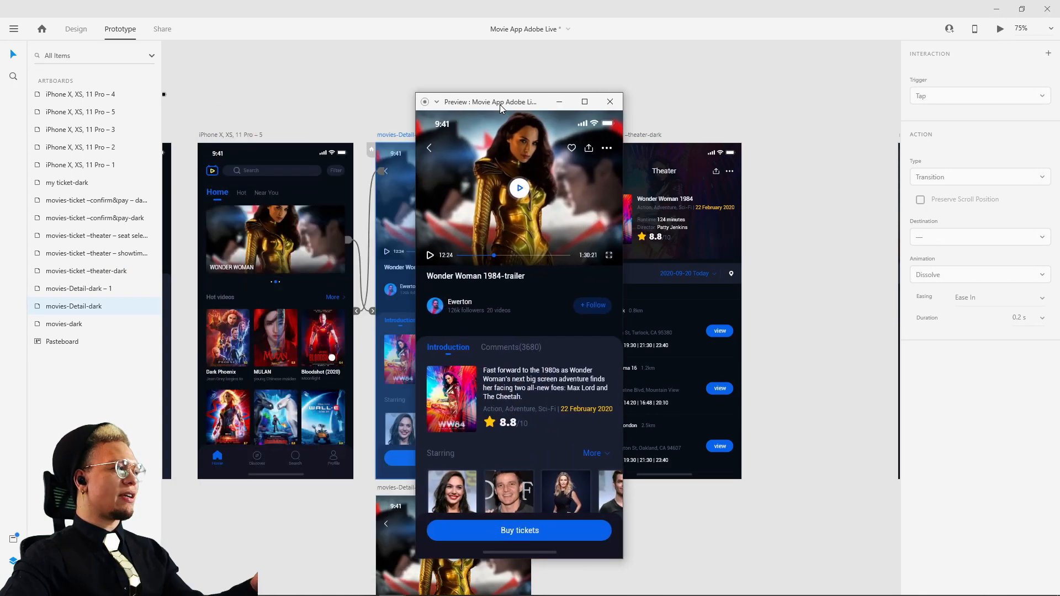
click(539, 531)
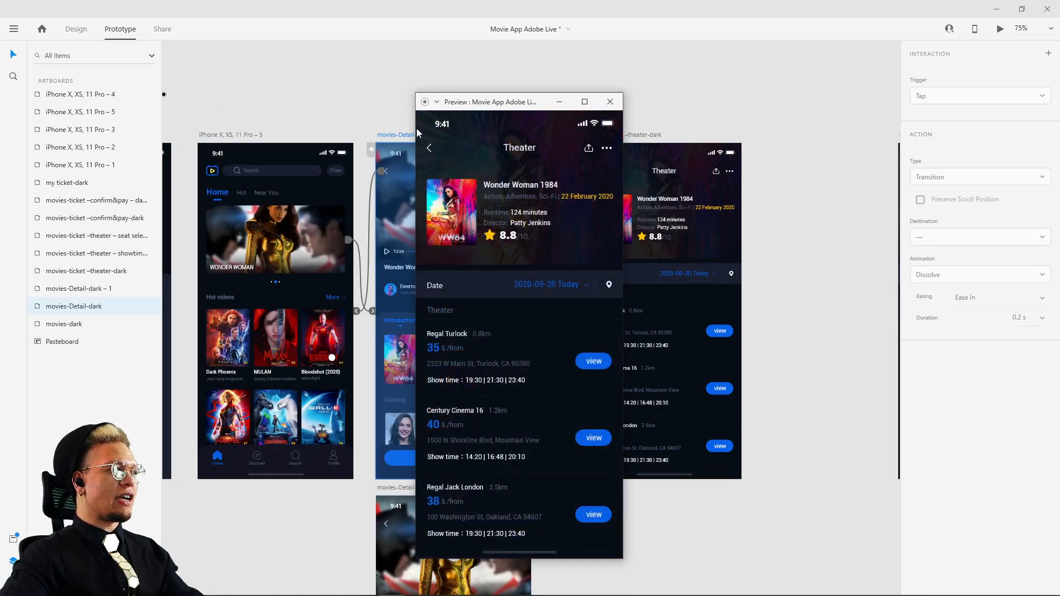
click(609, 101)
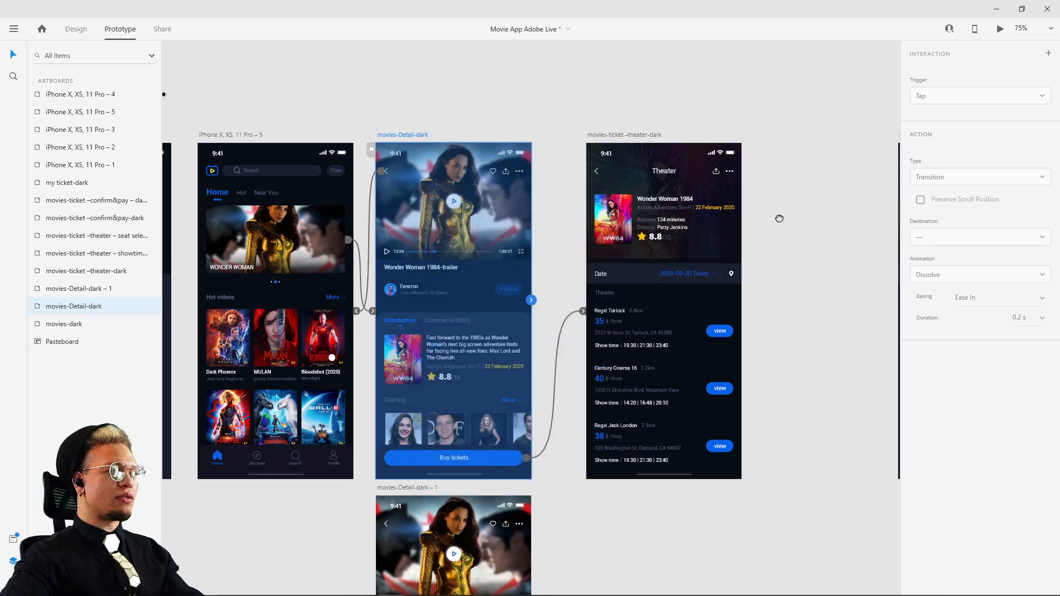
drag(779, 218, 749, 215)
click(746, 223)
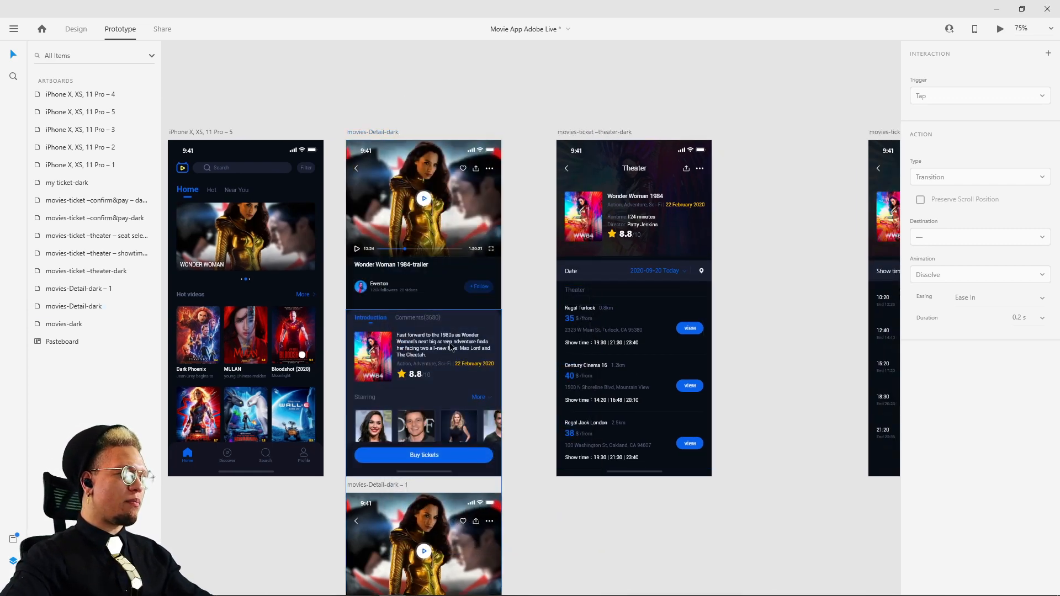
click(428, 318)
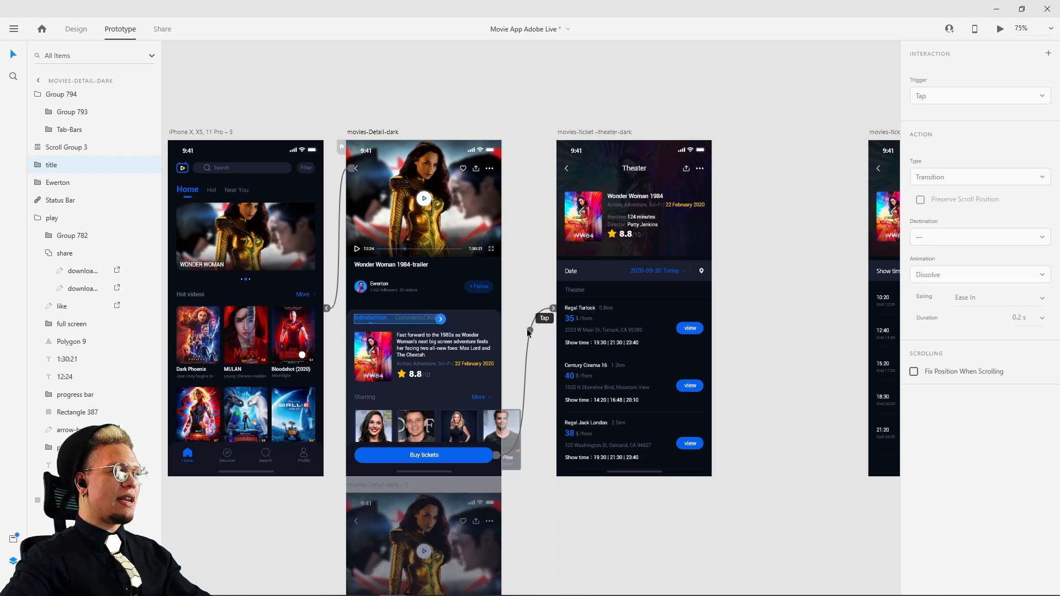
click(514, 289)
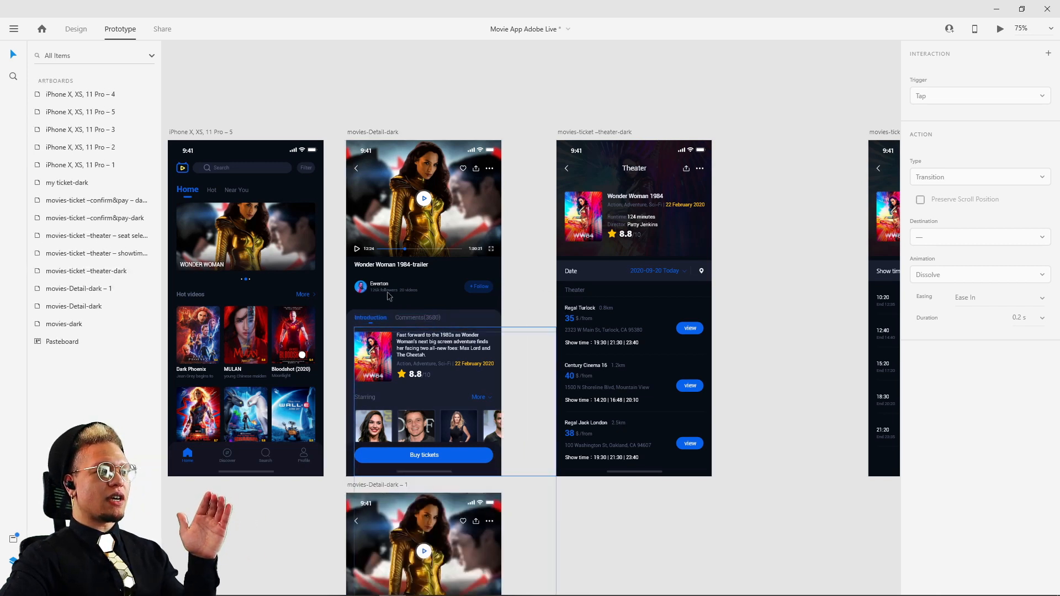
Copy the play group with the trailer video header from movies-Detail-dark into movies-ticket –theater-dark at the same position, in Design mode
click(75, 29)
click(395, 324)
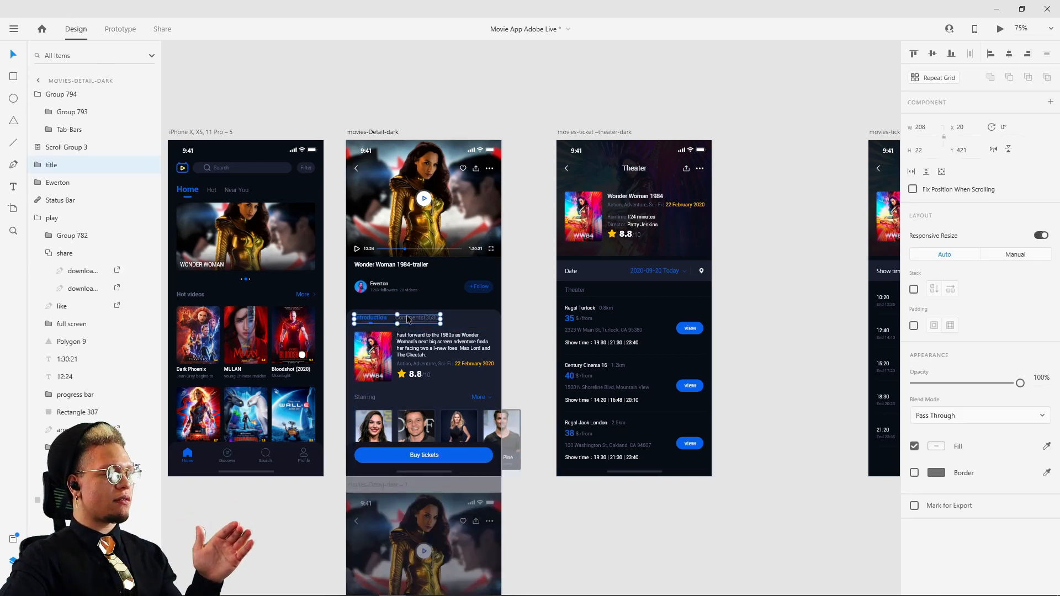
click(573, 313)
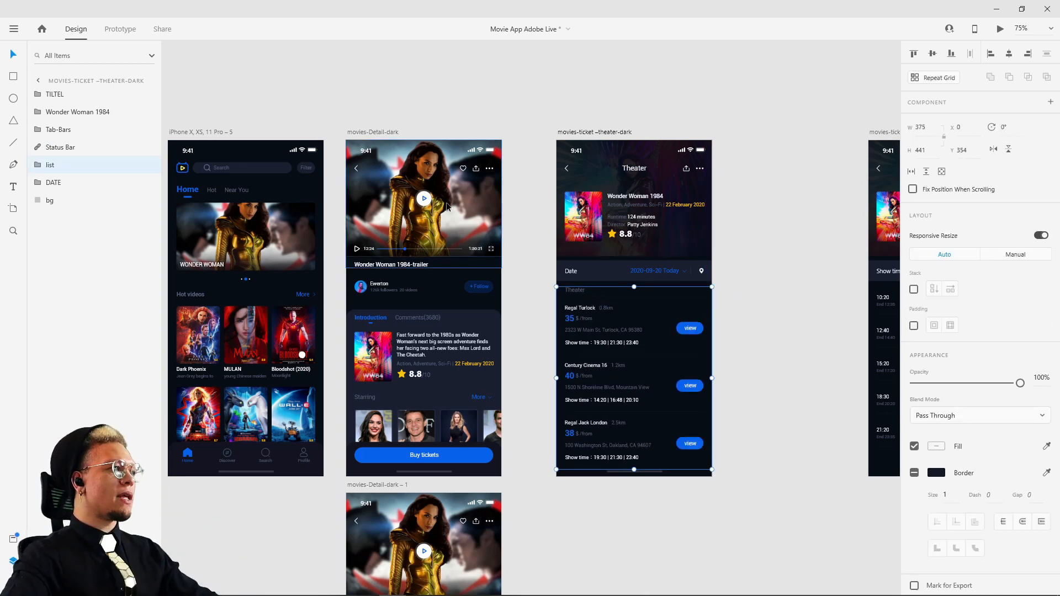
click(437, 234)
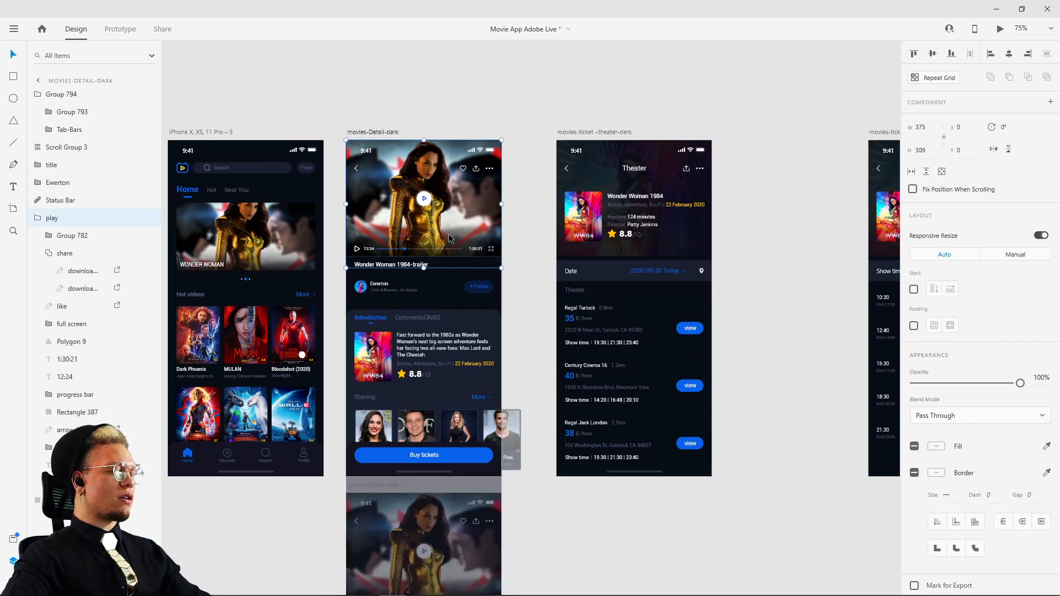
drag(424, 208, 410, 176)
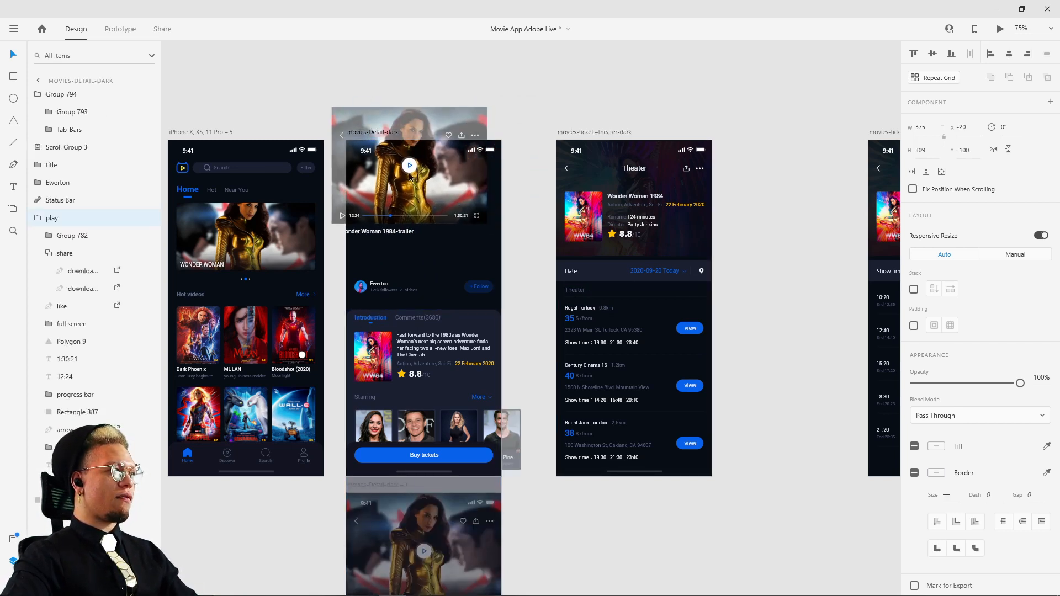
key(ctrl+z)
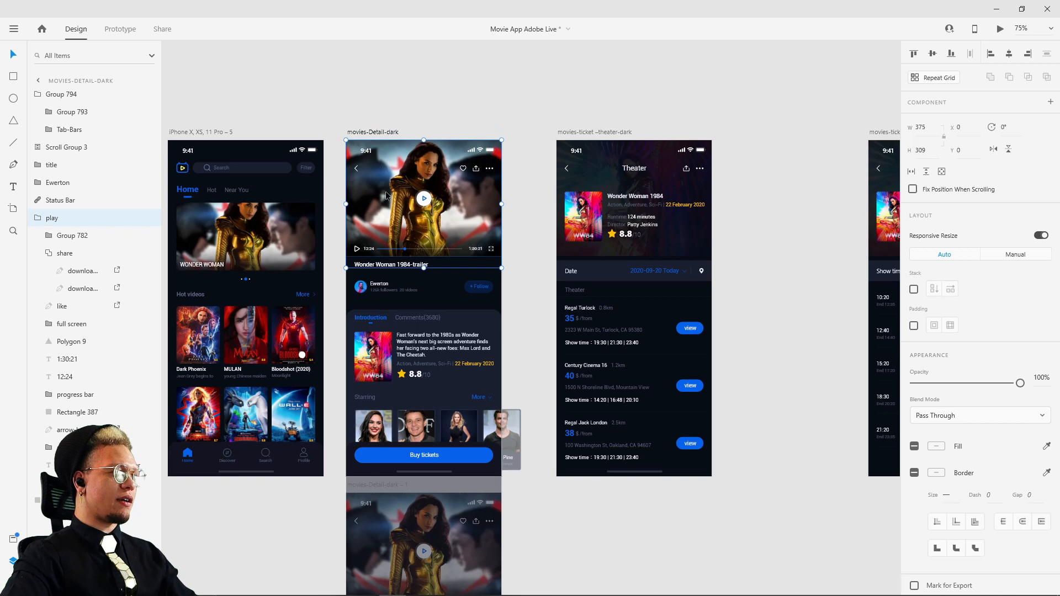
click(584, 132)
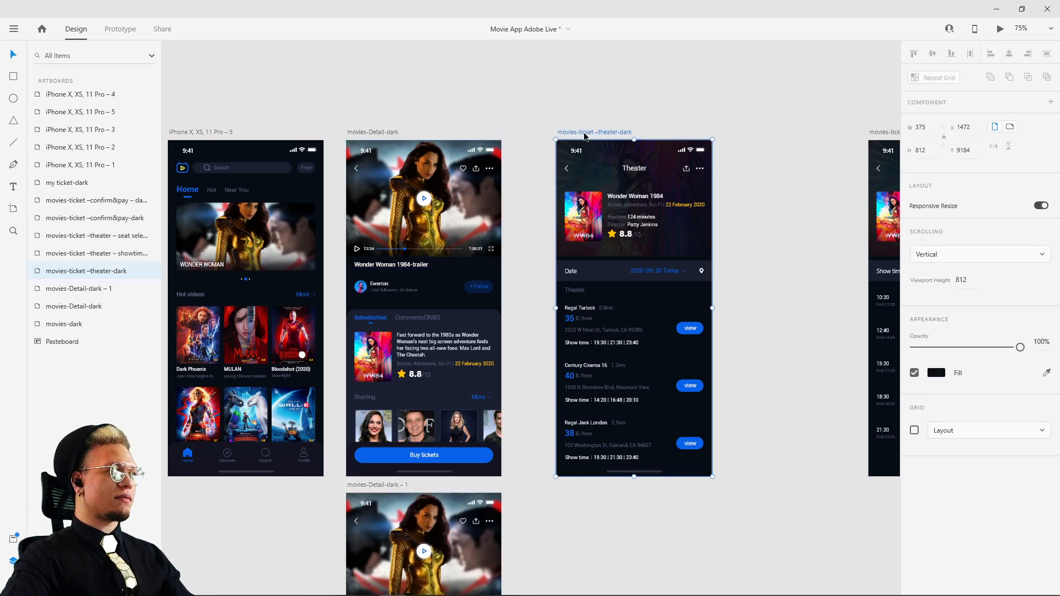
key(ctrl+v)
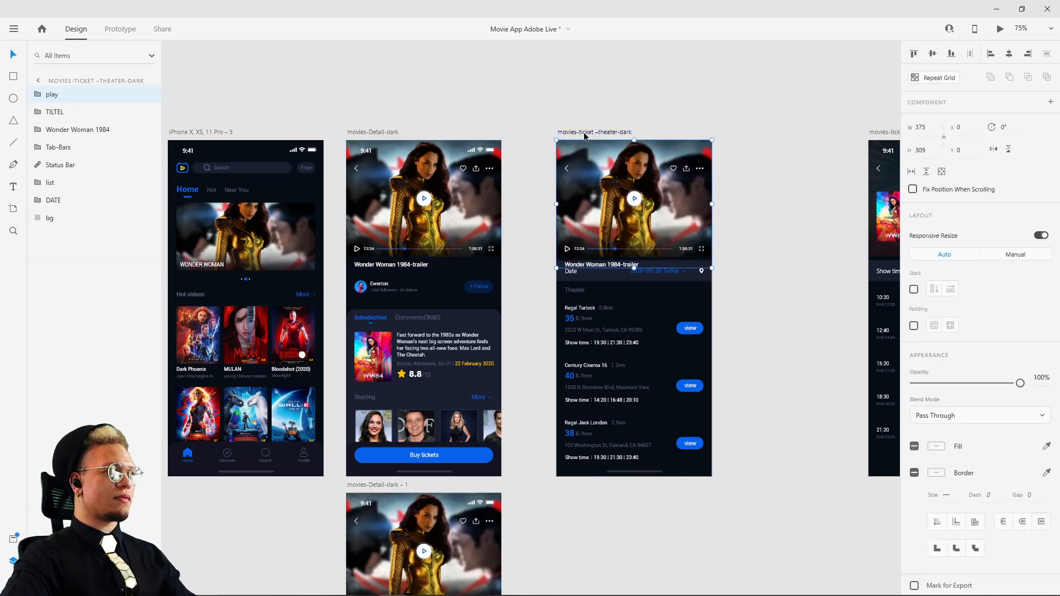
Copy the channel profile row, Scroll Group 3 and the rounded background rectangle from movies-Detail-dark into movies-ticket –theater-dark
click(380, 284)
shift+click(395, 324)
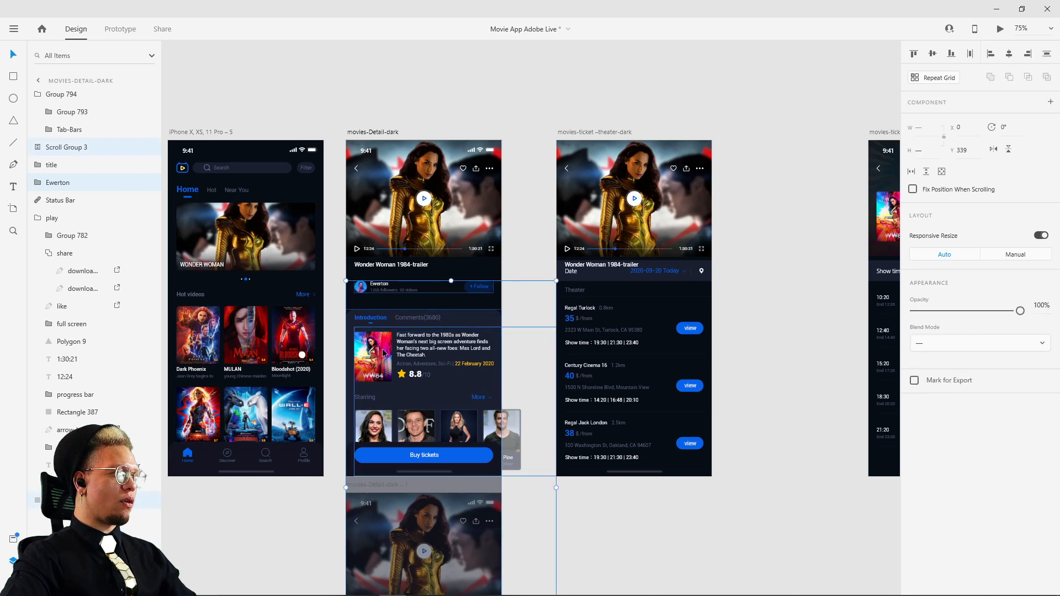
key(ctrl+c)
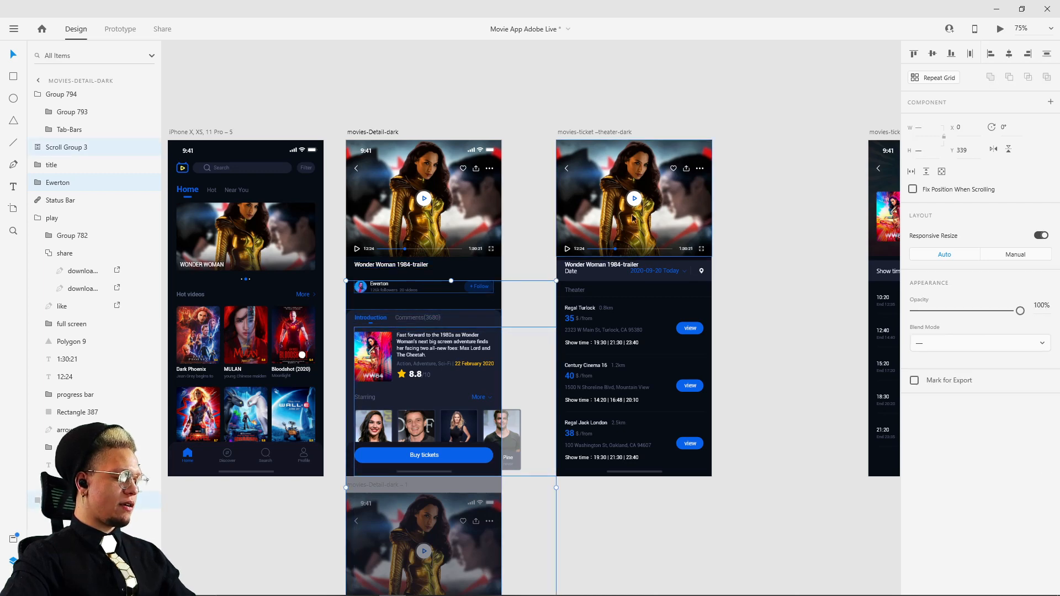
click(594, 133)
key(ctrl+v)
click(787, 221)
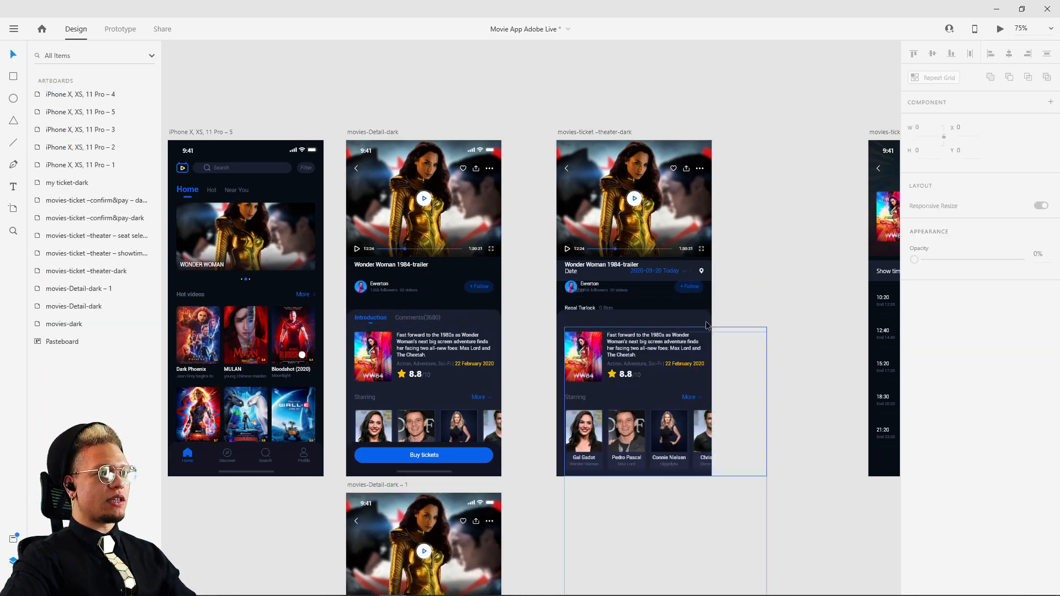
click(646, 339)
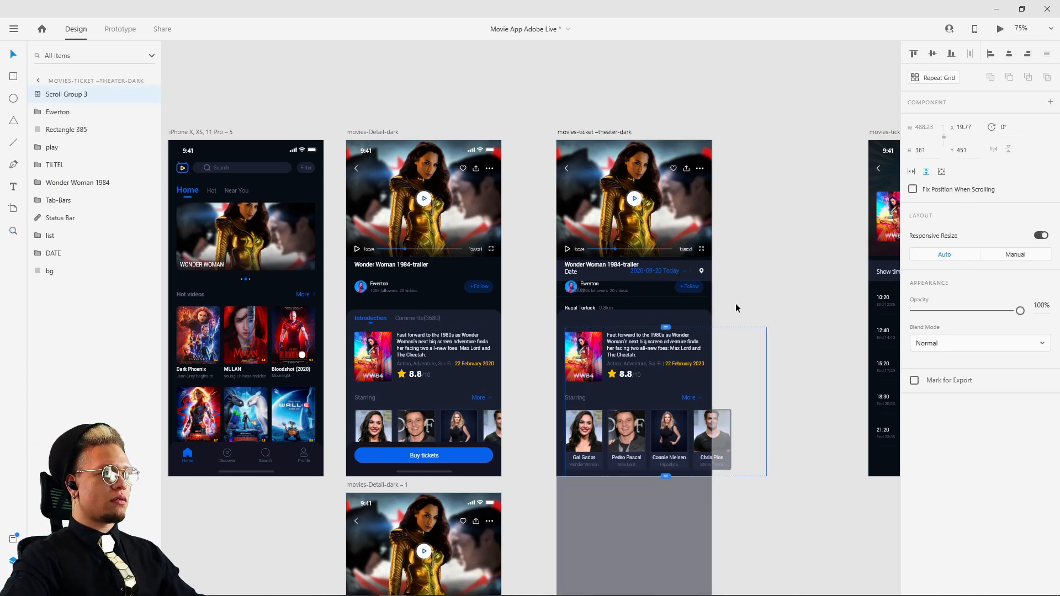
click(623, 358)
shift+click(629, 353)
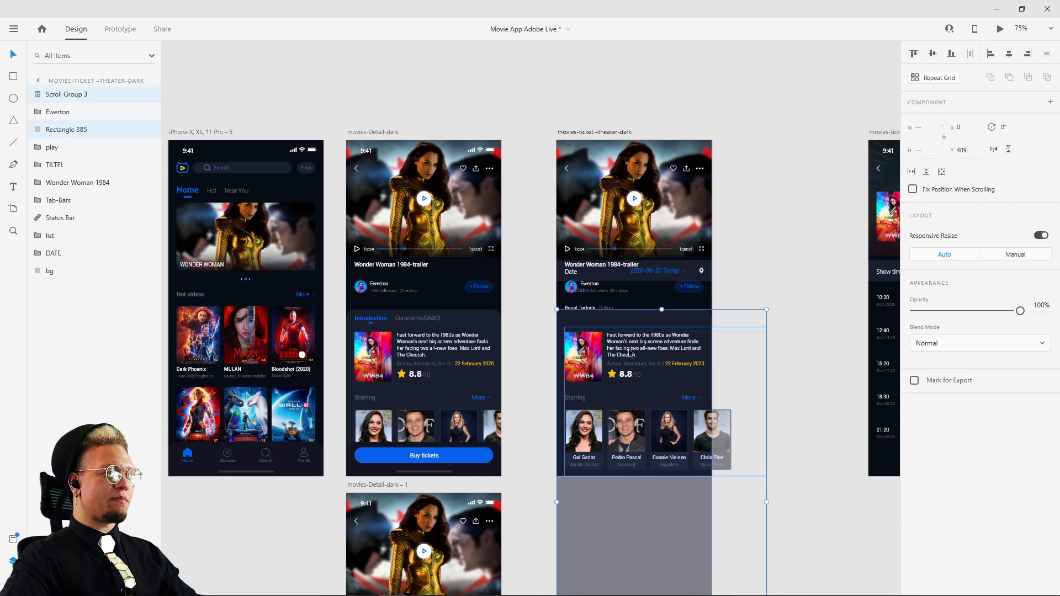
click(848, 249)
Copy the Buy tickets bar group from movies-Detail-dark into movies-ticket –theater-dark
click(437, 454)
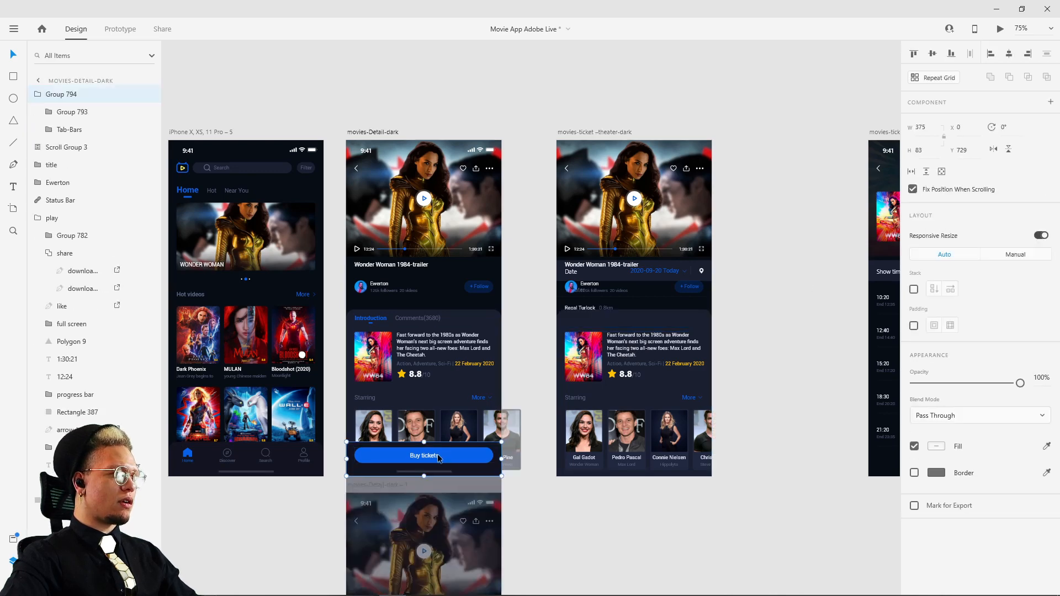
key(ctrl+c)
key(ctrl+v)
click(752, 332)
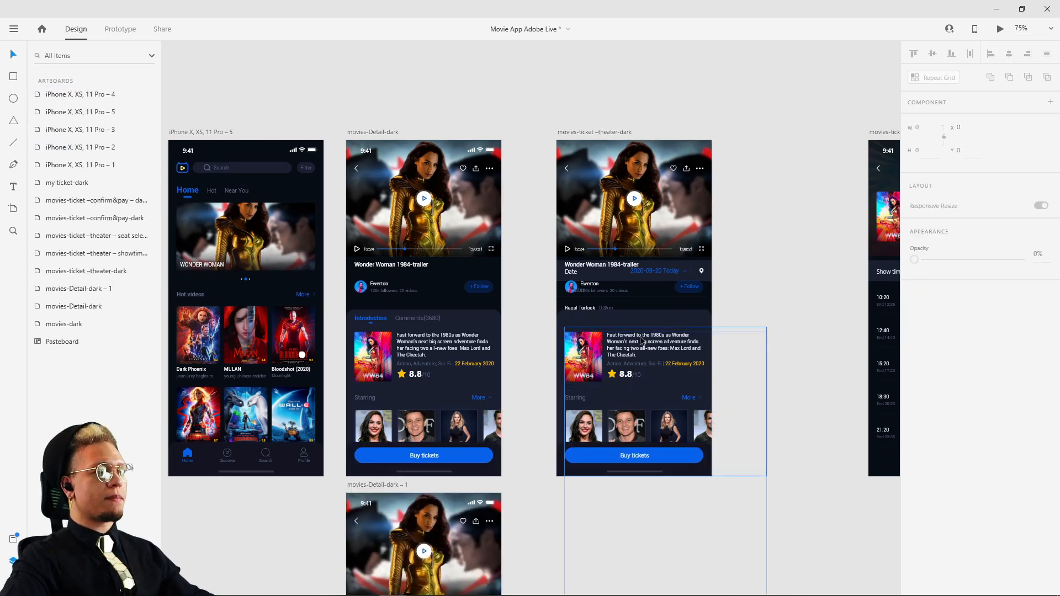
Move the copied Buy tickets bar, Scroll Group 3 and Rectangle 385 straight down to Y 801 and set their opacity to 0%
click(616, 317)
shift+click(616, 357)
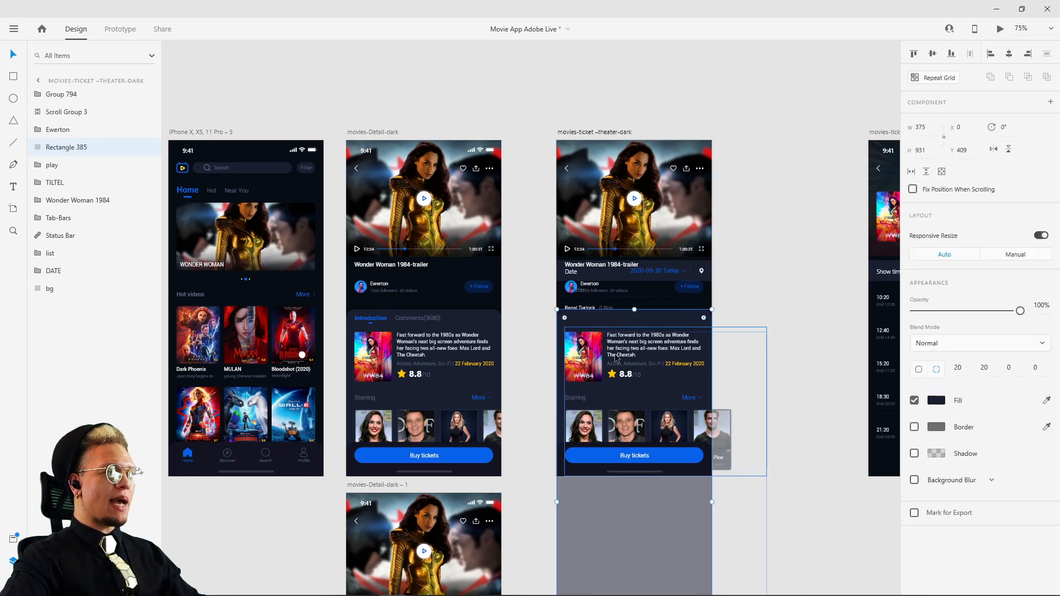
shift+click(618, 455)
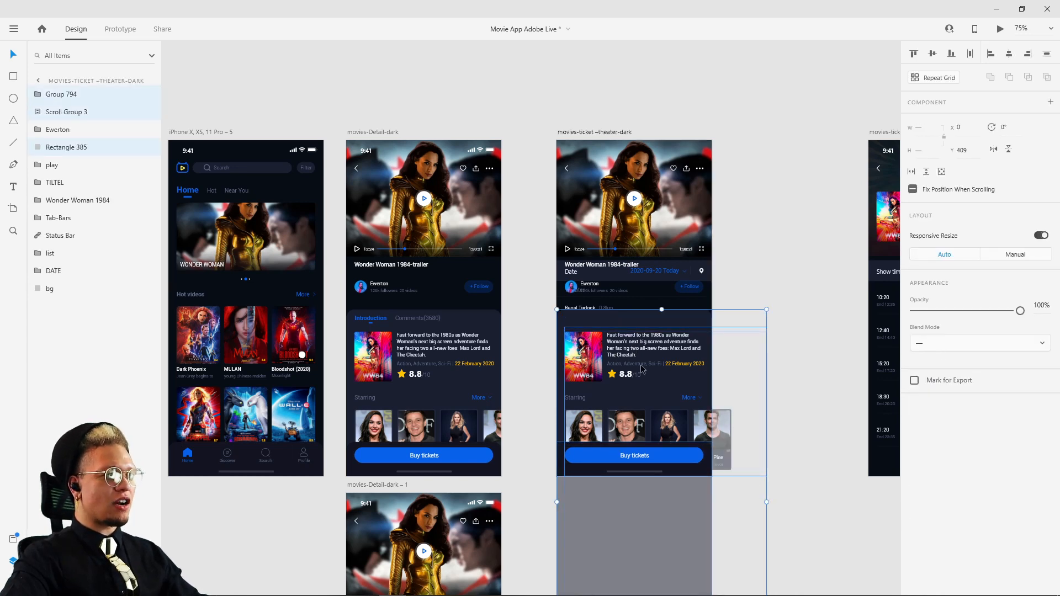
drag(650, 355, 639, 518)
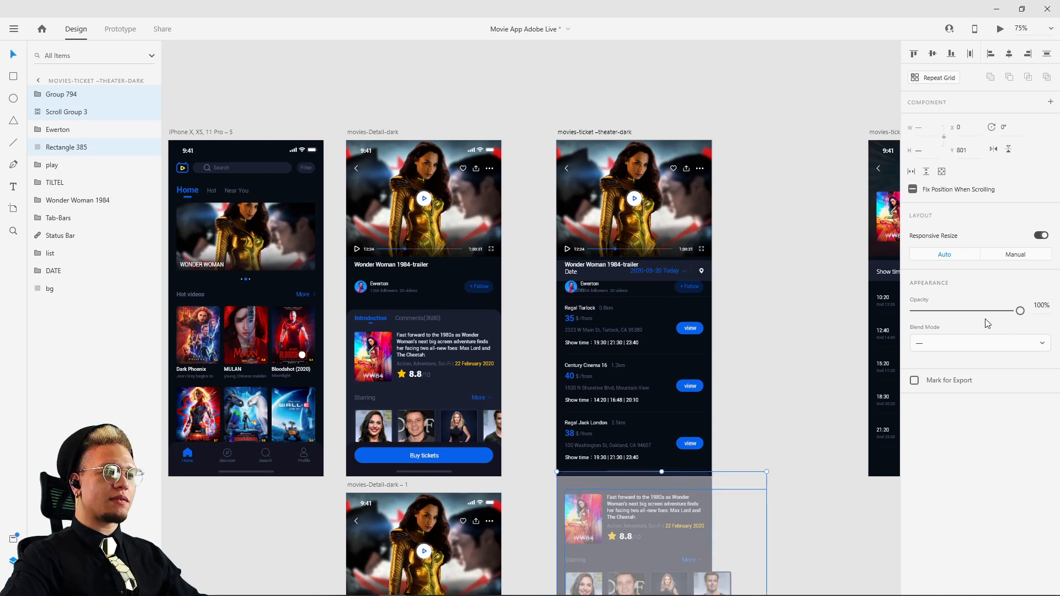
drag(1019, 313, 703, 314)
click(830, 210)
Move the copied play group above the movies-ticket –theater-dark artboard to X 0, Y -295 and set its opacity to 0%
click(635, 201)
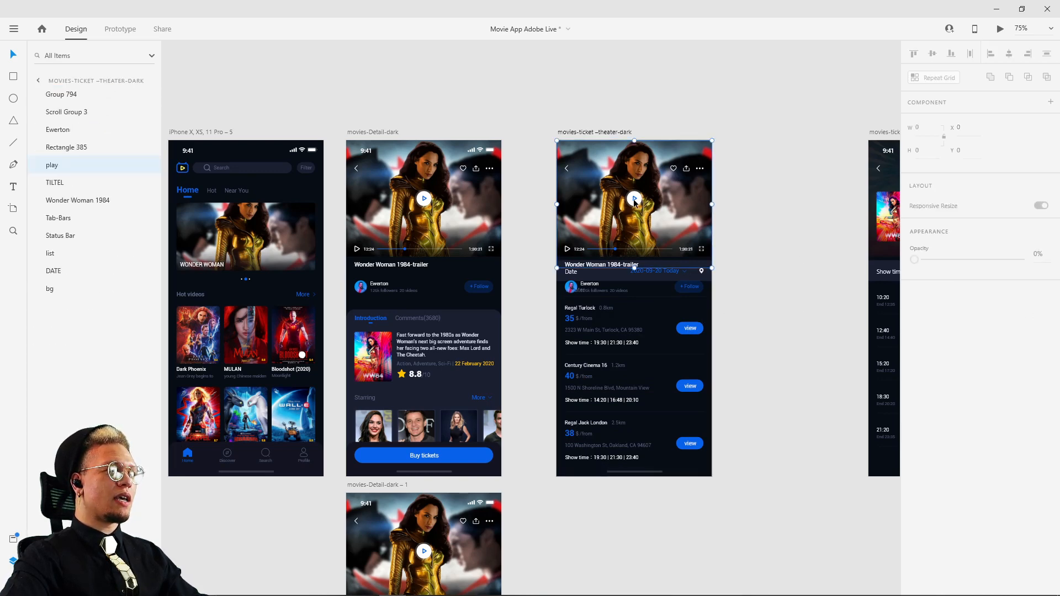
drag(763, 180, 629, 278)
drag(524, 322, 545, 196)
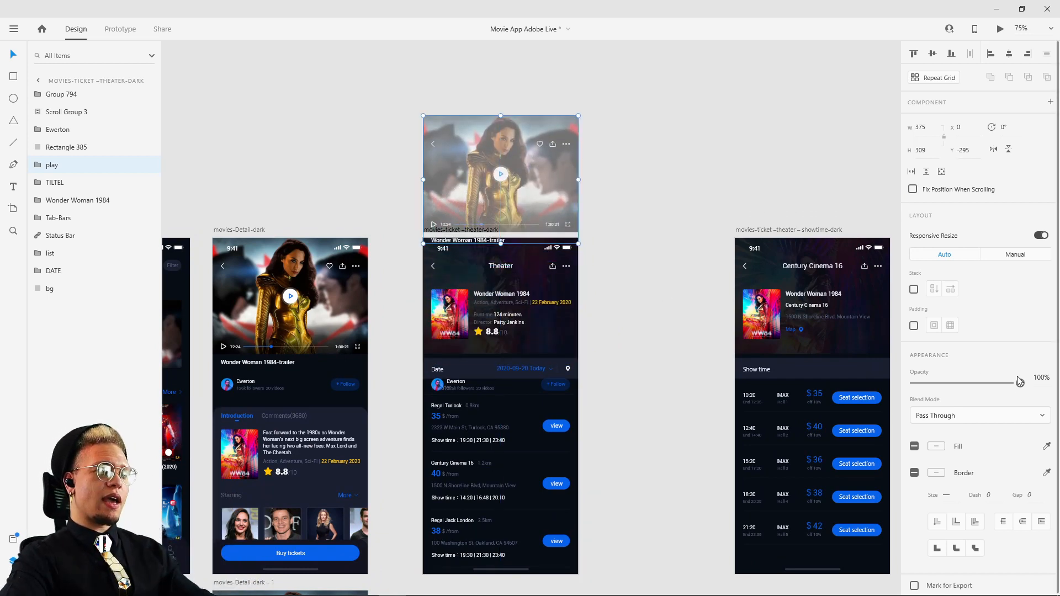
drag(1019, 382, 637, 151)
click(637, 153)
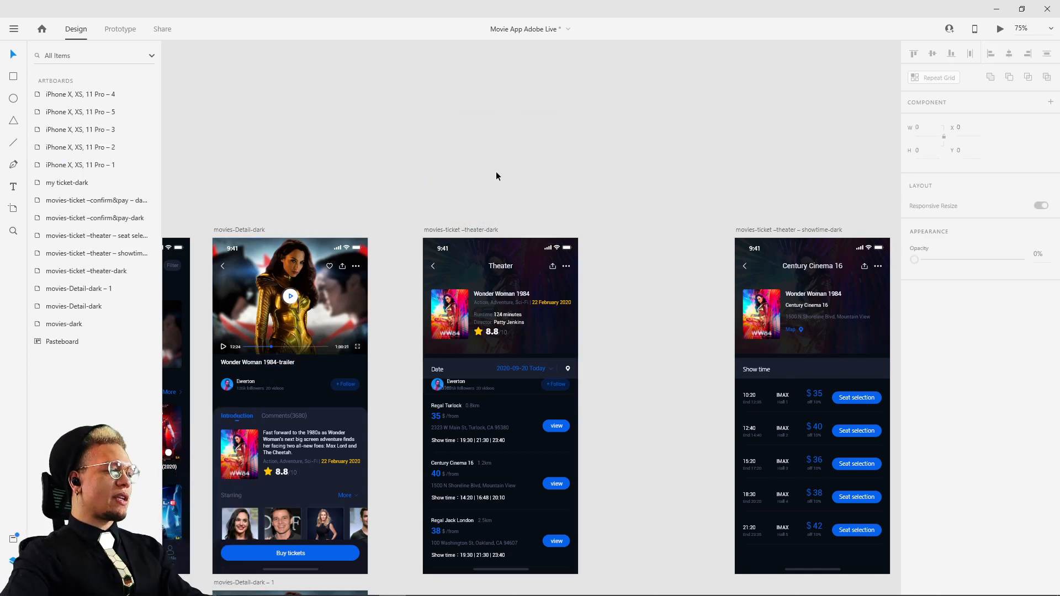
key(ctrl+z)
key(ctrl+shift+z)
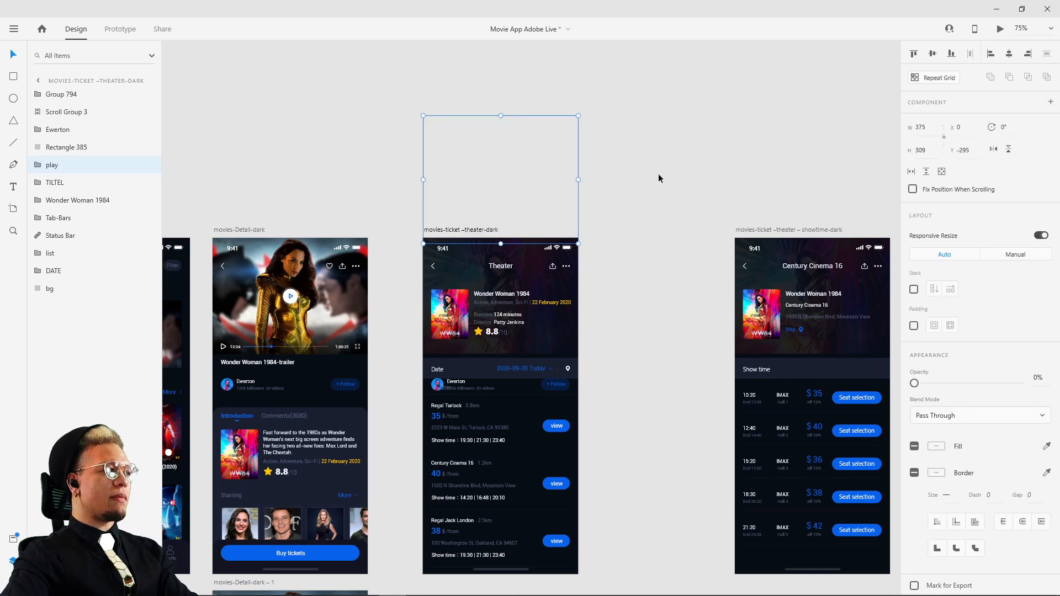
click(658, 173)
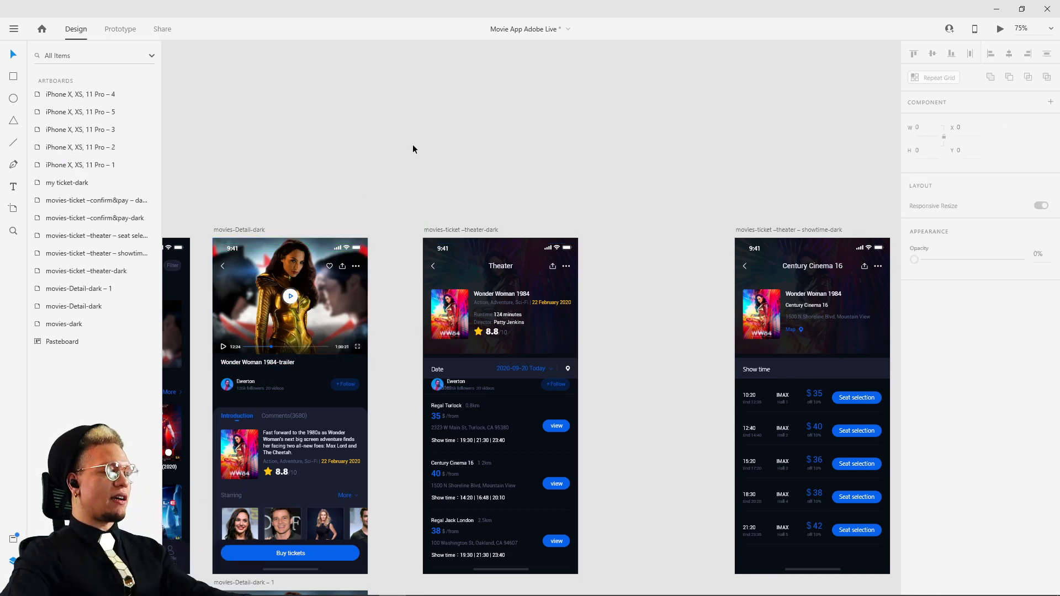
Preview the prototype from movies-Detail-dark and play its Buy tickets transition to the Theater screen twice
click(246, 230)
click(999, 28)
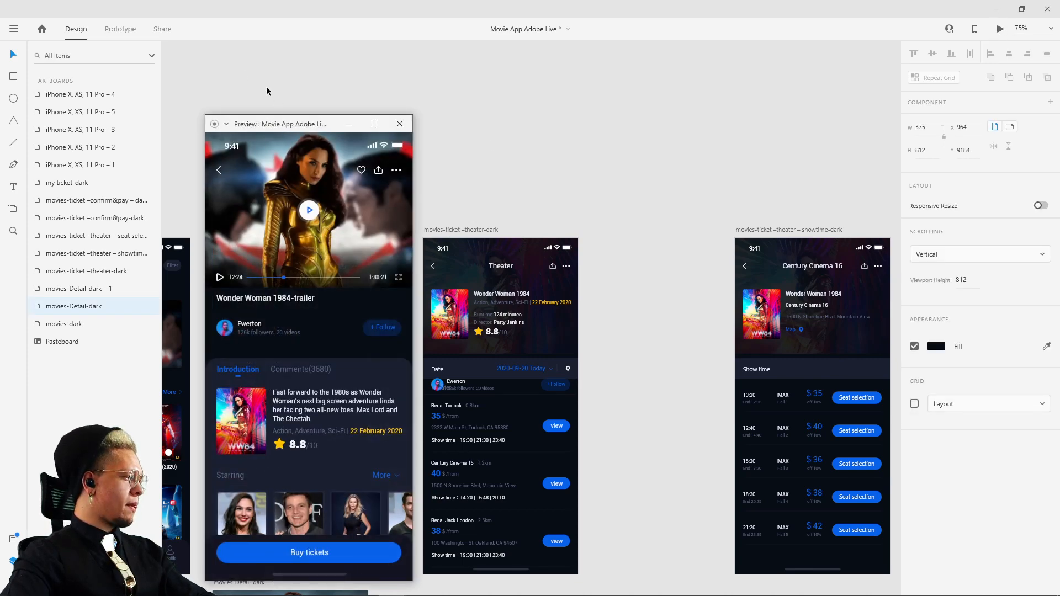
drag(281, 122, 418, 97)
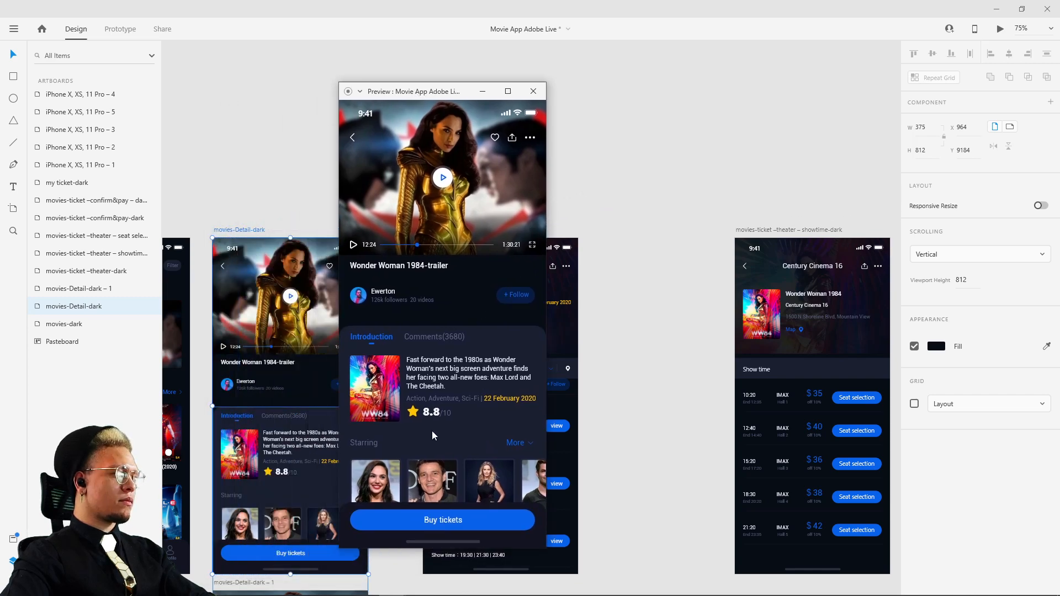
click(442, 525)
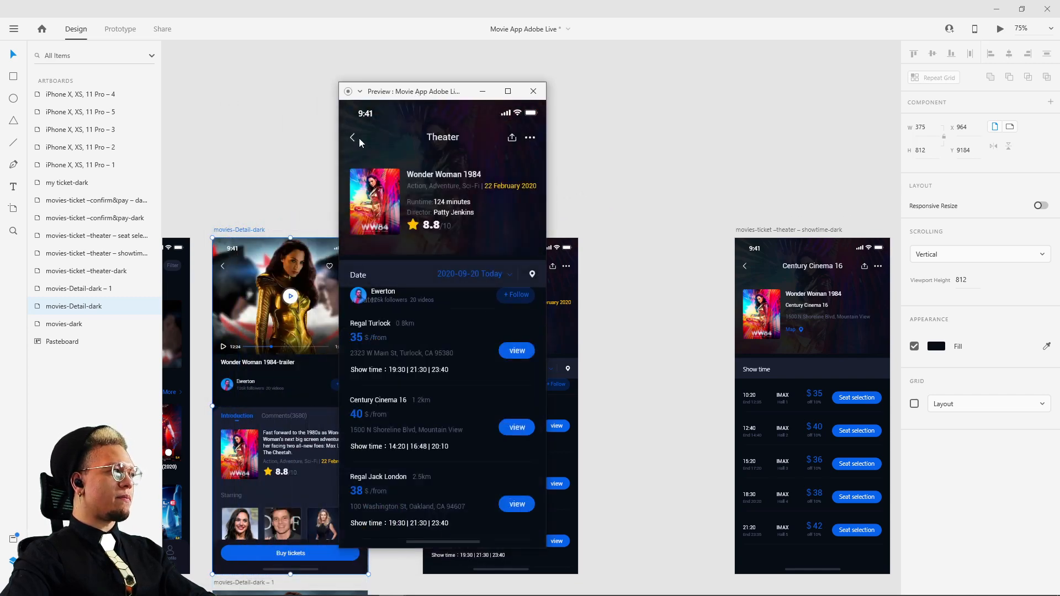
click(533, 91)
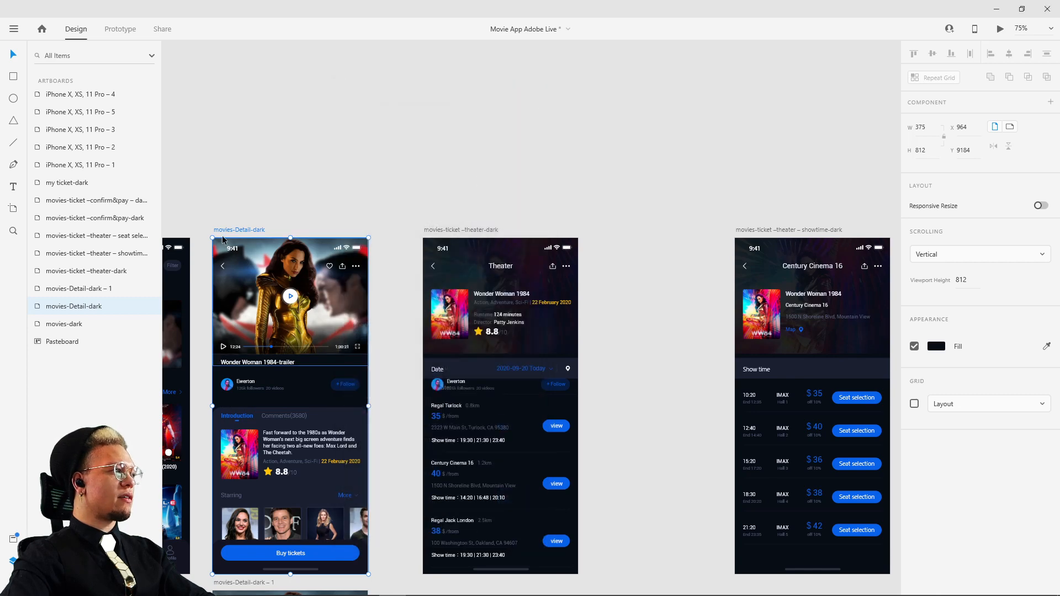
click(1000, 29)
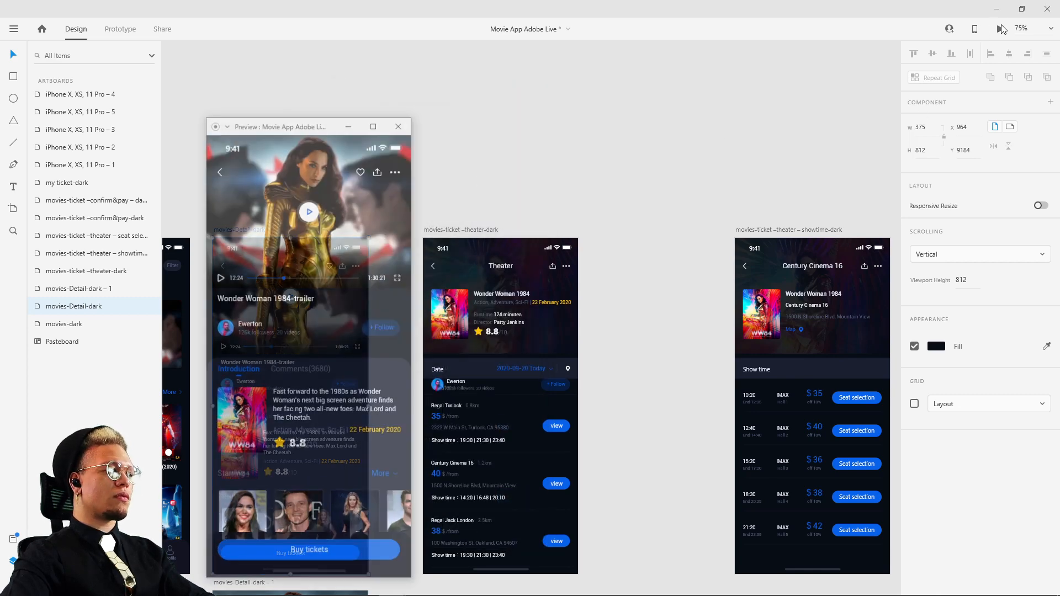
click(323, 546)
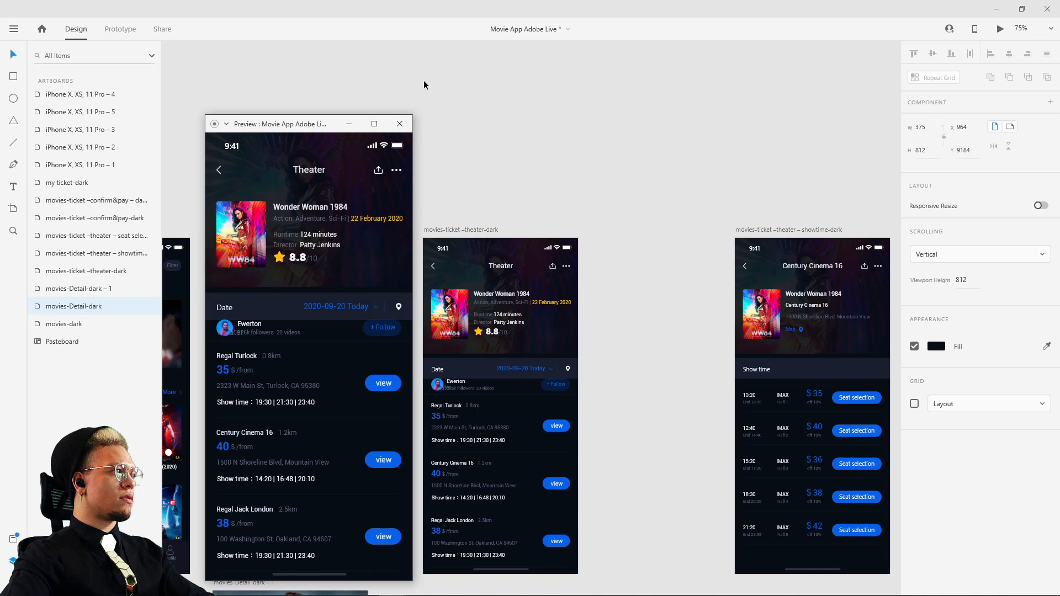
click(400, 123)
scroll(458, 197, up, 5)
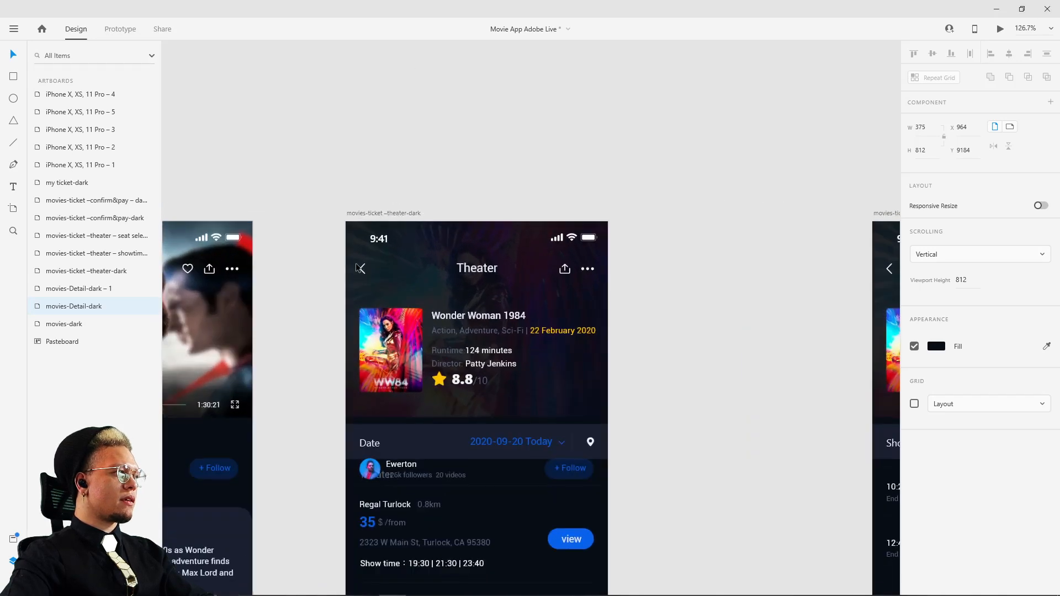
double_click(362, 271)
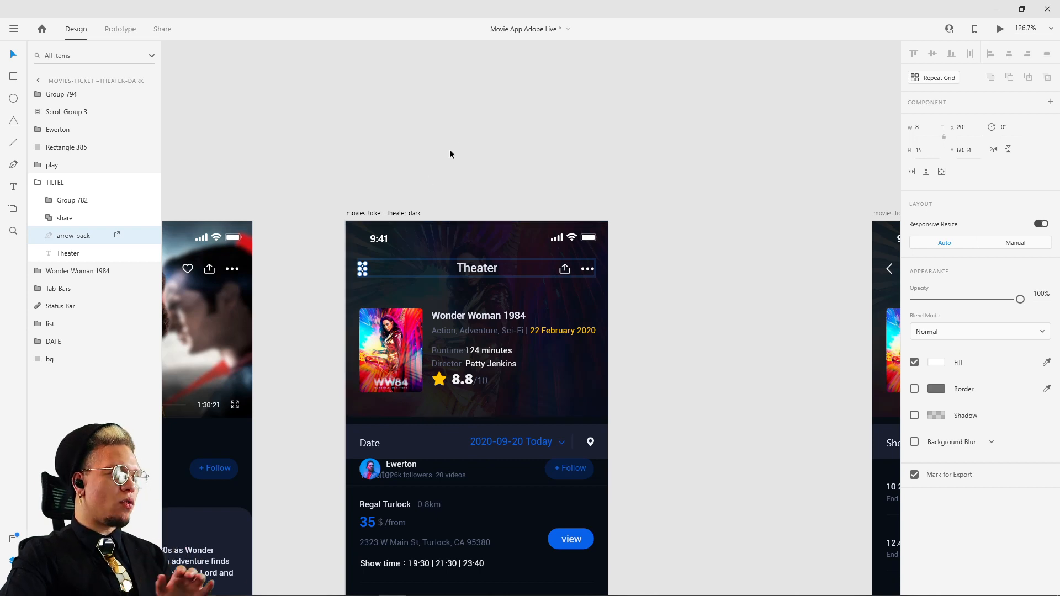
click(634, 154)
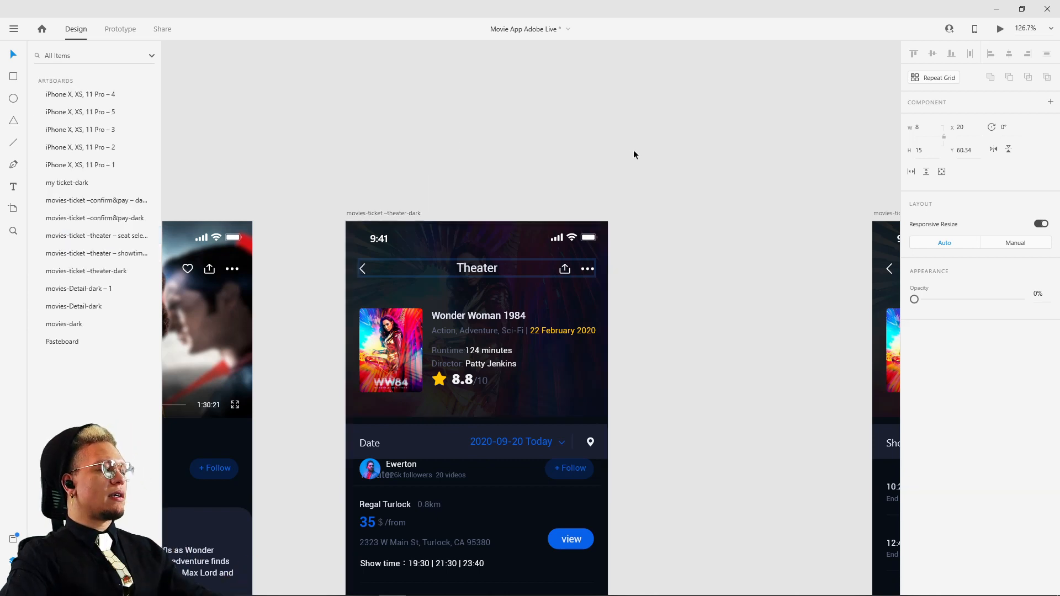
click(363, 270)
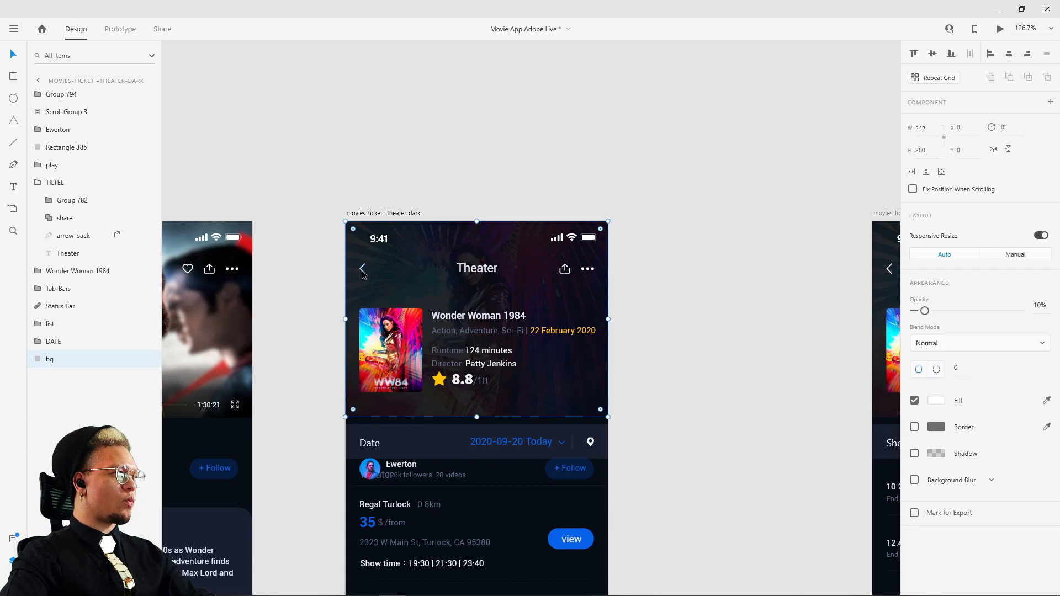
double_click(362, 270)
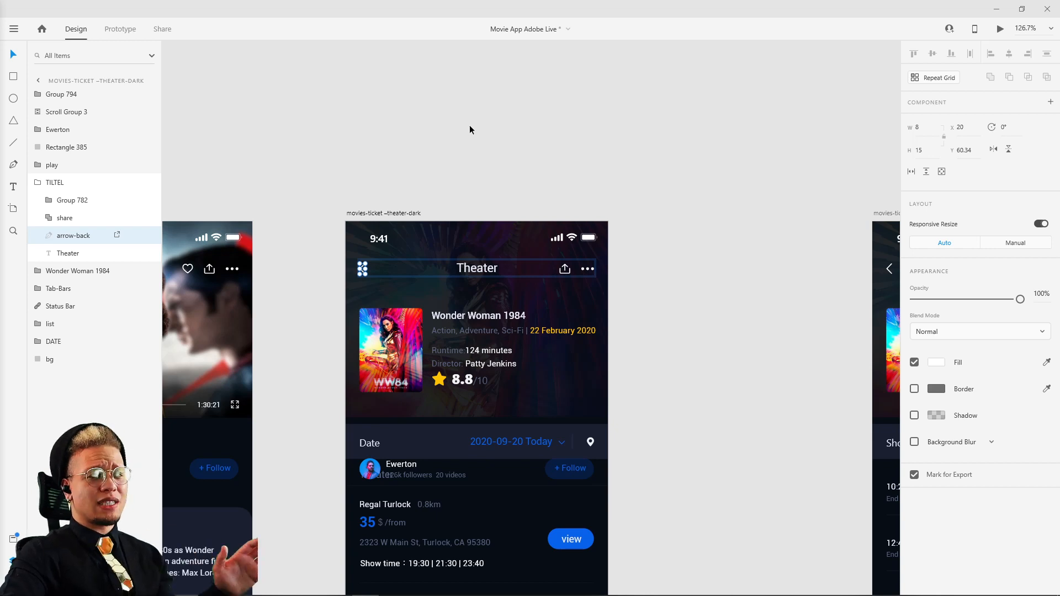
click(503, 110)
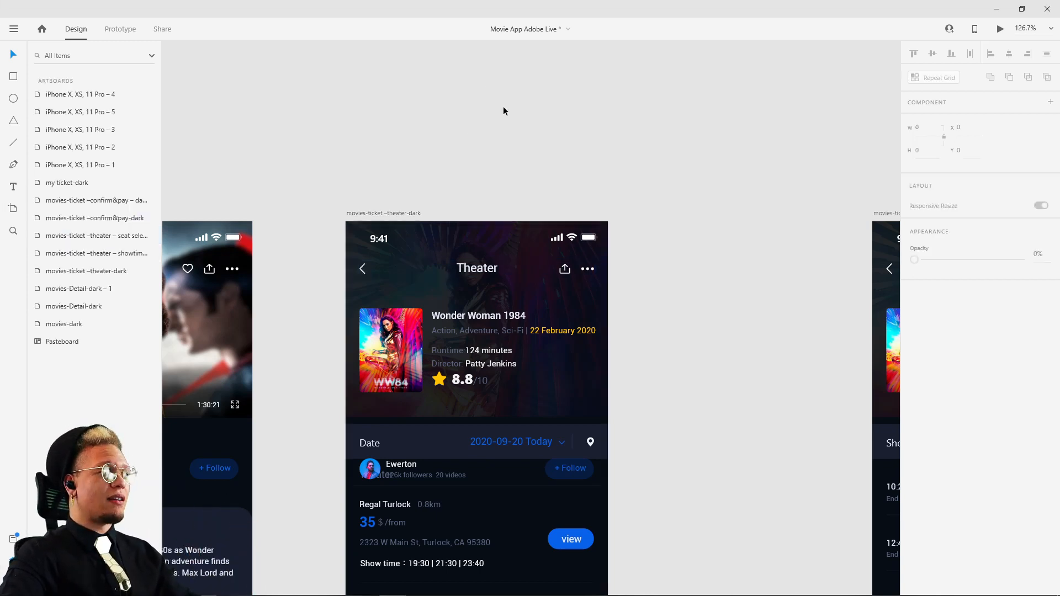
click(380, 213)
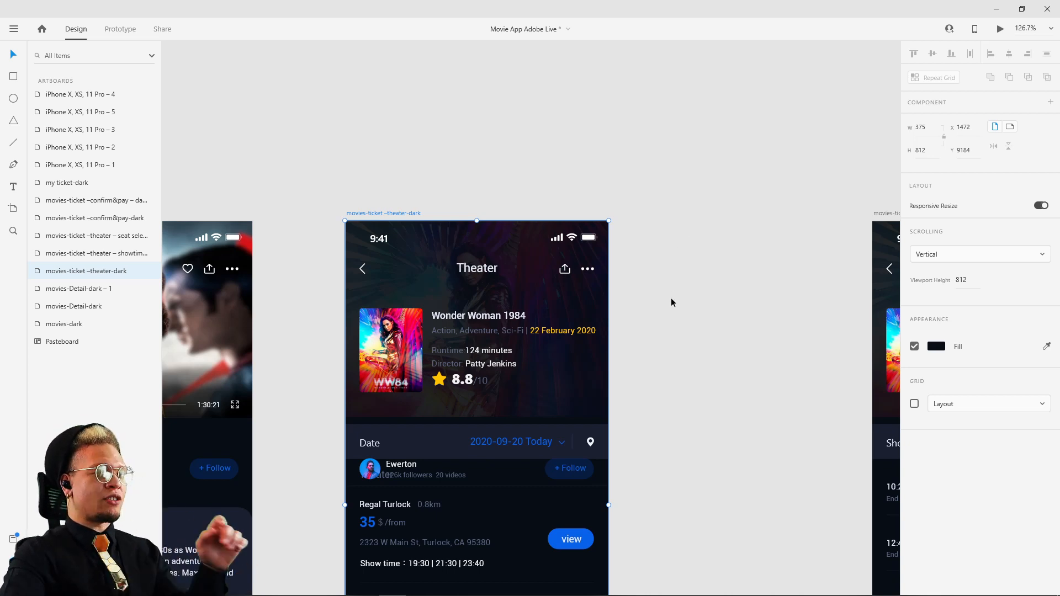
scroll(651, 268, down, 3)
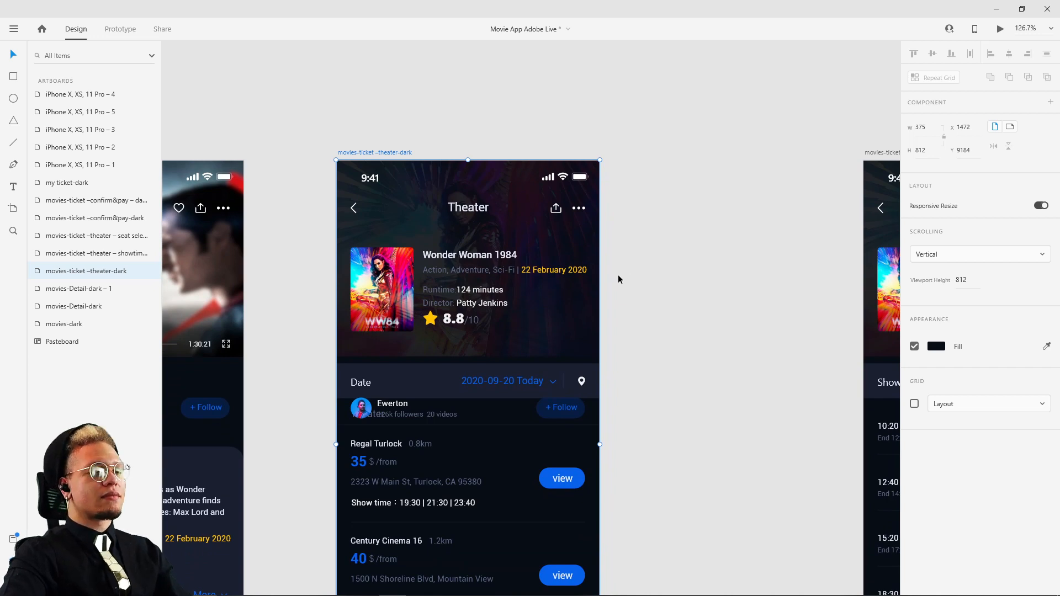
drag(738, 345, 712, 257)
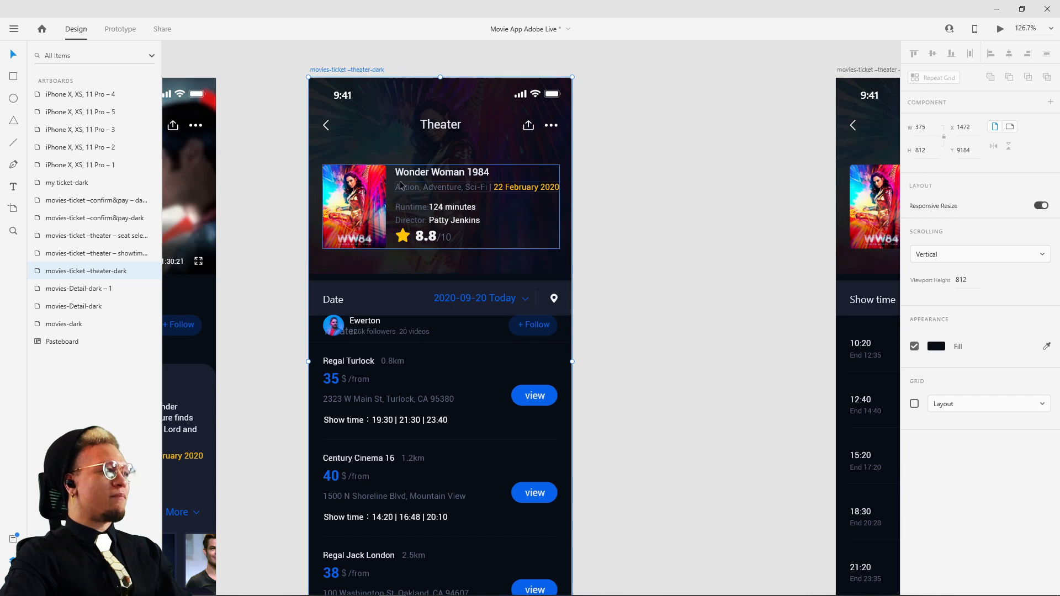
click(650, 195)
drag(575, 245, 640, 181)
scroll(730, 212, down, 3)
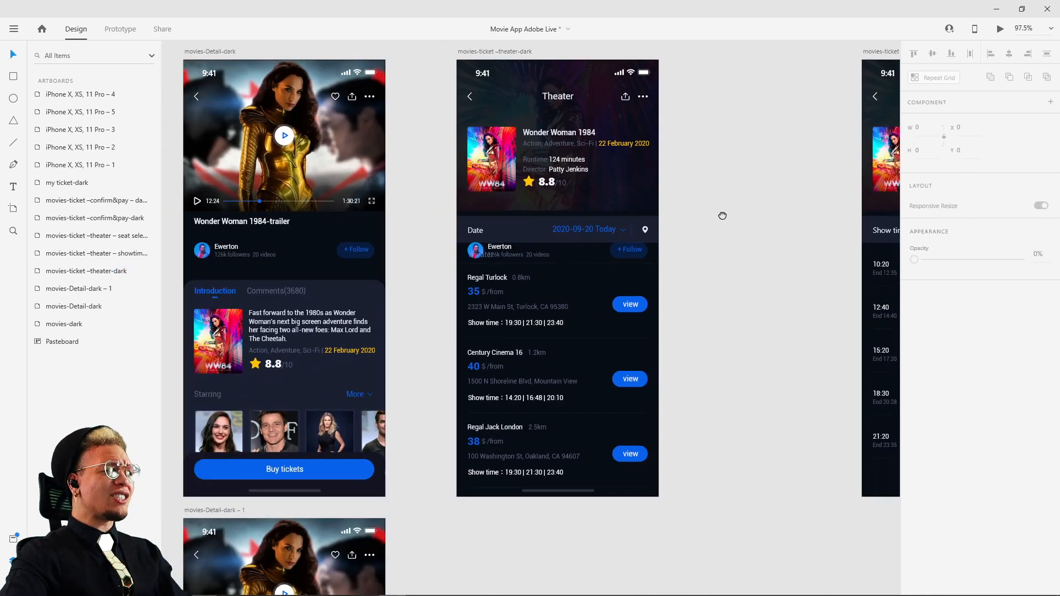
click(461, 110)
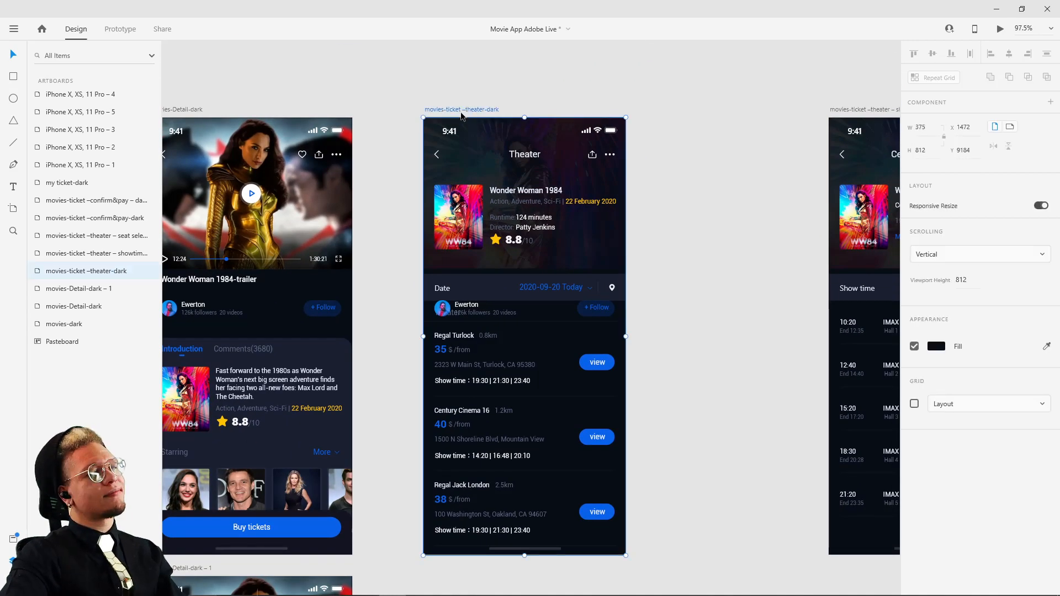
click(483, 75)
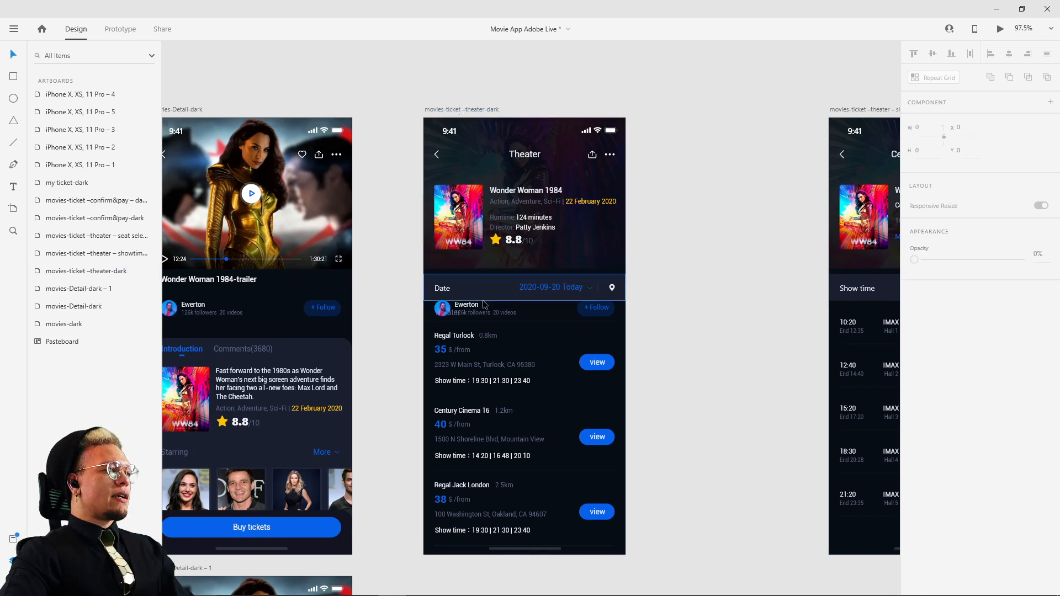
Replay the Buy tickets transition from movies-Detail-dark in the preview and check how the channel profile row behaves
drag(276, 99, 379, 91)
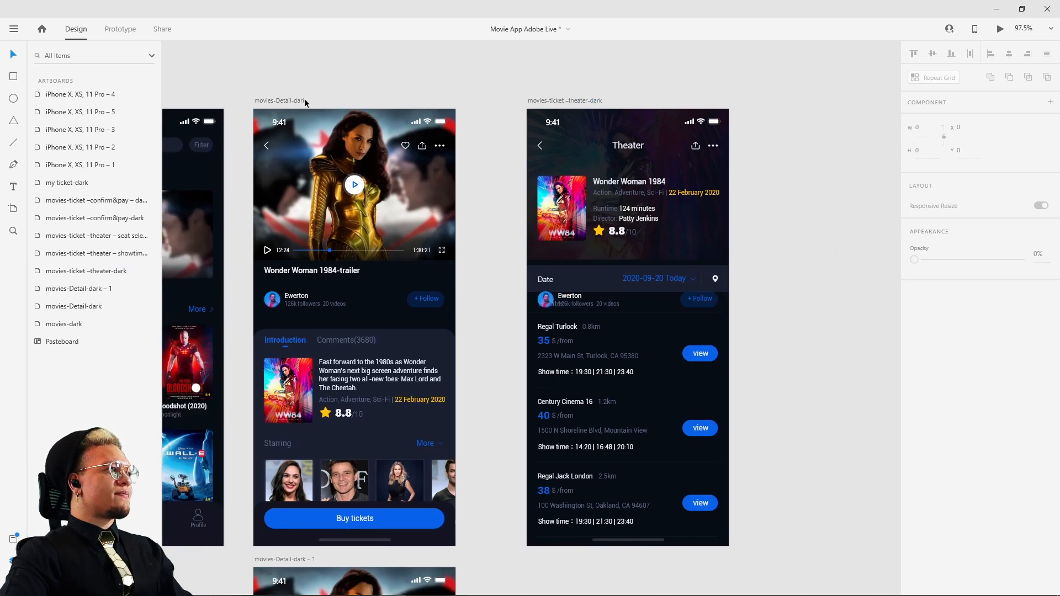
click(299, 101)
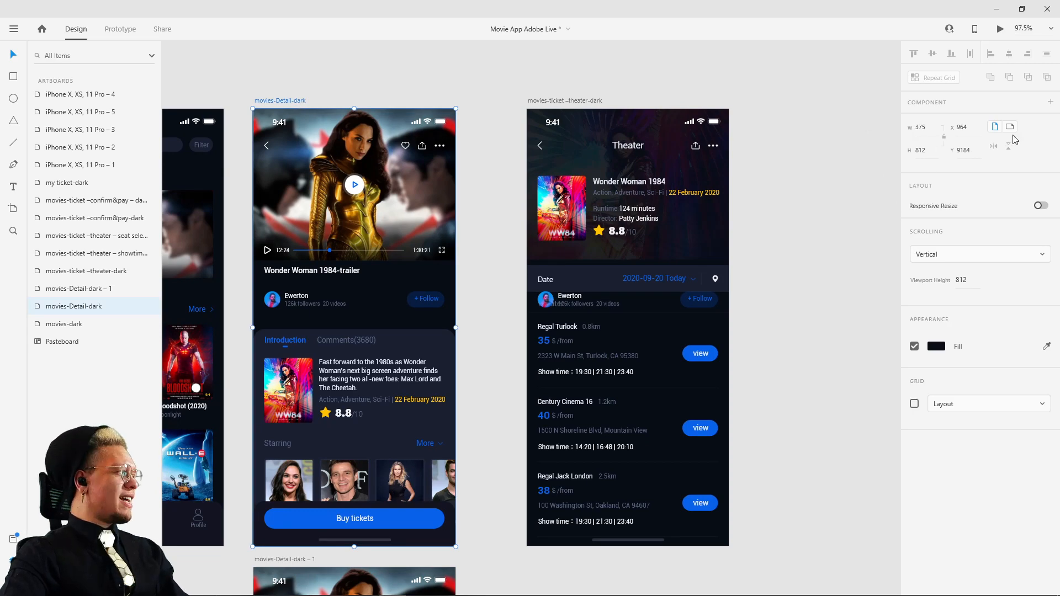
click(1000, 28)
drag(321, 125, 356, 124)
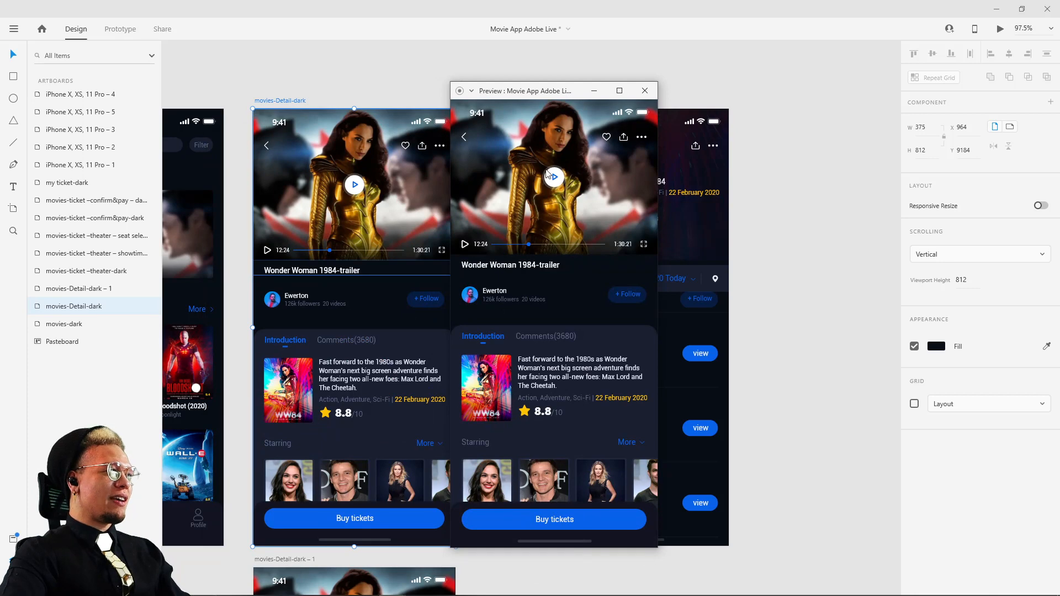
click(535, 529)
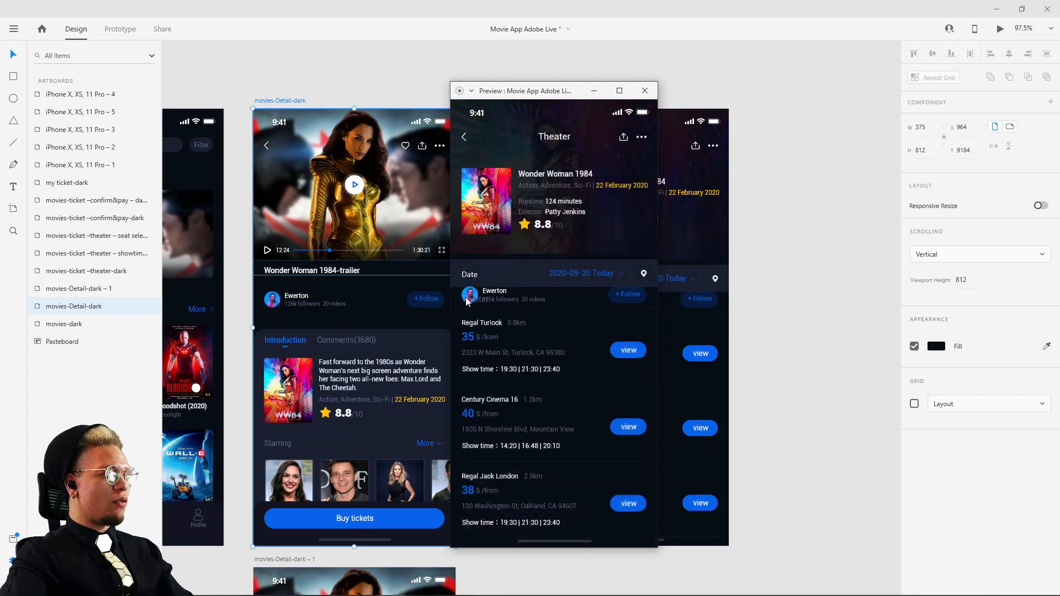
click(644, 90)
Move the copied channel profile row on movies-ticket –theater-dark up to Y 325 and set its opacity to 0%
scroll(761, 287, up, 3)
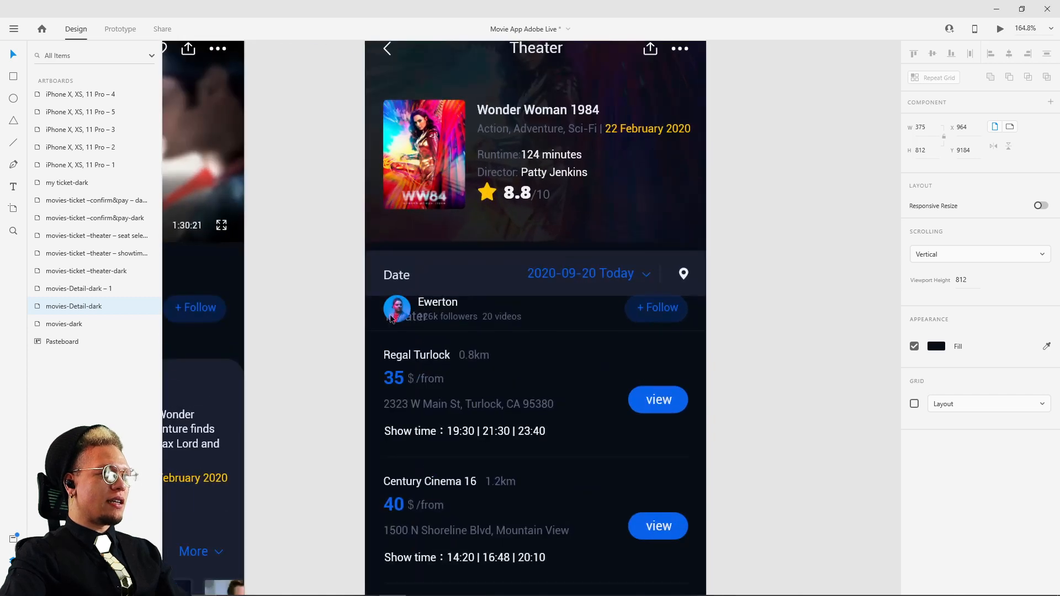
click(425, 311)
click(441, 307)
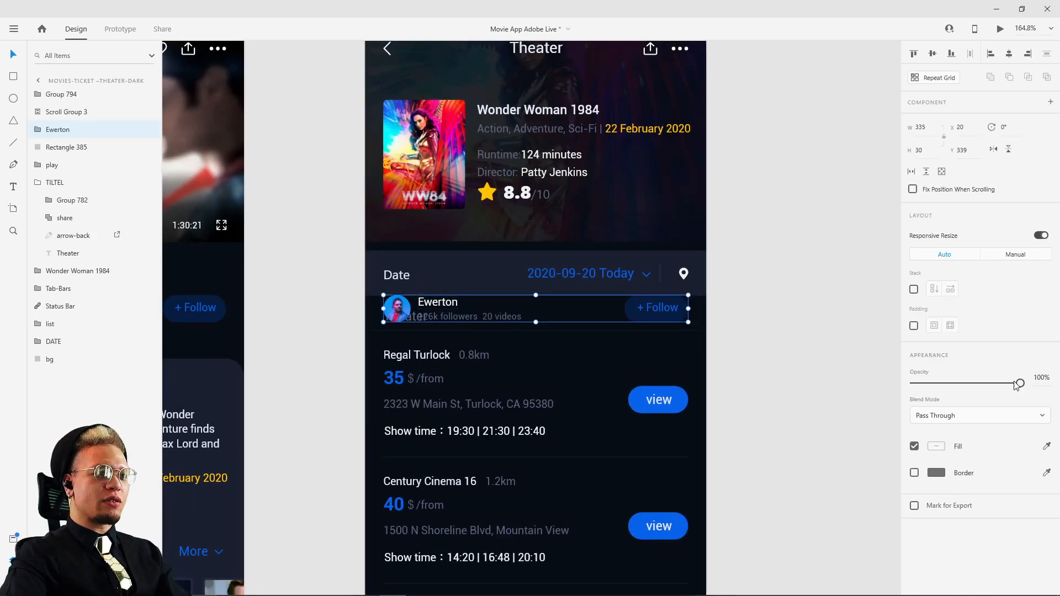
drag(1016, 385, 914, 384)
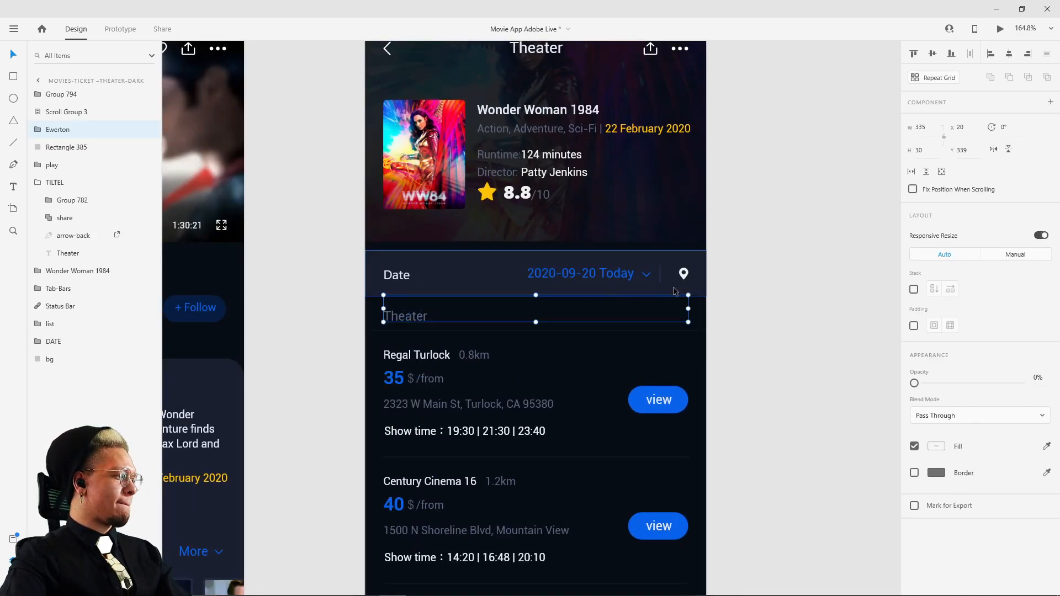
key(ctrl+z)
drag(439, 309, 439, 296)
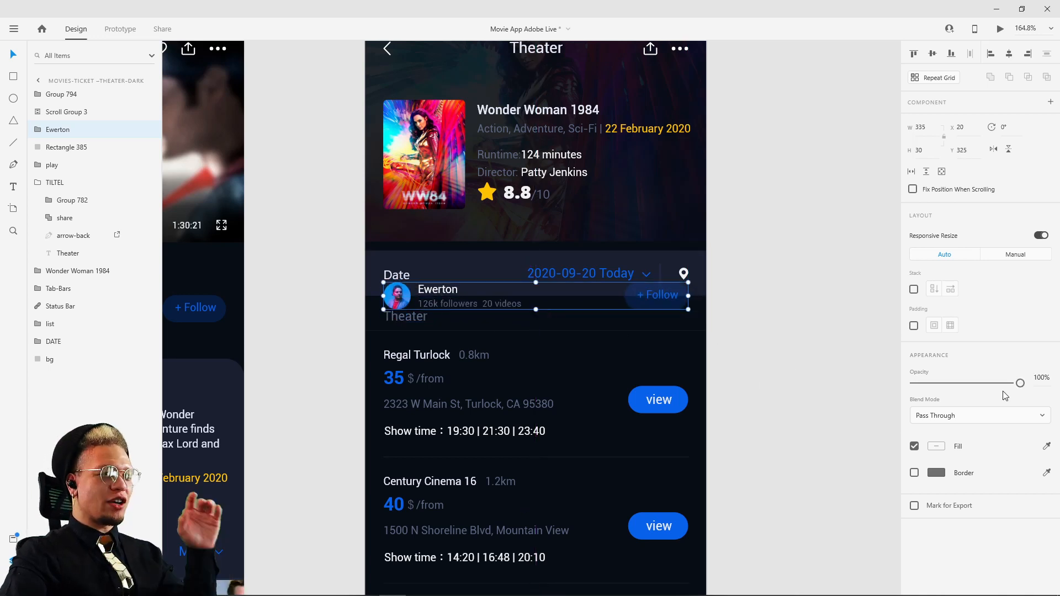
drag(1023, 385, 883, 382)
click(786, 256)
scroll(763, 262, down, 3)
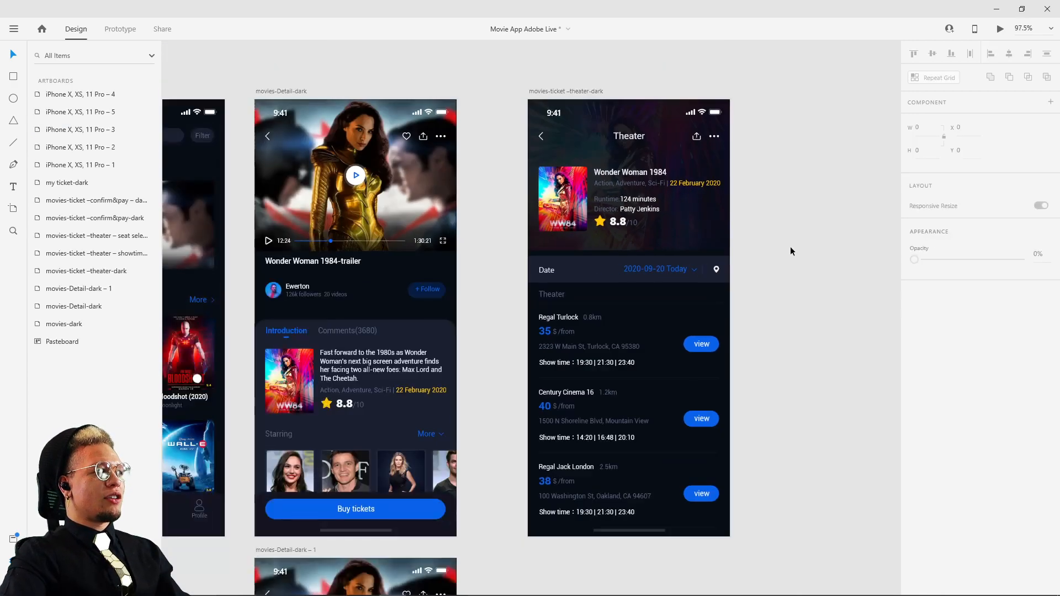
Preview the movies-ticket –theater-dark artboard on its own, then end the preview
click(549, 116)
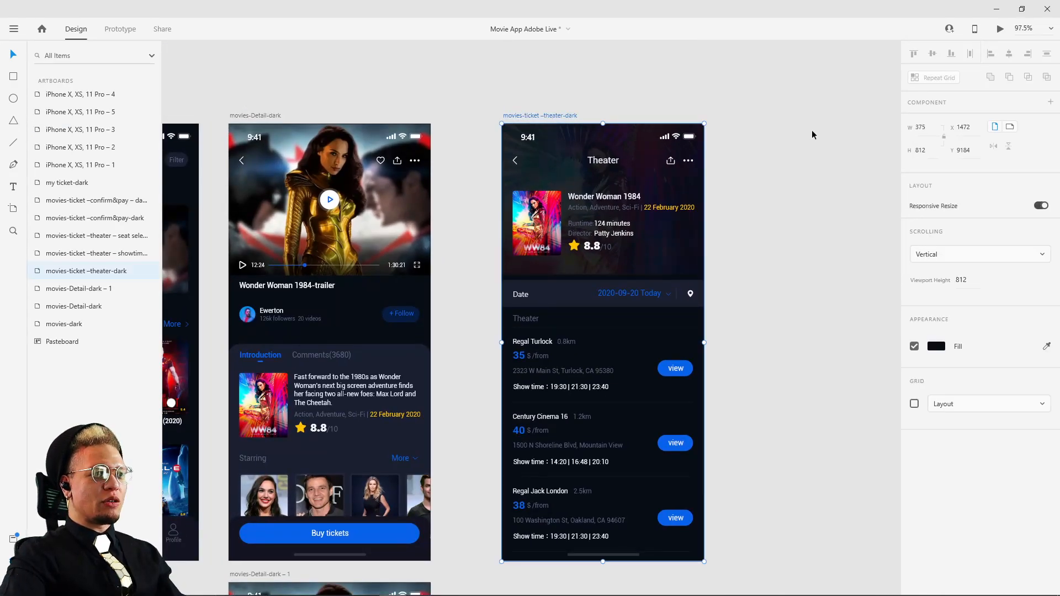
click(1000, 30)
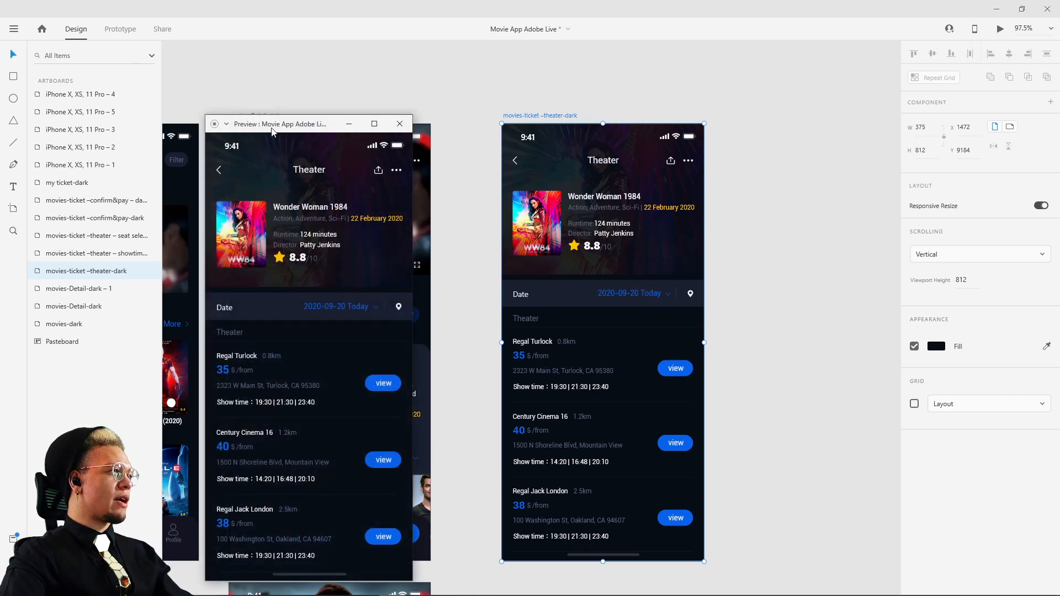
click(399, 124)
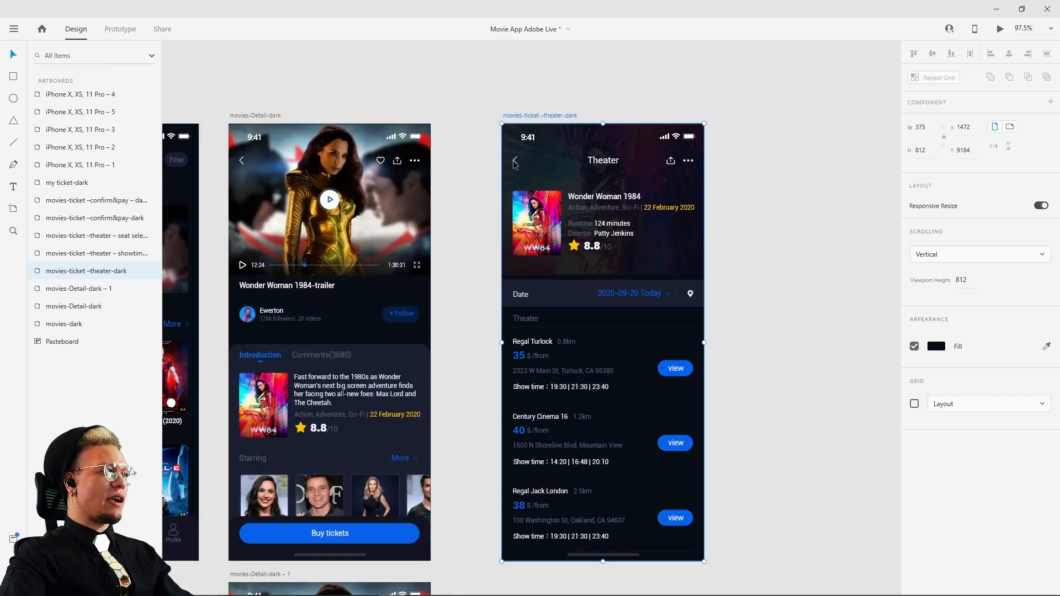
Link the Theater screen's back arrow to movies-Detail-dark with a Tap trigger, Auto-Animate, Snap easing and 0.3 s duration
double_click(515, 161)
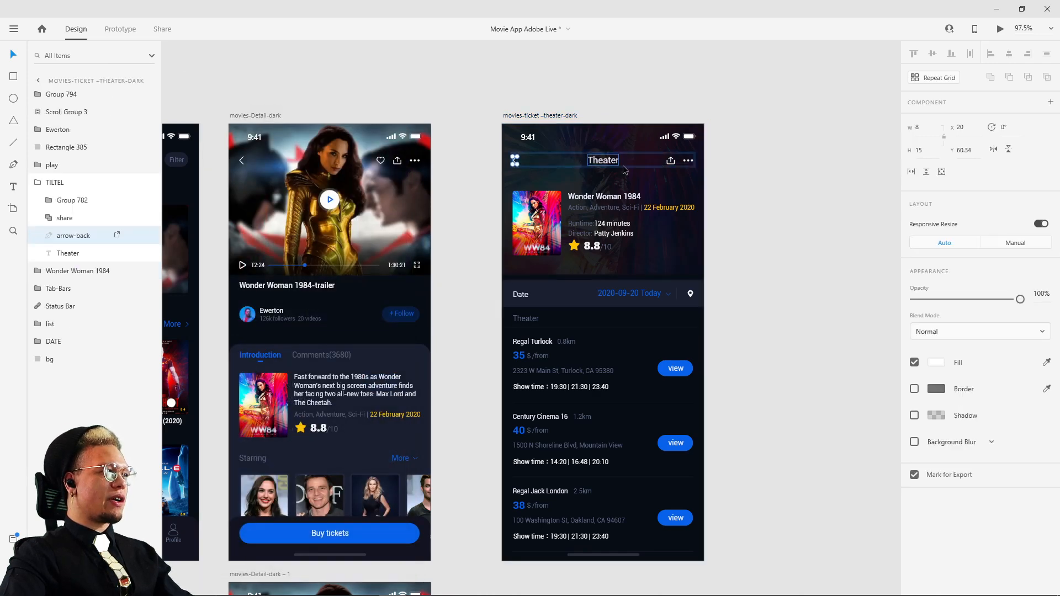
click(123, 32)
drag(516, 160, 408, 145)
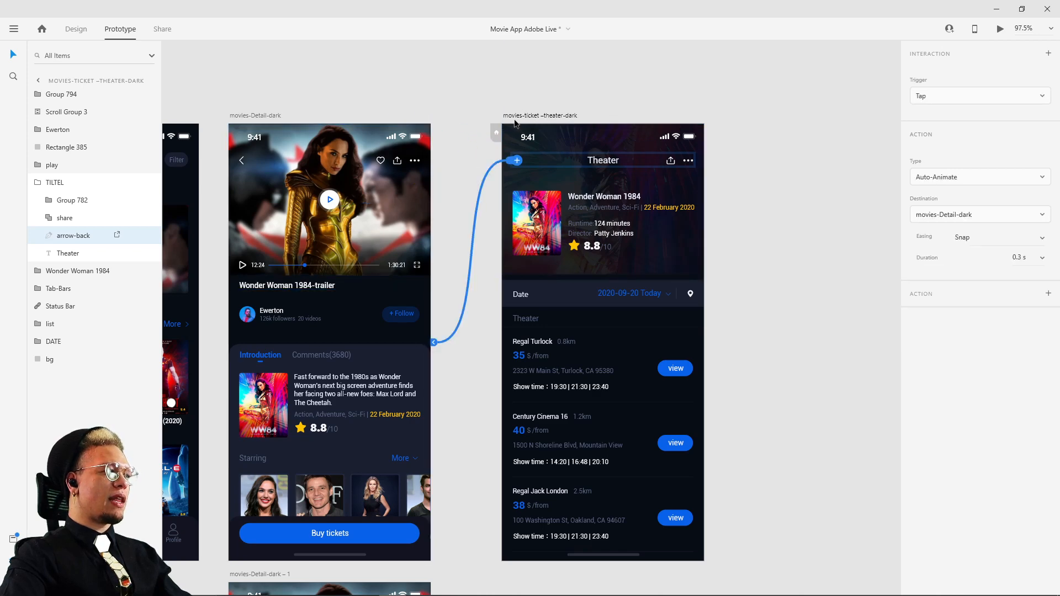
Preview the prototype from movies-Detail-dark and check the Buy tickets and back-arrow animations in both directions, then end the preview
click(272, 114)
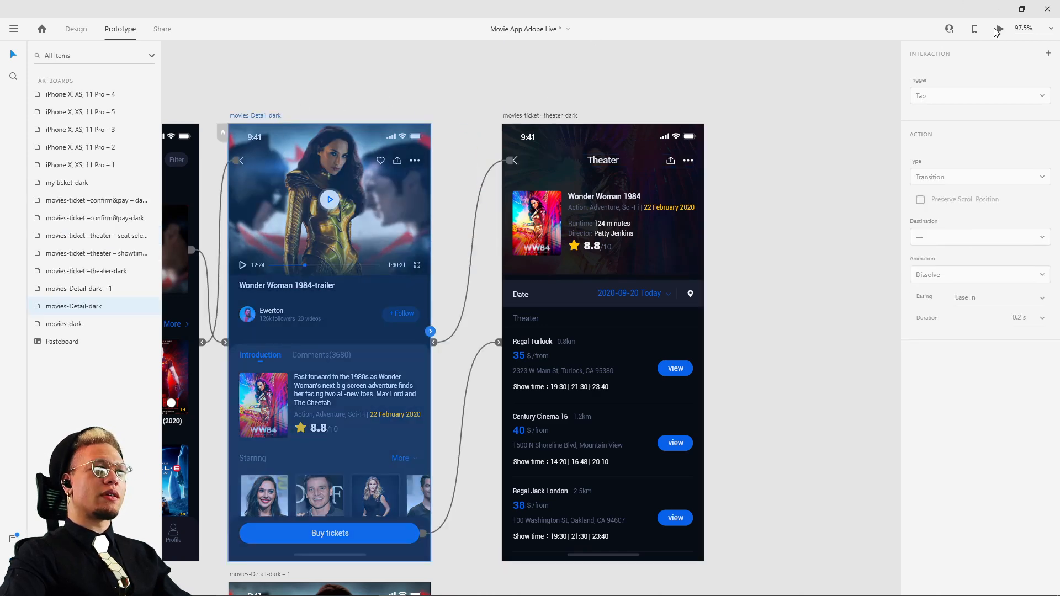
click(999, 30)
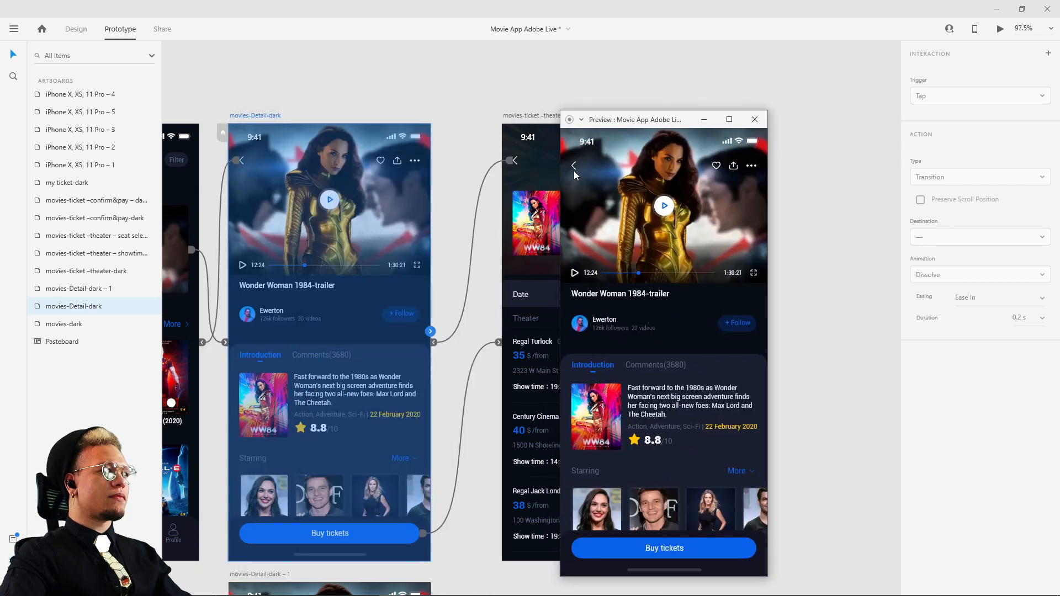
click(657, 548)
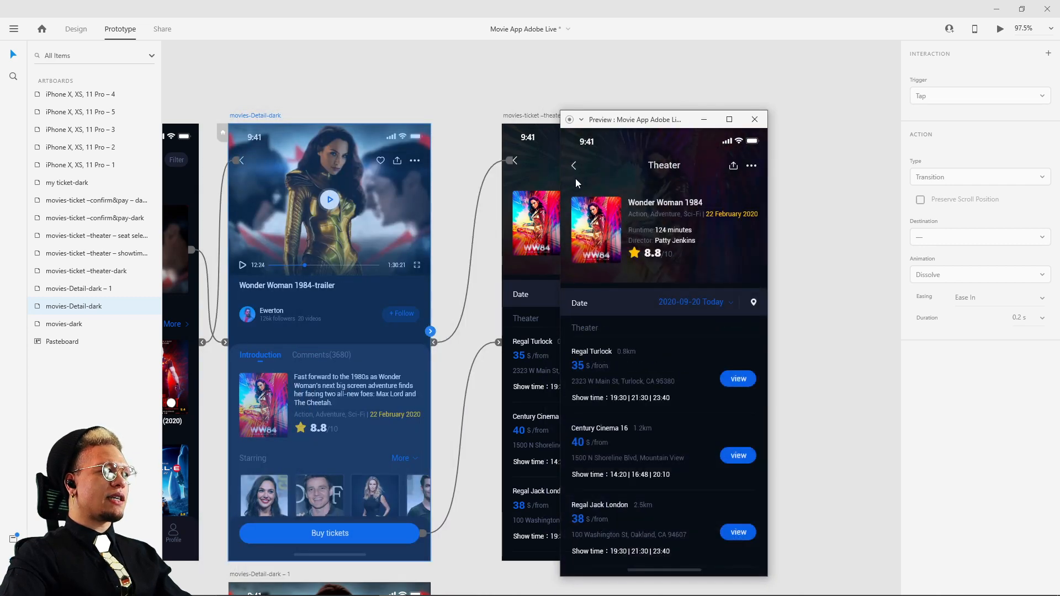
click(574, 169)
click(650, 549)
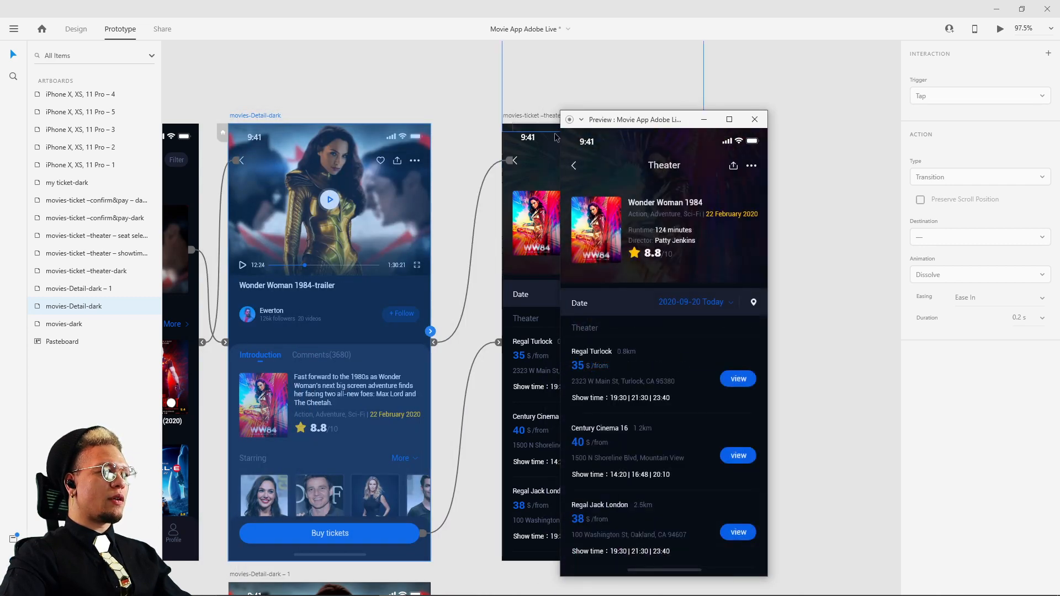
click(575, 168)
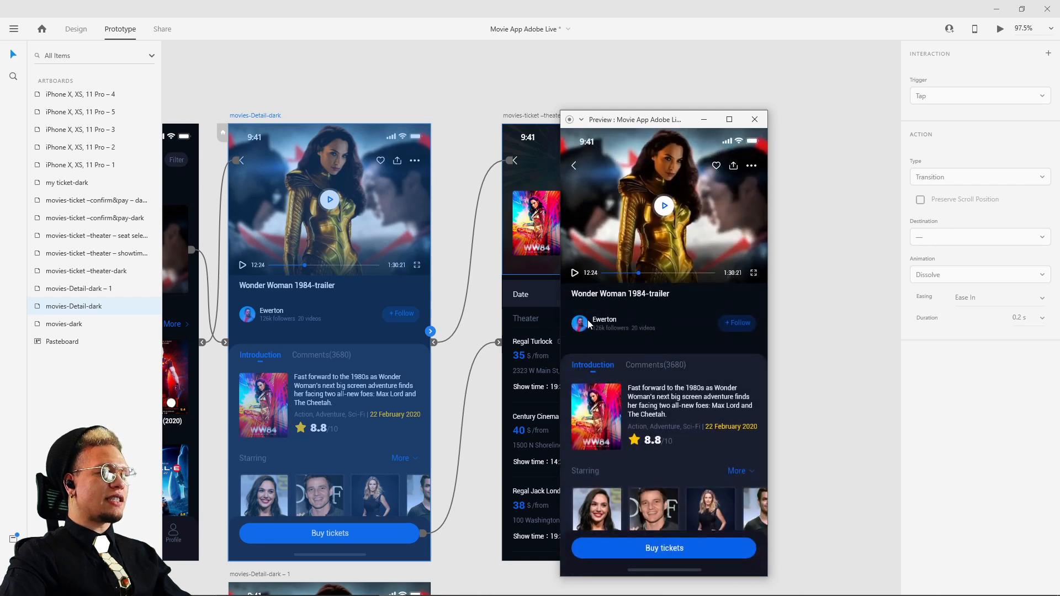
click(696, 548)
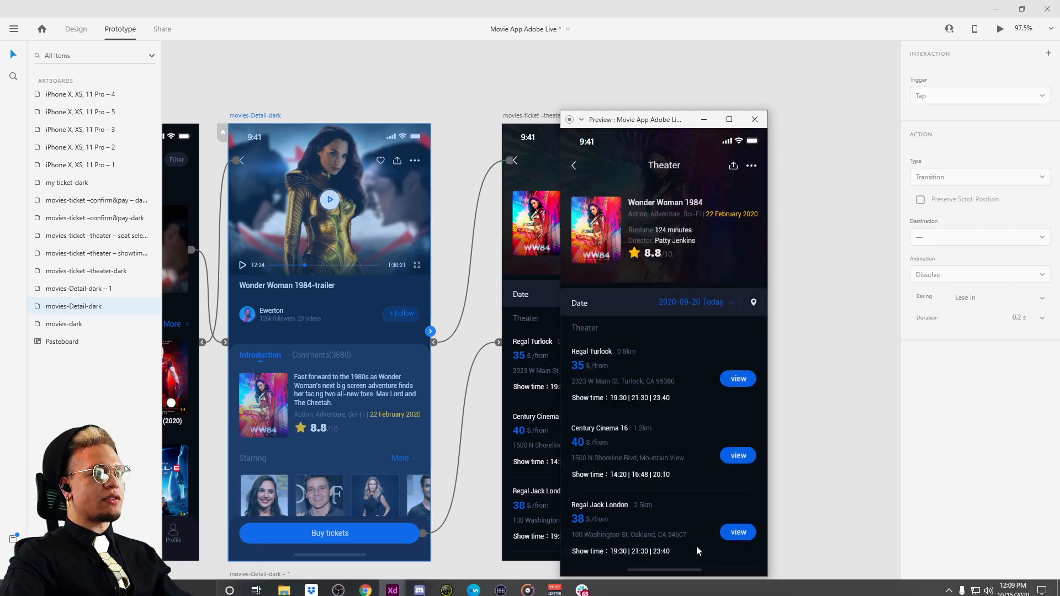
click(754, 119)
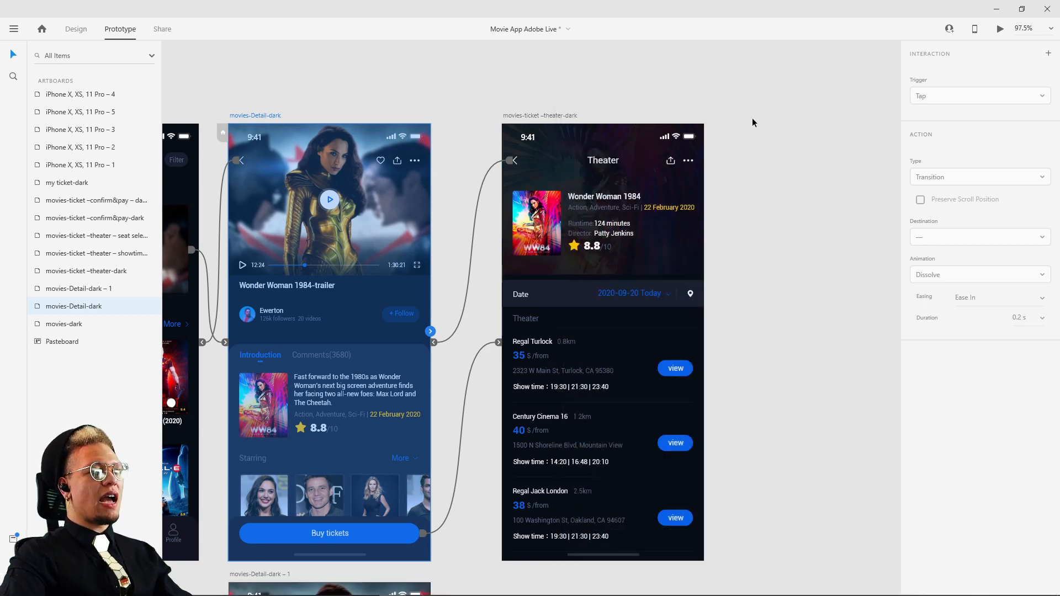
Reveal the hidden channel profile row on movies-ticket –theater-dark, move it down to Y 365 and set its opacity back to 0%
click(557, 318)
click(388, 85)
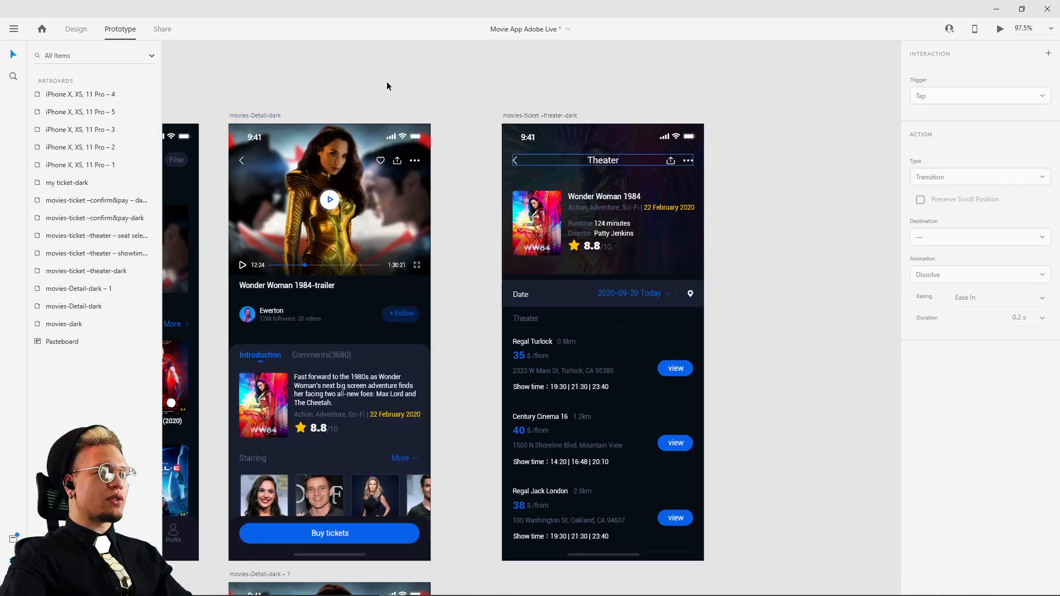
click(78, 29)
click(549, 313)
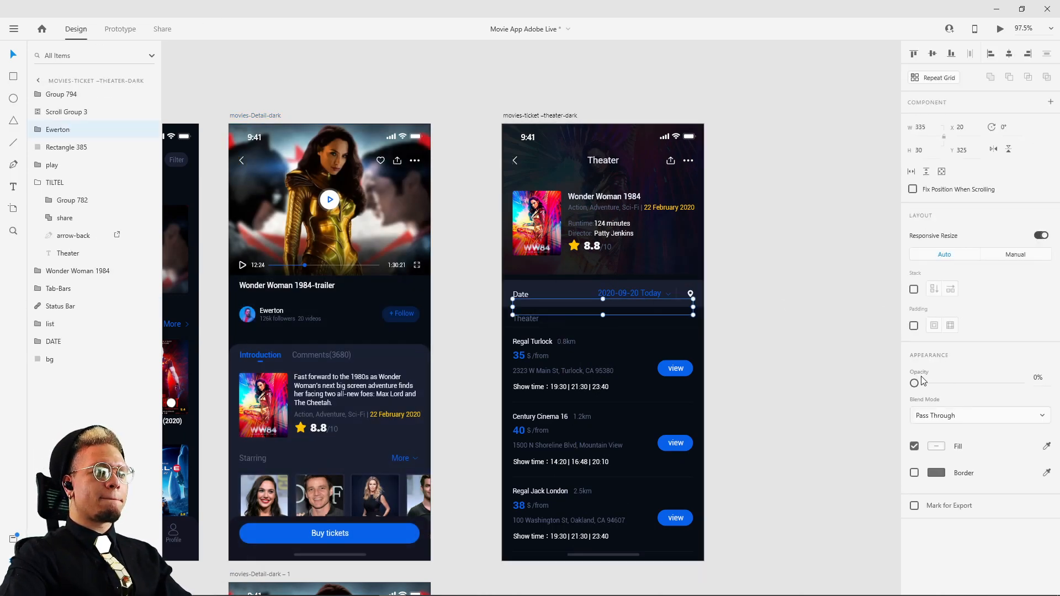
drag(922, 380, 1019, 383)
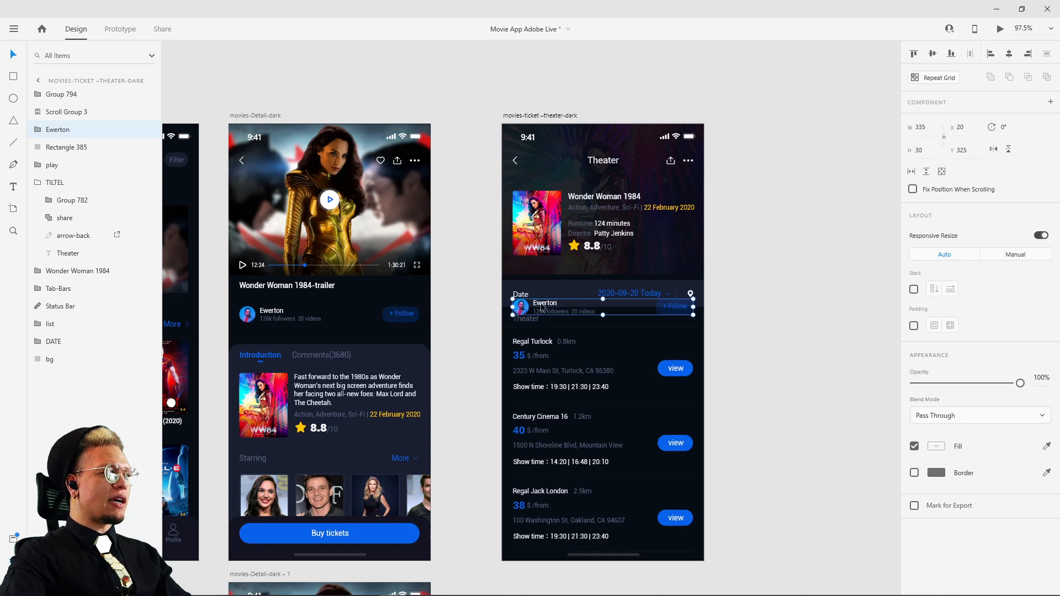
drag(542, 308, 543, 327)
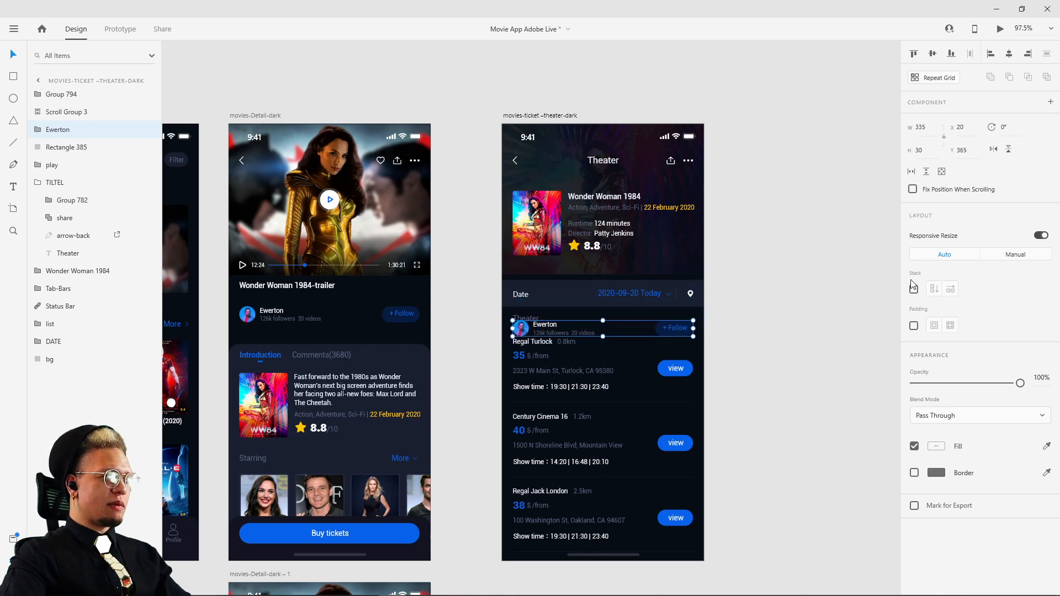
drag(1019, 383, 809, 338)
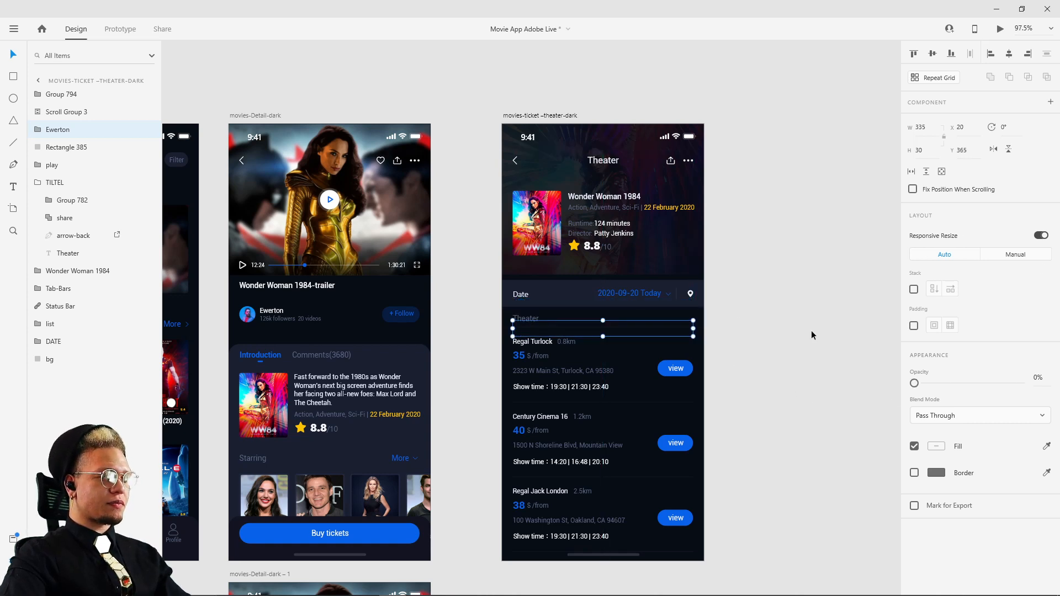
Preview from movies-ticket –theater-dark, go back to the detail screen and return through Buy tickets, then end the preview
click(543, 116)
click(1000, 30)
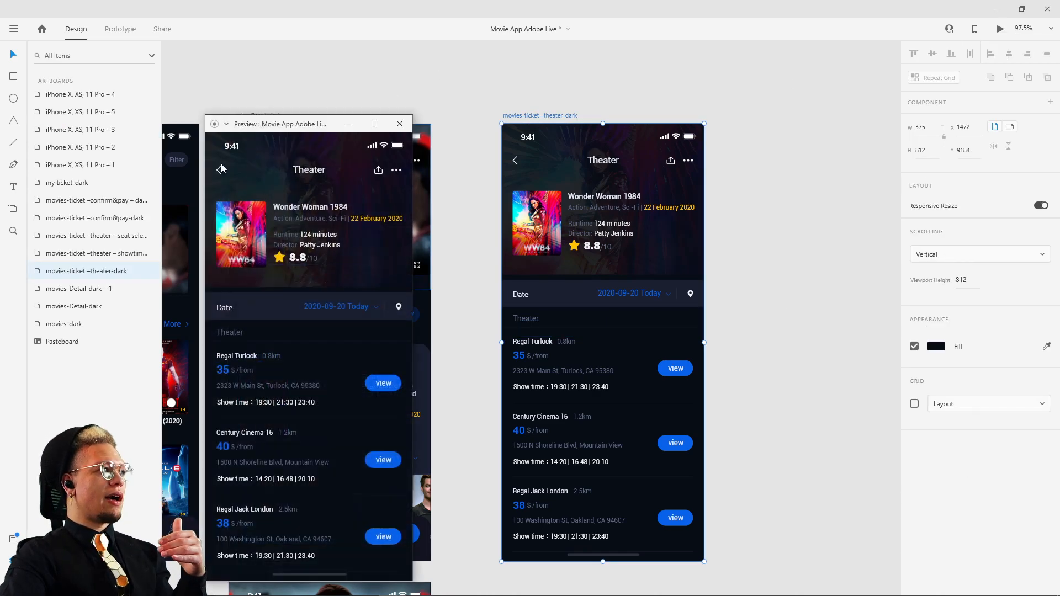
click(219, 172)
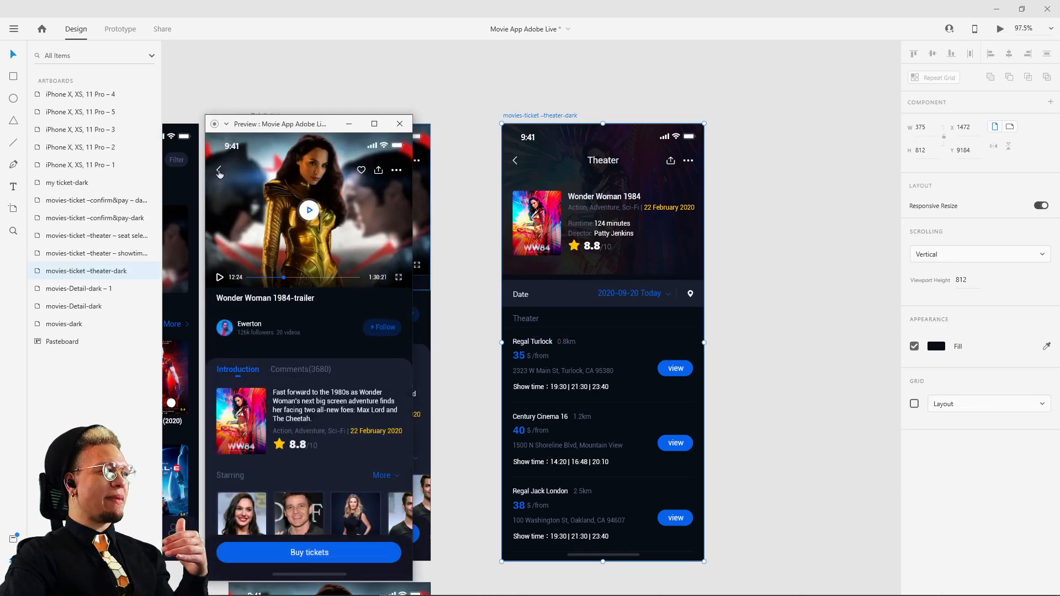
click(355, 559)
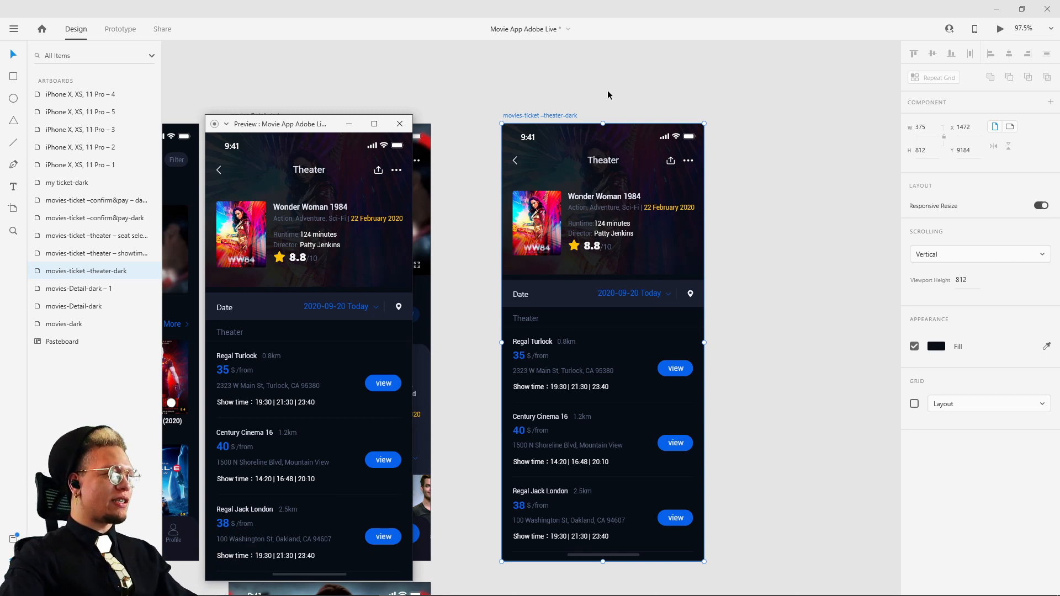
click(618, 71)
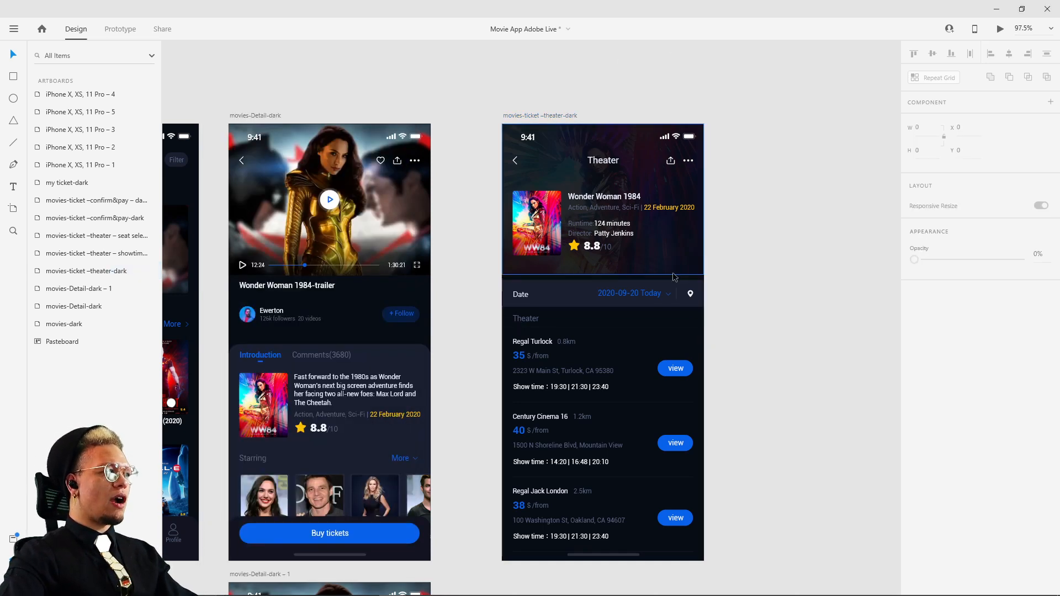
Try staggering the Theater list entries horizontally, with Regal Turlock at X -28, Century Cinema 16 at X 75 and Regal Jack London at X -12
scroll(716, 268, down, 5)
drag(729, 237, 559, 214)
scroll(538, 234, up, 5)
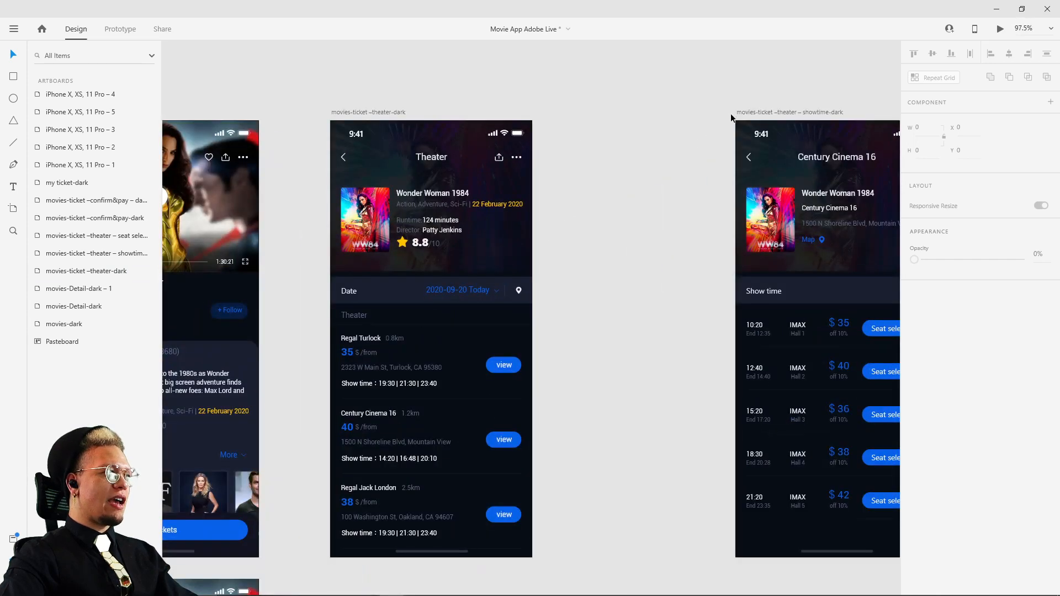
double_click(405, 352)
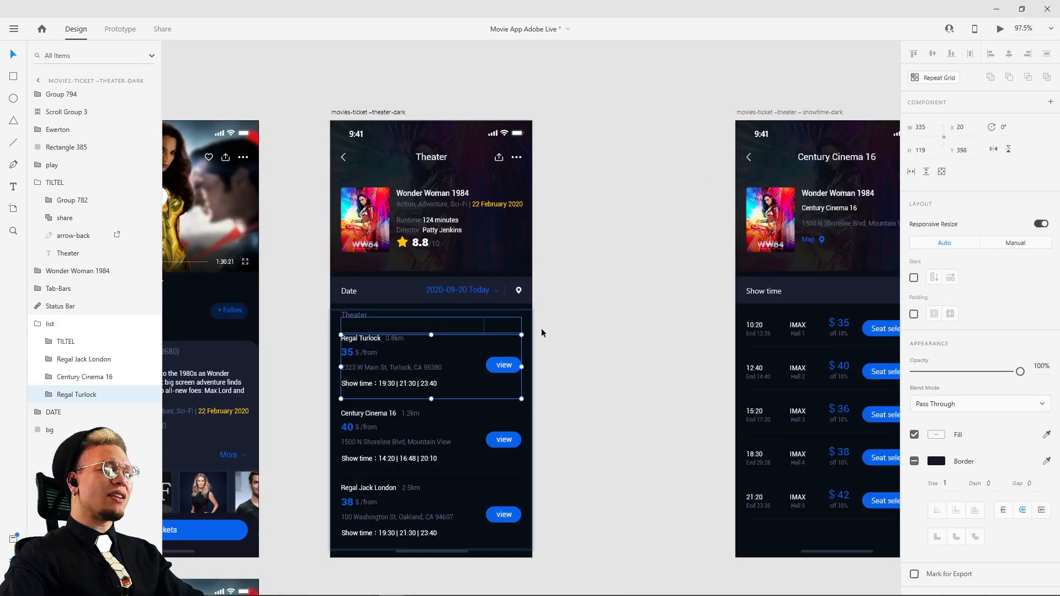
drag(604, 348, 659, 311)
scroll(467, 334, up, 5)
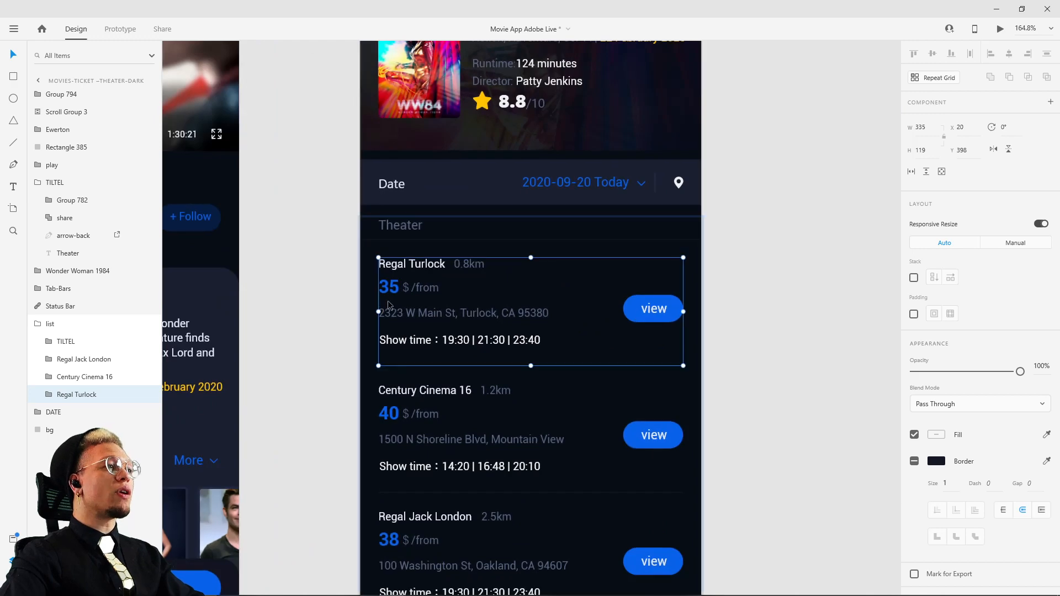
scroll(414, 291, down, 5)
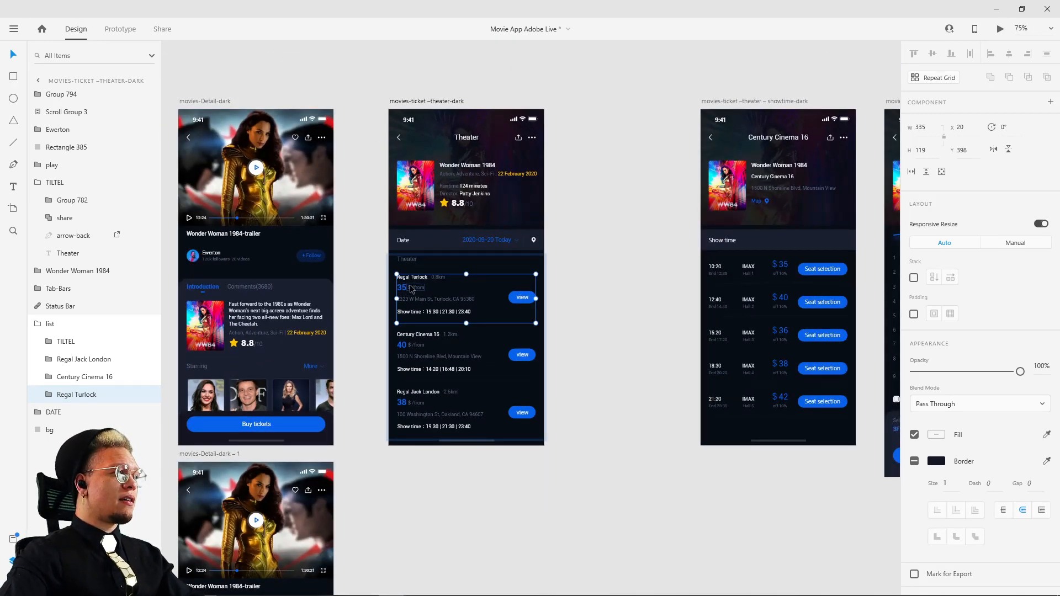
drag(411, 289, 391, 289)
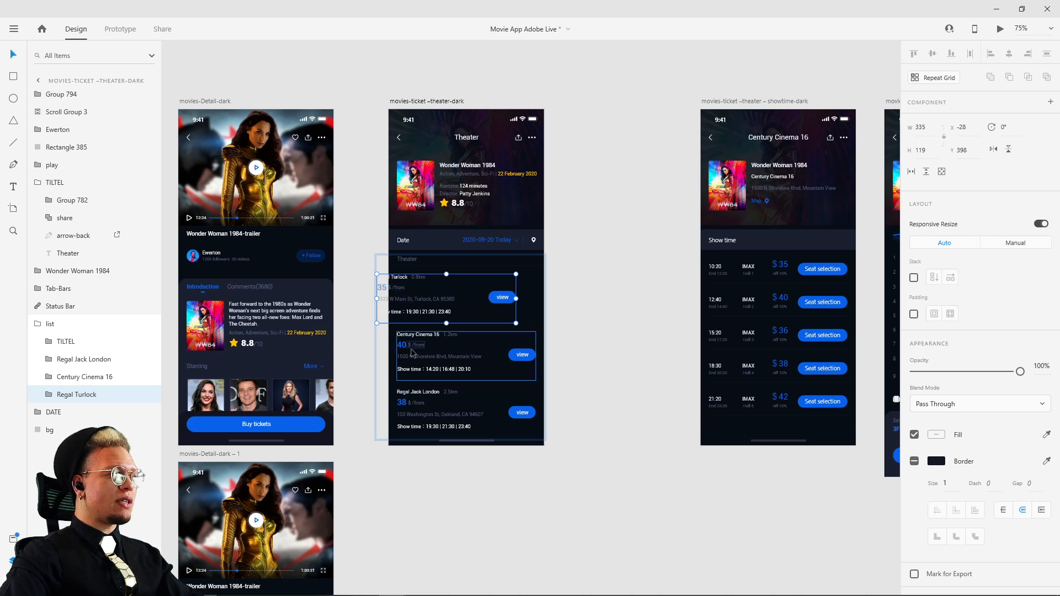
drag(411, 354, 435, 353)
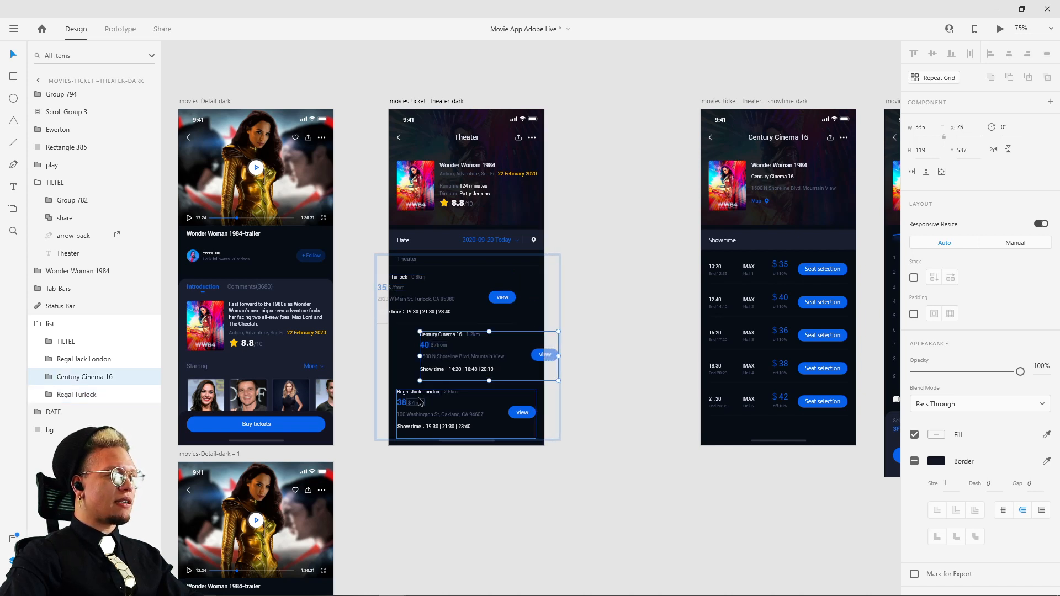
drag(420, 401, 407, 401)
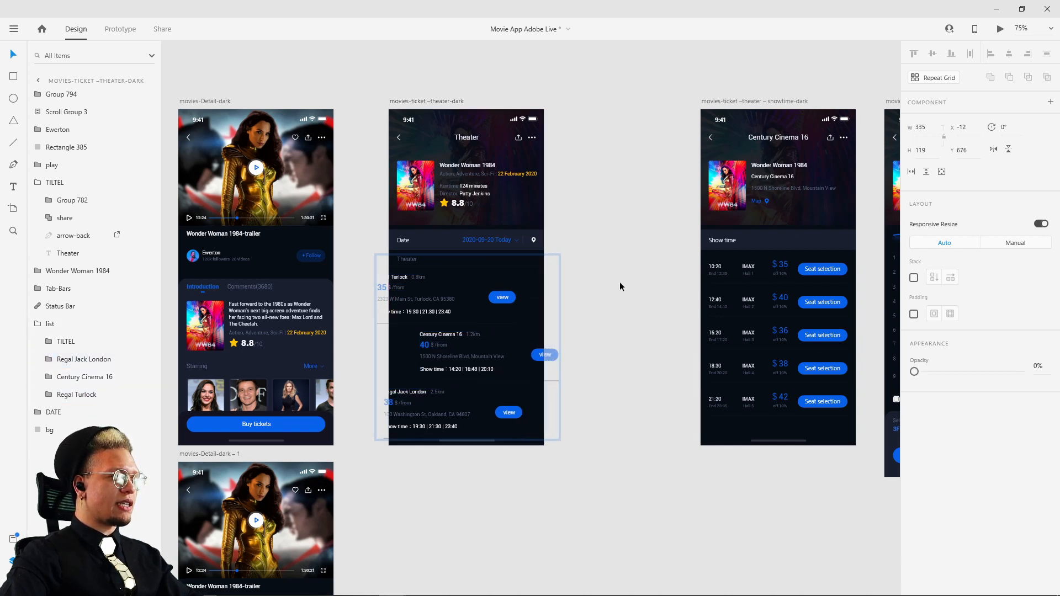
click(618, 259)
Undo the horizontal offsets of the three theater entries on movies-ticket –theater-dark
scroll(618, 260, left, 2)
scroll(618, 259, up, 1)
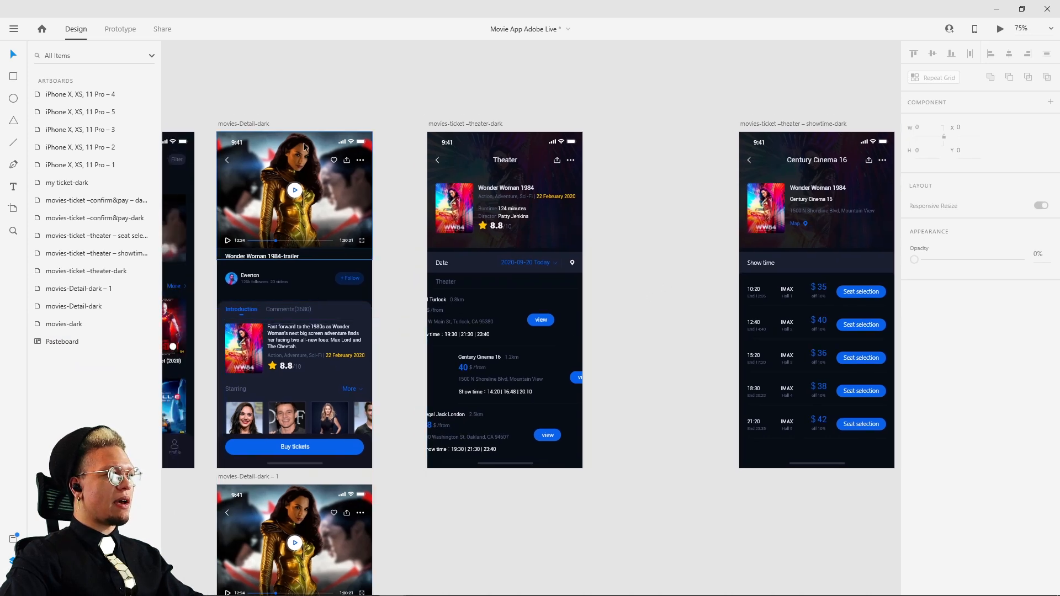
click(246, 124)
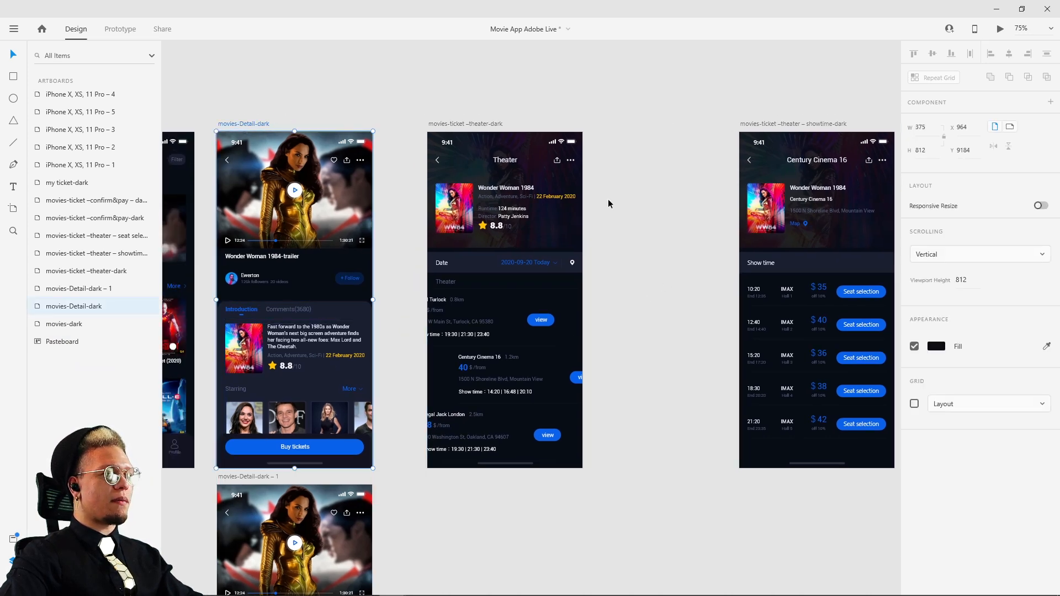
key(ctrl+z)
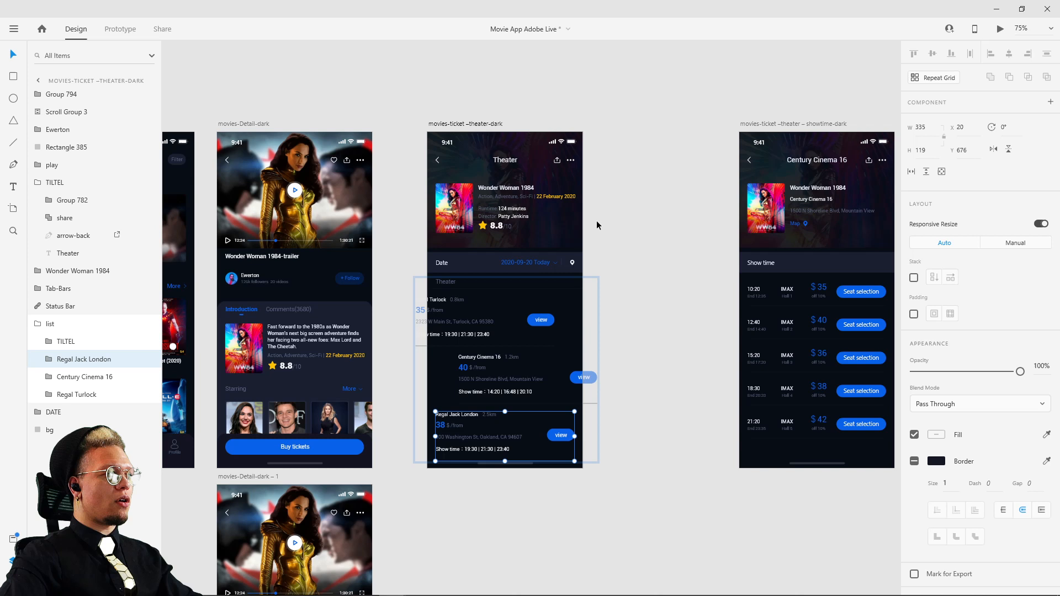
key(ctrl+z)
key(ctrl+z)
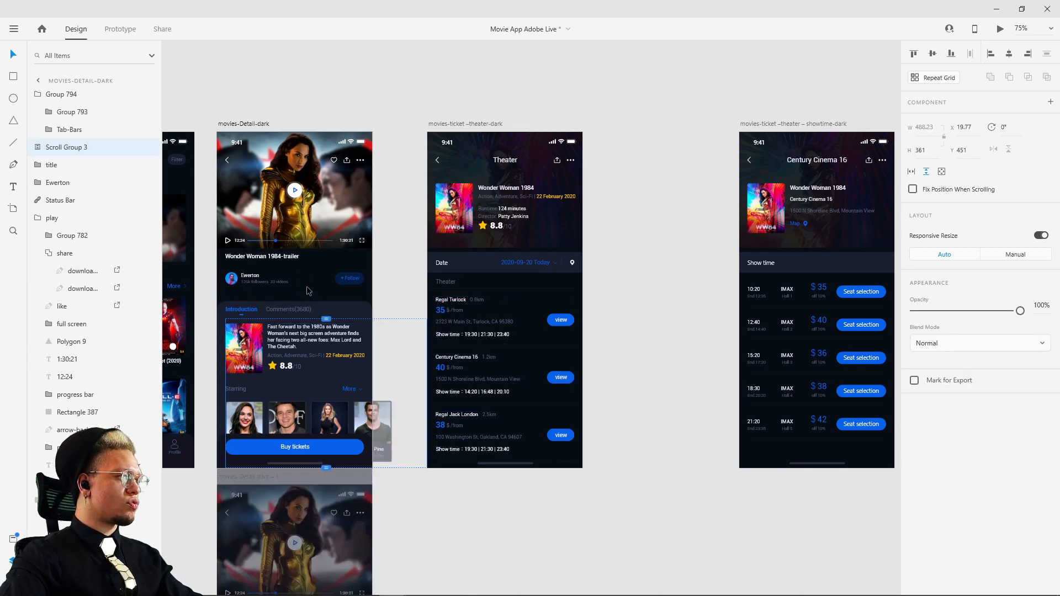
Move the movies-ticket –theater-dark artboard slightly closer to movies-Detail-dark, placing it at X 1461
click(476, 326)
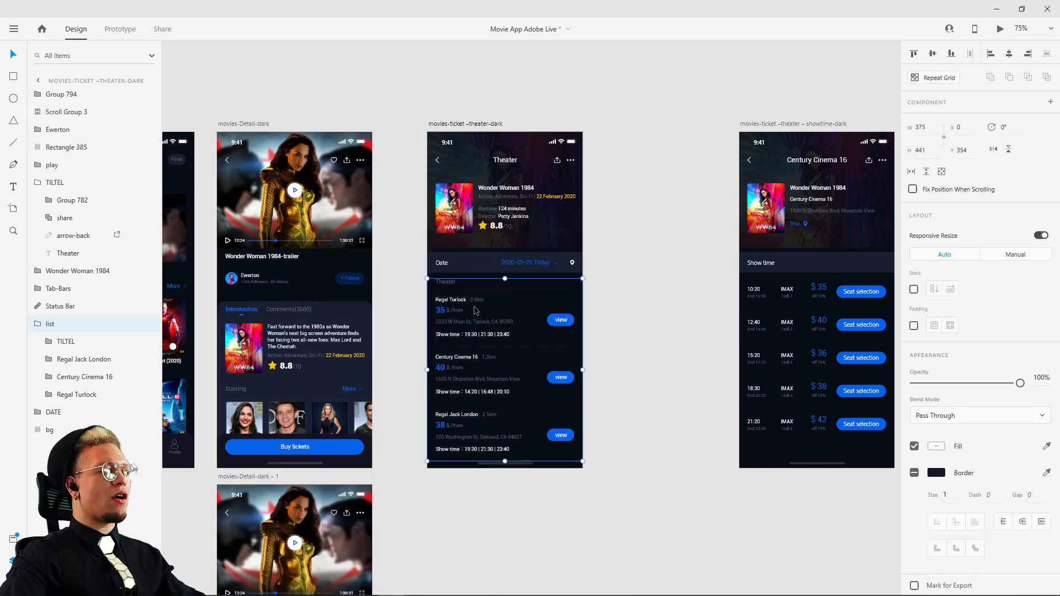
click(259, 125)
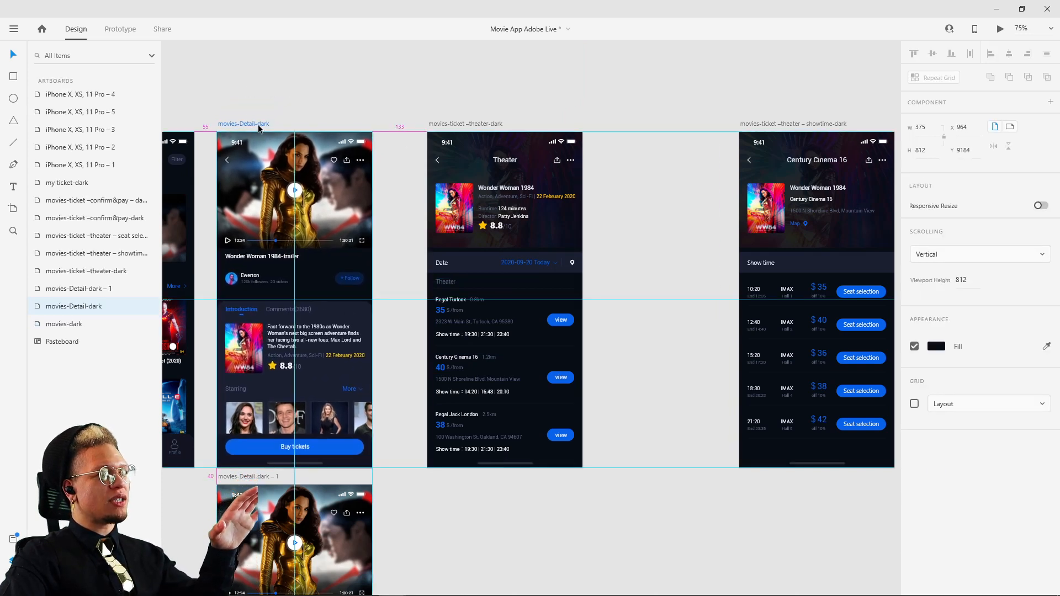
drag(480, 123, 475, 124)
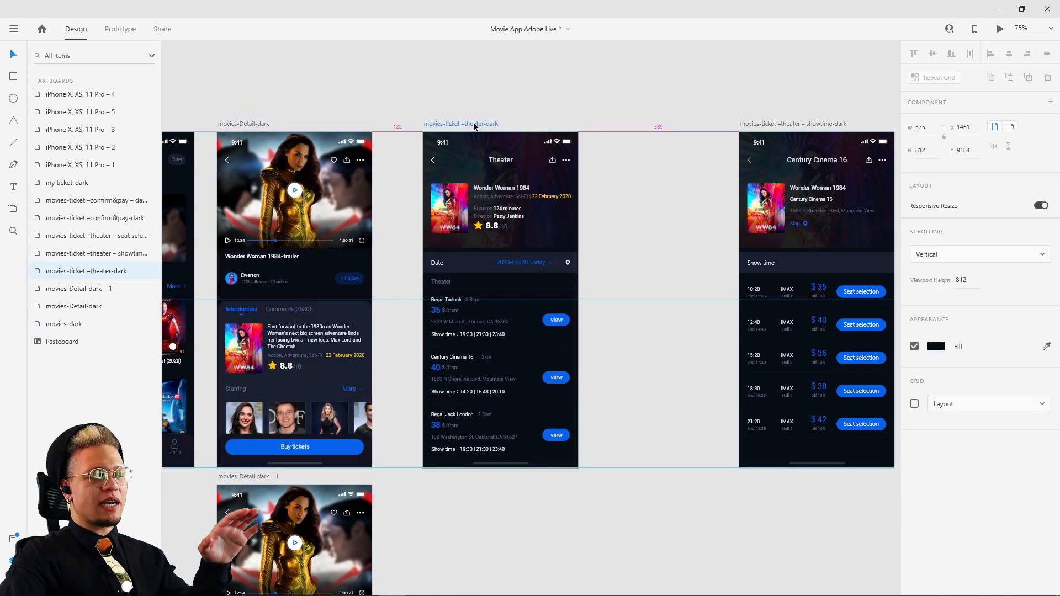
click(259, 122)
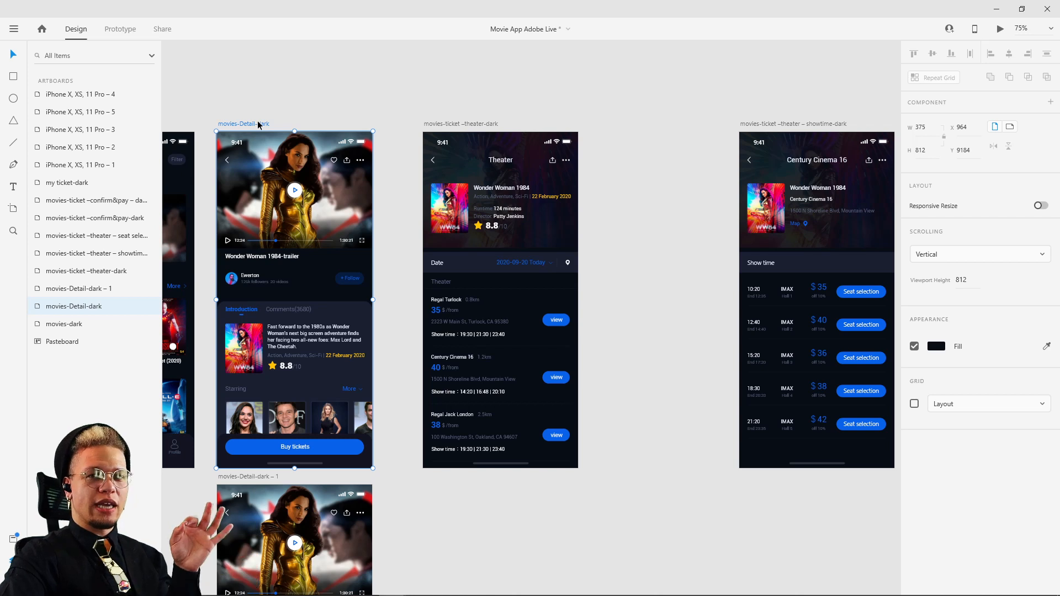
click(458, 121)
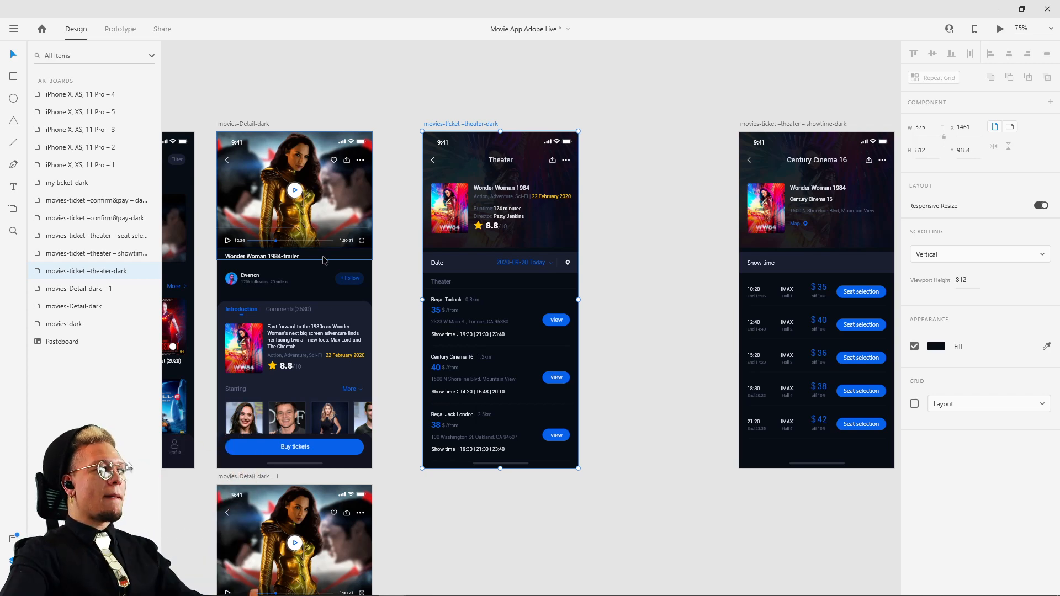
Copy the theater list group from movies-ticket –theater-dark and paste it onto the movies-Detail-dark artboard
click(468, 334)
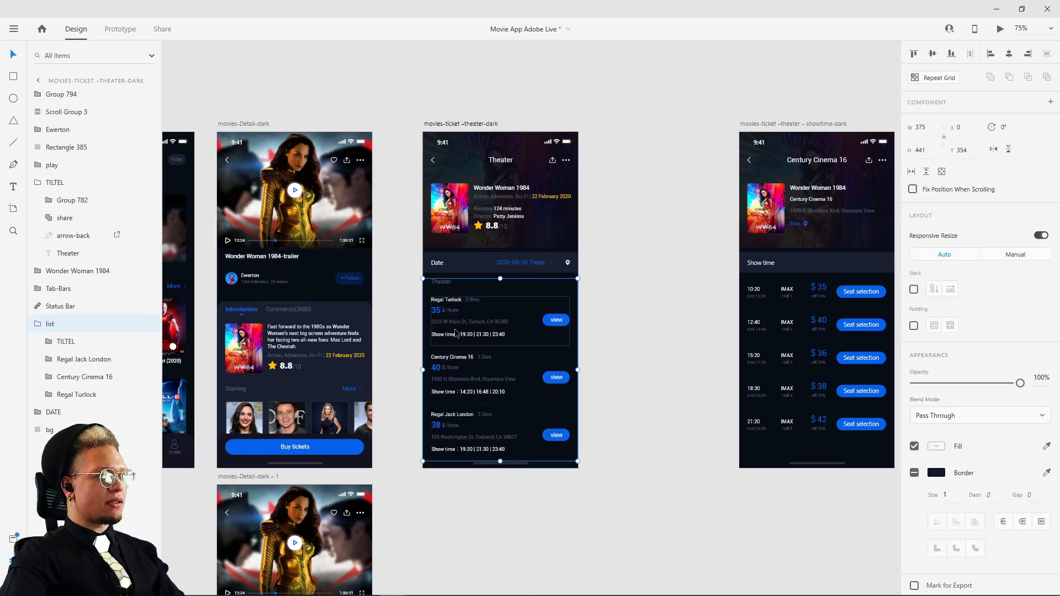
key(ctrl+c)
click(246, 125)
key(ctrl+v)
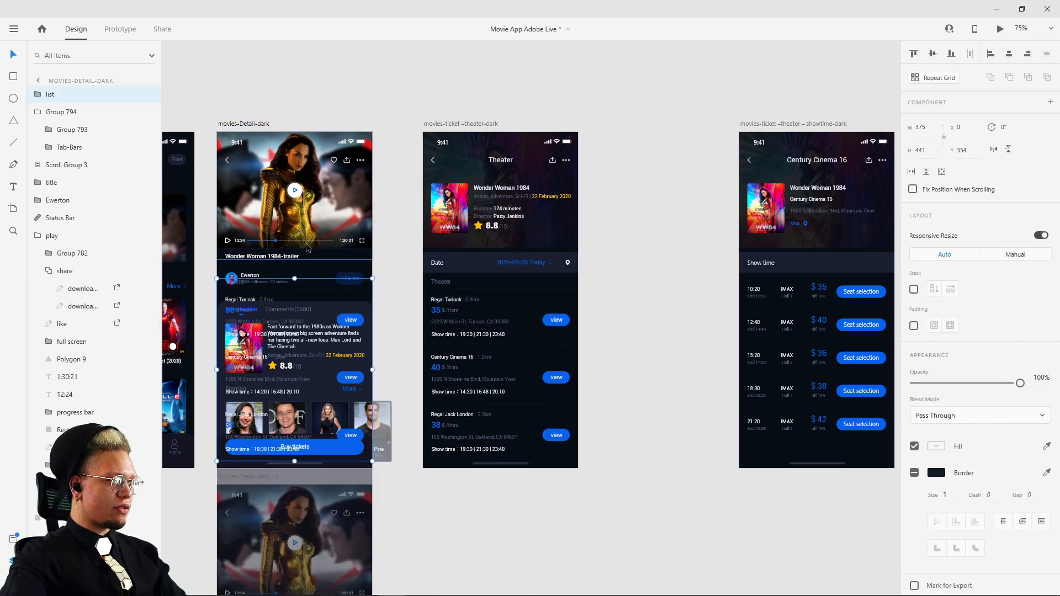
scroll(249, 348, up, 5)
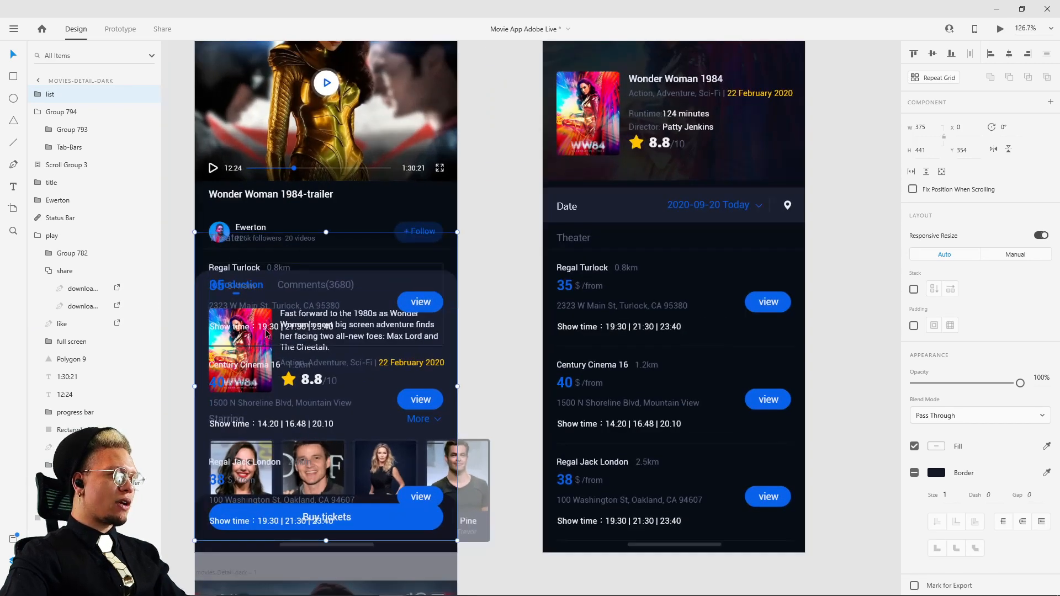
Undo the list paste on movies-Detail-dark and paste a duplicate of the theater list group in place on movies-ticket –theater-dark
key(ctrl+z)
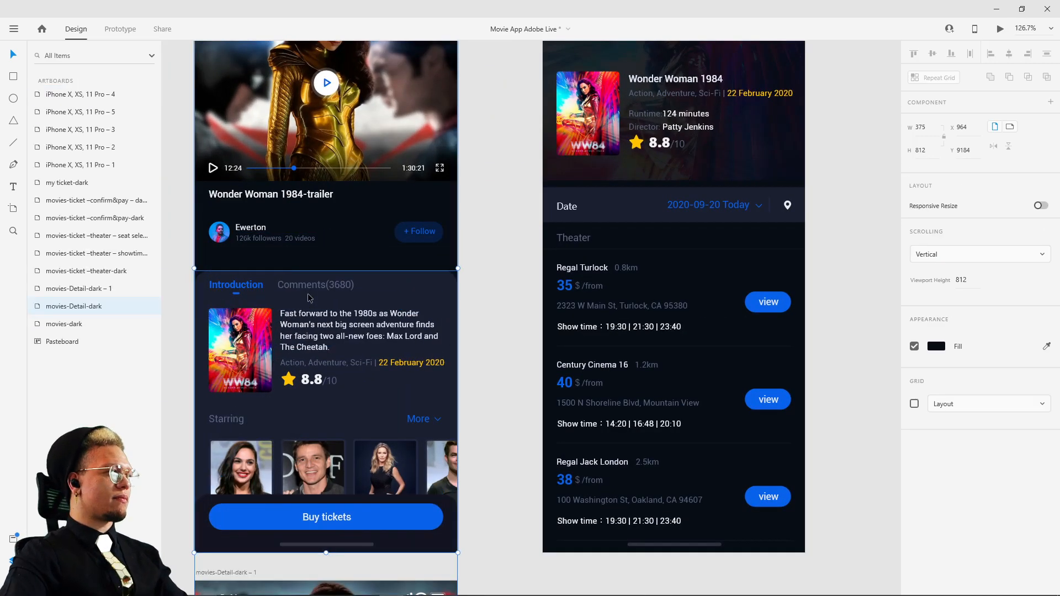
drag(647, 260, 646, 262)
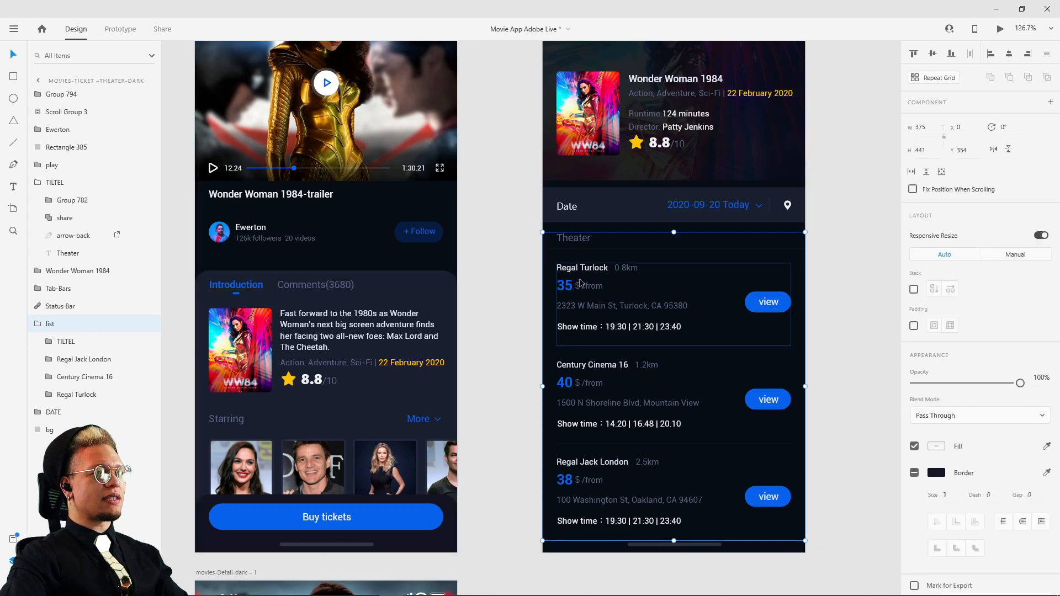
key(Escape)
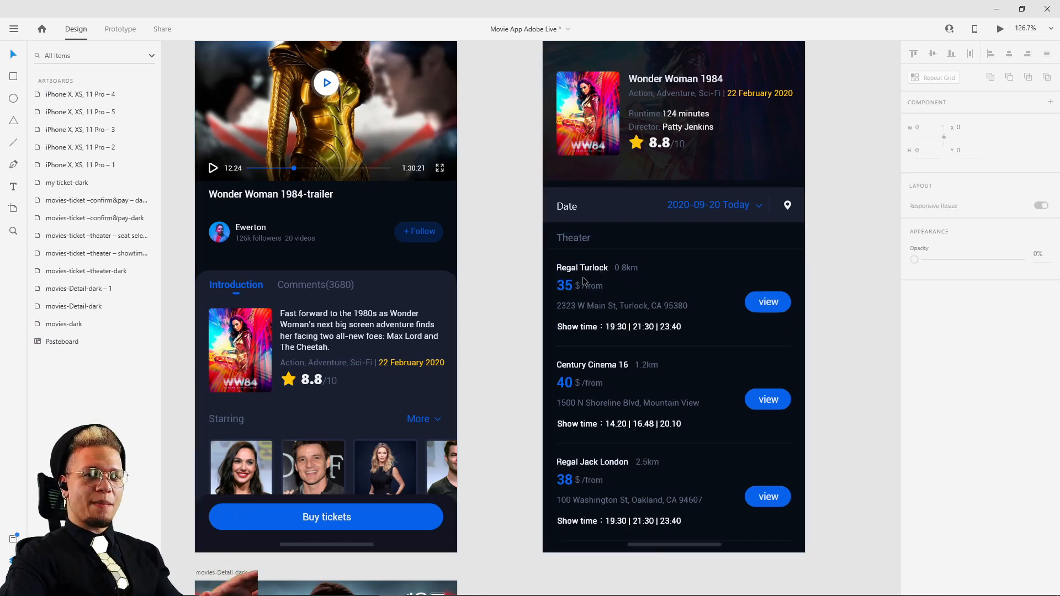
drag(550, 289, 585, 201)
key(ctrl+z)
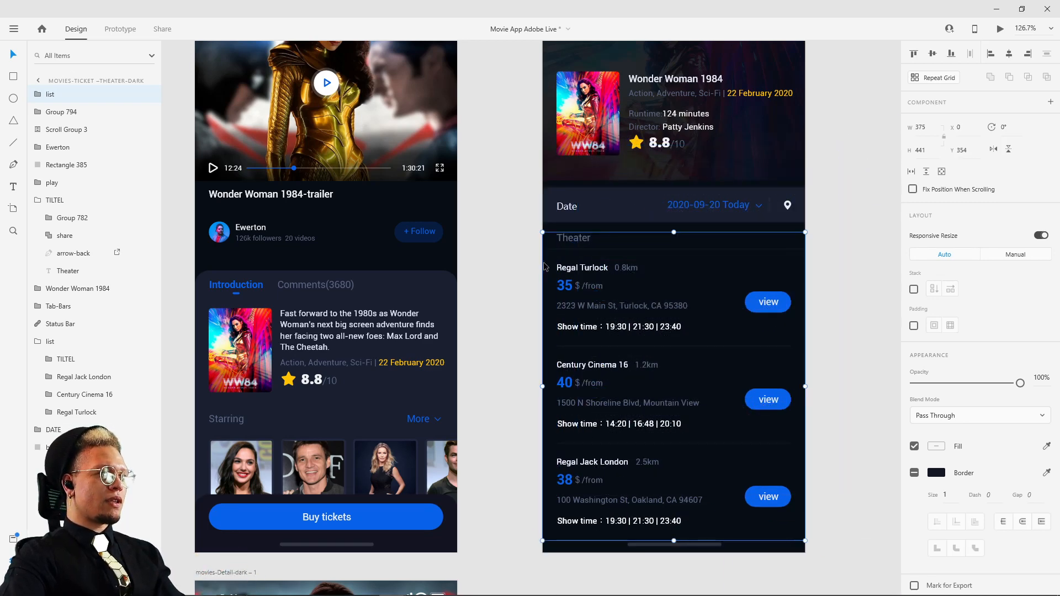
key(Escape)
key(Escape)
Stagger the duplicated list's entries horizontally: shift Regal Turlock slightly left, Century Cinema 16 to X 69 and Regal Jack London to X -11
double_click(585, 284)
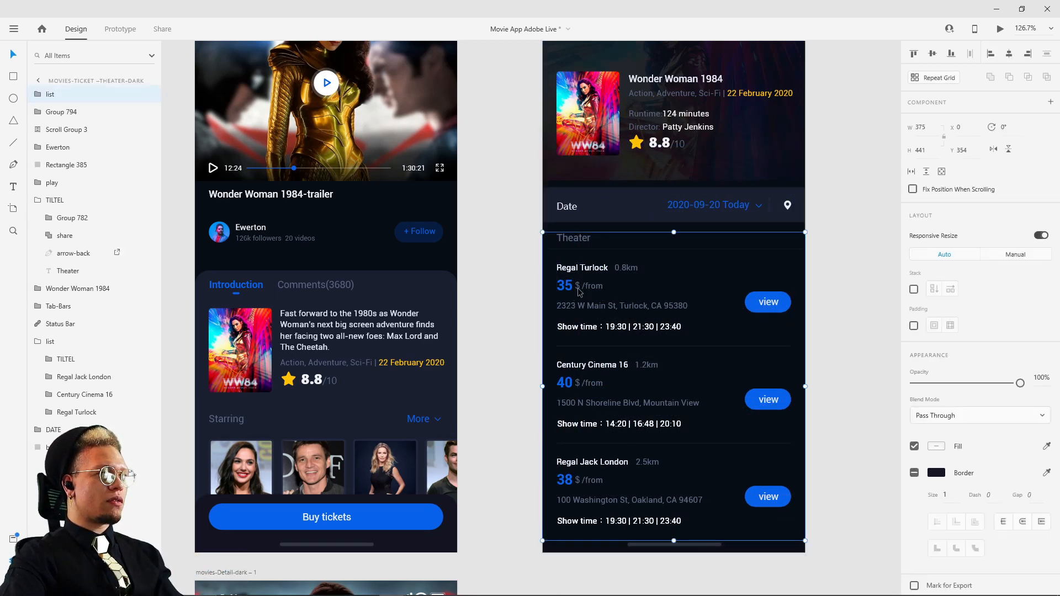
drag(585, 284, 623, 388)
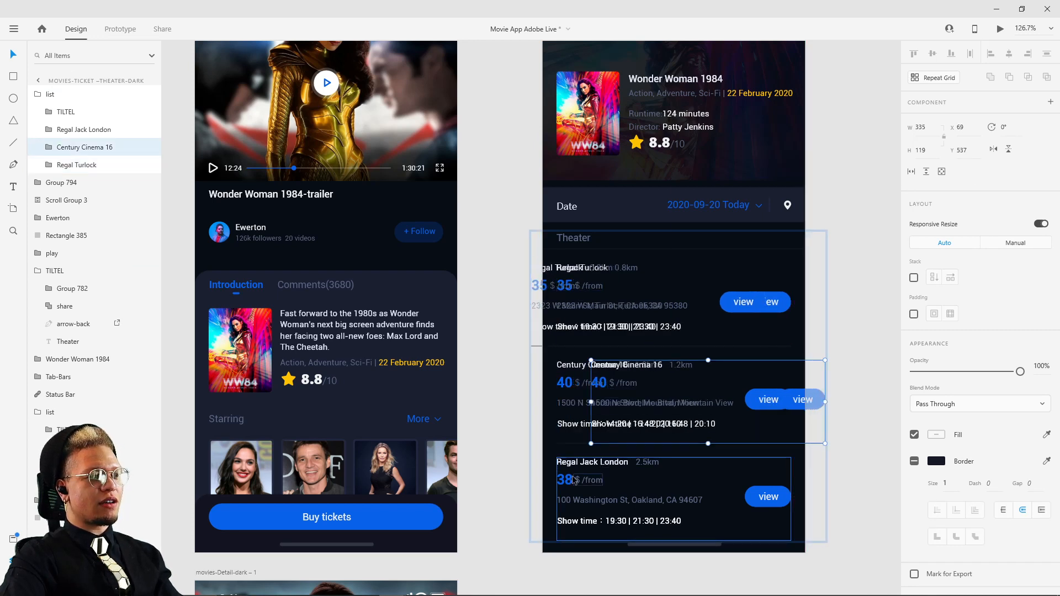
drag(574, 479, 552, 480)
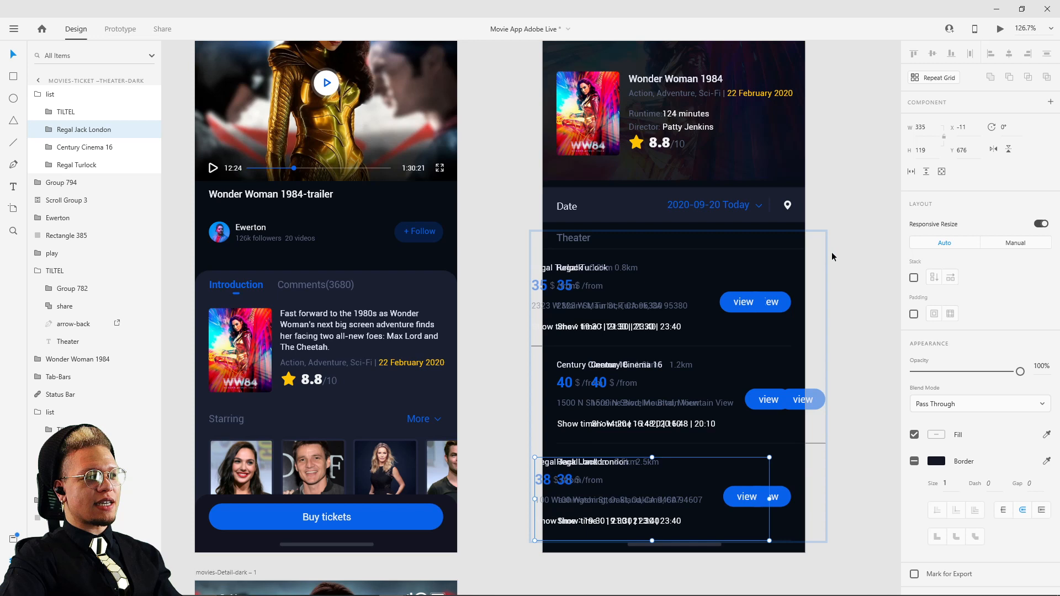
click(856, 220)
Cut the staggered list group from movies-ticket –theater-dark, paste it onto movies-Detail-dark and set its opacity to 0%
click(594, 316)
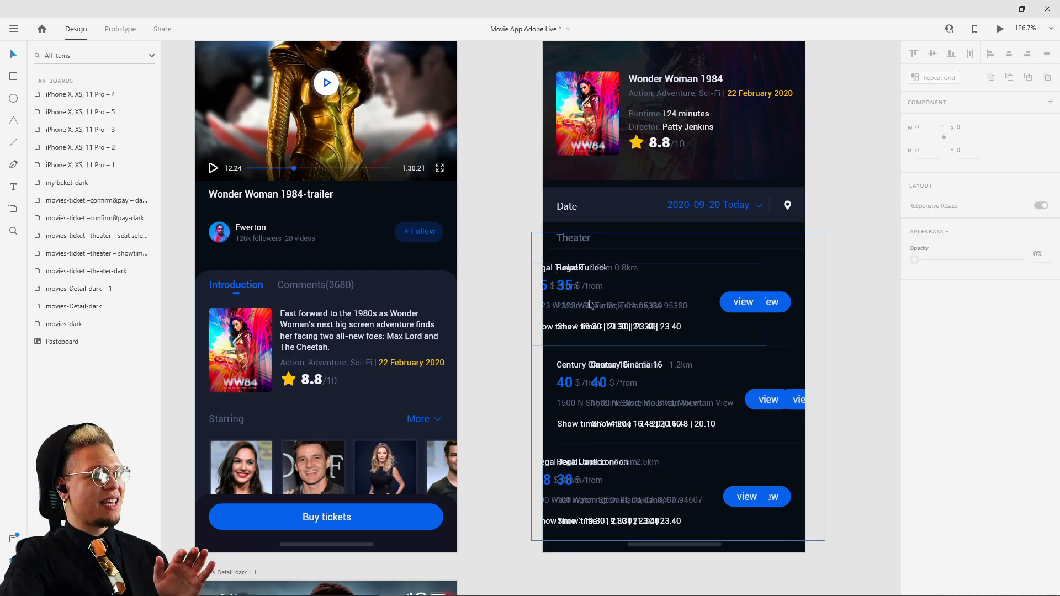
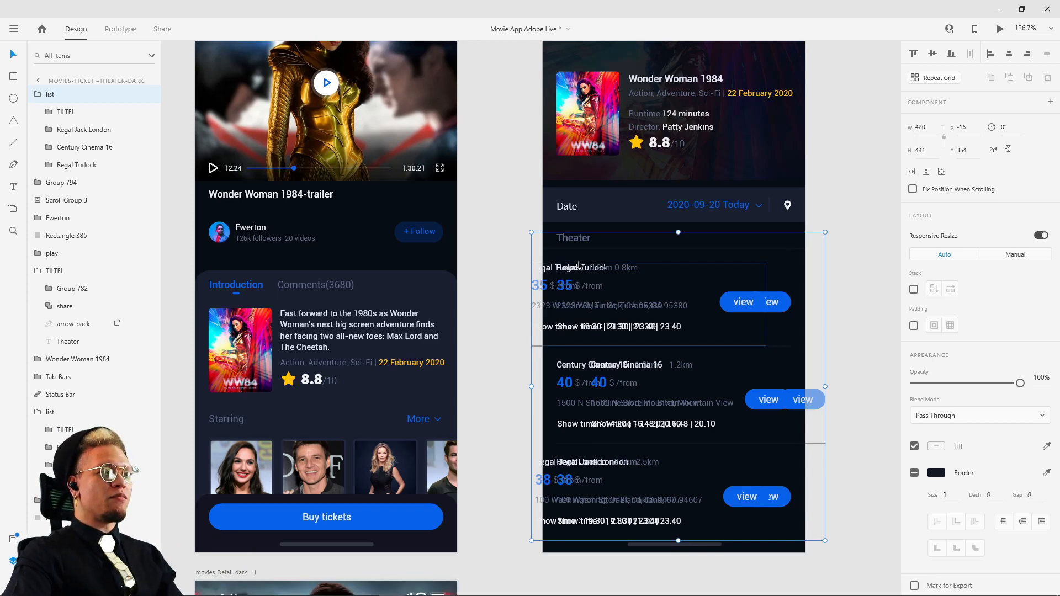
key(ctrl+z)
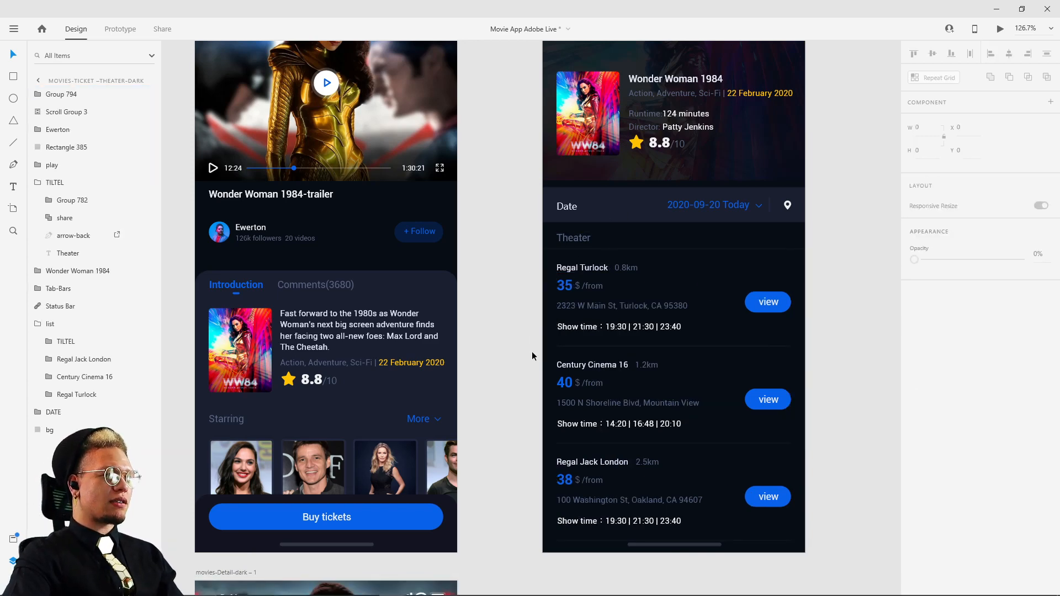
click(335, 293)
key(ctrl+v)
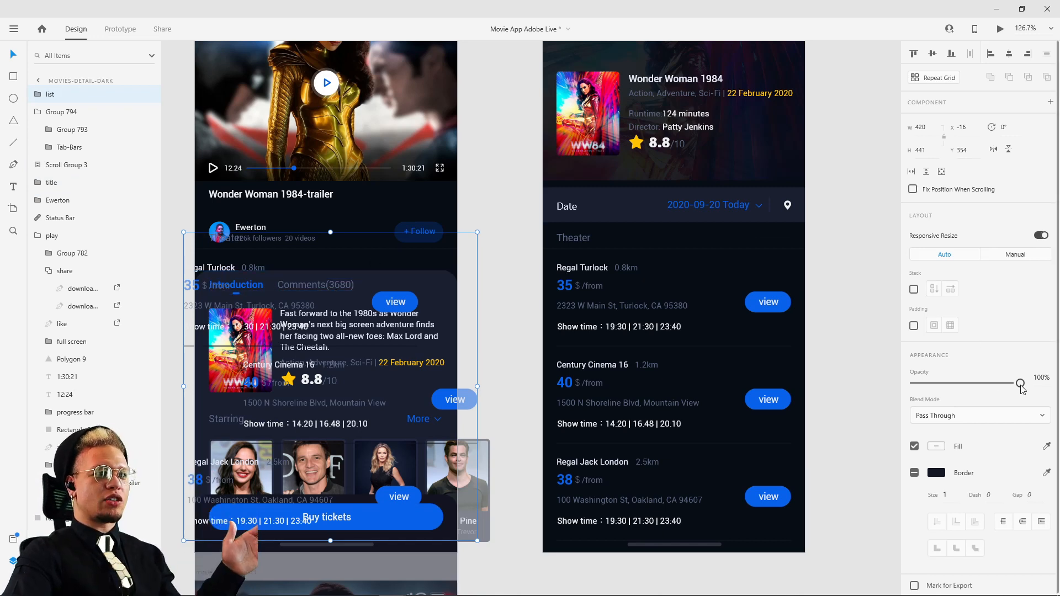
drag(1020, 383, 911, 383)
click(512, 180)
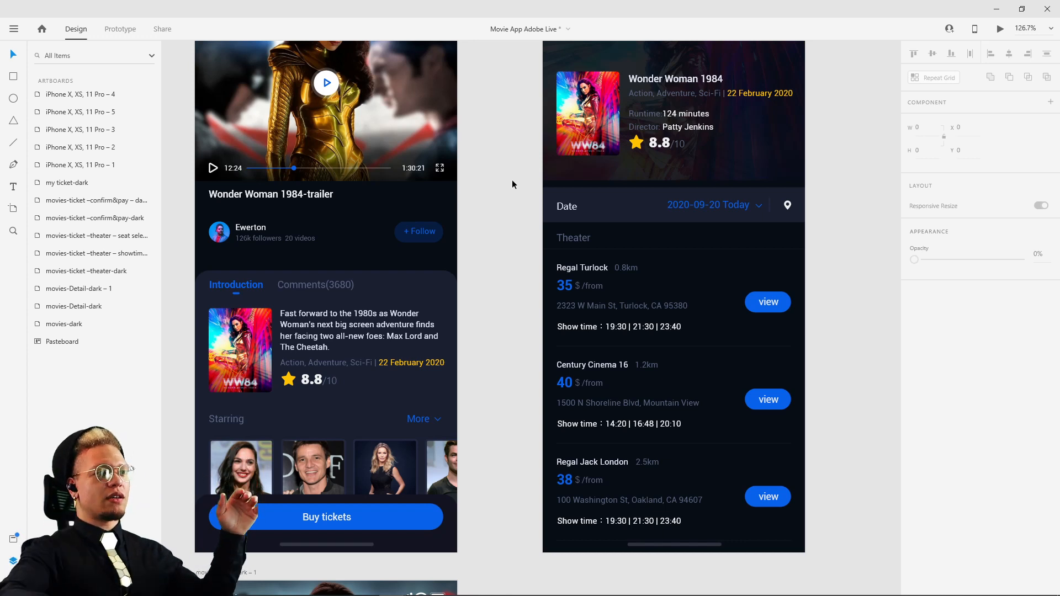
Start a prototype preview from the movies-ticket –theater-dark artboard and place the preview window beside the artboard
click(588, 302)
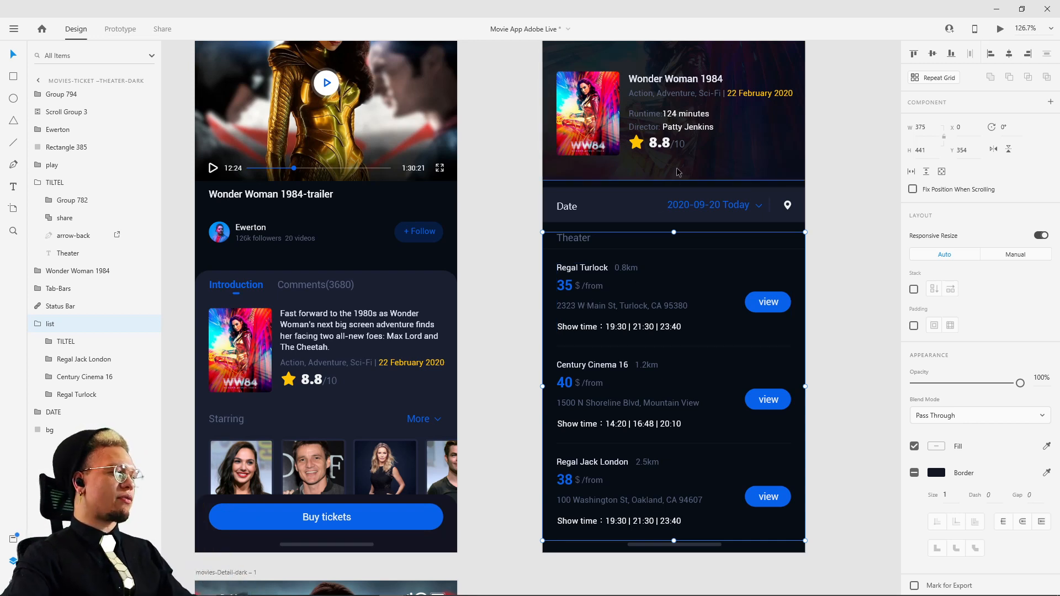
drag(672, 175, 500, 302)
click(659, 165)
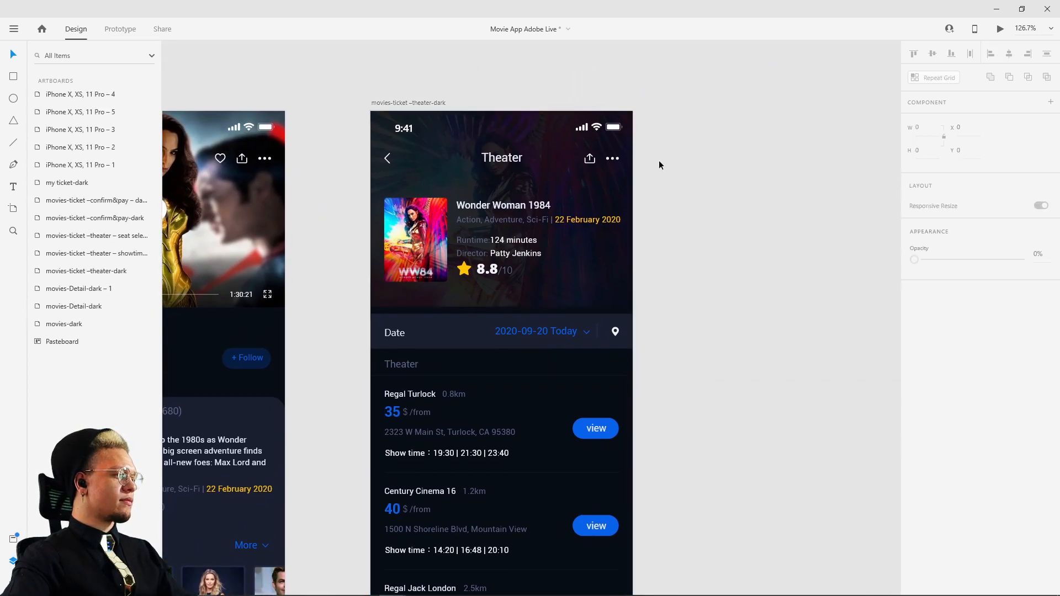
click(395, 103)
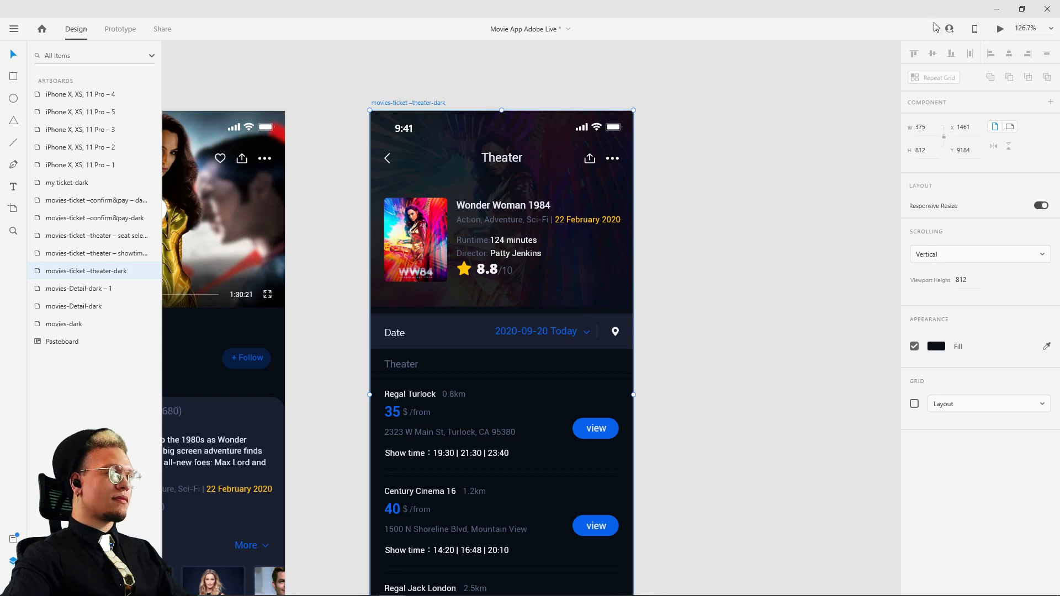
click(999, 28)
drag(273, 117, 552, 115)
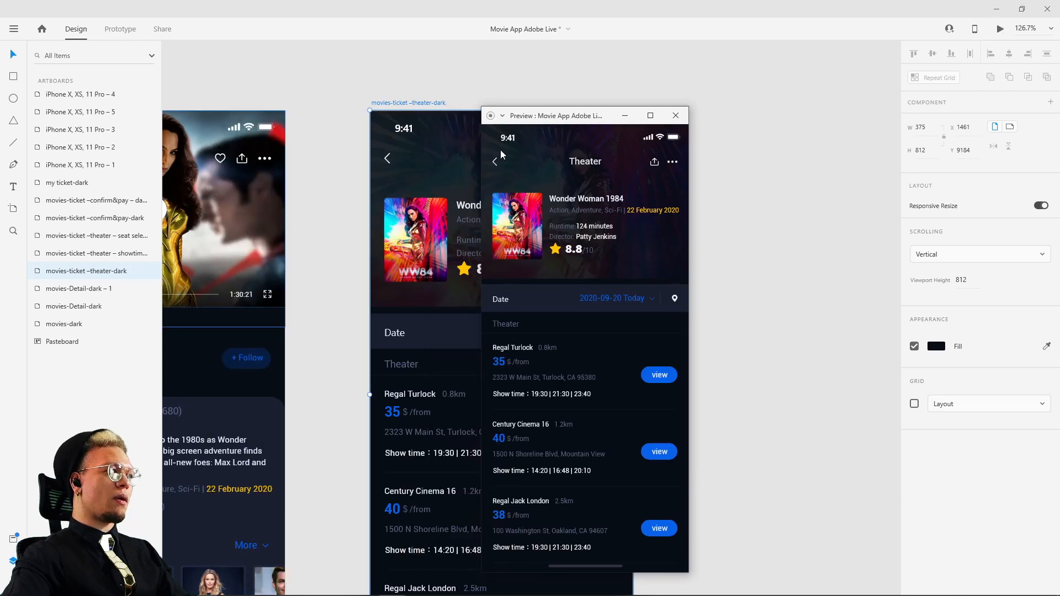
Test the transitions between the theater and detail screens repeatedly with the back arrow and Buy tickets, and close the preview
click(496, 162)
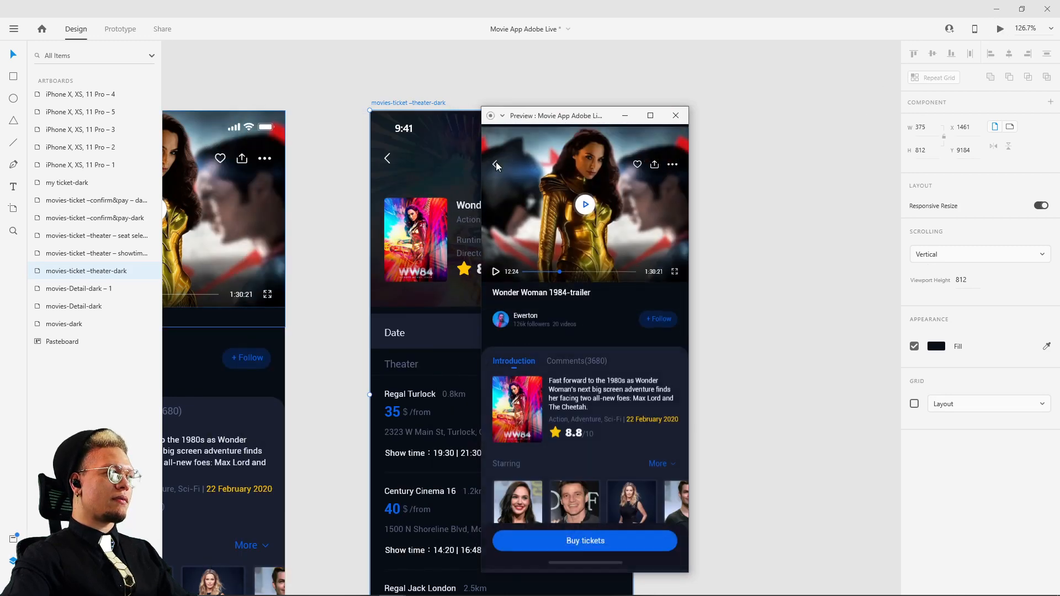
click(591, 545)
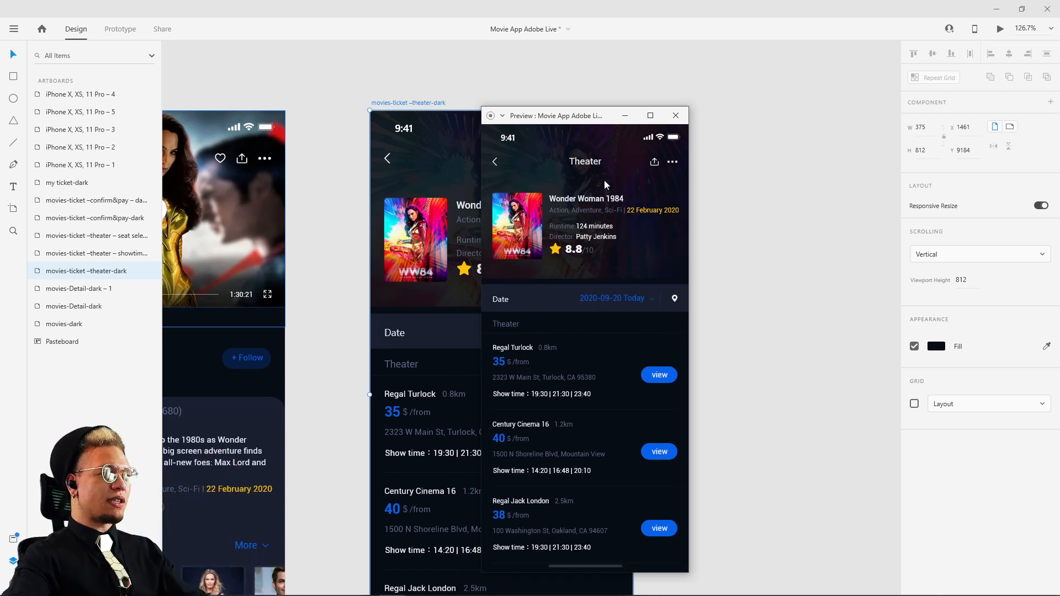
click(496, 162)
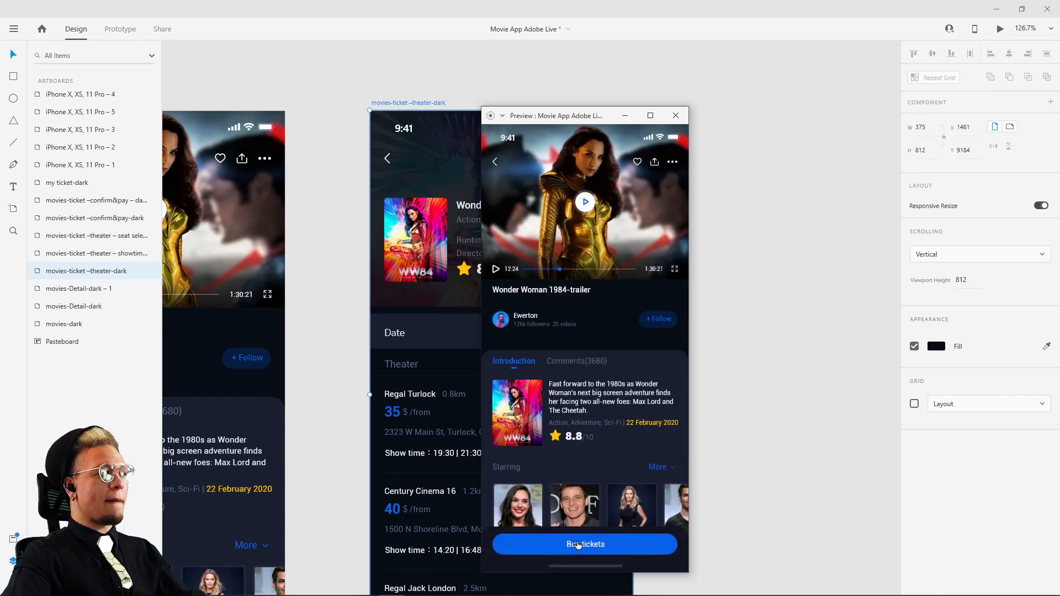
click(578, 546)
click(495, 163)
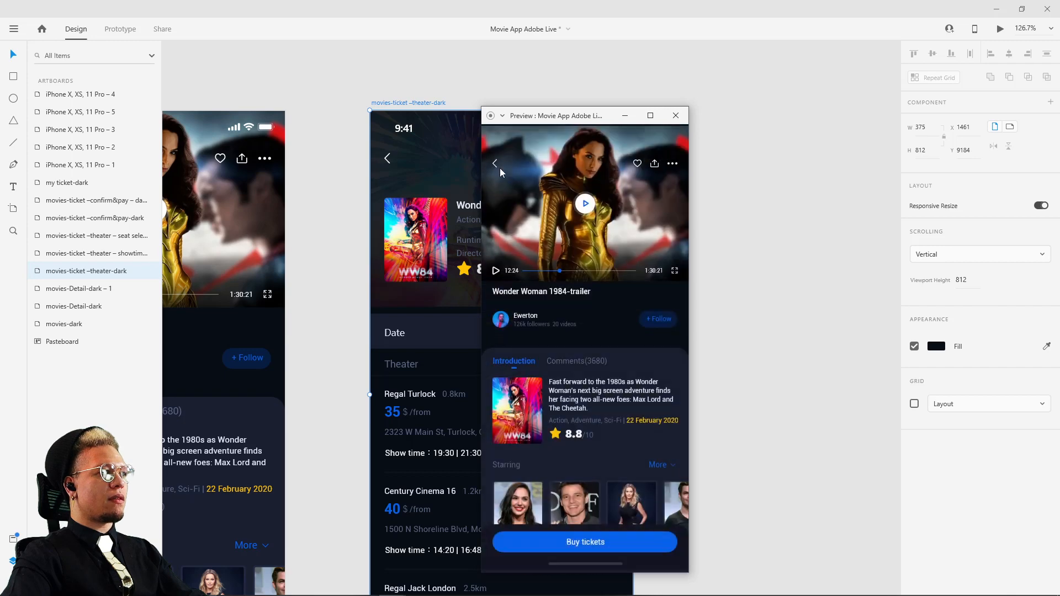
click(587, 543)
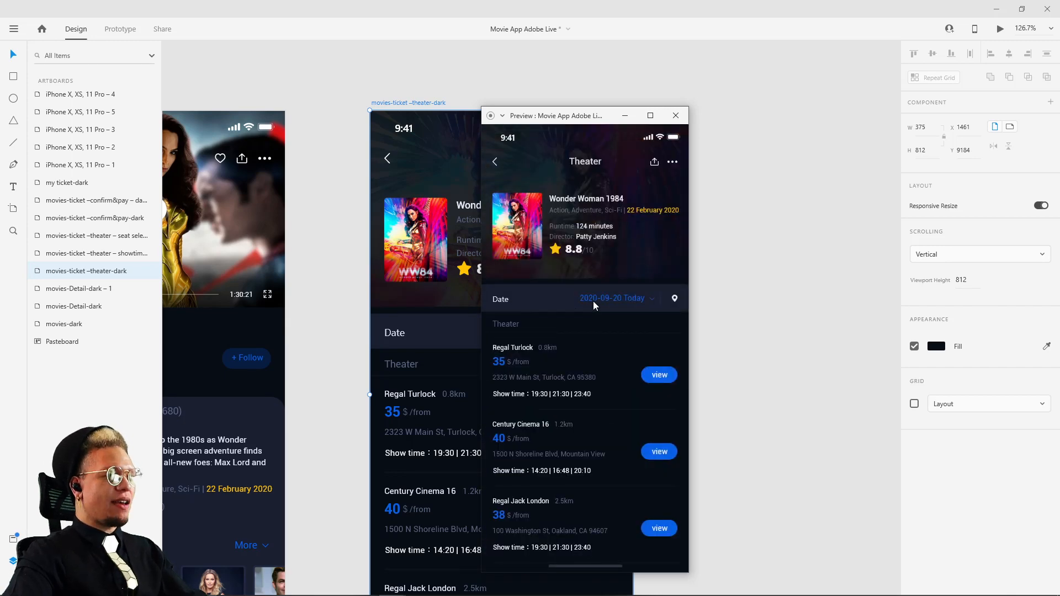
click(493, 160)
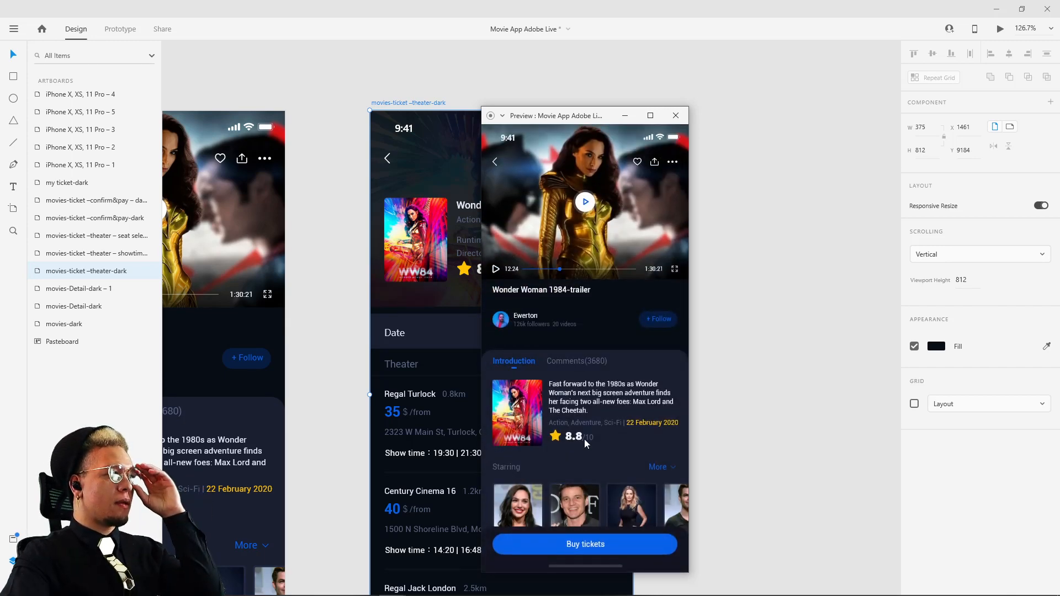
click(599, 542)
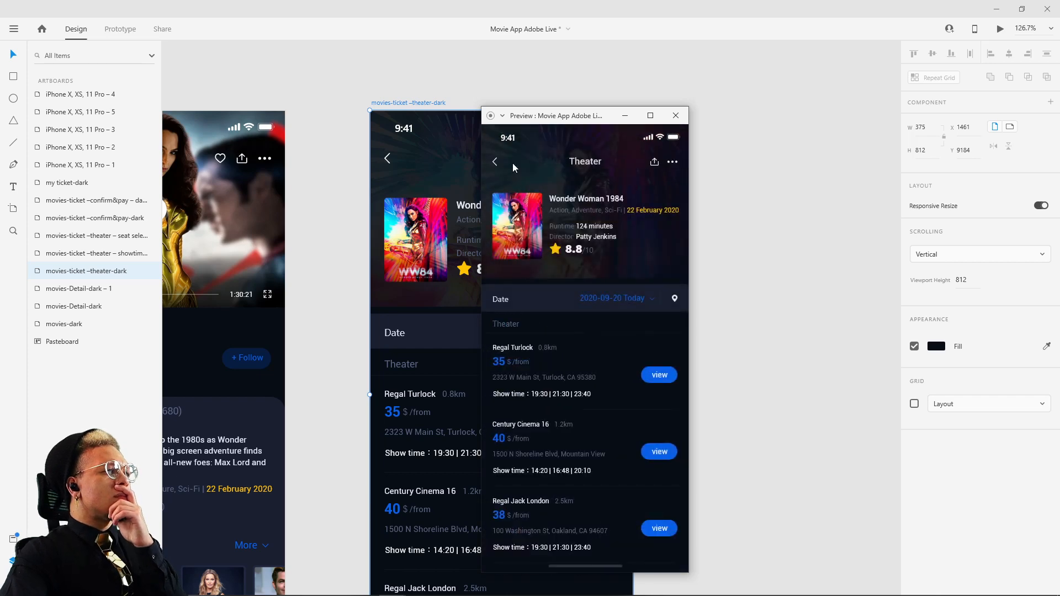
click(495, 163)
click(574, 546)
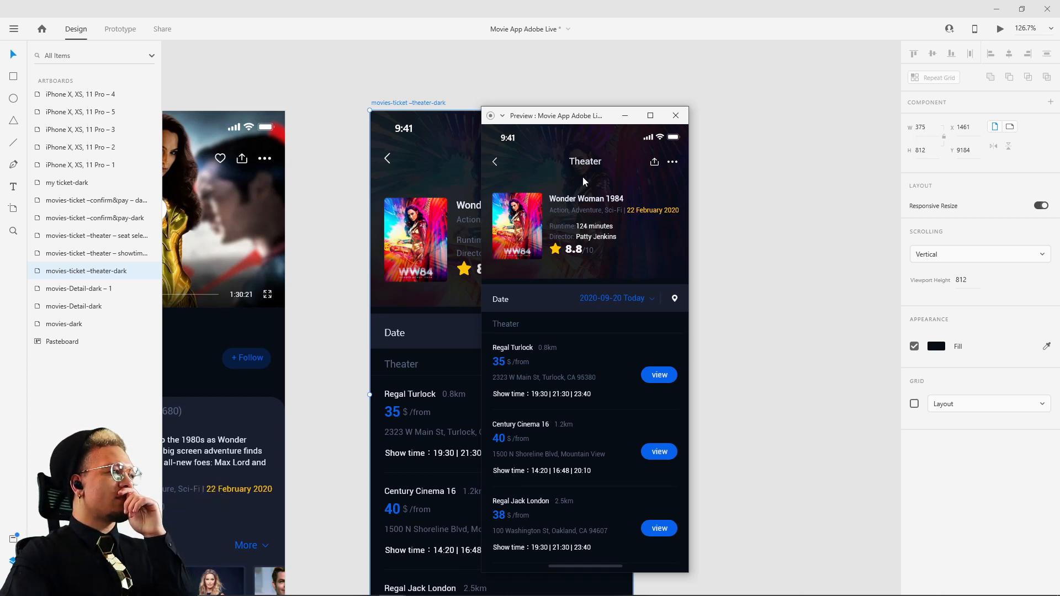
click(675, 115)
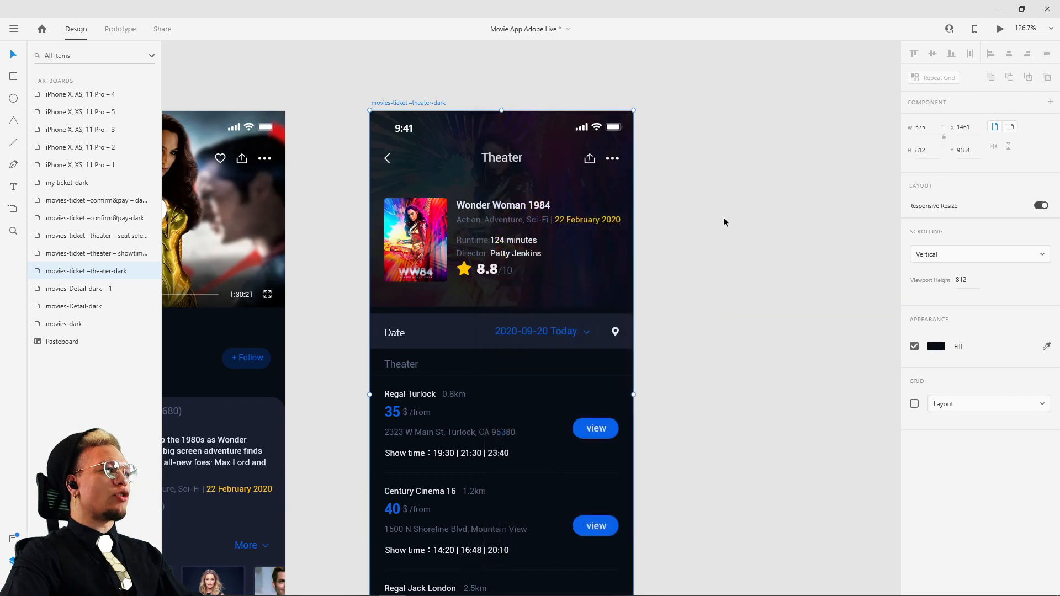
Copy the Wonder Woman 1984 poster and info group from the movies-ticket –theater-dark artboard
scroll(607, 221, left, 3)
click(535, 210)
key(ctrl+c)
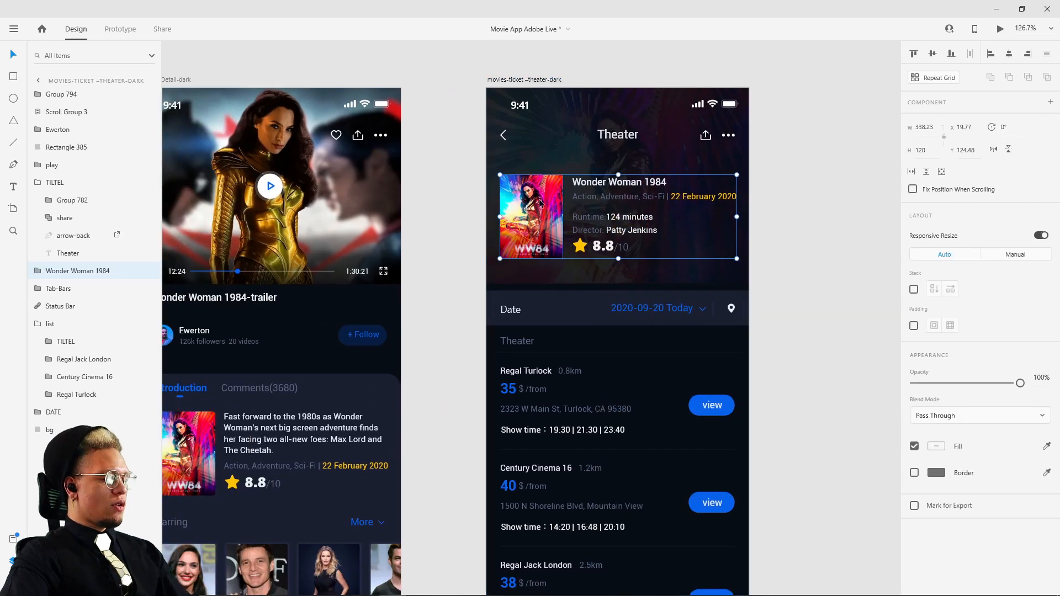
Try pasting the Wonder Woman 1984 info group directly onto the movies-Detail-dark artboard
drag(414, 210, 578, 220)
click(480, 223)
key(ctrl+v)
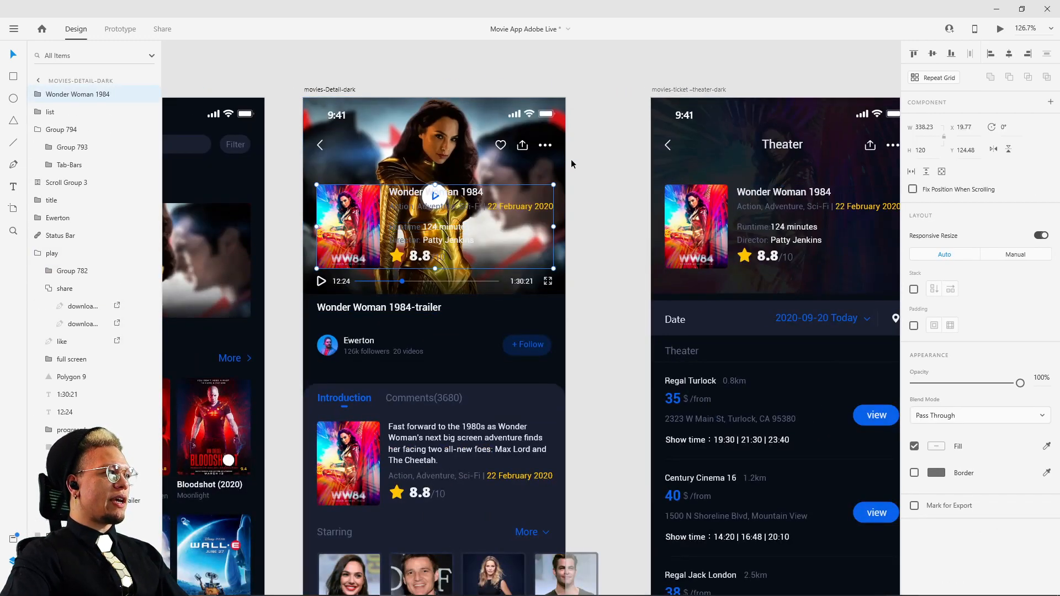
key(ctrl+z)
Paste a duplicate of the Wonder Woman 1984 group in place on movies-ticket –theater-dark
scroll(396, 179, right, 3)
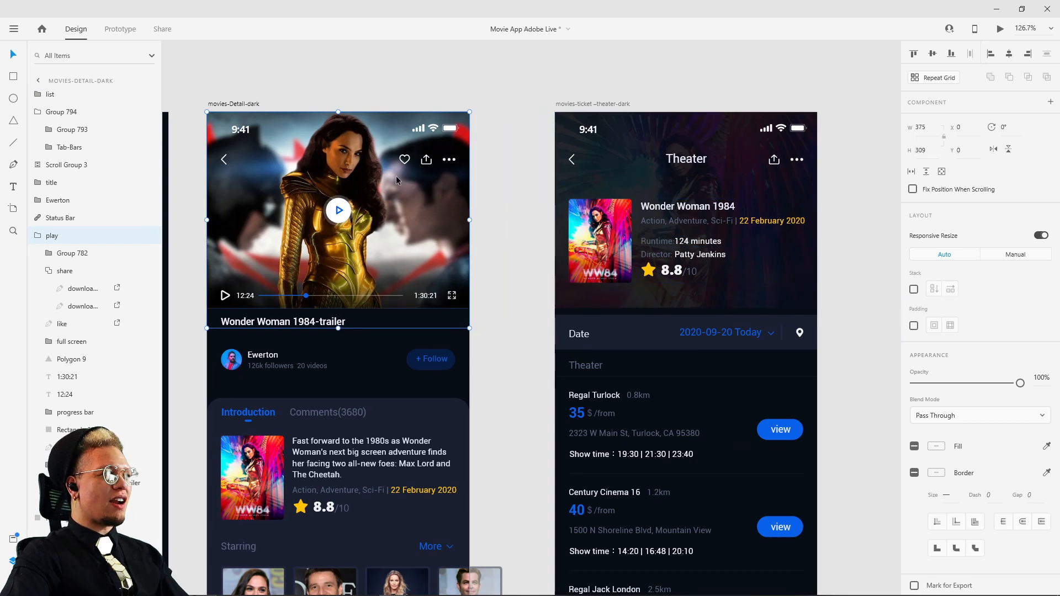
click(677, 212)
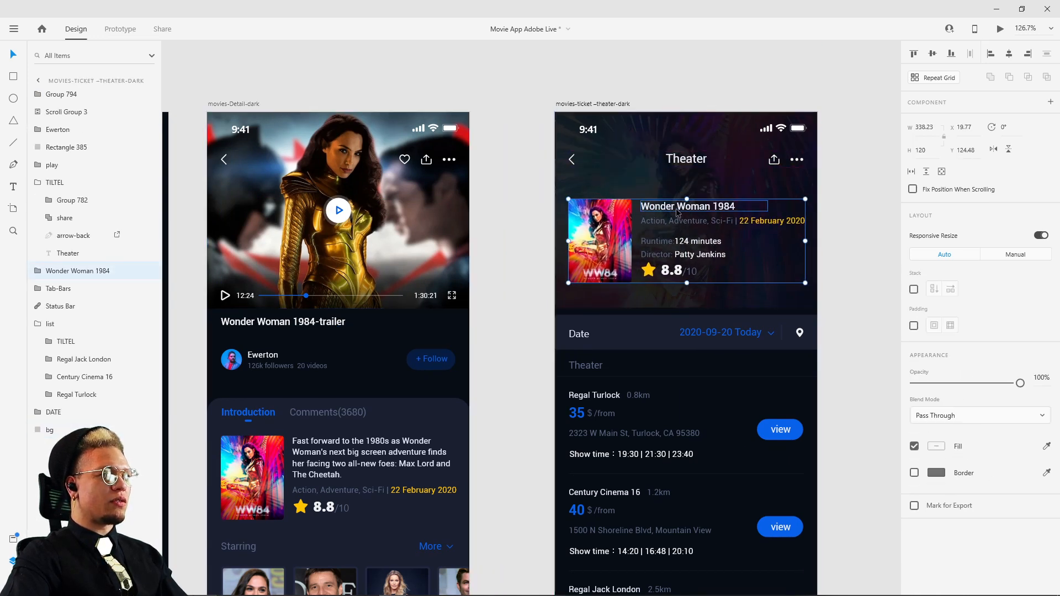
key(ctrl+v)
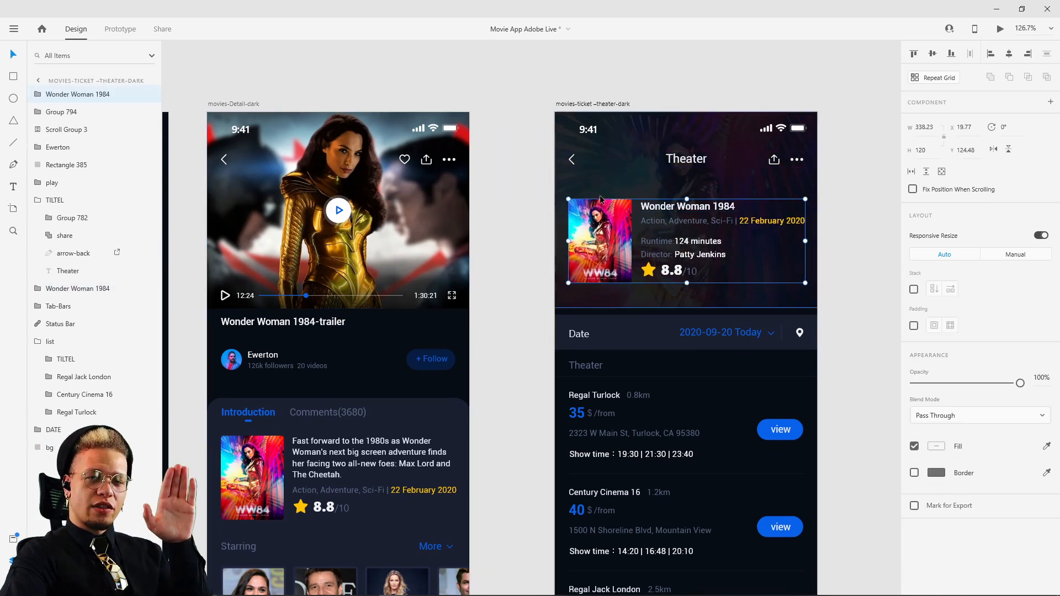
Within the duplicated Wonder Woman 1984 group, shift the poster to X 10.77 and move the four text lines and score down to Y 133
double_click(599, 229)
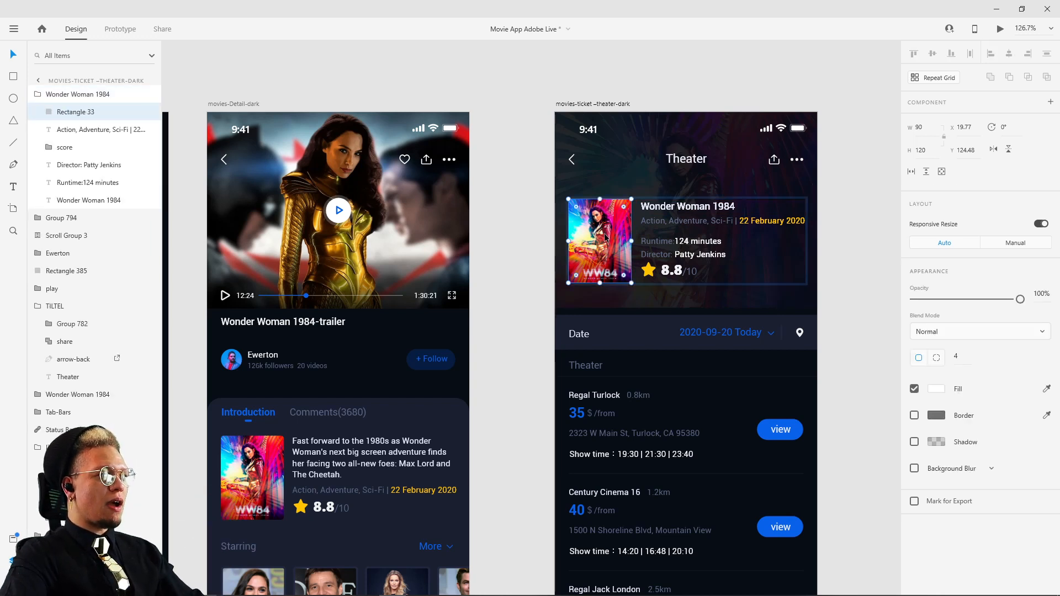
drag(604, 236, 599, 236)
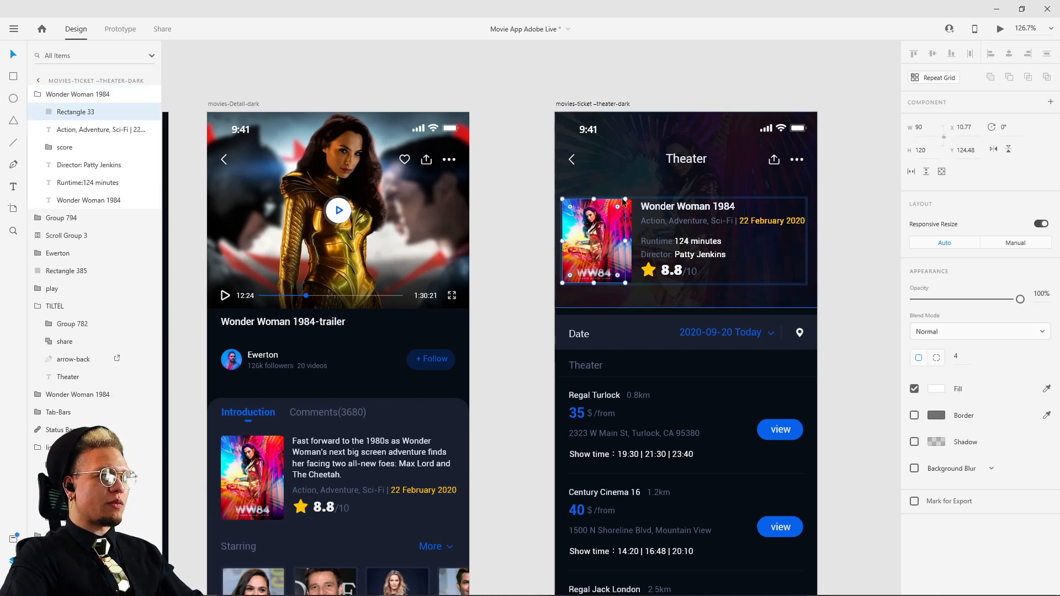
click(660, 209)
shift+click(661, 221)
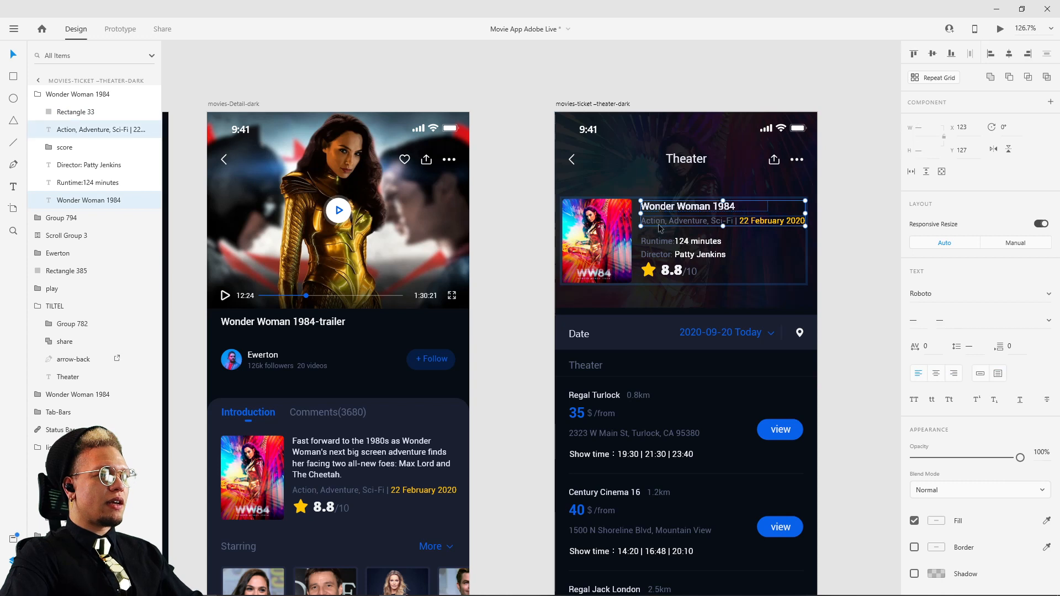
shift+click(664, 242)
shift+click(666, 255)
shift+click(661, 270)
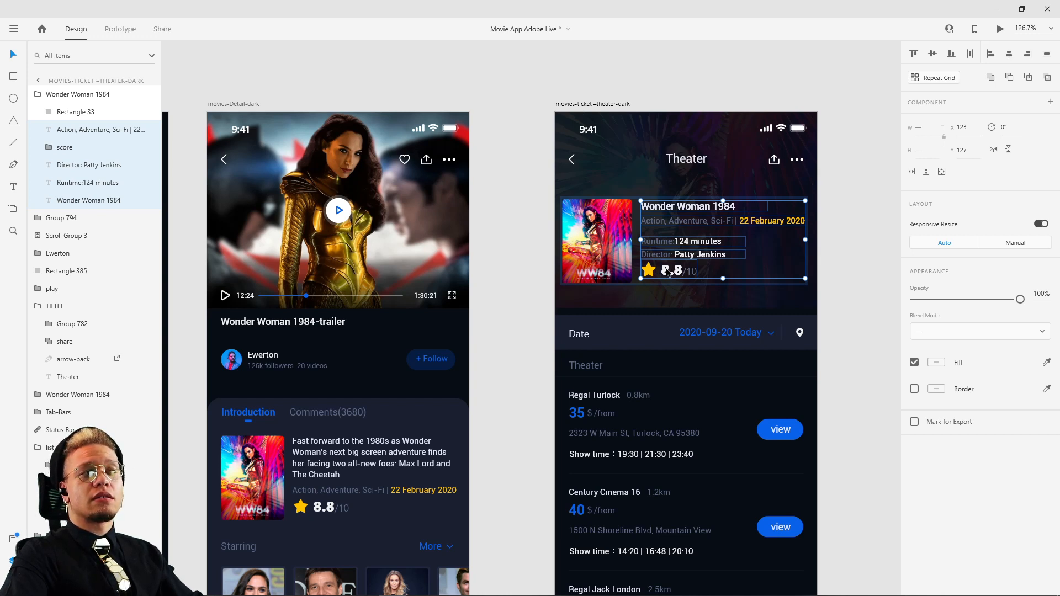
mouse_move(667, 272)
mouse_down()
mouse_move(658, 272)
mouse_move(666, 276)
mouse_up()
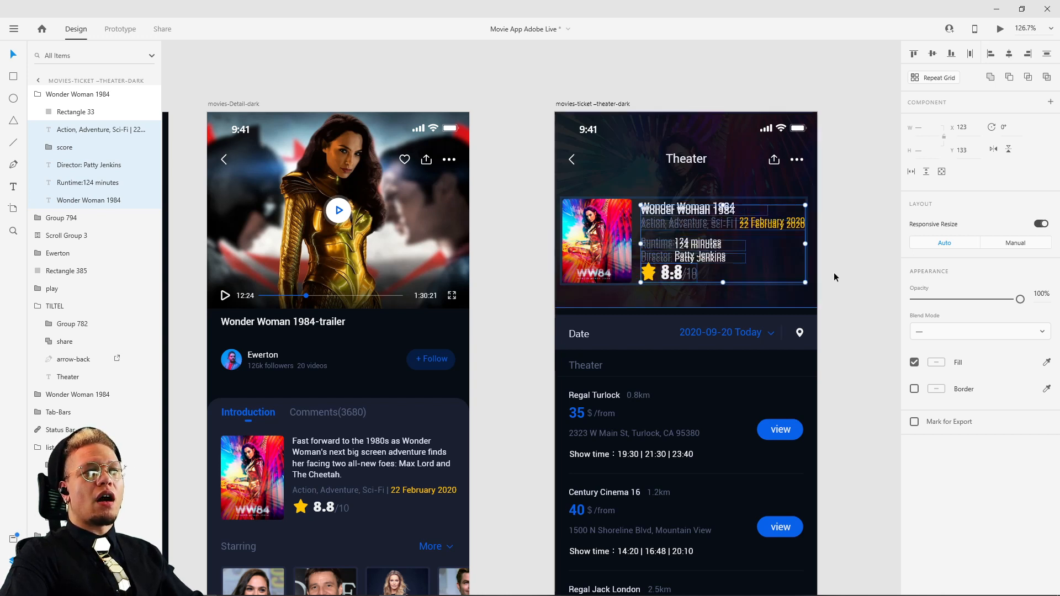
Try setting the duplicated Wonder Woman 1984 text lines, score and poster to 0% opacity on the theater artboard
drag(1019, 301, 914, 299)
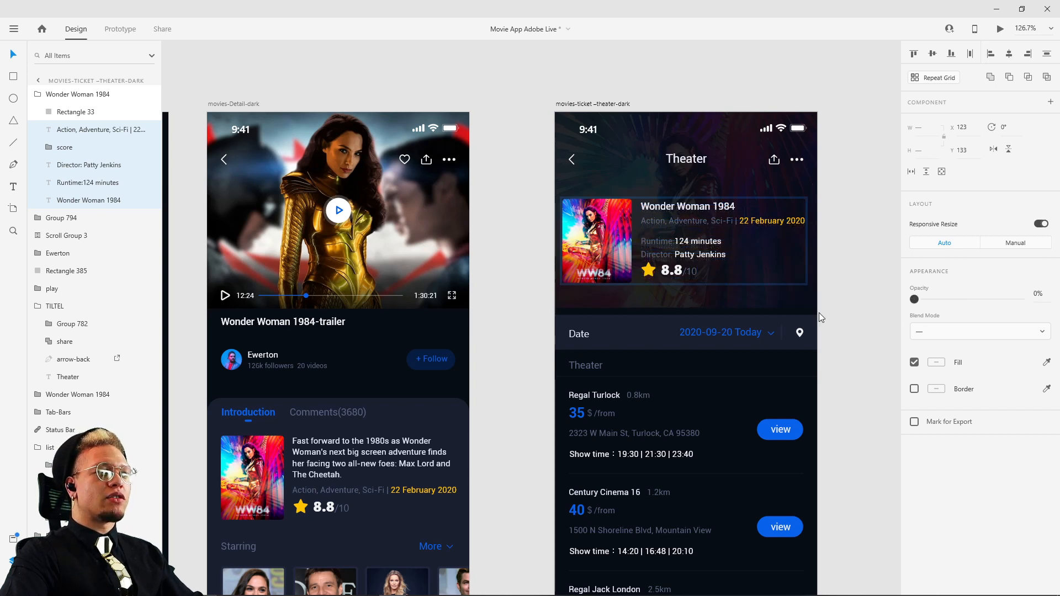
click(604, 226)
drag(1017, 299, 890, 310)
key(ctrl+z)
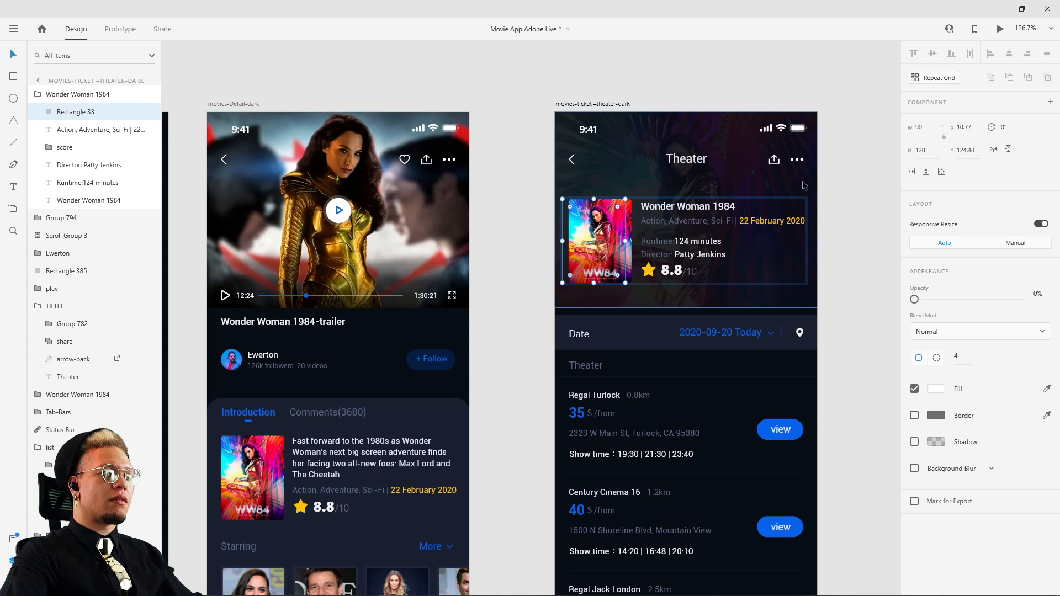
key(ctrl+z)
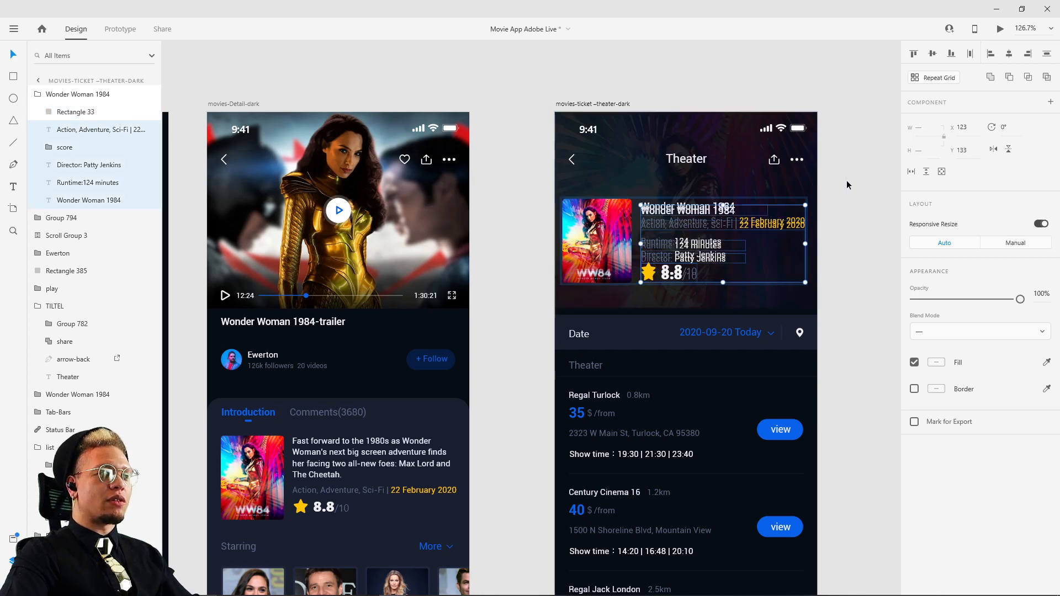
Cut the duplicated Wonder Woman 1984 group with its shifted poster and texts from the movies-ticket –theater-dark artboard
click(846, 180)
click(592, 240)
drag(598, 236, 577, 214)
key(ctrl+z)
key(ctrl+z)
key(ctrl+z)
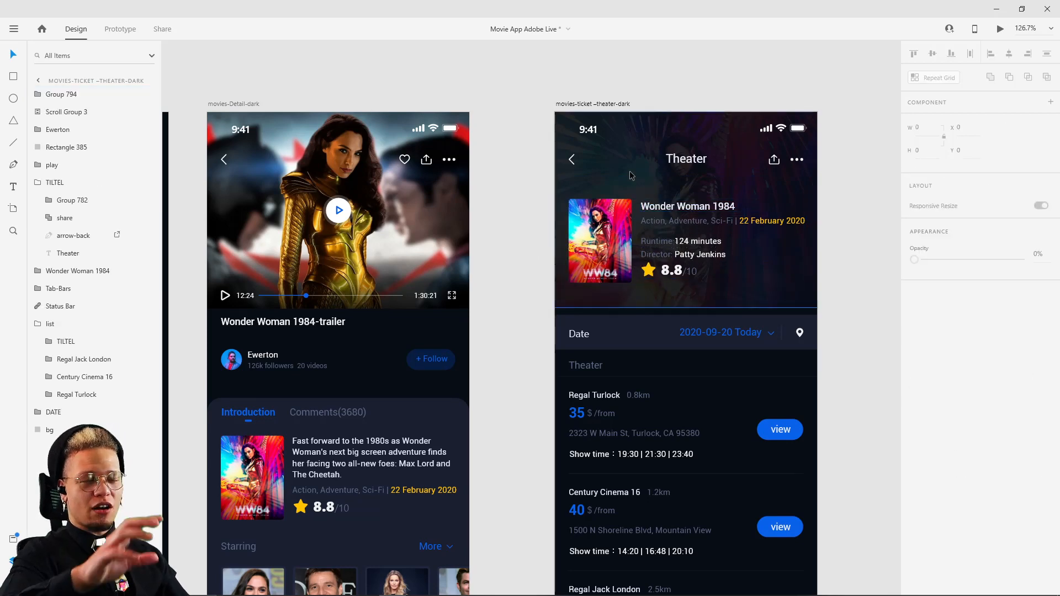
Paste the Wonder Woman 1984 group in place on the movies-Detail-dark artboard and set its opacity to 0%
drag(219, 105, 235, 101)
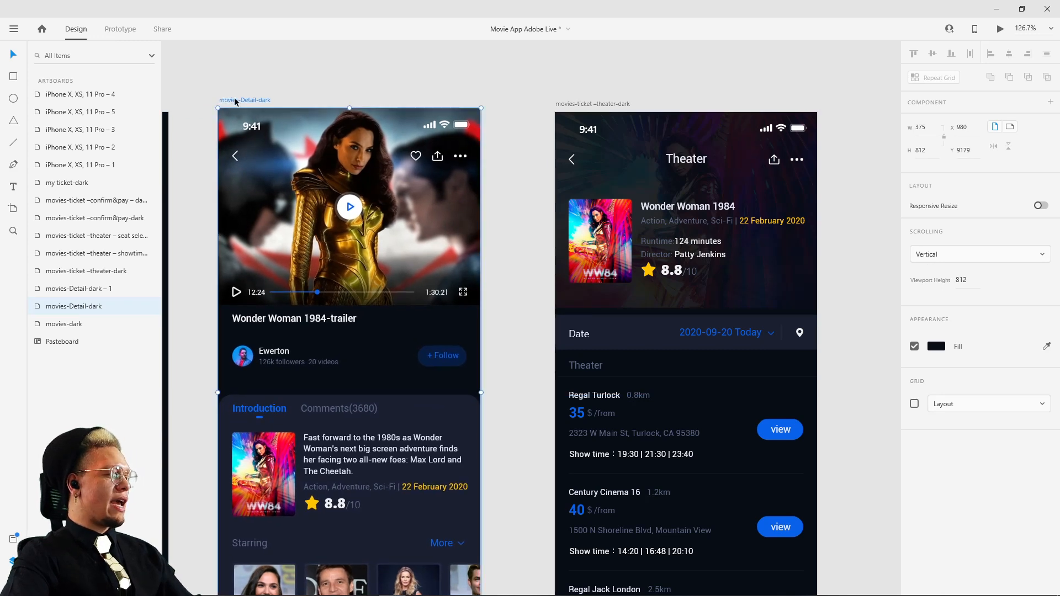
key(ctrl+v)
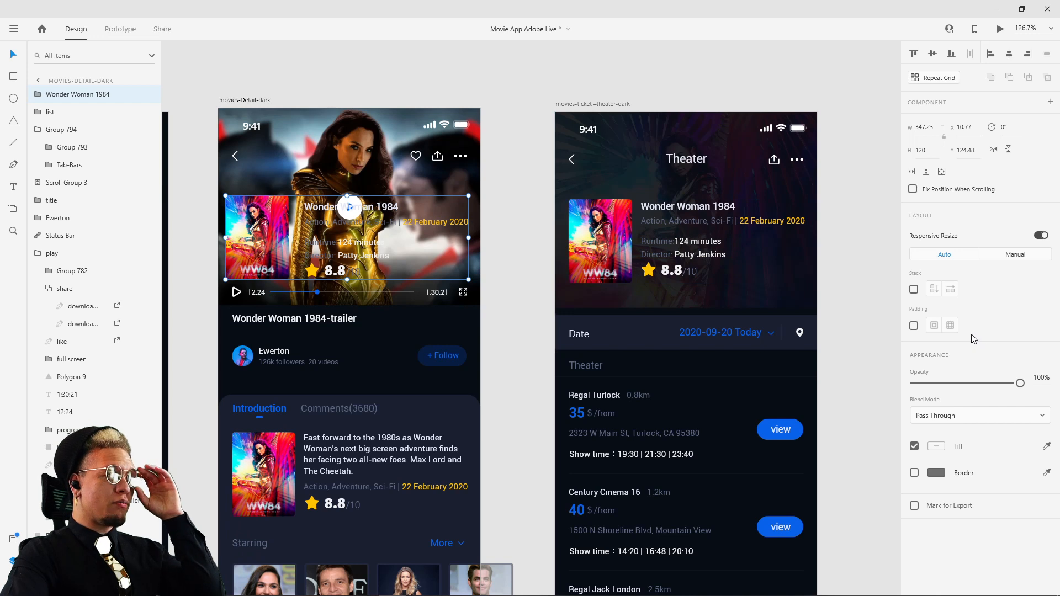
drag(1019, 383, 859, 375)
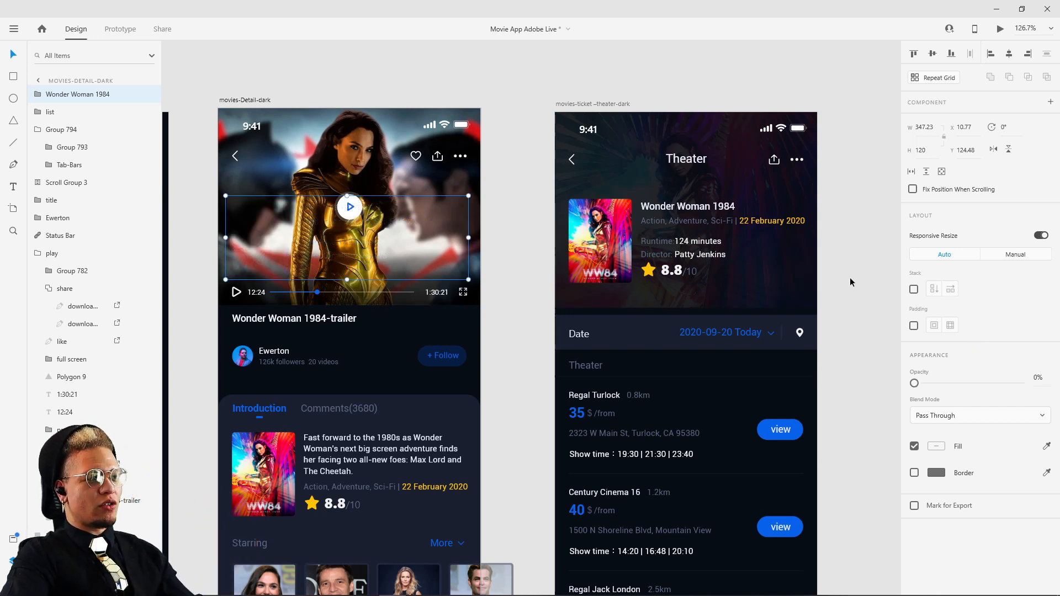
click(851, 280)
Preview the prototype from the movies-Detail-dark artboard and play the Buy tickets transition to the Theater screen
click(257, 99)
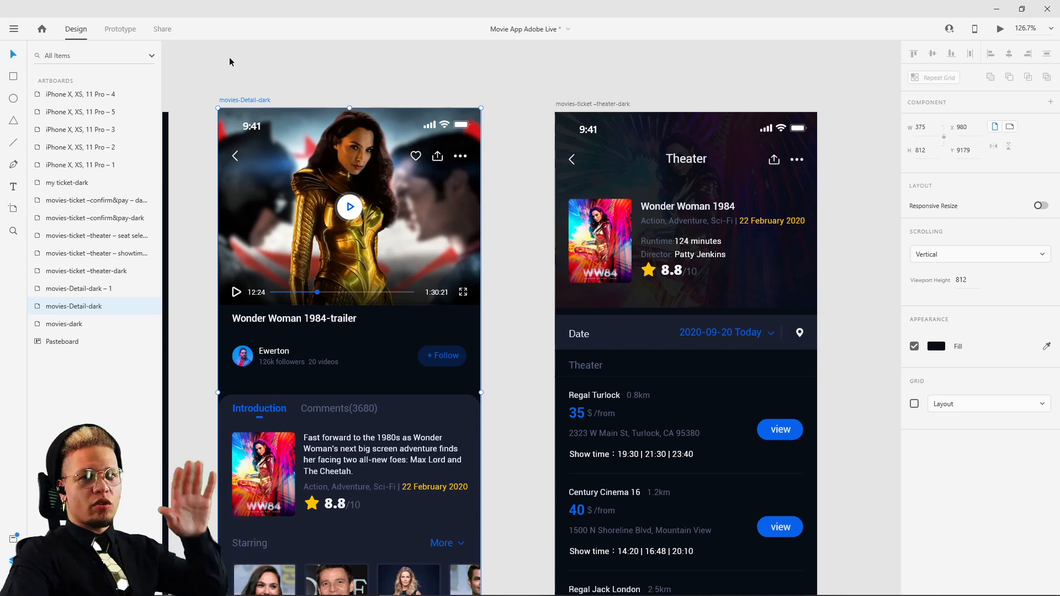
click(998, 31)
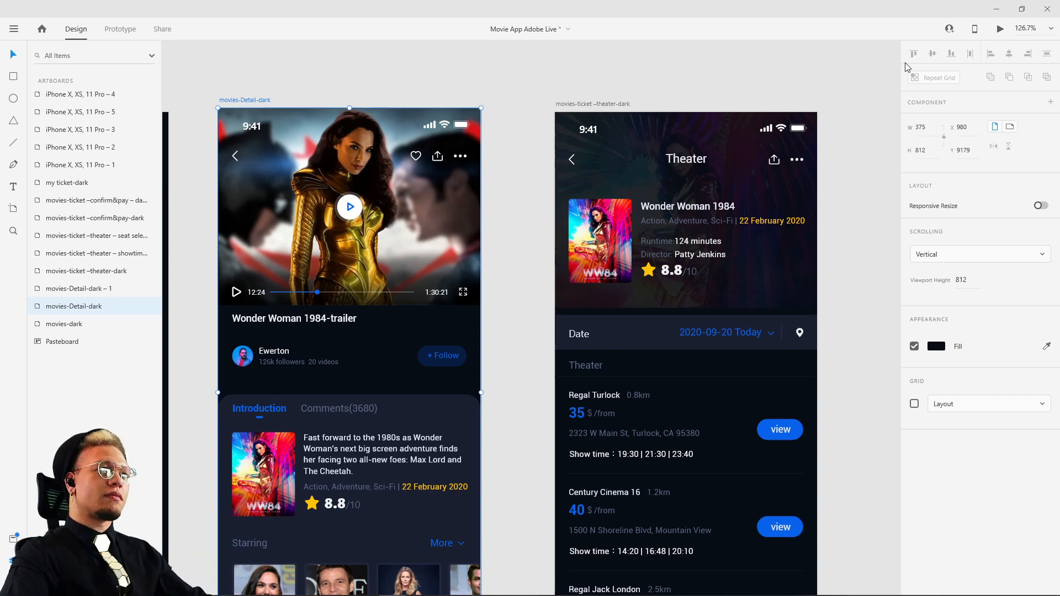
drag(292, 124, 477, 95)
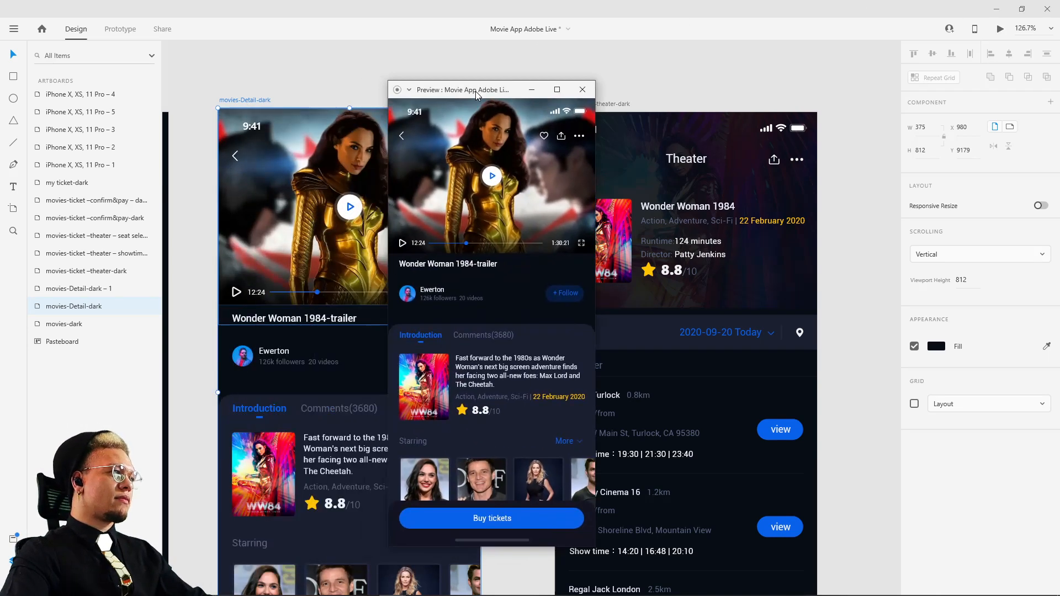
click(495, 522)
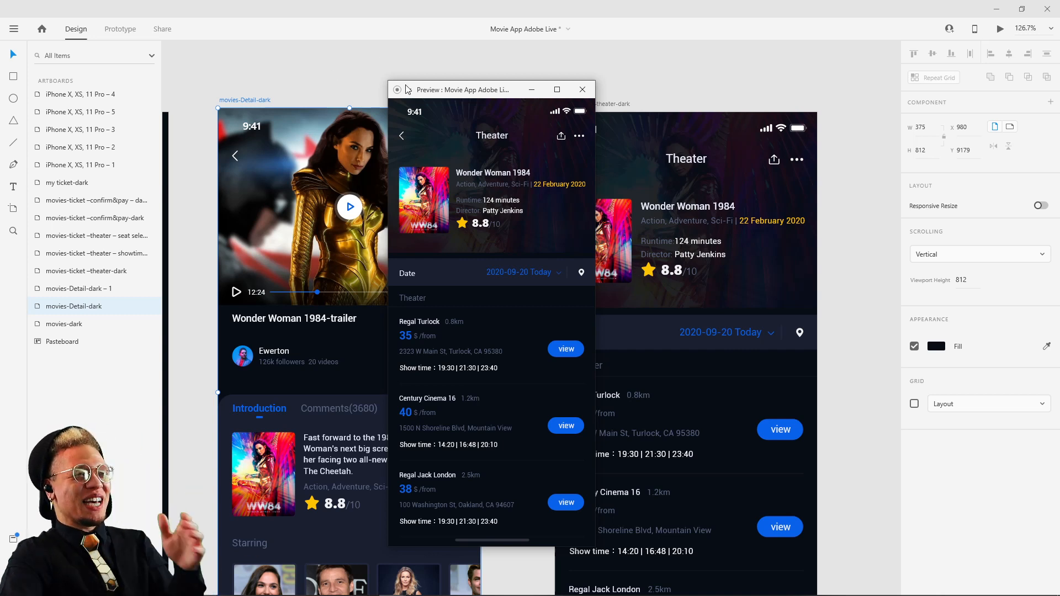
click(583, 90)
Move the movies-ticket –theater – showtime-dark artboard closer to the theater artboard, to about X 1925
scroll(690, 65, down, 3)
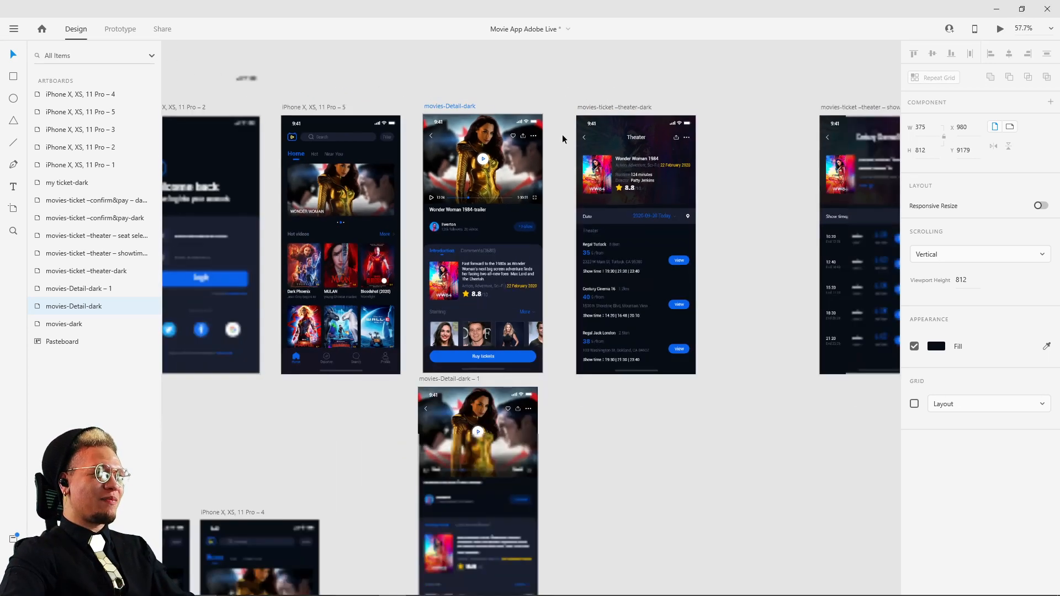
scroll(562, 134, down, 5)
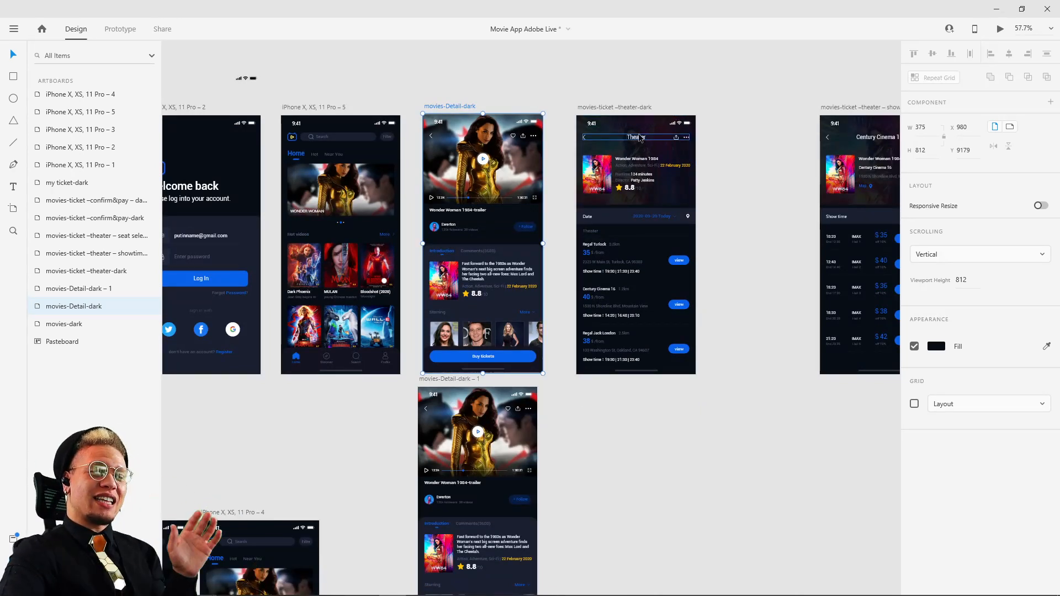
drag(759, 154, 543, 214)
drag(630, 171, 541, 167)
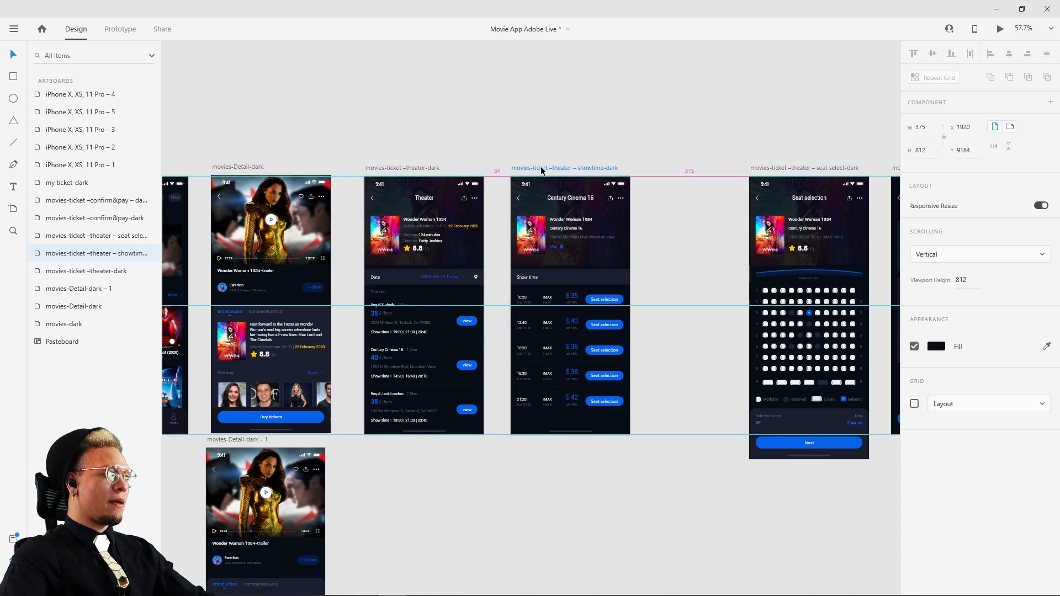
click(586, 127)
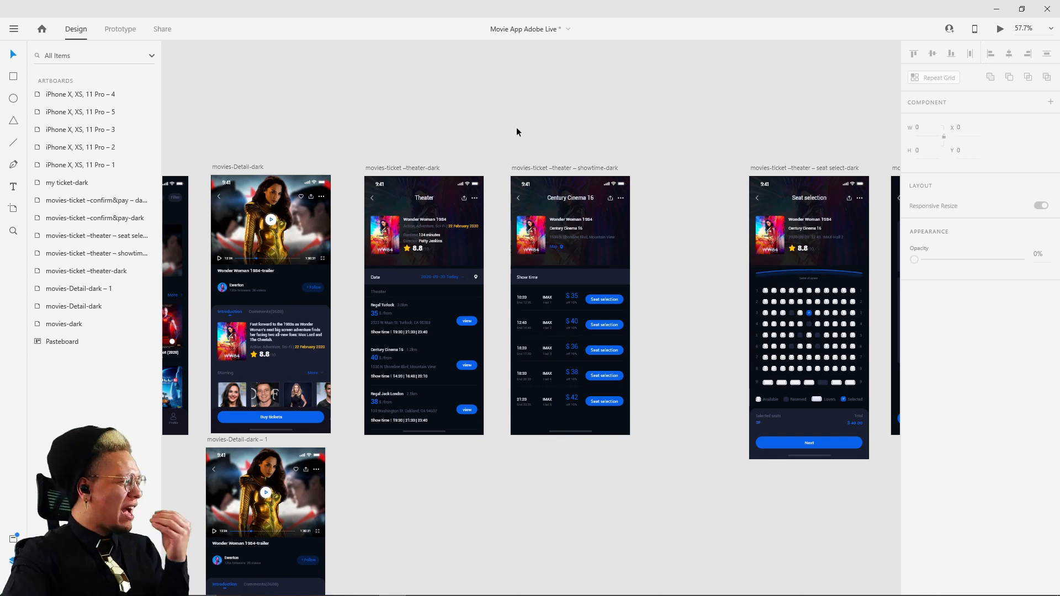
drag(543, 166, 544, 165)
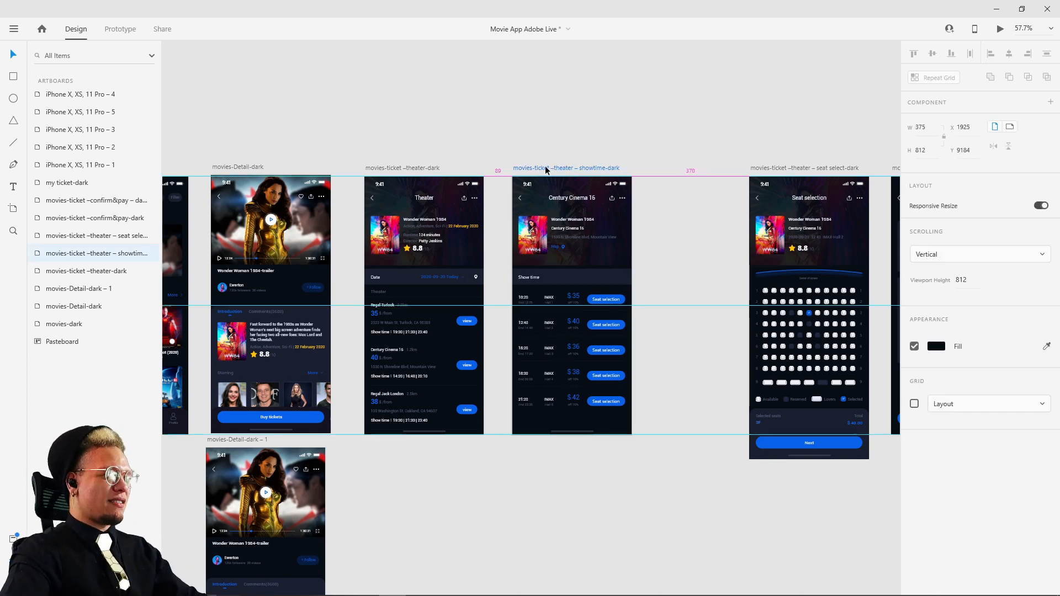
Shift the movies-ticket –theater-dark artboard slightly toward movies-Detail-dark, widening its gap to the showtime artboard
click(415, 169)
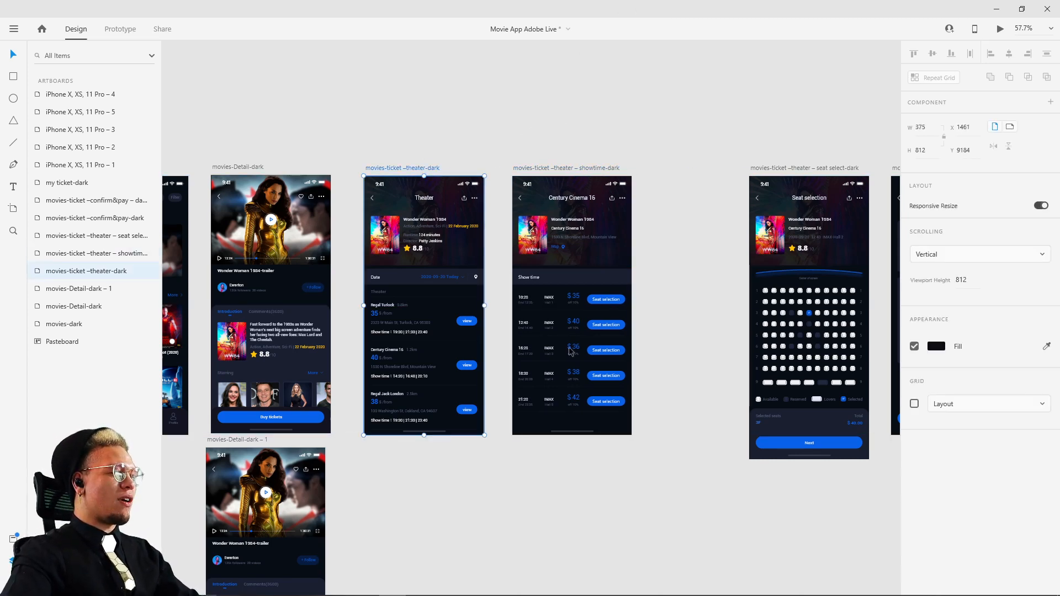
mouse_move(673, 595)
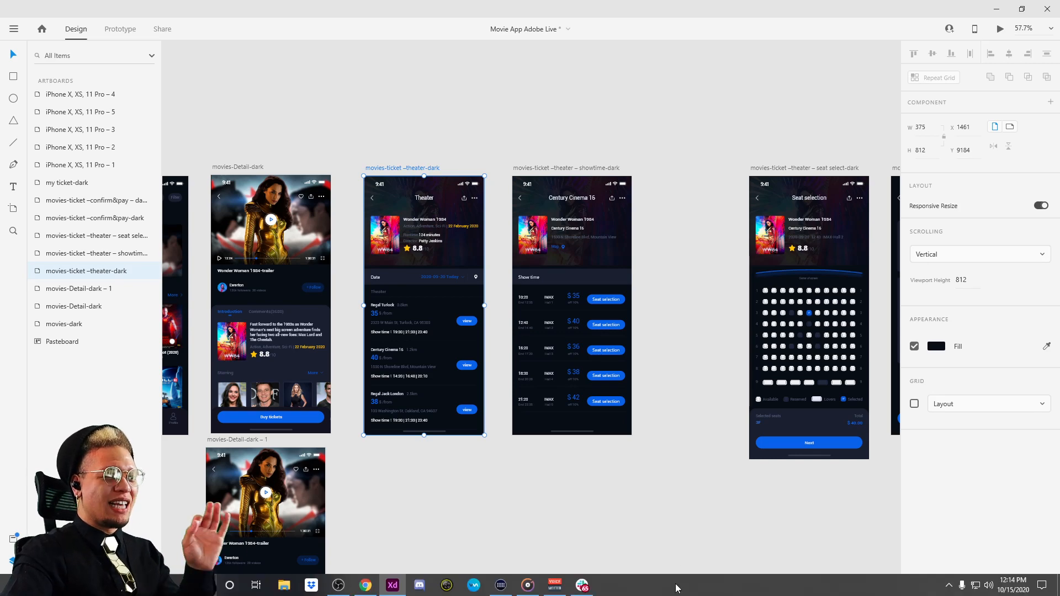
scroll(383, 164, up, 1)
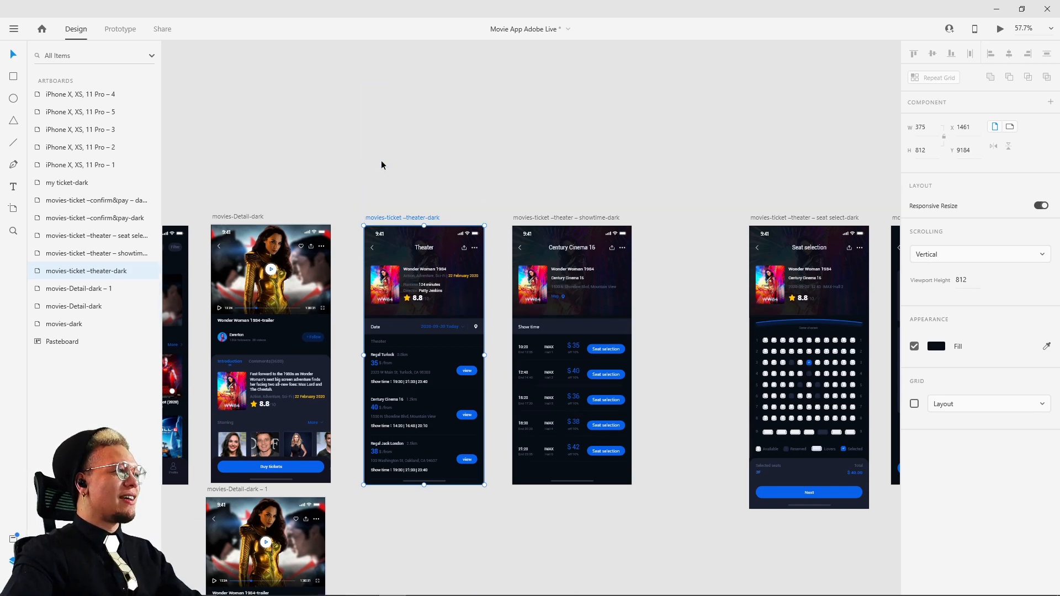
drag(655, 291, 620, 220)
scroll(399, 170, up, 4)
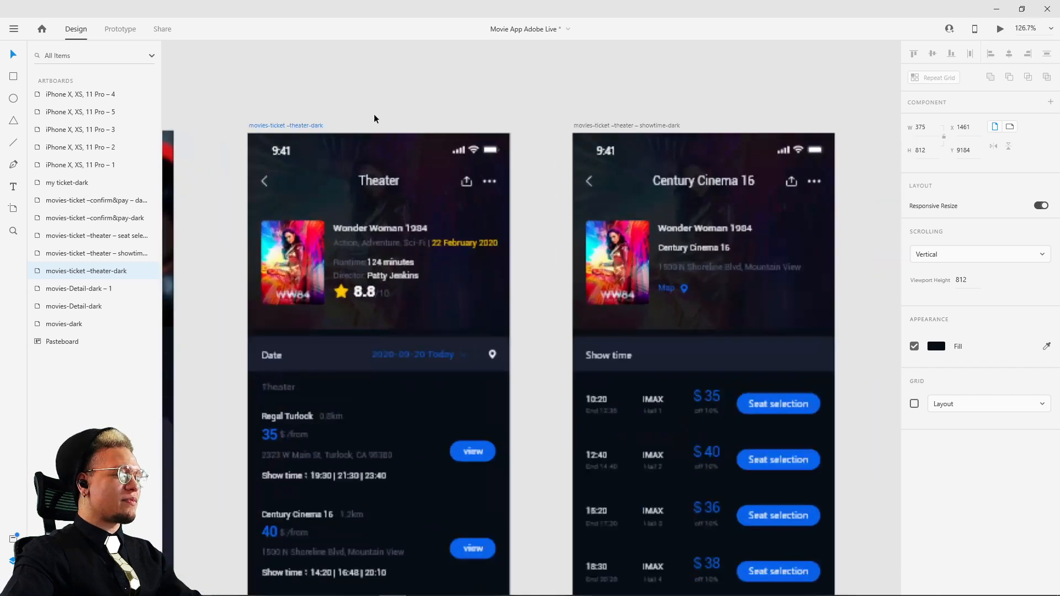
drag(294, 127, 279, 127)
click(345, 82)
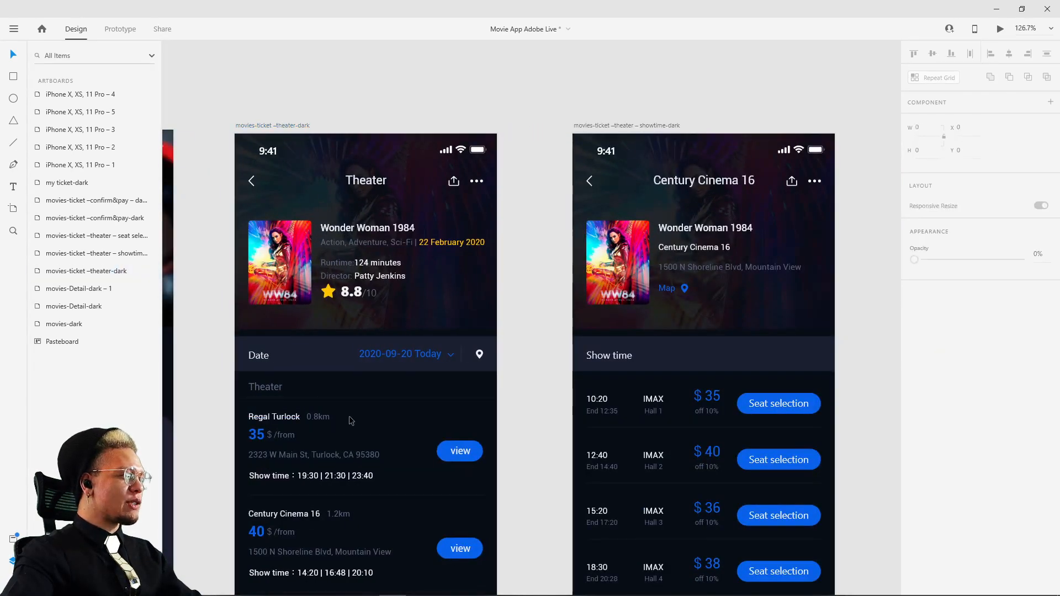
Link the Century Cinema 16 view button to movies-ticket –theater – showtime-dark with a Tap Auto-Animate transition, Snap easing, 0.3 s
drag(462, 468, 408, 356)
scroll(402, 346, down, 2)
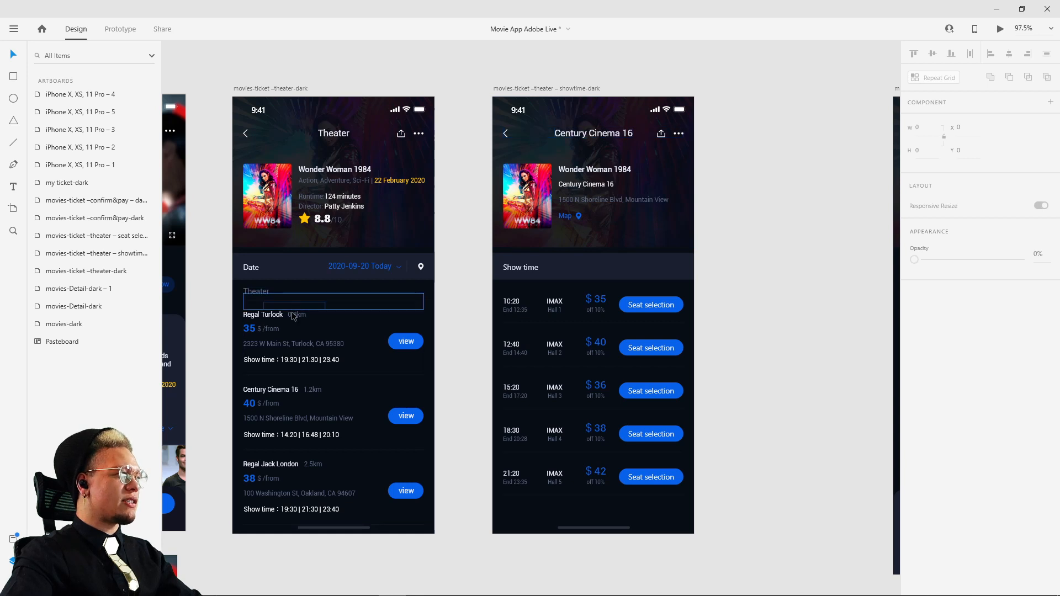
click(410, 419)
double_click(410, 418)
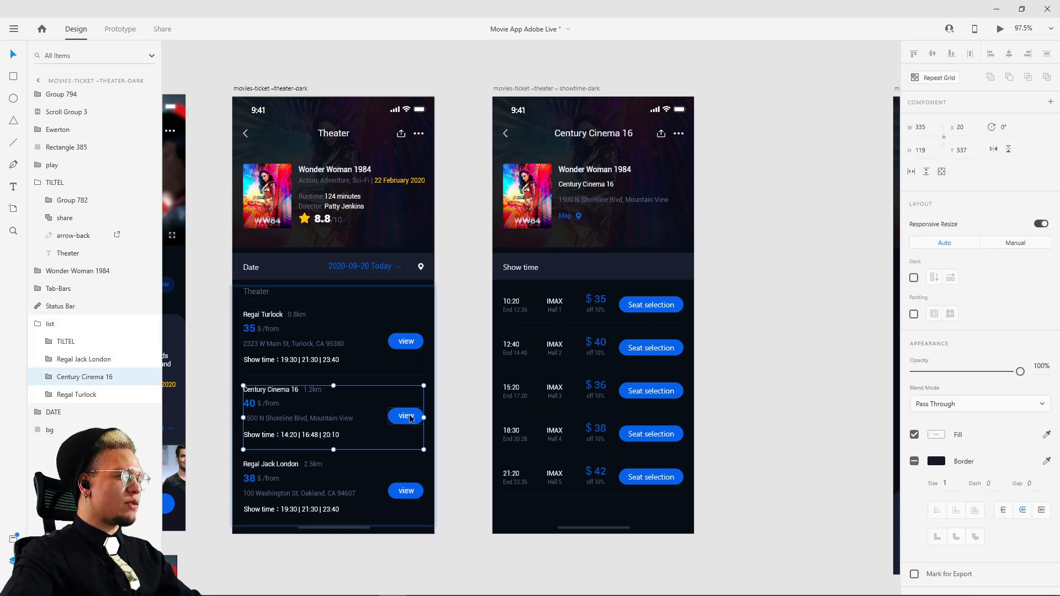
double_click(411, 418)
click(121, 30)
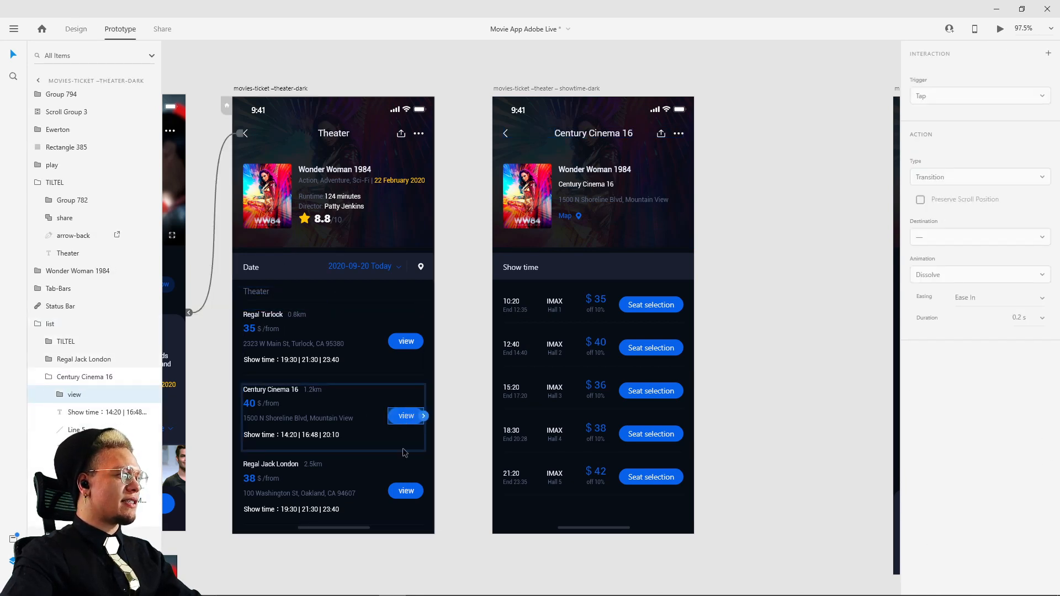
drag(426, 415, 555, 142)
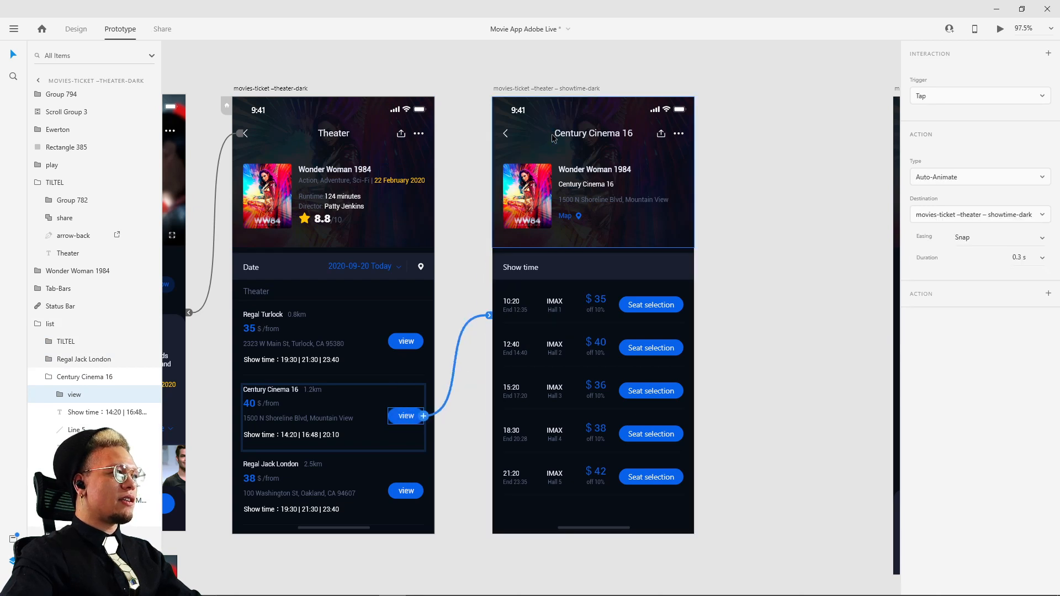
click(752, 173)
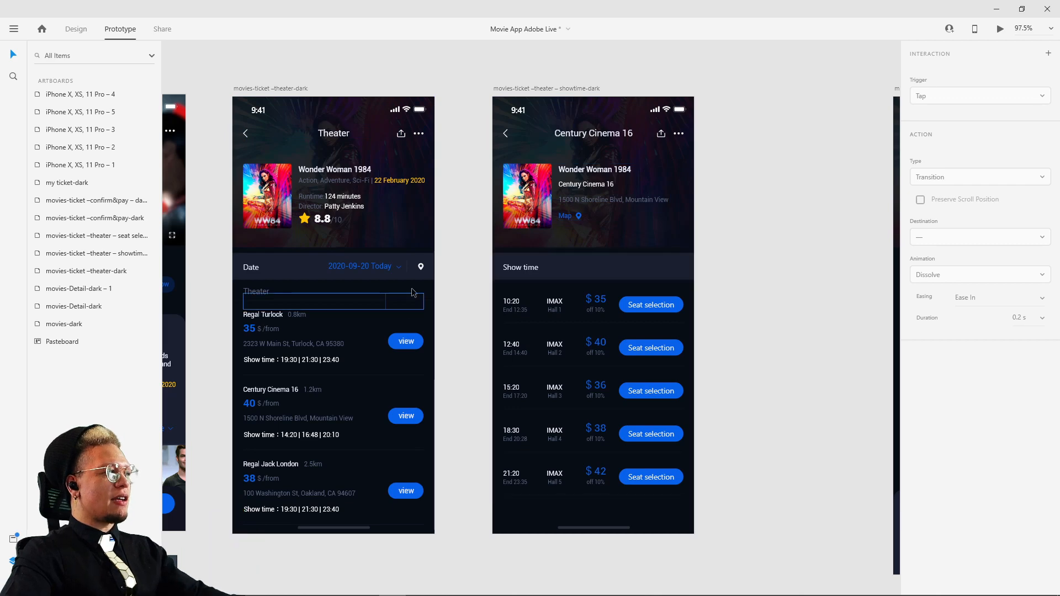
Try moving the Show time list group on the showtime artboard, then undo the move
click(523, 269)
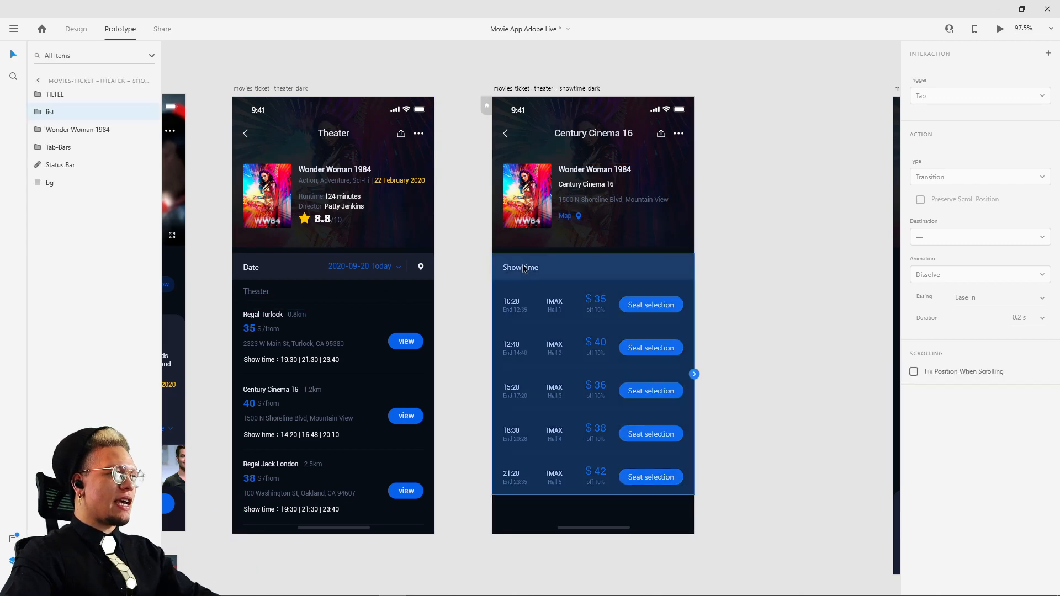
click(77, 29)
click(753, 210)
drag(531, 267, 560, 282)
key(ctrl+z)
click(760, 225)
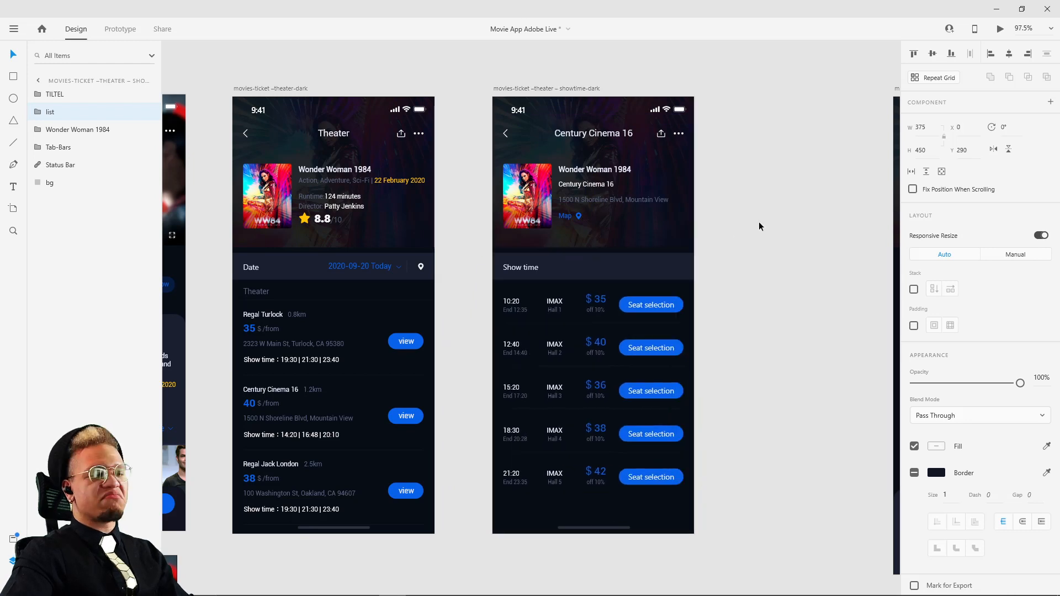
Try moving the Date bar and the theater list group on movies-ticket –theater-dark, undoing each move
click(310, 266)
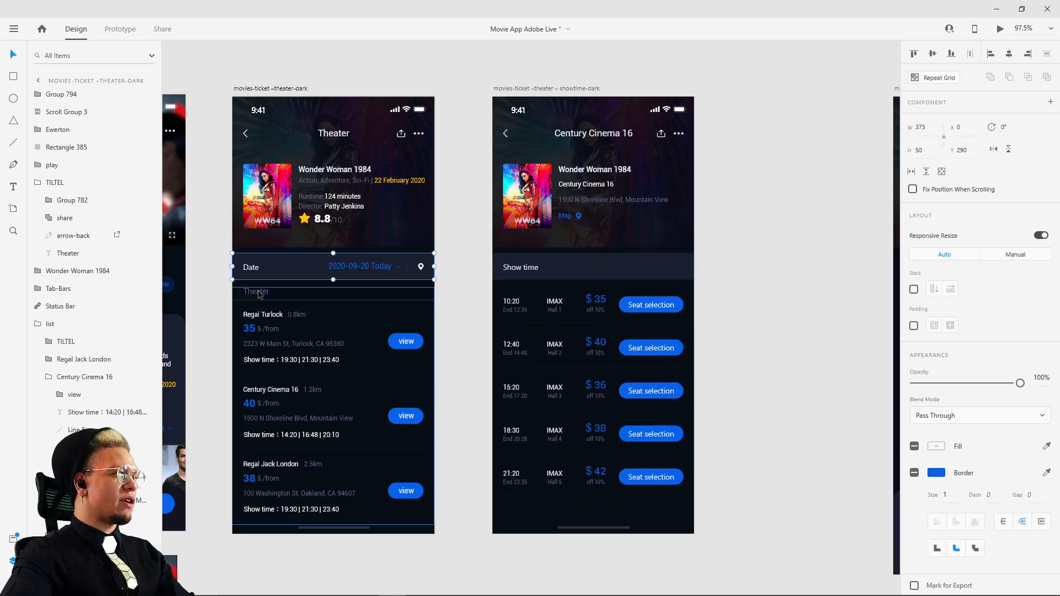
mouse_move(275, 269)
mouse_down()
mouse_move(309, 261)
mouse_move(298, 272)
mouse_move(321, 247)
mouse_move(276, 248)
mouse_up()
key(ctrl+z)
drag(255, 291, 282, 277)
key(ctrl+z)
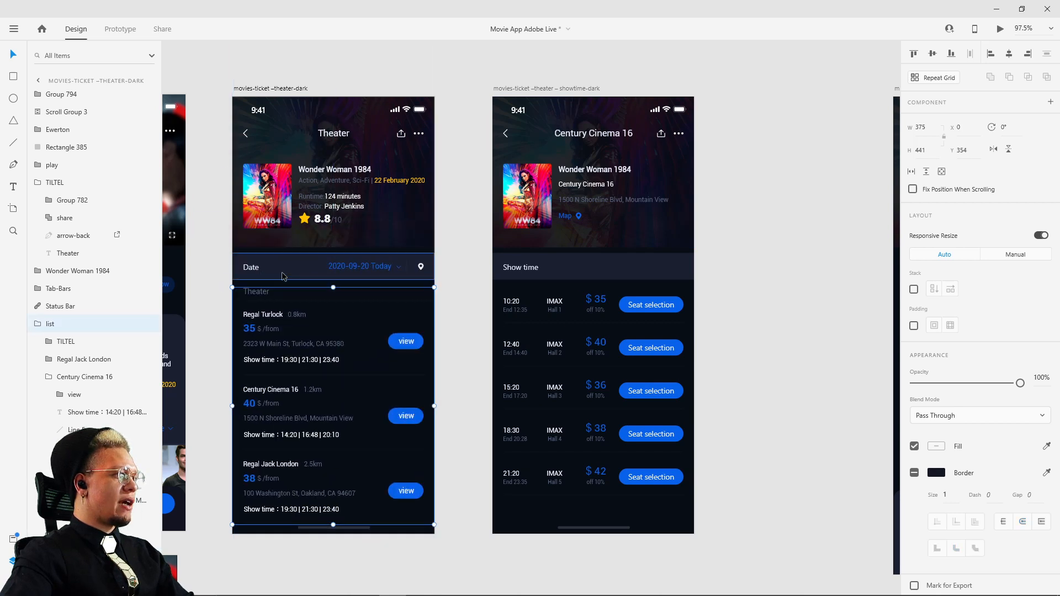
Copy the Date bar and theater list group from movies-ticket –theater-dark and paste them in place on movies-ticket –theater – showtime-dark
double_click(267, 293)
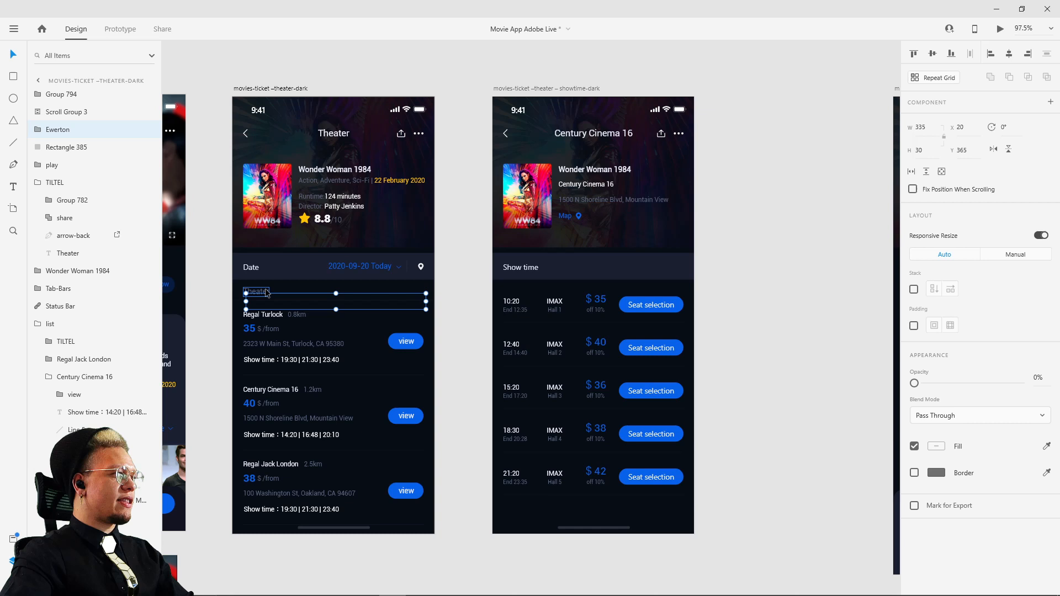
key(Escape)
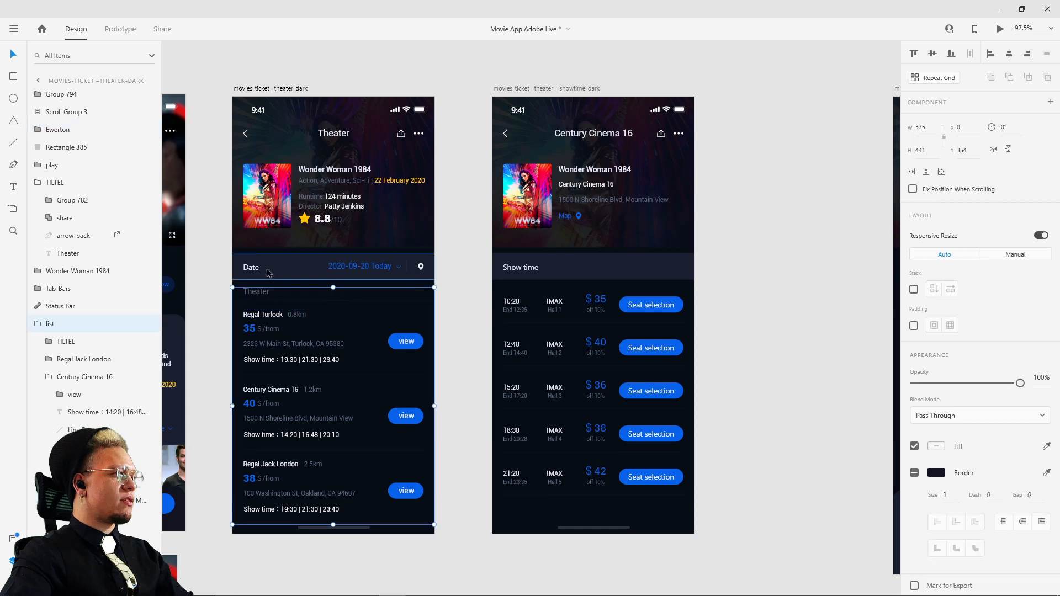
drag(268, 273, 291, 256)
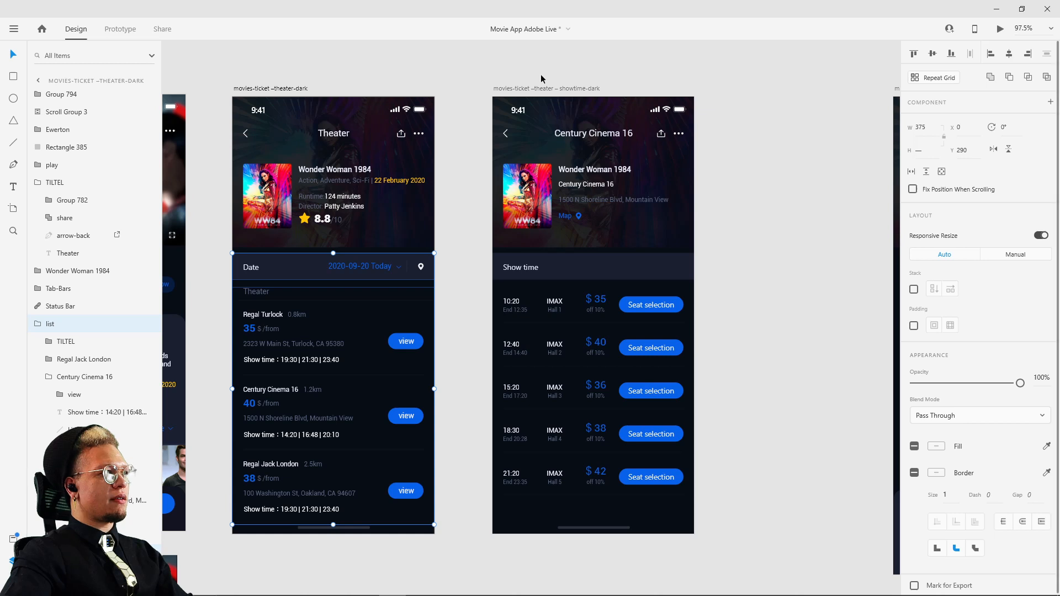
click(613, 113)
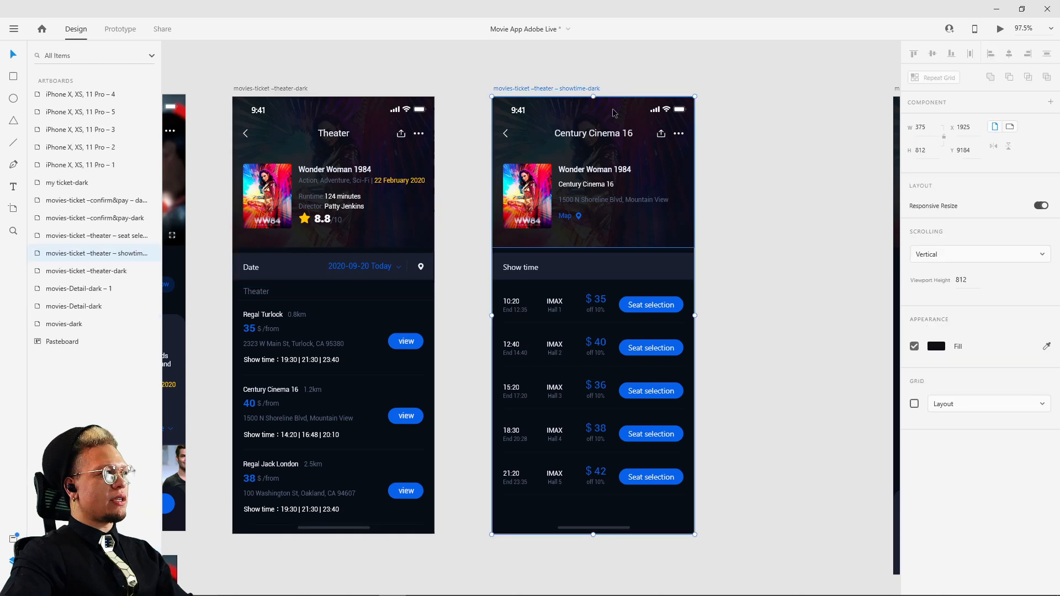
key(ctrl+v)
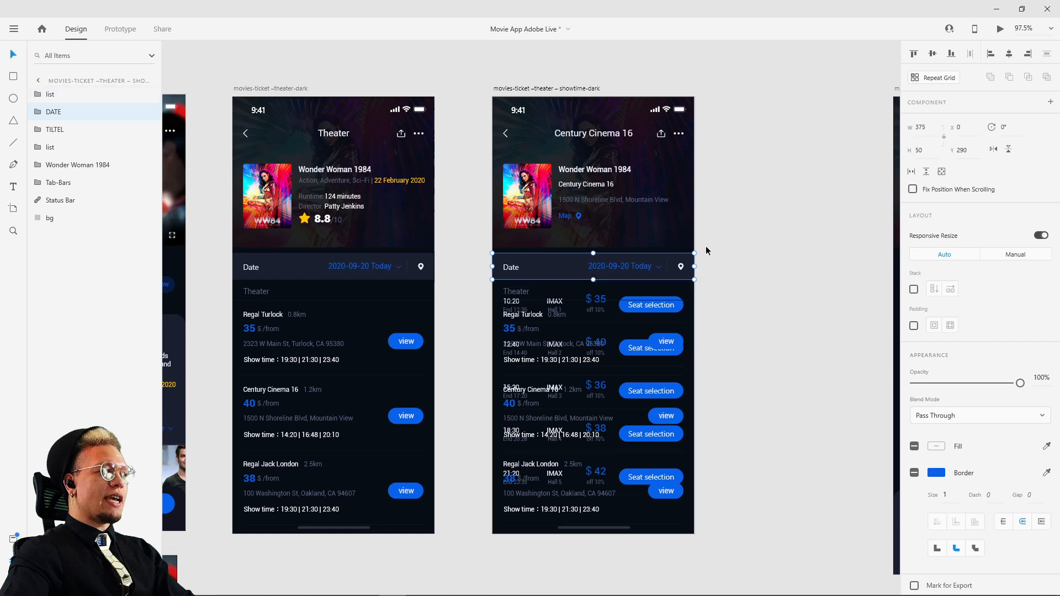
Set the opacity of the pasted Date bar and theater list group to 0%, shifting the list slightly down to Y 387
key(0)
key(0)
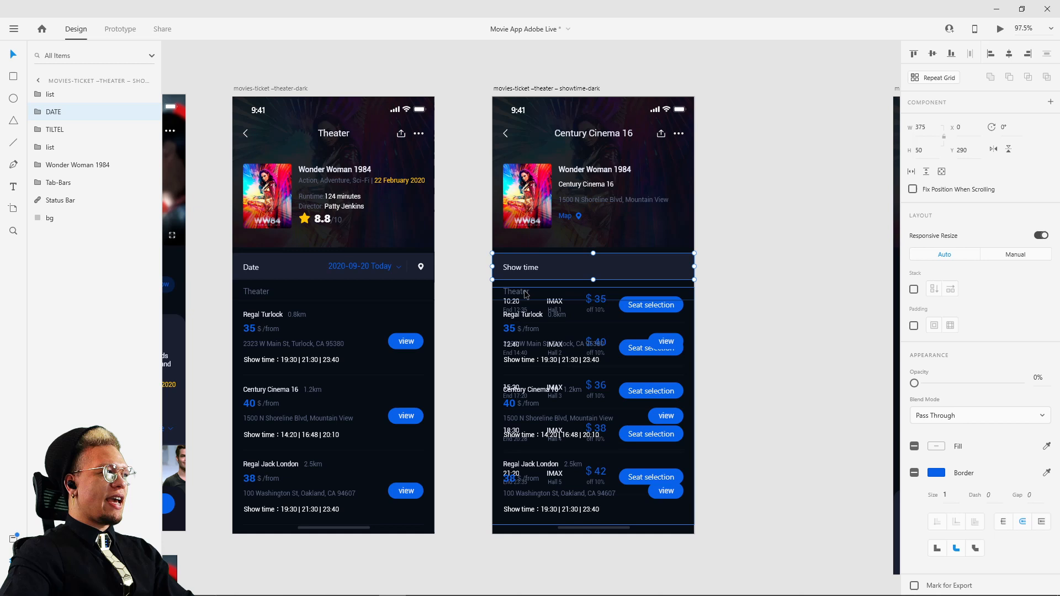
drag(525, 294, 526, 312)
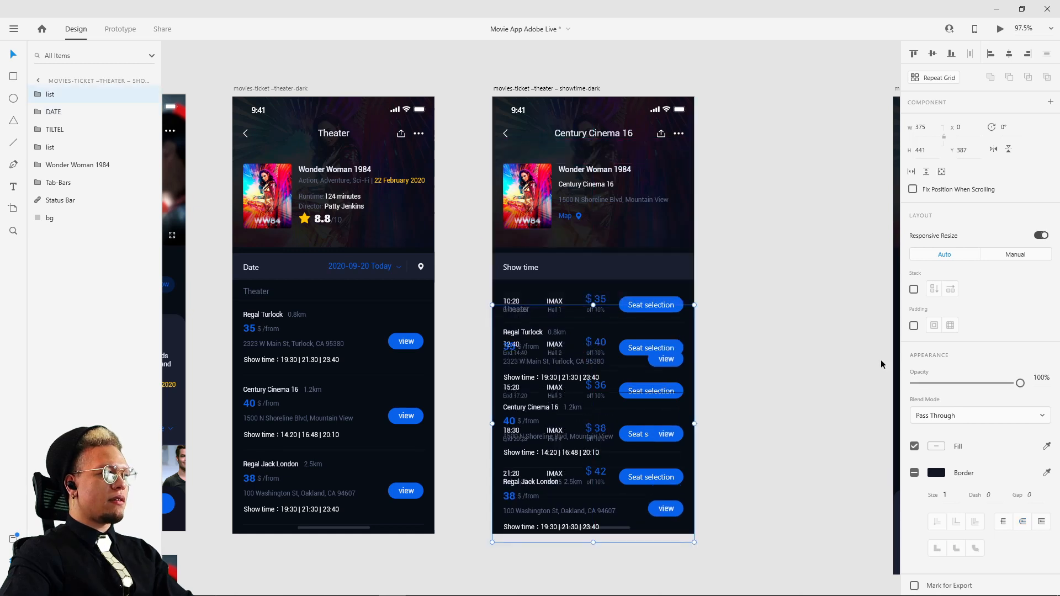
drag(1020, 383, 851, 402)
click(797, 277)
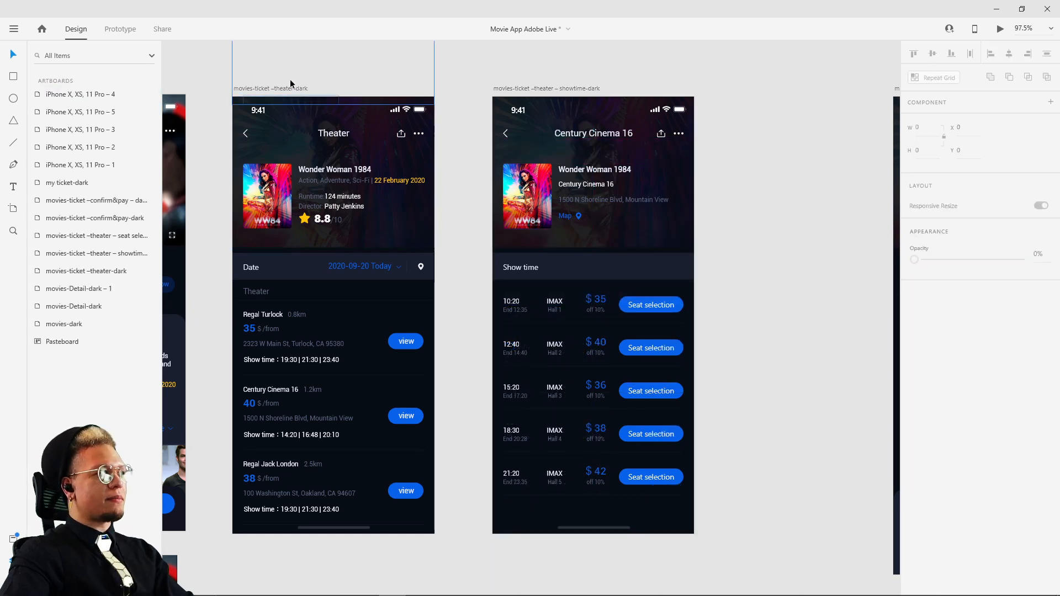
Try nudging the Show time list group on movies-ticket –theater – showtime-dark, then undo the move
click(288, 89)
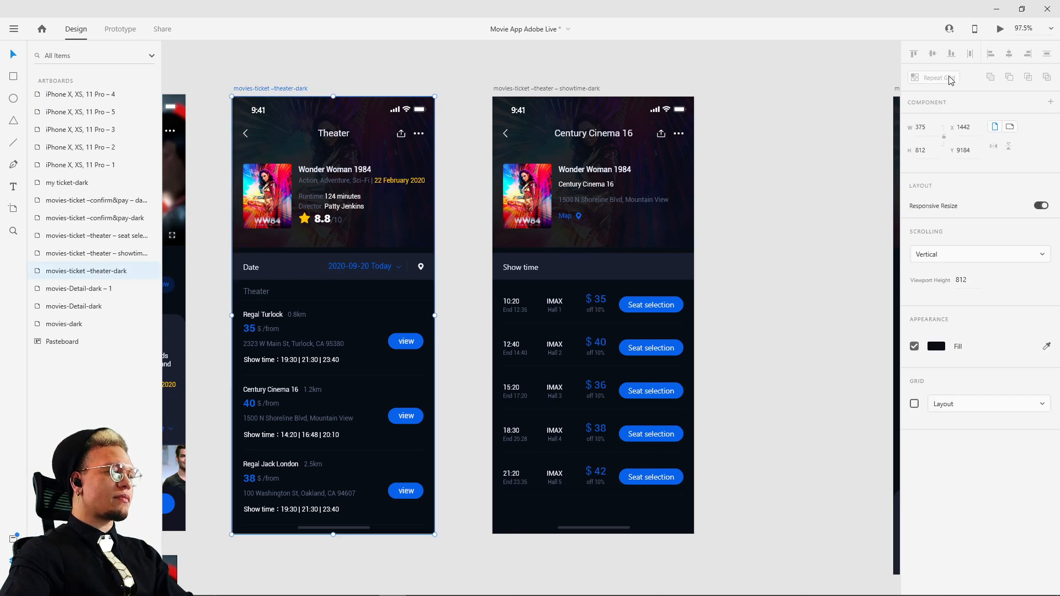
click(519, 307)
drag(522, 303, 526, 299)
key(ctrl+z)
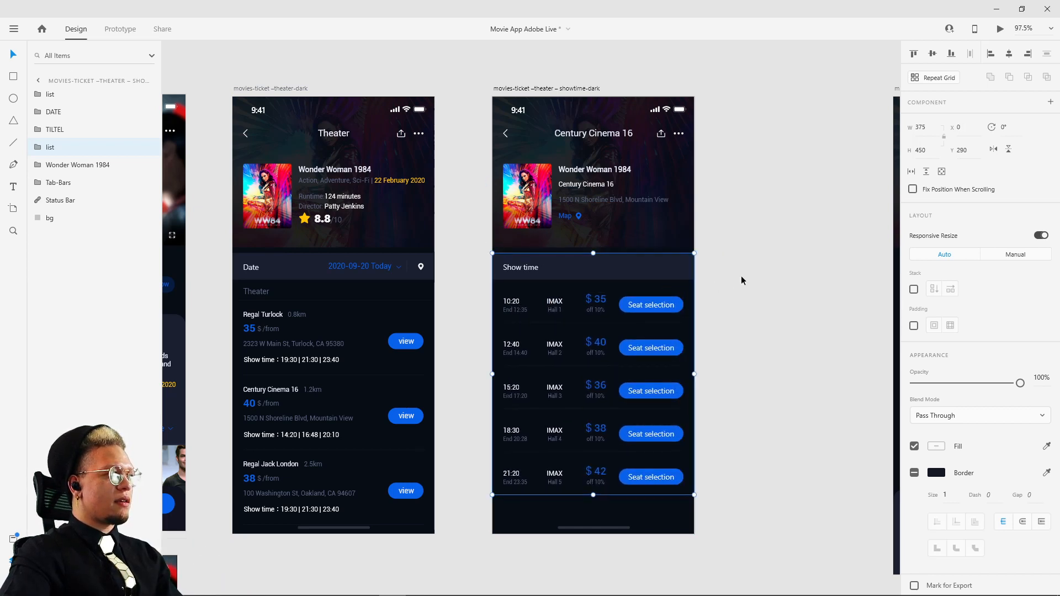
click(740, 279)
Try ungrouping the Show time list group to reach its individual showtime rows, then undo the ungrouping
click(513, 273)
click(512, 299)
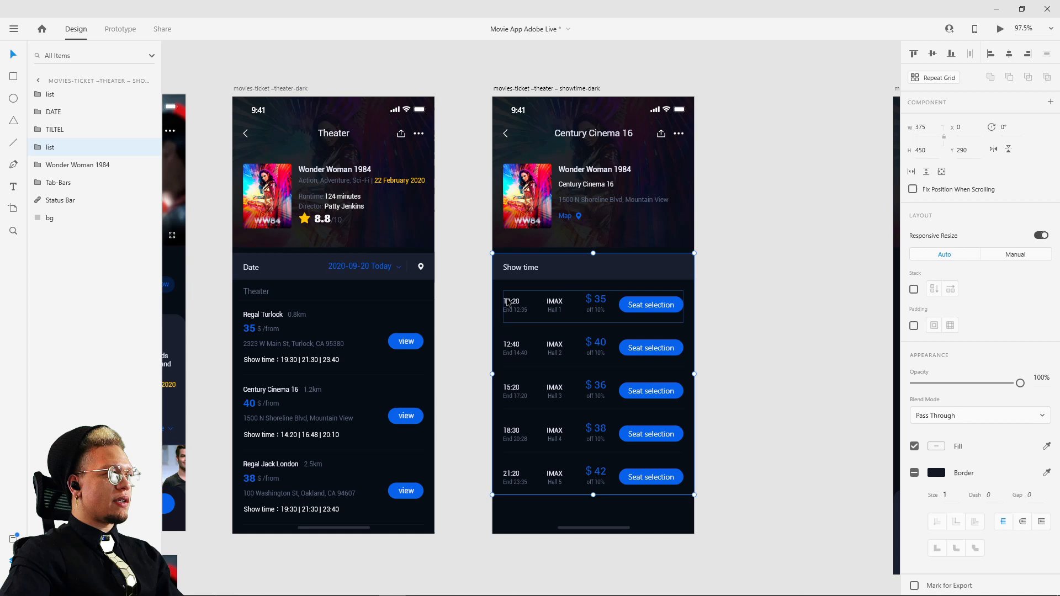
key(ctrl+shift+g)
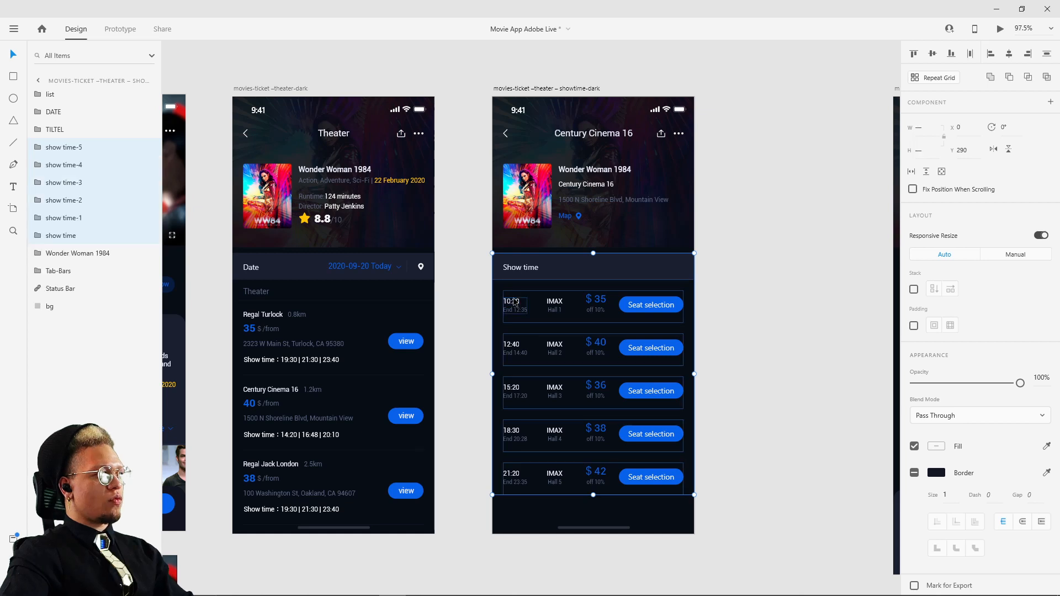
click(514, 302)
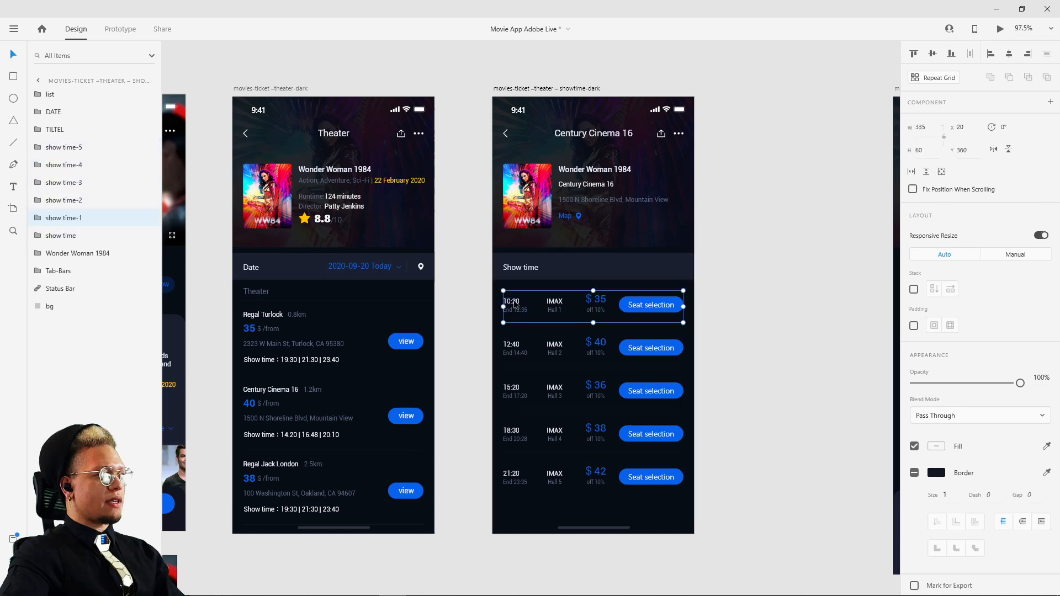
key(Escape)
click(511, 345)
key(ctrl+z)
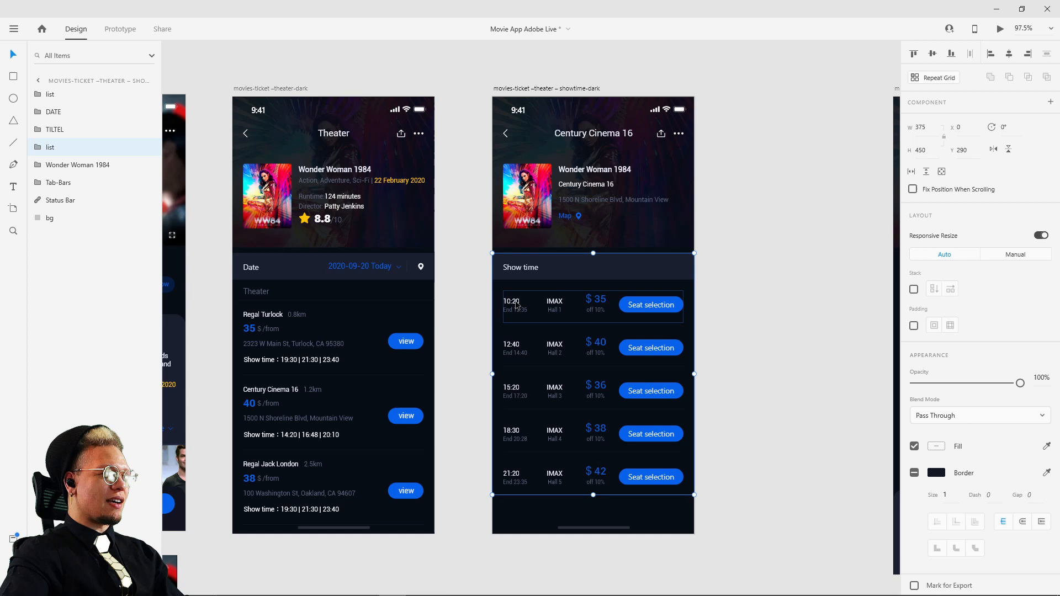
key(Escape)
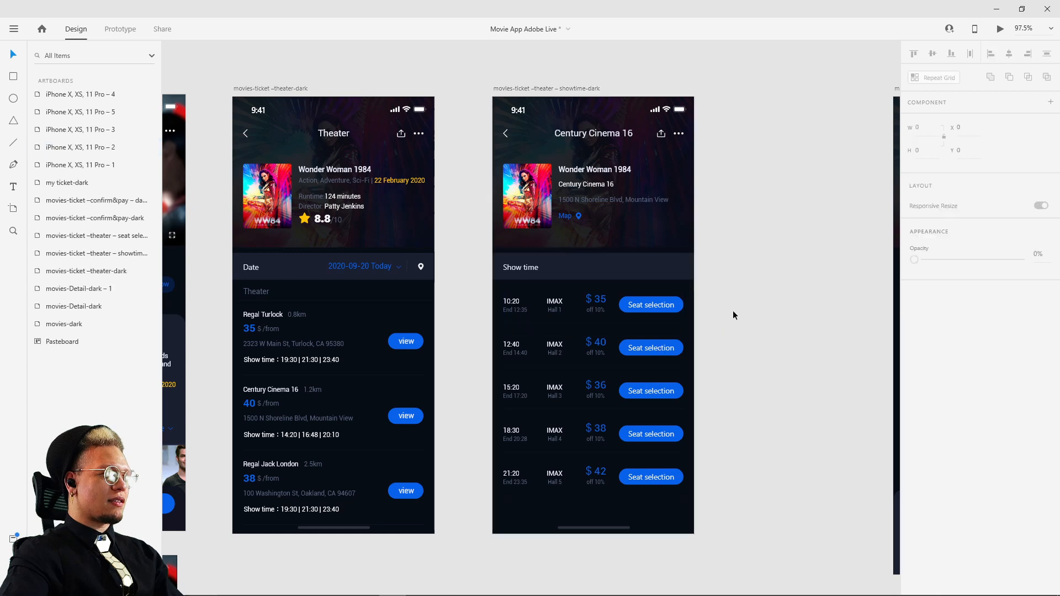
Undo hiding and pasting the Date bar and theater list group on movies-ticket –theater – showtime-dark
click(512, 307)
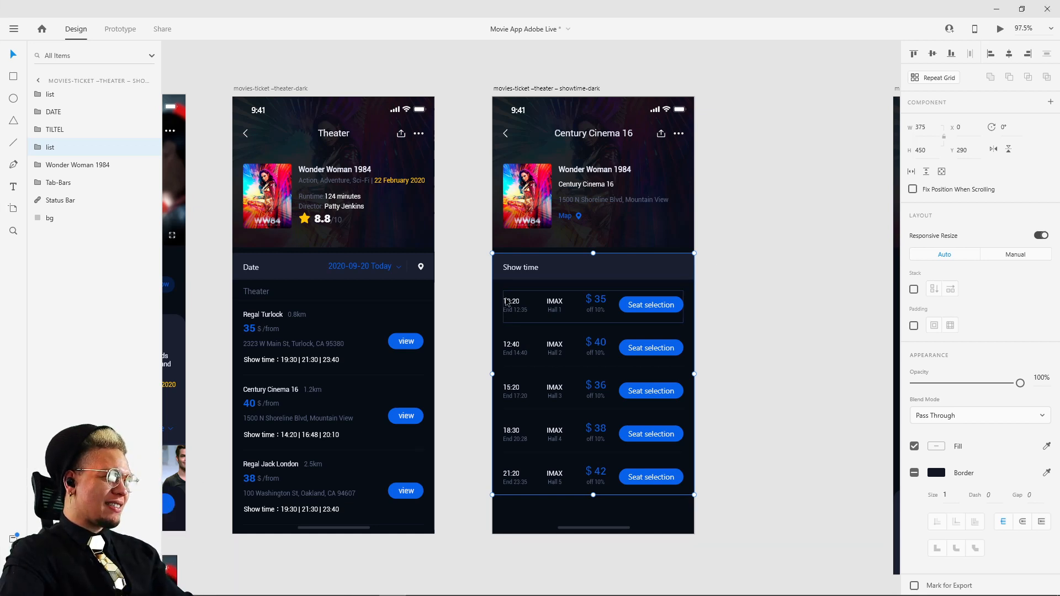
double_click(507, 302)
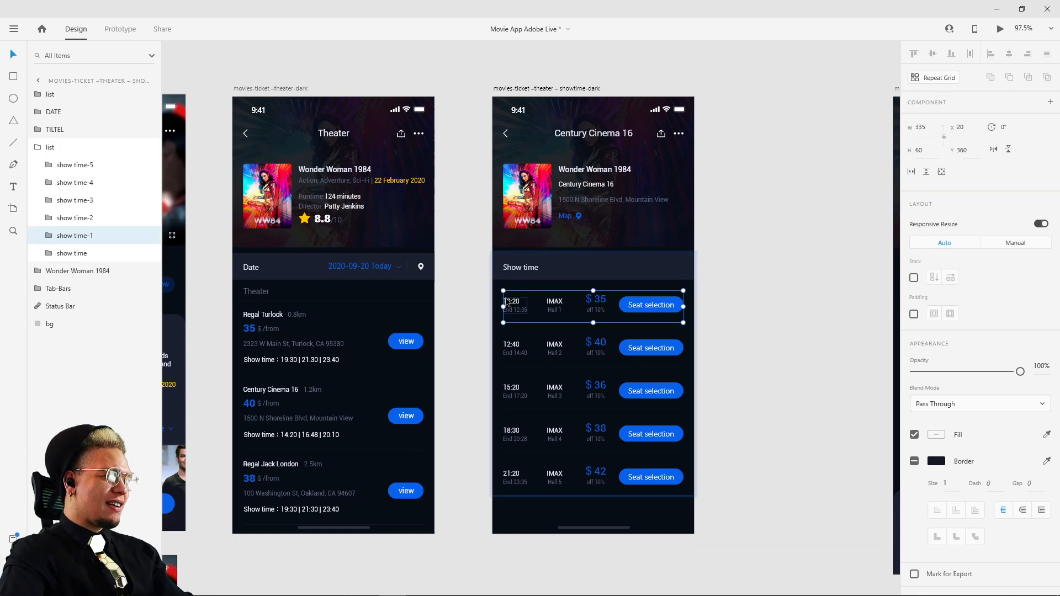
key(ctrl+v)
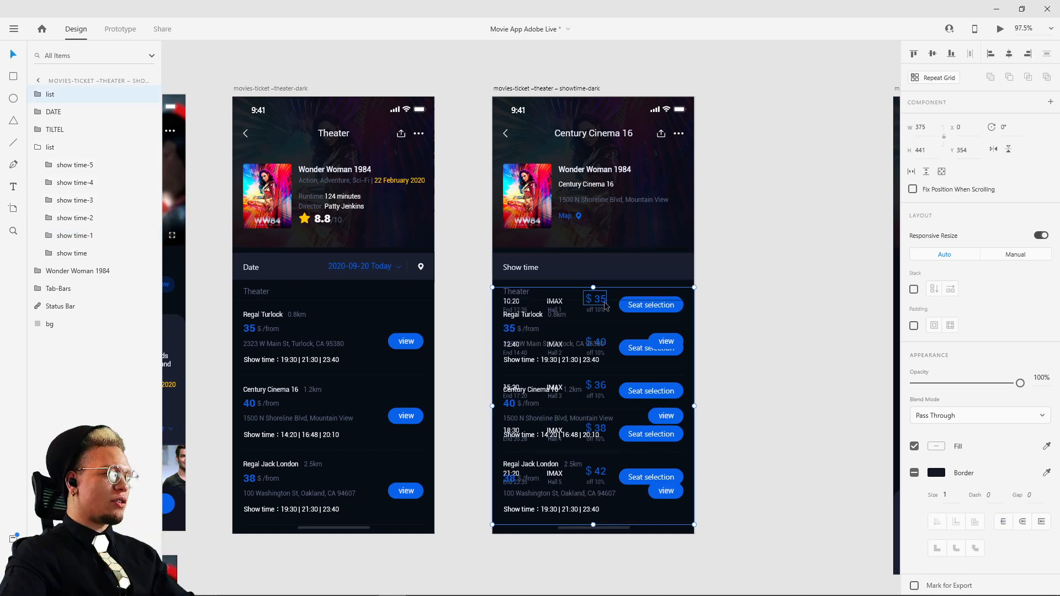
key(ctrl+z)
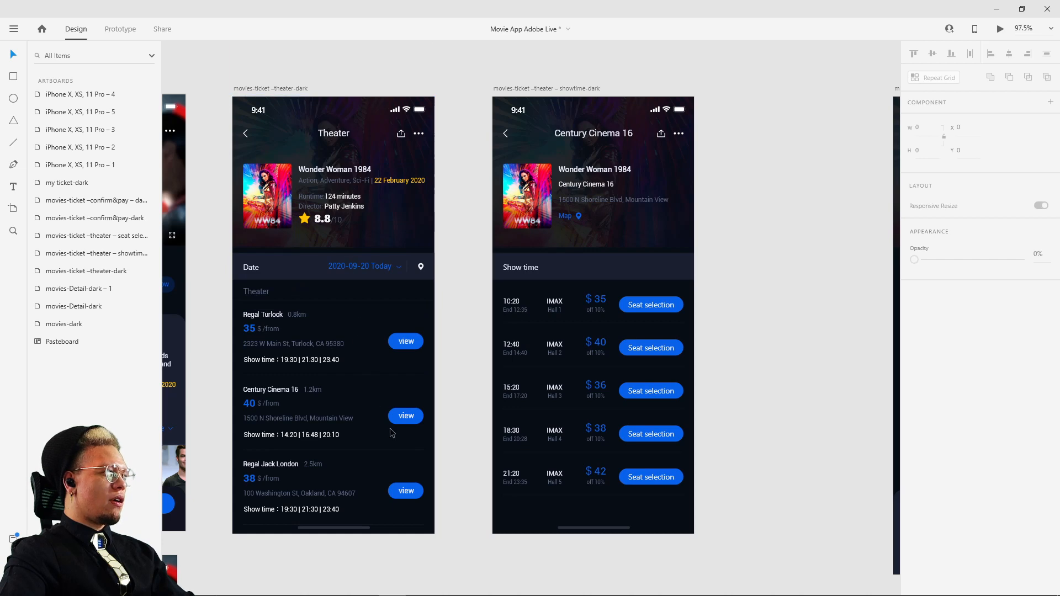
Preview movies-ticket –theater-dark, test the Century Cinema 16 view transition and close the preview
click(263, 89)
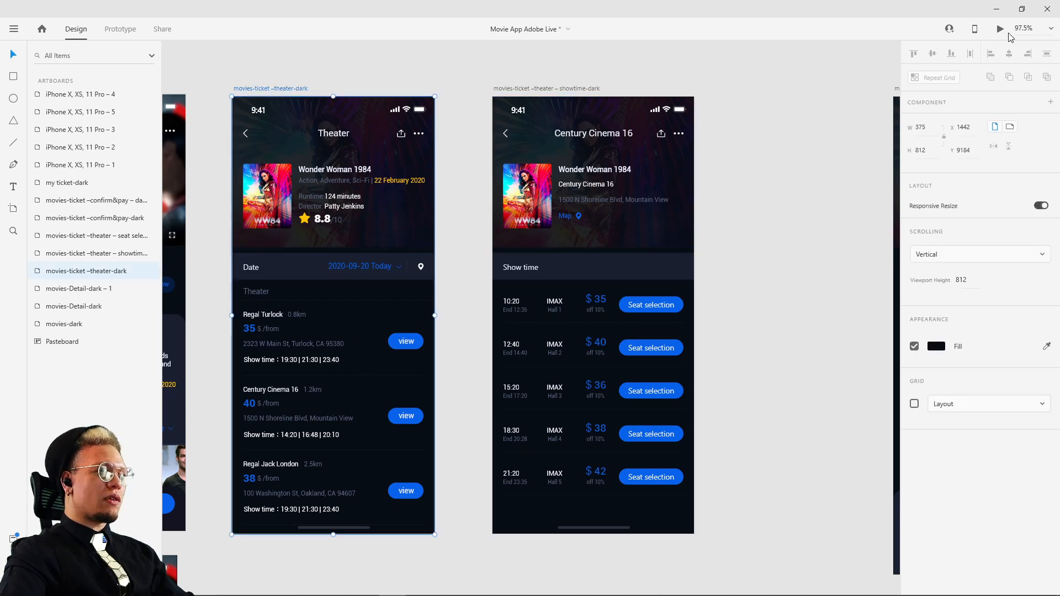
key(ctrl+Return)
click(383, 460)
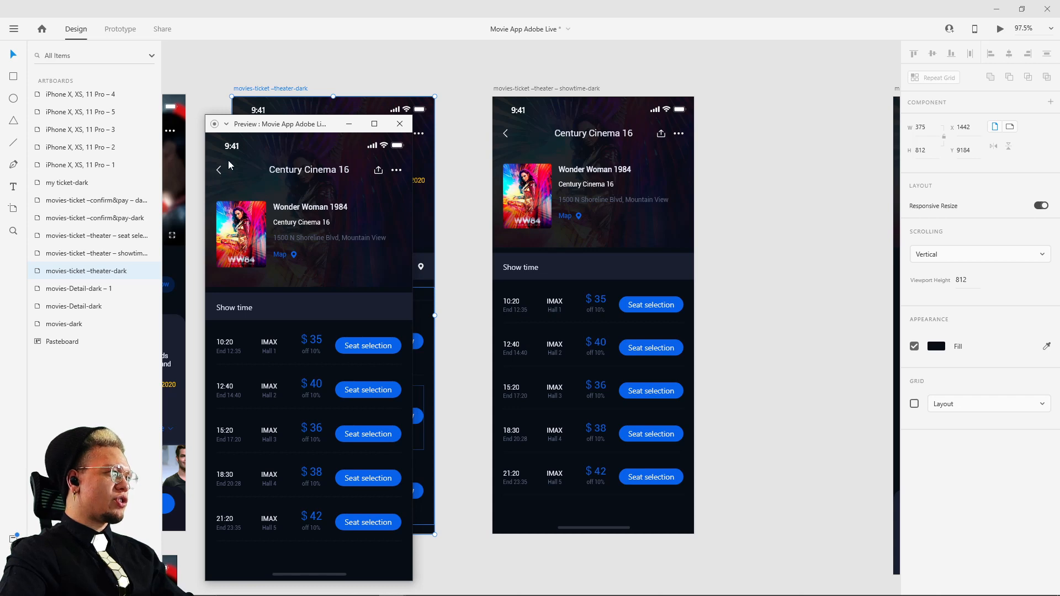
click(400, 123)
Link the showtime artboard's back arrow to movies-ticket –theater-dark with a Tap Auto-Animate transition, Snap easing, 0.3 s
drag(270, 99, 403, 118)
click(119, 29)
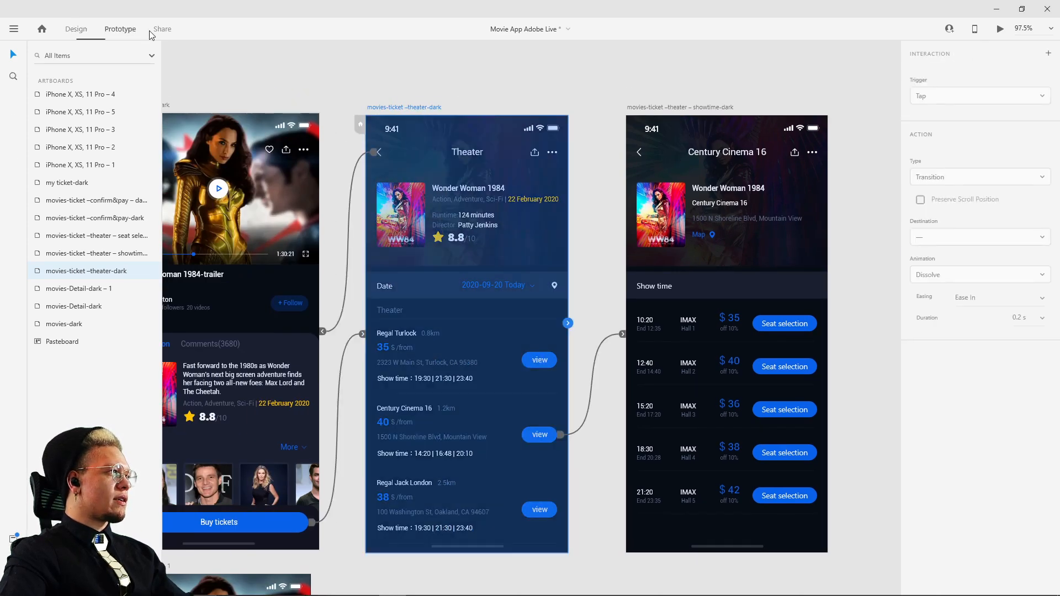
click(640, 154)
double_click(639, 154)
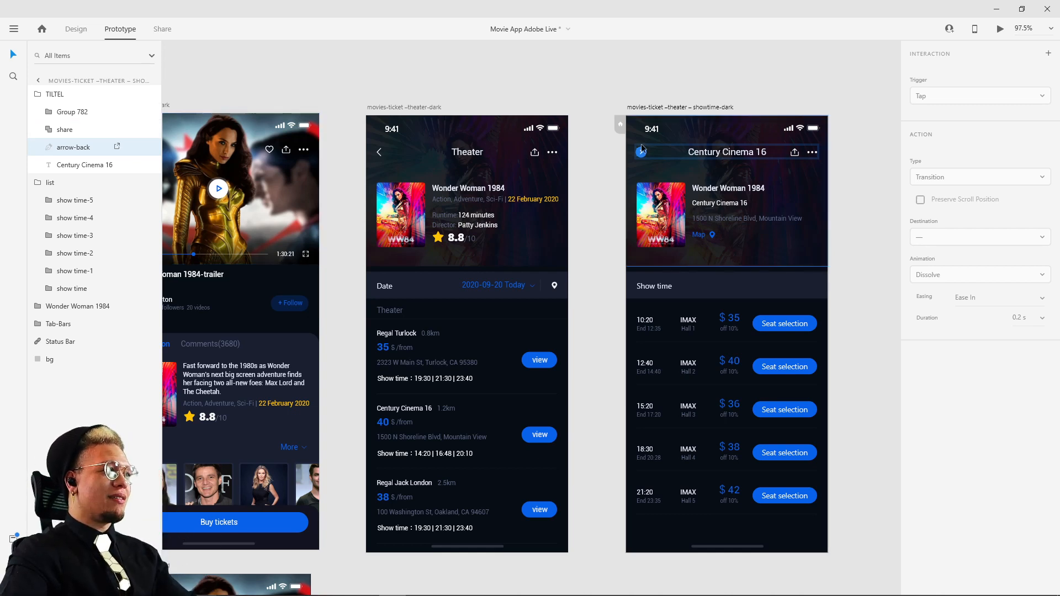
drag(640, 150, 527, 251)
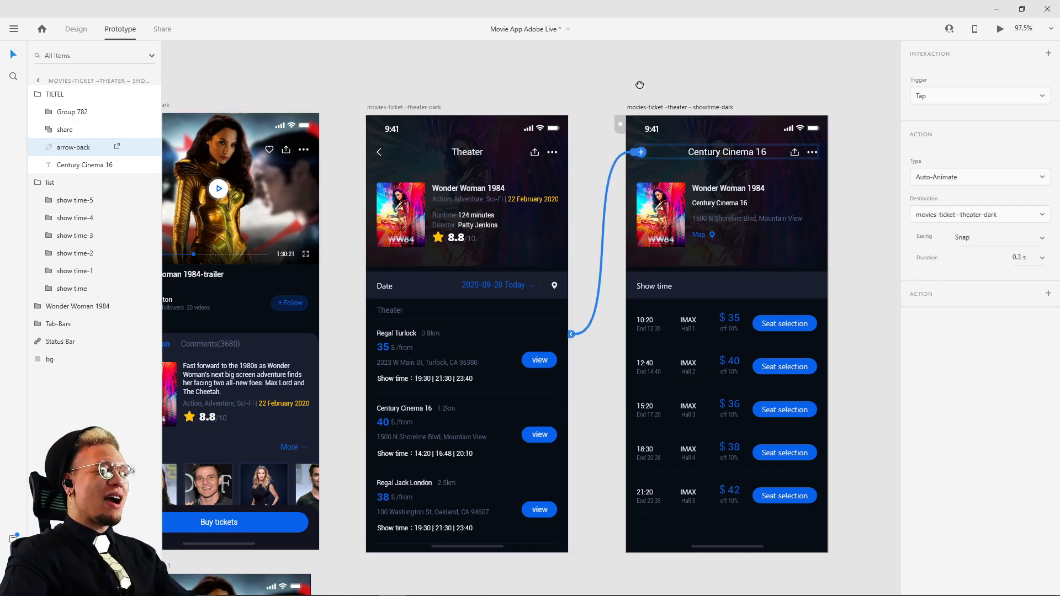
drag(639, 84, 549, 104)
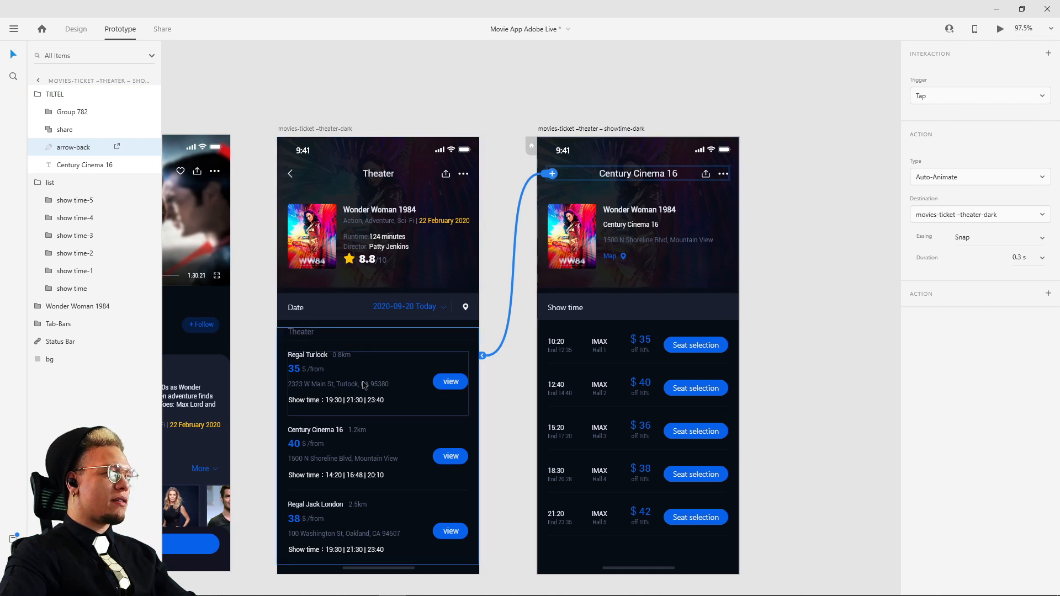
In design mode, examine how the showtime list and the theater artboard's Date bar and list are grouped
click(72, 28)
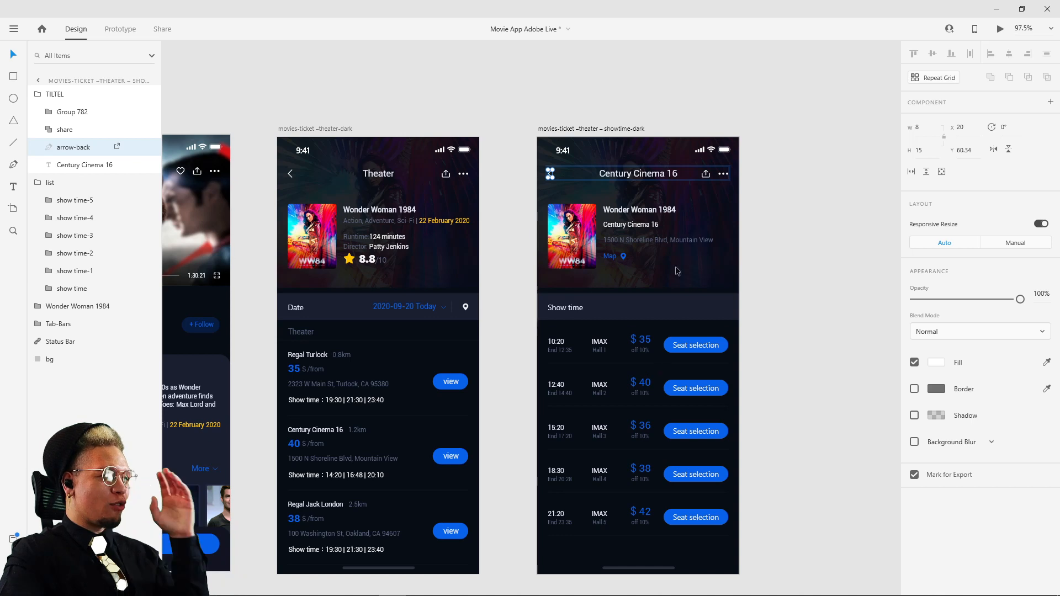
click(693, 353)
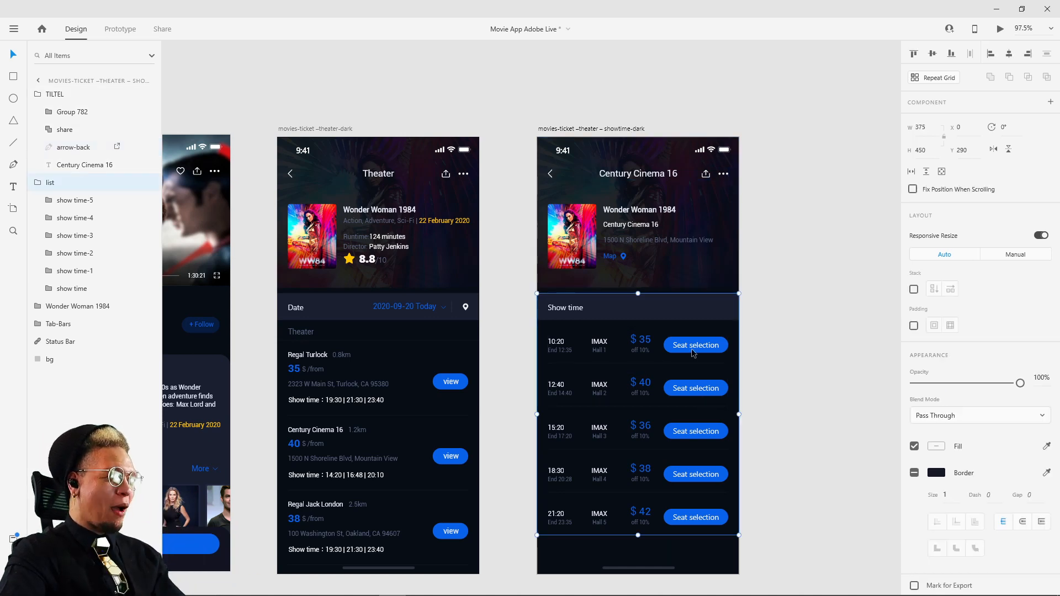
click(693, 353)
shift+click(595, 396)
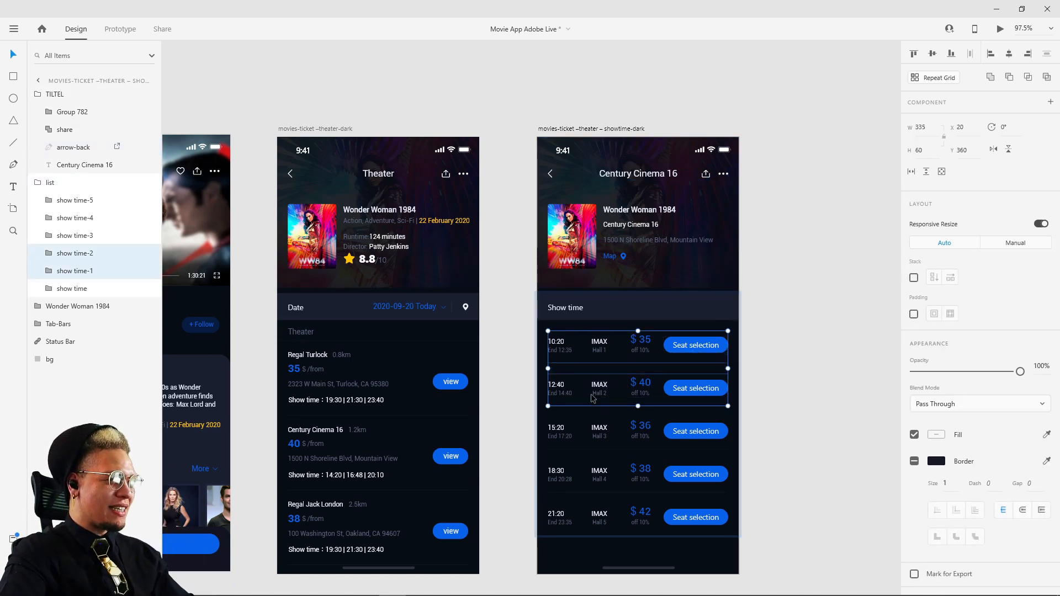
click(298, 378)
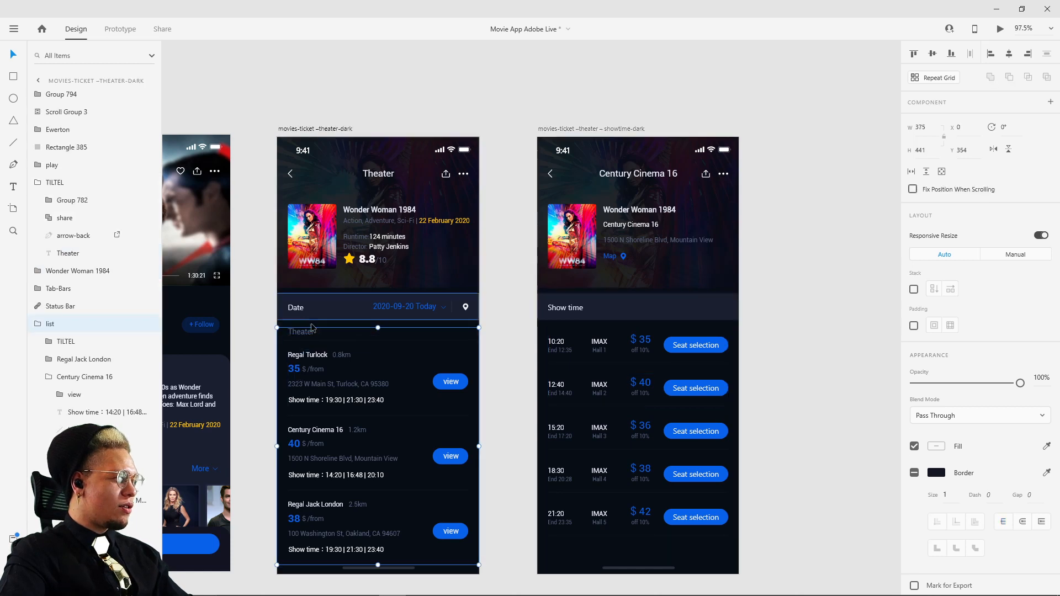
click(305, 304)
click(628, 311)
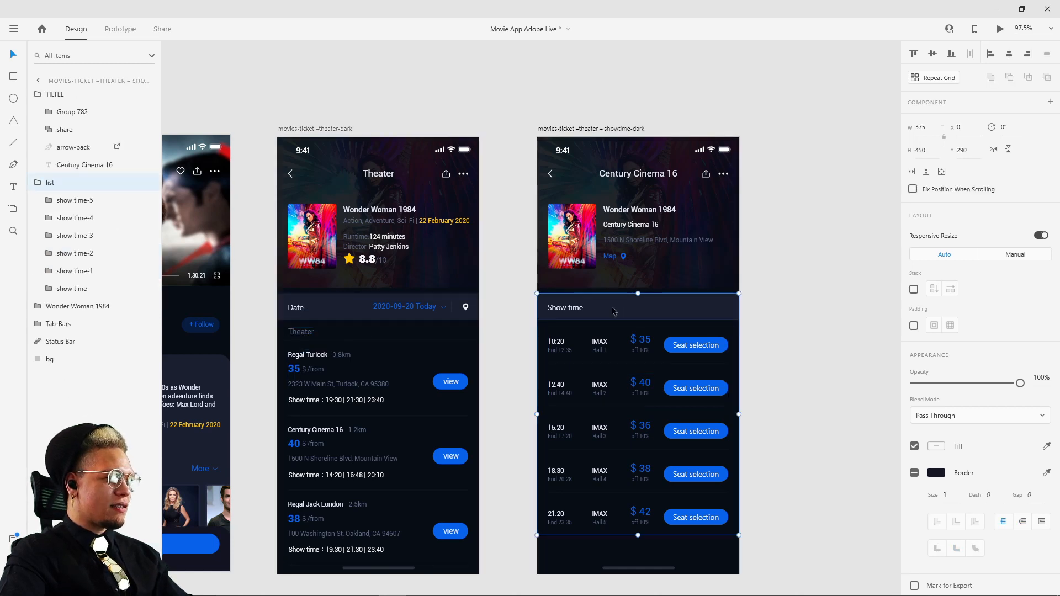
click(804, 295)
Ungroup the list on movies-ticket –theater – showtime-dark and group its five showtime rows separately from the Show time header
click(607, 355)
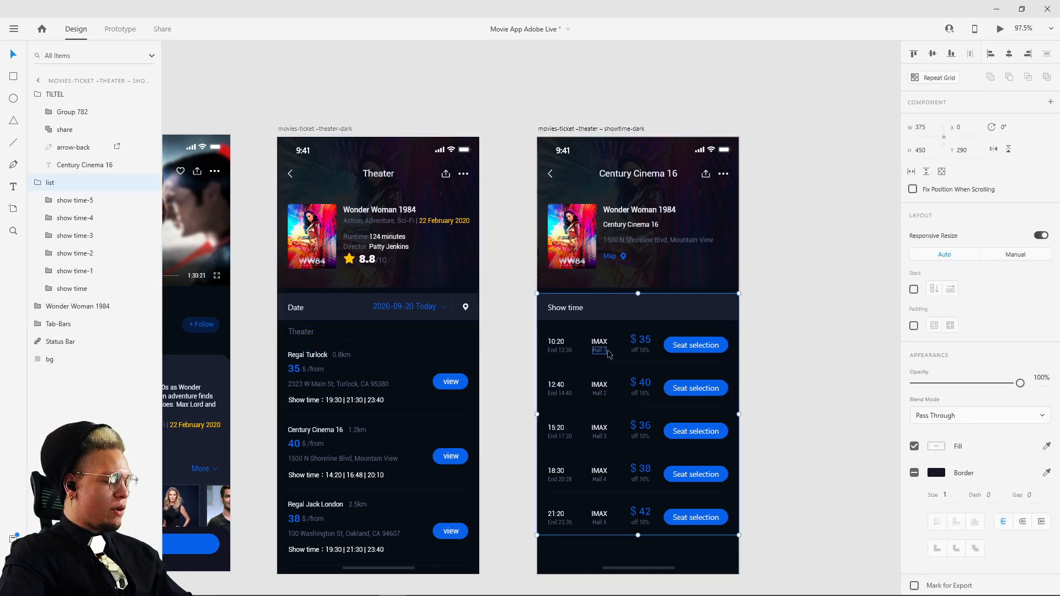
key(ctrl+shift+g)
click(599, 346)
shift+click(599, 390)
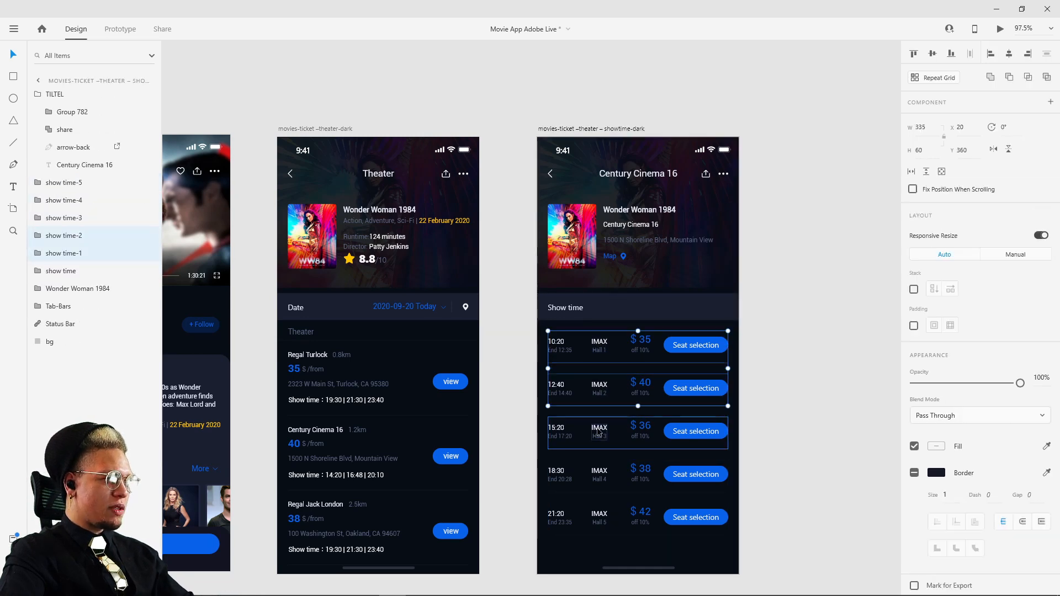
shift+click(599, 432)
shift+click(601, 478)
shift+click(601, 517)
key(ctrl+g)
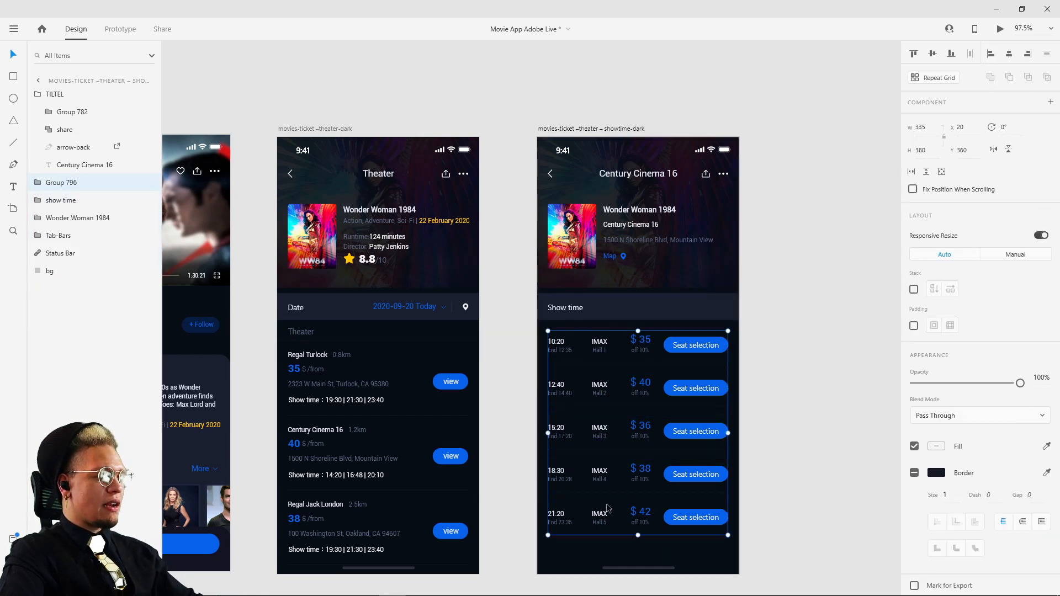
click(574, 310)
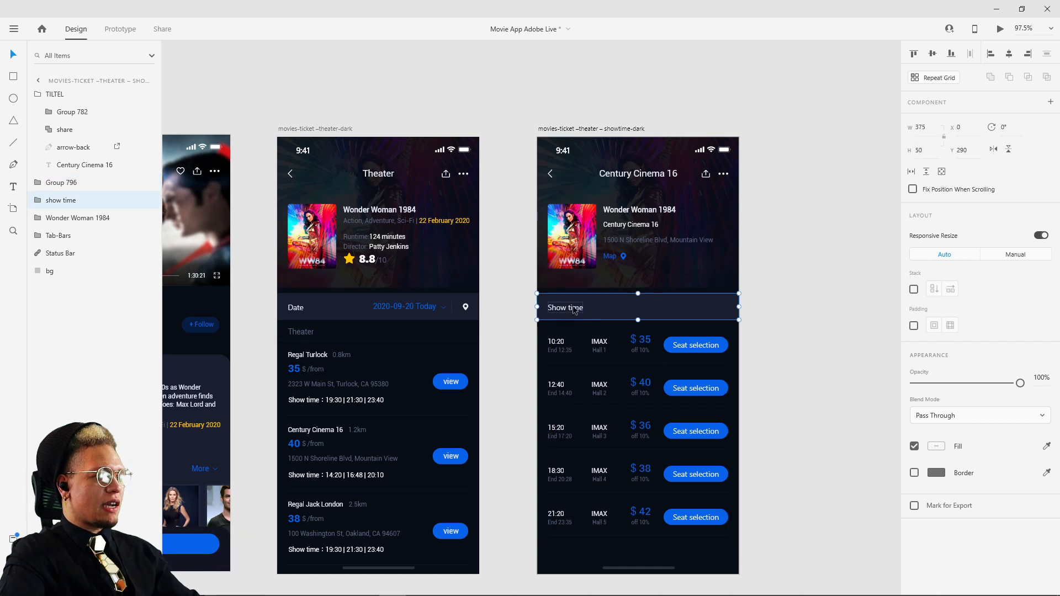
click(806, 275)
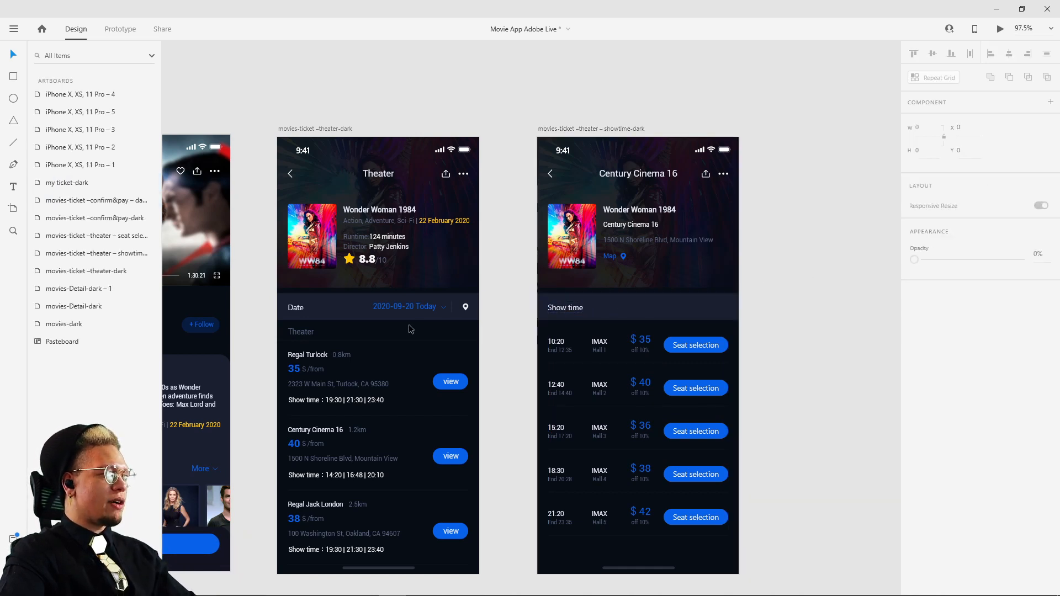
Examine the grouping of the Date bar, theater list and showtime rows, and check the Century Cinema 16 view button's transition
click(385, 305)
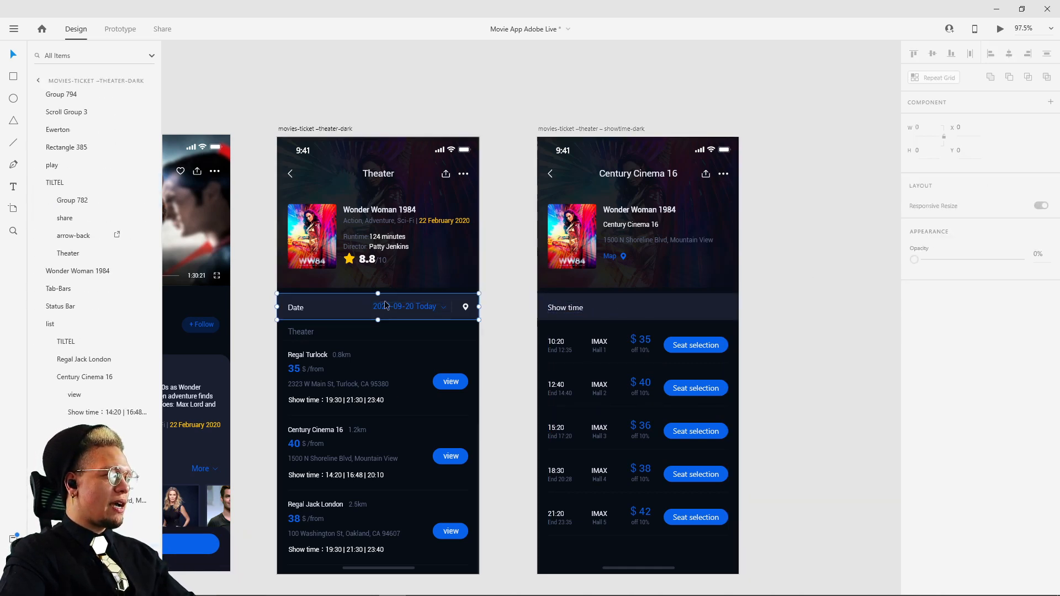
click(524, 262)
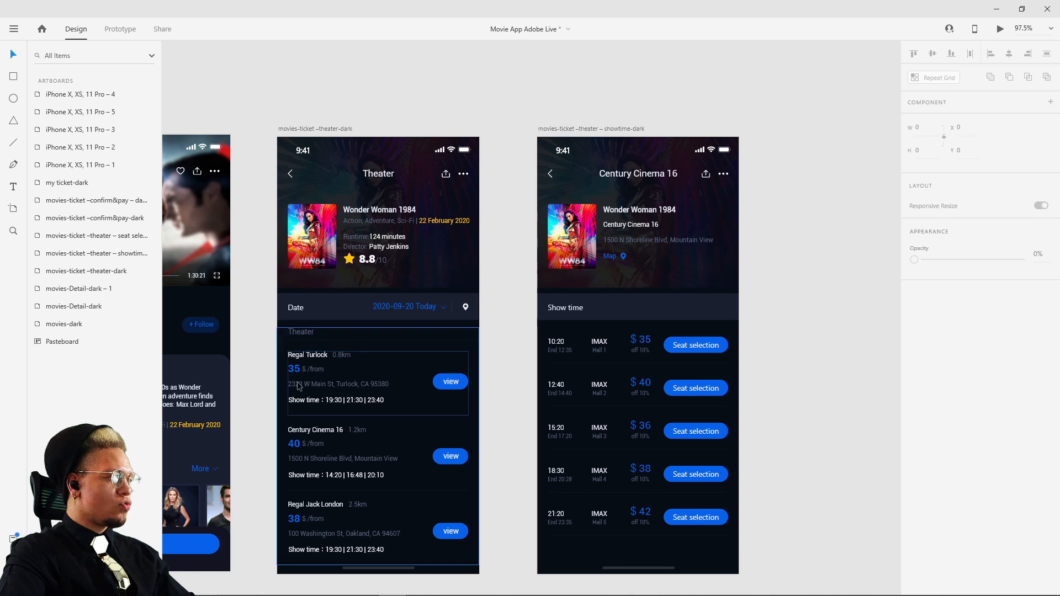
click(298, 333)
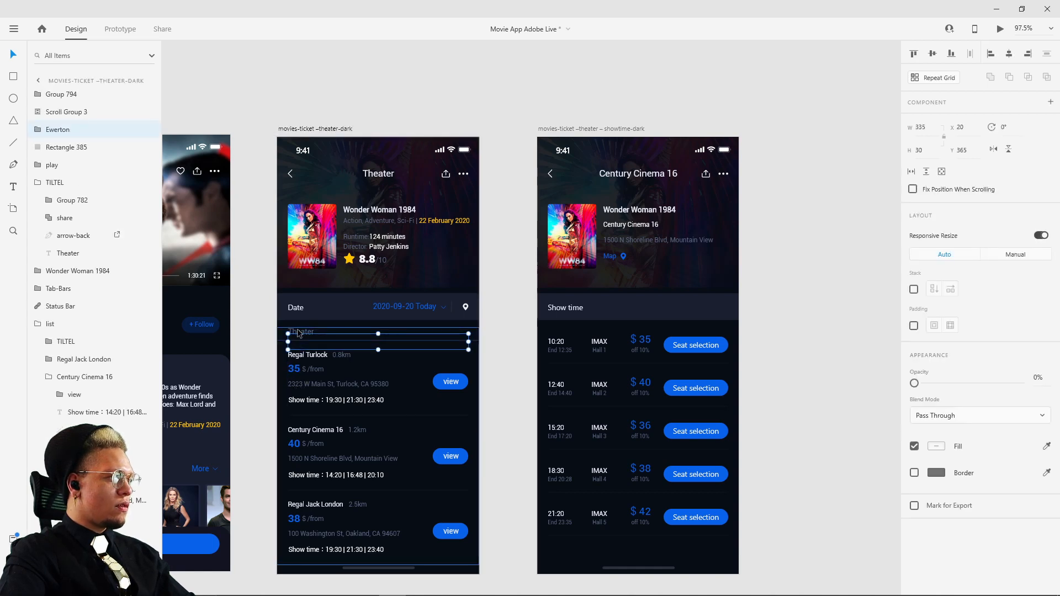
click(542, 300)
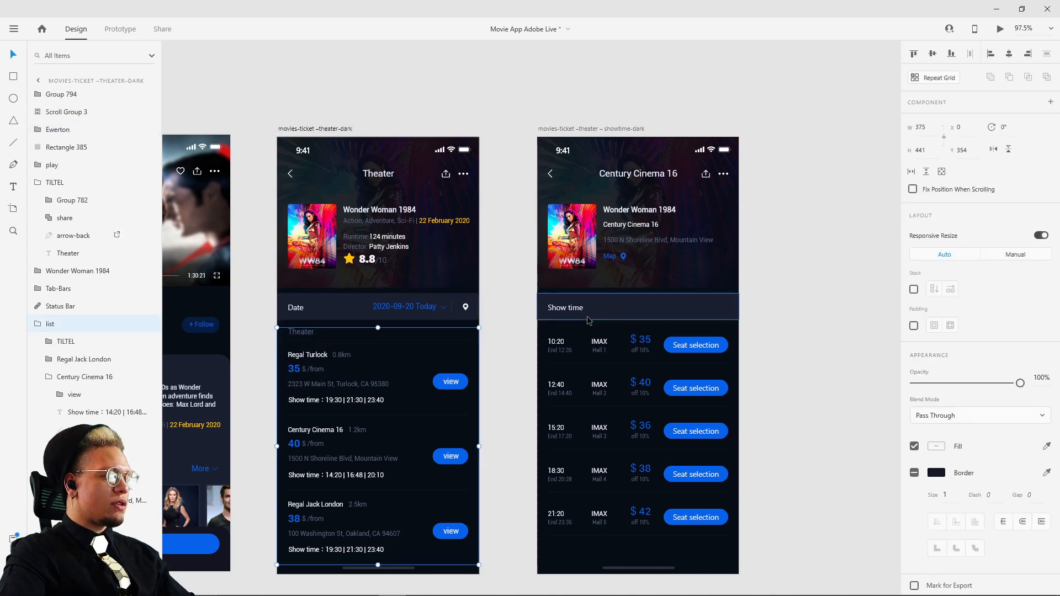
click(296, 129)
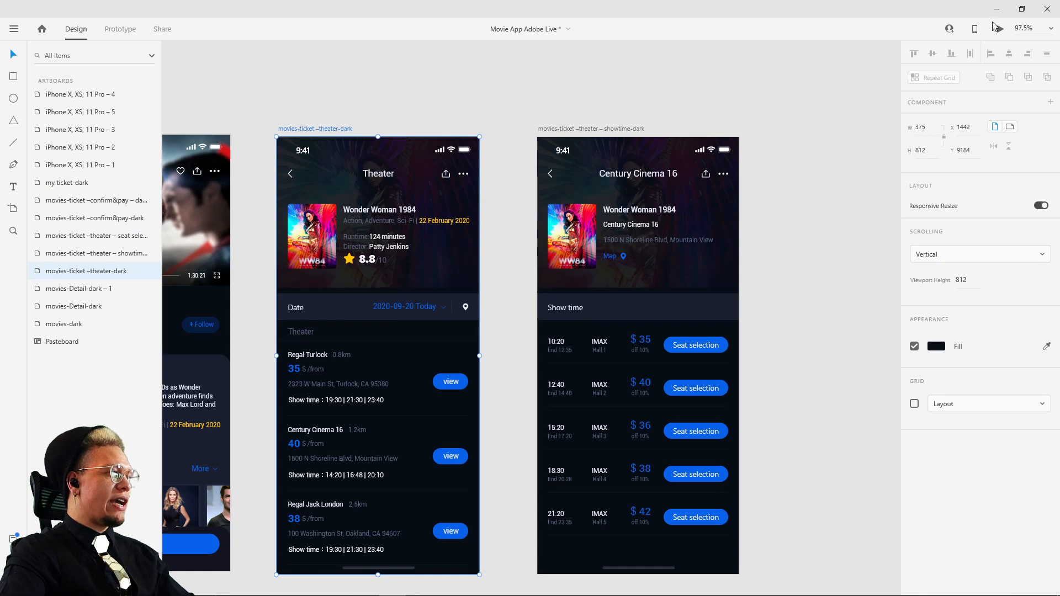
click(123, 29)
click(472, 461)
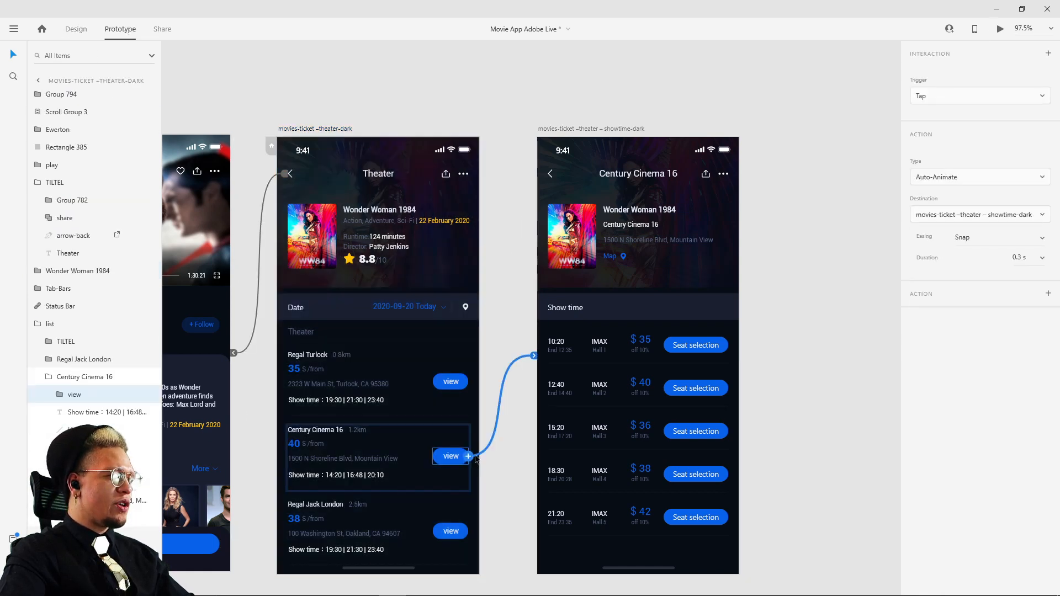
click(76, 31)
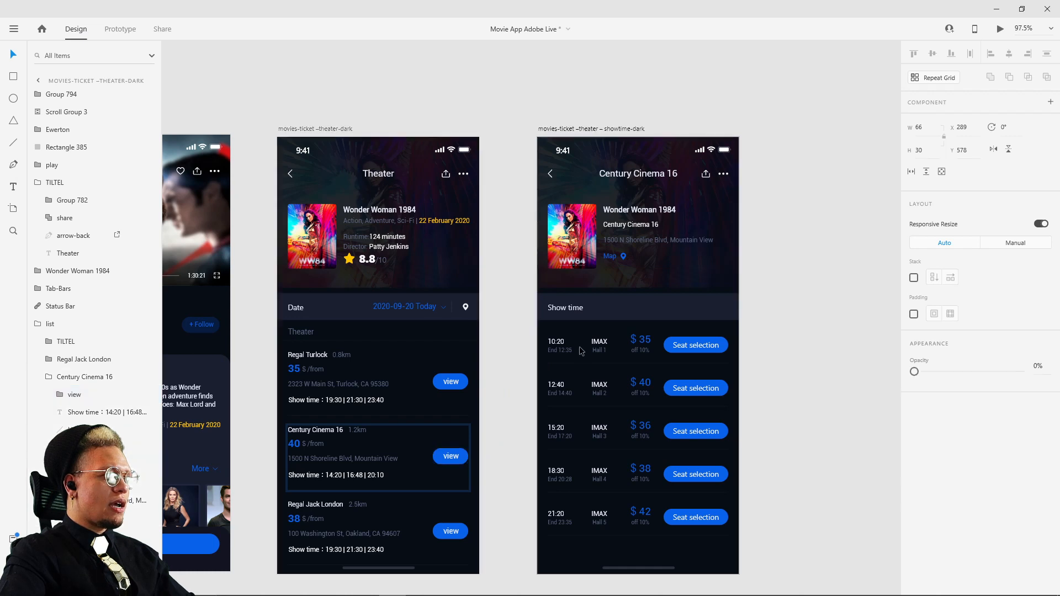
click(559, 346)
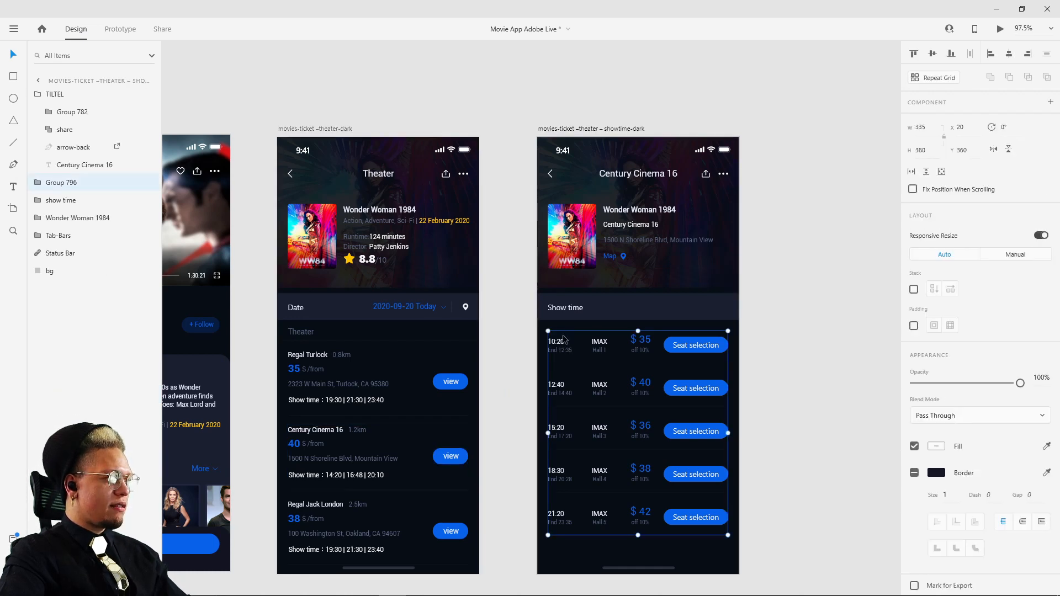
click(322, 390)
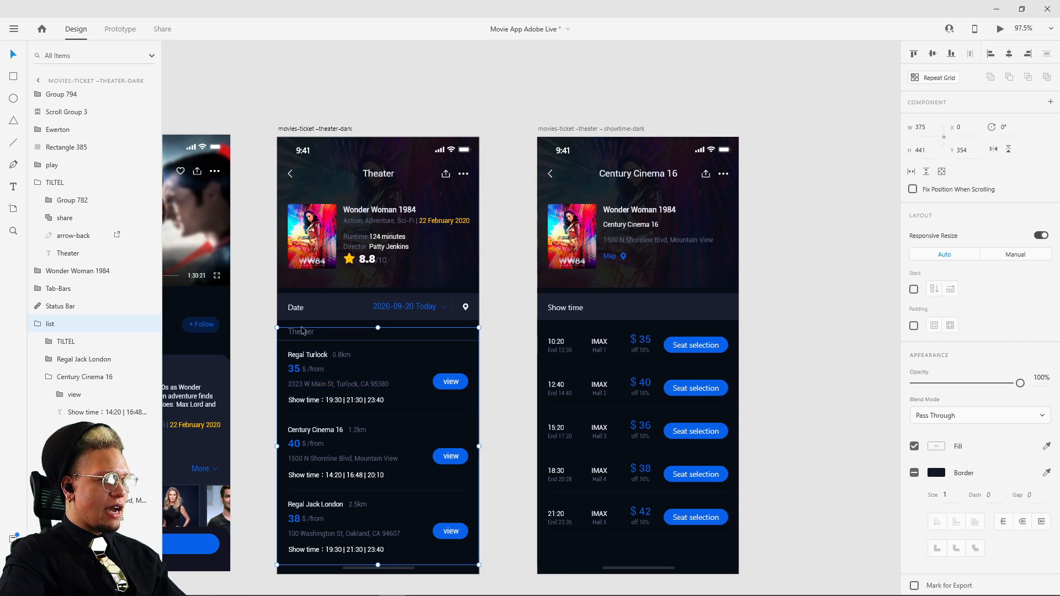
key(ctrl+c)
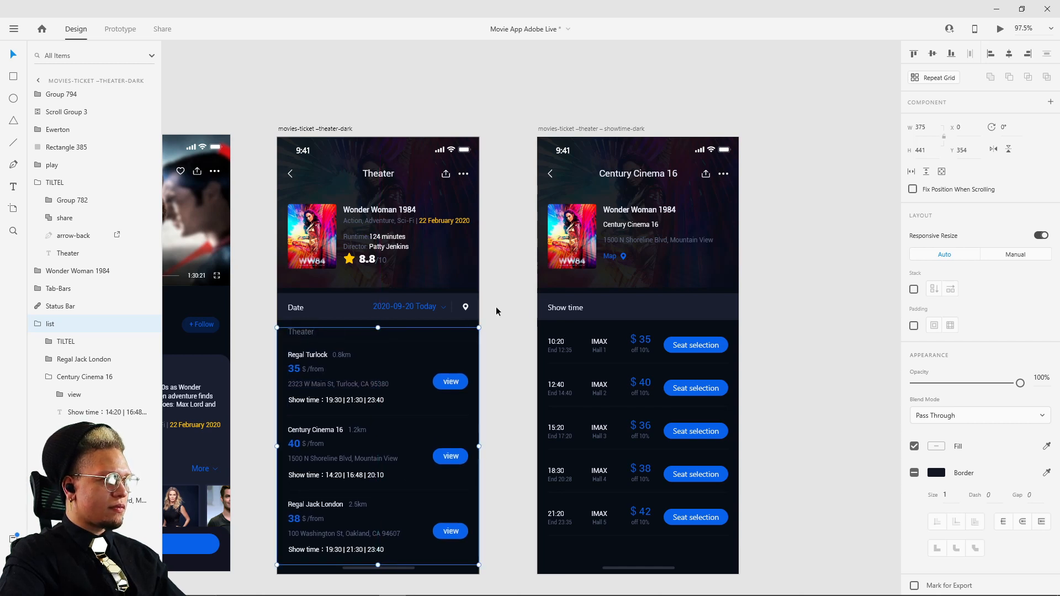
click(604, 312)
key(ctrl+v)
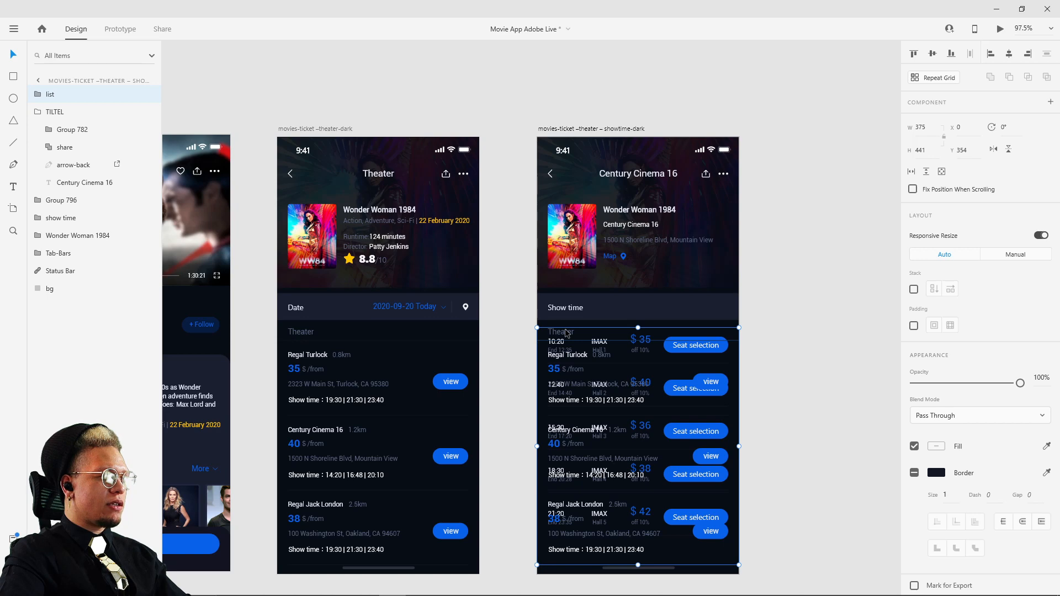
key(Delete)
Reveal the hidden list on movies-Detail-dark, restore it to 0% opacity and paste a copy onto movies-ticket –theater – showtime-dark
scroll(492, 318, left, 5)
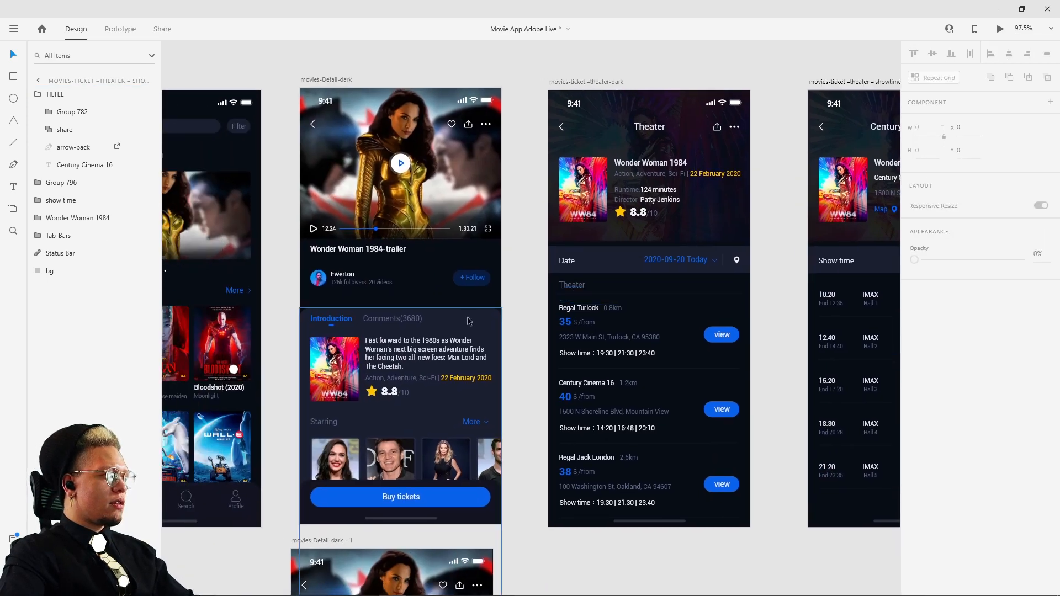
click(469, 321)
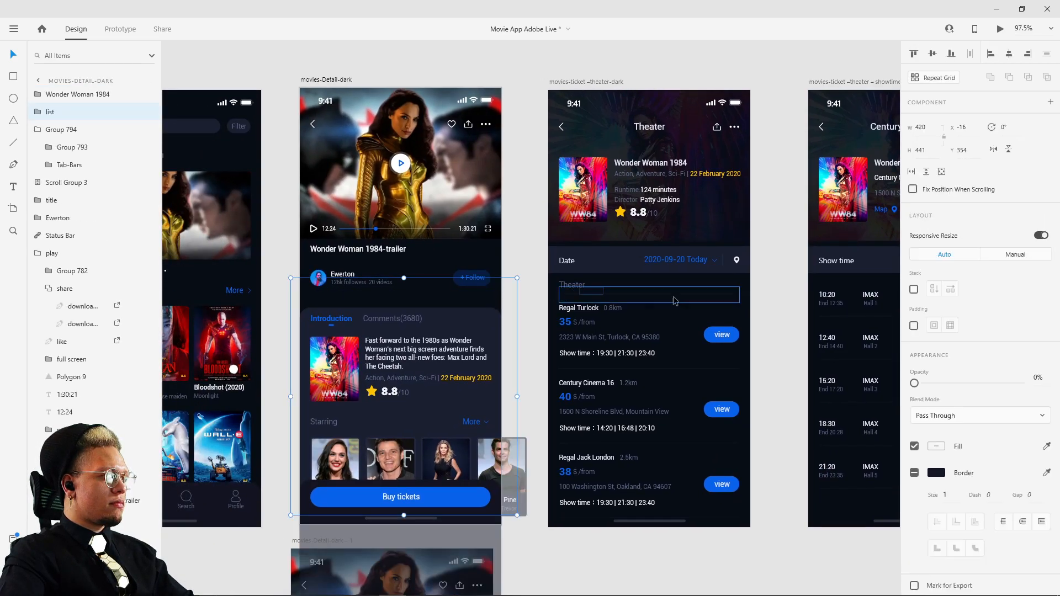
drag(914, 383, 1027, 383)
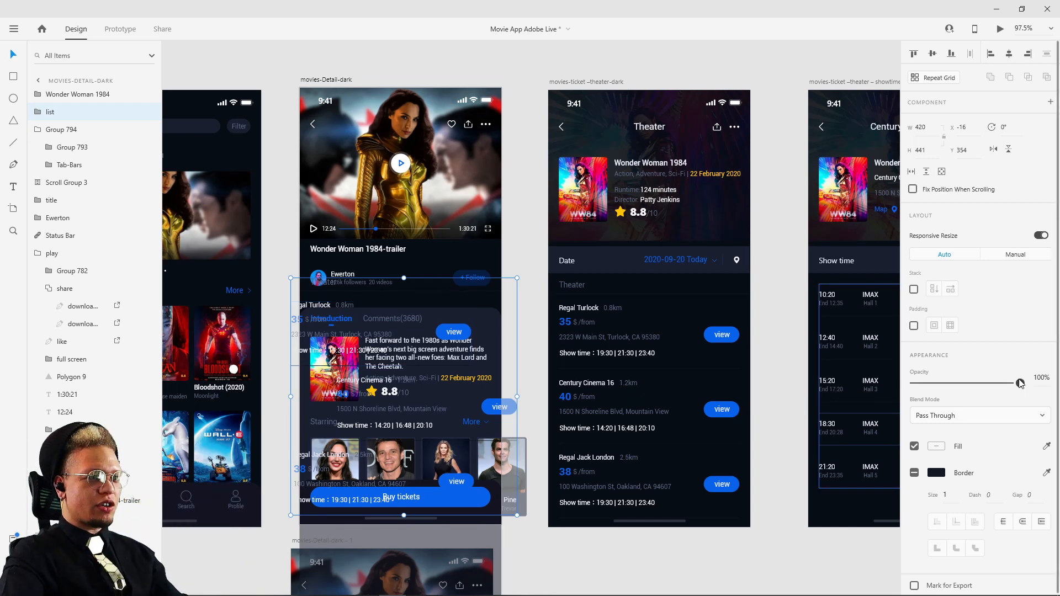
drag(1020, 384, 746, 392)
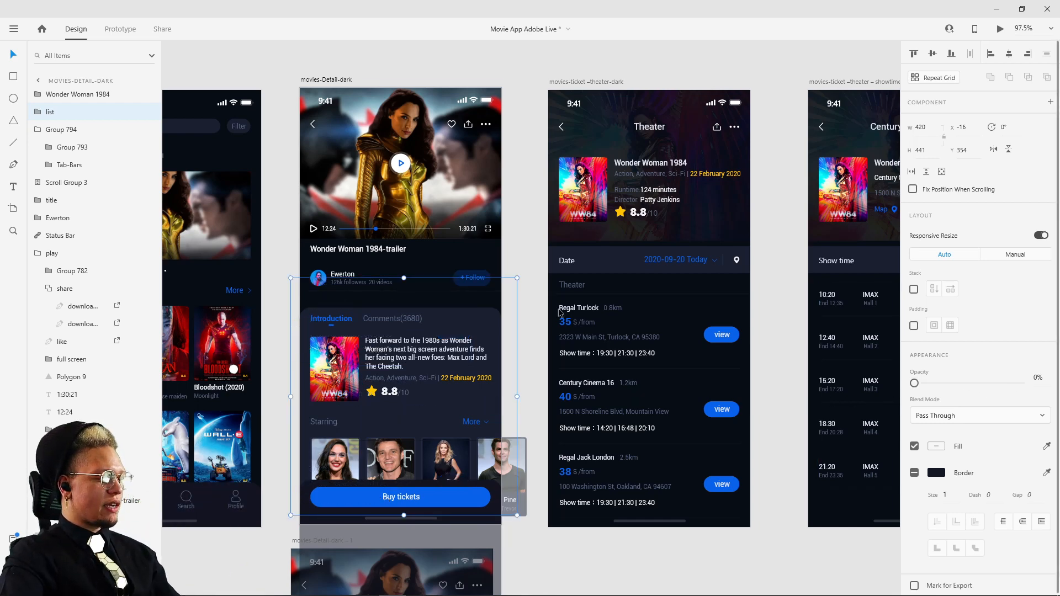
drag(643, 264, 406, 285)
click(608, 103)
key(ctrl+v)
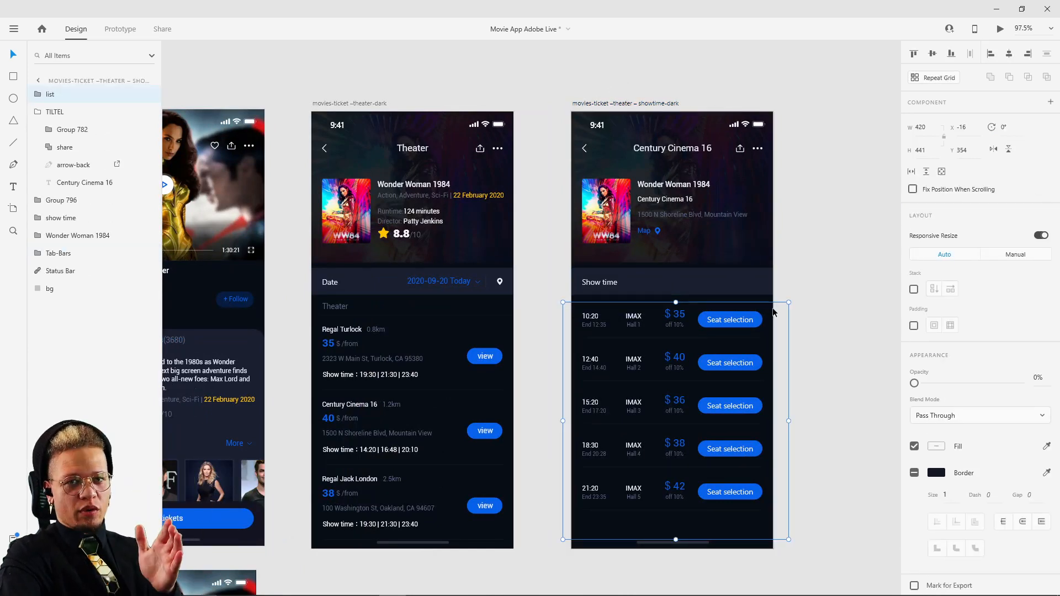
click(808, 272)
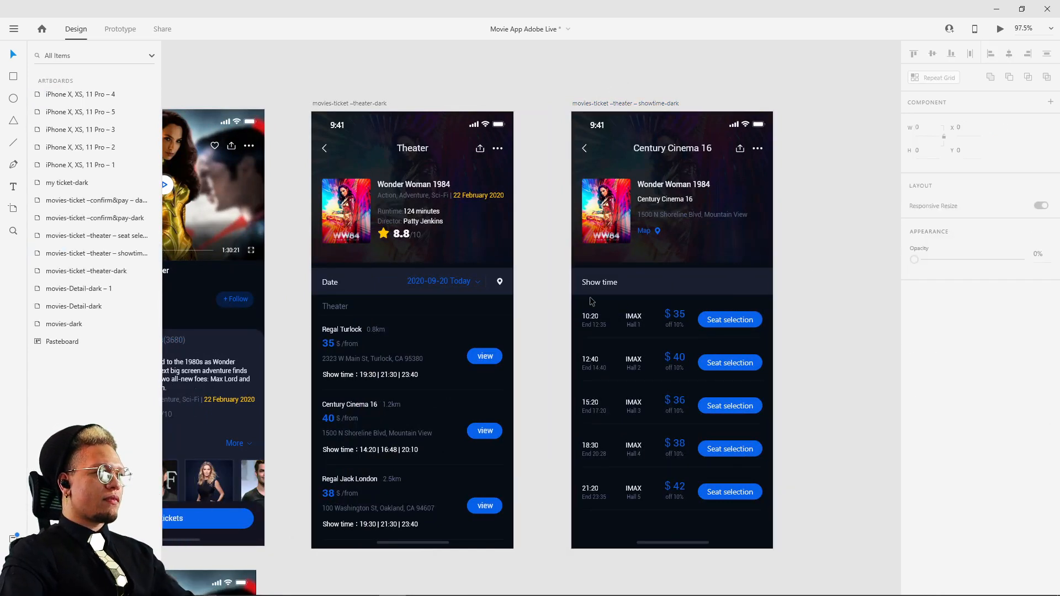
Paste a copy of the showtime rows group onto movies-ticket –theater-dark, lower it to Y 380 and set its opacity to 0%
click(357, 105)
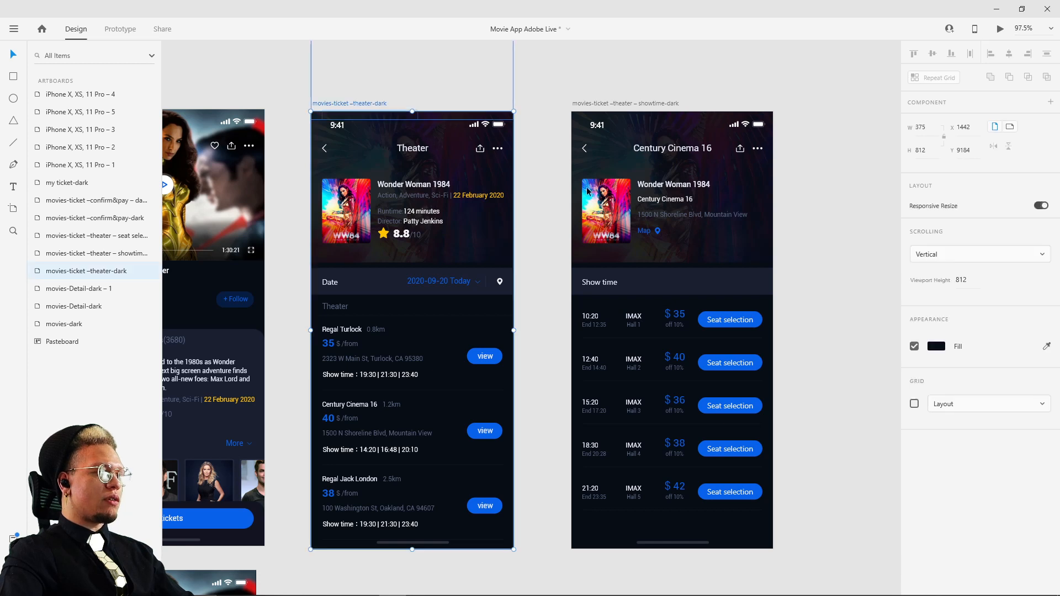
click(592, 310)
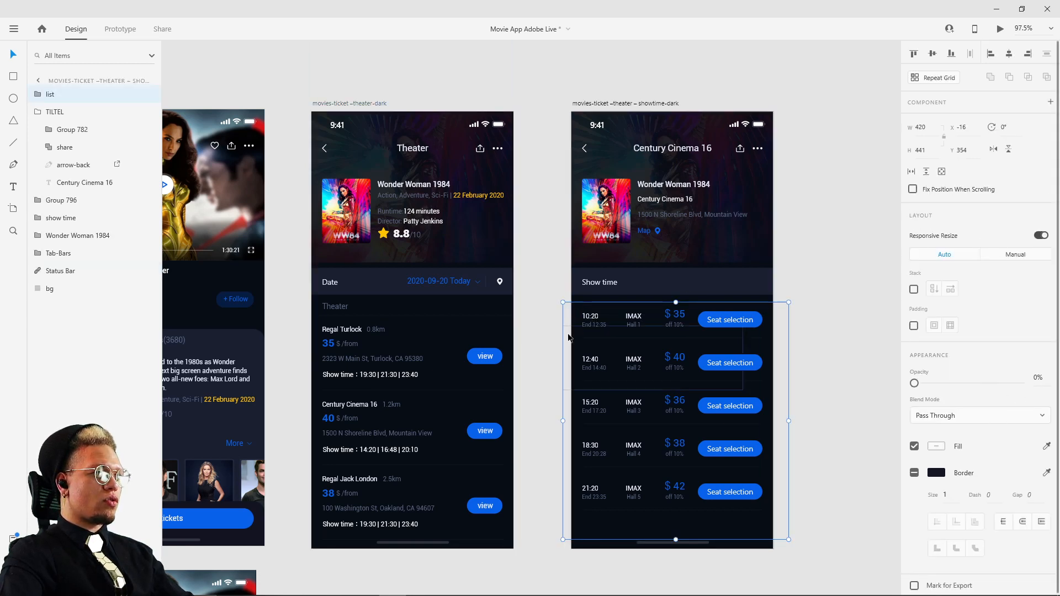
double_click(579, 320)
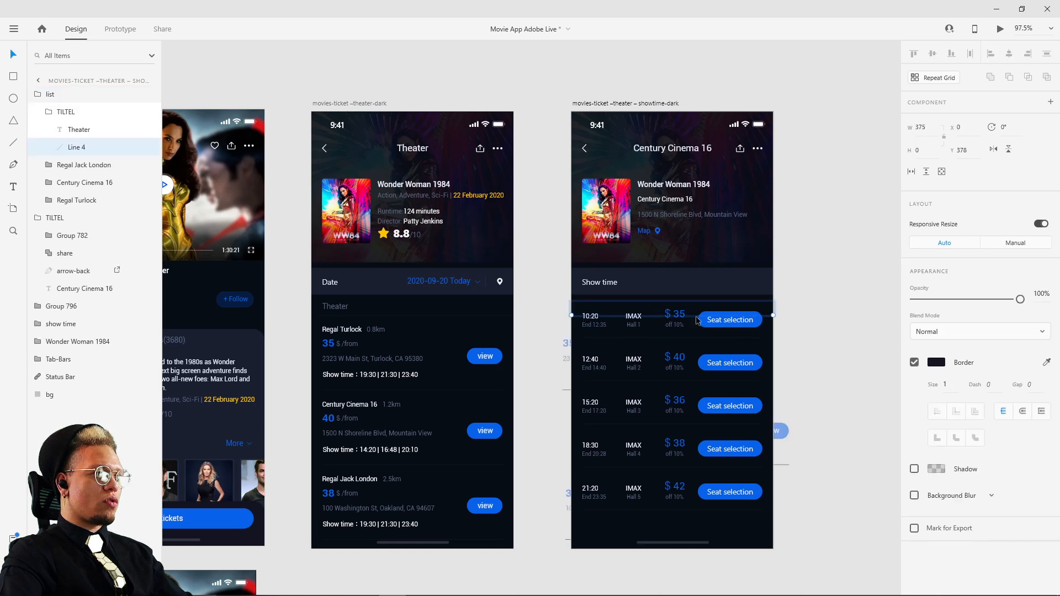
click(830, 297)
drag(724, 320, 766, 310)
key(ctrl+z)
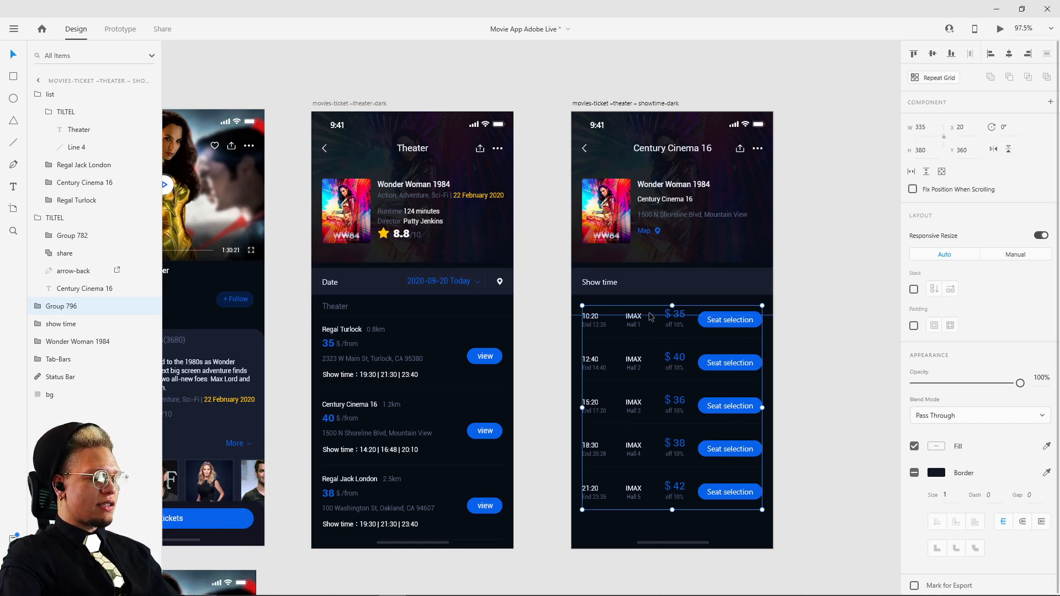
click(366, 109)
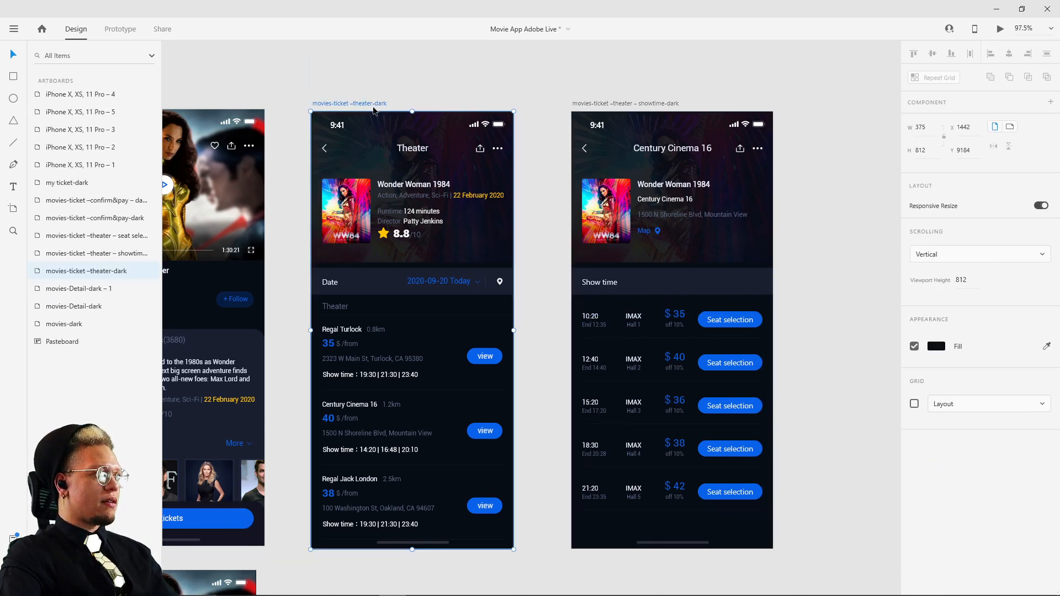
key(ctrl+v)
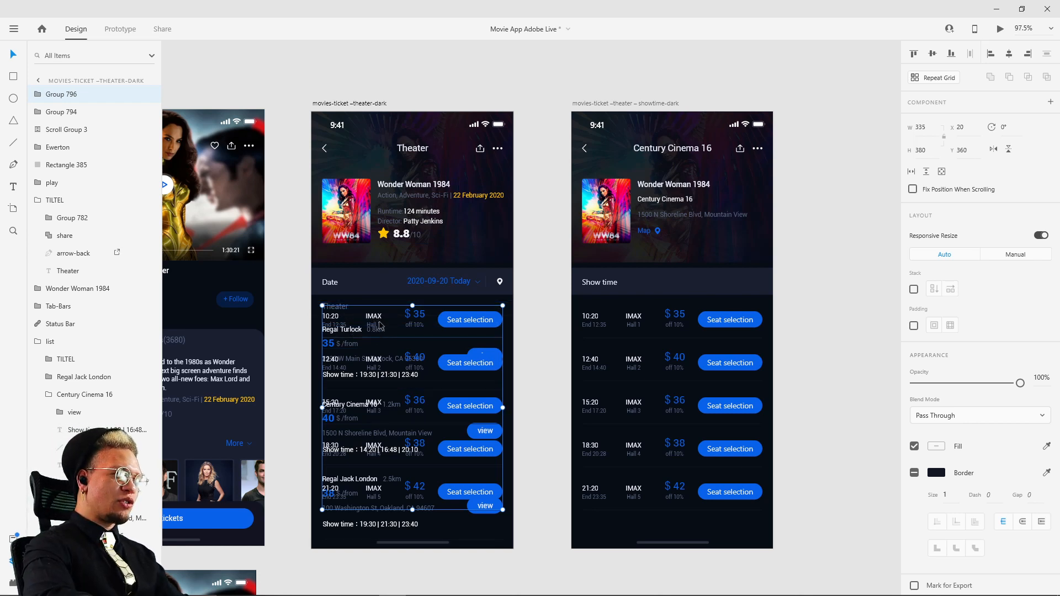
drag(379, 325, 380, 330)
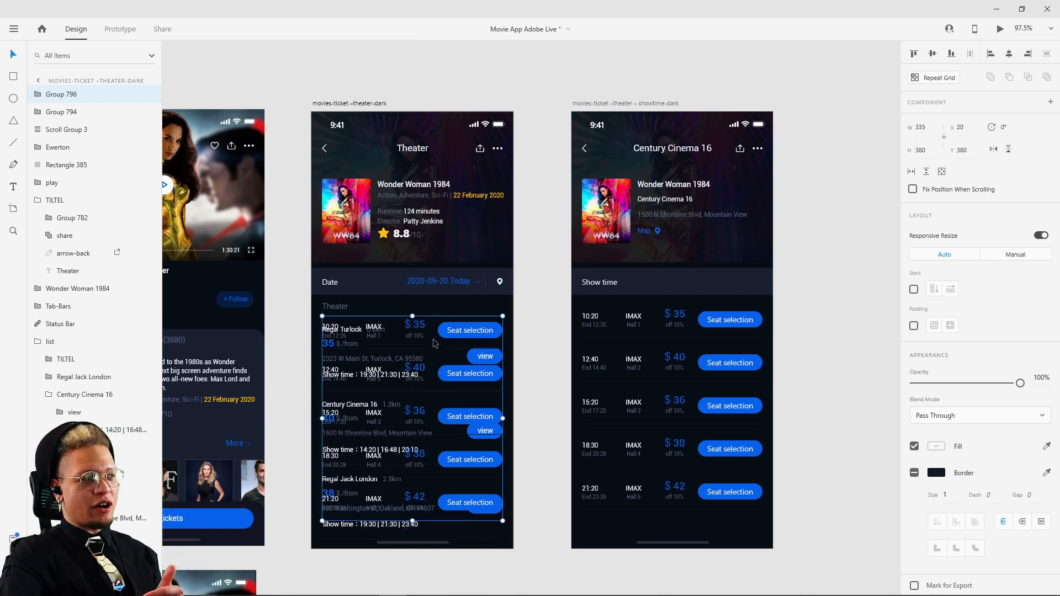
drag(1020, 383, 710, 421)
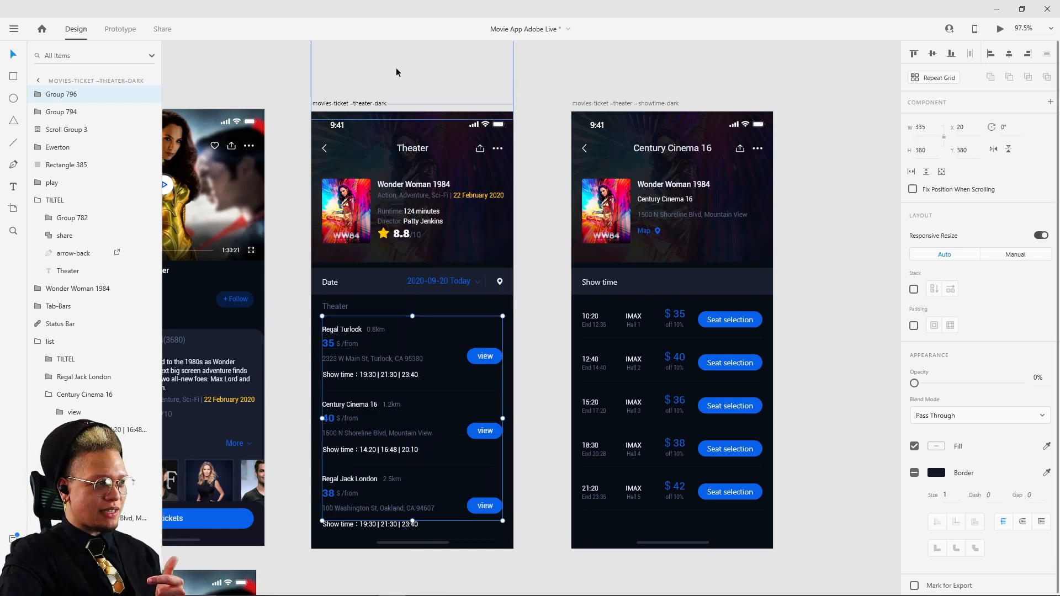
Preview the prototype from iPhone X, XS, 11 Pro – 1, test the welcome screen's Log In transition and close the preview
click(338, 103)
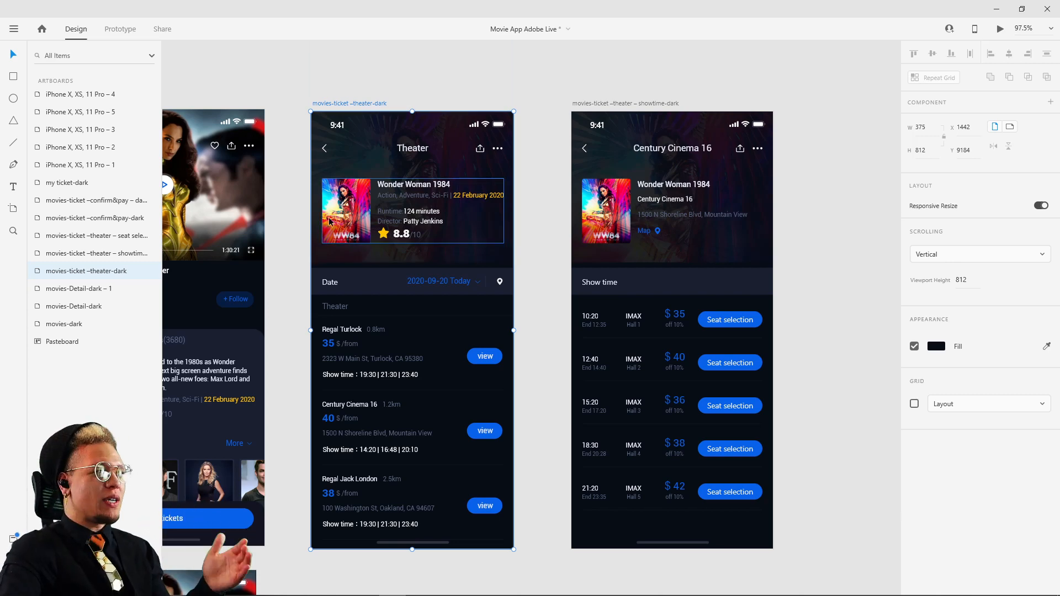
drag(509, 326, 727, 293)
drag(516, 260, 726, 297)
drag(450, 399, 684, 371)
drag(514, 271, 749, 254)
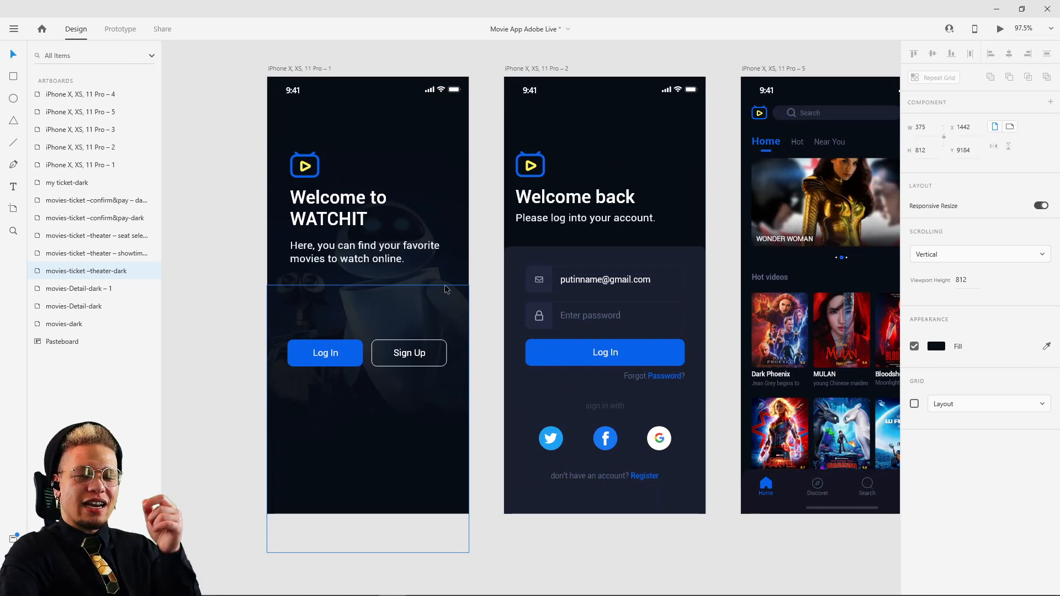
click(313, 67)
click(1000, 30)
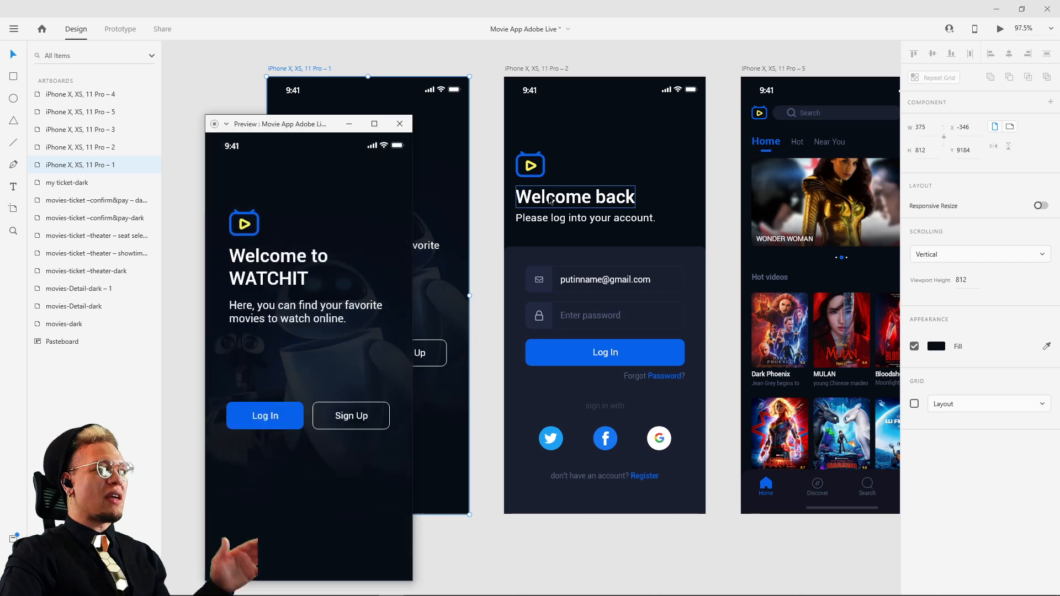
click(272, 425)
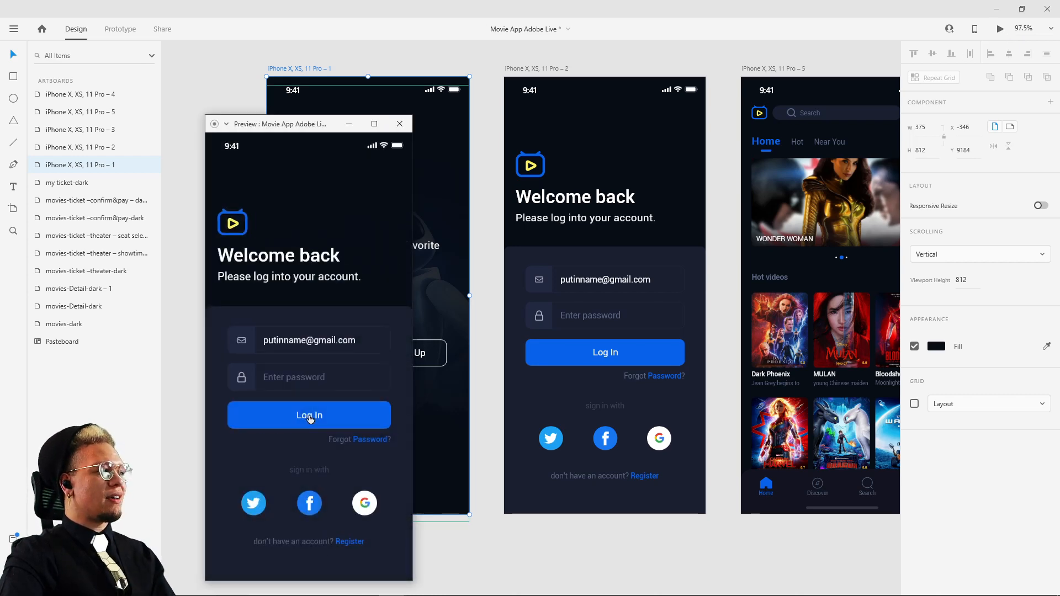
click(399, 124)
Preview movies-ticket –theater – showtime-dark and test the back arrow and Century Cinema 16 view transitions in both directions
drag(733, 232, 366, 246)
drag(877, 218, 367, 254)
scroll(701, 220, right, 5)
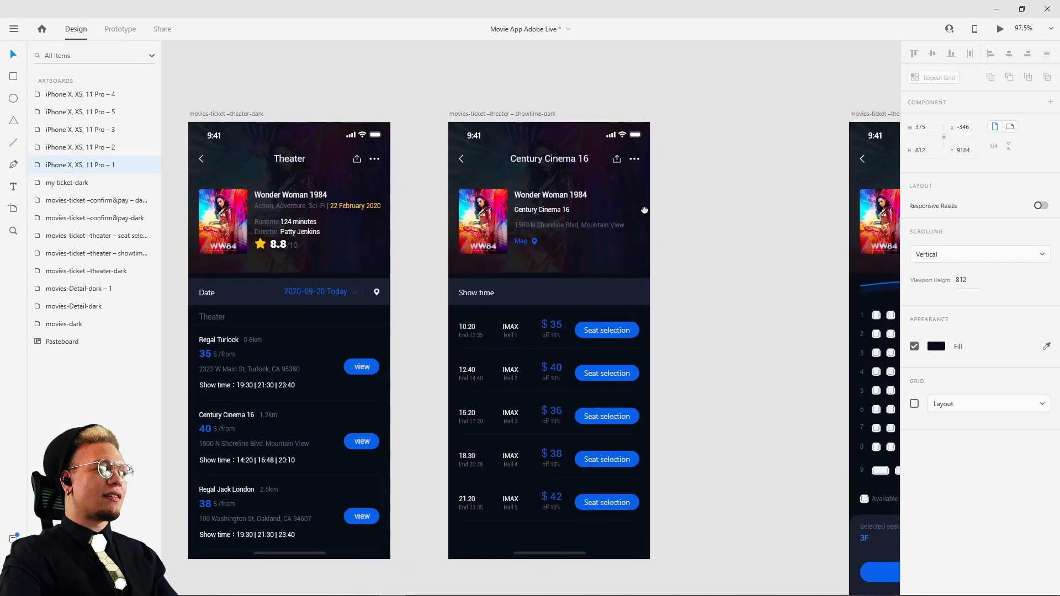
click(369, 114)
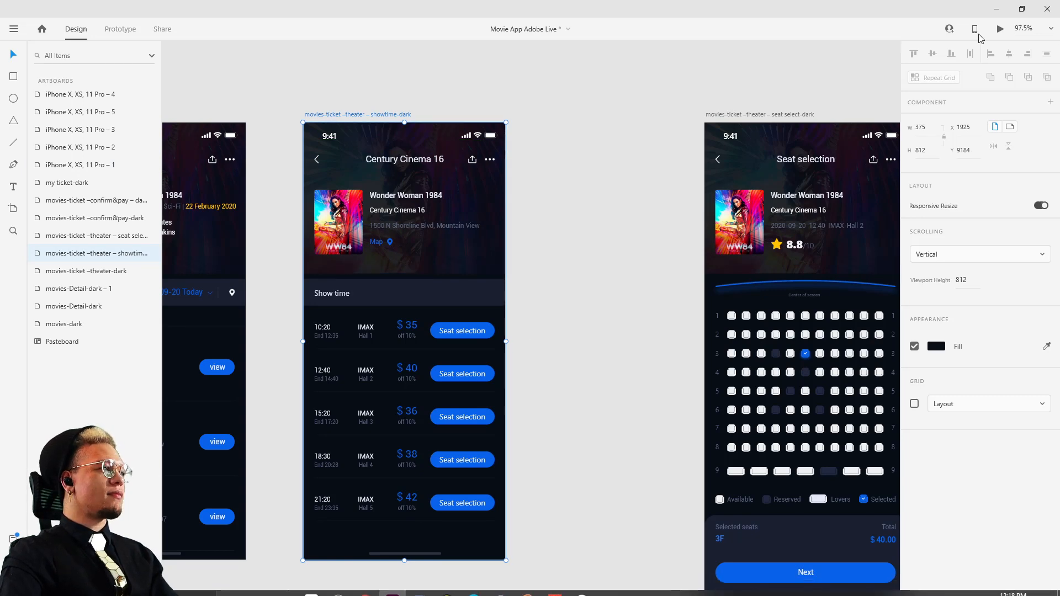
drag(309, 113, 603, 93)
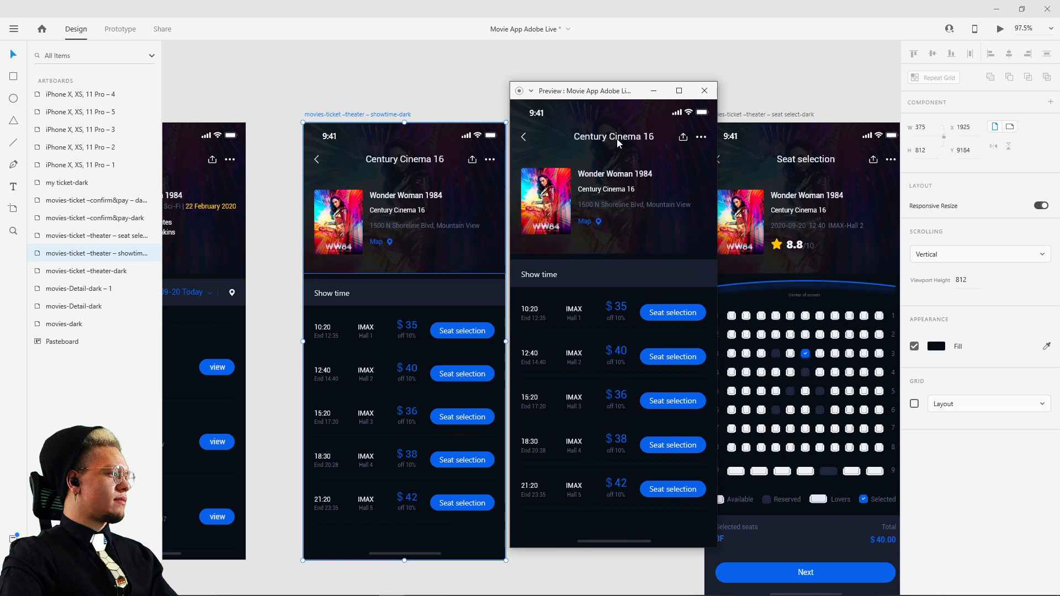
click(524, 138)
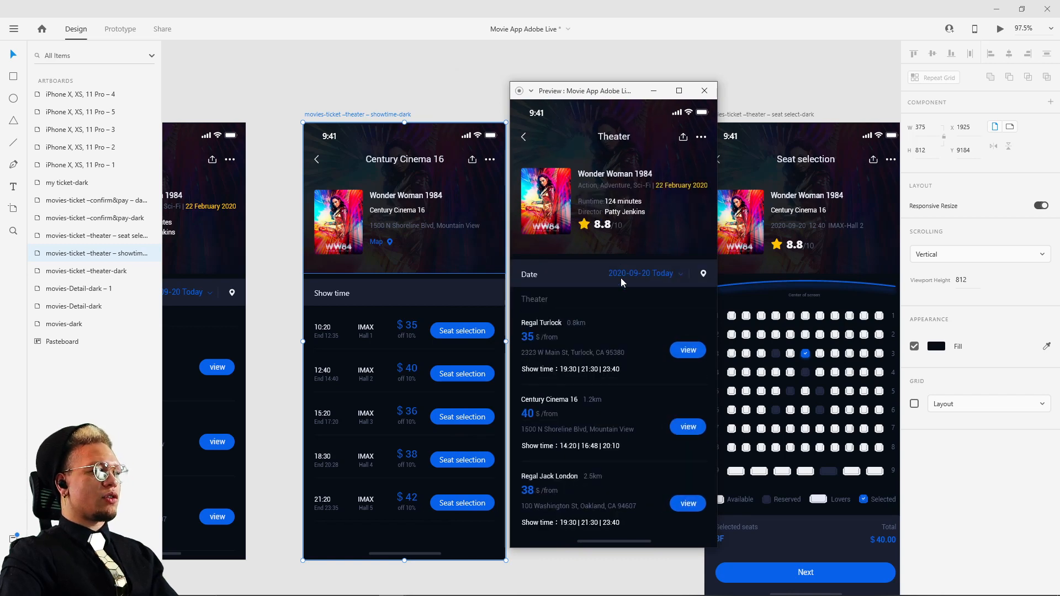
click(689, 428)
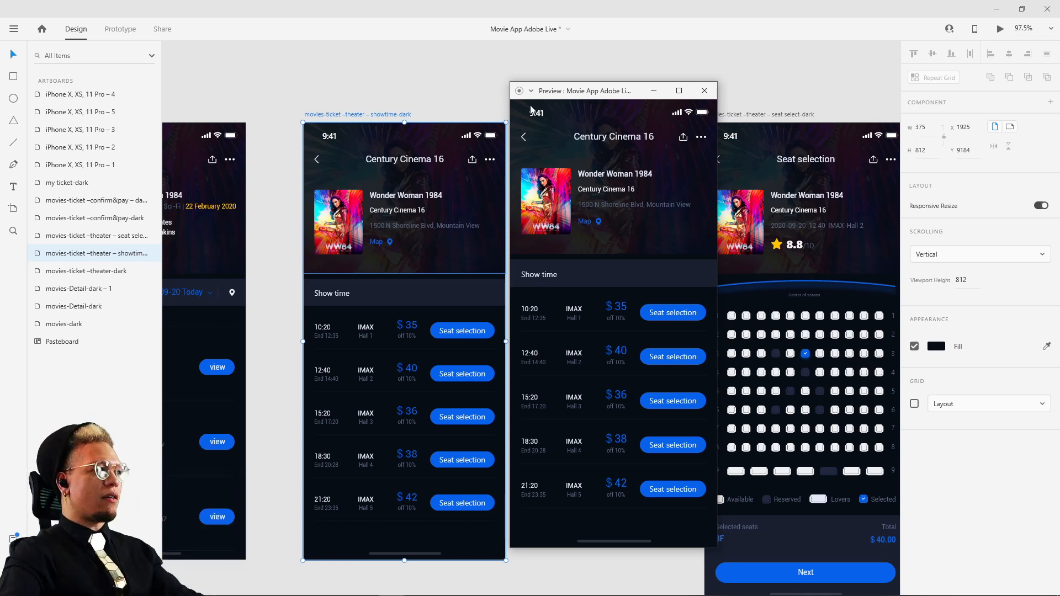
click(530, 138)
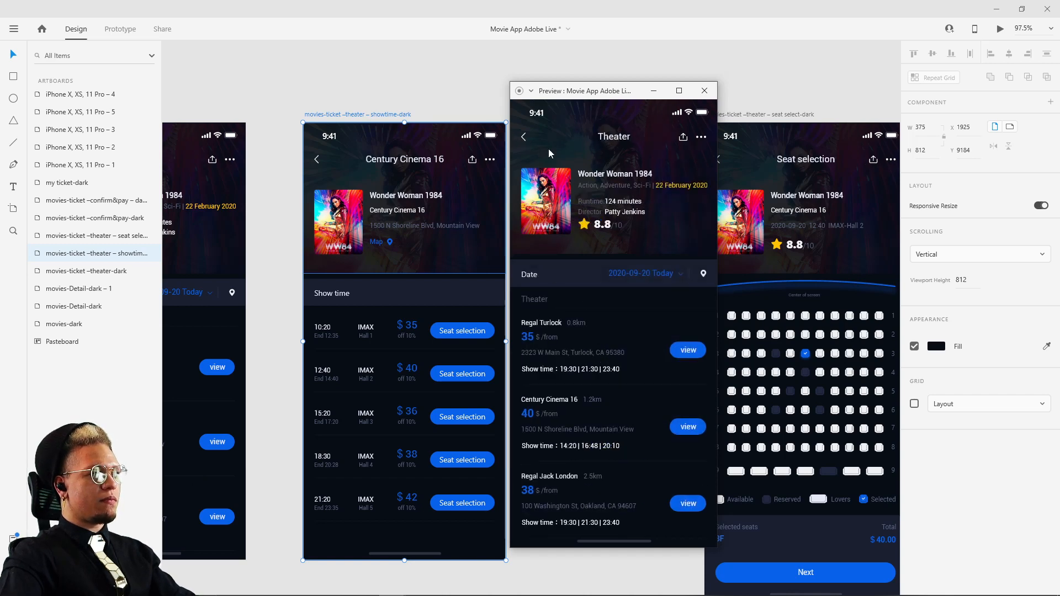
Test the Century Cinema 16 view transition once more in the preview, then close the preview
click(689, 428)
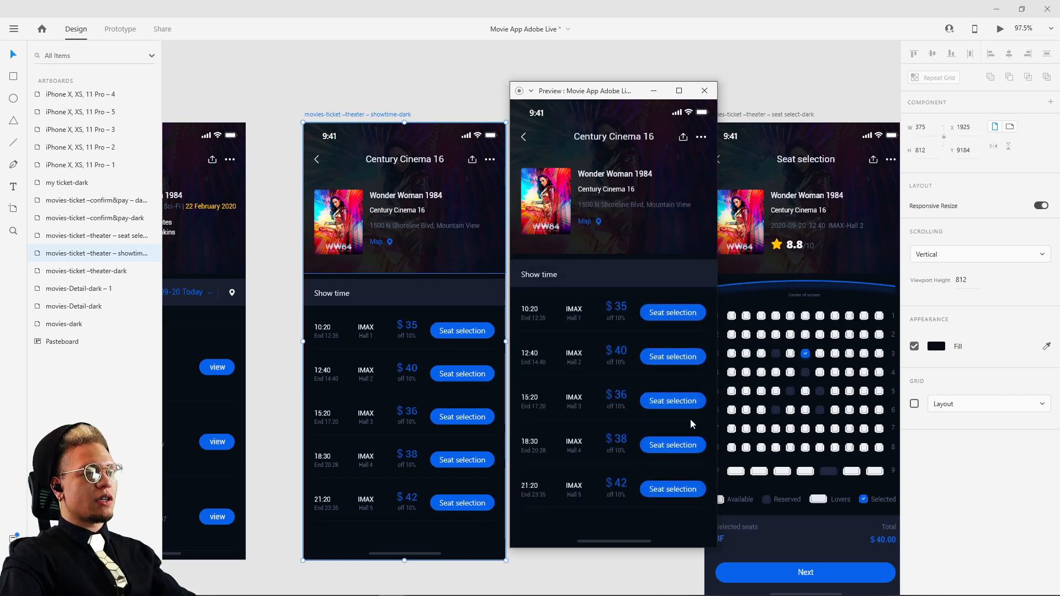
click(705, 91)
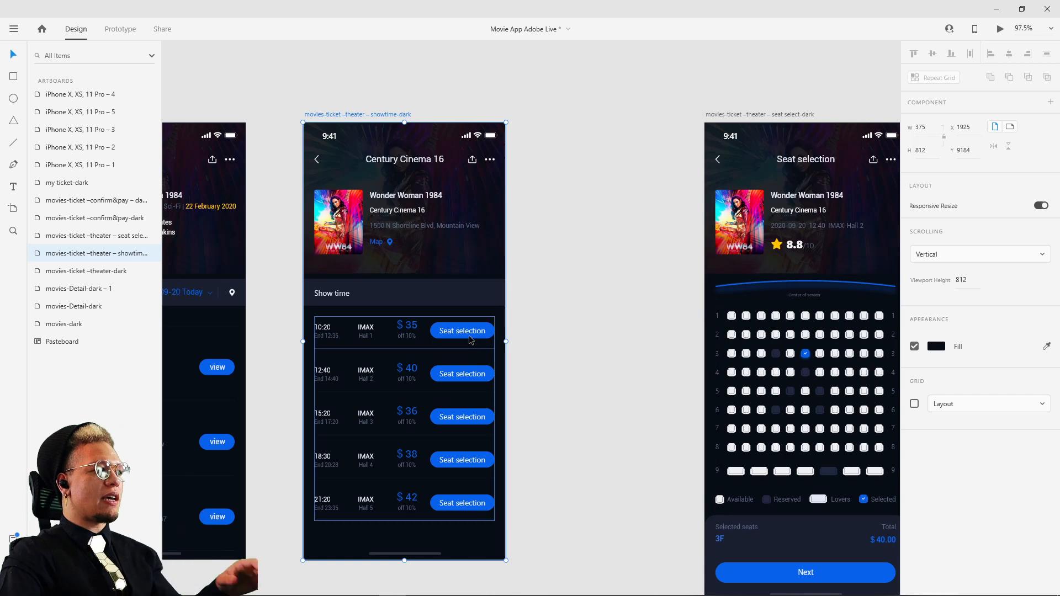
Move the theater list together with the hidden showtime group off movies-ticket –theater-dark onto the pasteboard below
scroll(541, 331, down, 3)
scroll(541, 331, left, 3)
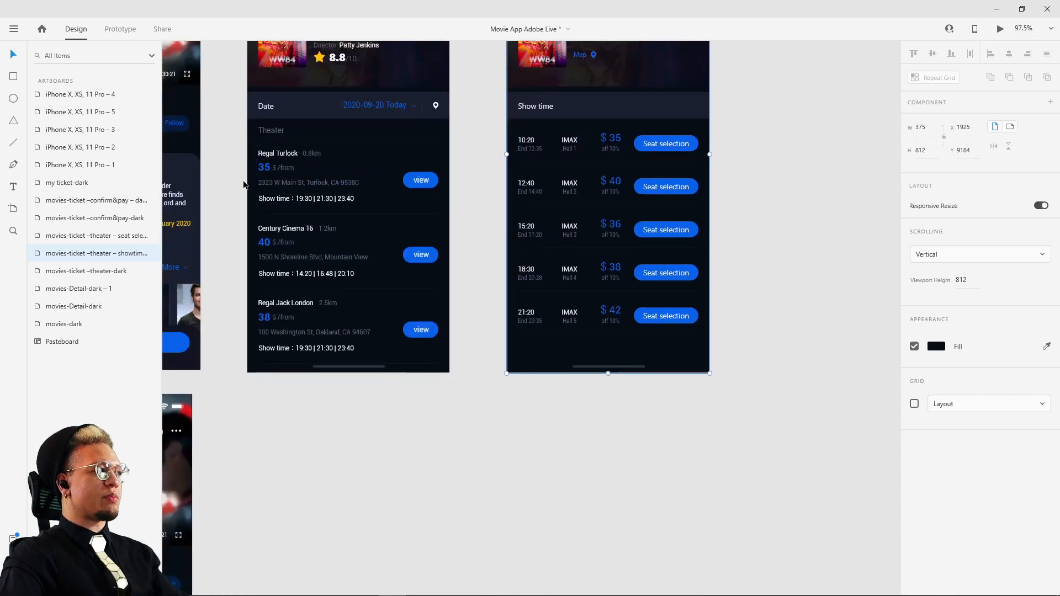
click(271, 156)
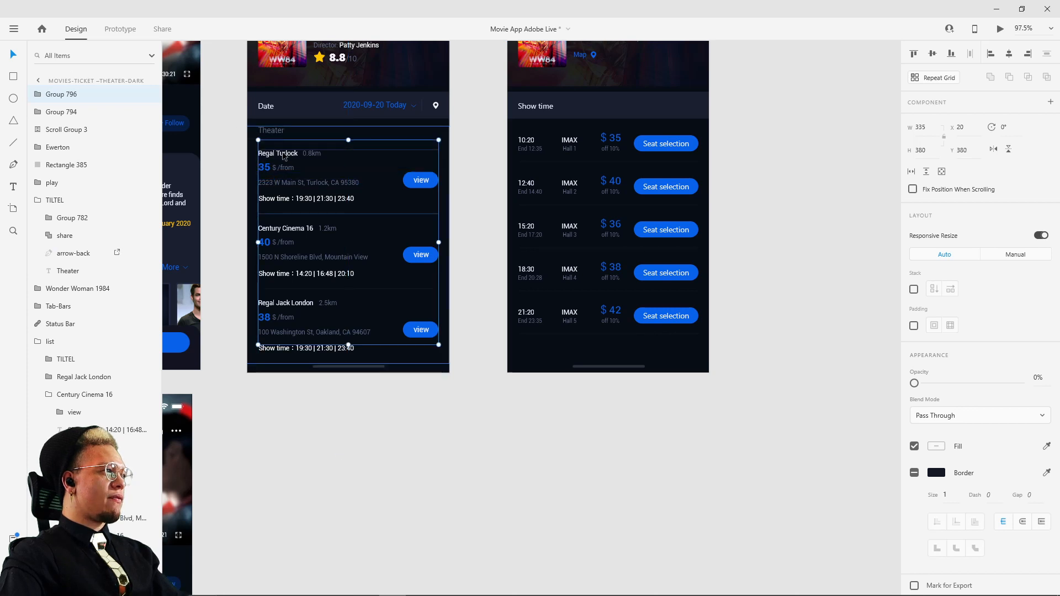
drag(280, 155, 279, 357)
key(ctrl+z)
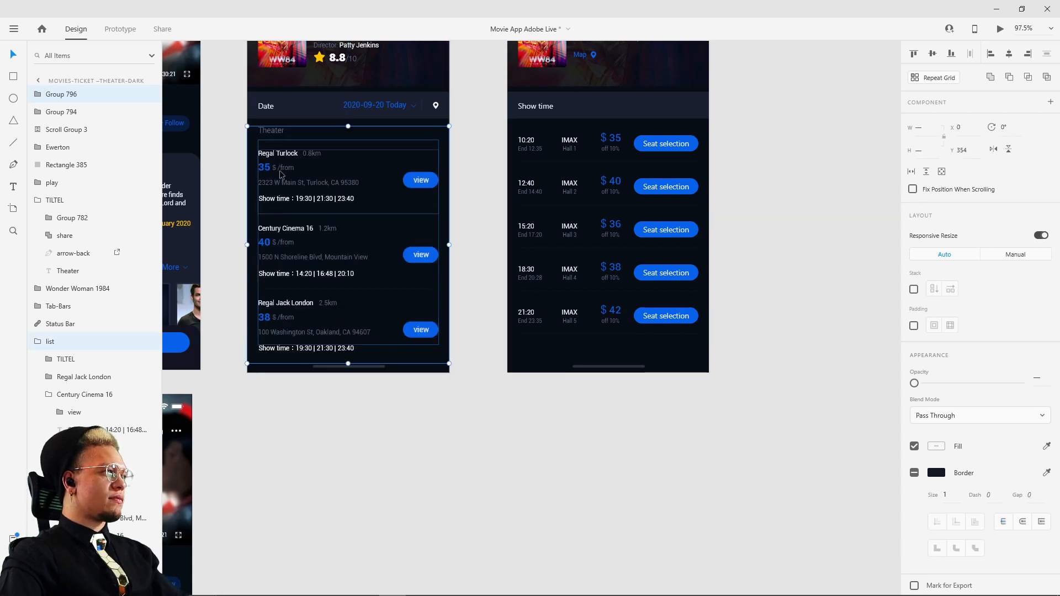
click(231, 150)
click(442, 343)
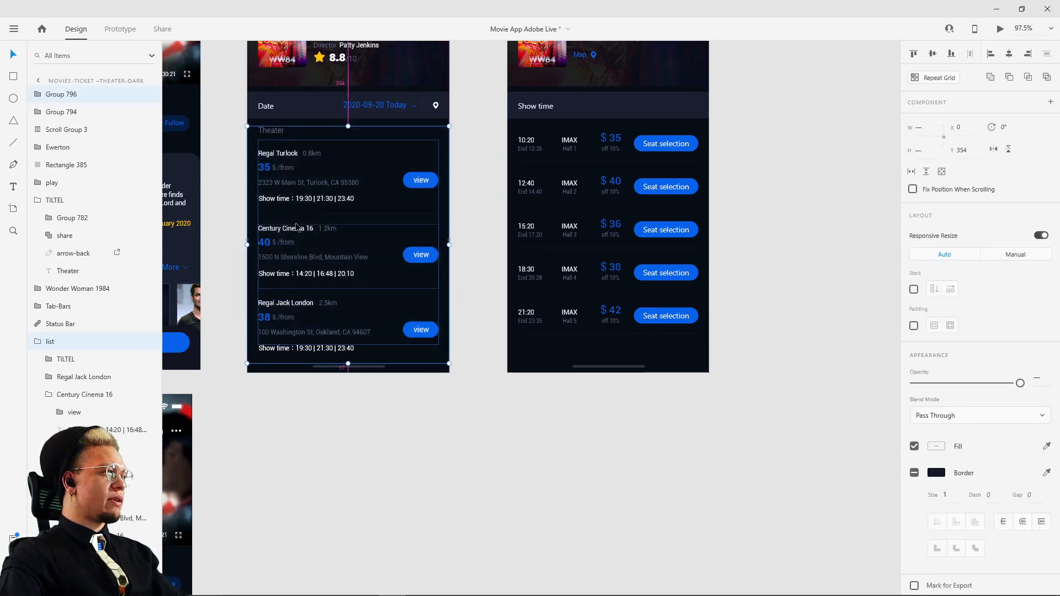
drag(296, 227, 286, 505)
click(593, 547)
drag(359, 569, 452, 407)
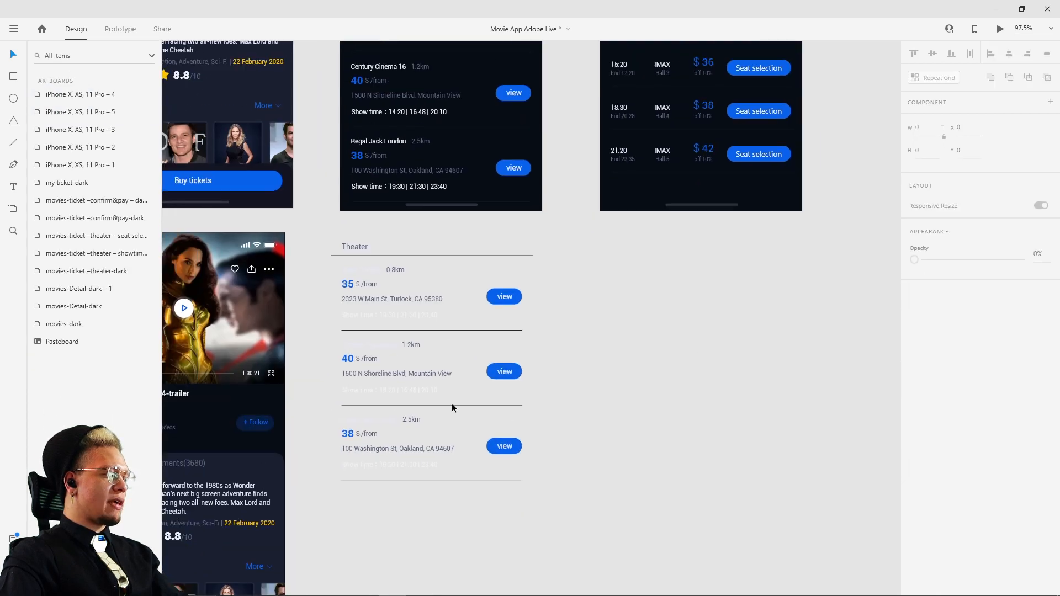
Separate the two lists on the pasteboard, set the hidden showtime group's opacity to 100% and place the theater list beneath it
mouse_move(360, 344)
mouse_down()
mouse_move(433, 358)
mouse_move(365, 346)
mouse_up()
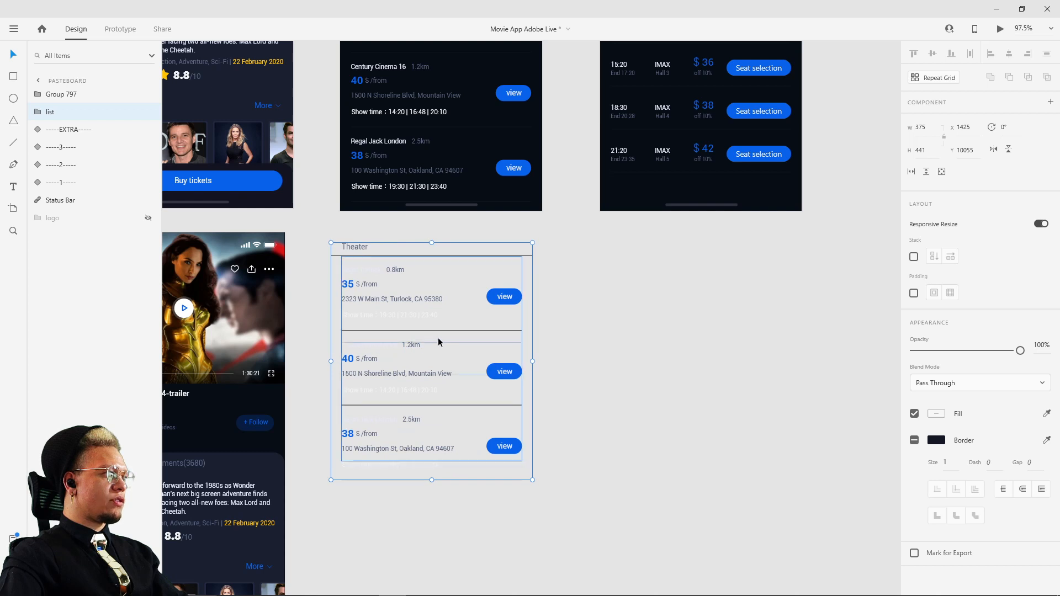
drag(436, 335, 589, 385)
click(424, 316)
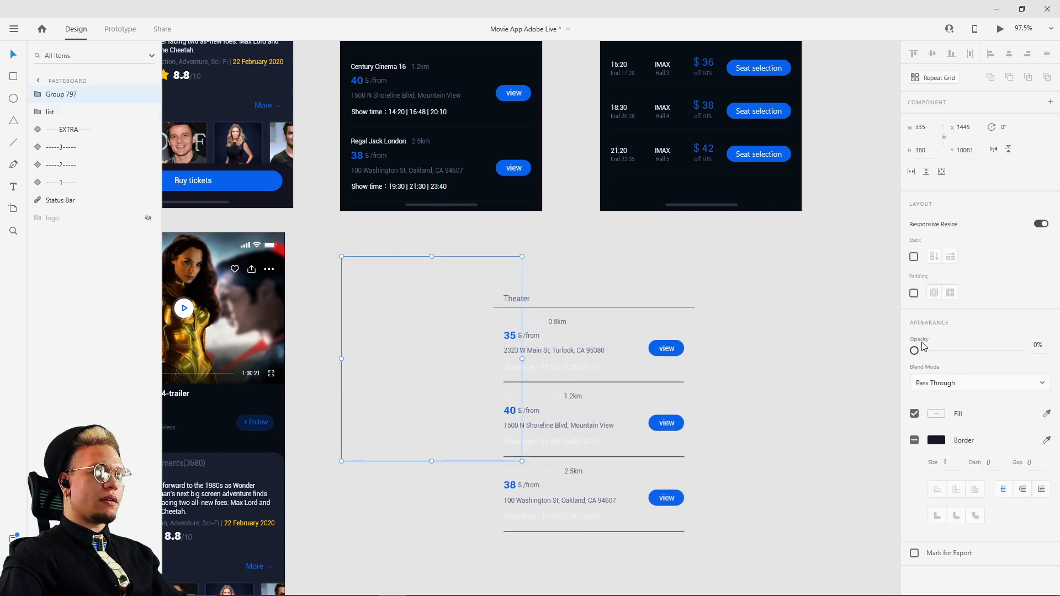
drag(923, 345, 1019, 351)
click(560, 391)
drag(560, 390, 404, 525)
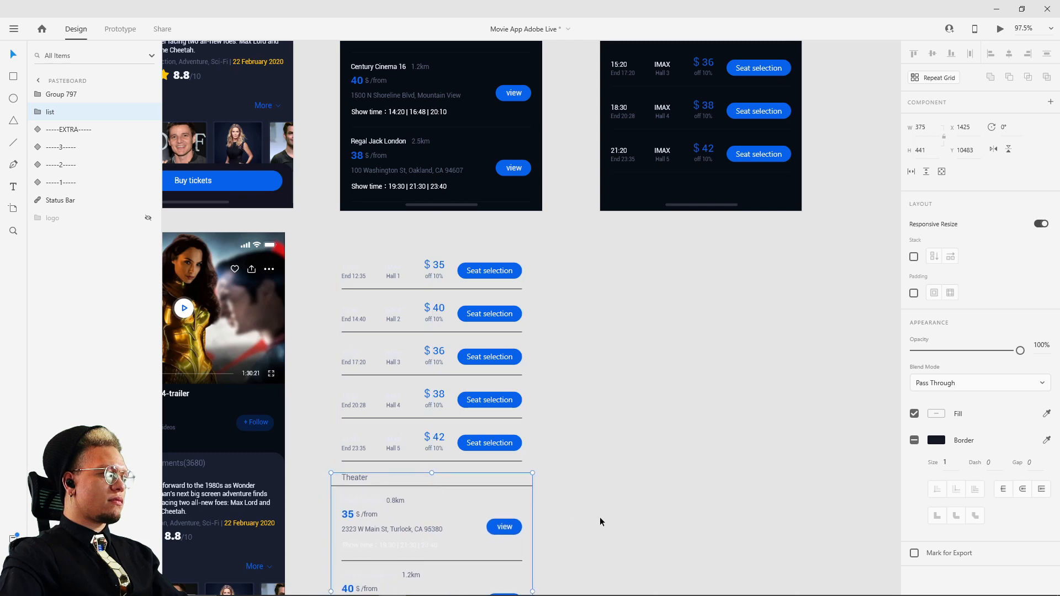
Compare the two pasteboard lists with the artboards above and shift the theater list to about X 1460, Y 10512
click(599, 521)
scroll(600, 386, down, 5)
click(455, 229)
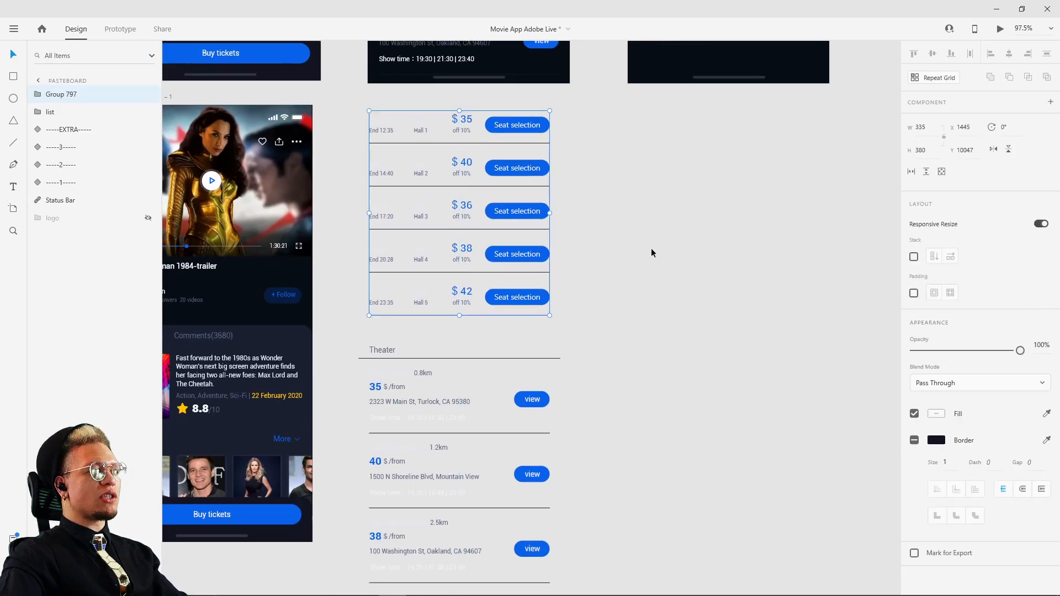
click(651, 252)
scroll(594, 390, up, 10)
scroll(594, 449, down, 9)
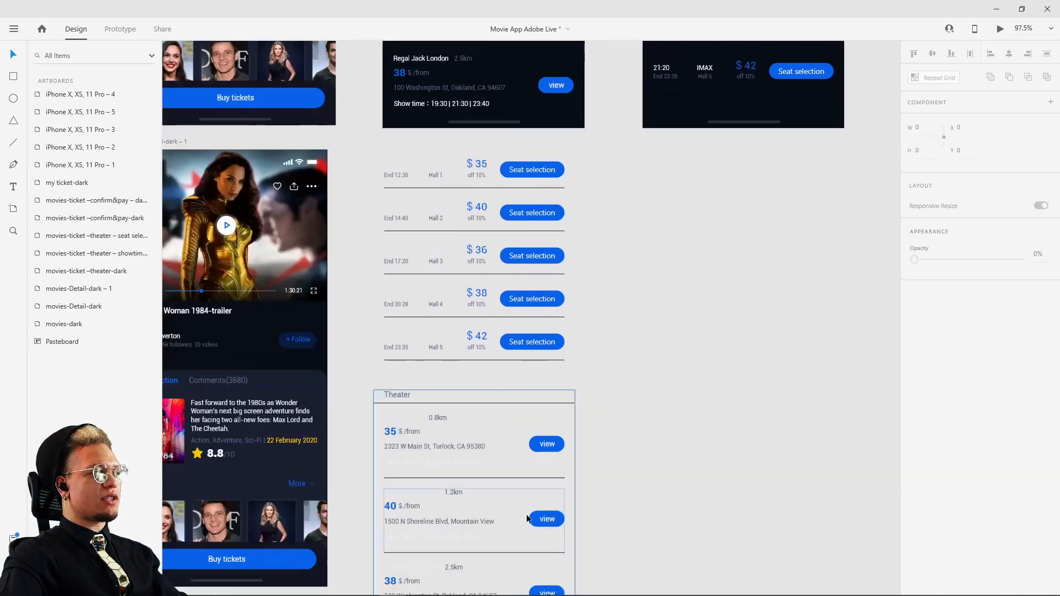
click(544, 446)
scroll(581, 353, up, 5)
scroll(613, 331, down, 6)
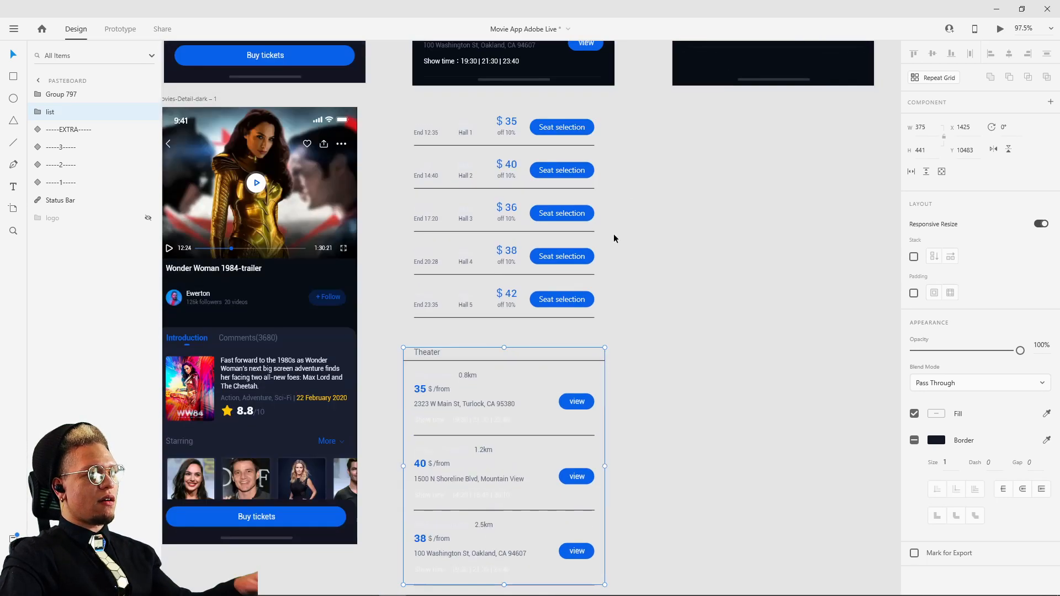
drag(559, 407, 578, 422)
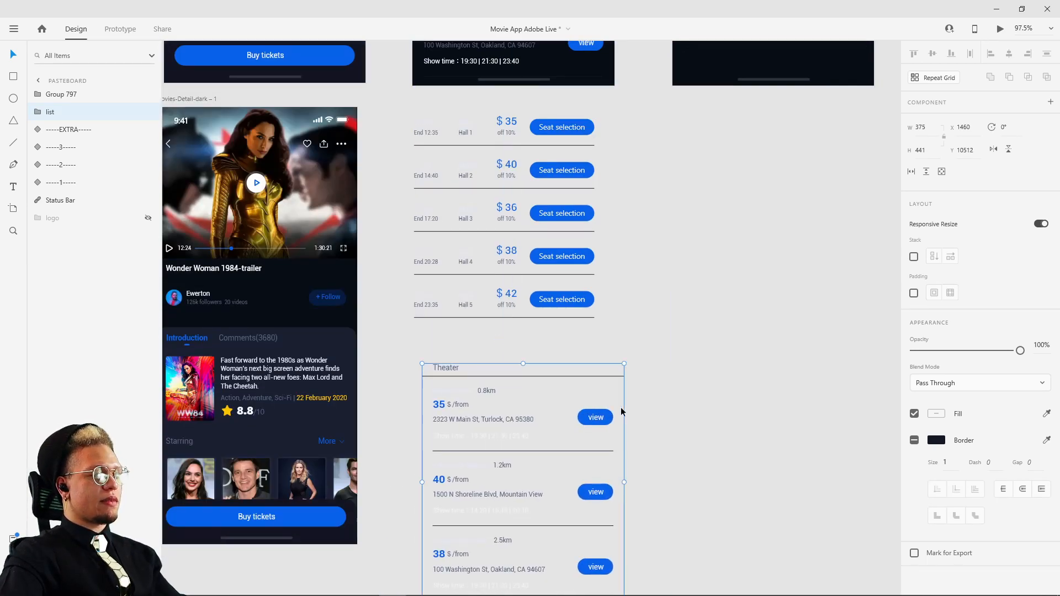
scroll(481, 309, up, 3)
Reposition the showtime rows on the pasteboard to about X 1452, Y 10036, beneath the theater artboard
click(481, 310)
scroll(552, 345, up, 4)
scroll(553, 345, right, 3)
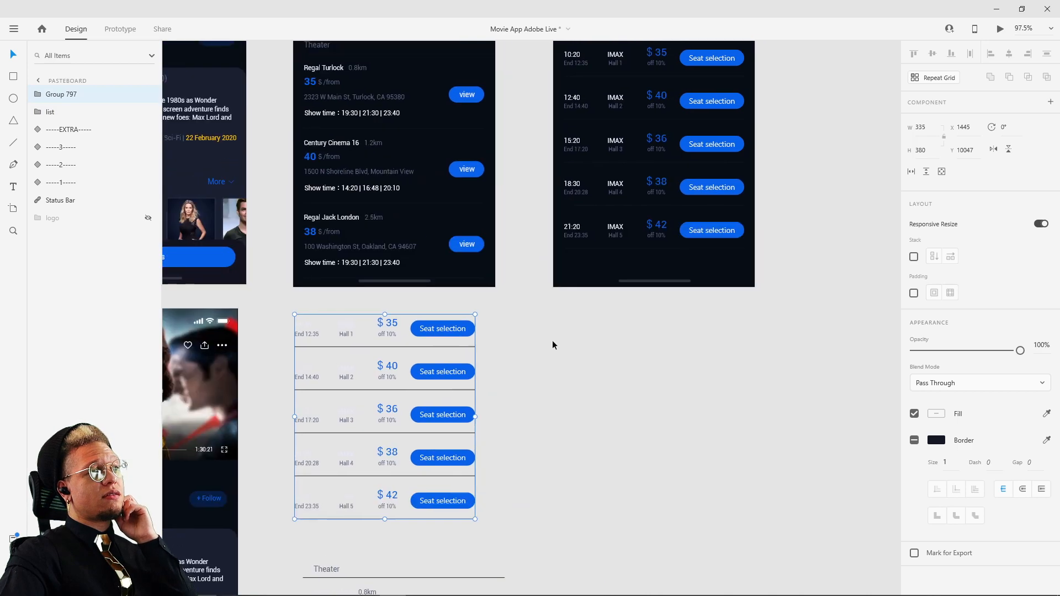
drag(435, 369, 448, 365)
drag(515, 349, 513, 384)
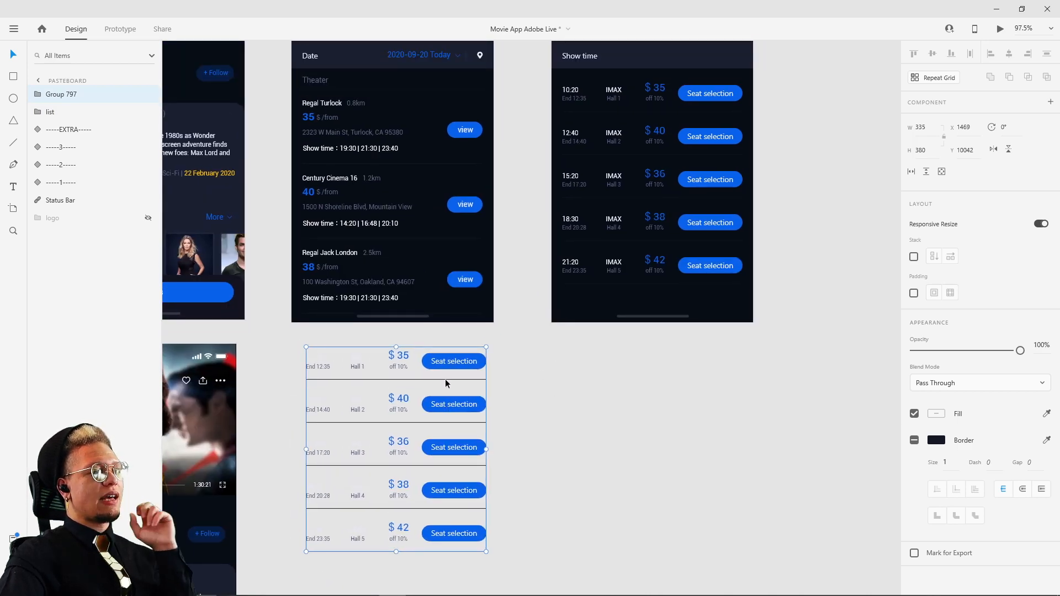
drag(450, 362, 442, 359)
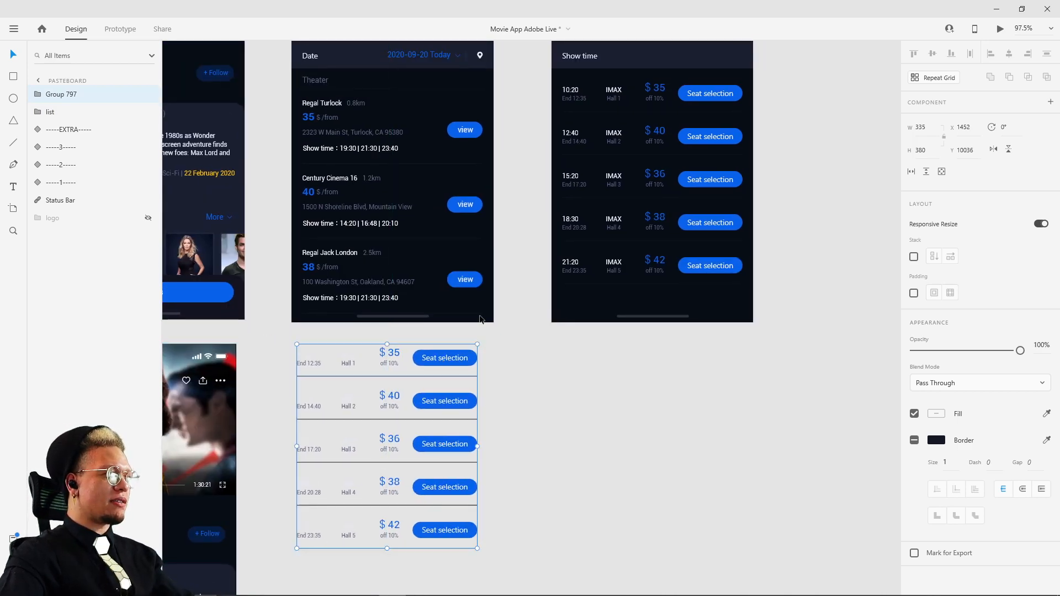
drag(514, 268, 464, 376)
Examine the showtime rows, theater list and hidden elements below the theater artboard, and shift Scroll Group 3 to X 325.77
click(649, 252)
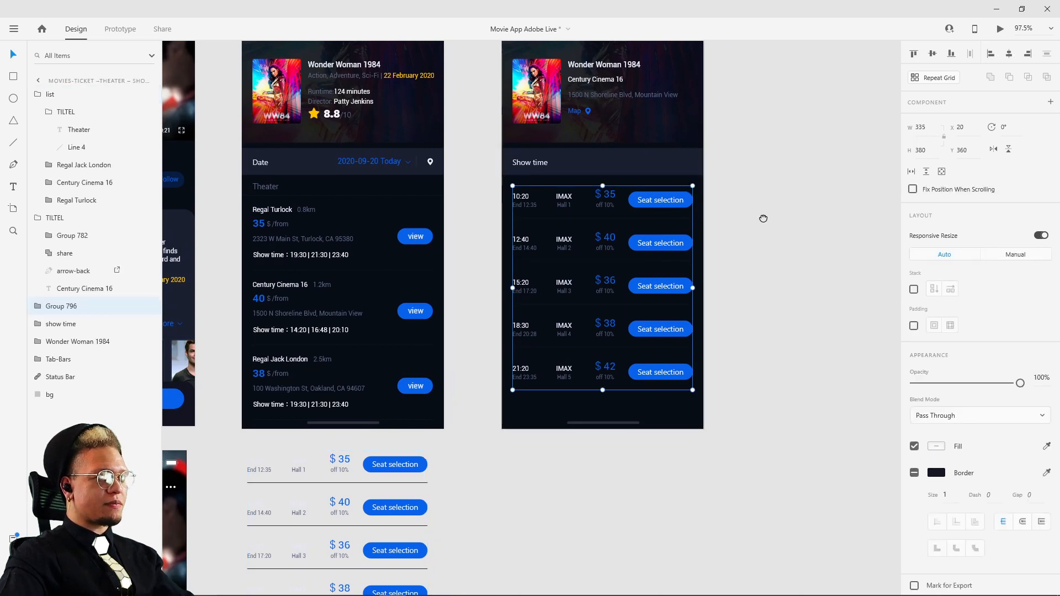
click(312, 238)
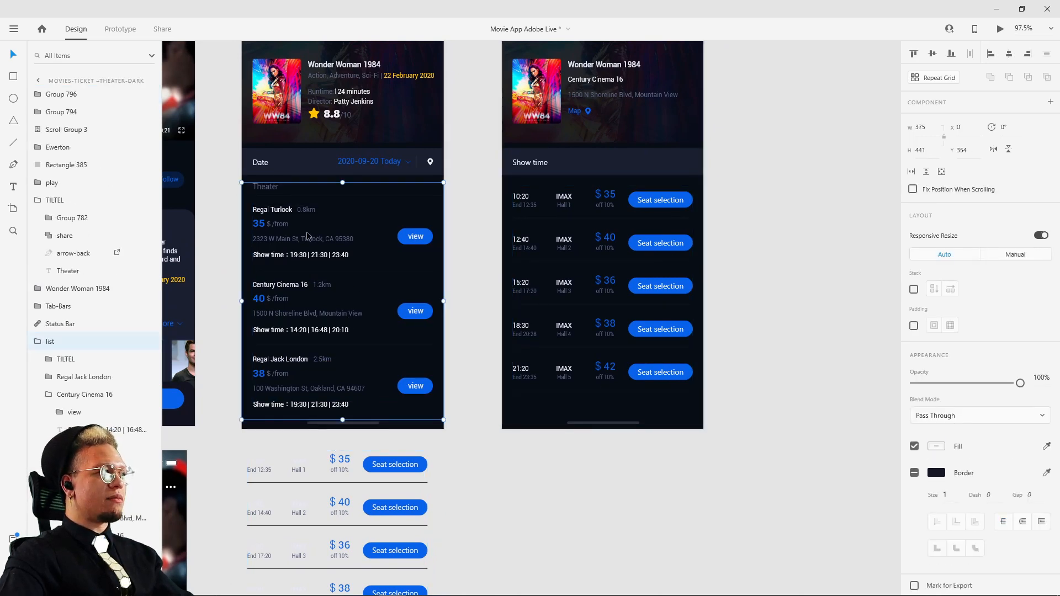
click(292, 449)
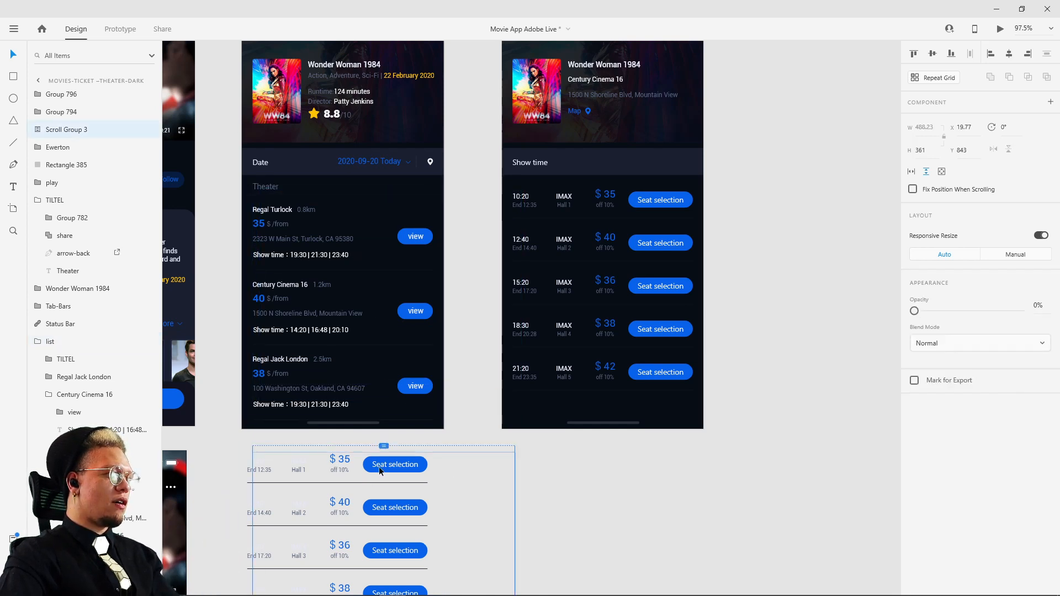
click(250, 472)
scroll(374, 398, down, 5)
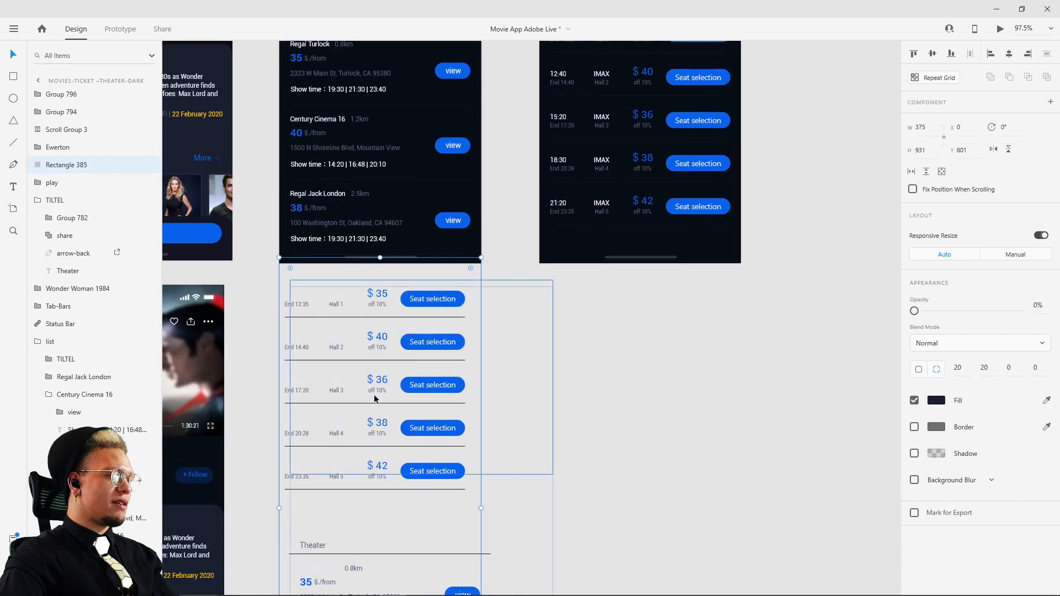
click(422, 388)
drag(423, 388, 587, 390)
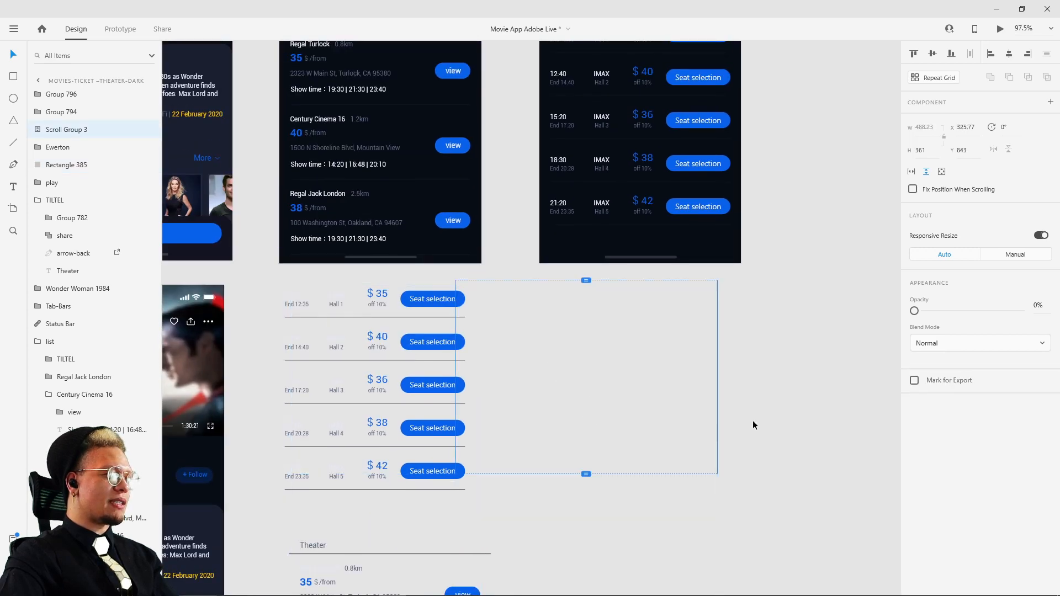
Undo the pasteboard moves and the opacity change until both lists are back on movies-ticket –theater-dark
key(ctrl+z)
key(ctrl+z)
key(ctrl+z)
key(ctrl+z)
key(ctrl+z)
key(ctrl+z)
key(ctrl+z)
key(ctrl+z)
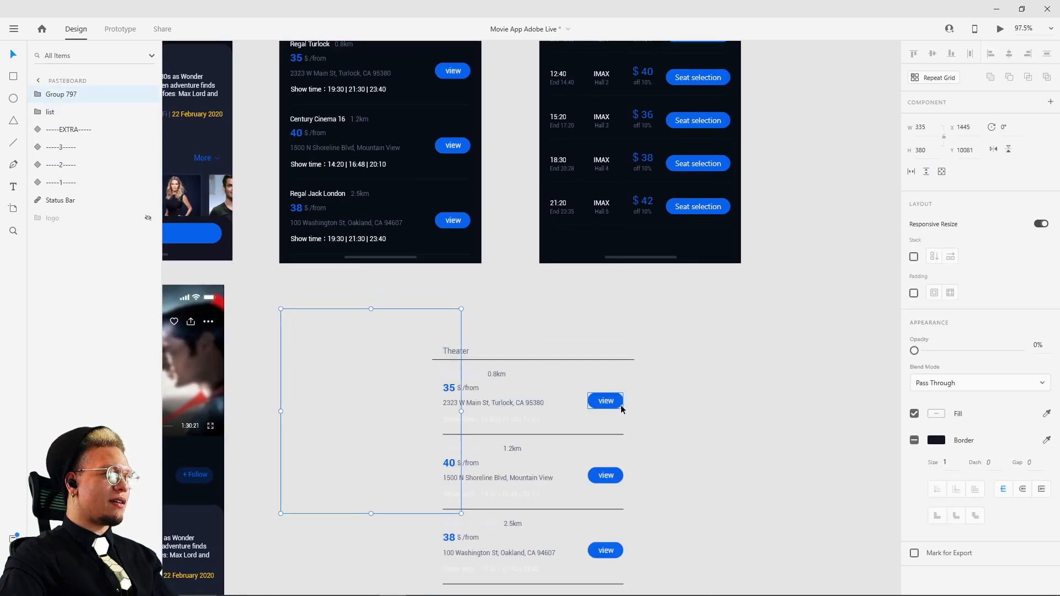
key(ctrl+z)
scroll(567, 386, up, 2)
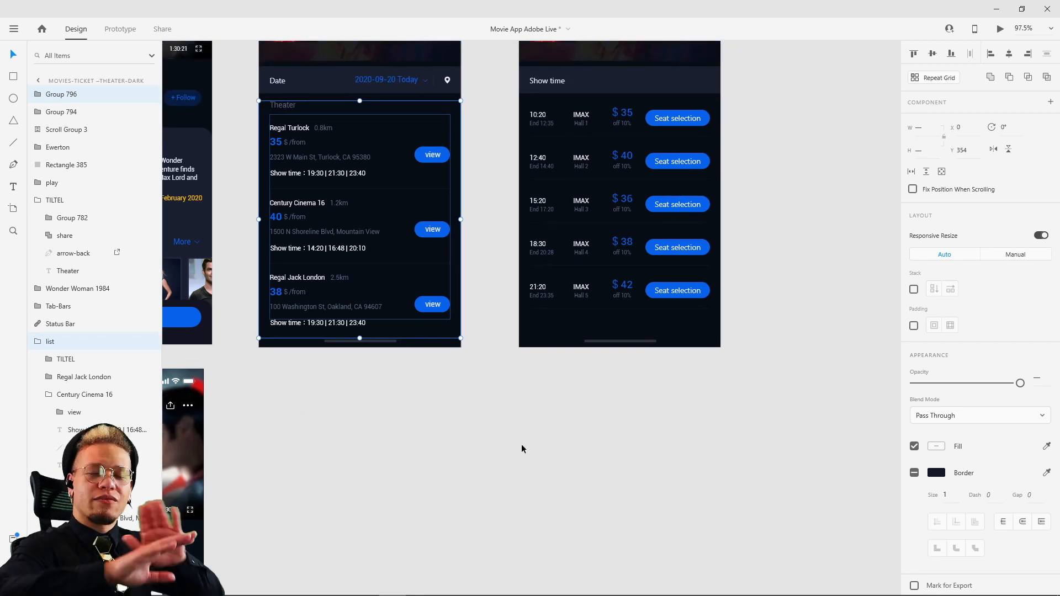
In Prototype mode, link the 12:40 row's Seat selection button to movies-ticket –theater – seat select-dark with a tap-triggered Auto-Animate
drag(814, 182, 561, 241)
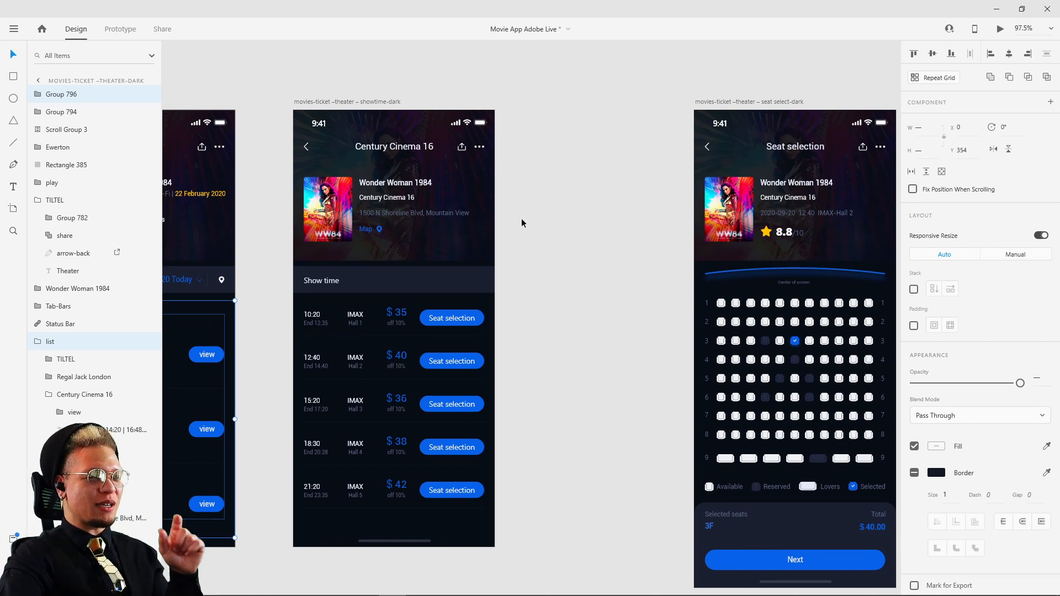
click(343, 103)
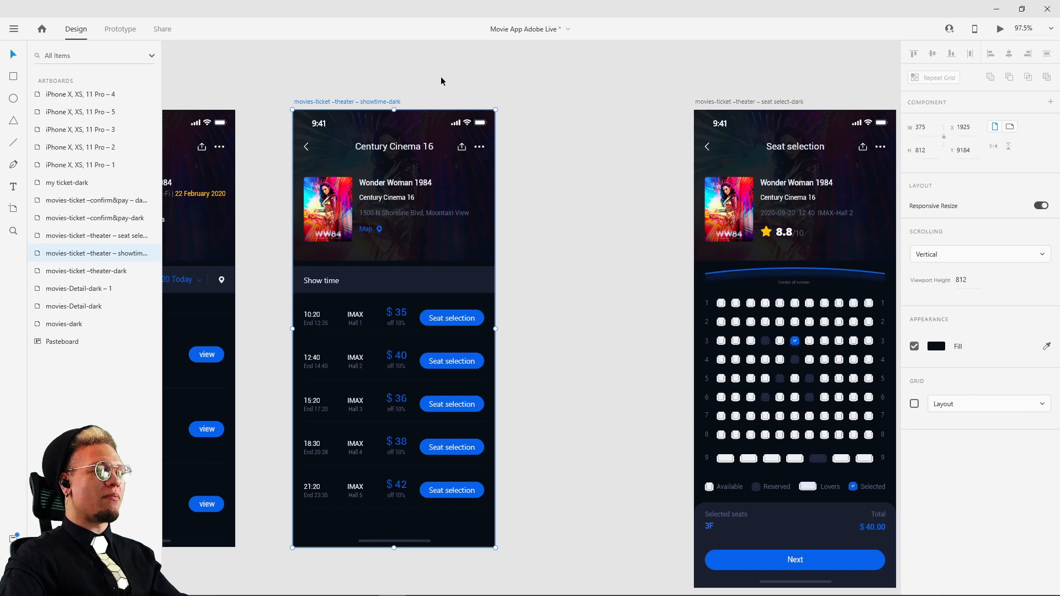
scroll(434, 111, up, 2)
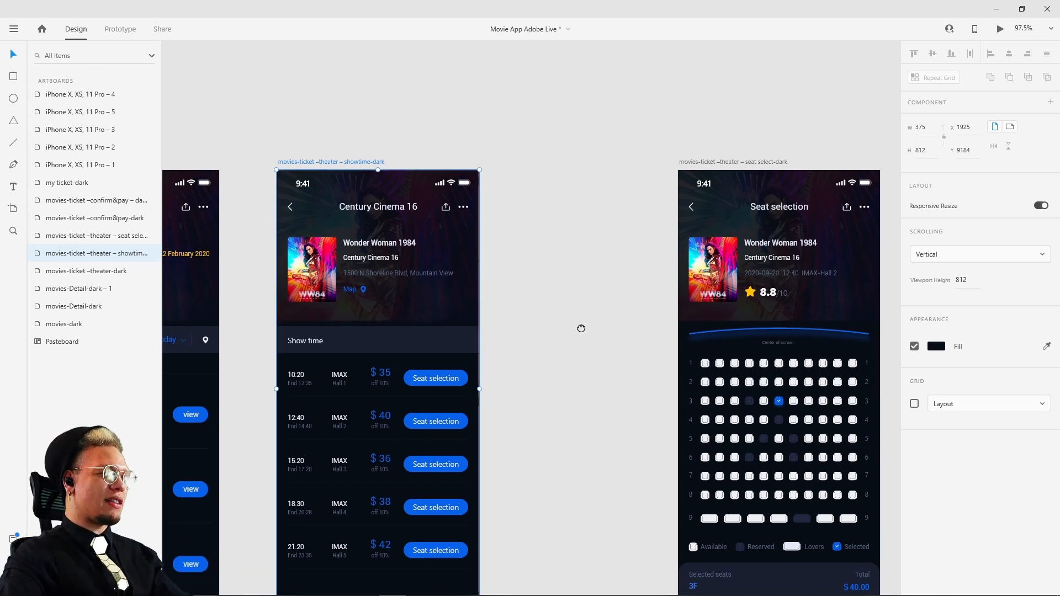
drag(579, 326, 563, 272)
drag(546, 352, 530, 333)
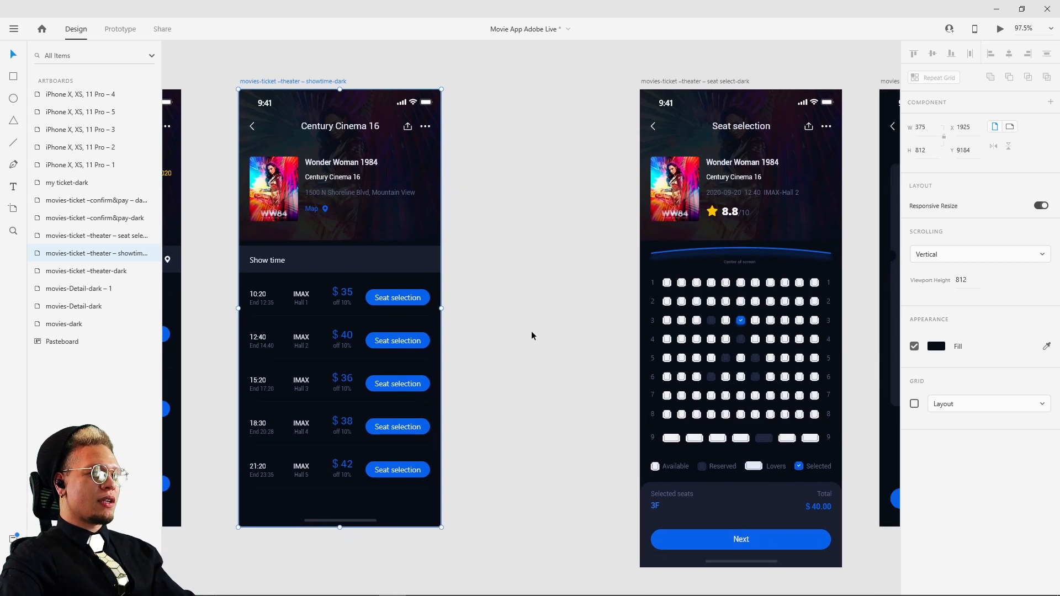
click(124, 29)
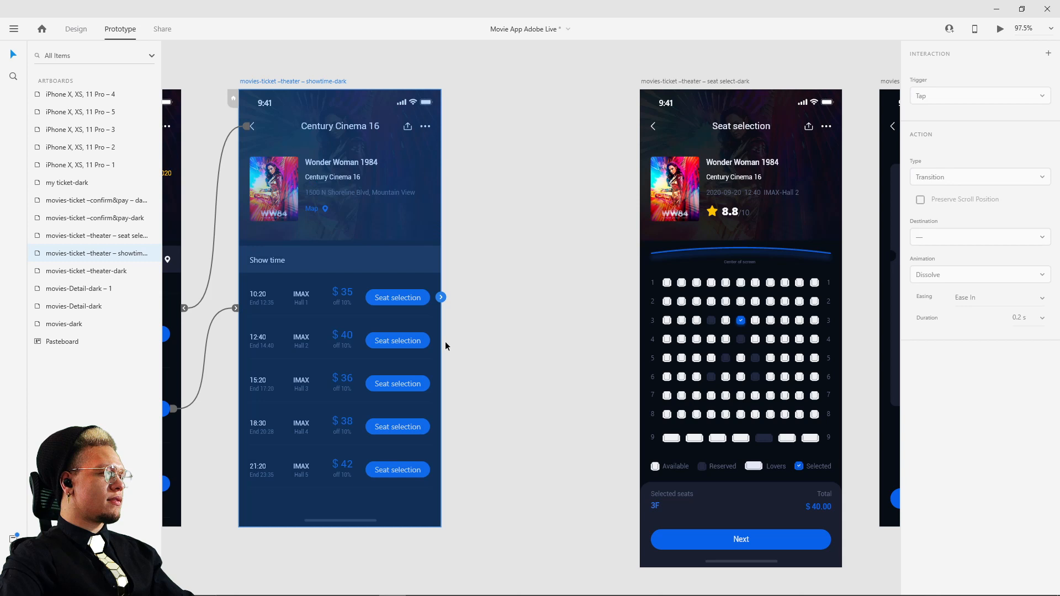
double_click(396, 342)
double_click(396, 342)
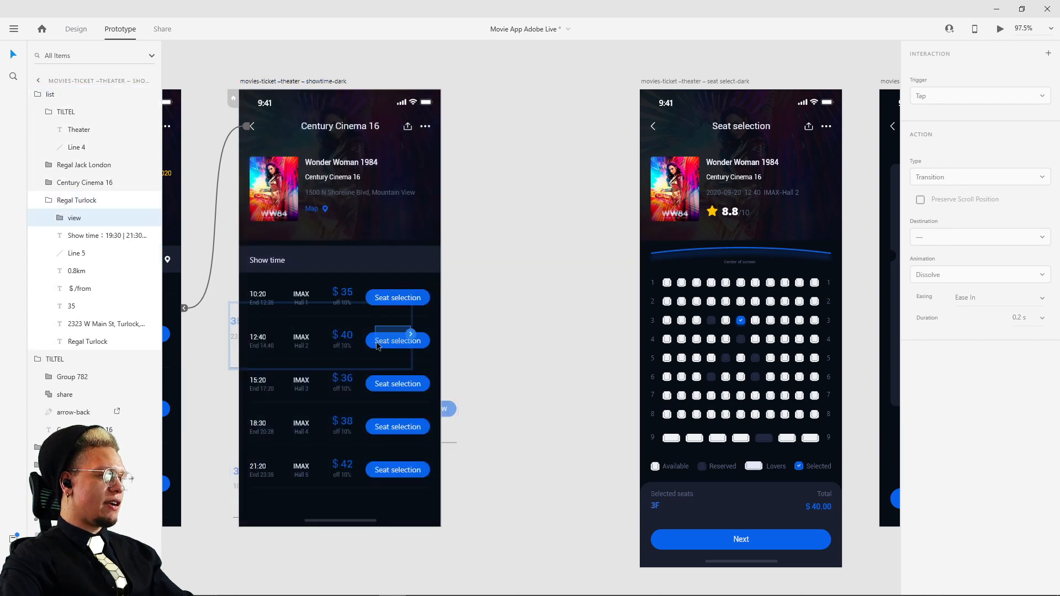
double_click(371, 345)
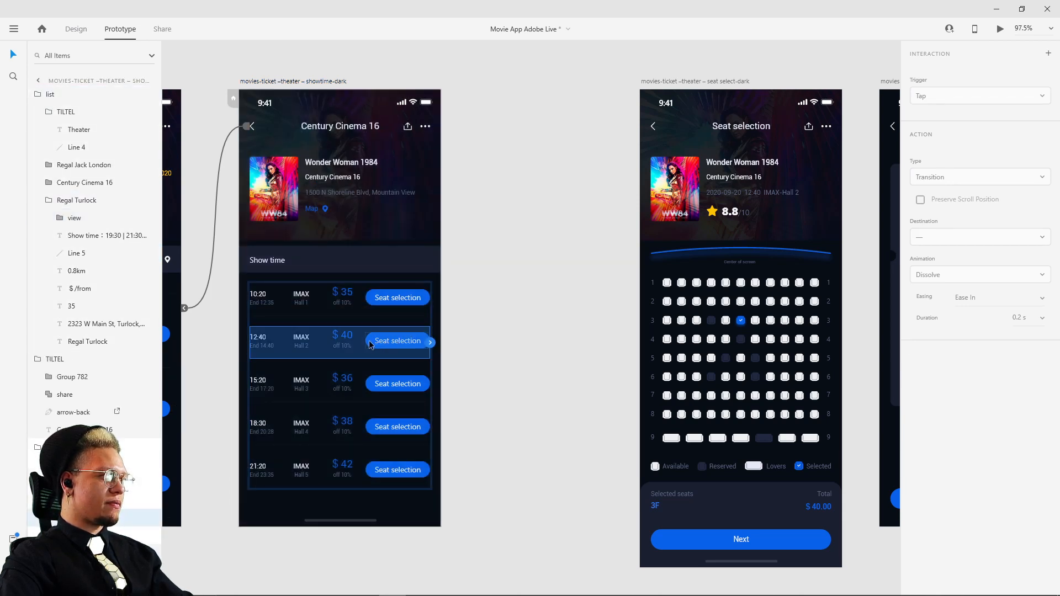
click(516, 324)
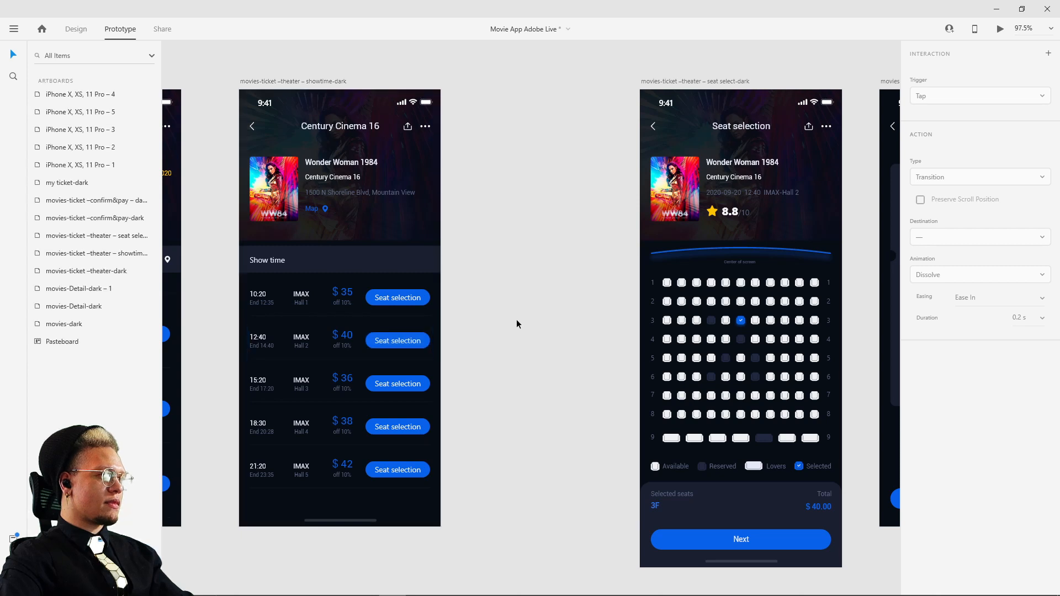
click(396, 346)
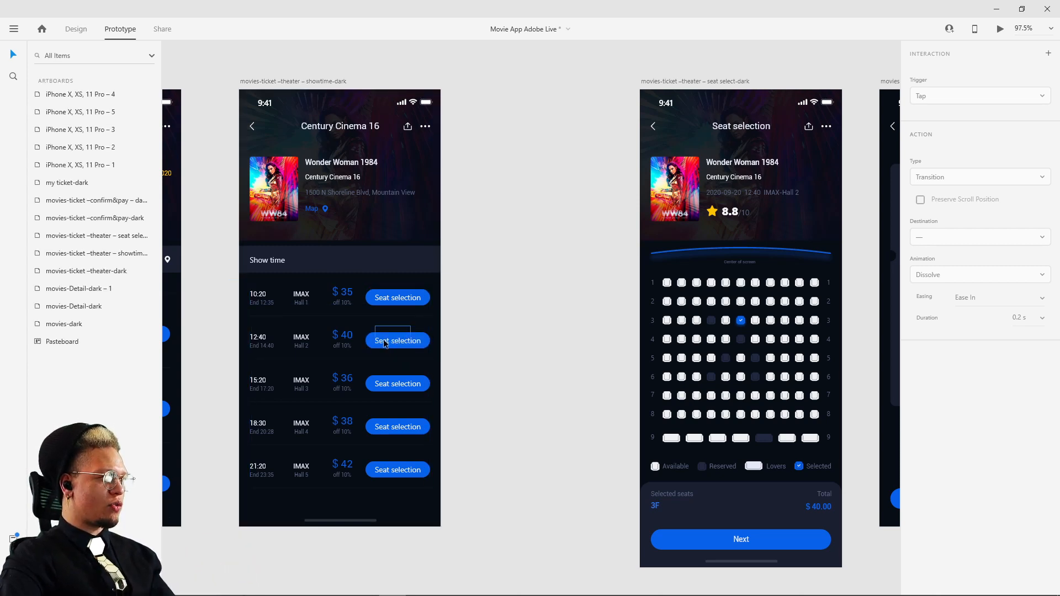
click(373, 347)
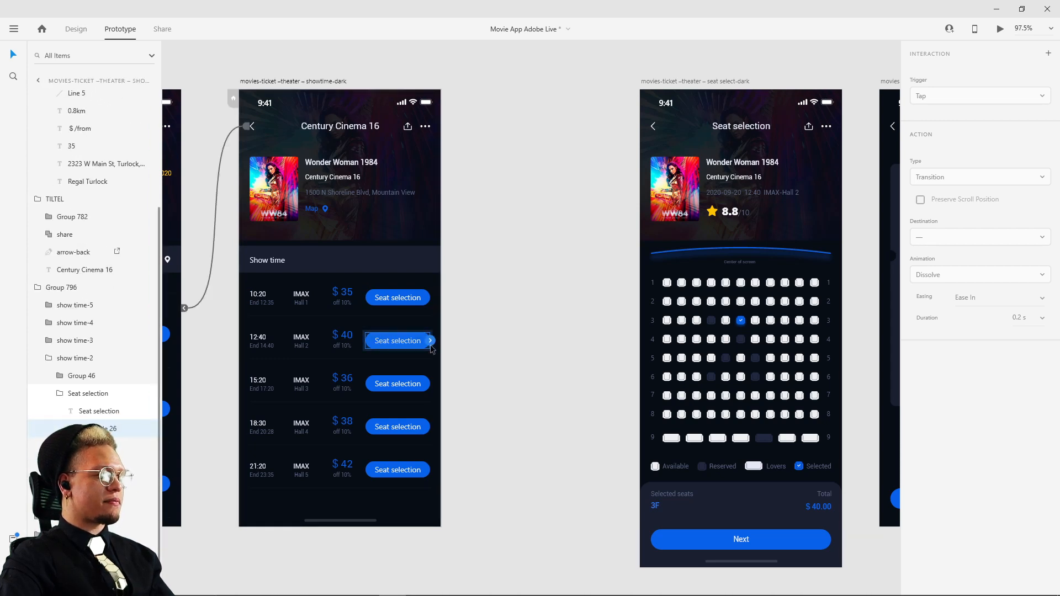
drag(431, 341, 654, 210)
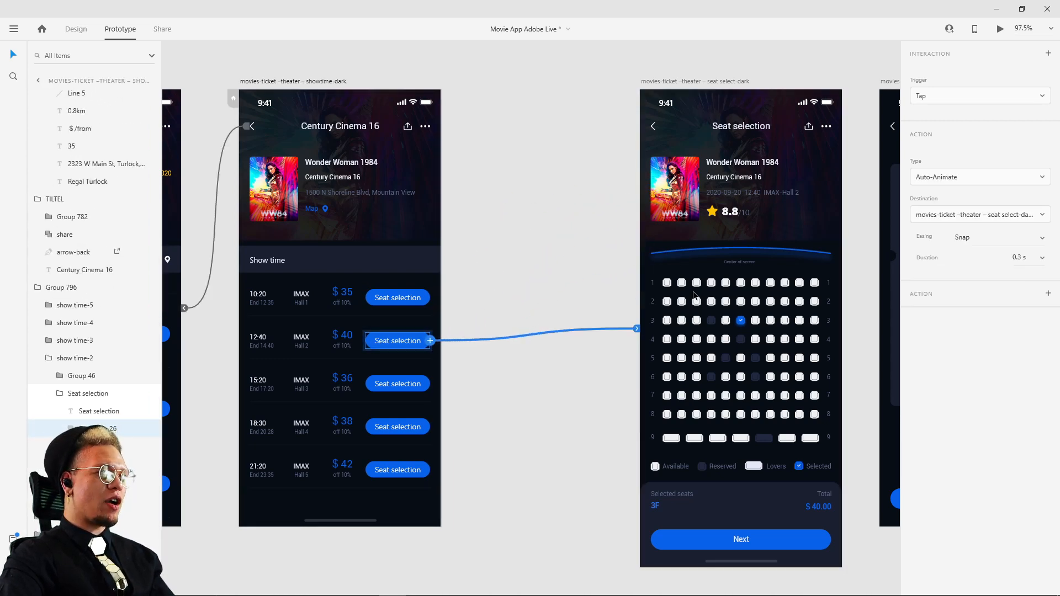
Briefly preview movies-ticket –theater – showtime-dark and check the interaction settings of the 12:40 row's Seat selection link
click(581, 210)
drag(581, 211, 402, 210)
scroll(392, 179, left, 5)
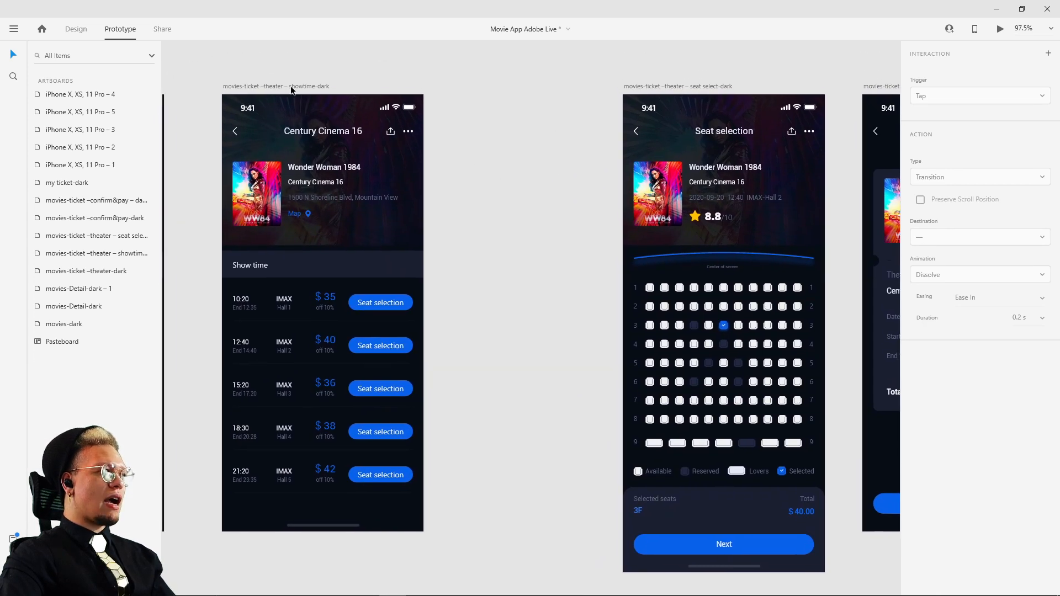
click(291, 90)
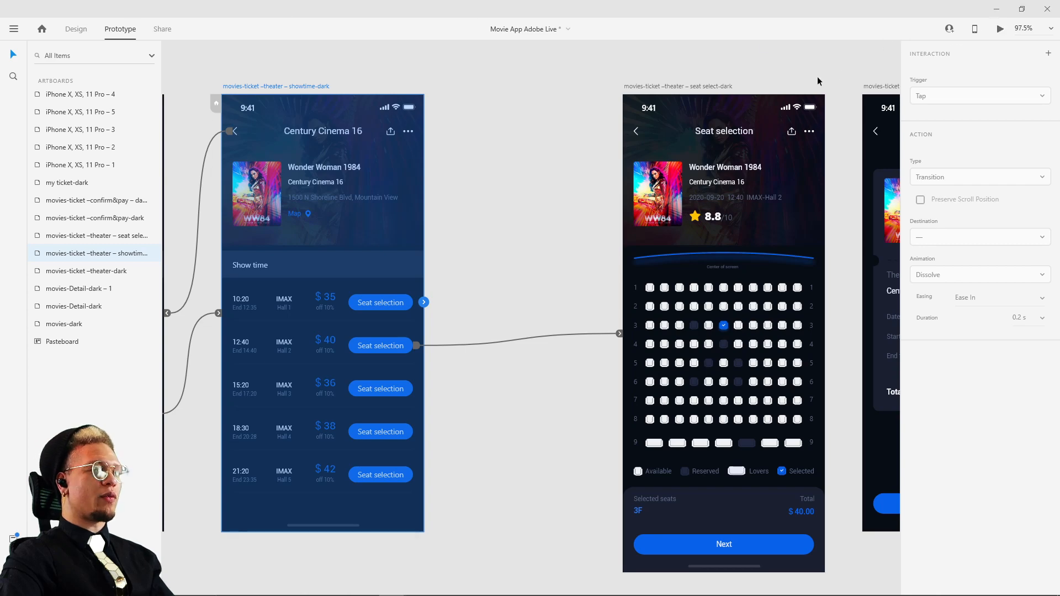
key(ctrl+Return)
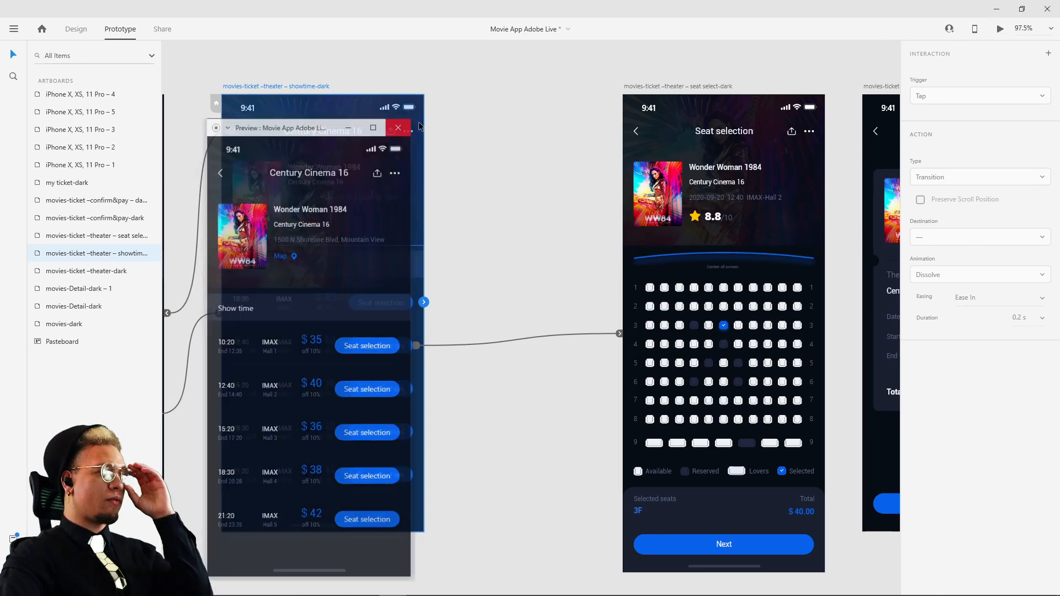
click(399, 128)
click(415, 347)
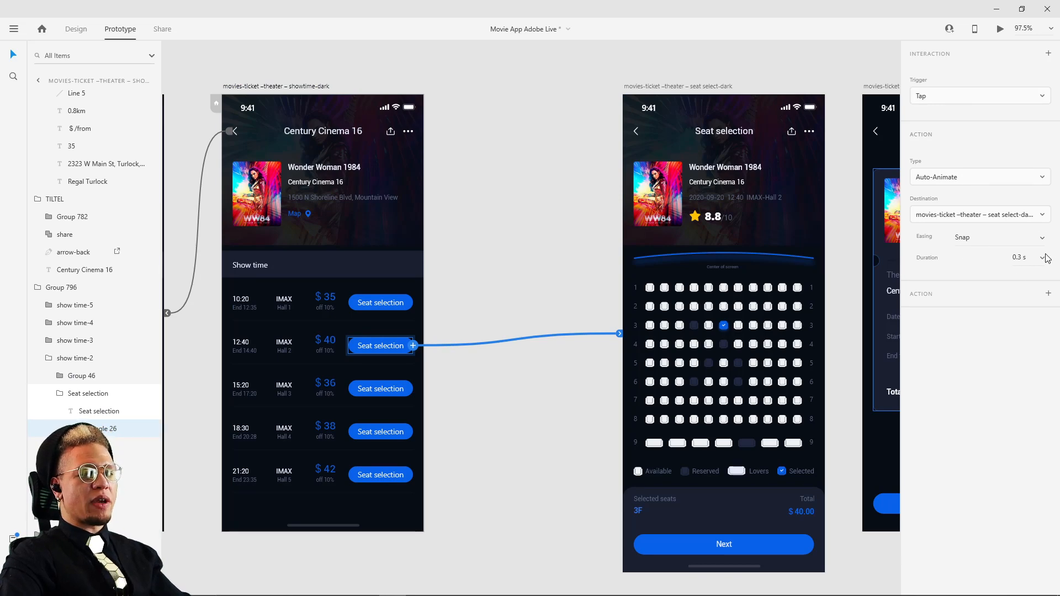
click(503, 67)
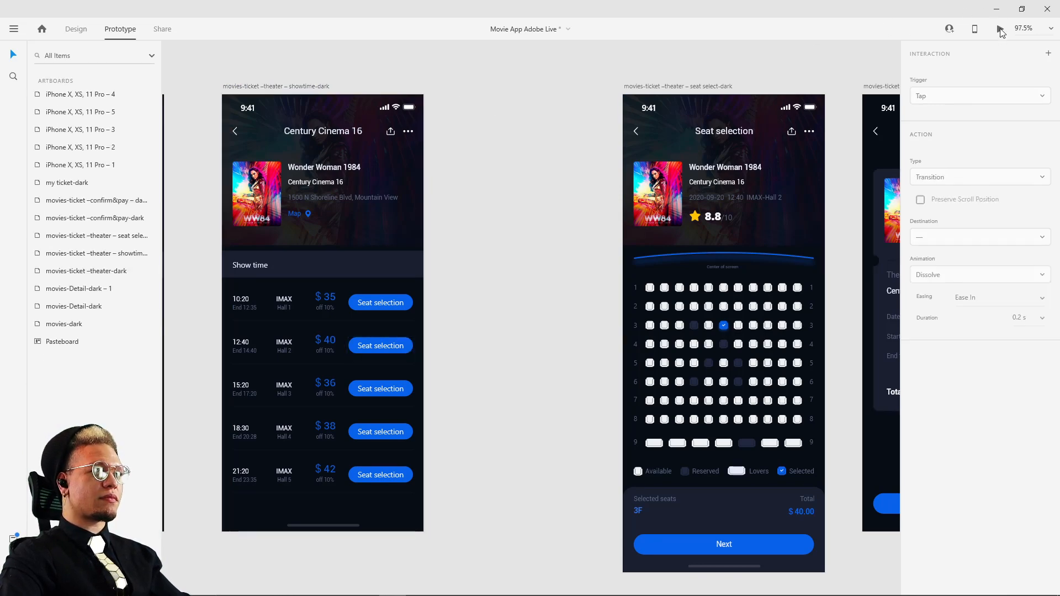
Preview the prototype from the showtime screen and test the 12:40 row's Seat selection transition
click(1000, 30)
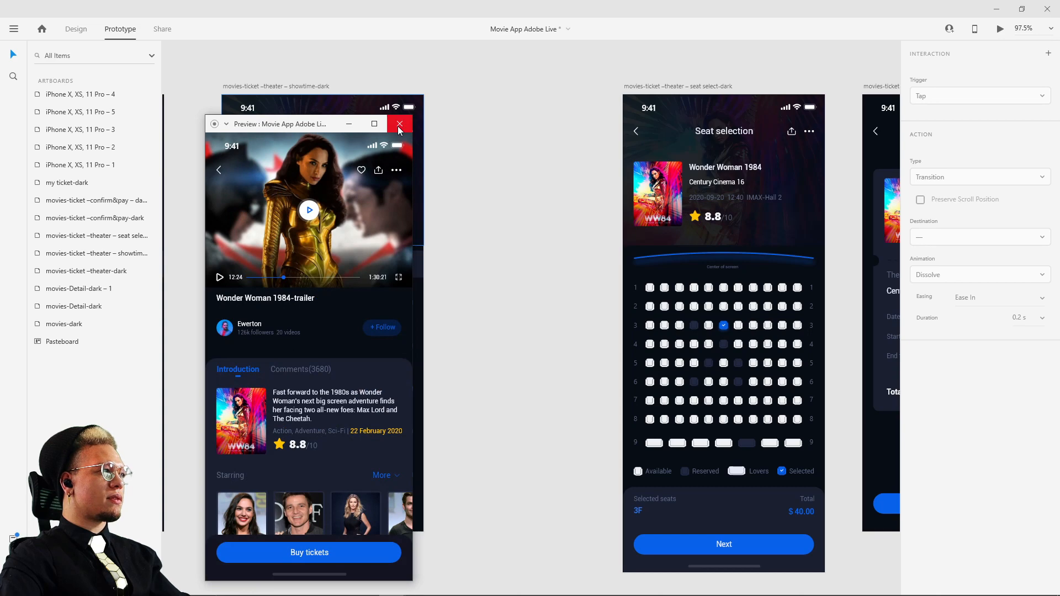
click(400, 124)
click(1000, 30)
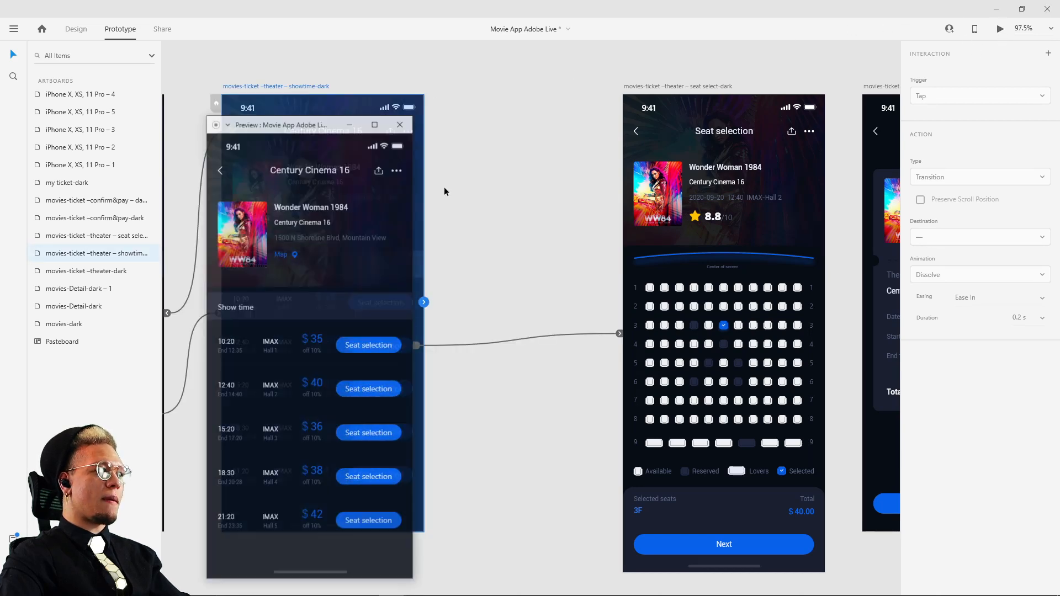
click(366, 390)
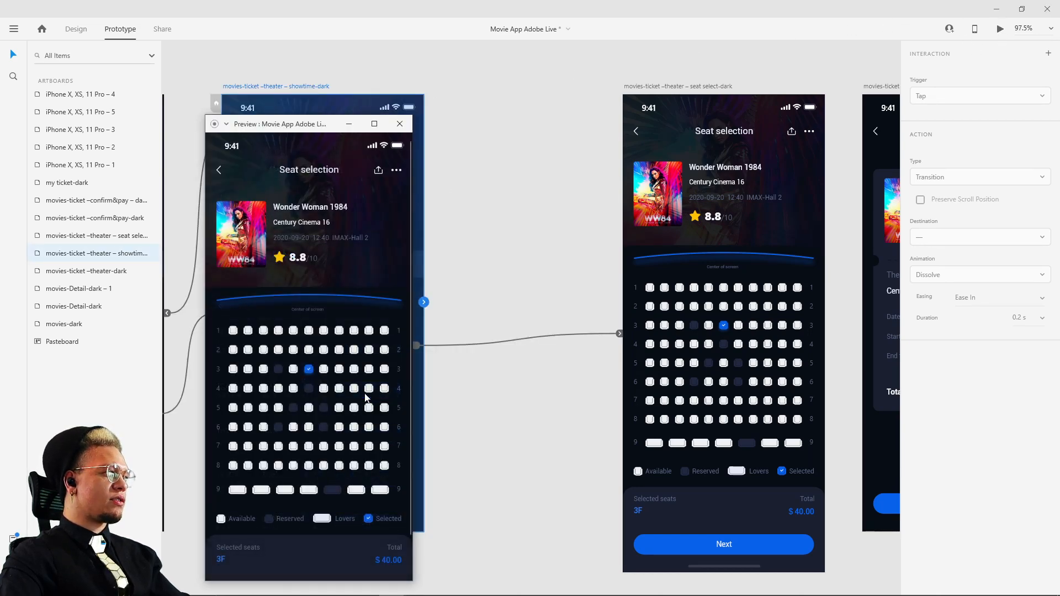
click(399, 123)
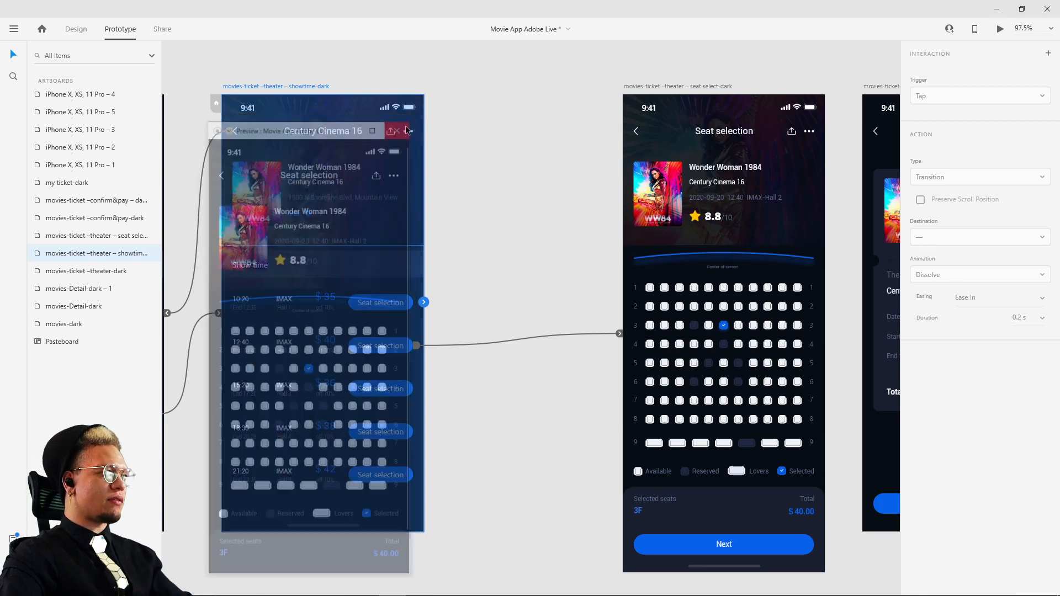
click(540, 159)
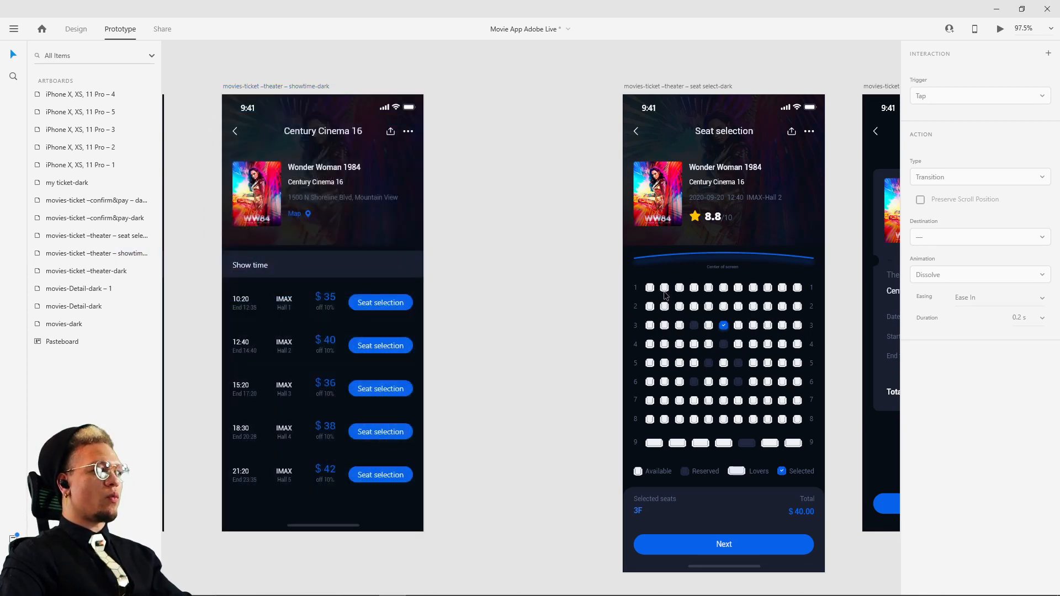
mouse_move(665, 294)
mouse_down()
mouse_move(597, 281)
mouse_move(599, 302)
mouse_move(631, 309)
mouse_move(532, 313)
mouse_move(656, 307)
mouse_up()
key(ctrl+z)
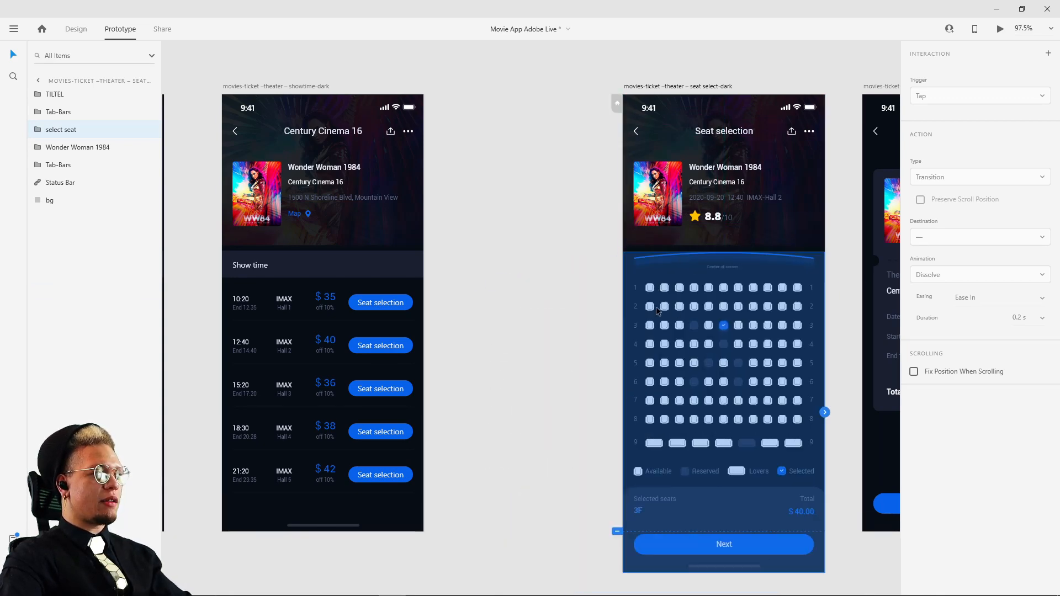
In Design mode, paste a copy of the showtime rows group onto the seat select artboard and set its opacity to 0%
click(77, 32)
click(560, 266)
scroll(559, 266, down, 2)
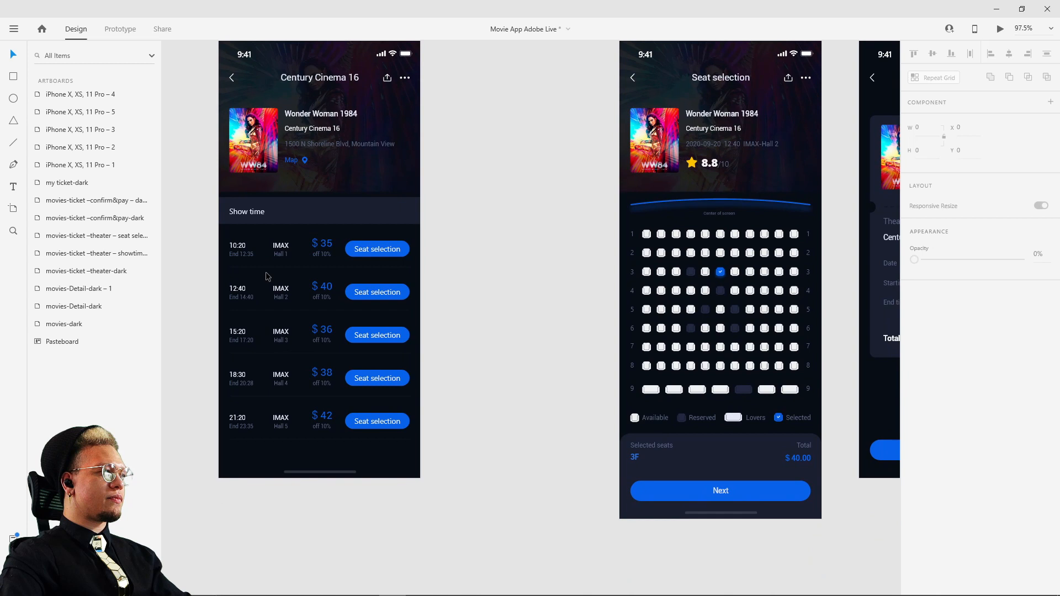
click(227, 247)
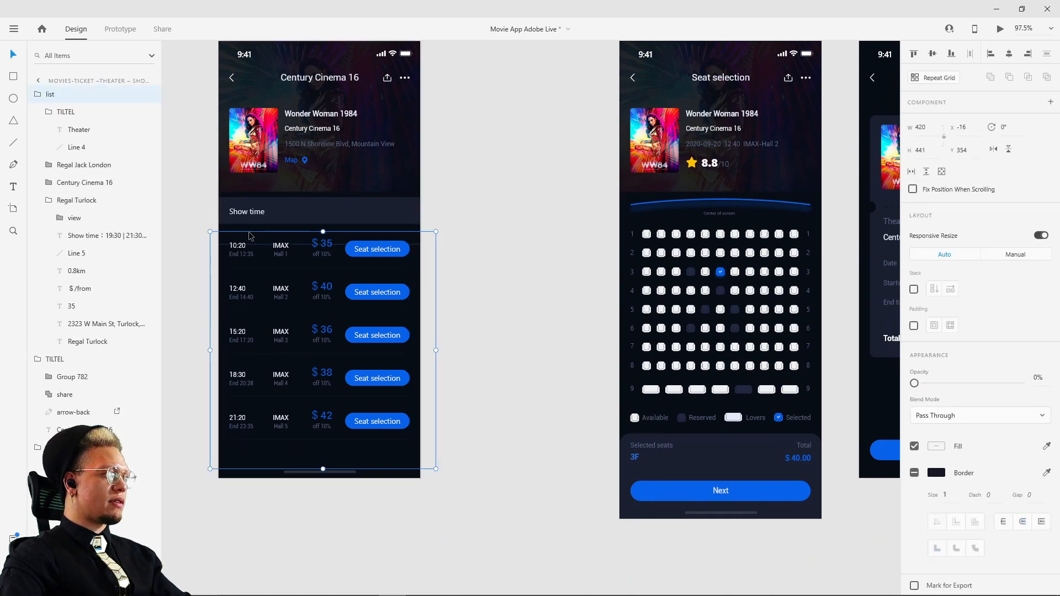
drag(241, 254, 339, 260)
key(ctrl+z)
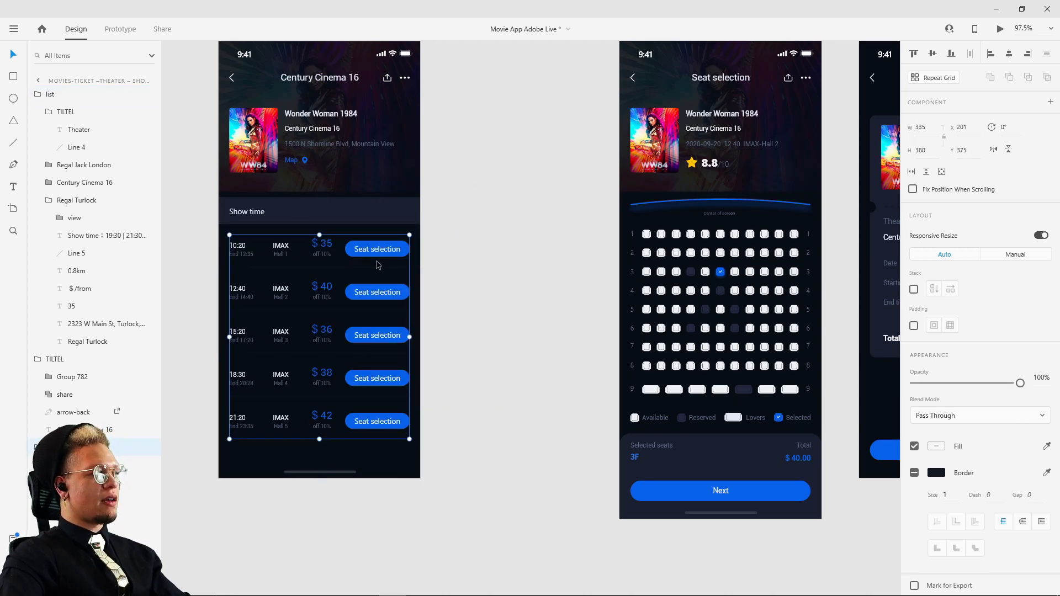
click(737, 306)
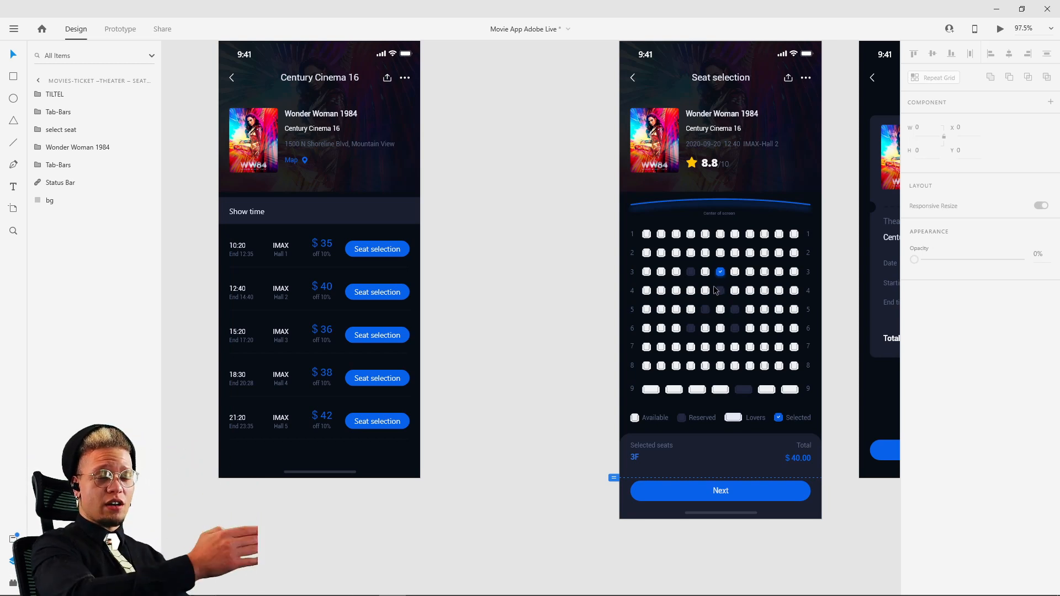
click(723, 257)
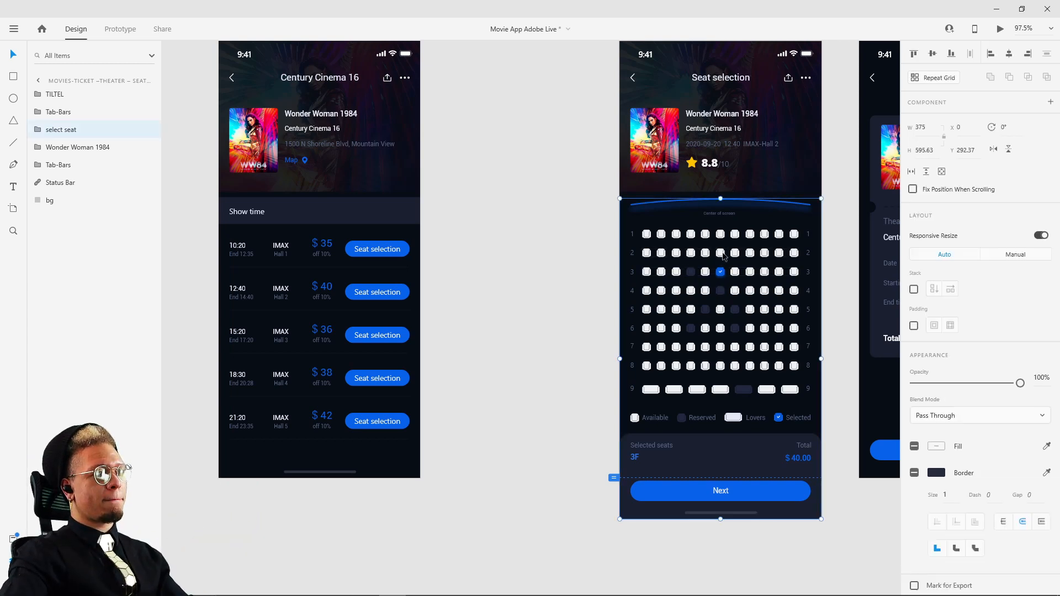
key(ctrl+v)
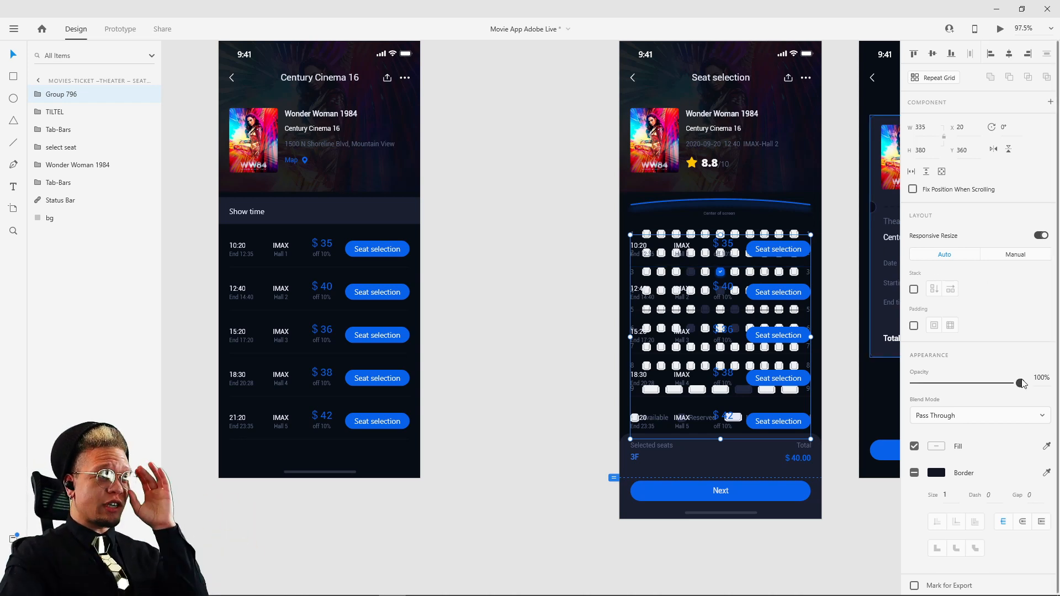
drag(1020, 384, 880, 374)
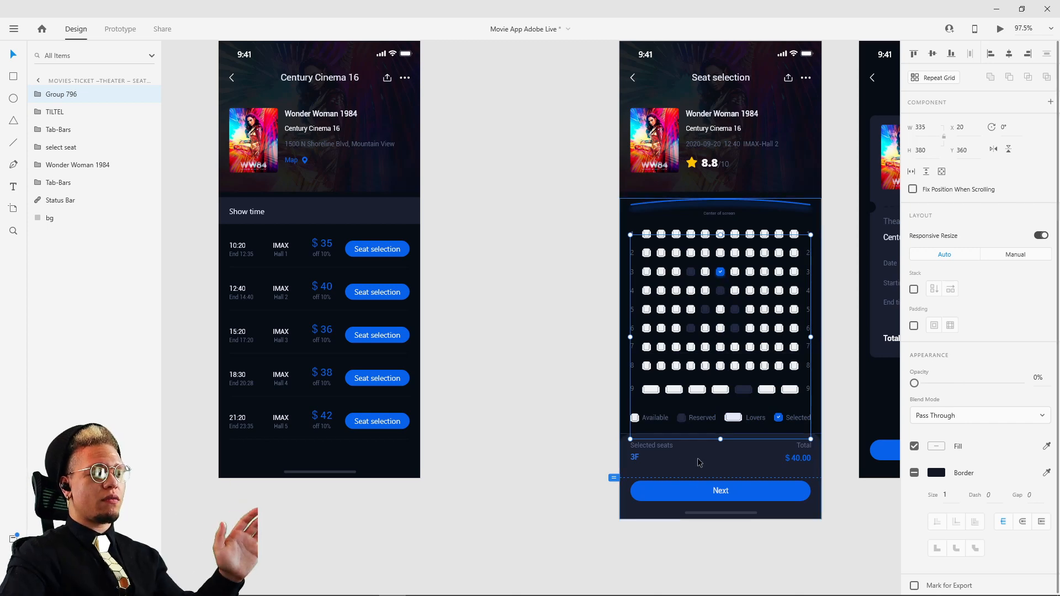
Paste a copy of the select seat group onto the showtime artboard, lower it to Y 346.37 and set its opacity to 0%
click(707, 505)
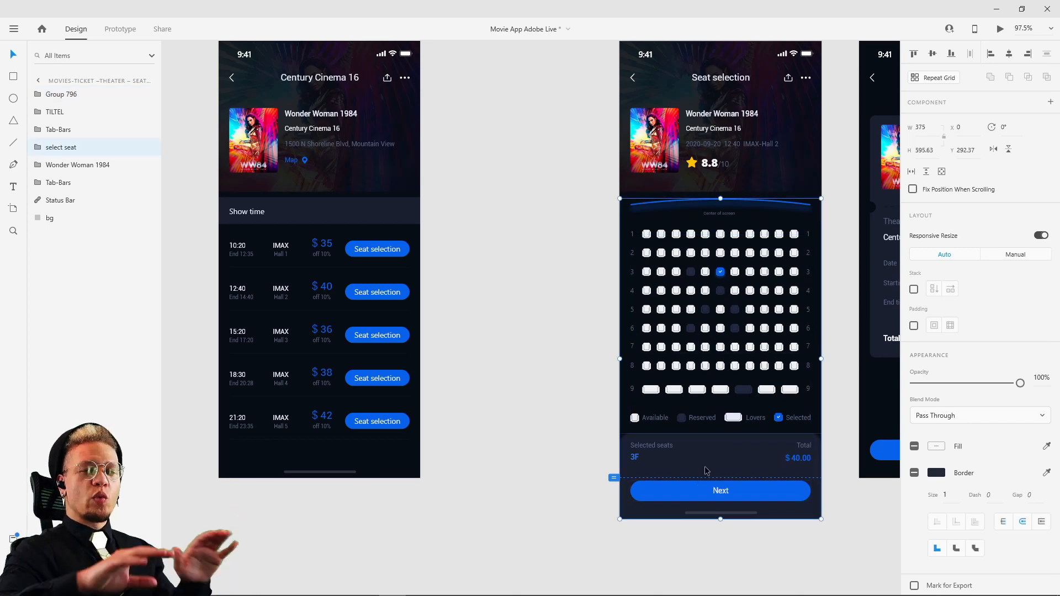
drag(704, 479, 633, 487)
key(ctrl+z)
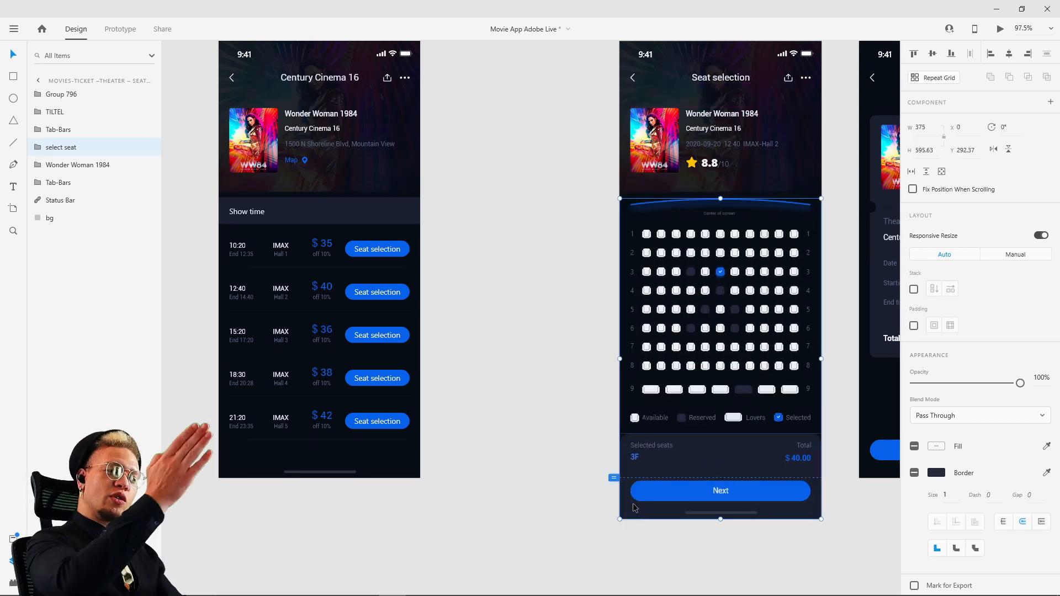
click(330, 247)
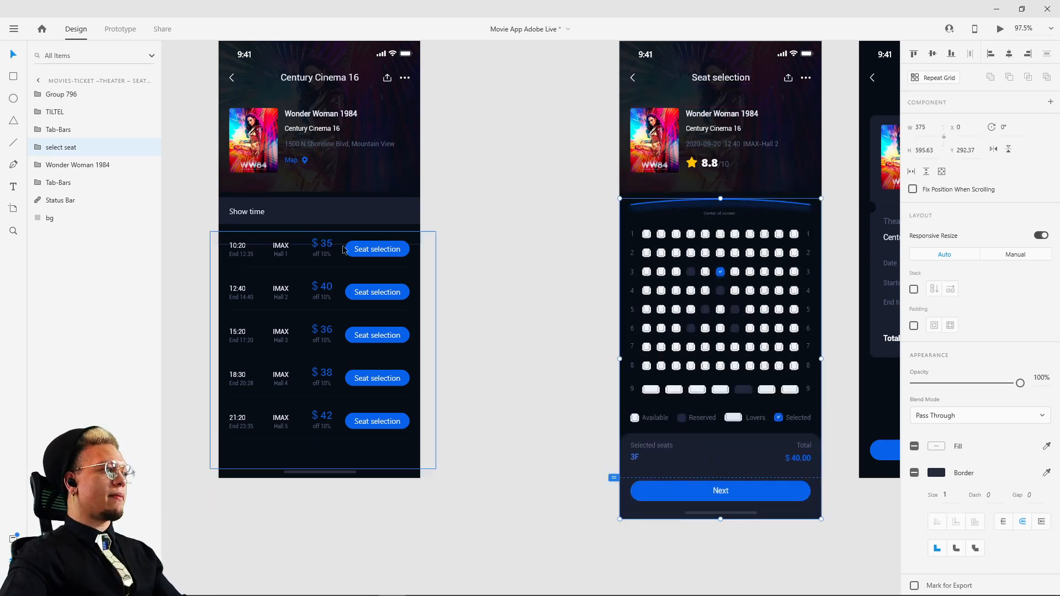
key(ctrl+v)
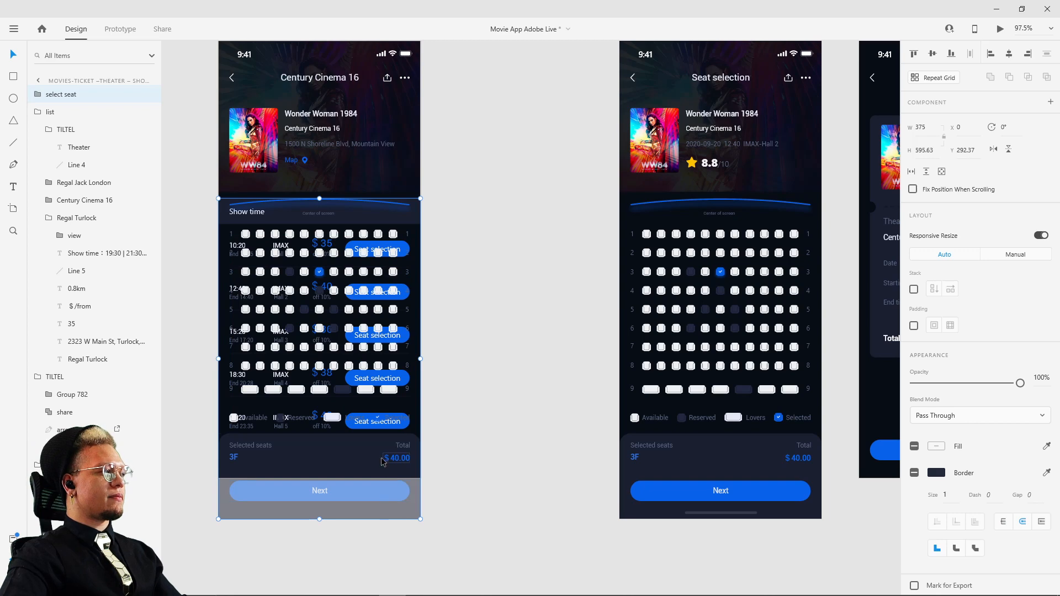
drag(364, 460, 368, 483)
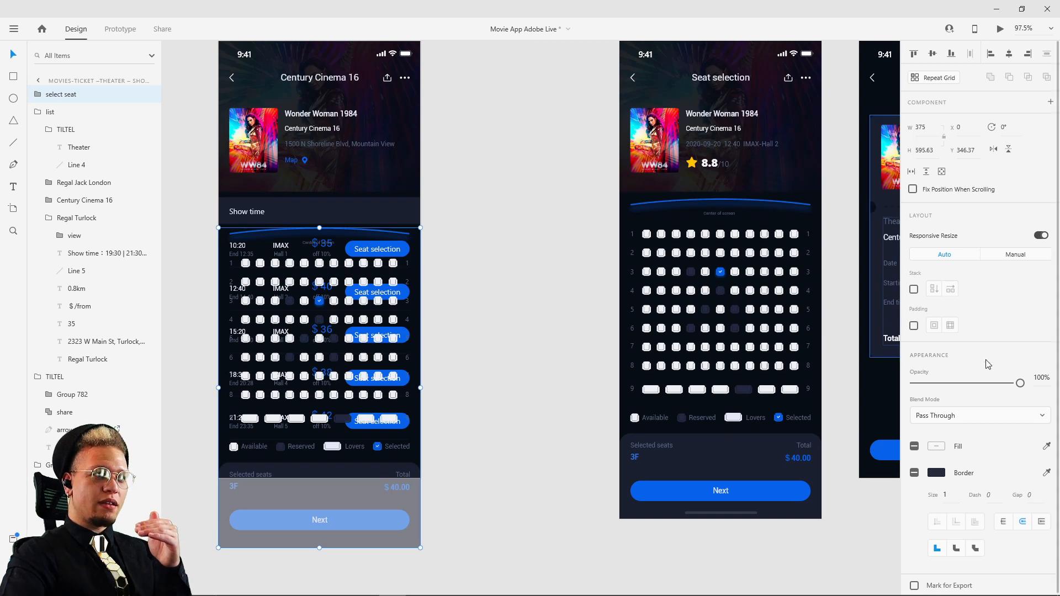
drag(1020, 383, 913, 383)
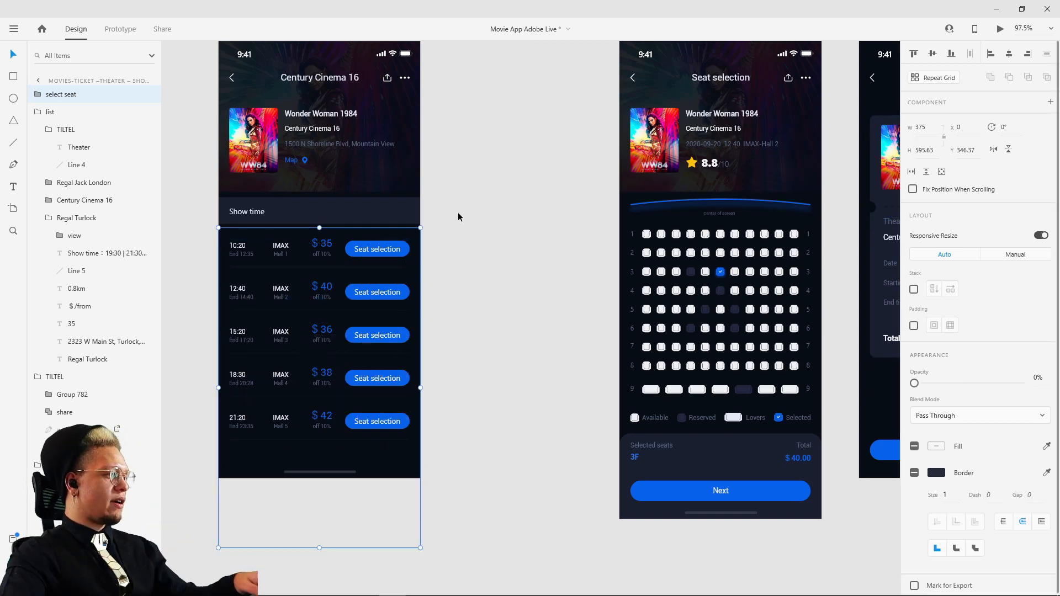
click(462, 178)
Preview the showtime artboard and test how the hidden copies animate from the 12:40 row's Seat selection button
drag(479, 147, 488, 202)
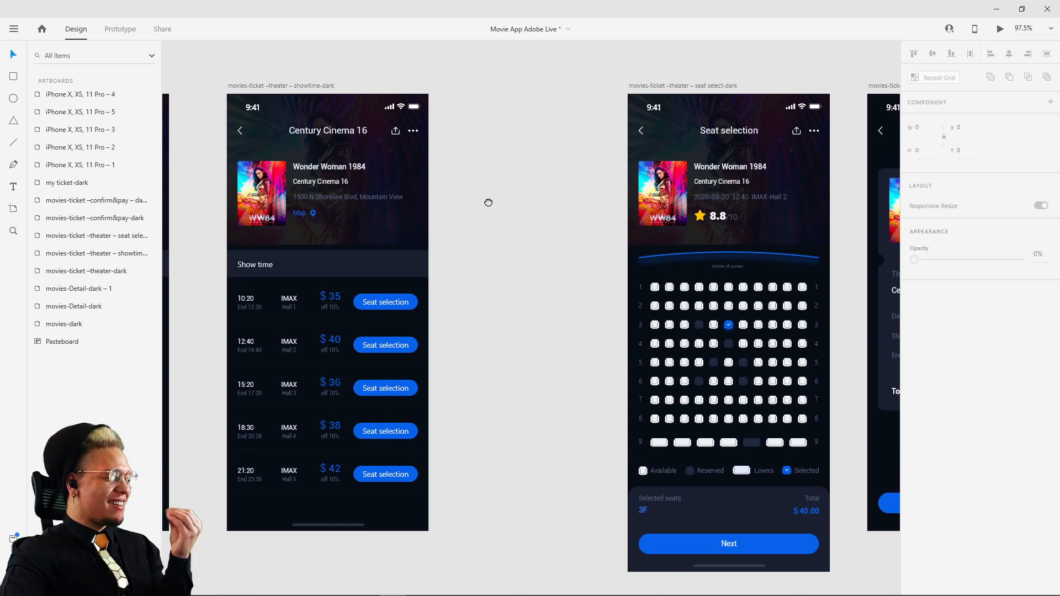
drag(488, 203, 525, 262)
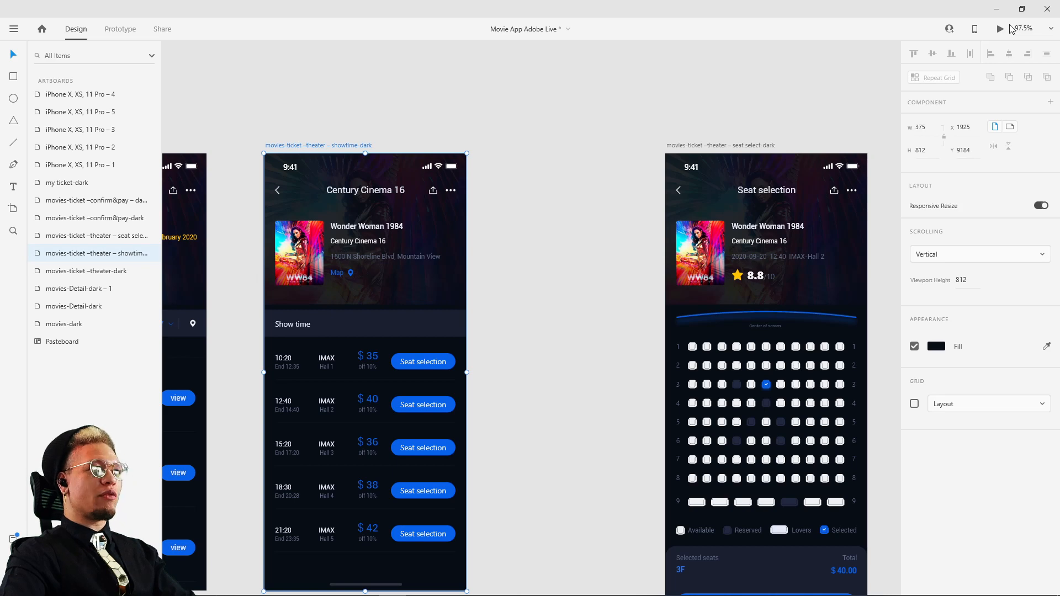
click(1000, 29)
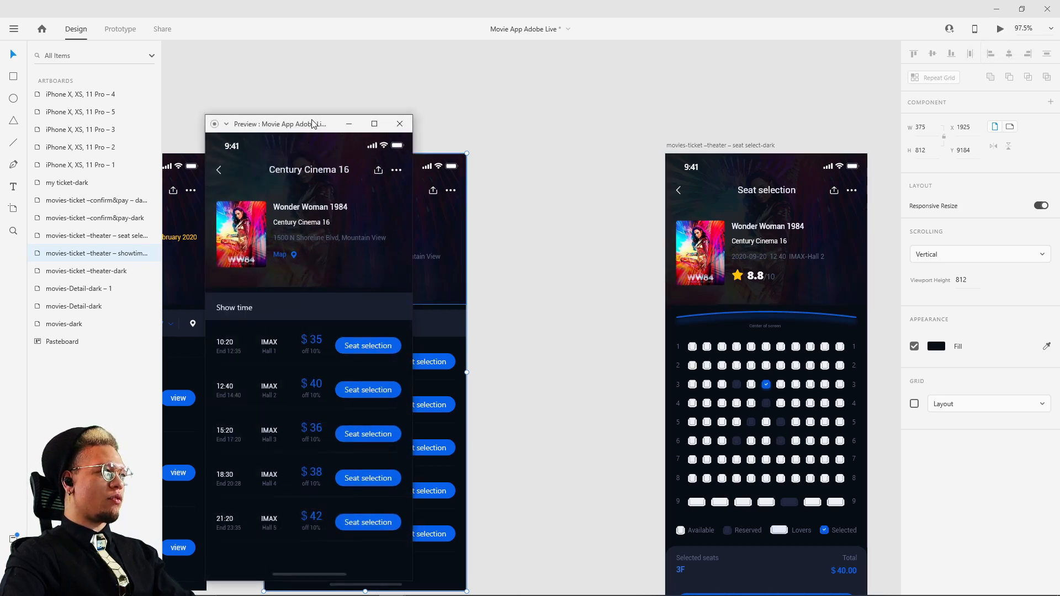
drag(312, 124, 530, 89)
click(581, 356)
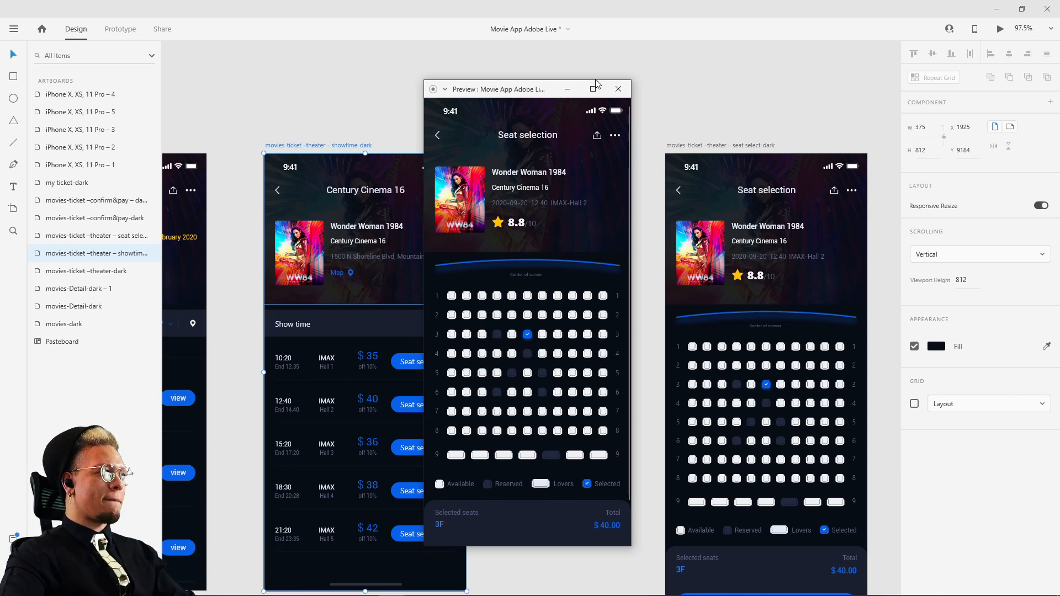
click(618, 88)
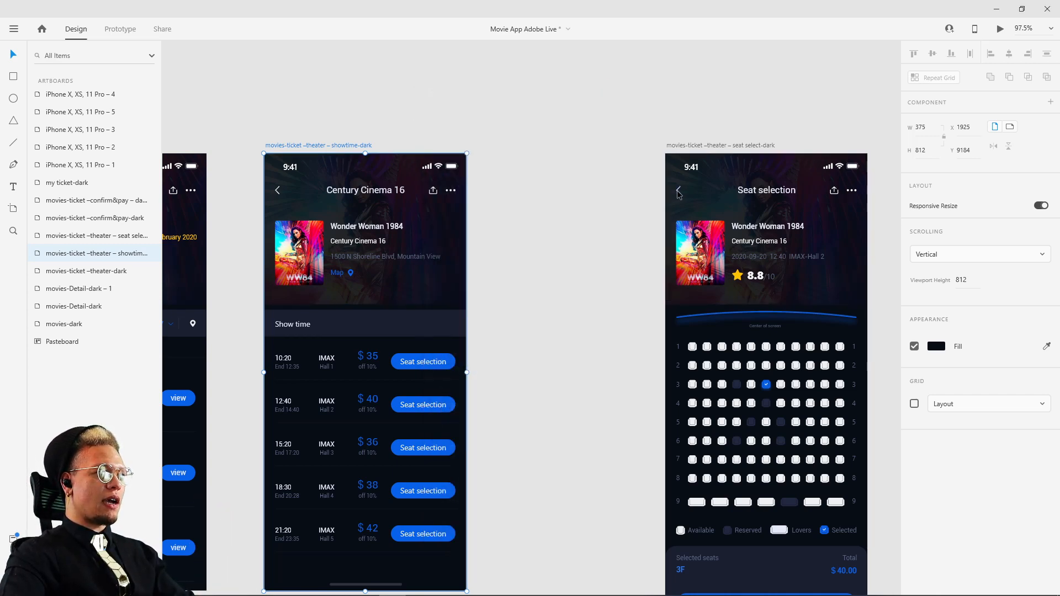
In Prototype mode, link the Seat selection screen's back arrow to movies-ticket –theater – showtime-dark with a tap-triggered Auto-Animate
double_click(676, 190)
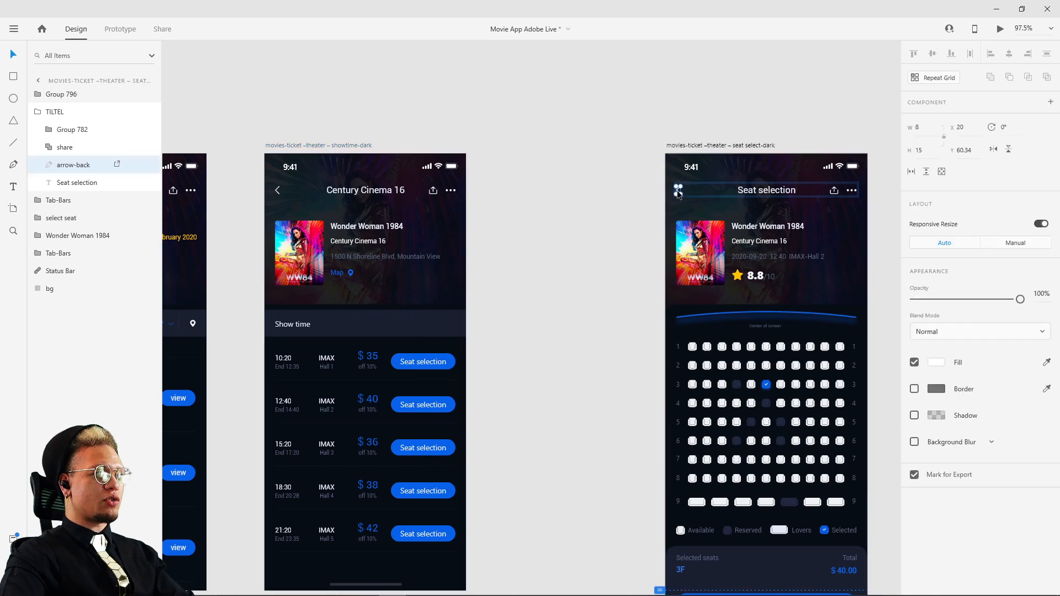
click(110, 36)
drag(680, 190, 417, 143)
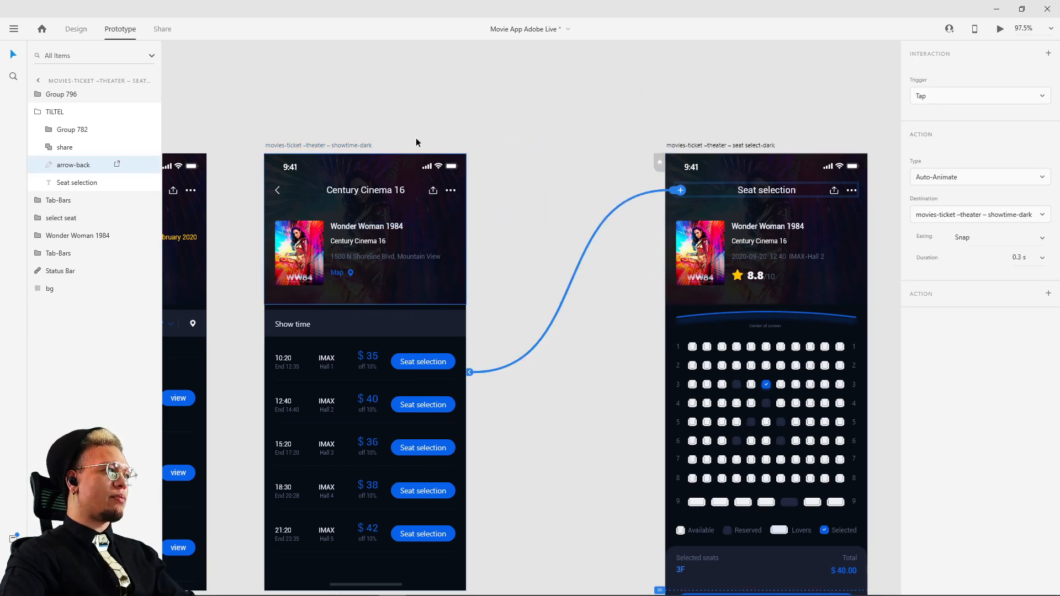
click(417, 143)
Preview the flow starting at Century Cinema 16 and try the 12:40 Seat selection button again
scroll(585, 158, down, 5)
drag(589, 159, 342, 161)
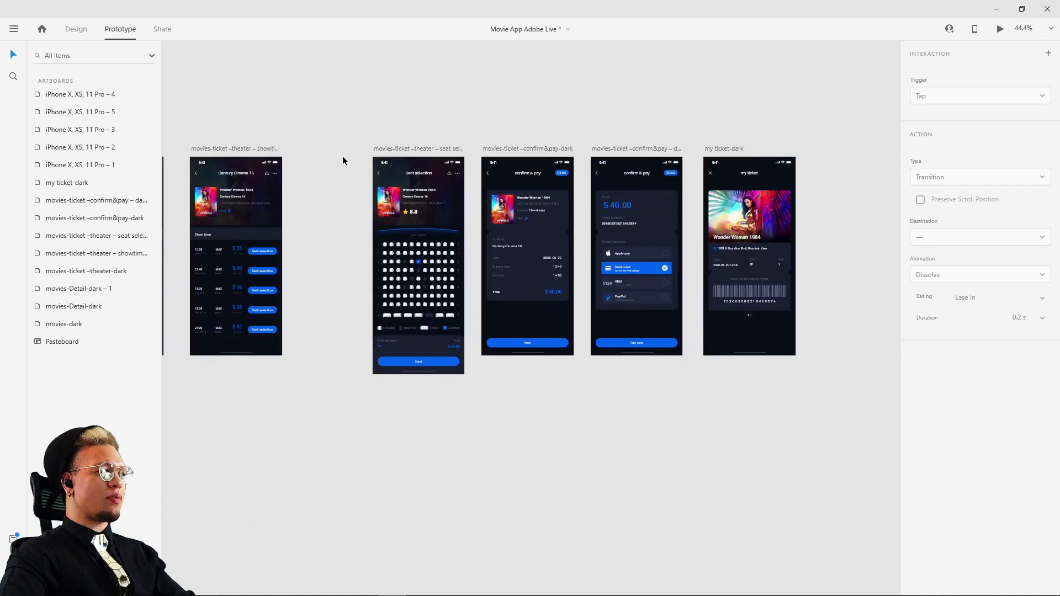
mouse_move(633, 595)
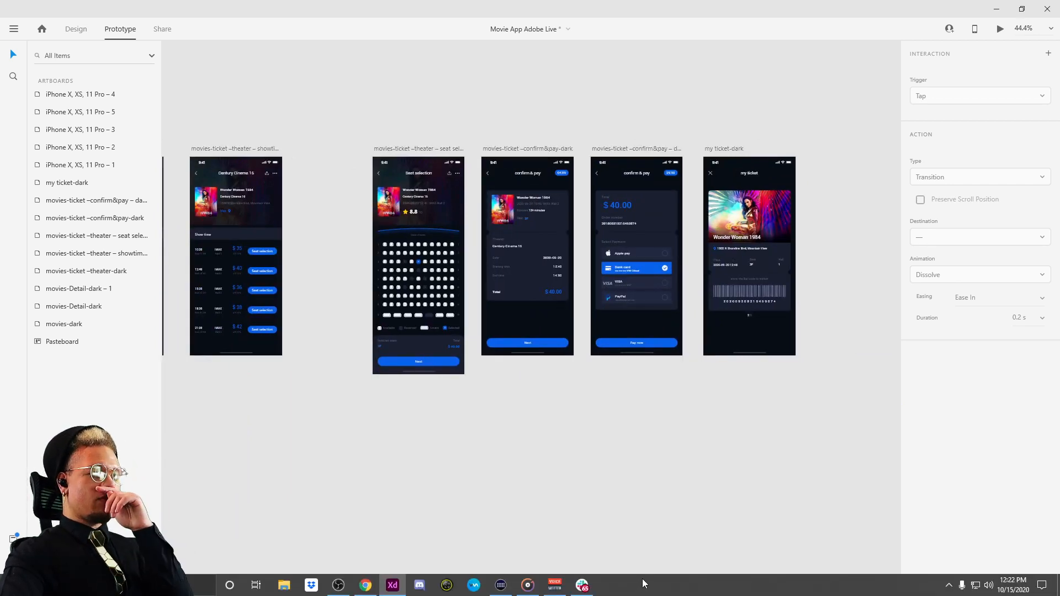
drag(320, 425, 425, 437)
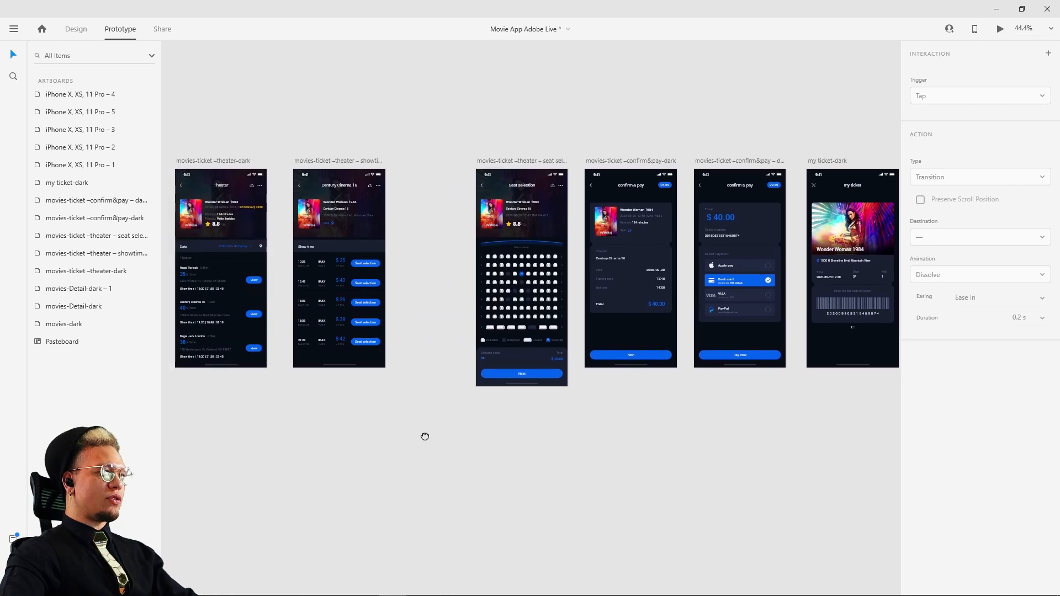
scroll(509, 272, up, 3)
click(381, 144)
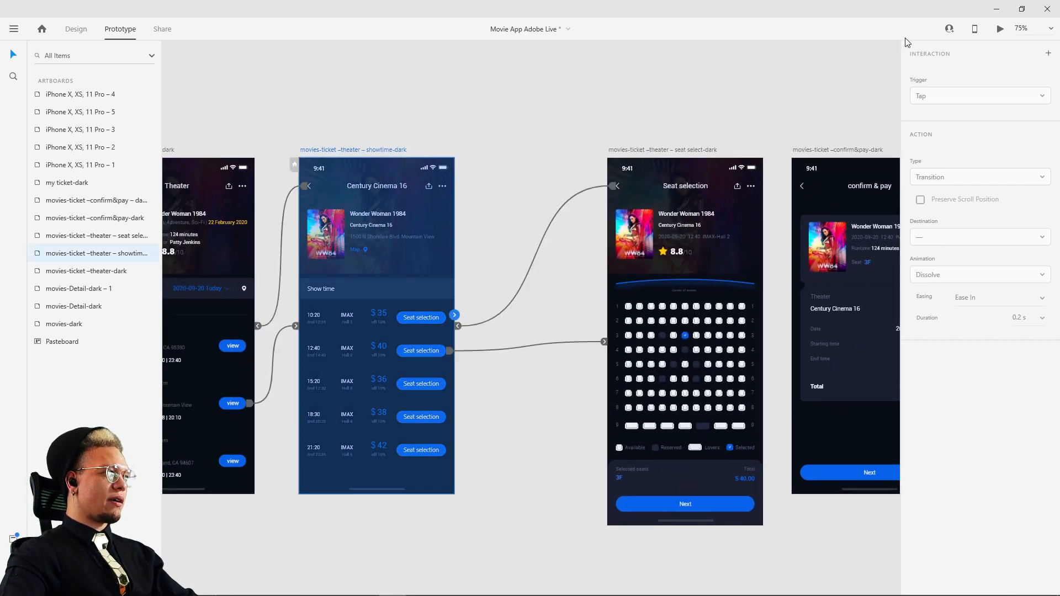
click(1000, 29)
drag(318, 125, 570, 81)
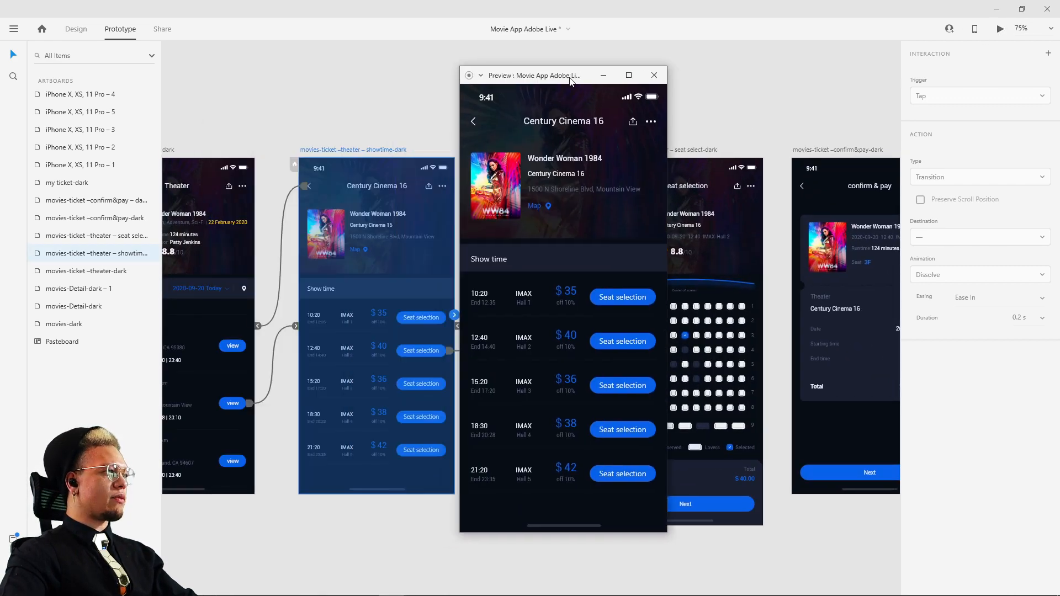
click(625, 343)
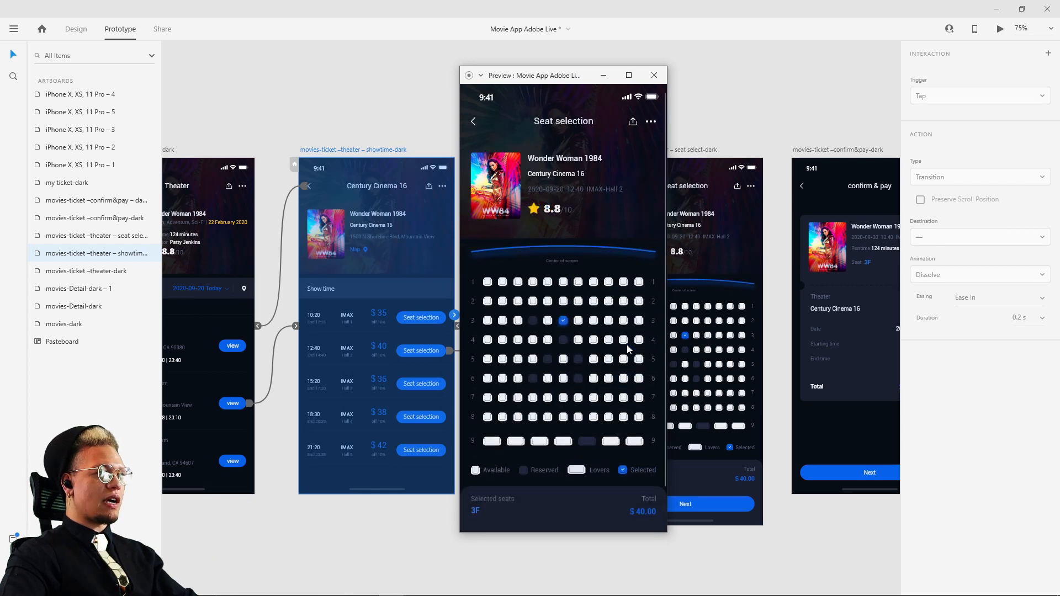
click(654, 75)
Shift the movies-ticket –theater – seat select-dark artboard left to widen its gap to the confirm & pay artboard
scroll(414, 128, right, 6)
scroll(414, 128, up, 2)
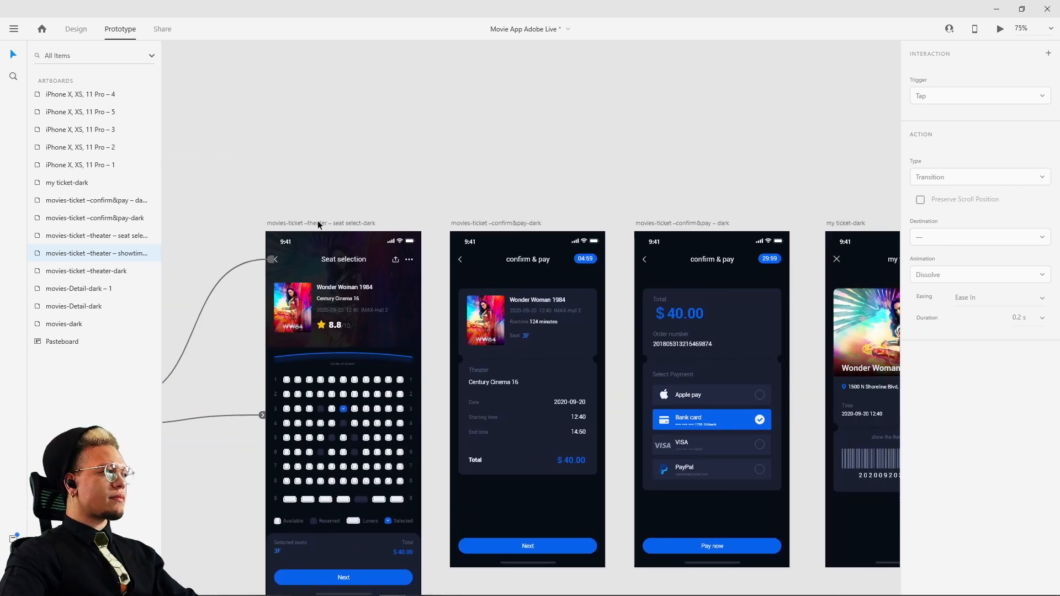
click(329, 228)
drag(330, 228, 277, 219)
scroll(386, 331, down, 3)
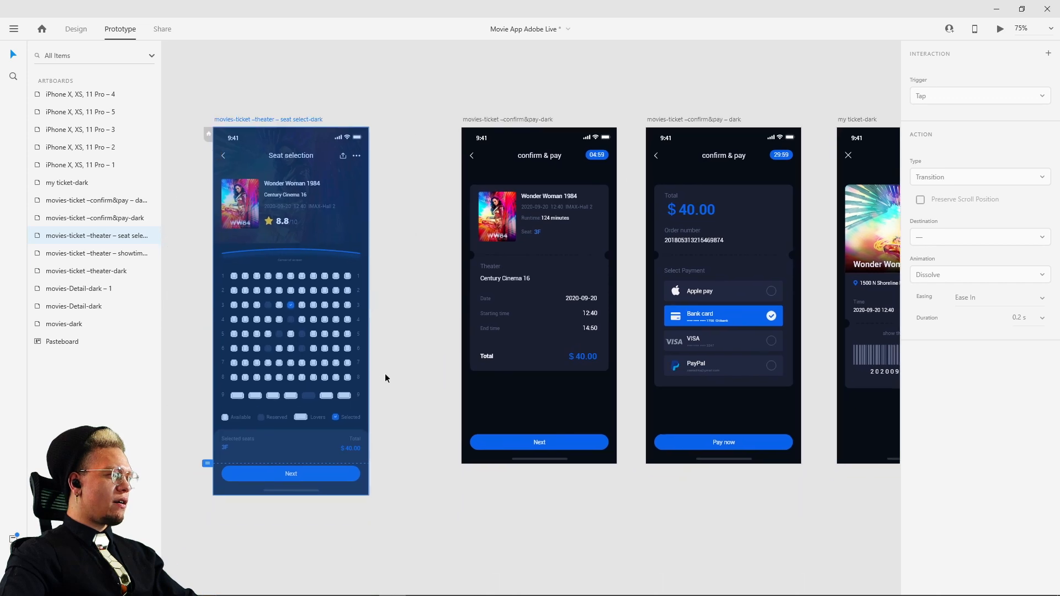
scroll(395, 372, up, 2)
scroll(395, 372, left, 2)
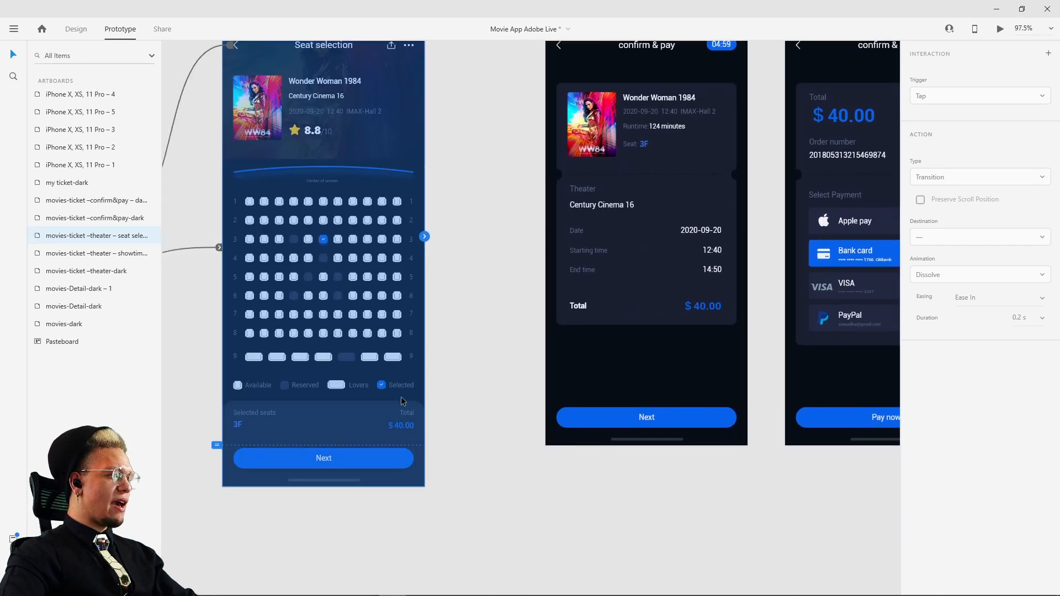
In Design mode, try raising the seat summary background, its labels and values, and the Next button together to Y 647, then undo it
click(75, 29)
click(311, 436)
double_click(306, 429)
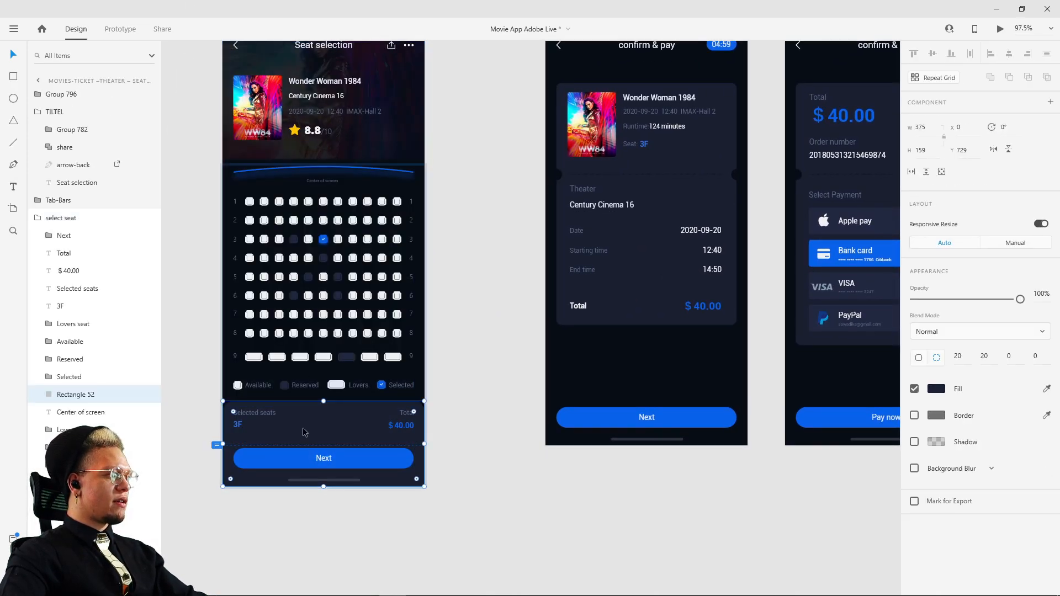
click(466, 441)
double_click(332, 460)
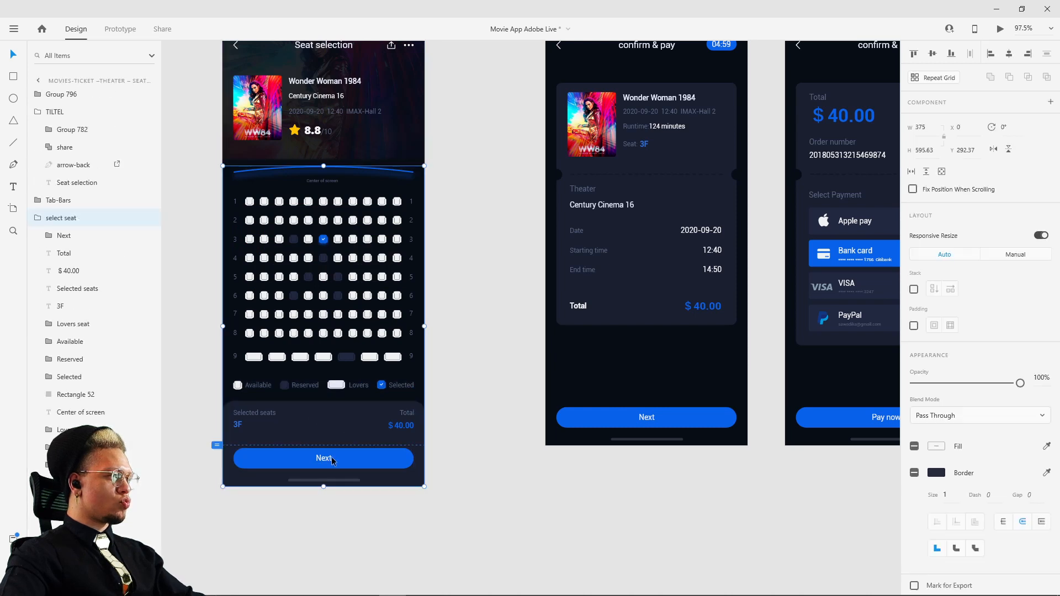
shift+click(330, 425)
drag(306, 430, 245, 429)
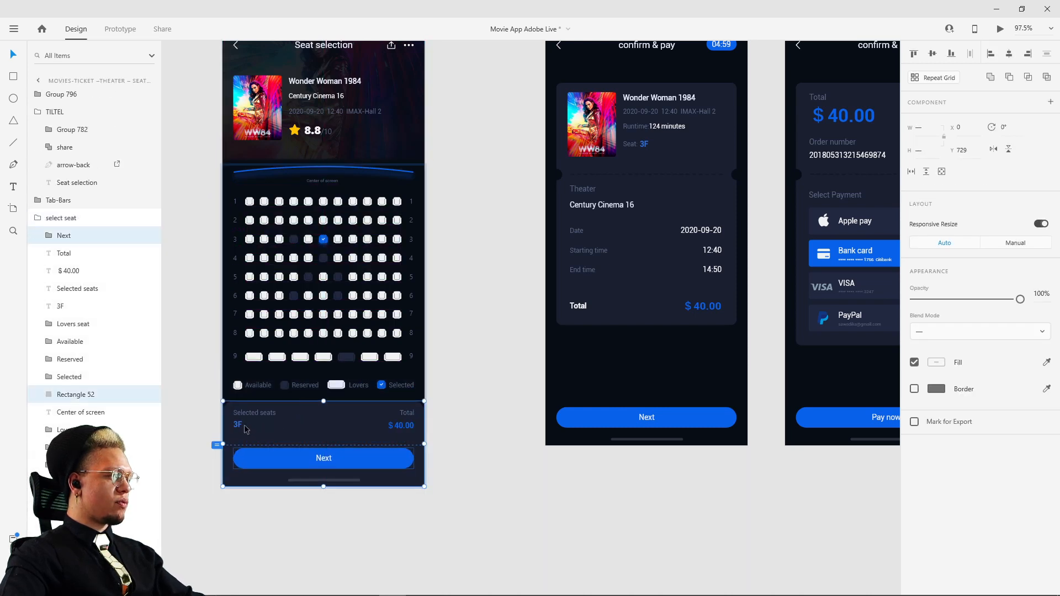
shift+click(245, 421)
shift+click(238, 425)
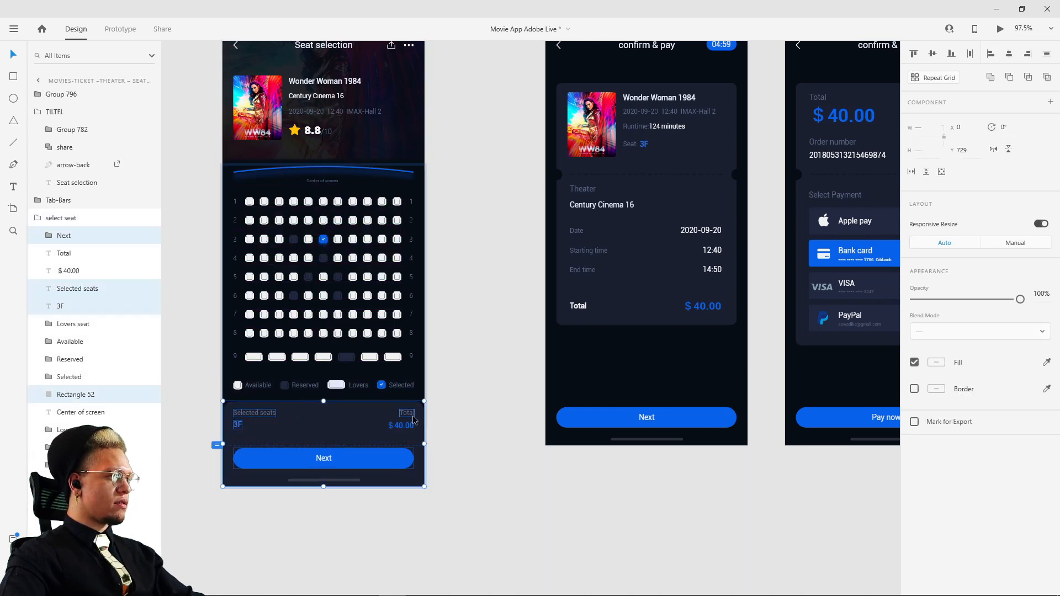
shift+click(413, 419)
shift+click(400, 426)
drag(338, 433, 349, 390)
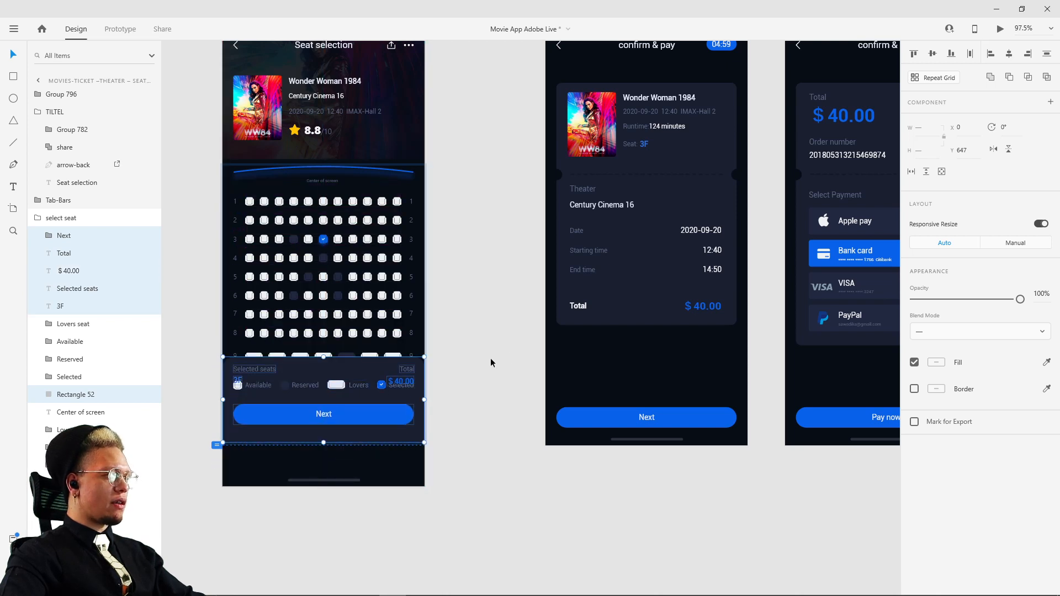
key(ctrl+z)
click(481, 390)
drag(482, 410, 540, 408)
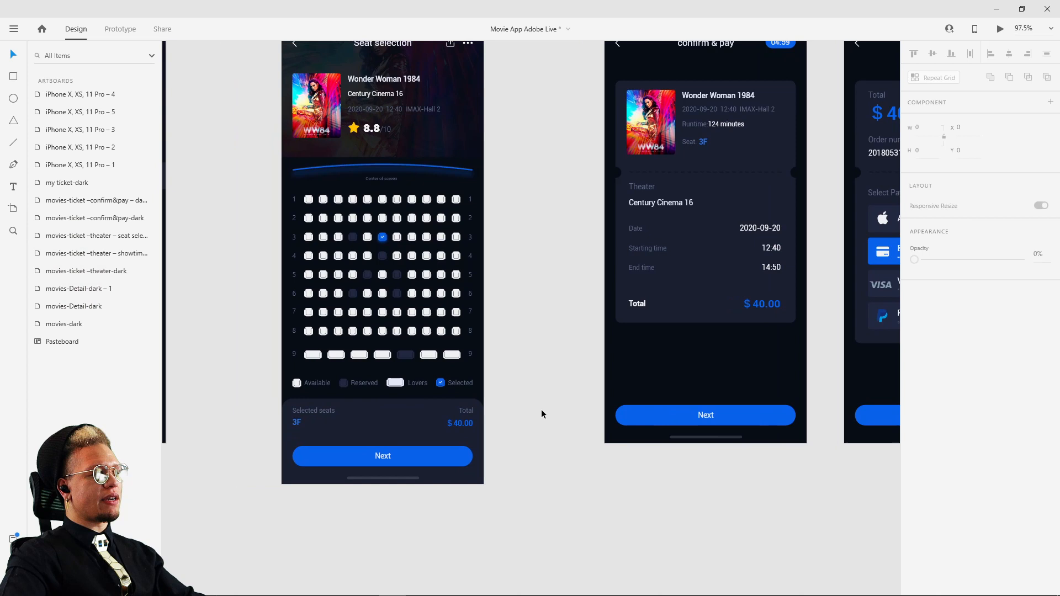
In Prototype mode, link the Seat selection screen's Next button to movies-ticket –confirm&pay-dark with a tap-triggered Auto-Animate
double_click(440, 461)
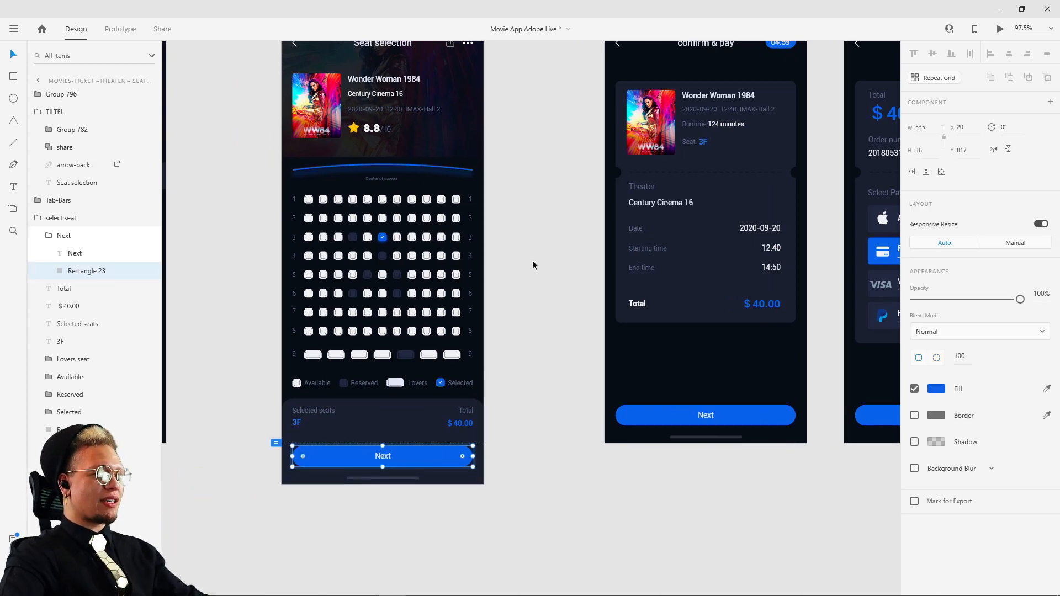
drag(546, 272, 522, 314)
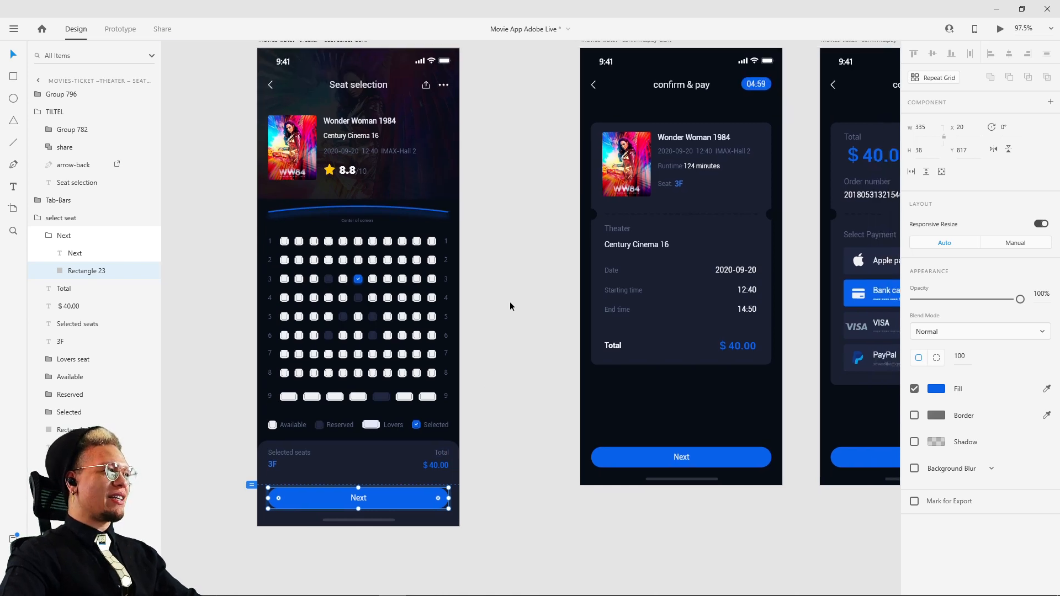
click(119, 29)
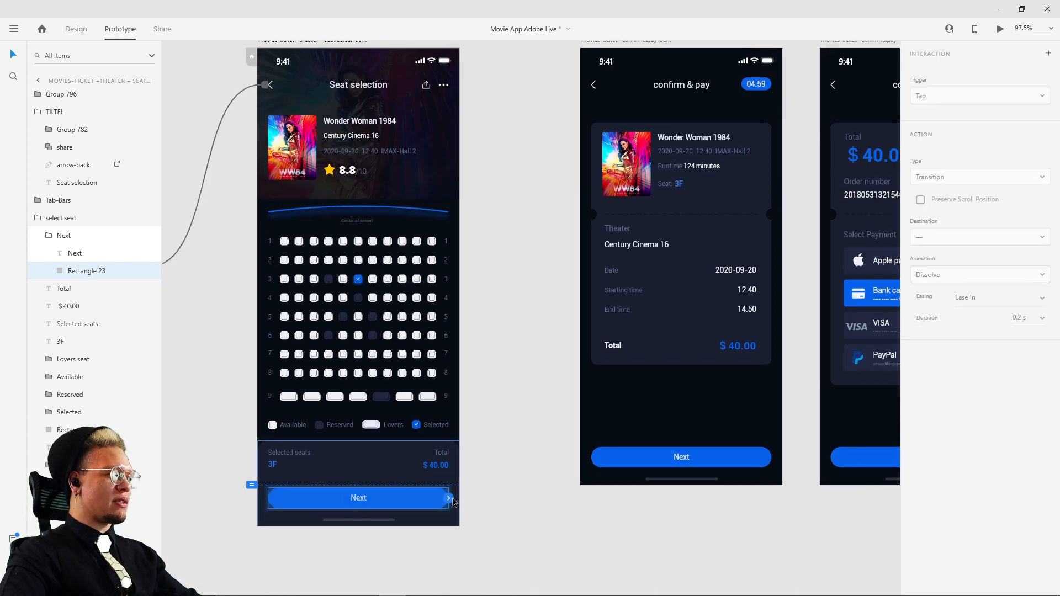
drag(542, 348, 581, 298)
drag(530, 193, 503, 139)
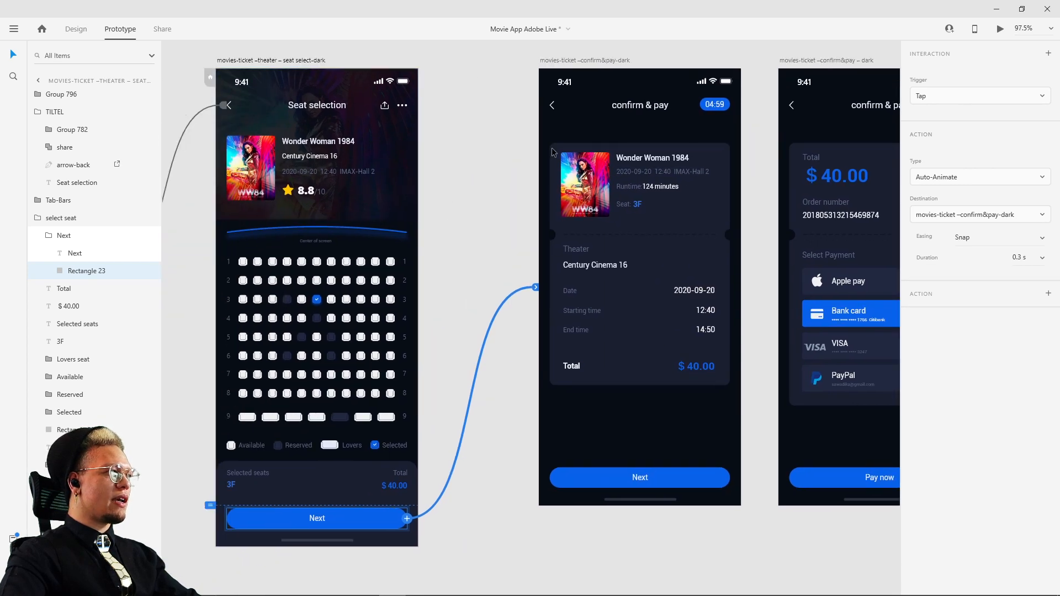
In Design mode, paste a copy of the confirm&pay-dark Details group onto the seat select artboard, lower it to Y 177 and set its opacity to 0%
click(604, 170)
click(75, 28)
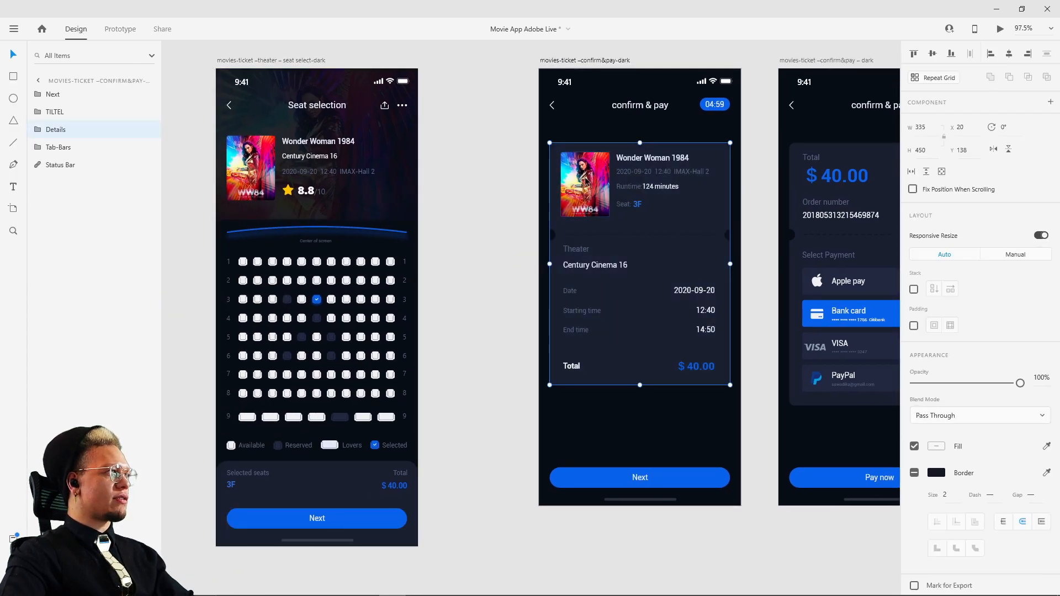
key(ctrl+c)
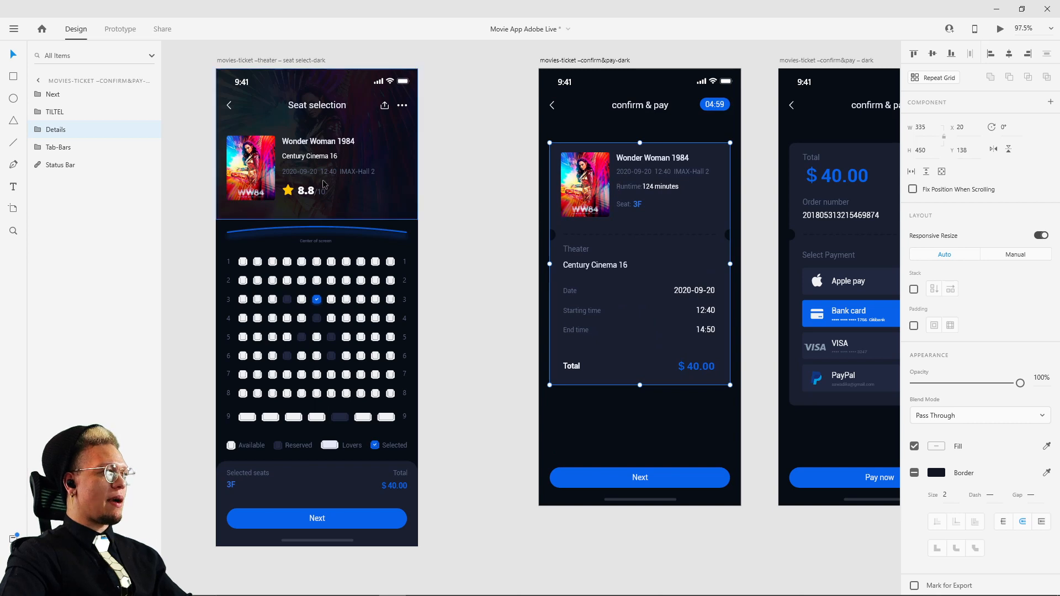
click(325, 185)
key(ctrl+v)
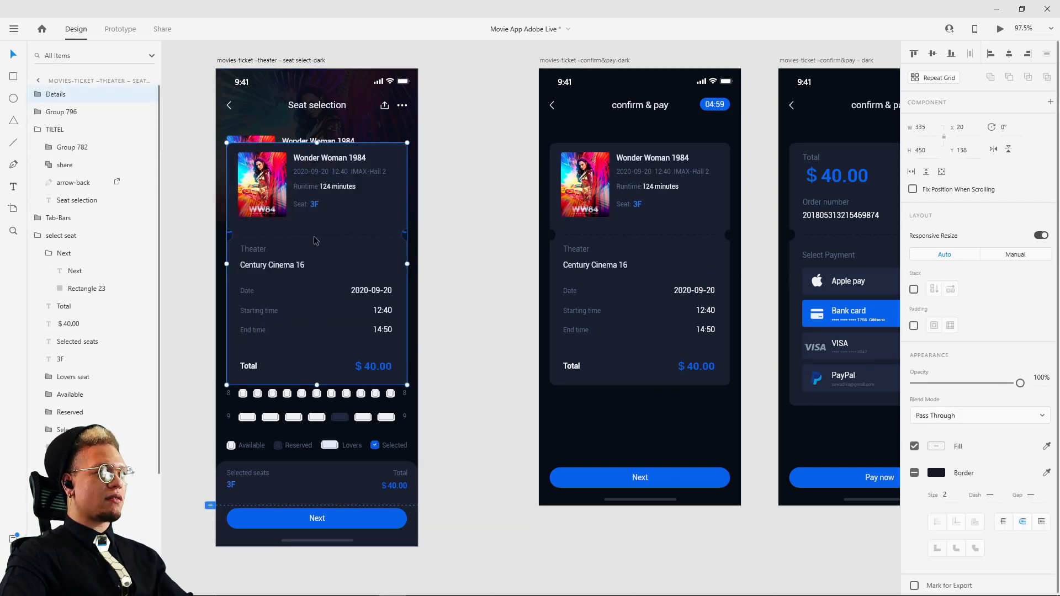
drag(314, 236, 315, 257)
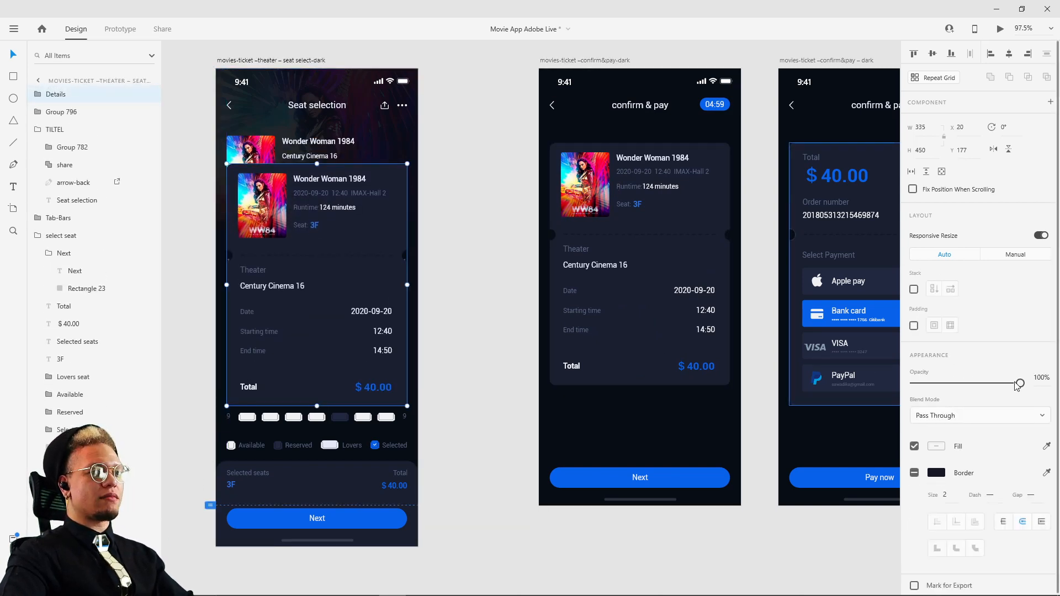
drag(1020, 382, 914, 382)
Move the movies-ticket –confirm&pay-dark artboard left to X 3091
click(476, 212)
drag(520, 229, 362, 282)
click(432, 113)
drag(433, 113, 421, 114)
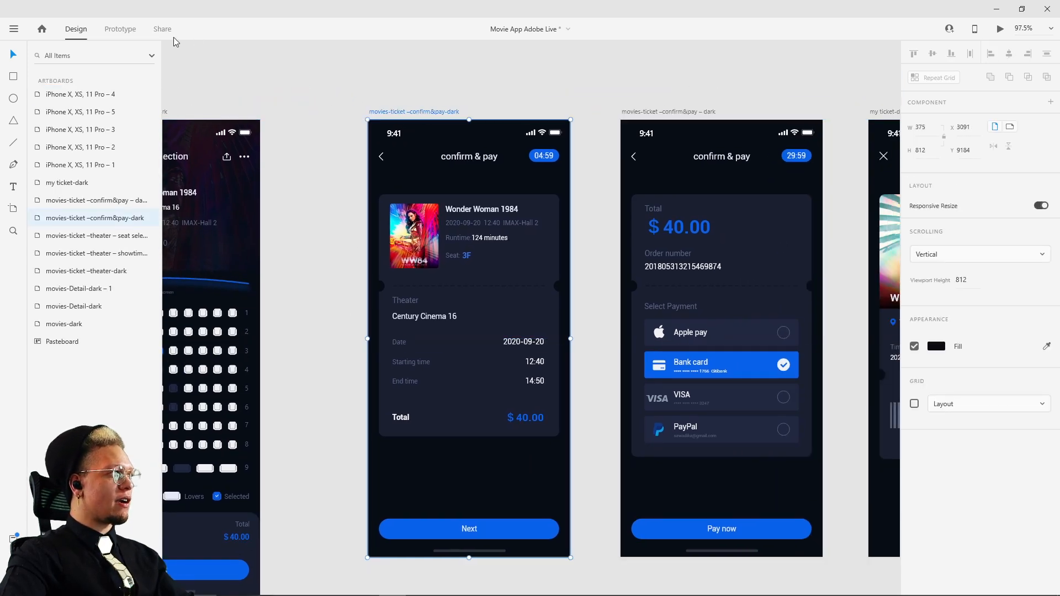
In Prototype mode, link the first confirm & pay screen's Next button to the movies-ticket –confirm&pay – dark artboard
click(113, 31)
click(527, 537)
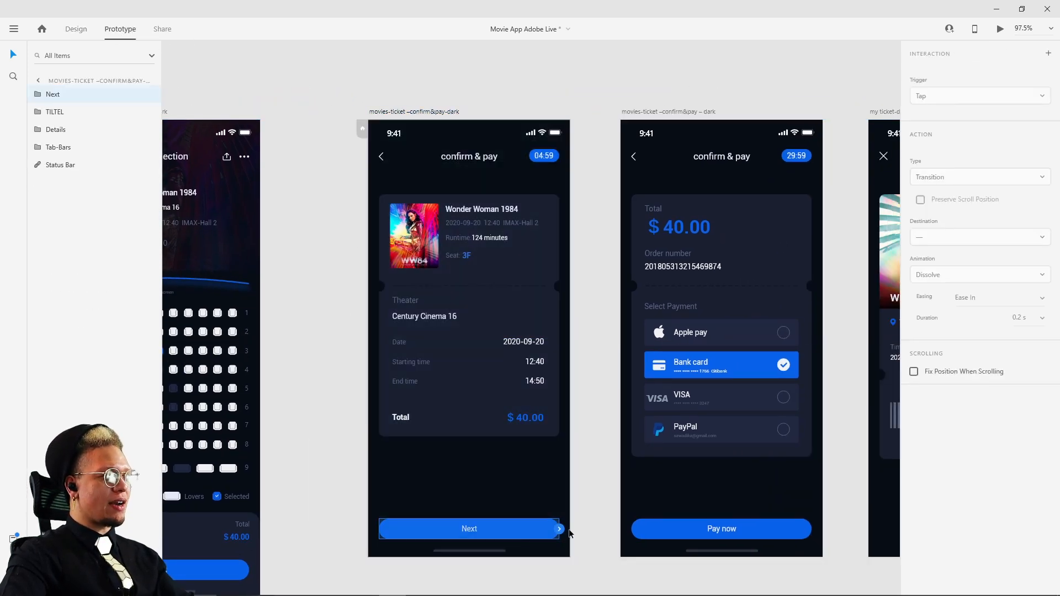
drag(605, 312, 651, 282)
click(600, 158)
Nudge the first confirm & pay artboard slightly further left, away from the payment artboard
drag(578, 129, 512, 151)
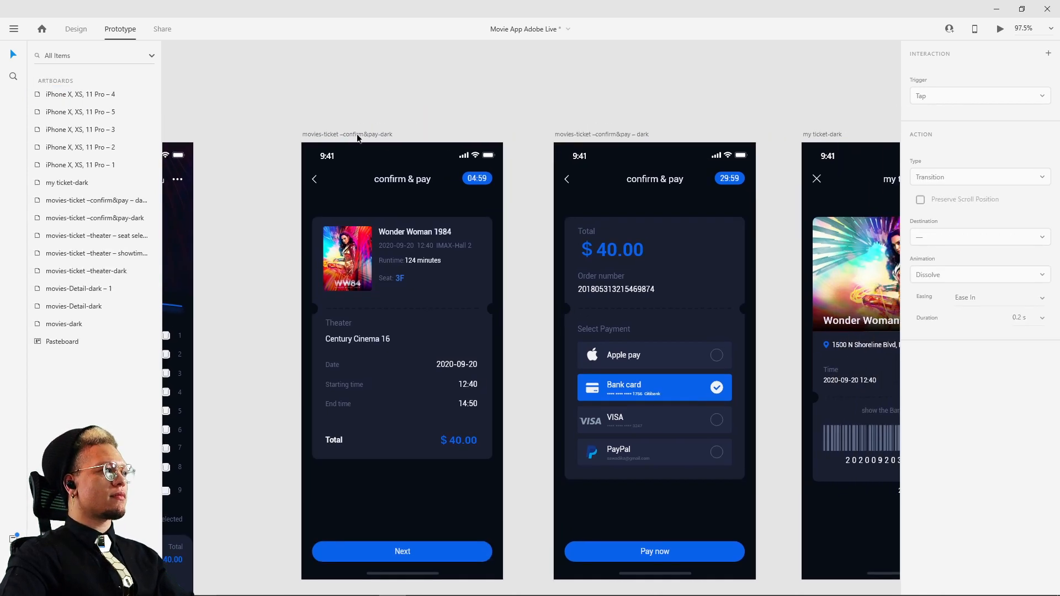
drag(352, 135, 340, 135)
scroll(620, 178, right, 3)
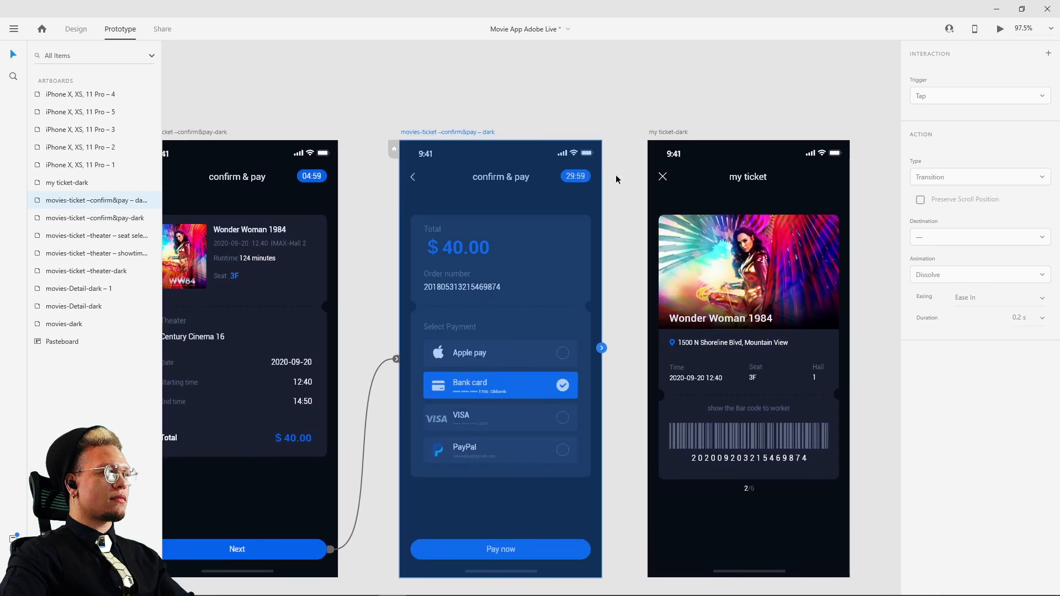
click(620, 177)
In Design mode, paste a copy of the payment Details group onto the first confirm & pay artboard, lower it to Y 162 and set opacity to 0%
click(478, 324)
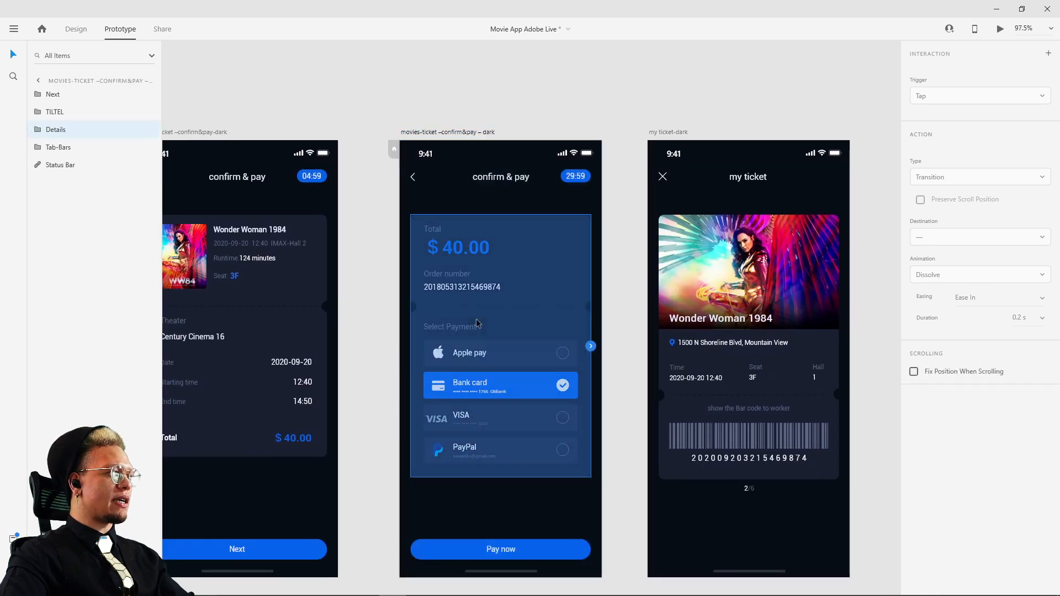
click(76, 30)
scroll(353, 116, left, 3)
click(368, 265)
key(ctrl+v)
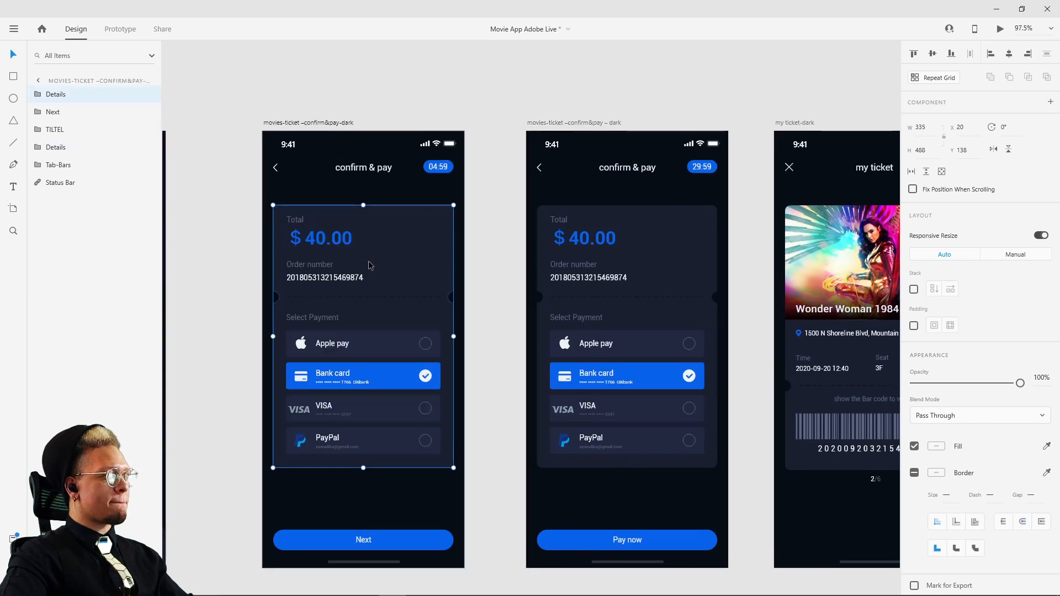
drag(405, 239, 405, 251)
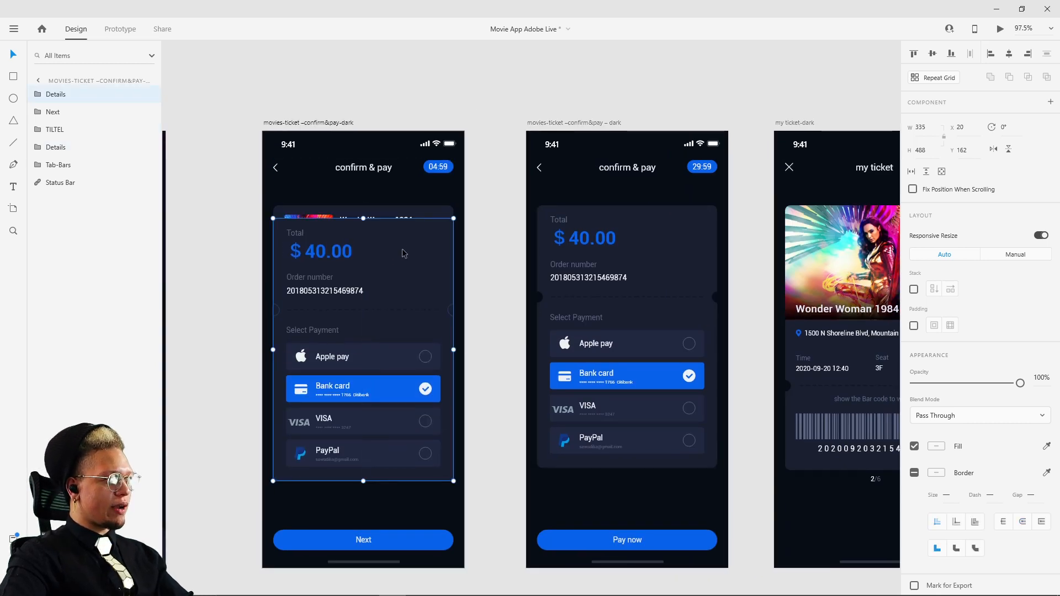
drag(1019, 386, 913, 383)
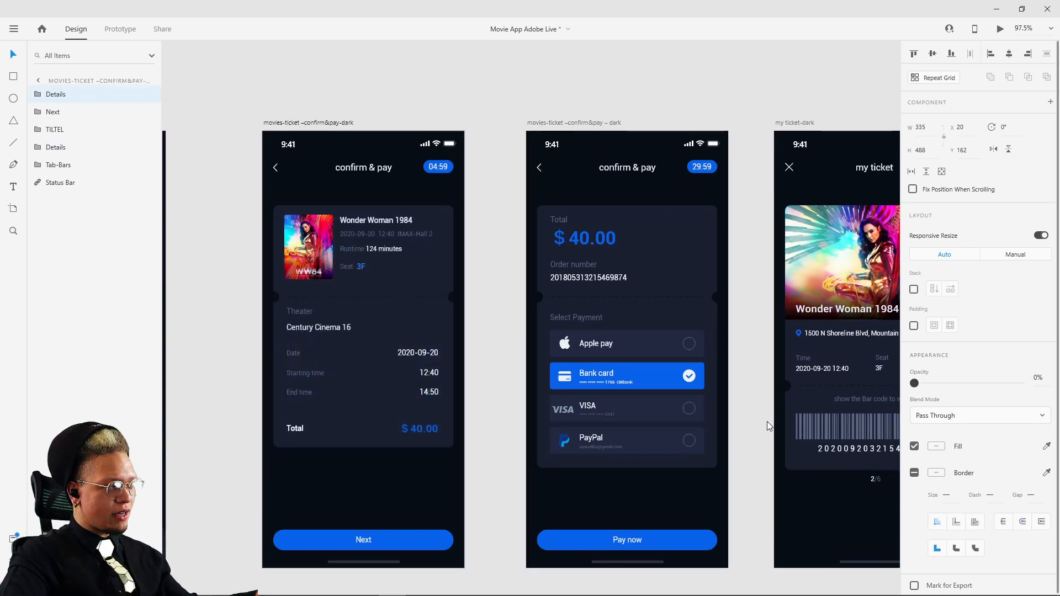
Move the movies-ticket –confirm&pay – dark artboard left to X 3533
click(673, 99)
click(566, 122)
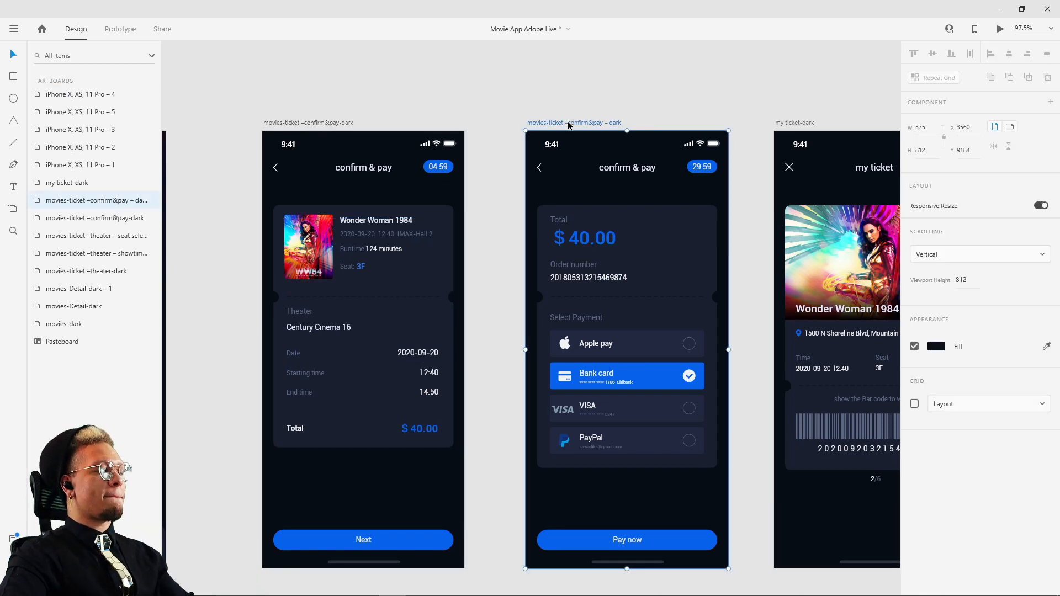
scroll(556, 123, right, 4)
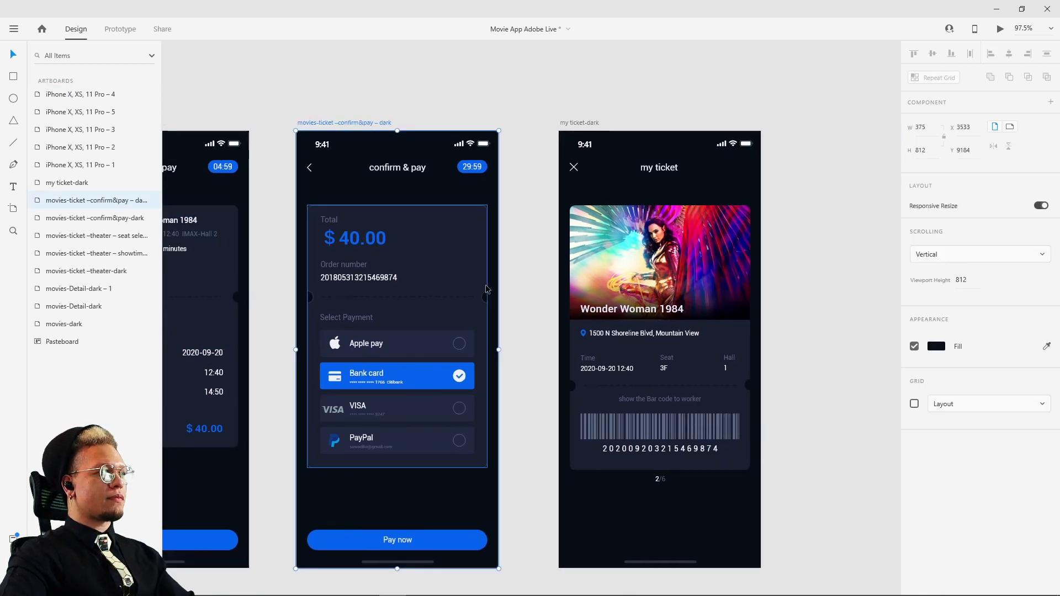
Paste a copy of the my ticket-dark Details group onto the payment artboard, lower it to Y 168 and set its opacity to 0%
click(649, 267)
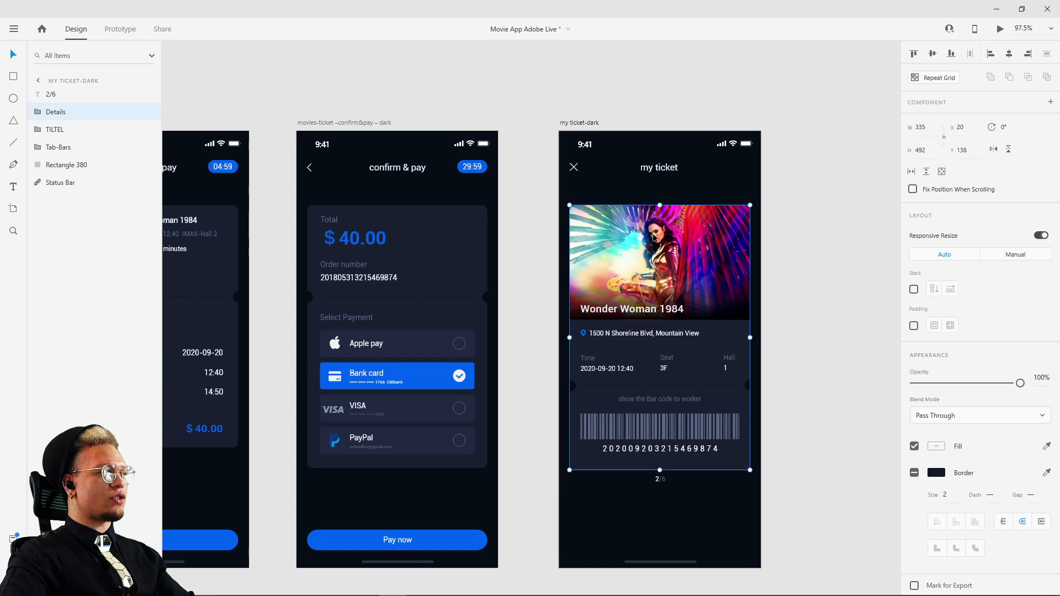
click(820, 199)
click(654, 251)
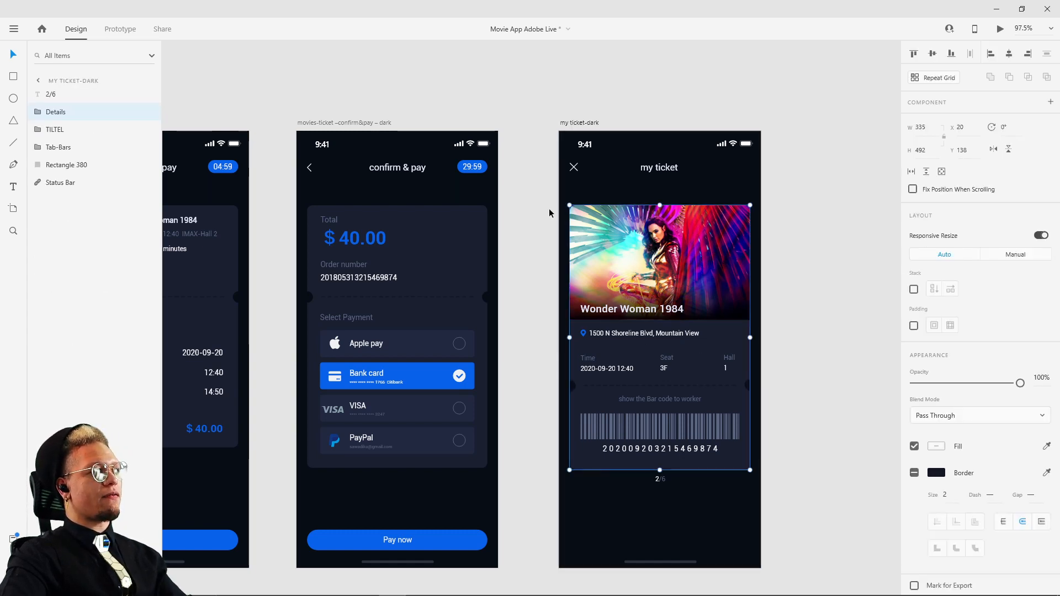
click(323, 122)
key(ctrl+v)
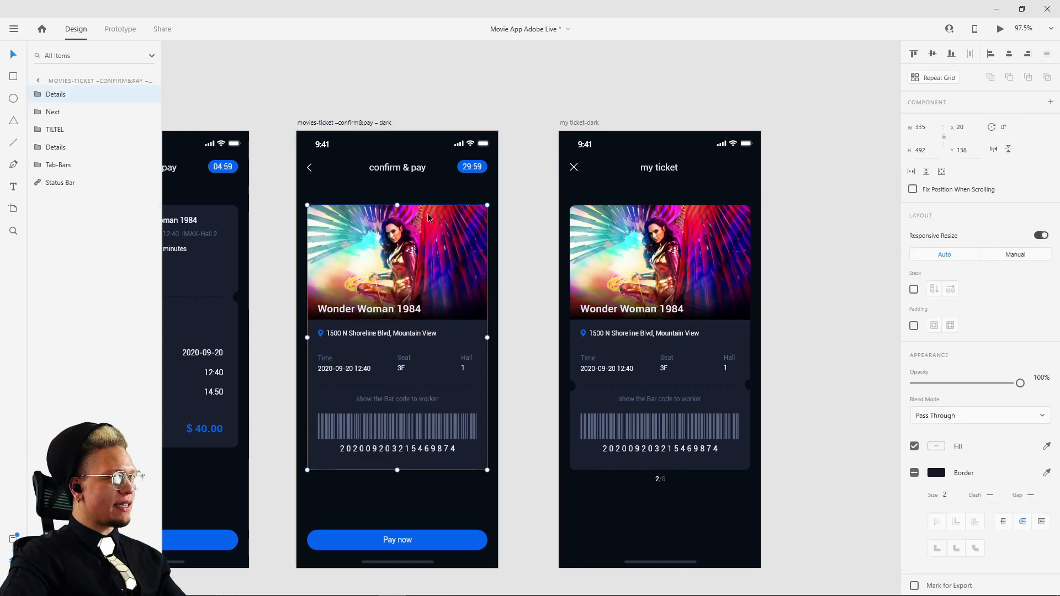
drag(423, 260, 421, 276)
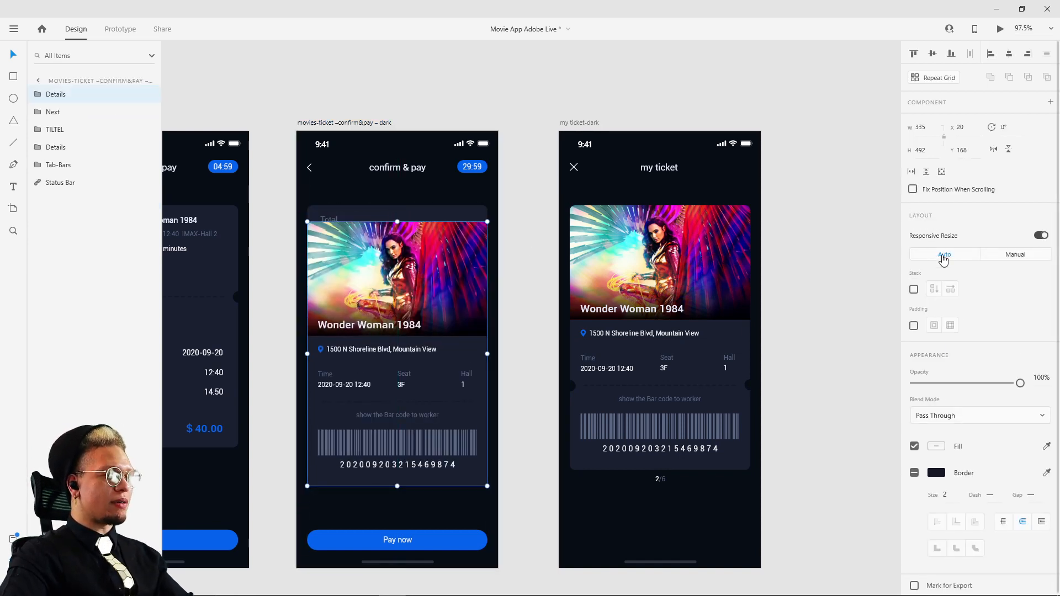
drag(1020, 383, 911, 381)
click(827, 342)
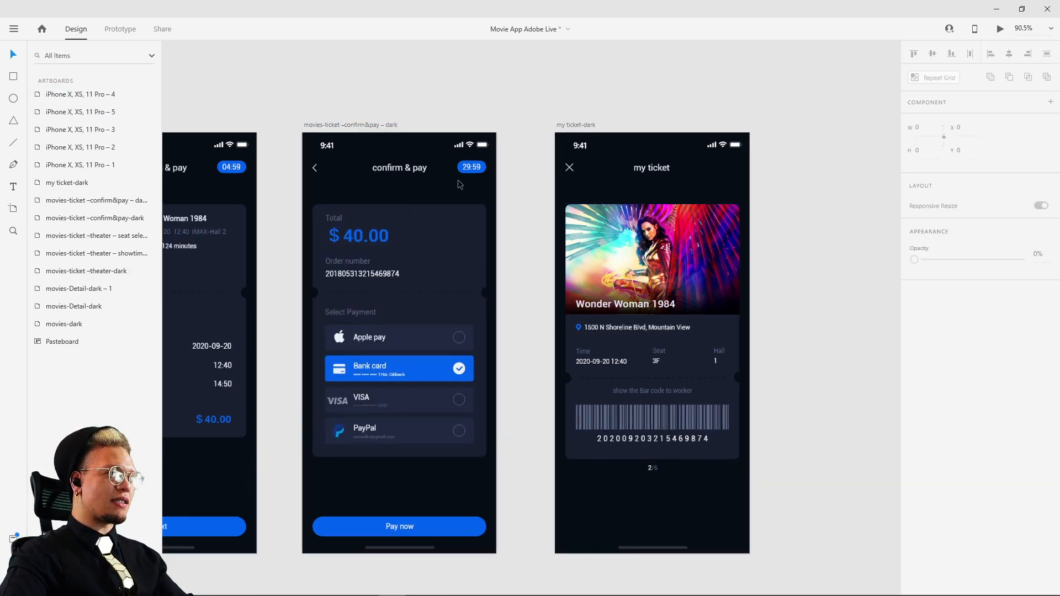
Preview the prototype from the iPhone X, XS, 11 Pro – 1 artboard through login to the home screen, and close the preview
scroll(550, 161, down, 4)
scroll(376, 132, down, 4)
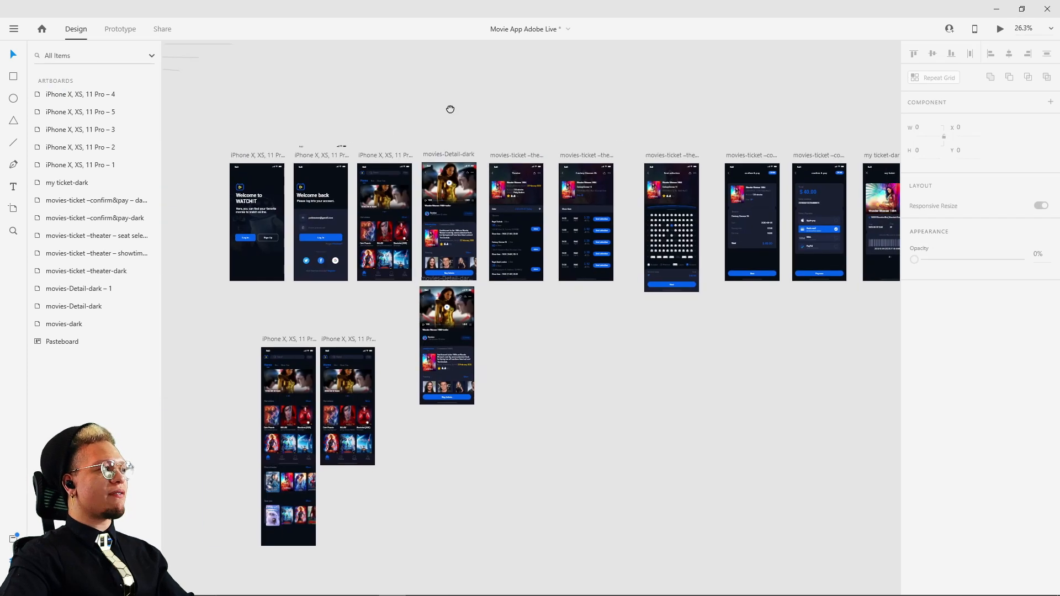
click(352, 151)
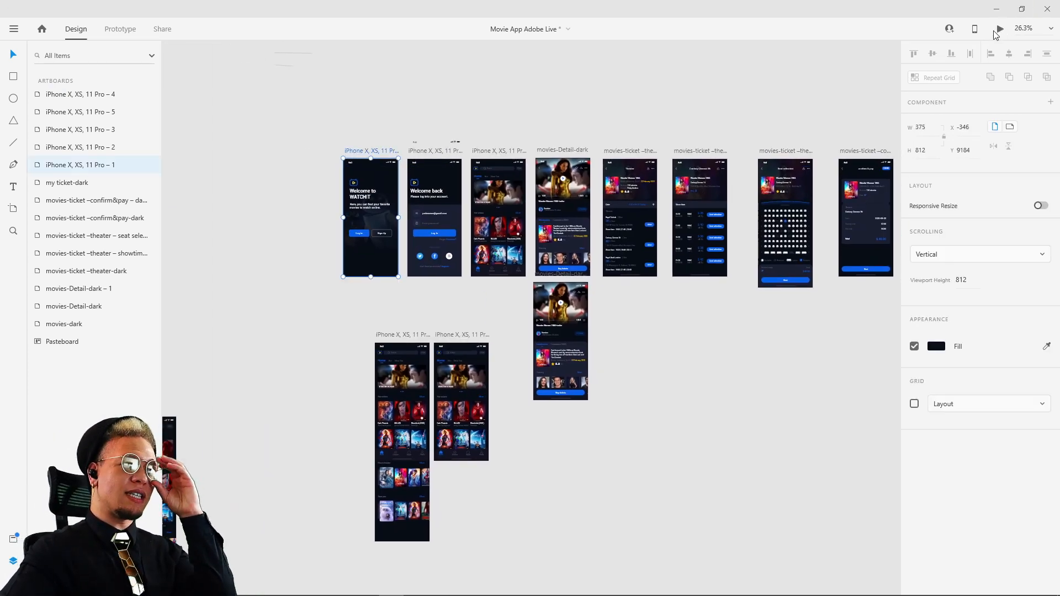
key(ctrl+Return)
drag(111, 5, 497, 64)
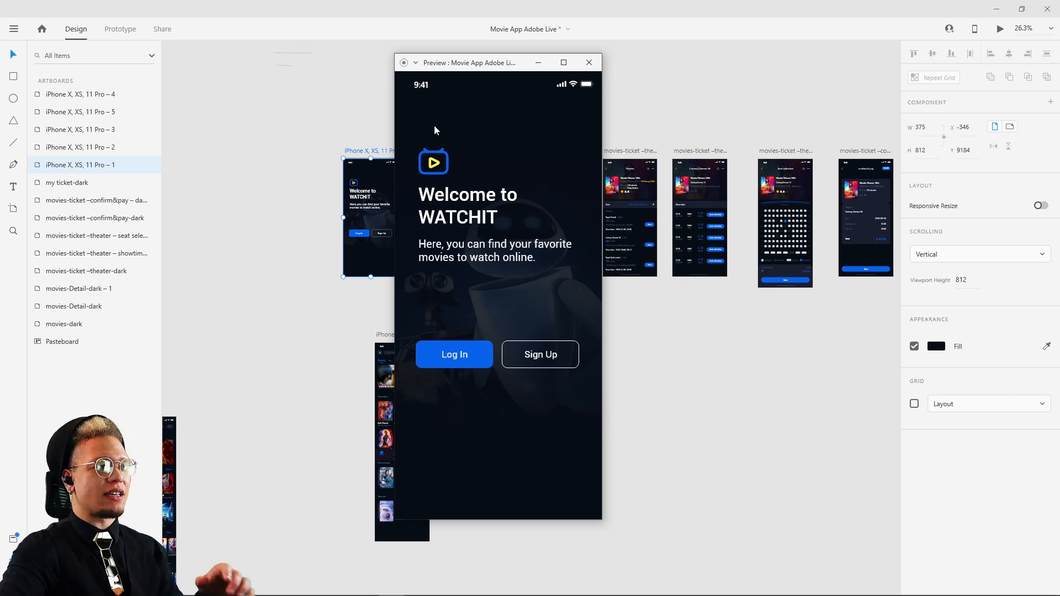
click(470, 359)
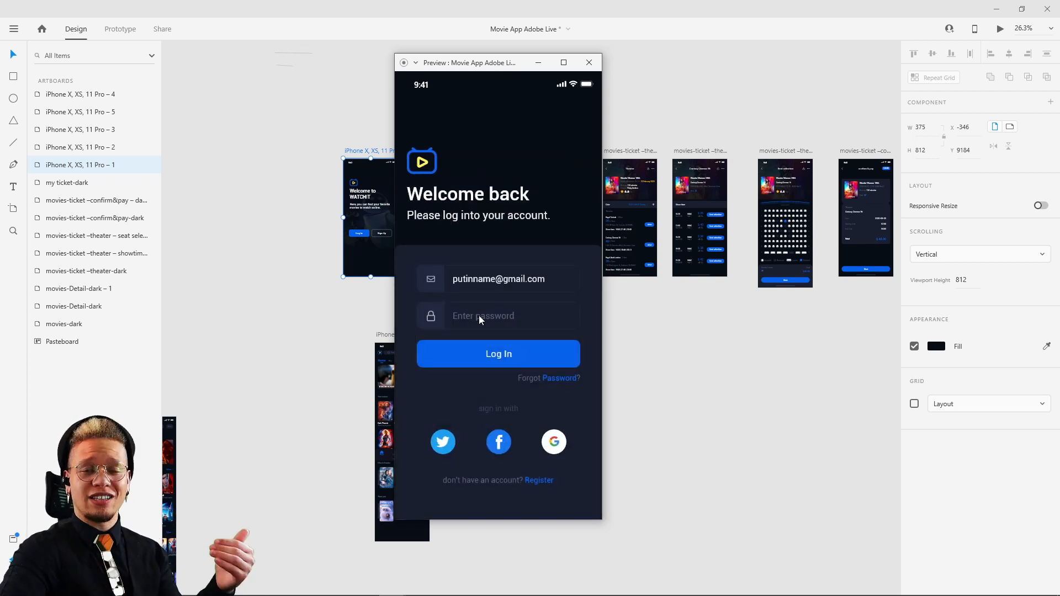
click(508, 354)
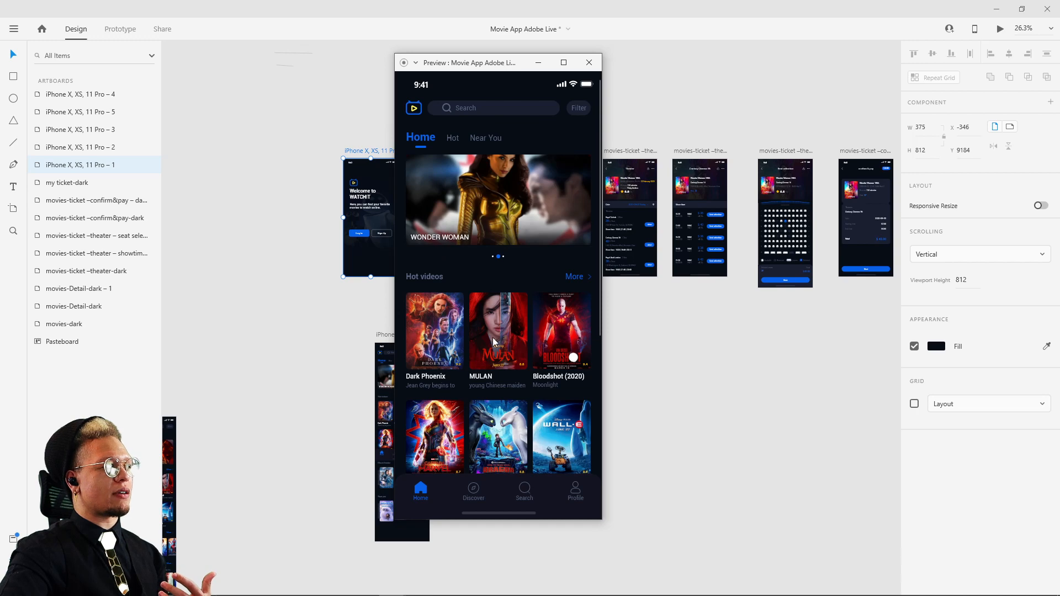
click(589, 62)
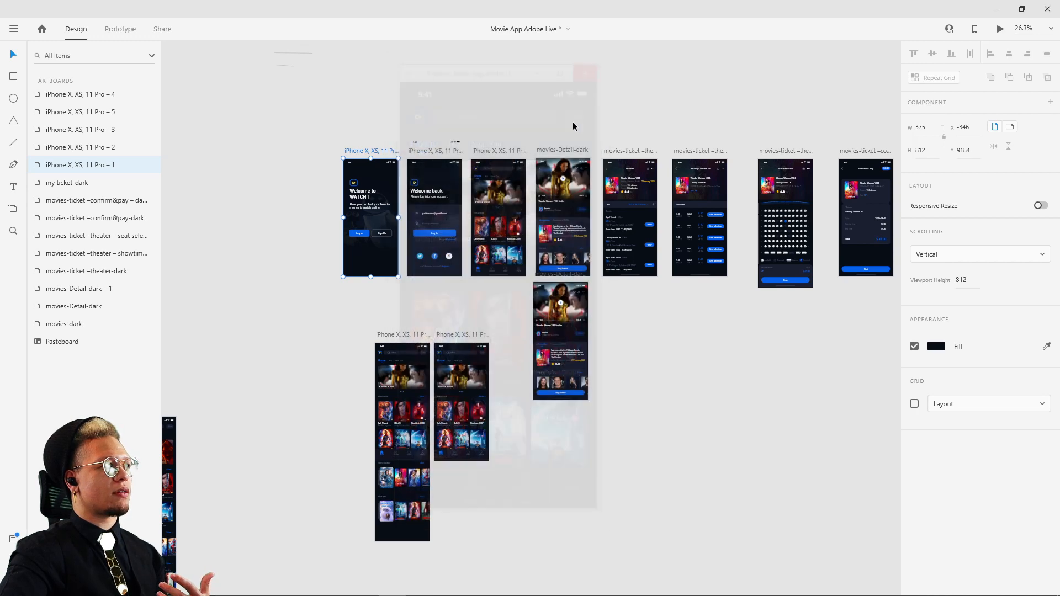
In Prototype mode, redirect the Log In button's link on the Welcome back artboard to the iPhone X, XS, 11 Pro – 5 artboard
click(488, 150)
scroll(357, 130, up, 5)
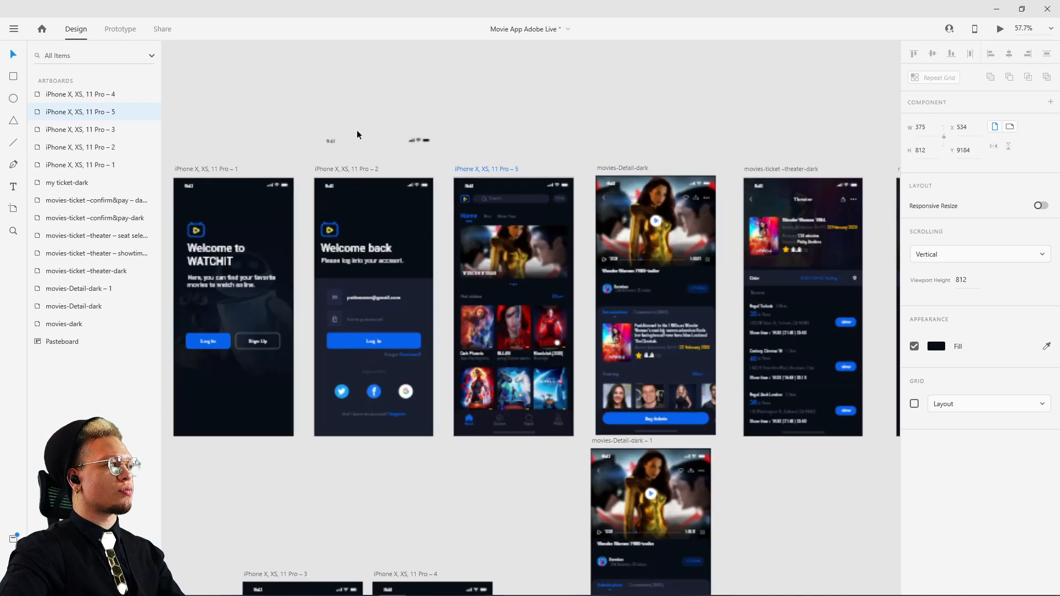
click(119, 30)
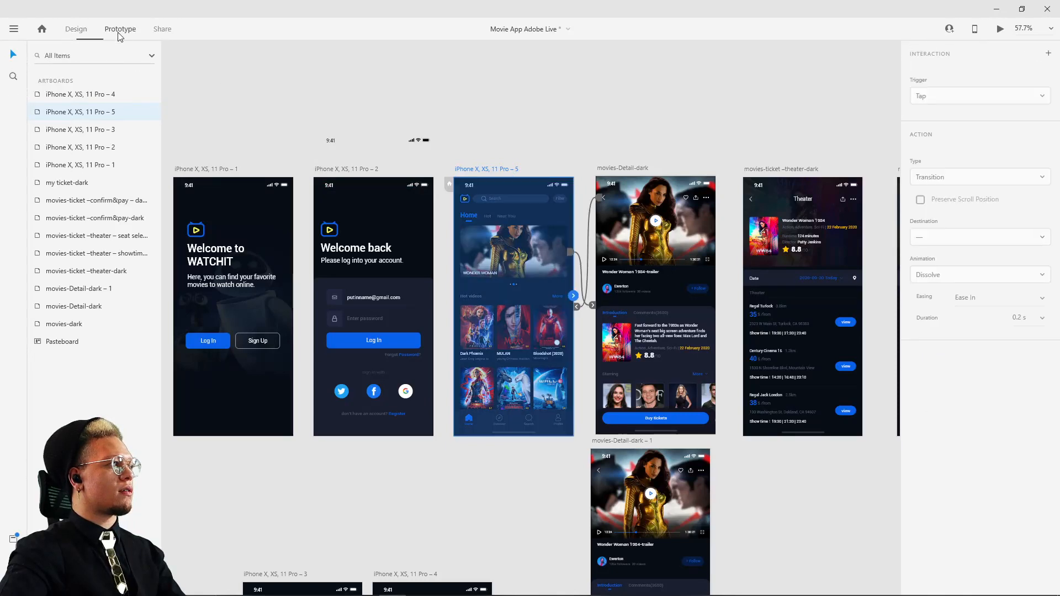
click(353, 170)
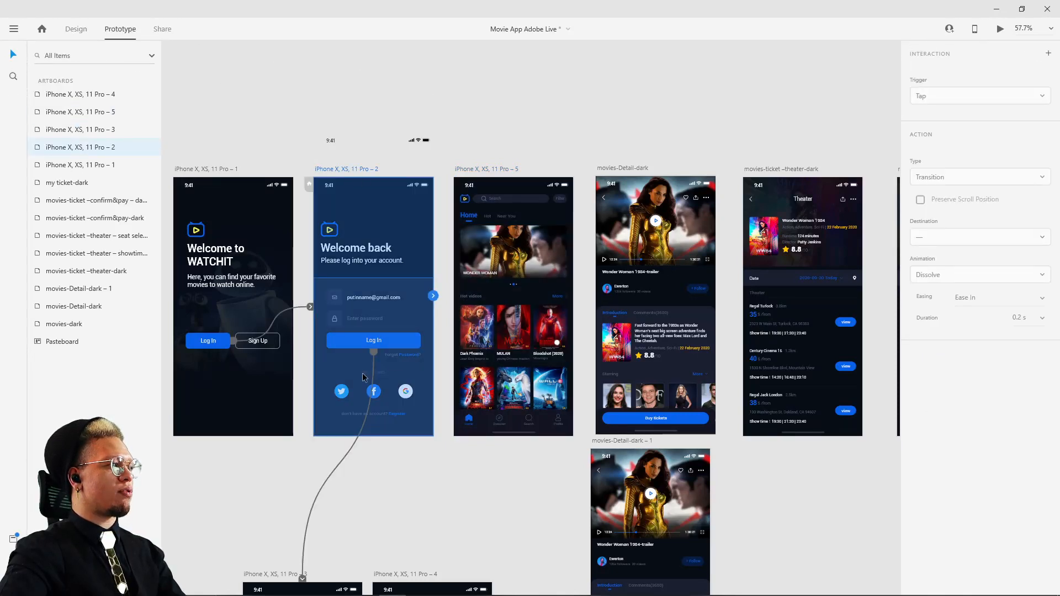
scroll(362, 377, down, 5)
scroll(409, 459, left, 2)
drag(337, 477, 579, 248)
Preview the prototype from the WATCHIT welcome screen, going through login and opening the Wonder Woman details from the home banner
click(232, 67)
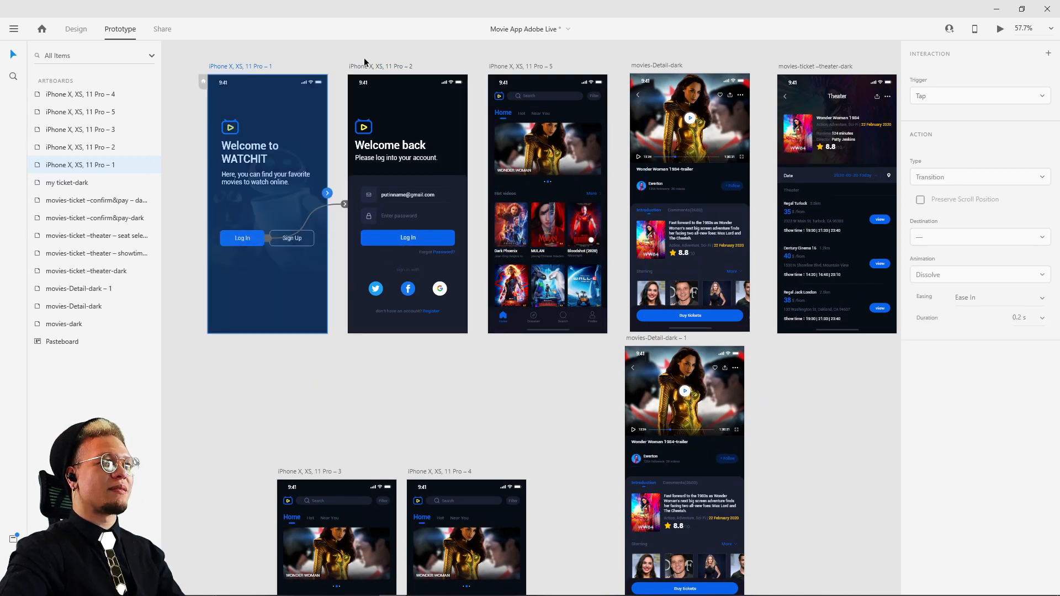
click(999, 29)
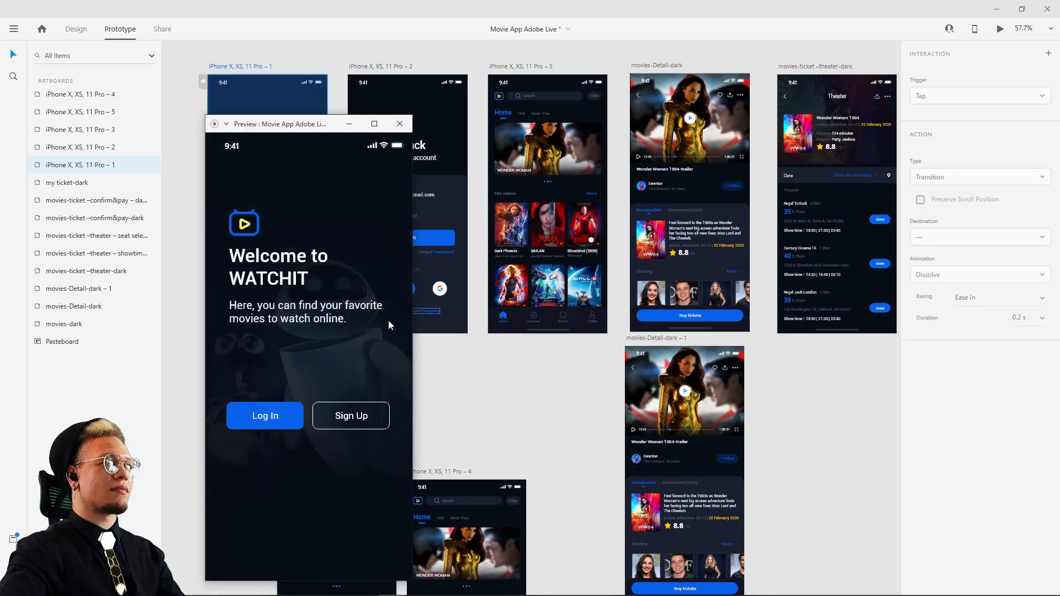
click(279, 426)
drag(323, 124, 527, 69)
click(522, 361)
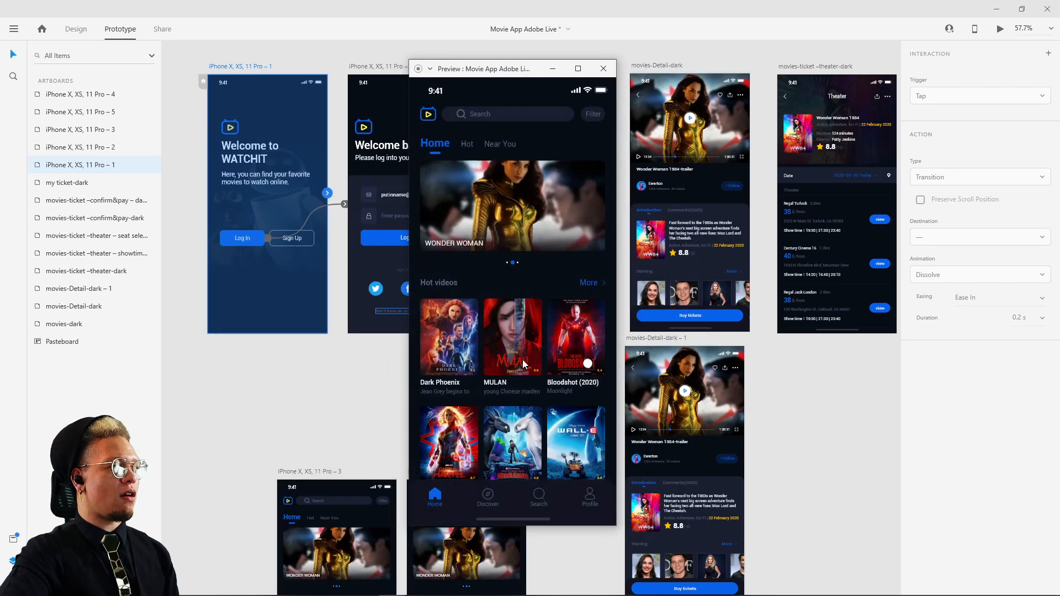
click(499, 193)
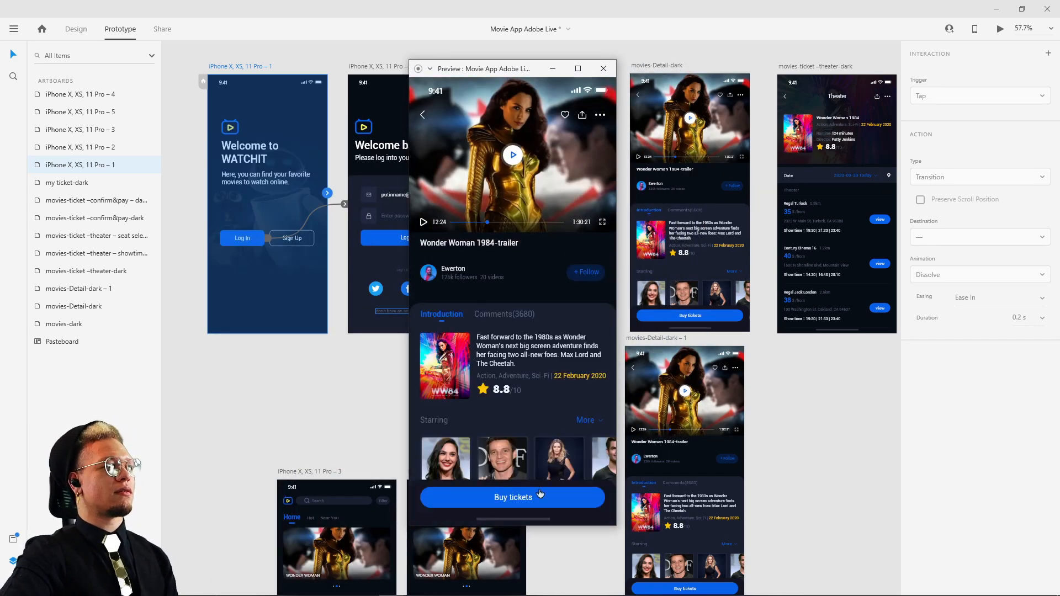
Test the previewed details screen's scrolling content and its Buy tickets link through to the Century Cinema 16 showtimes
scroll(542, 373, down, 6)
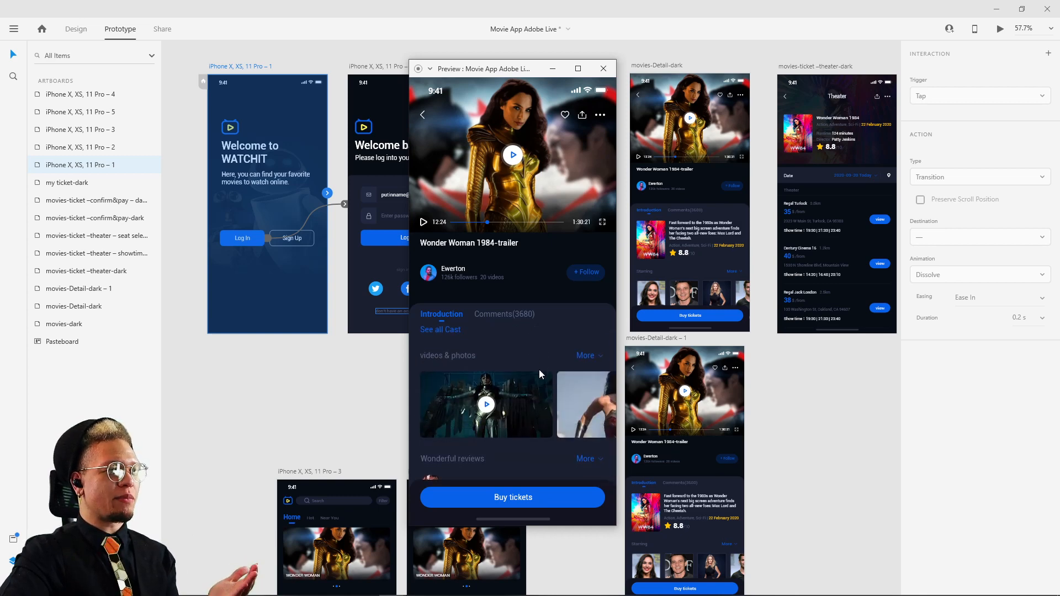
scroll(539, 369, up, 2)
scroll(535, 367, down, 3)
click(545, 494)
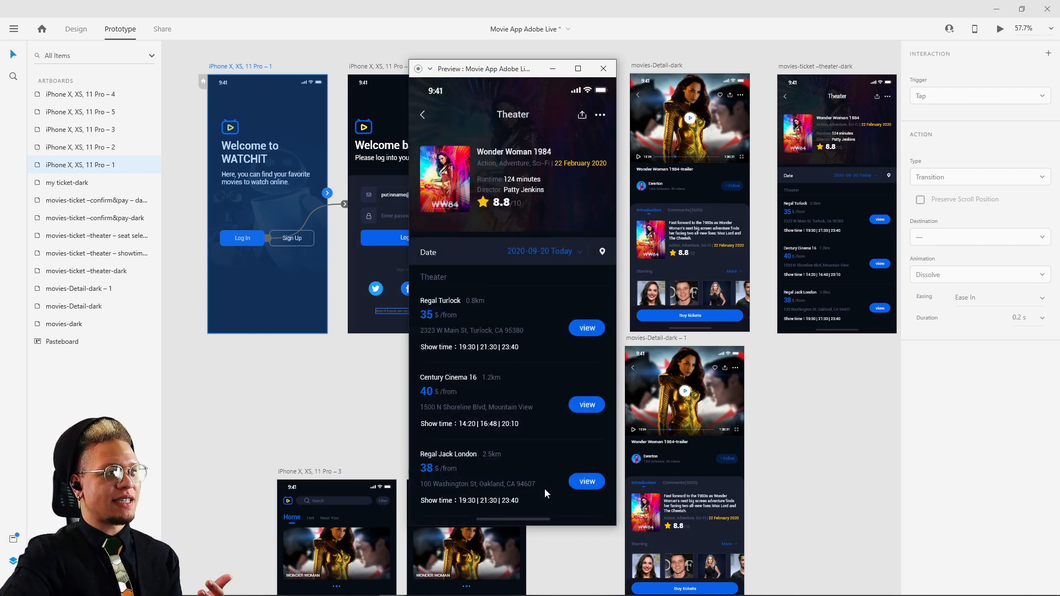
click(585, 404)
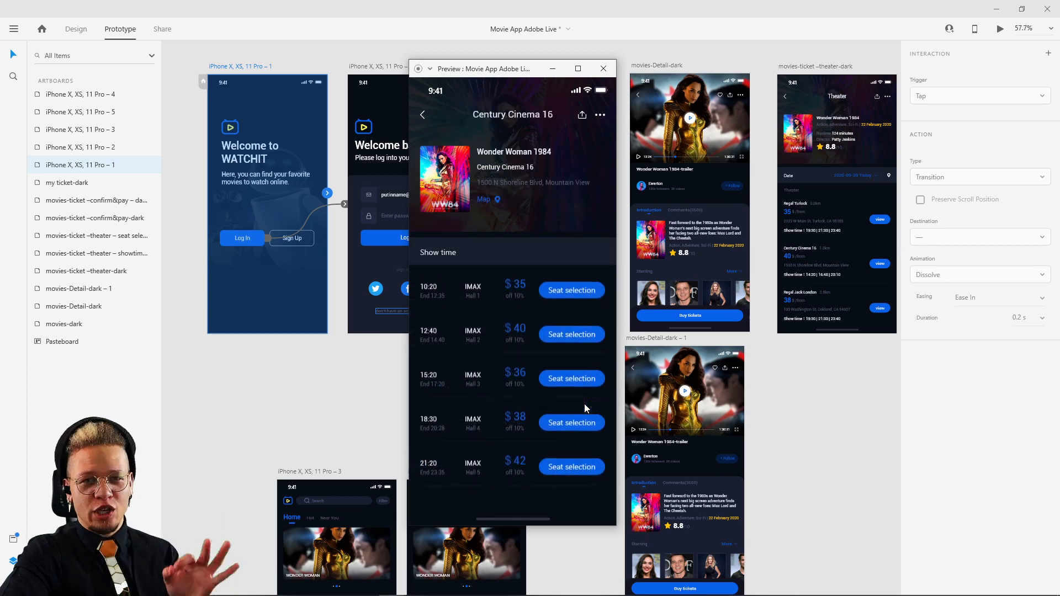
Test the preview from the 12:40 showtime through seat selection to the payment screen, and close the preview
click(574, 336)
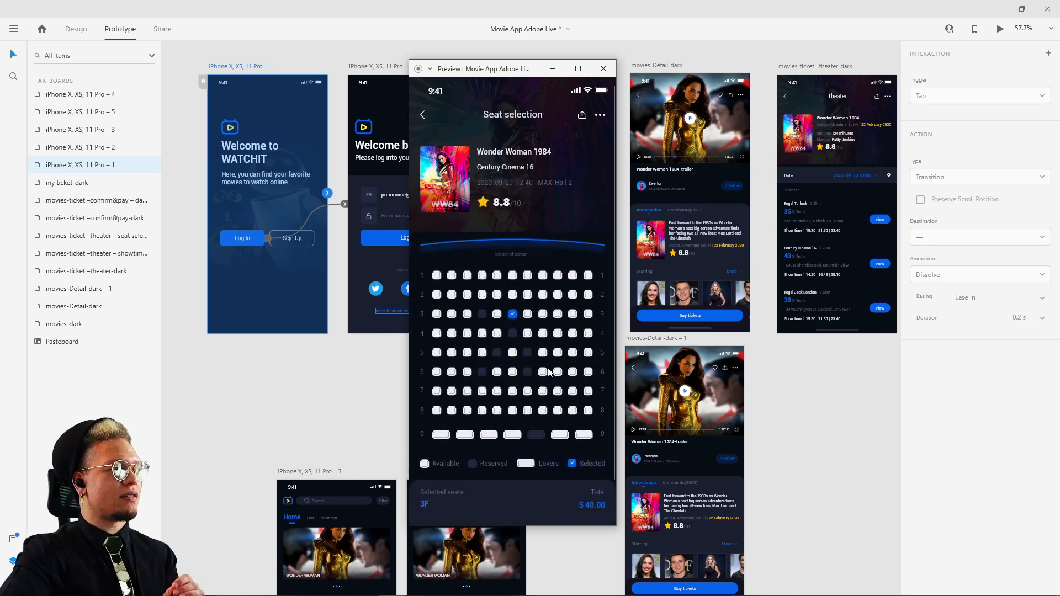
scroll(548, 373, down, 2)
click(532, 499)
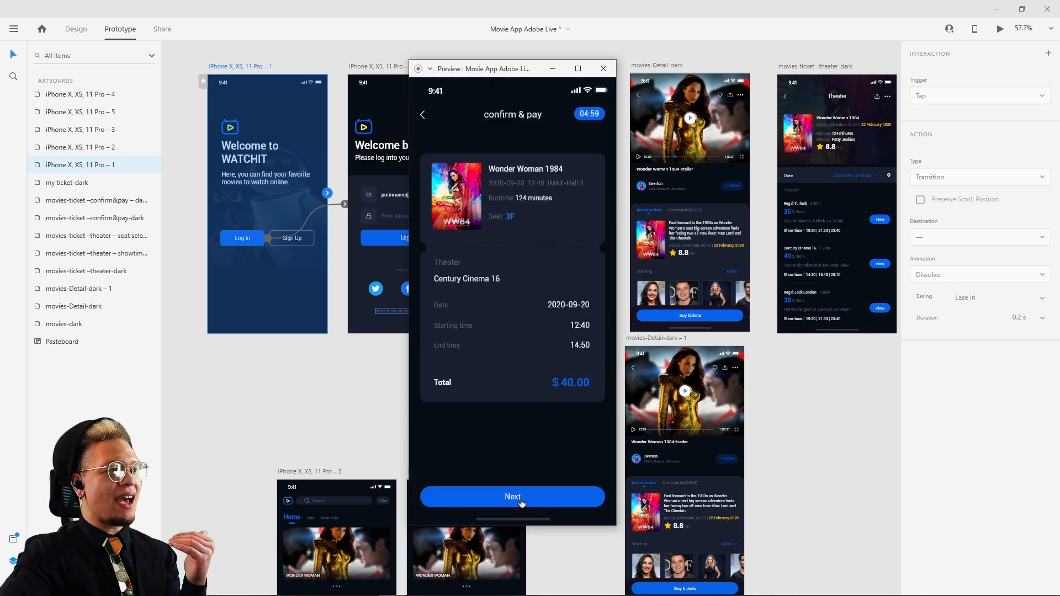
click(521, 500)
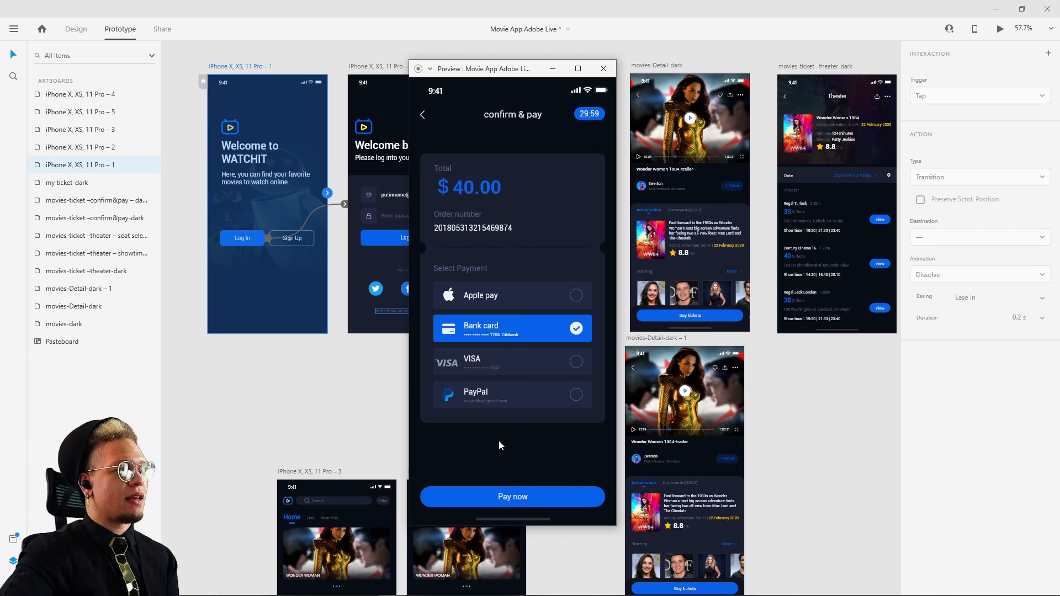
click(601, 68)
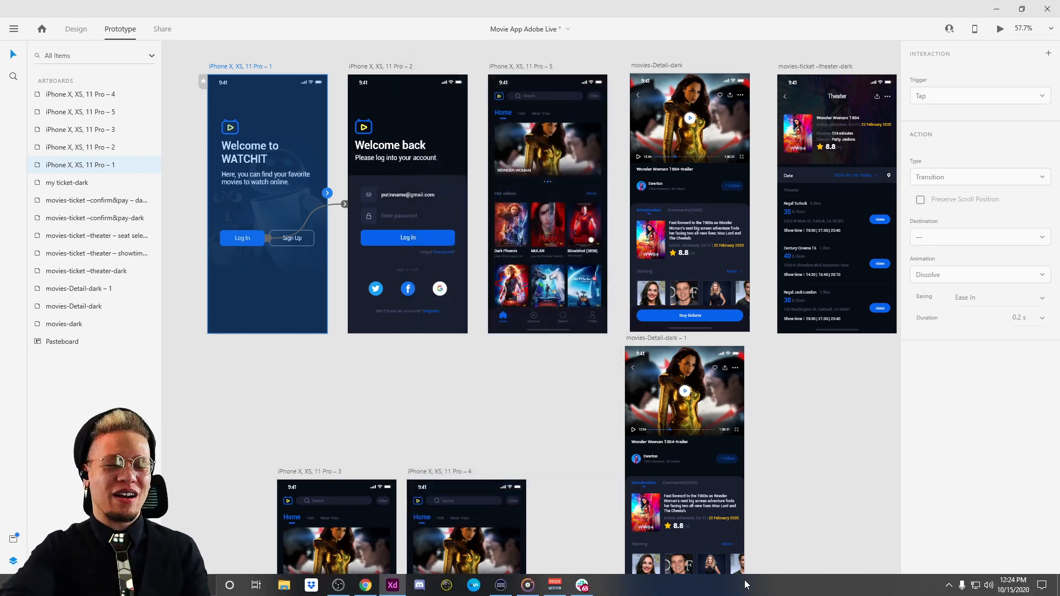